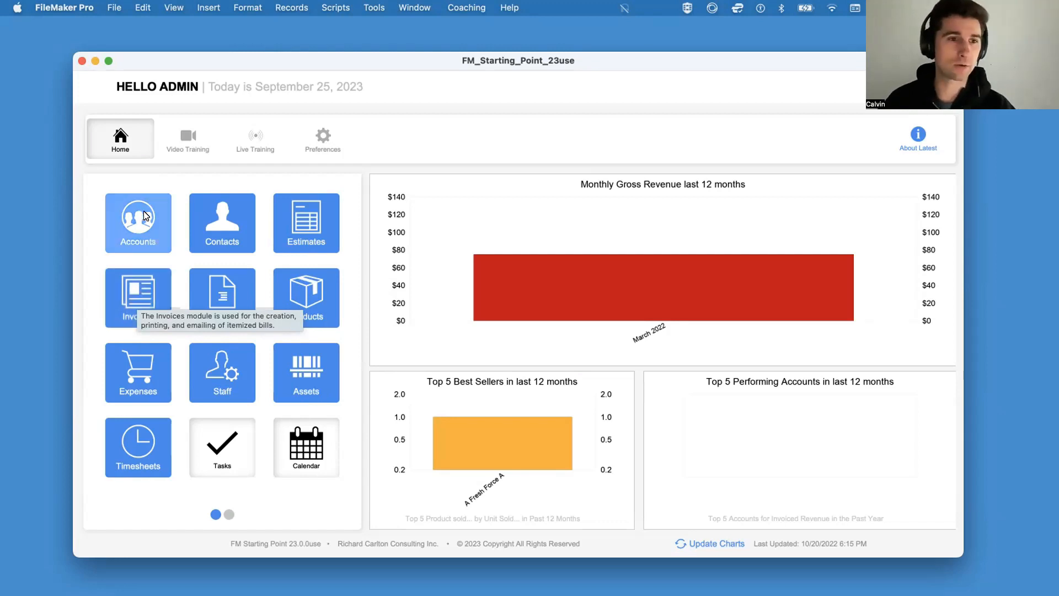
Step: View the Accounts and Contacts modules, go back to Accounts, and return to the Home screen
click(137, 227)
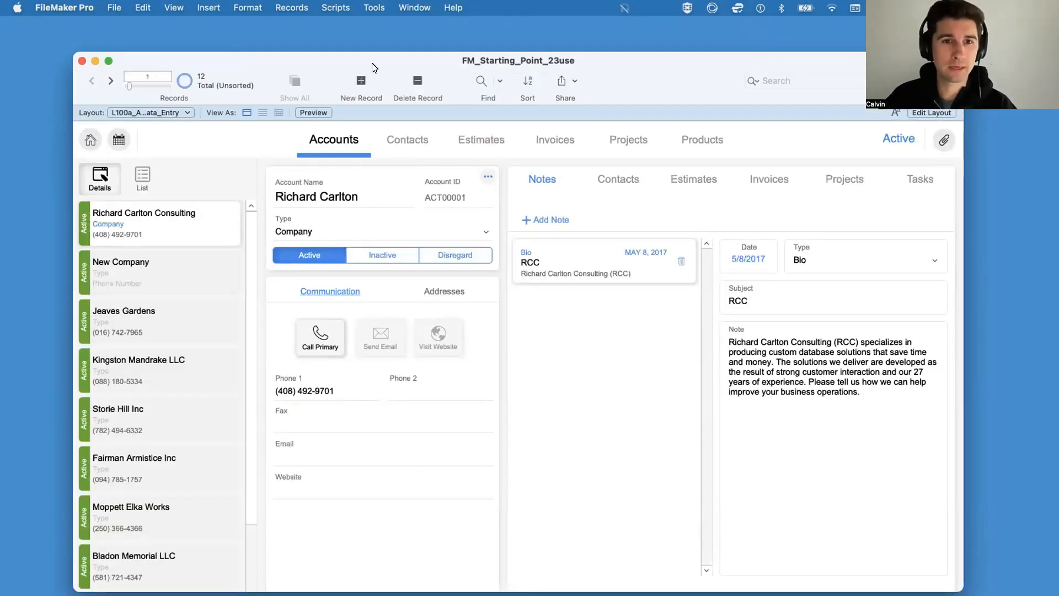
click(406, 135)
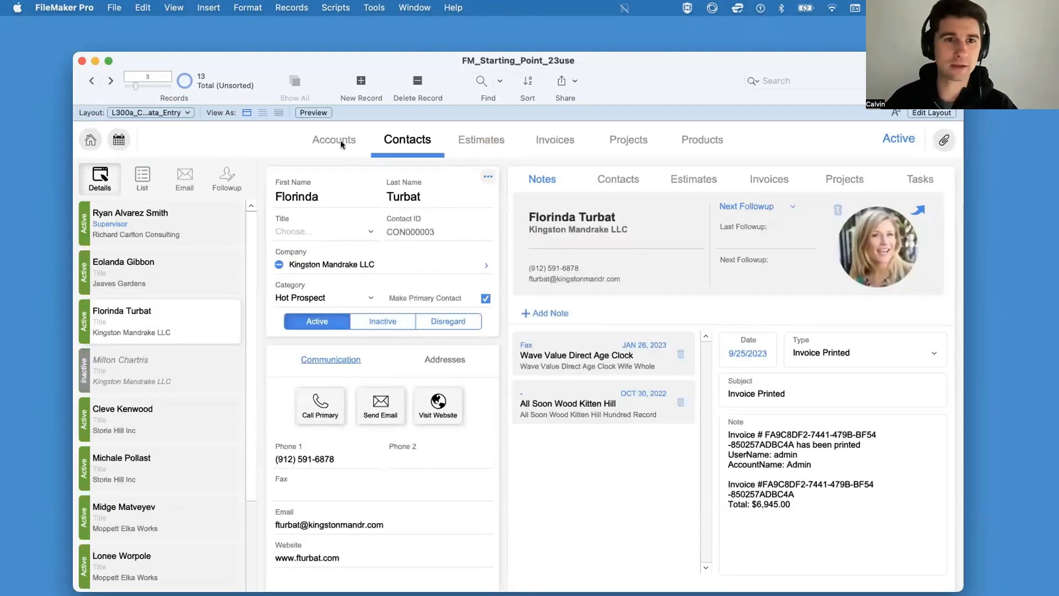
click(321, 141)
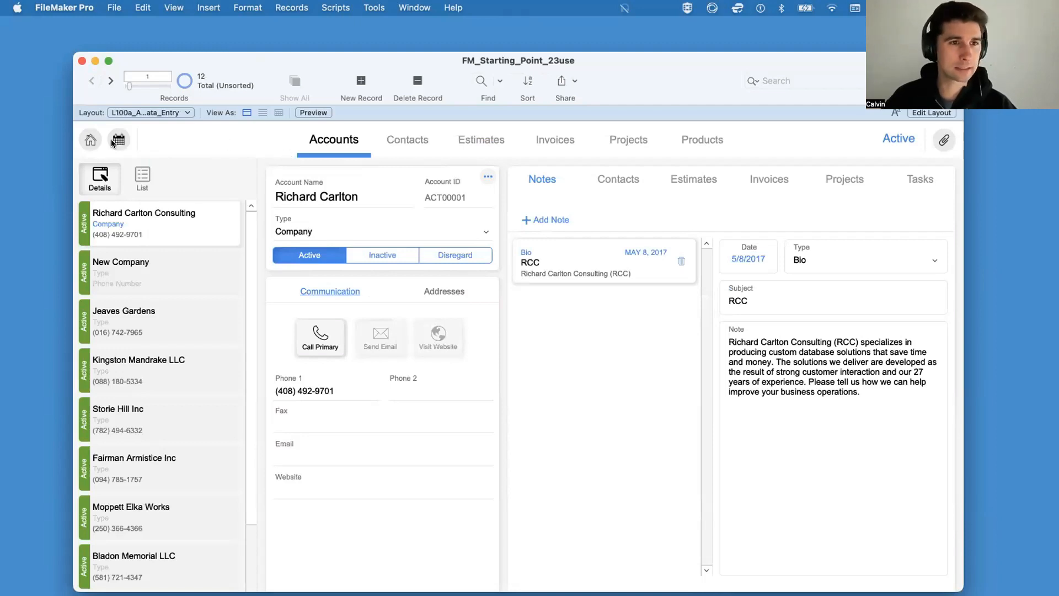
click(91, 141)
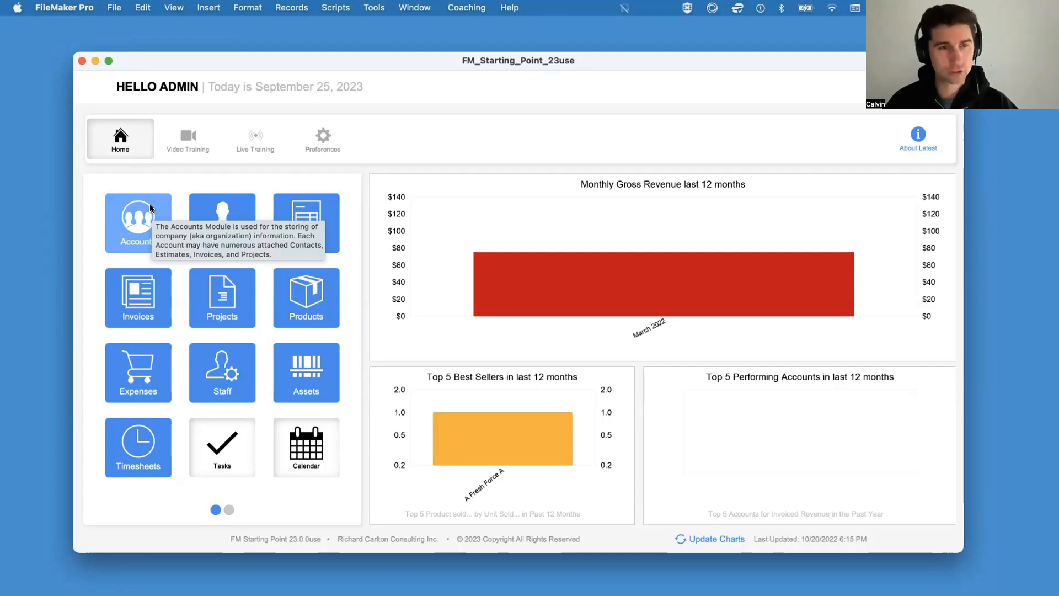
Step: In the layout manager, search for "accounts" and open the L100a_ACCOUNTS_Data_Entry layout
click(113, 8)
mouse_move(203, 135)
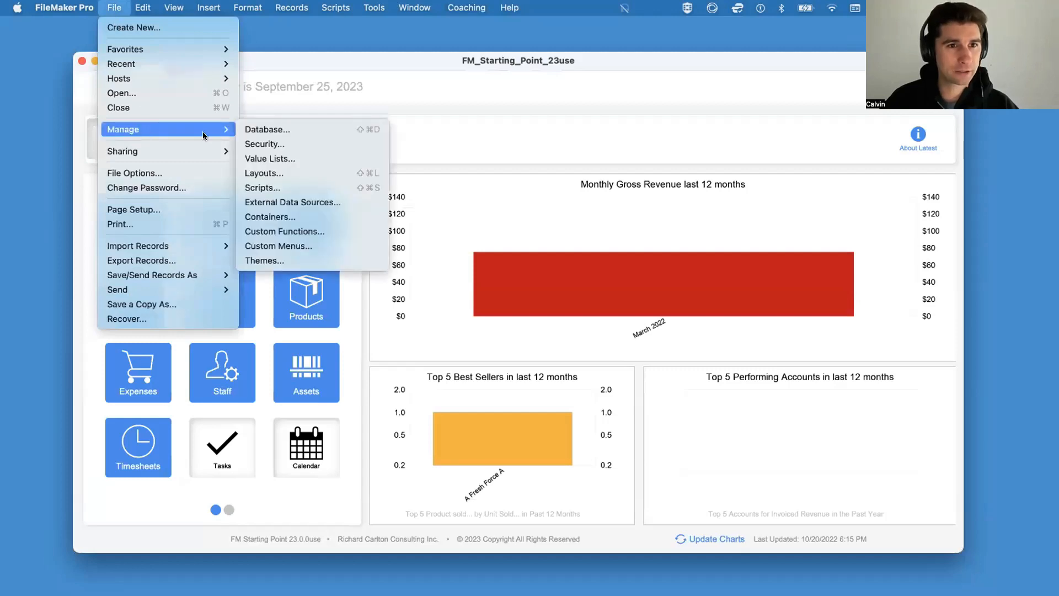
click(287, 173)
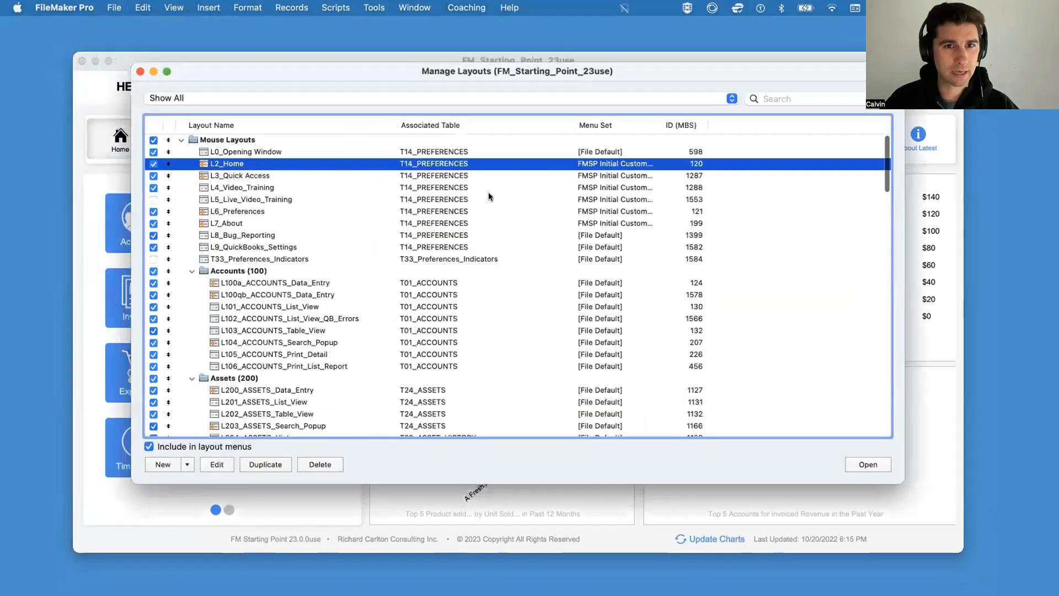
click(765, 98)
text(a)
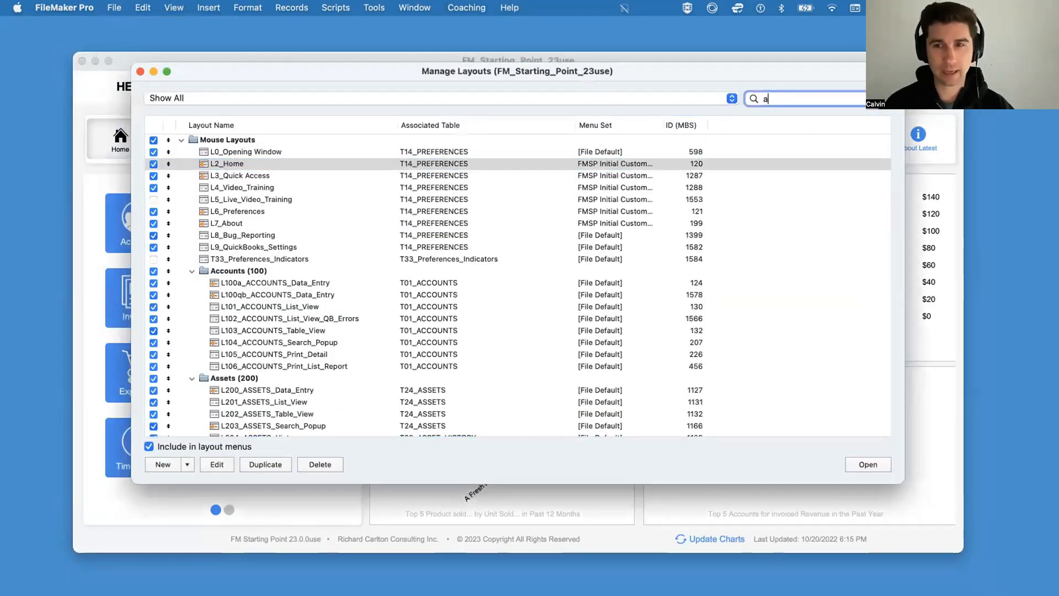
text(ccounts)
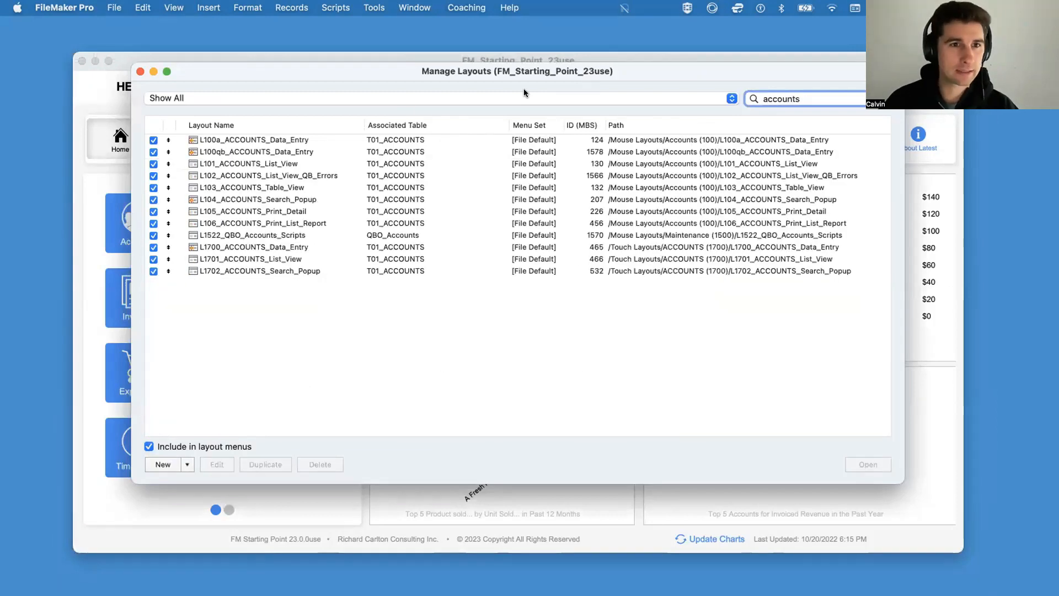
key(Tab)
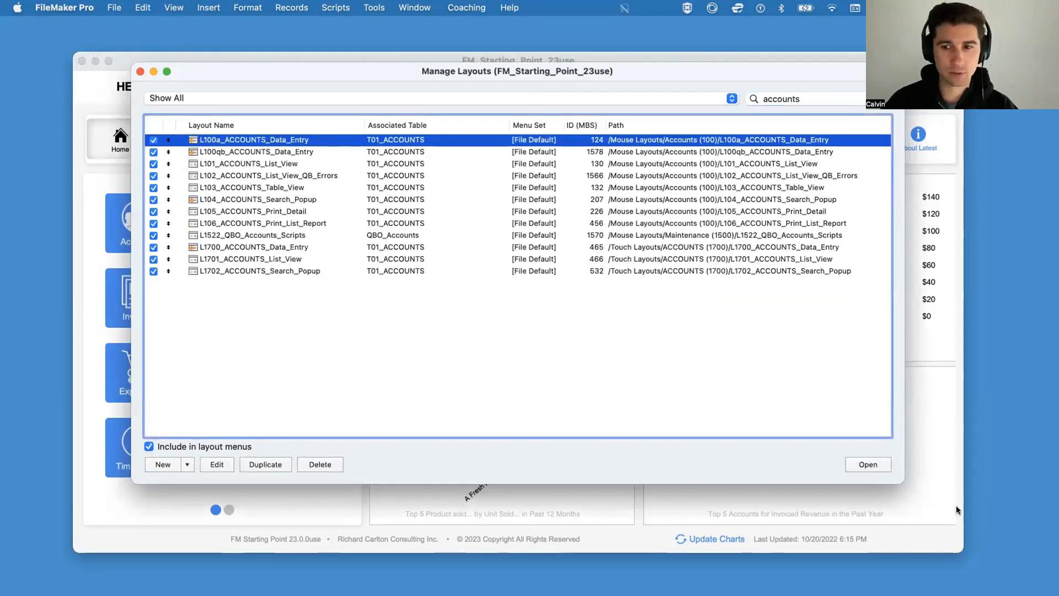
click(870, 464)
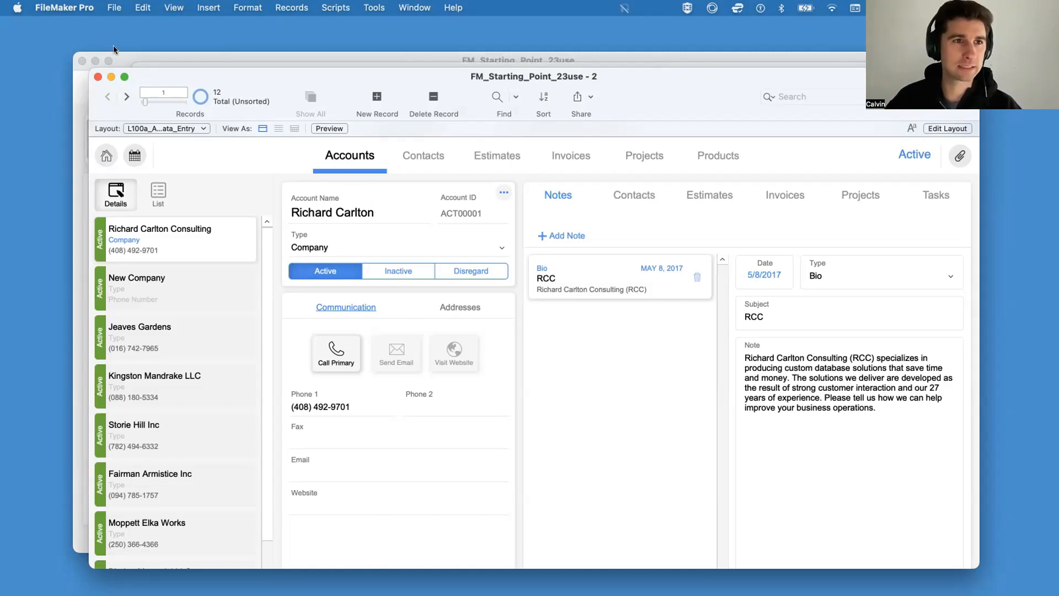
Step: Return to the original Home window, open the Accounts module, and switch to the L2_Home layout
click(125, 54)
click(139, 220)
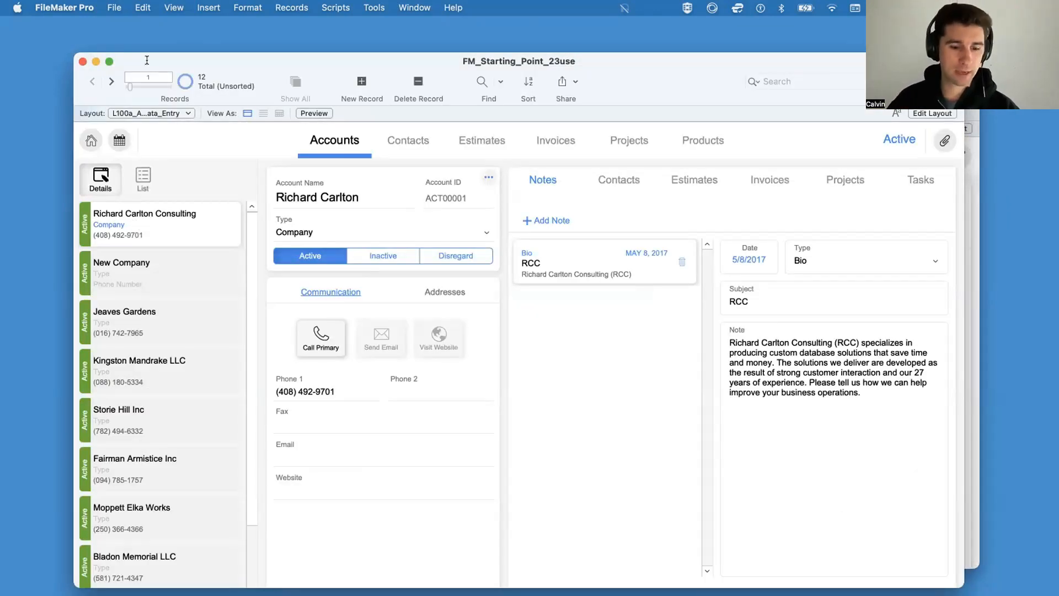
click(124, 115)
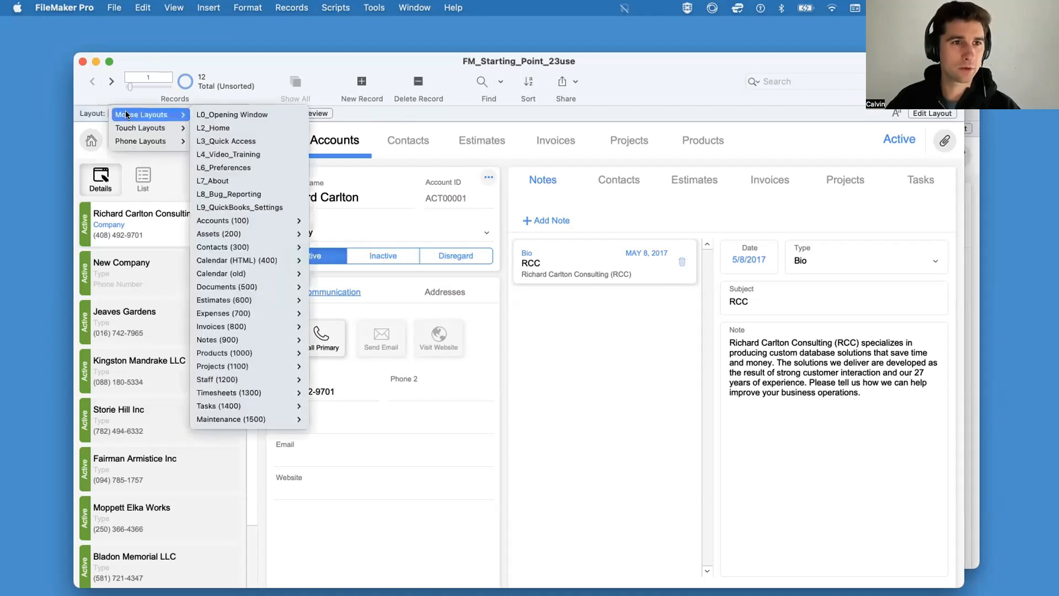
mouse_move(129, 115)
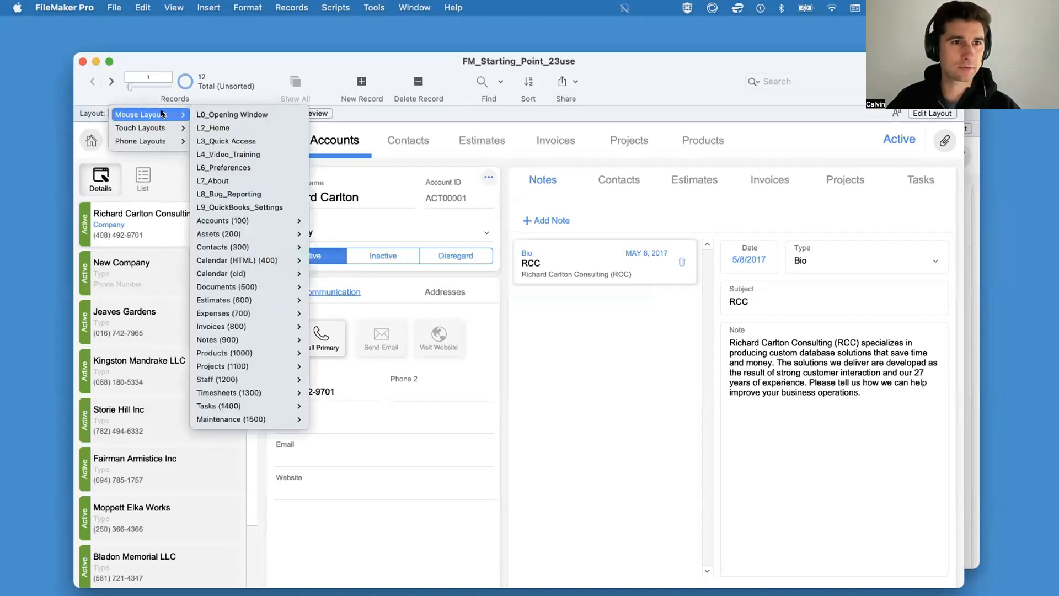
mouse_move(241, 221)
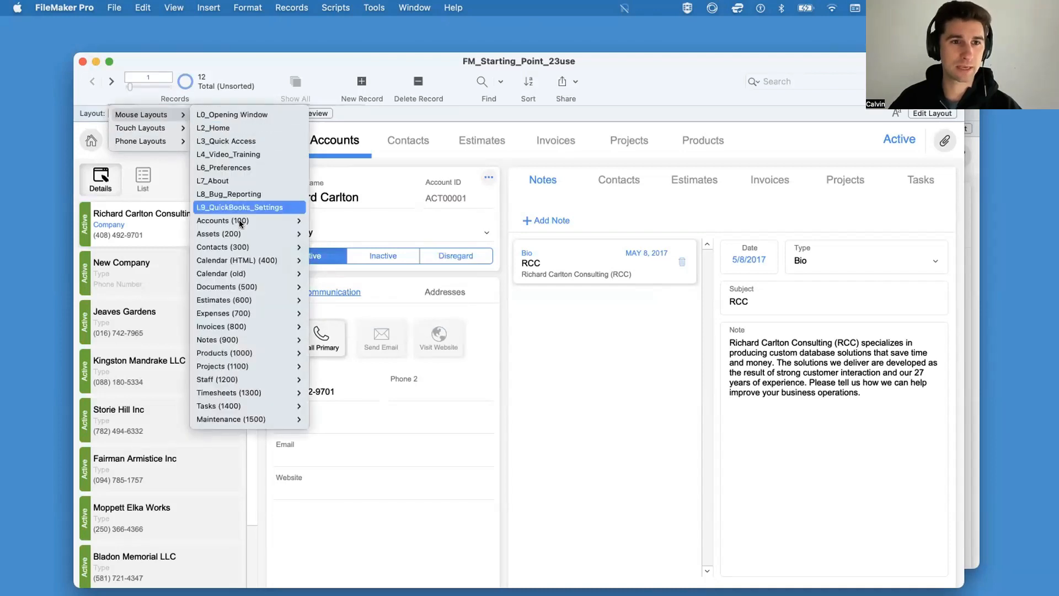
click(215, 128)
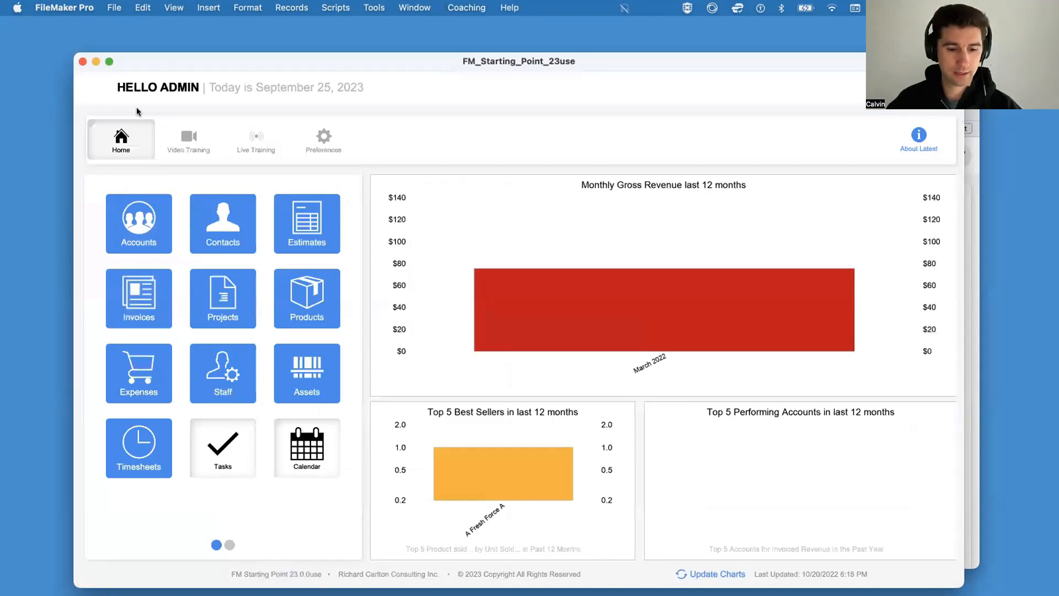
Step: Show the status toolbar on the Home screen and switch to the L100a_ACCOUNTS_Data_Entry layout under Accounts (100)
key(super+alt+s)
click(137, 107)
mouse_move(139, 107)
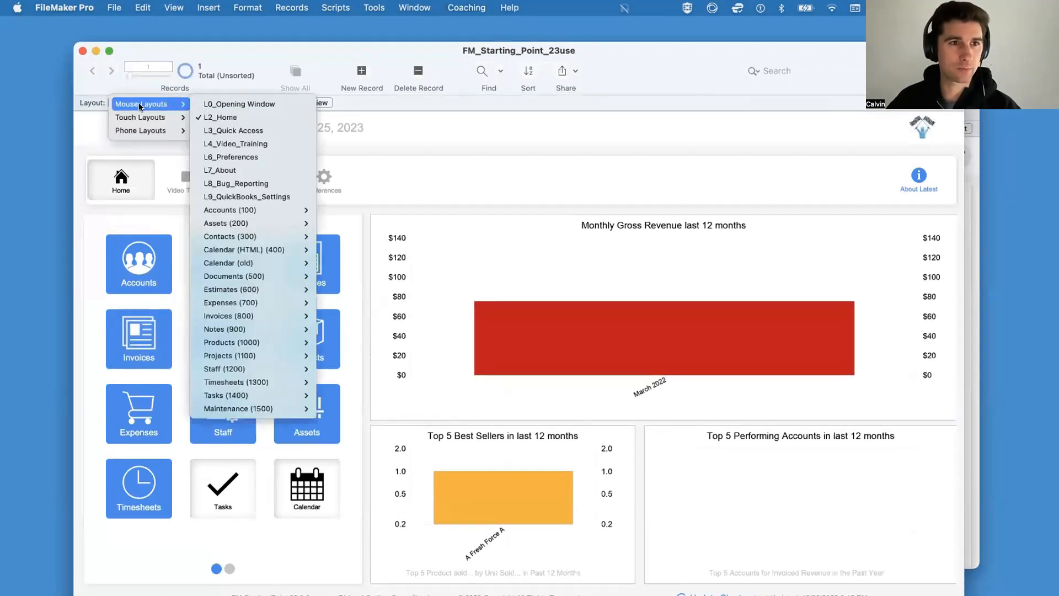
mouse_move(286, 210)
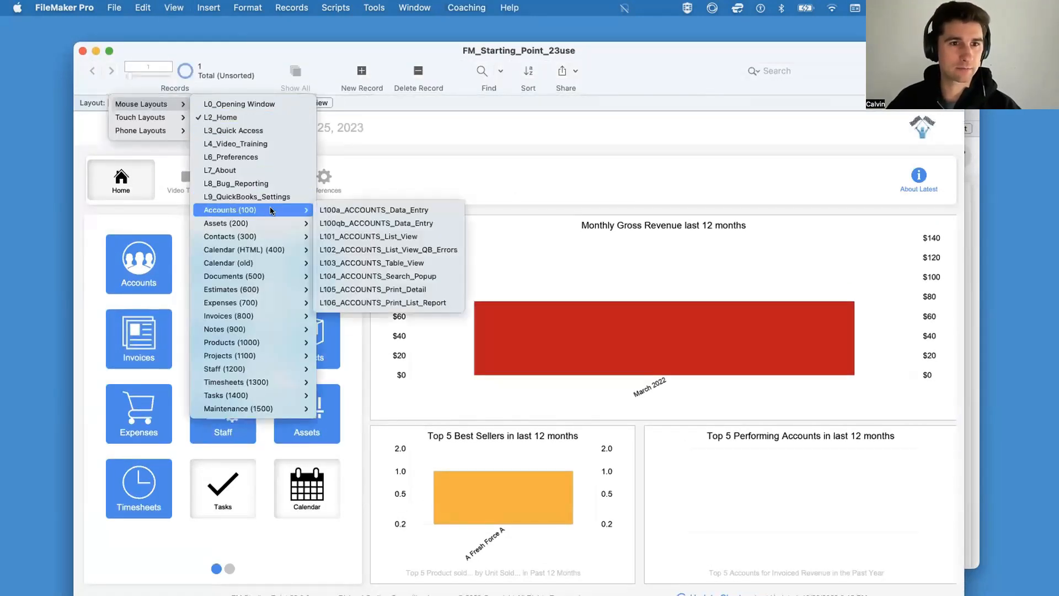
click(386, 210)
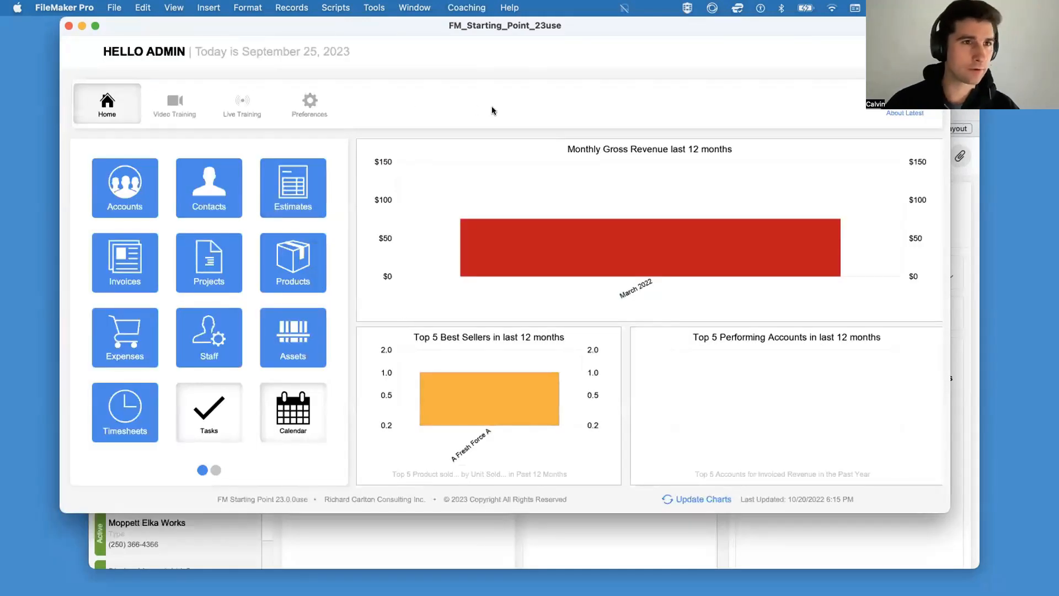
Step: Open the Script Workspace, select the Perform Script on Server folder, and restore the workspace to a smaller window
click(346, 8)
click(352, 27)
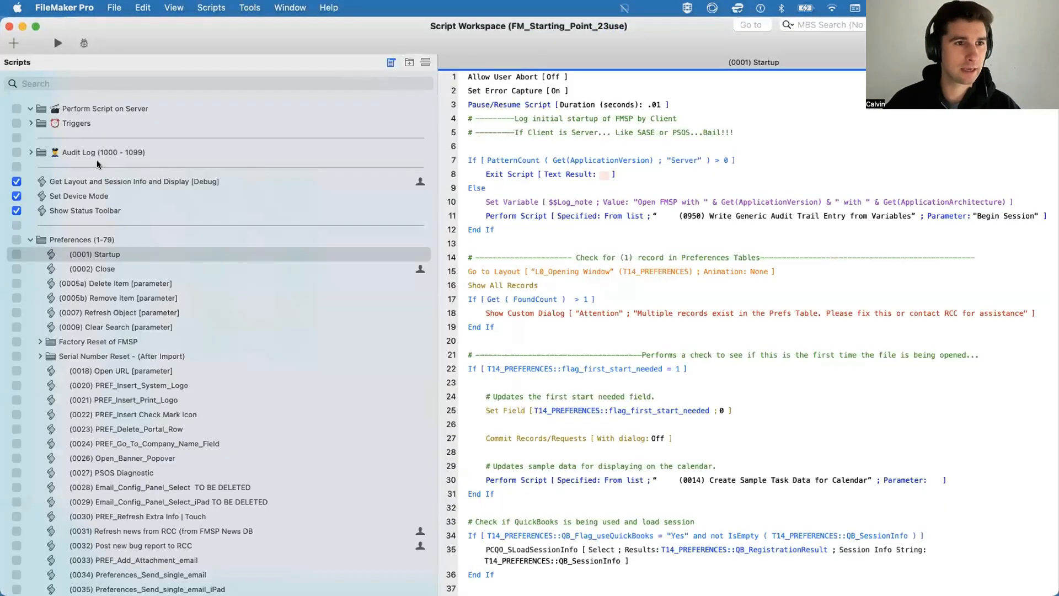
click(97, 165)
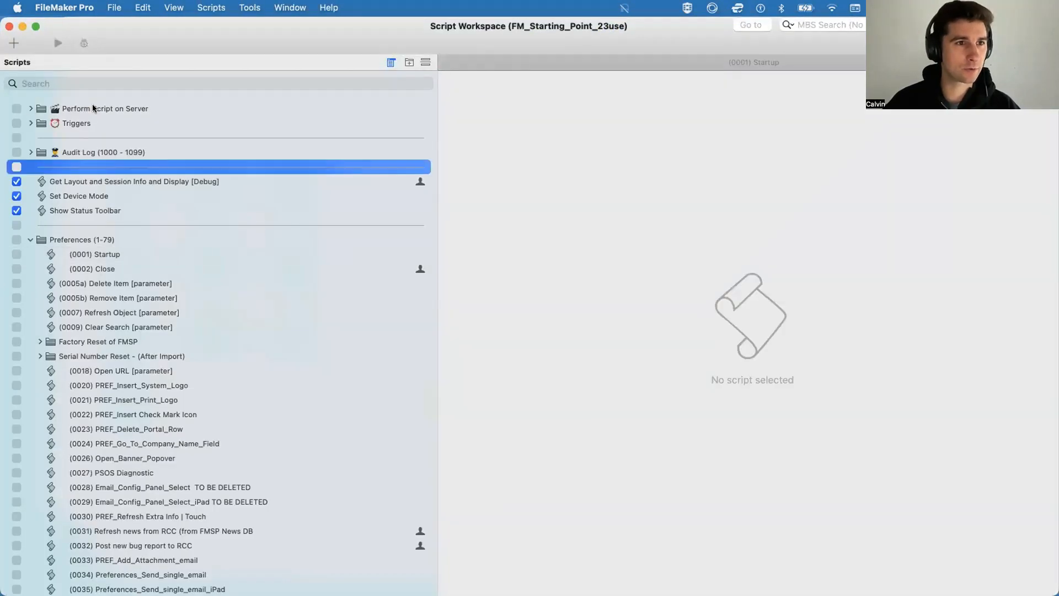
click(93, 108)
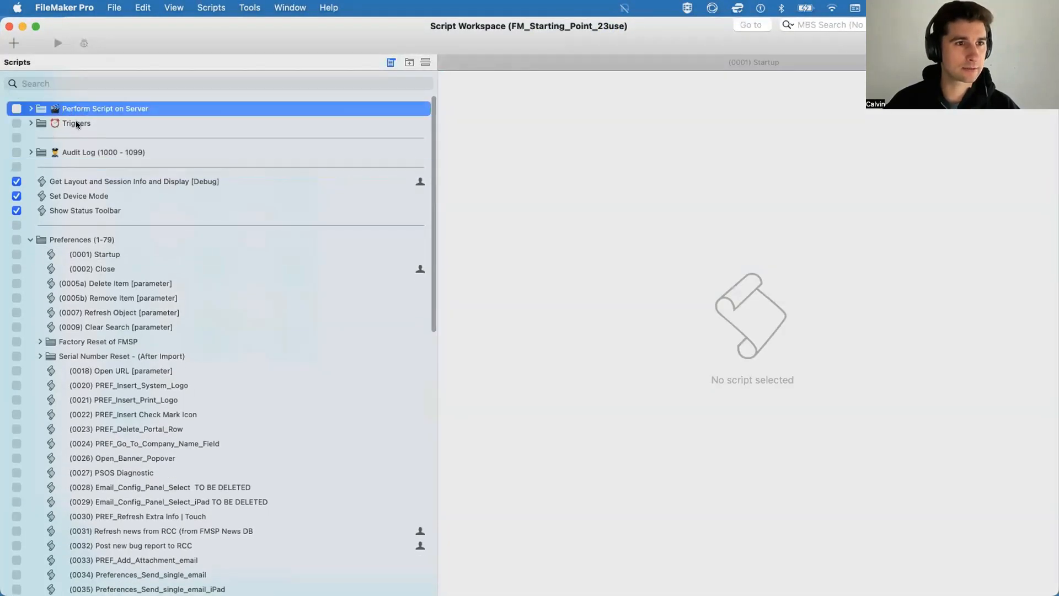
double_click(226, 53)
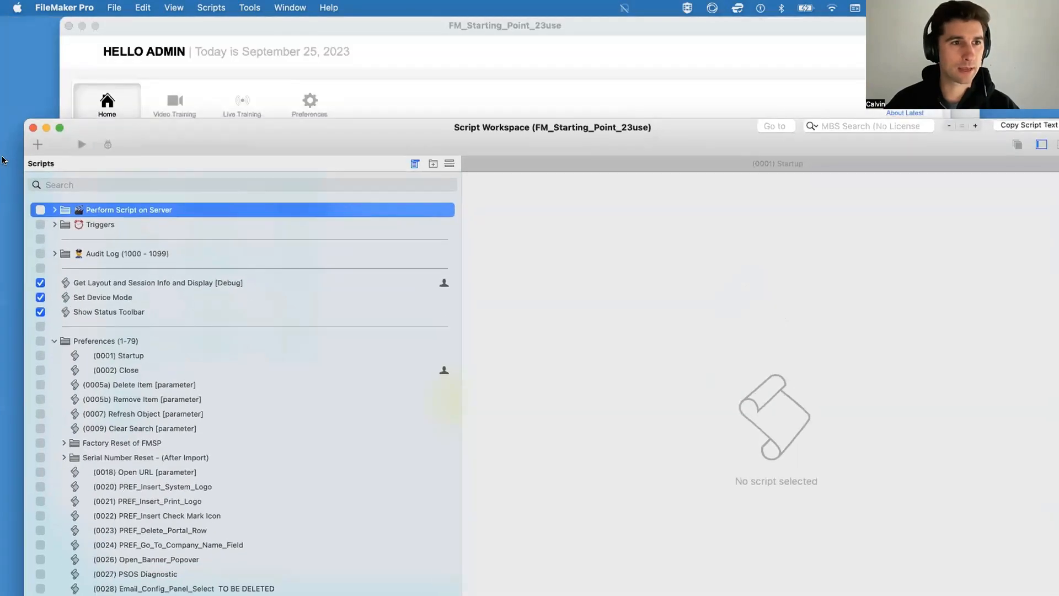
Step: Create a new script named "New Navigation Script" and start an empty second line in it
click(37, 142)
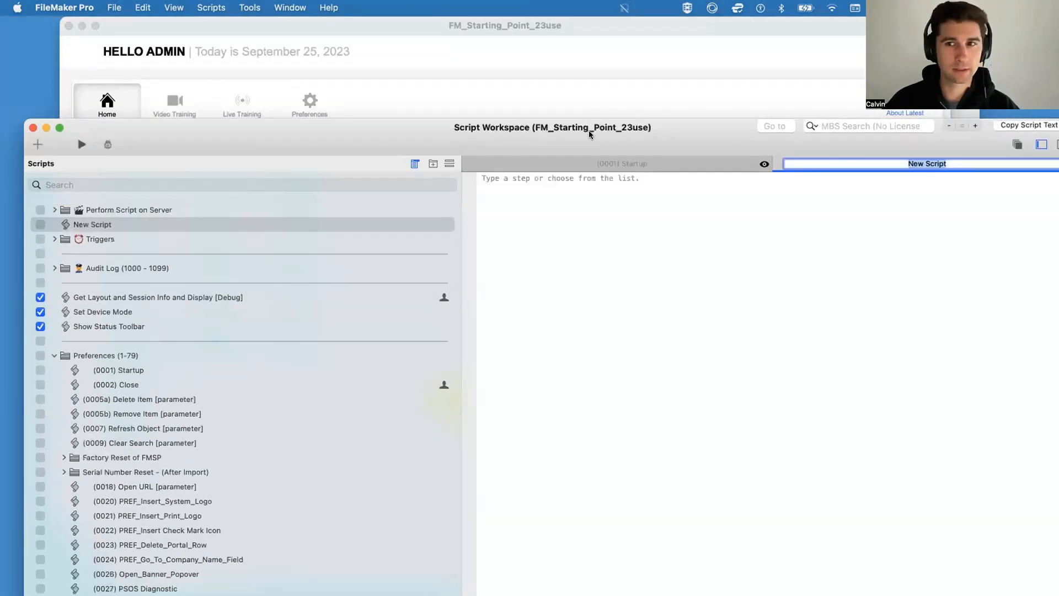
drag(601, 130, 454, 207)
text(N)
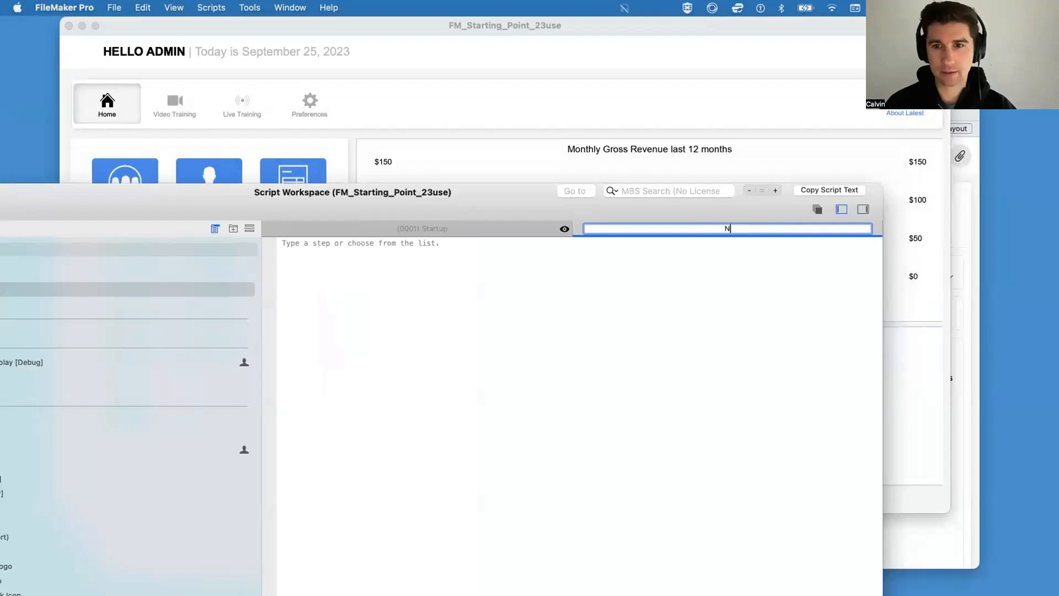
text(ew Navigation Script)
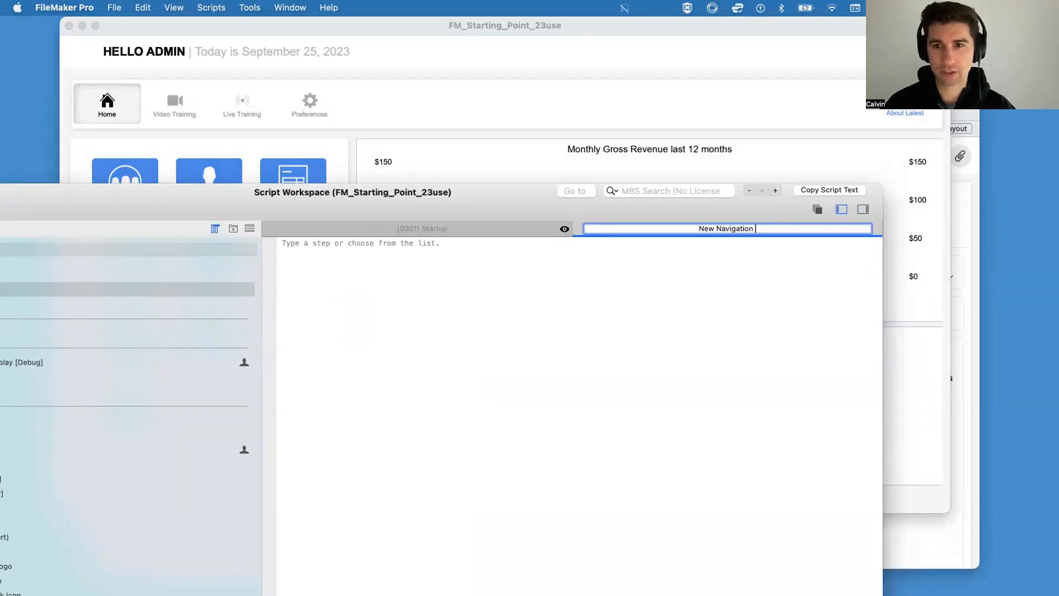
key(Return)
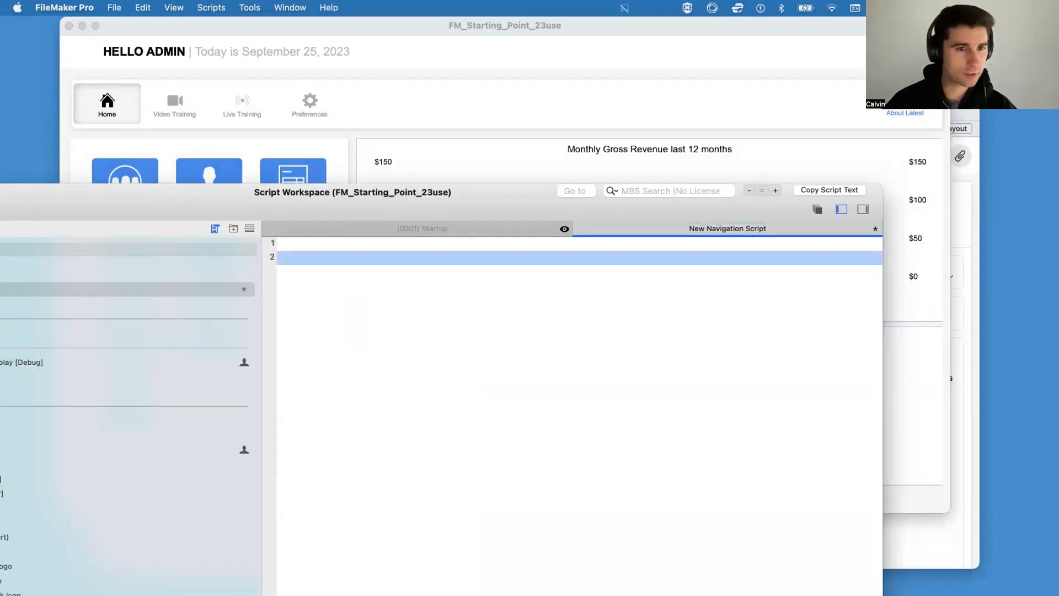
Step: Narrow the scripts list to widen the script editor, and move the workspace below the Home screen's upper module buttons
drag(331, 206, 487, 148)
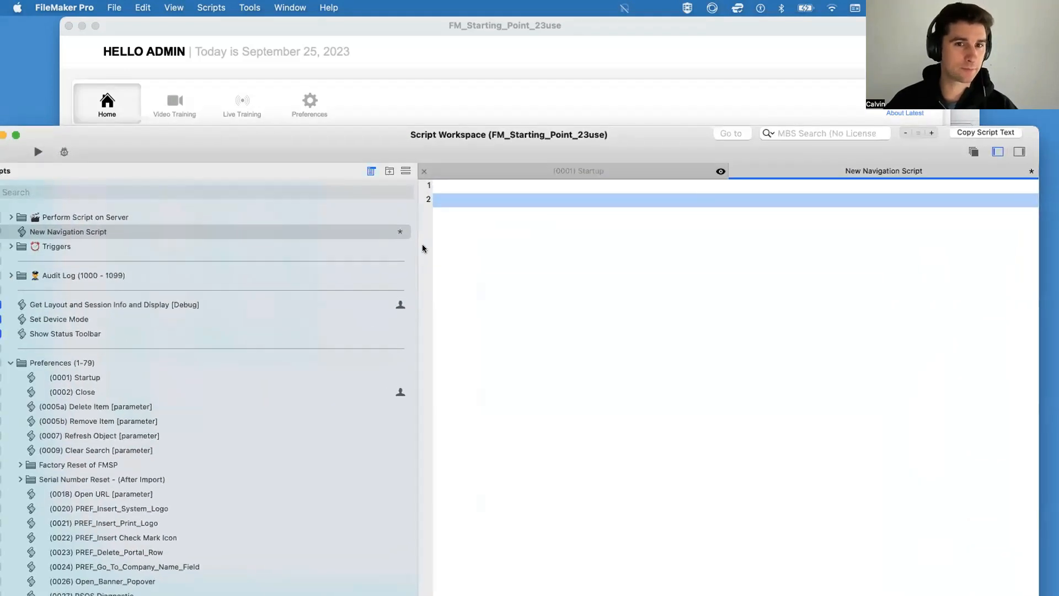
drag(416, 245, 218, 245)
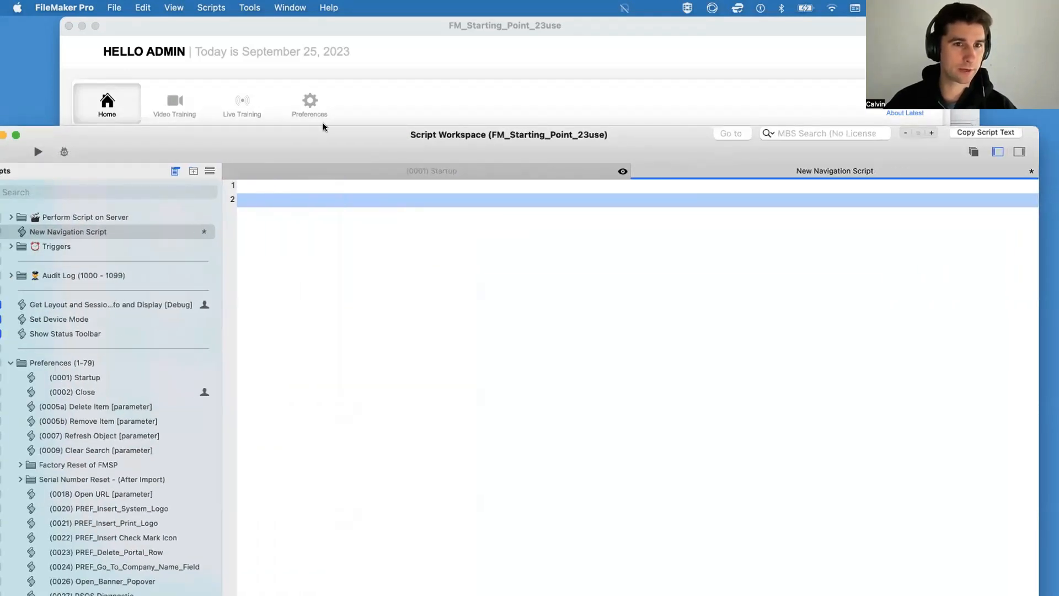
drag(324, 127, 439, 237)
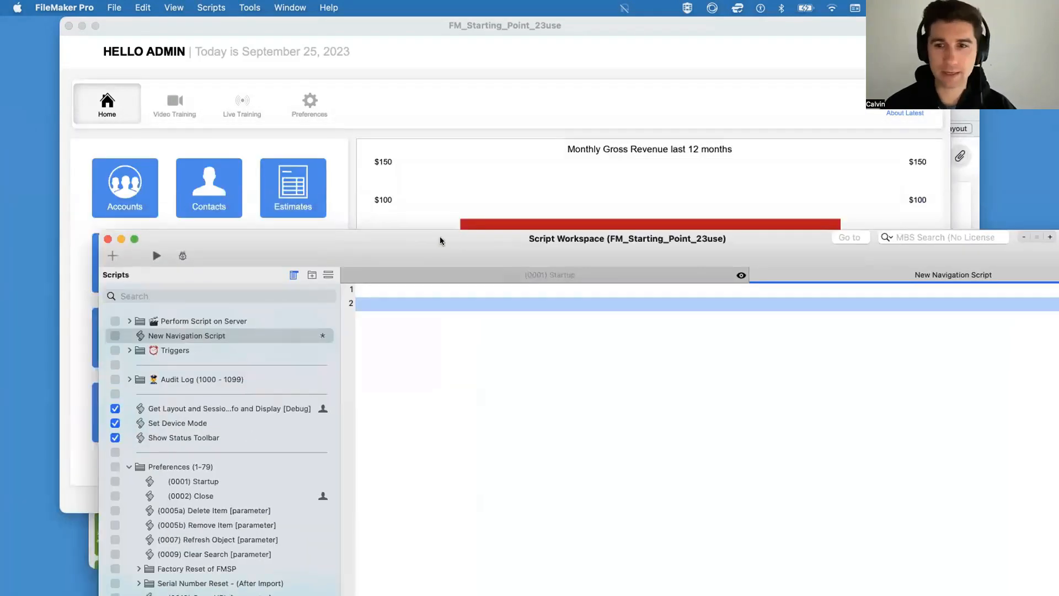
Step: Browse the suggested script steps matching "g" on line 2 of New Navigation Script
text(g)
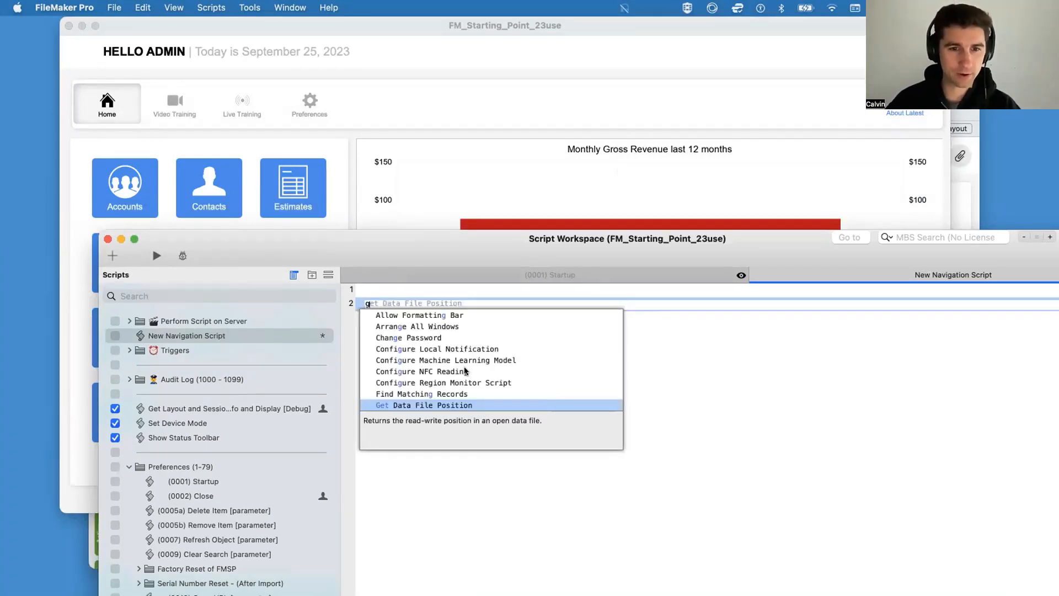
scroll(472, 366, down, 5)
scroll(472, 367, down, 10)
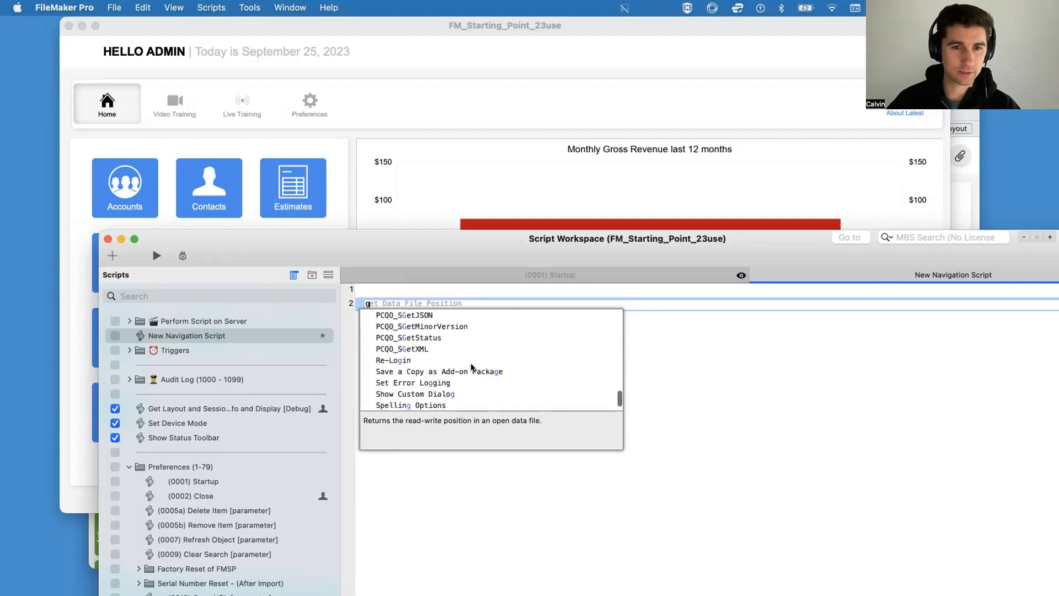
scroll(472, 367, up, 15)
scroll(472, 366, up, 3)
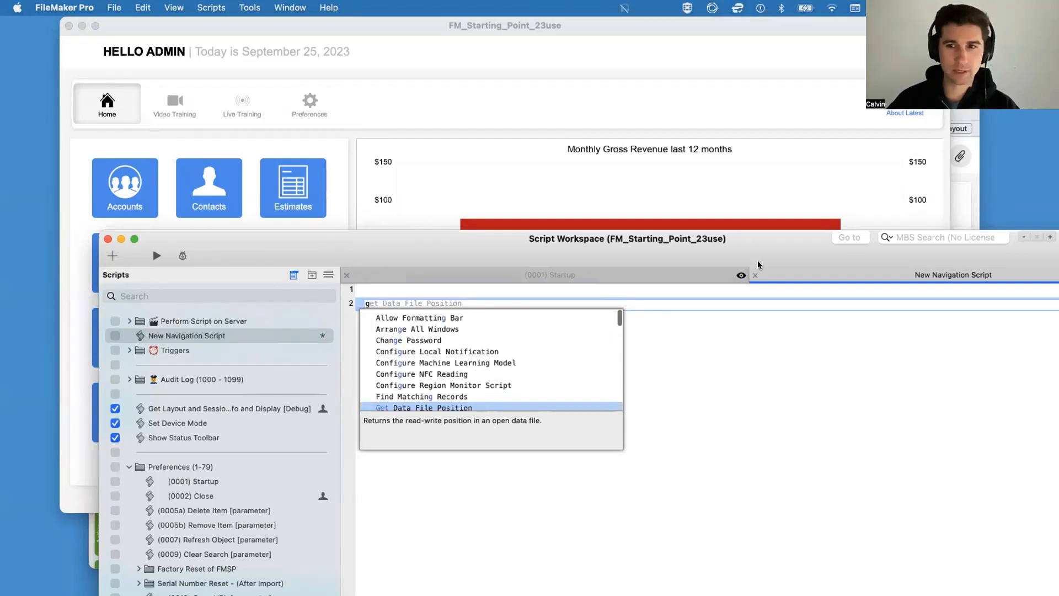
Step: Display the list of available script steps and reposition the workspace so the script editor is in view
drag(763, 252, 492, 244)
click(865, 248)
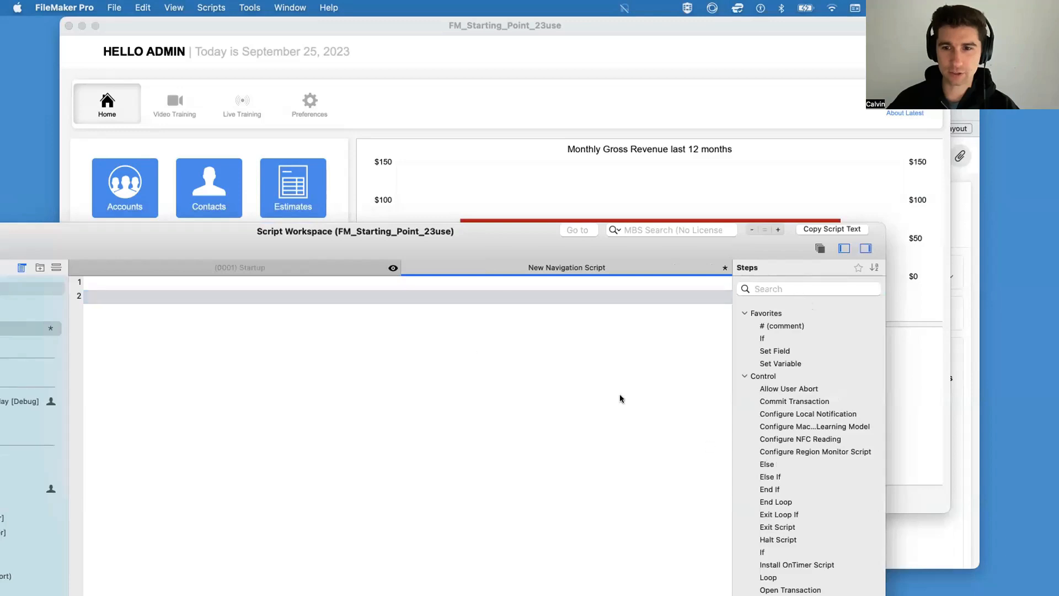
drag(465, 251, 658, 256)
Step: Add a Go to Layout step on line 2 of New Navigation Script, targeting the L100a_ACCOUNTS_Data_Entry layout
click(436, 301)
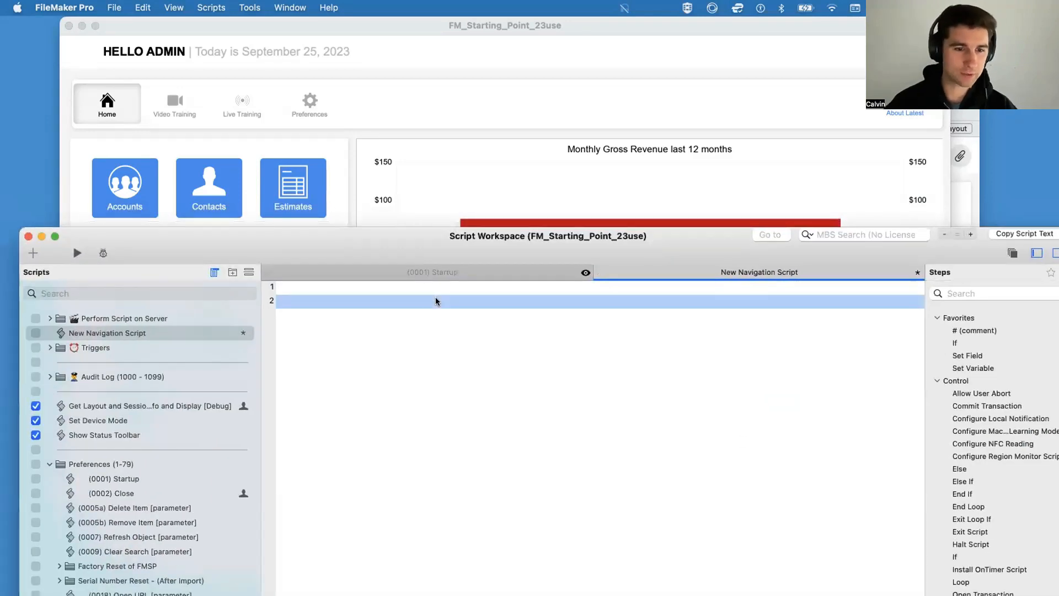
text(go to)
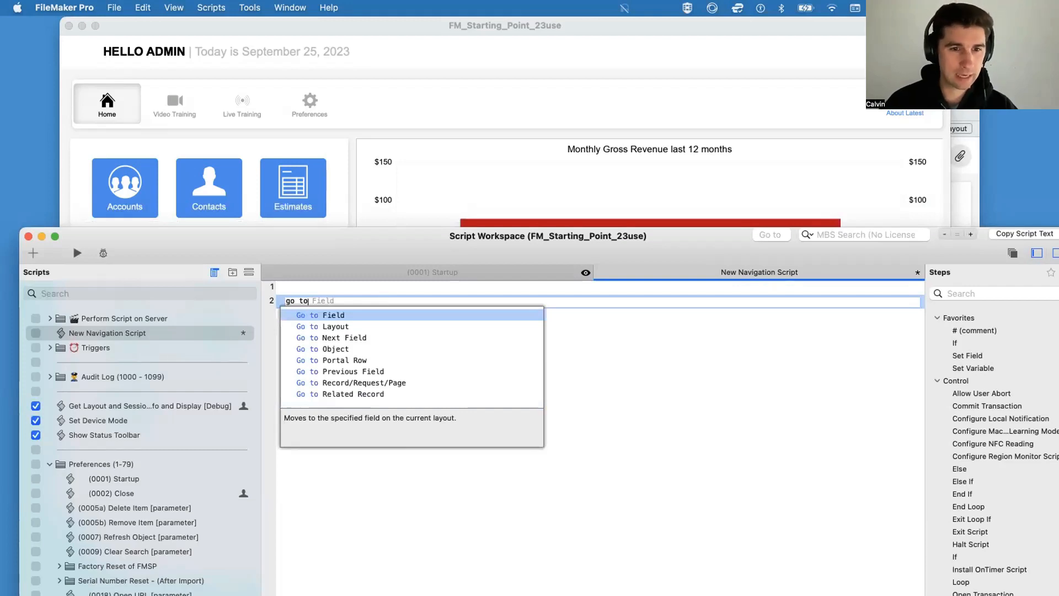
key(Down)
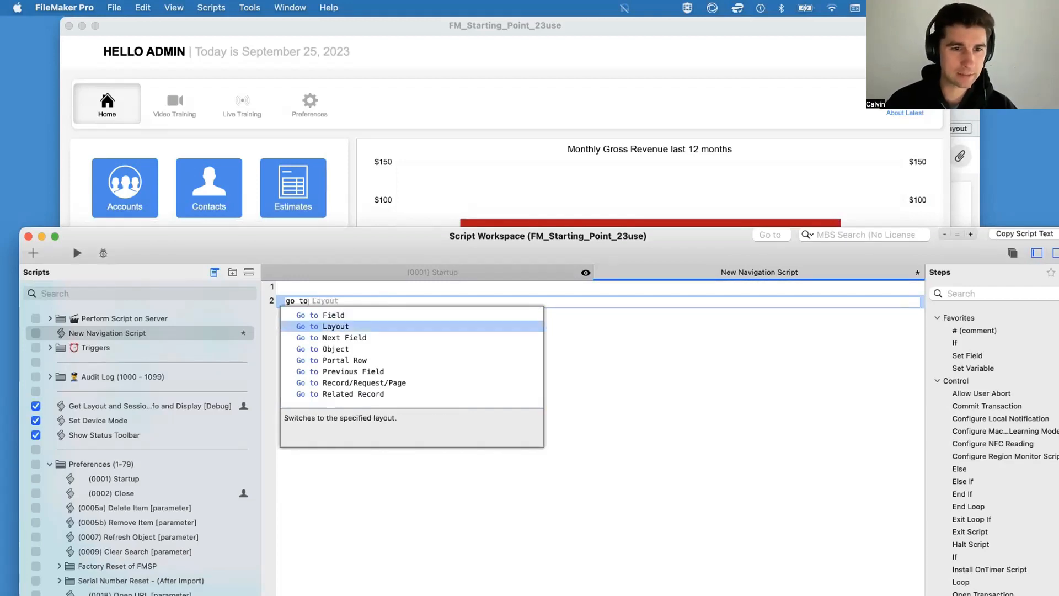
key(Return)
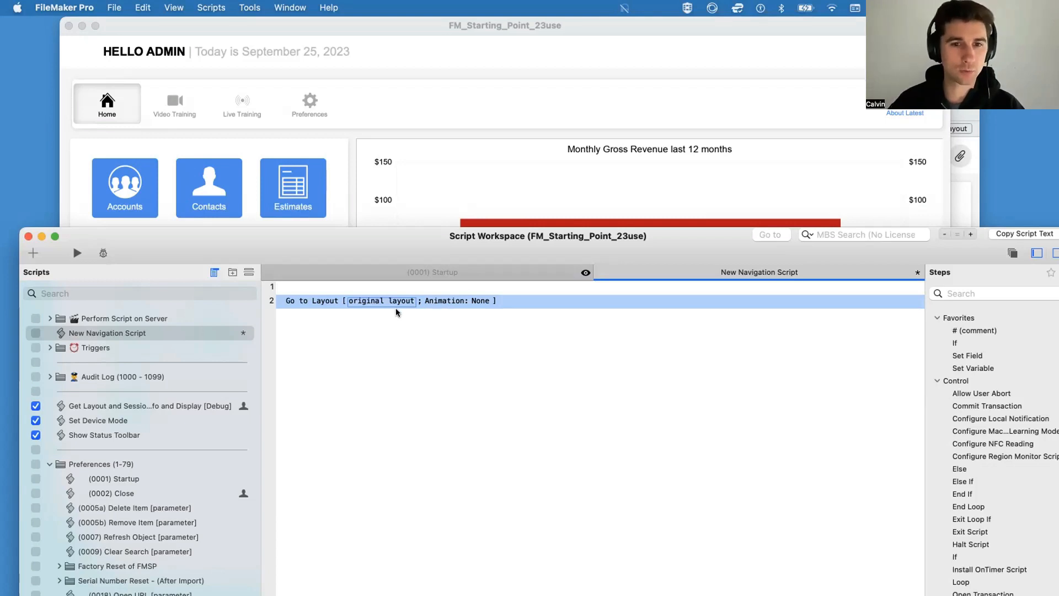
click(377, 302)
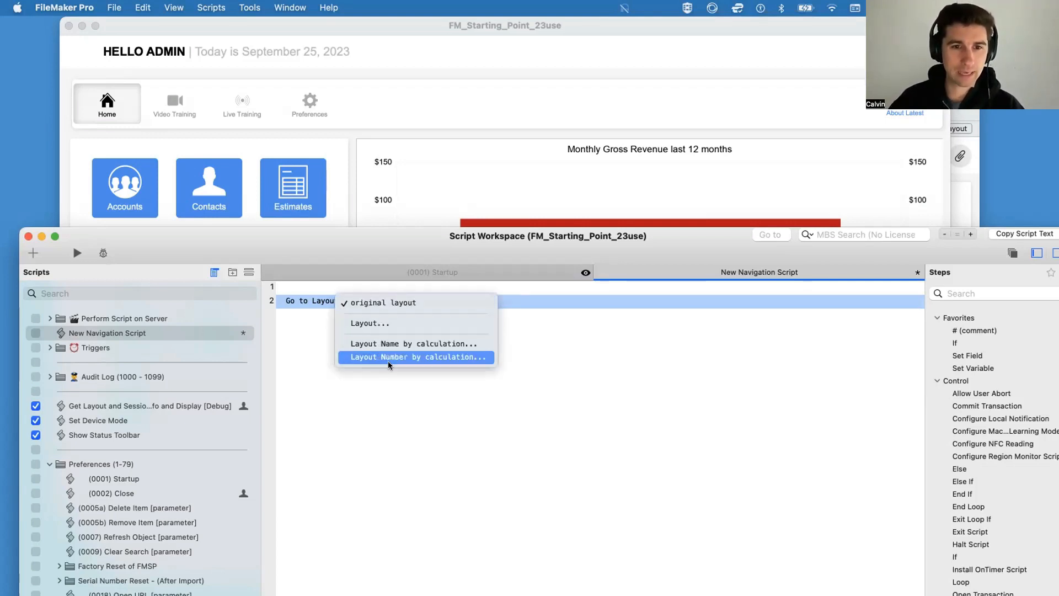
click(363, 324)
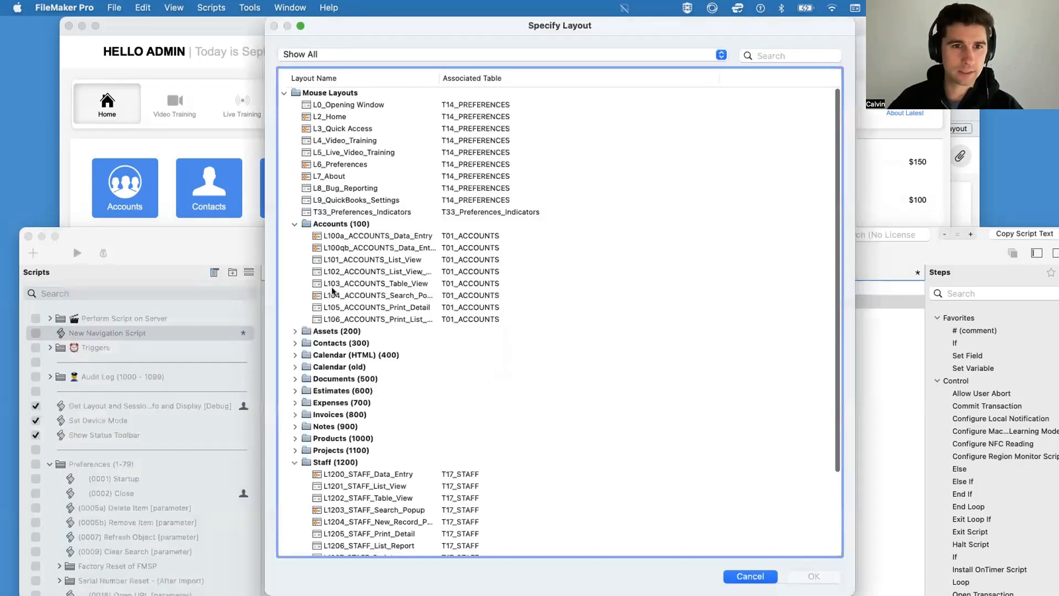
click(377, 237)
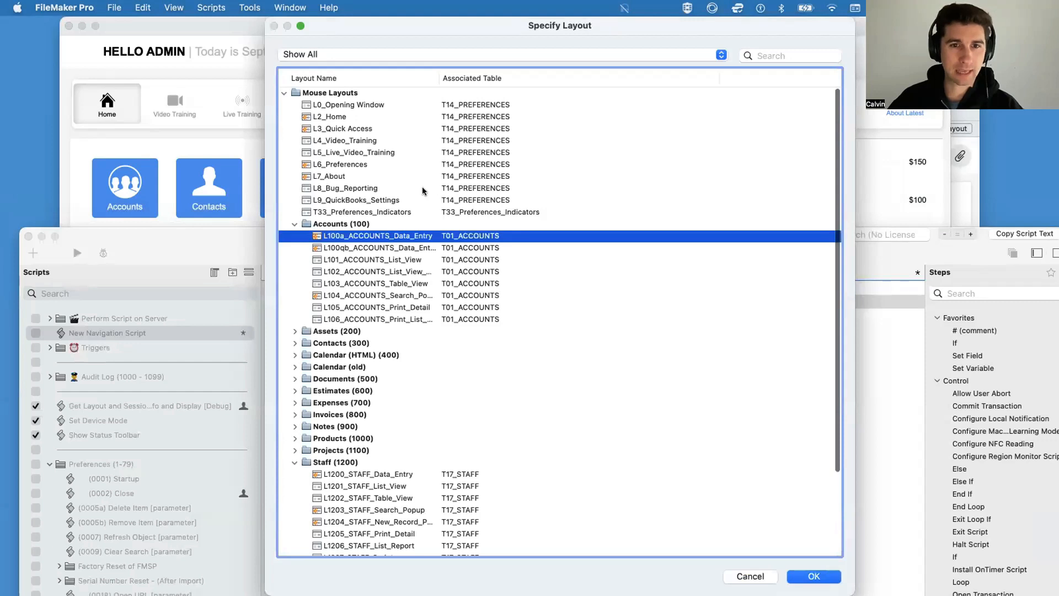
double_click(439, 80)
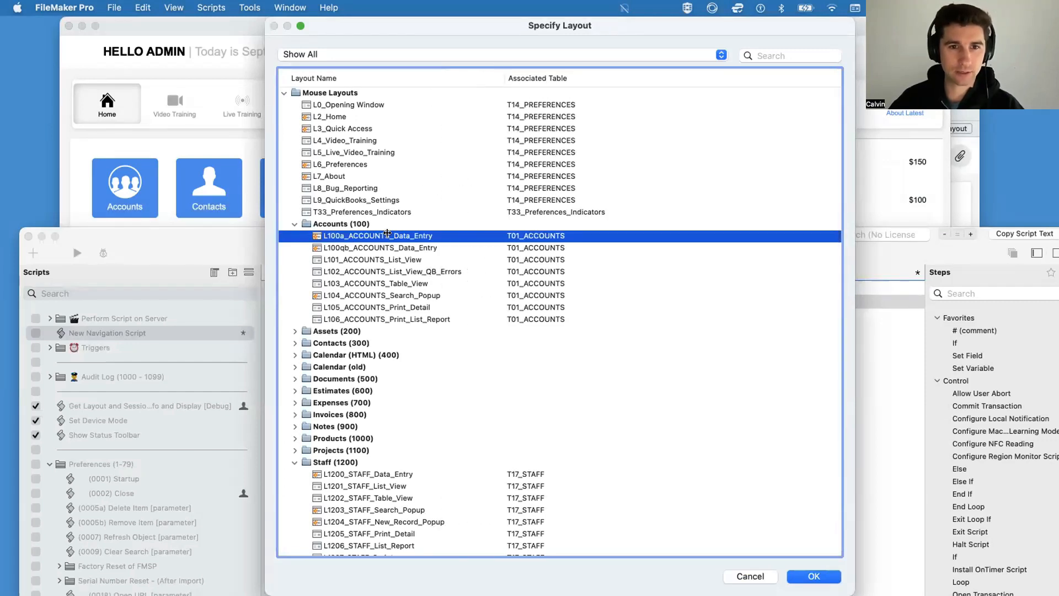
click(815, 575)
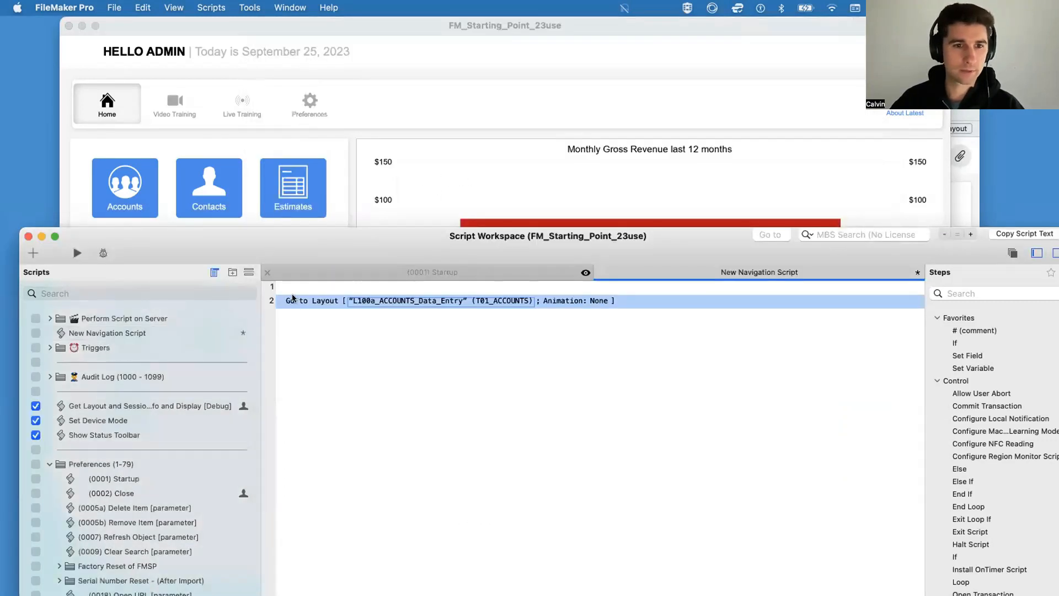
Step: Add two empty lines below the Go to Layout step, save the script, and insert another empty line above the step
key(Return)
key(Return)
key(super+s)
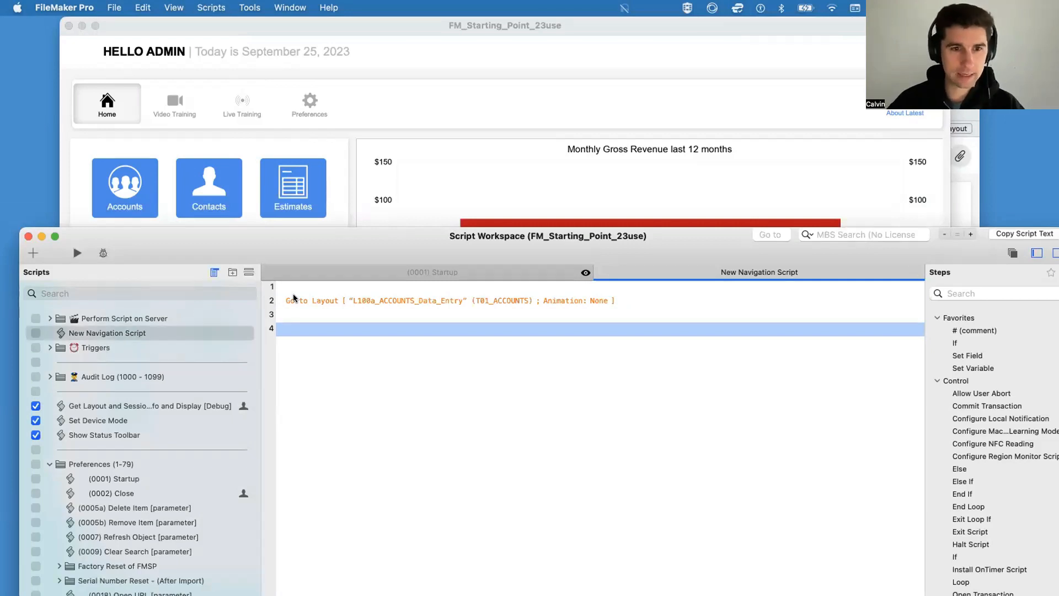
drag(428, 247, 478, 241)
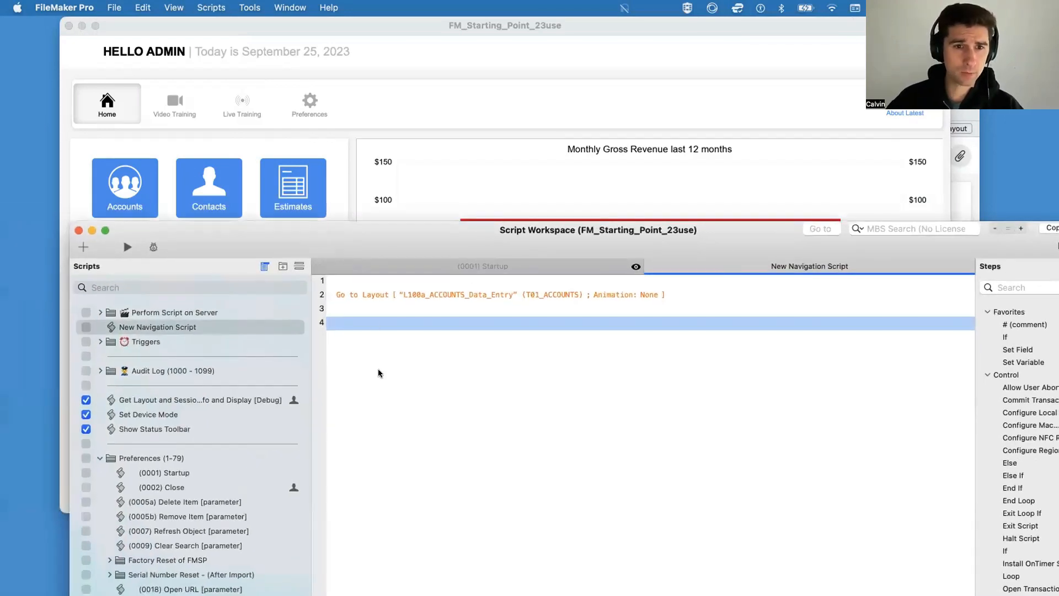
click(371, 287)
key(Return)
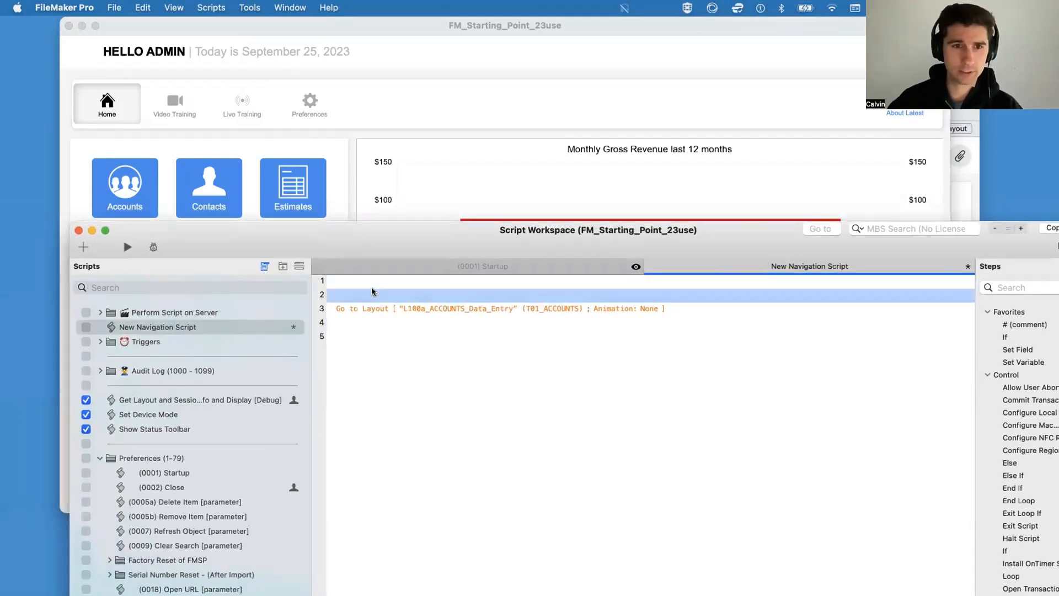
Step: In Layout mode, draw a button about 184 by 47 pt on the Home layout's navigation bar and label it "Go to Accounts"
click(353, 138)
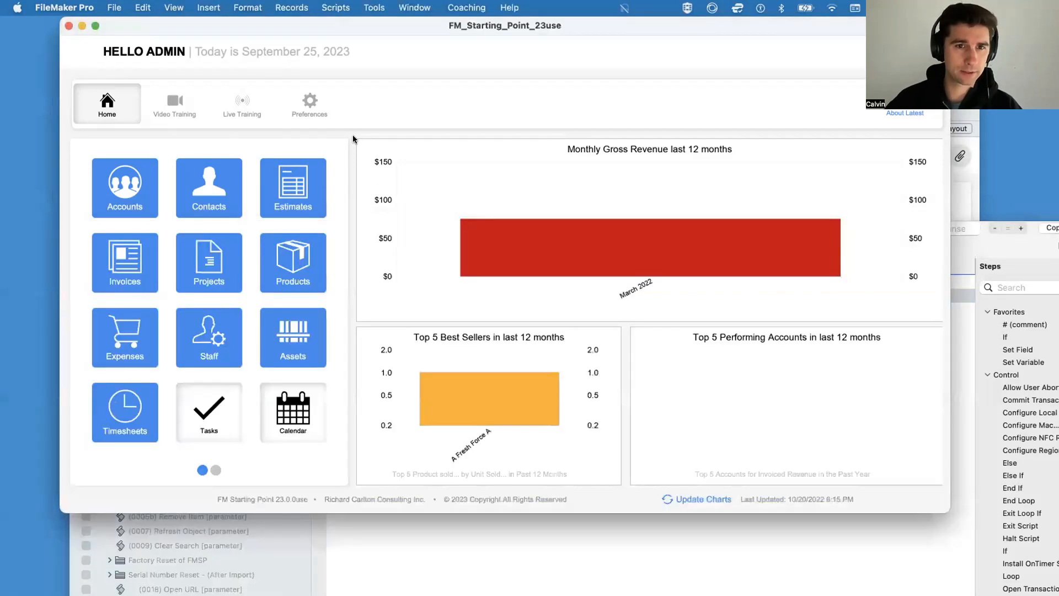
key(super+l)
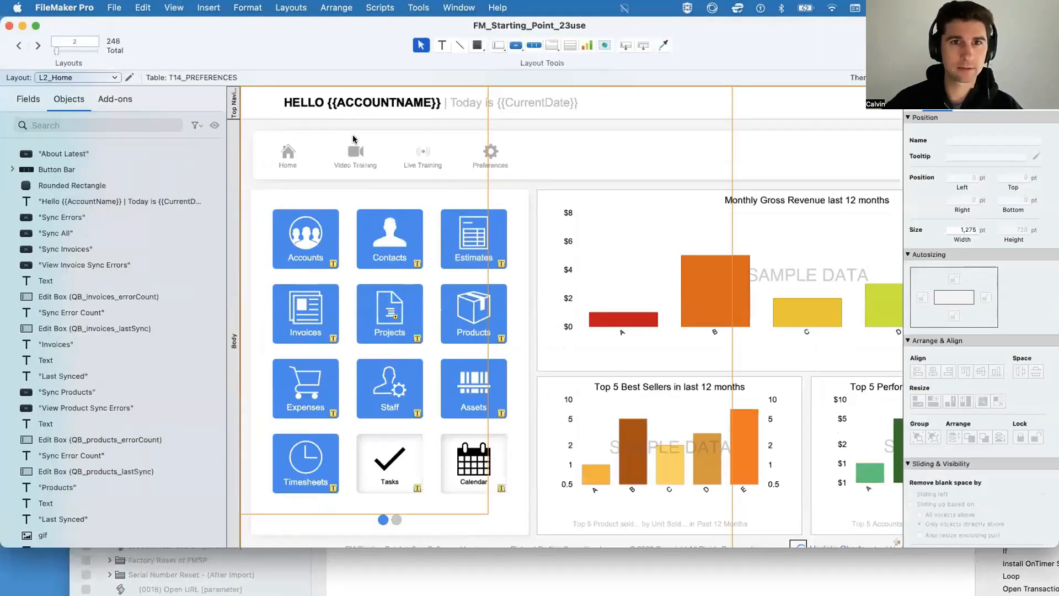
drag(156, 30, 128, 97)
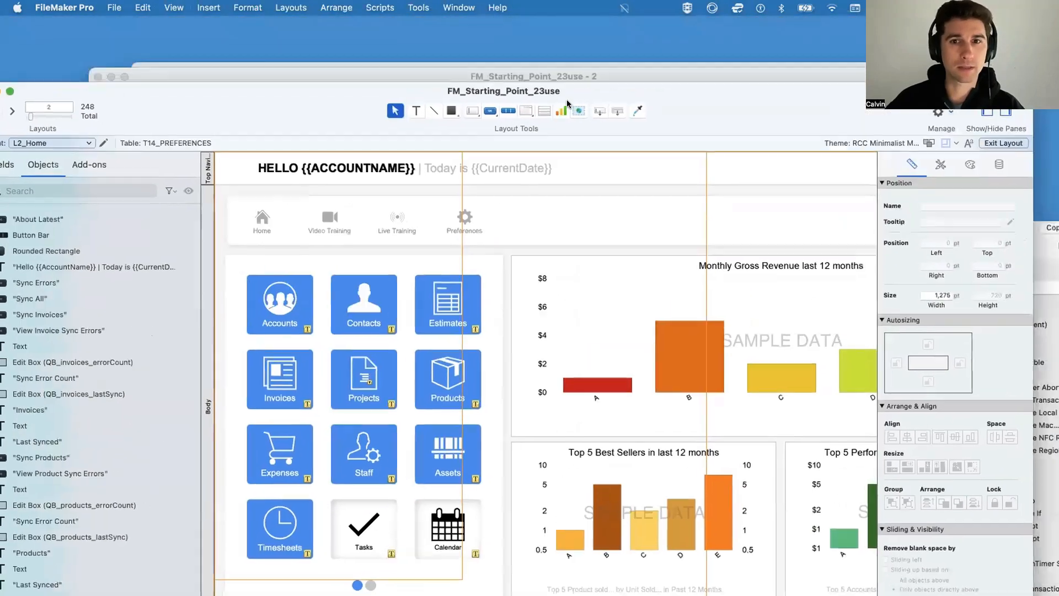
click(488, 110)
drag(547, 203, 670, 236)
text(Go to )
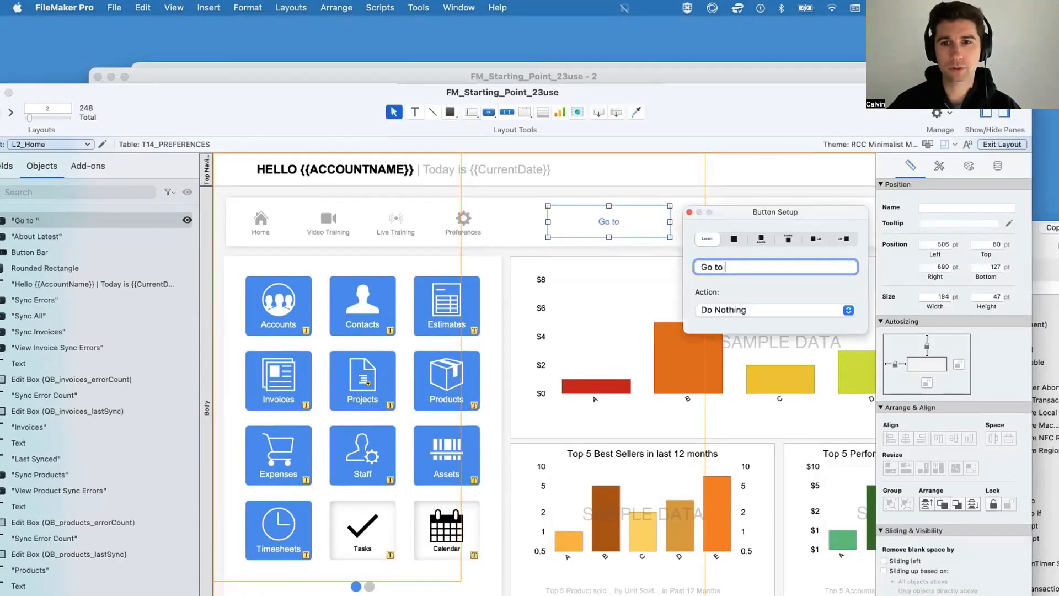
text(Accounts)
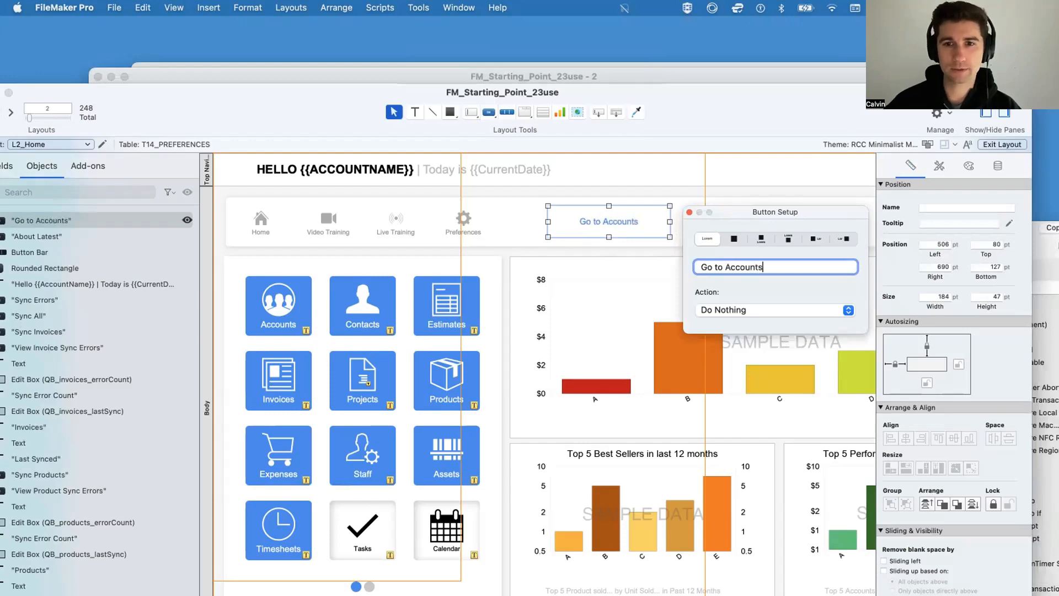
Step: Set the Go to Accounts button to perform New Navigation Script and close its setup
click(718, 312)
click(740, 346)
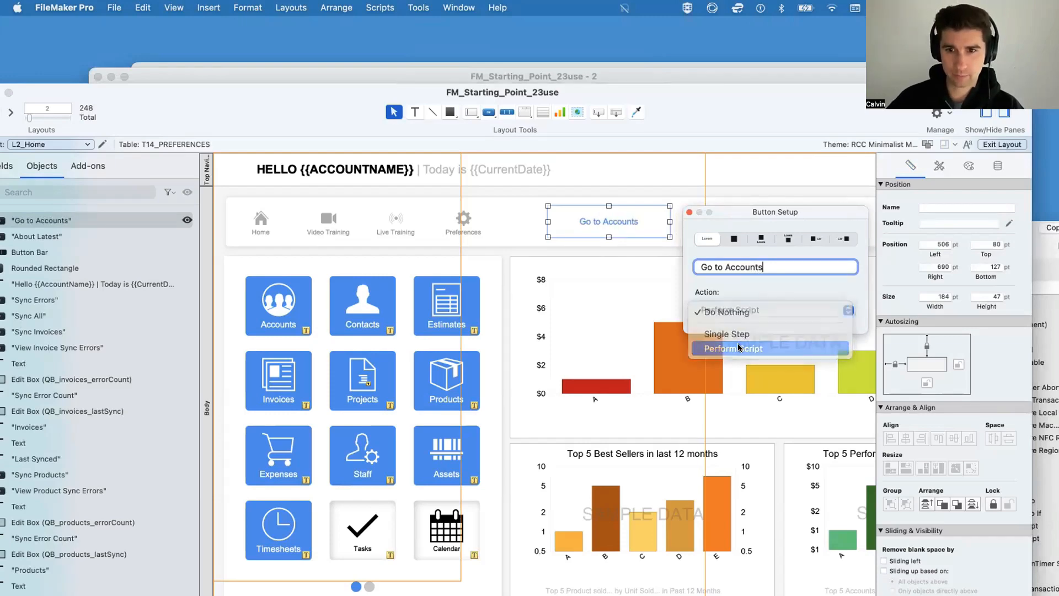
double_click(104, 201)
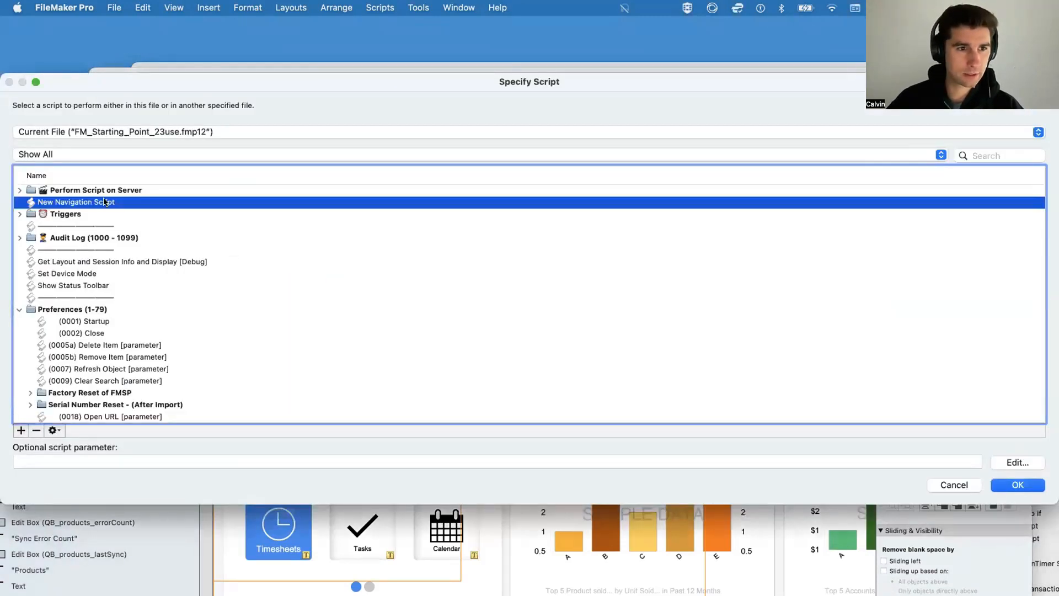
click(689, 213)
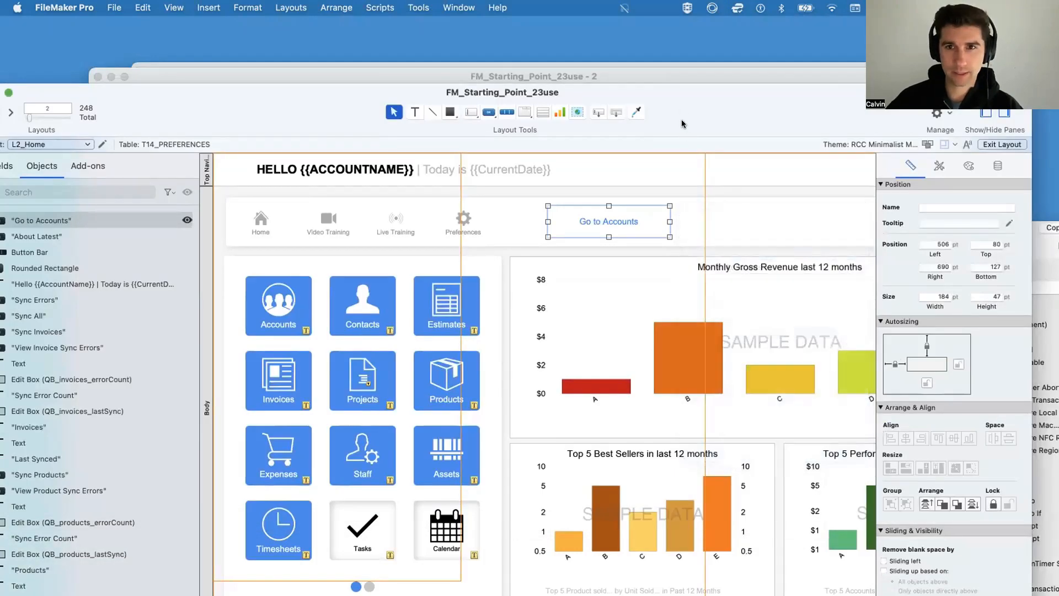
Step: Change the Go to Layout step's target to the L101_ACCOUNTS_List_View layout in New Navigation Script
drag(682, 120, 699, 325)
drag(587, 244, 578, 183)
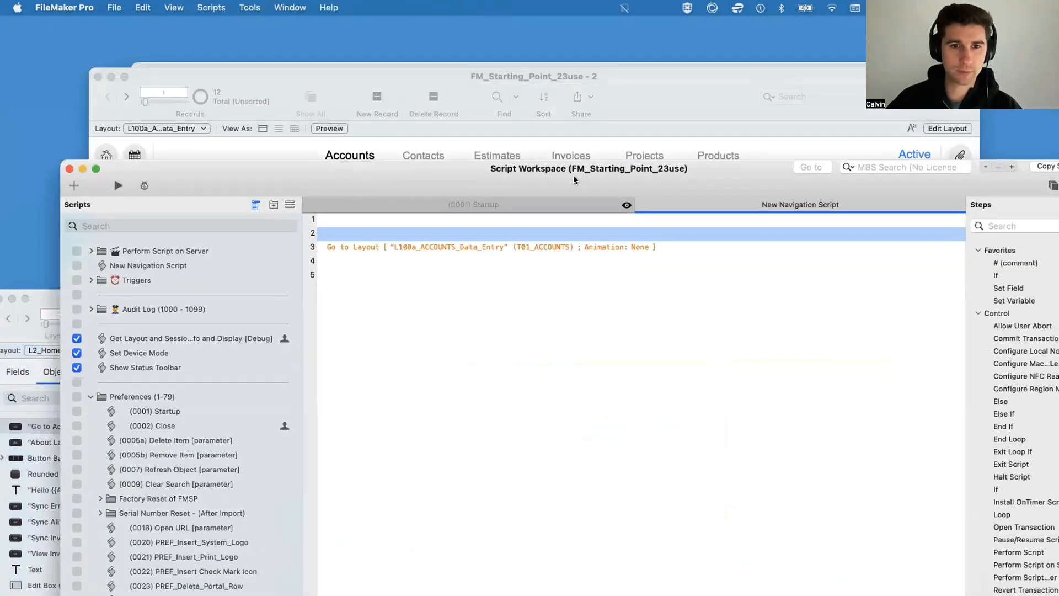
click(452, 243)
click(468, 257)
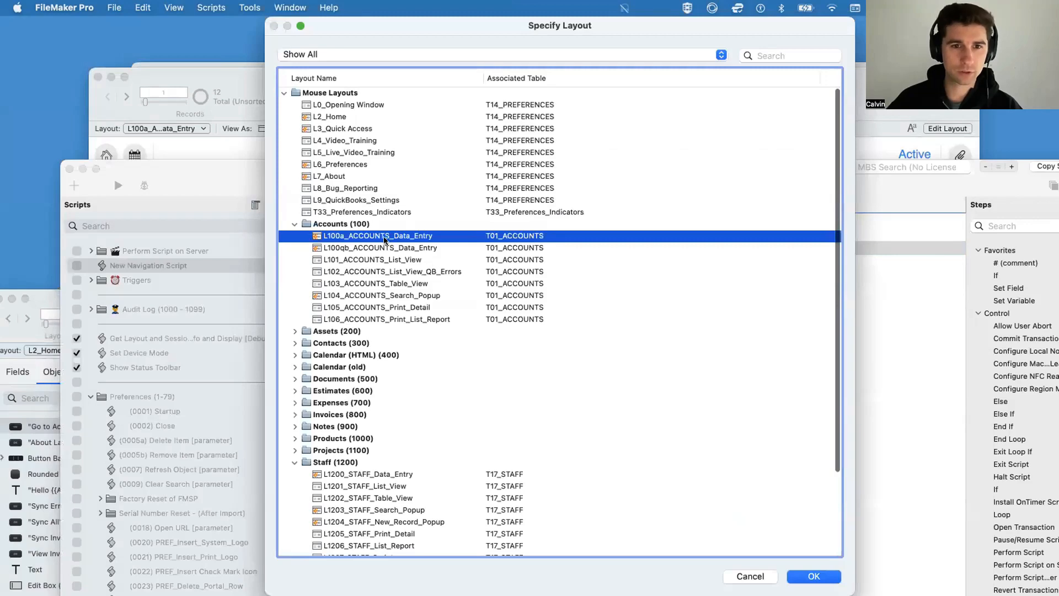
click(419, 257)
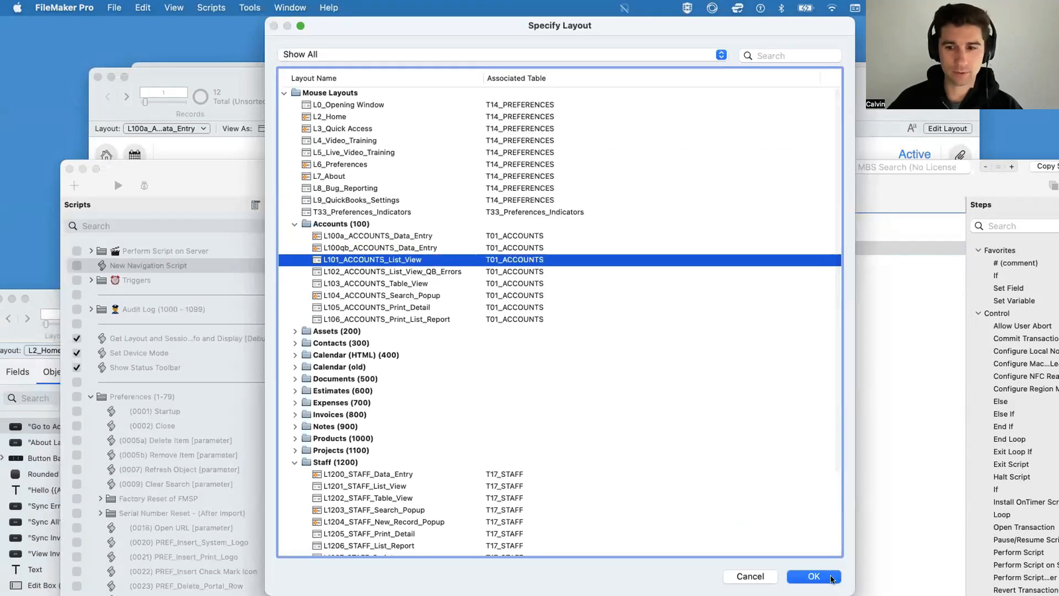
key(Return)
Step: Widen the Go to Accounts button on the Home layout to about 280 pt and relabel it "Go to Accounts List"
drag(451, 167, 528, 370)
click(605, 227)
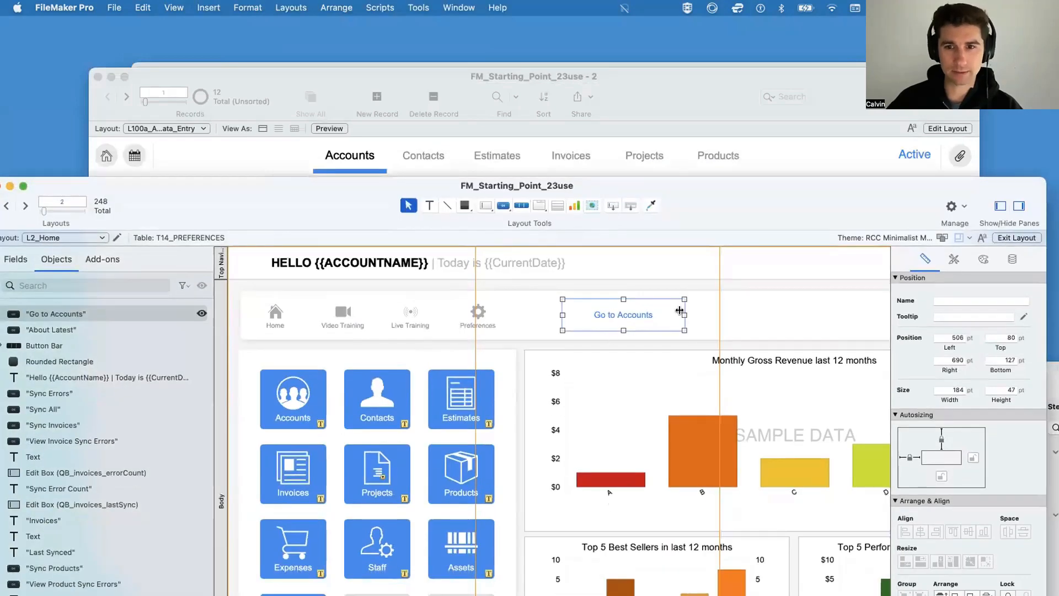
drag(684, 314, 747, 315)
double_click(702, 316)
click(845, 356)
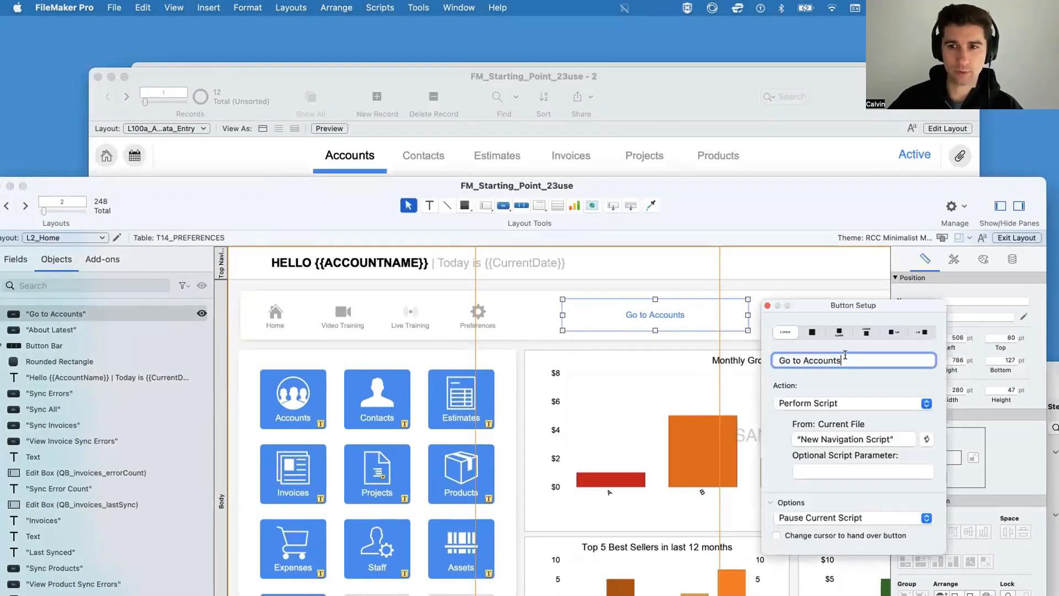
text(List)
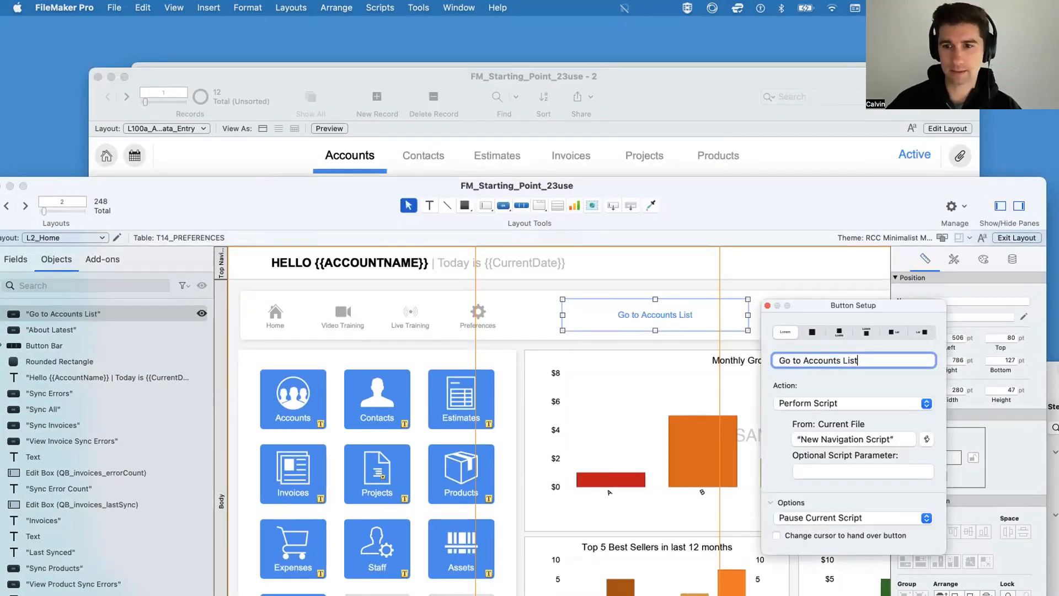
Step: Test the Go to Accounts List button in Browse mode, then return to the Home layout
key(super+b)
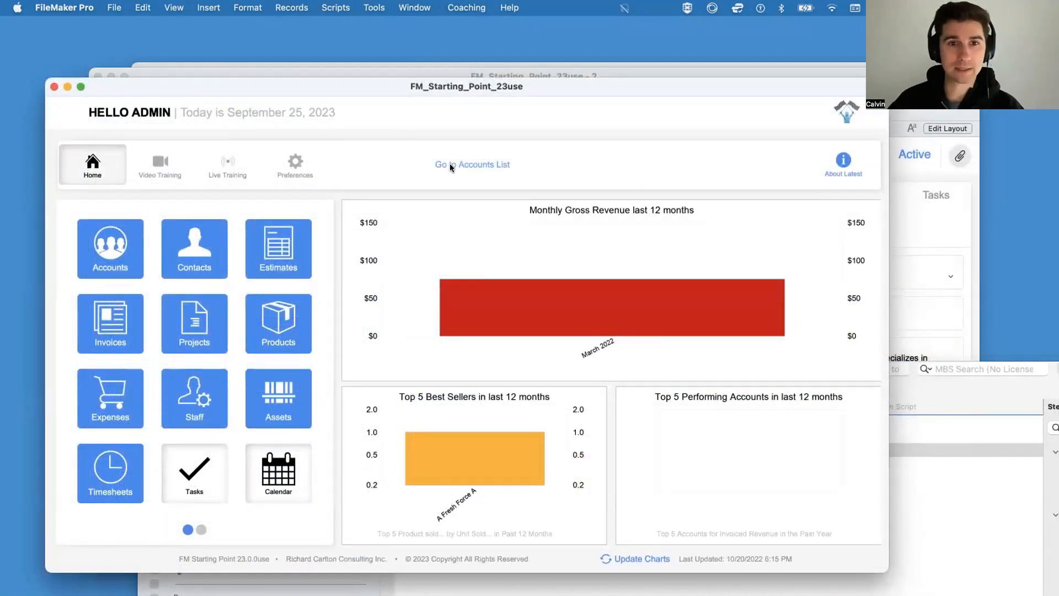
click(450, 165)
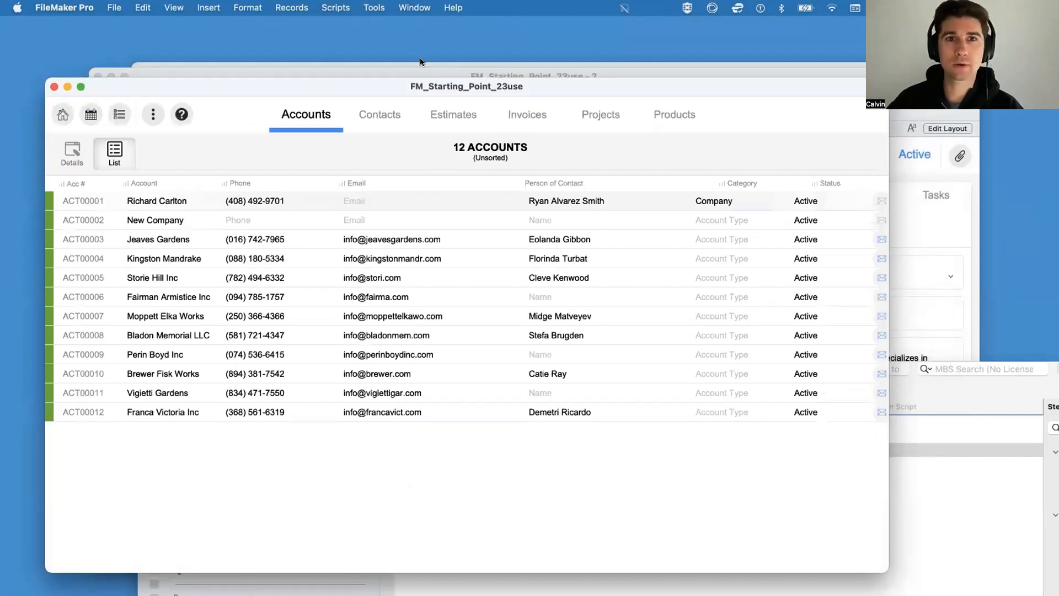
click(59, 116)
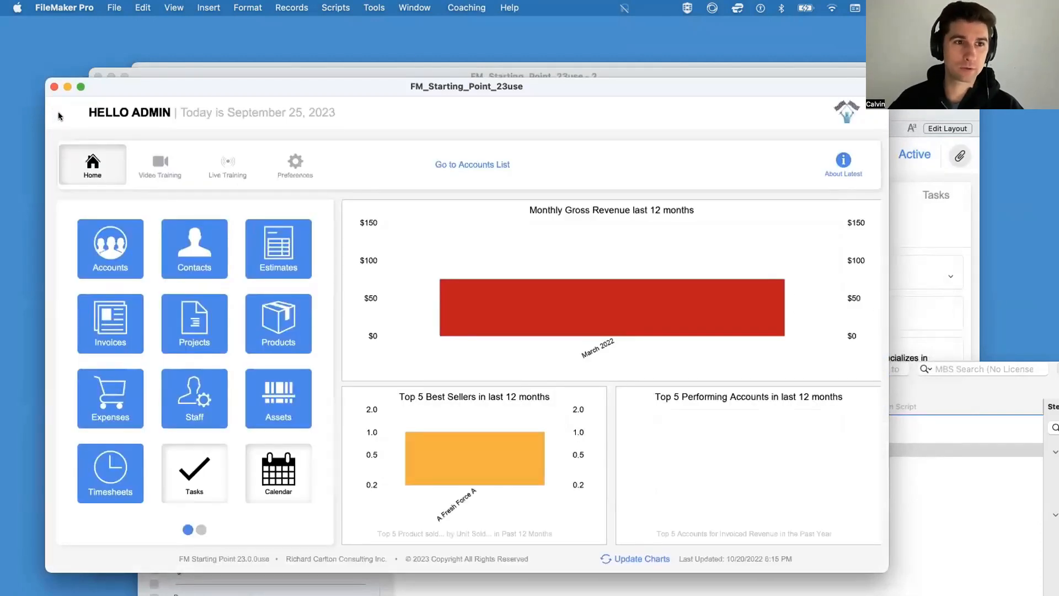
Step: Open the Script Debugger, shrink its window, and place it clear of the Go to Accounts List button
click(373, 8)
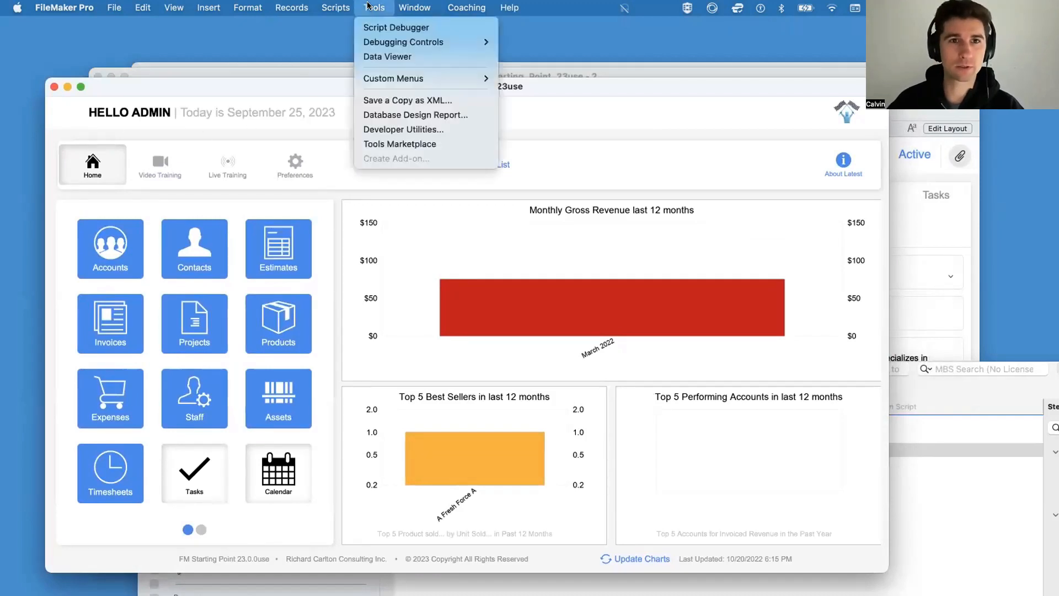
click(383, 27)
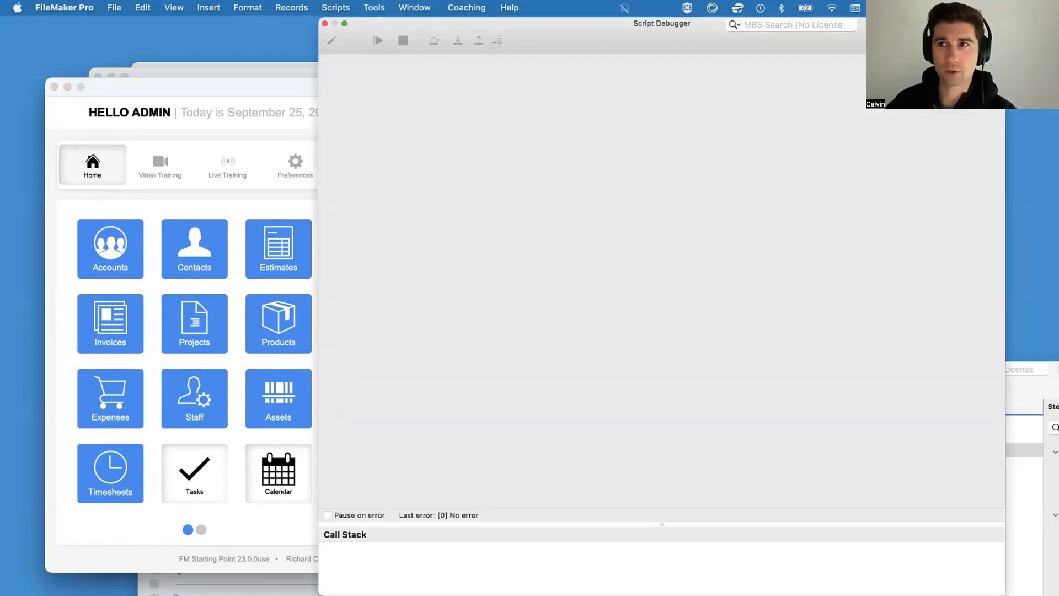
drag(1005, 17, 752, 147)
drag(602, 150, 851, 100)
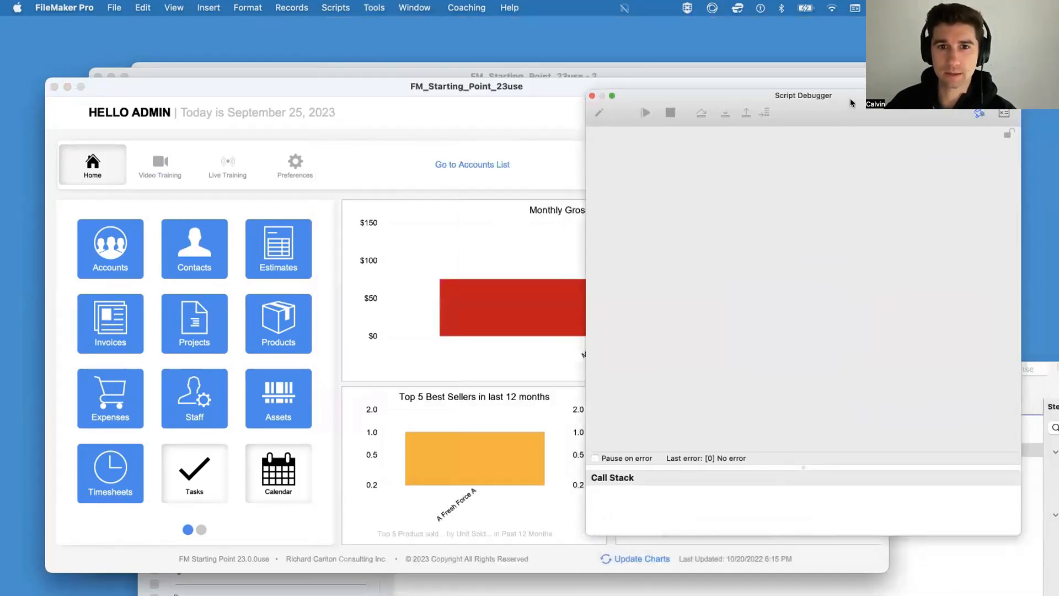
Step: Run the Go to Accounts List button with the debugger on and step into New Navigation Script
click(441, 164)
drag(707, 97, 634, 95)
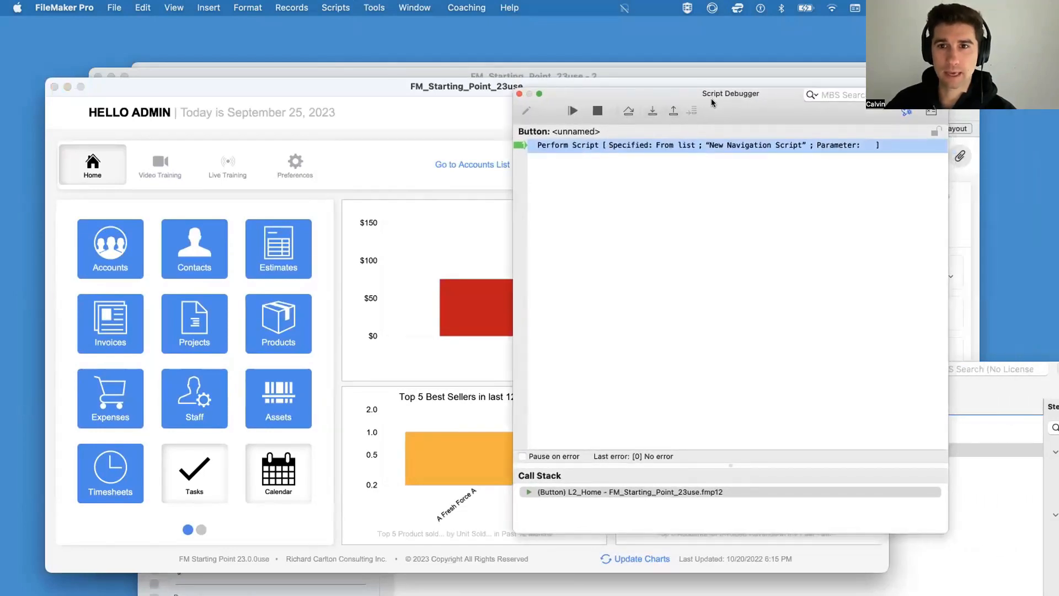
drag(711, 102, 622, 101)
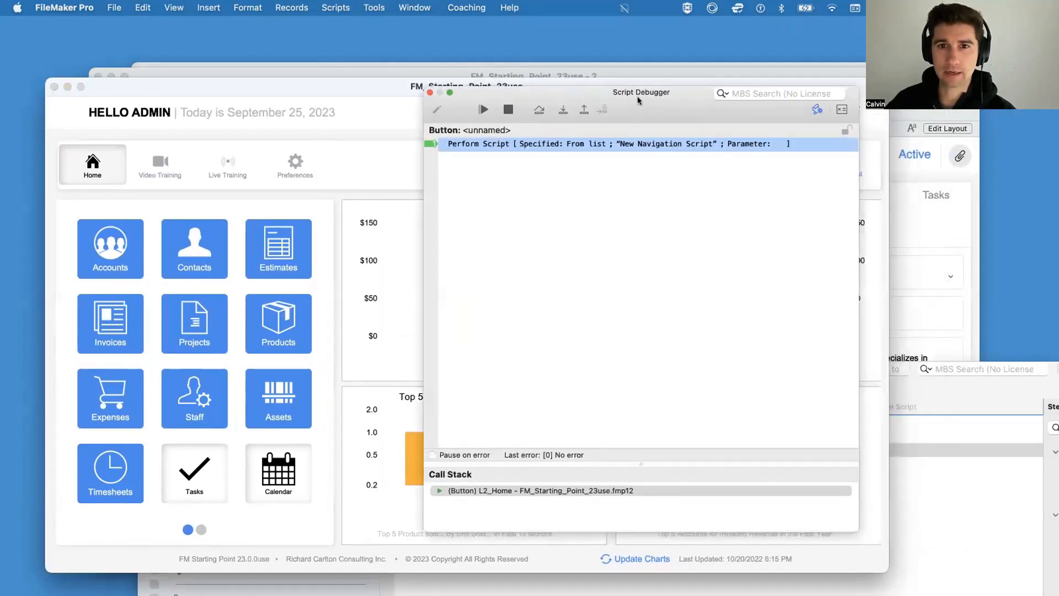
click(557, 110)
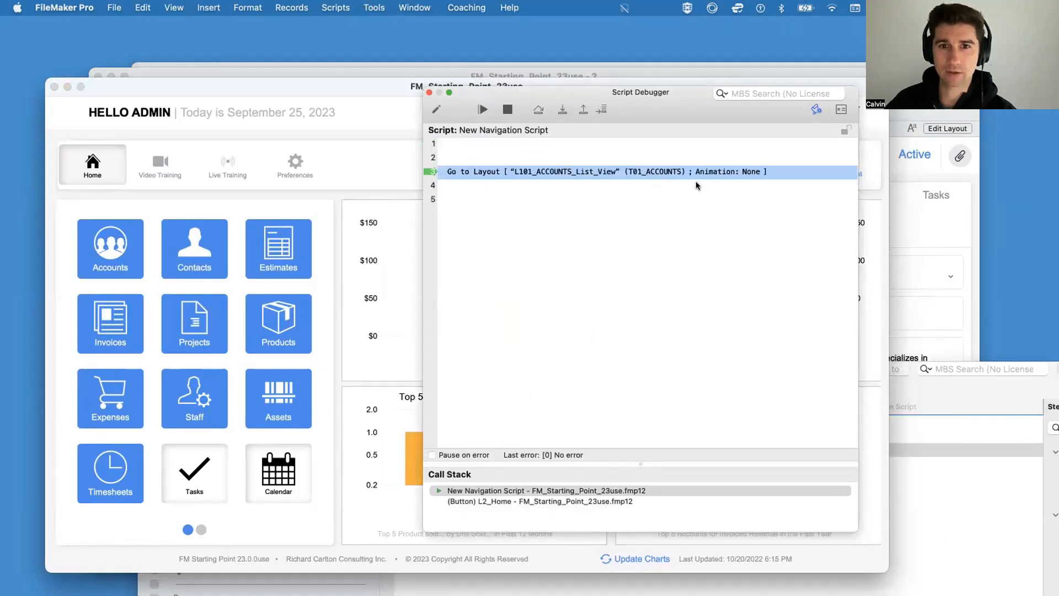
Step: Execute the Go to Layout step of New Navigation Script in the debugger, then close the Script Debugger
click(561, 112)
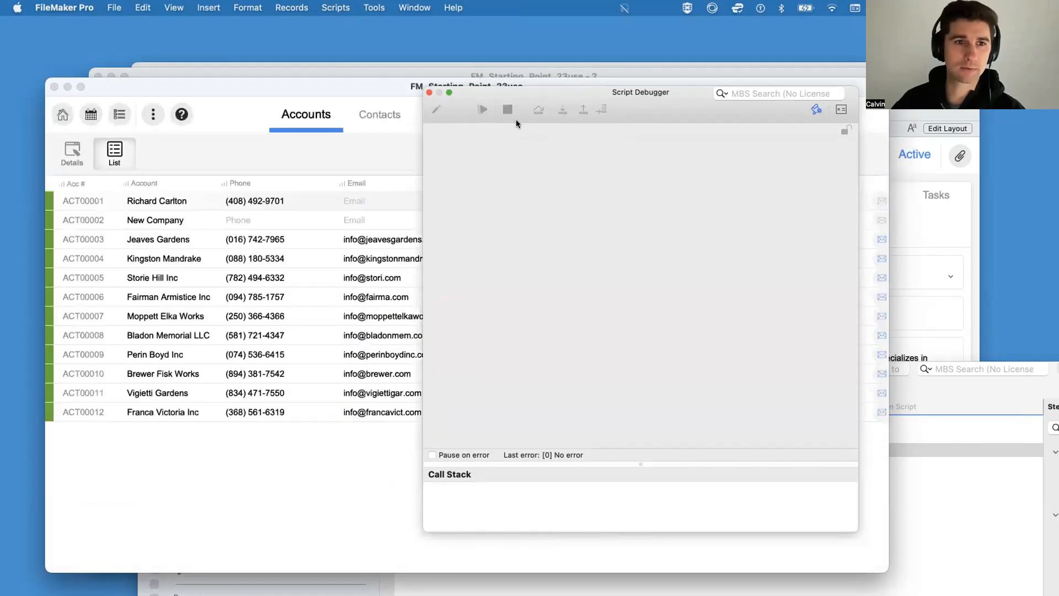
drag(433, 92, 605, 330)
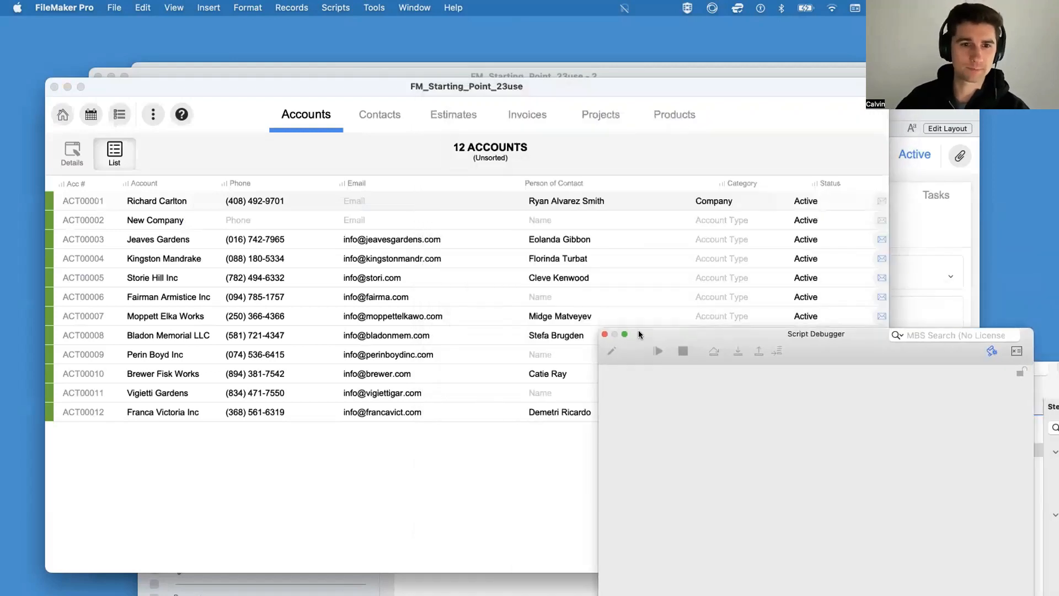
click(606, 329)
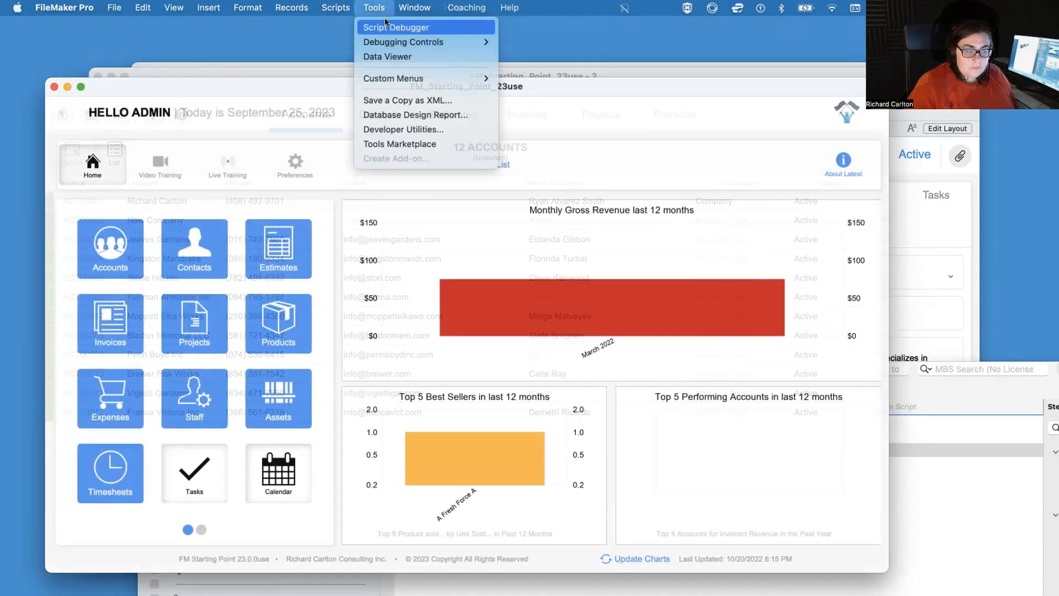
Step: Reopen the Script Debugger over the Home layout, run the Accounts button into (0300) Go To Accounts, and enlarge the debugger window
click(386, 26)
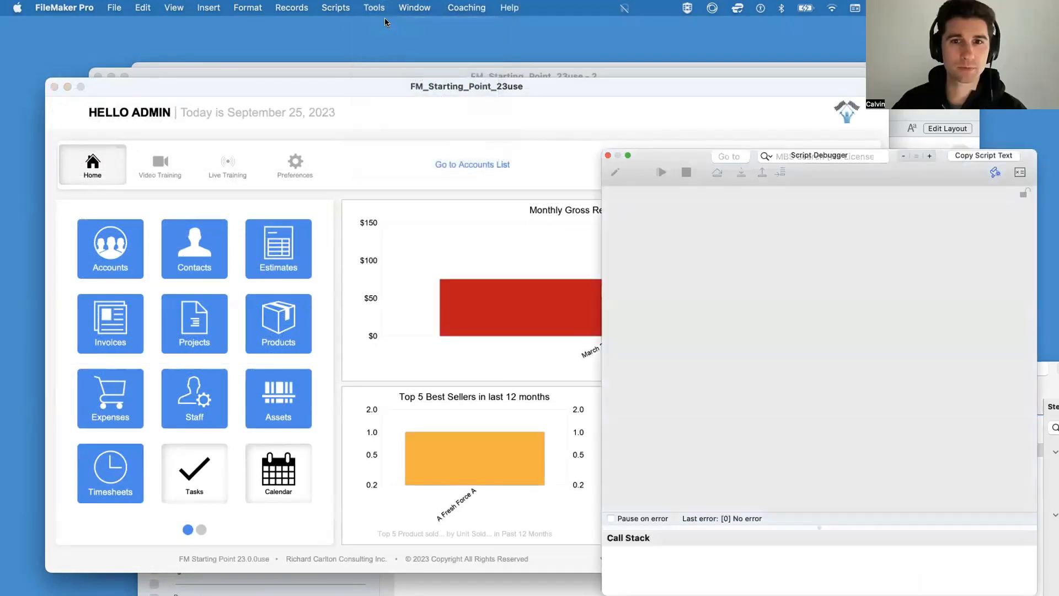
drag(672, 160, 515, 82)
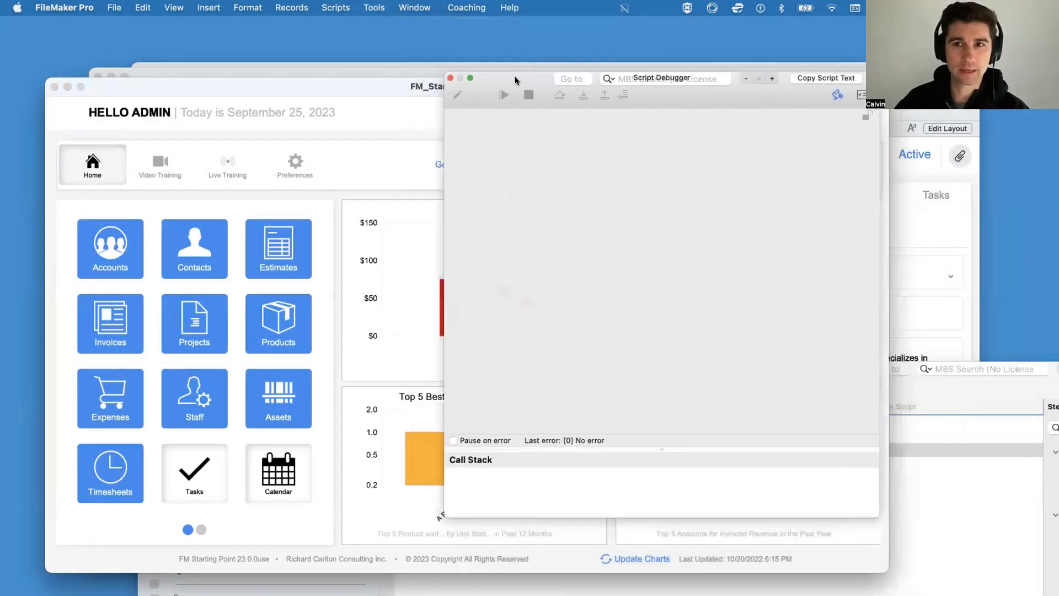
click(125, 256)
click(580, 95)
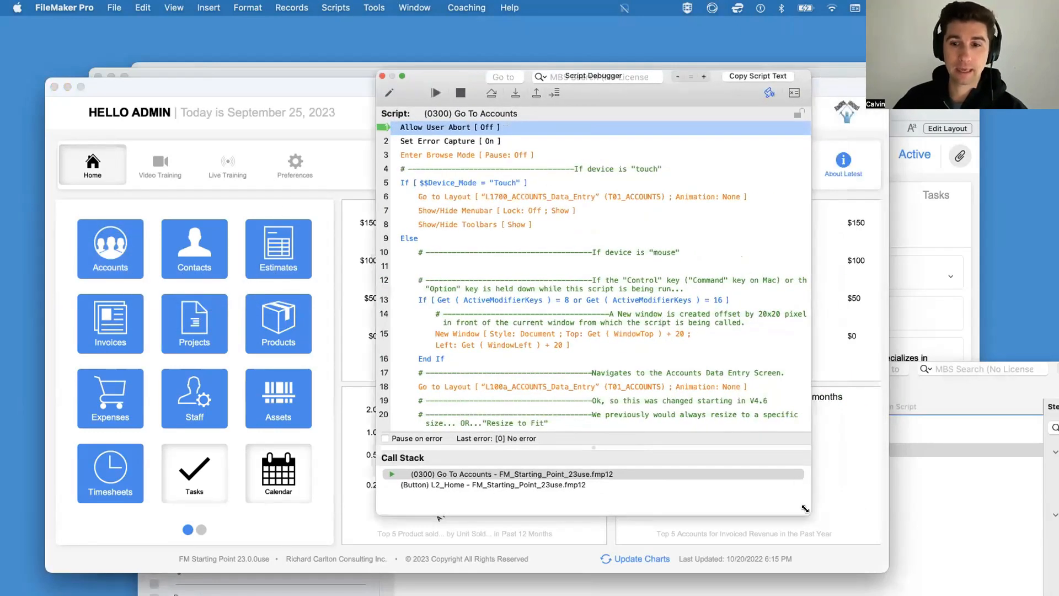
drag(810, 514, 1058, 595)
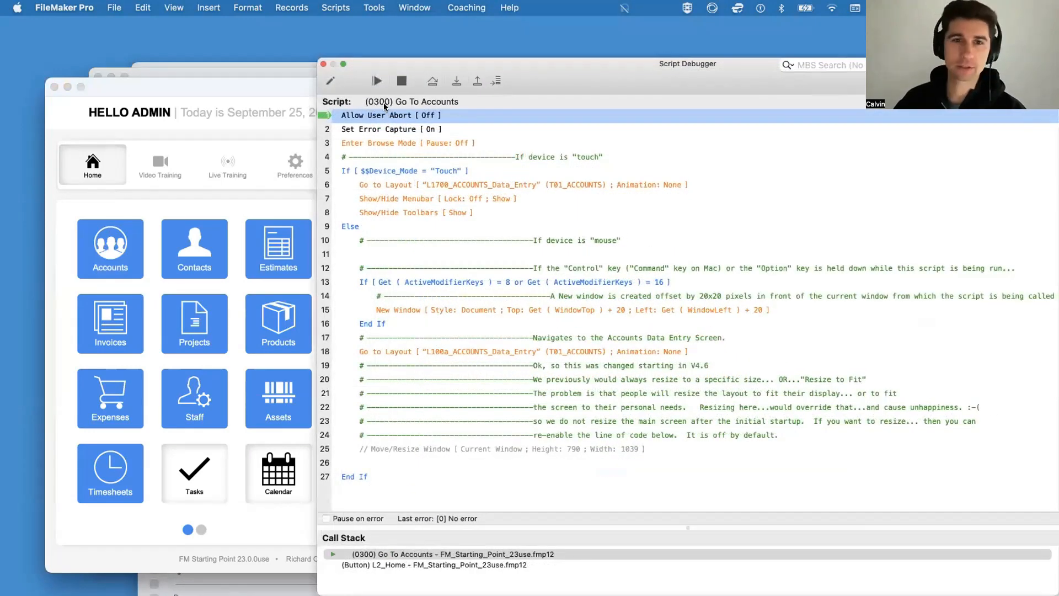
Step: Step through Allow User Abort, Set Error Capture and Enter Browse Mode up to the $$Device_Mode = "Touch" condition
scroll(441, 159, up, 1)
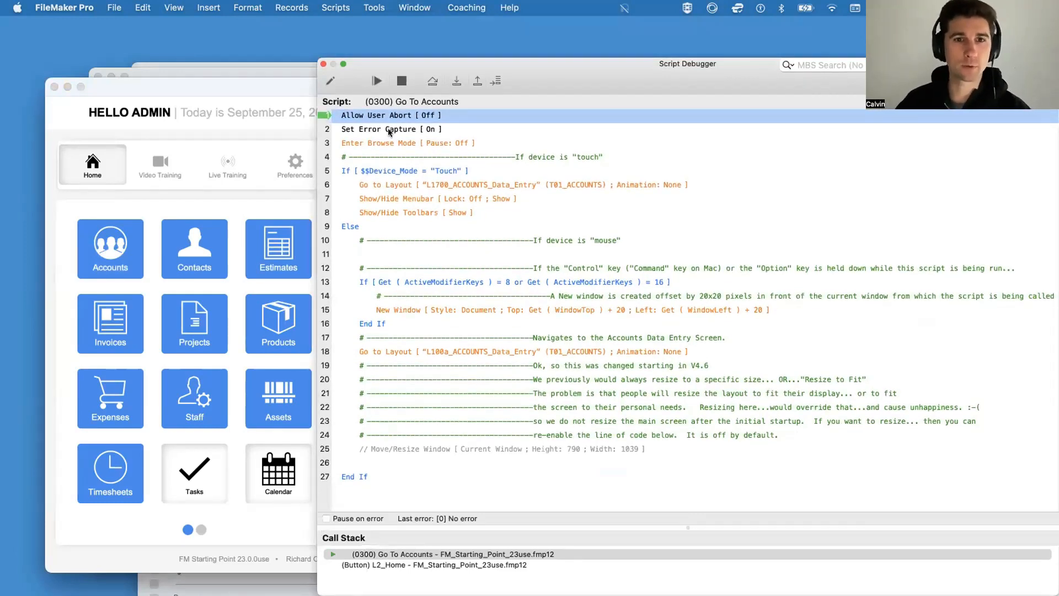
click(457, 82)
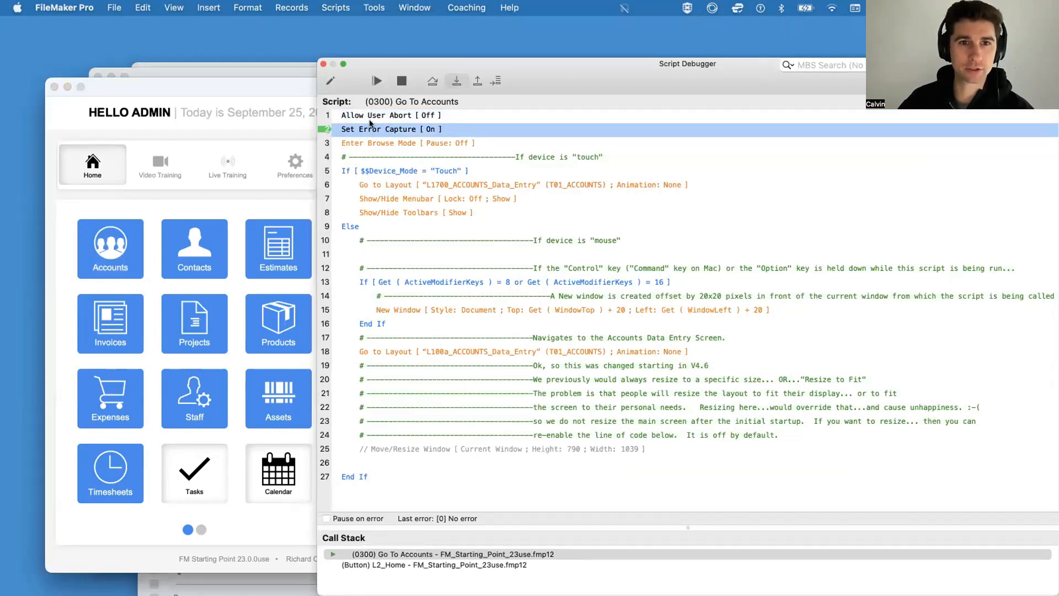
click(364, 116)
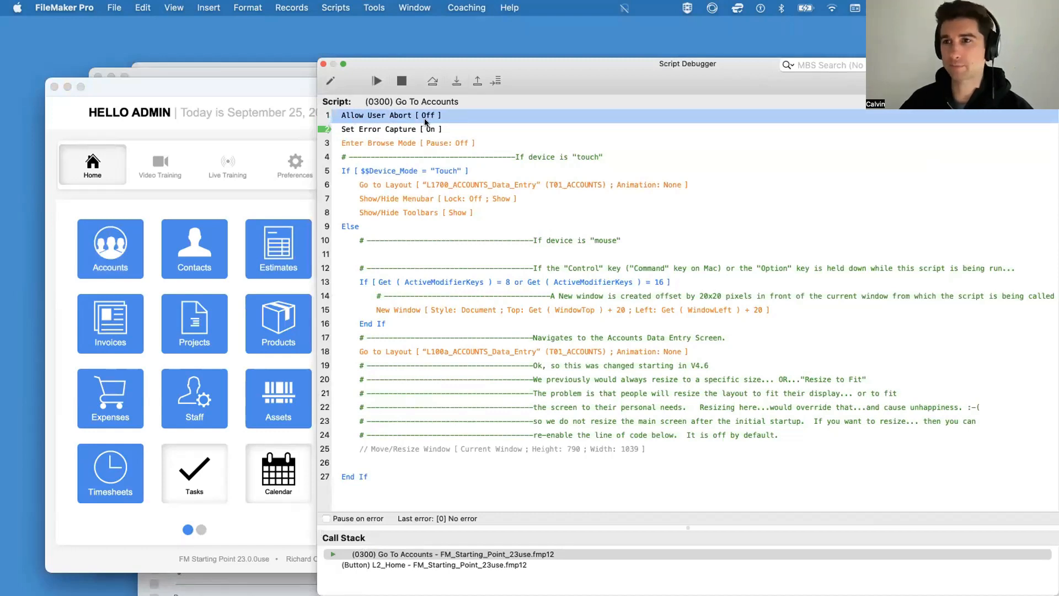
click(393, 131)
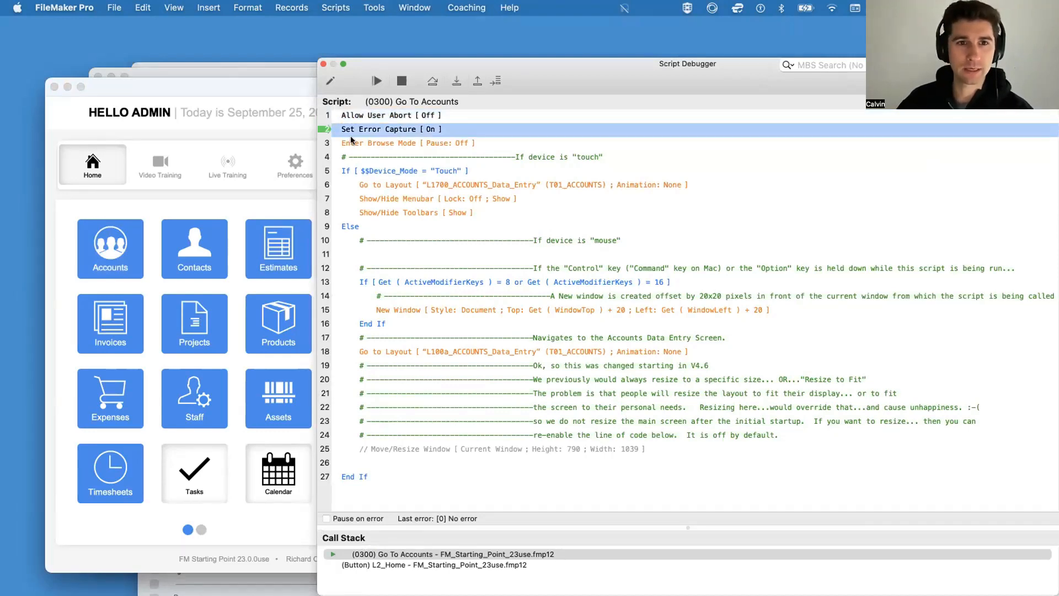
click(457, 82)
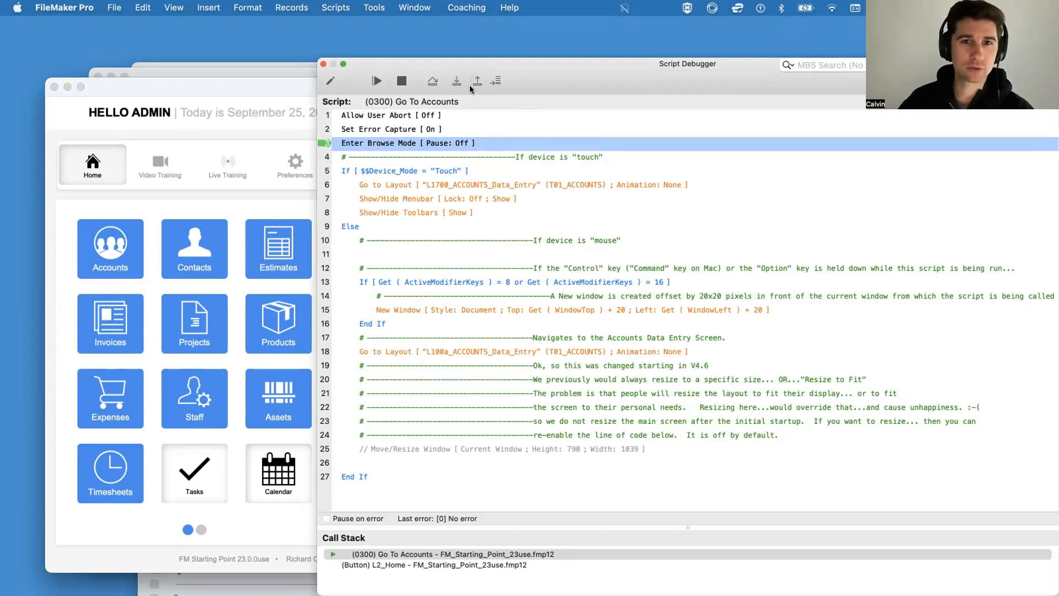
click(455, 82)
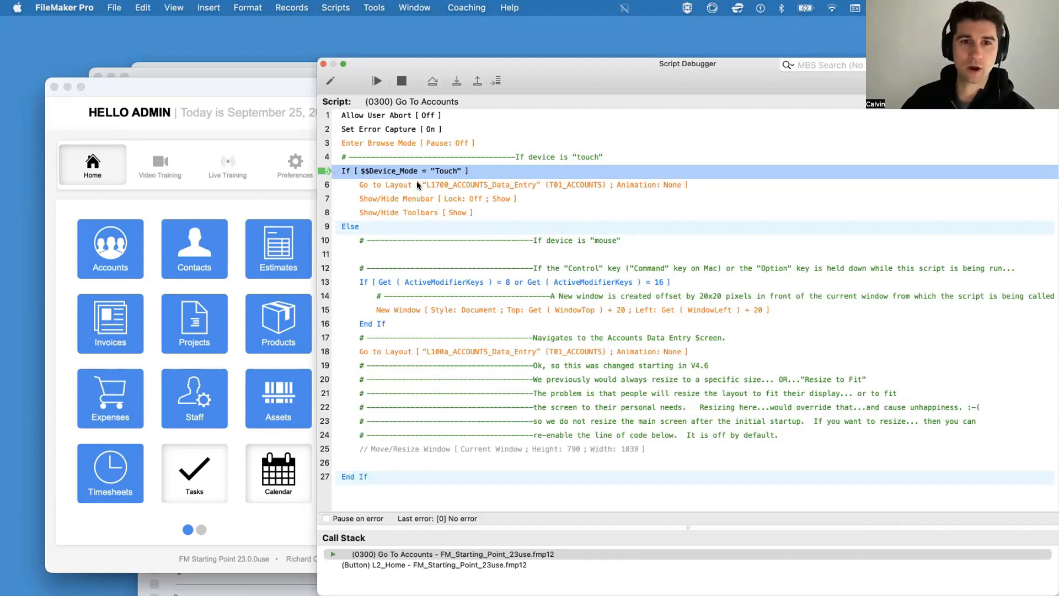
Step: Review the touch branch's Go to Layout step, step on to the ActiveModifierKeys condition, and widen the debugger window
click(458, 186)
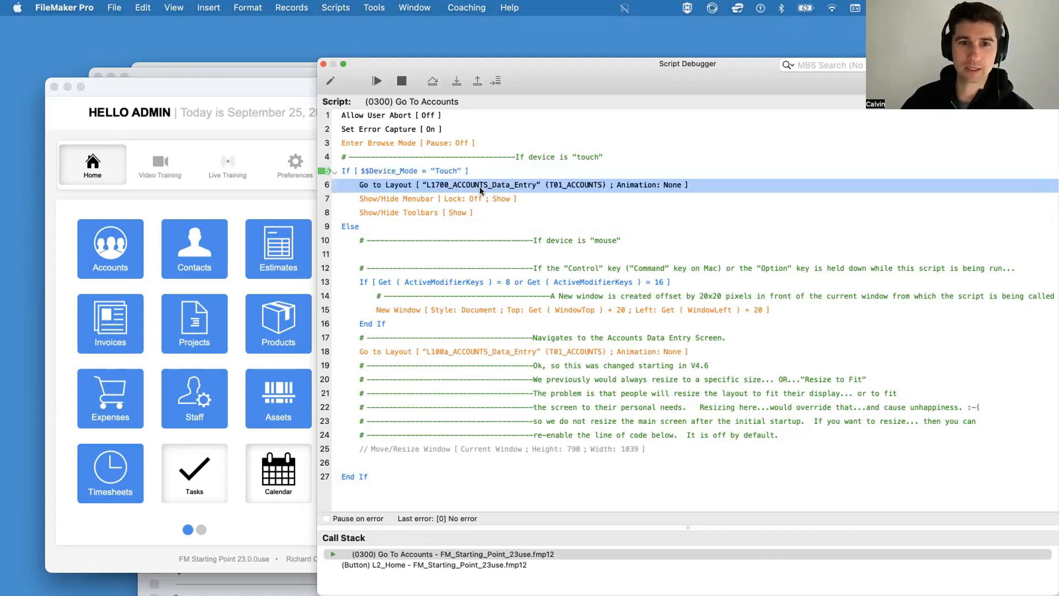
click(454, 82)
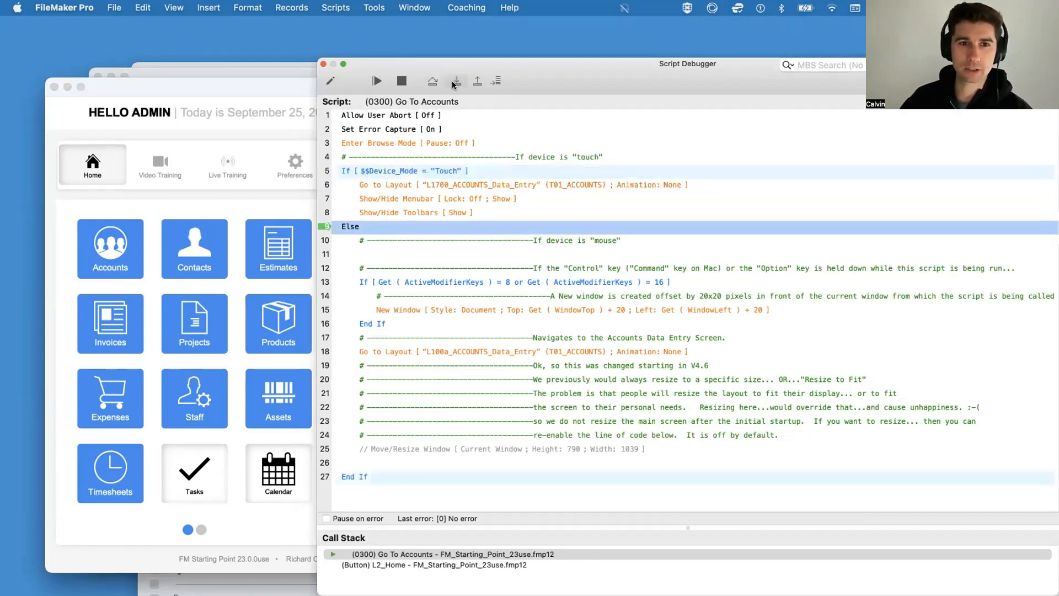
click(453, 83)
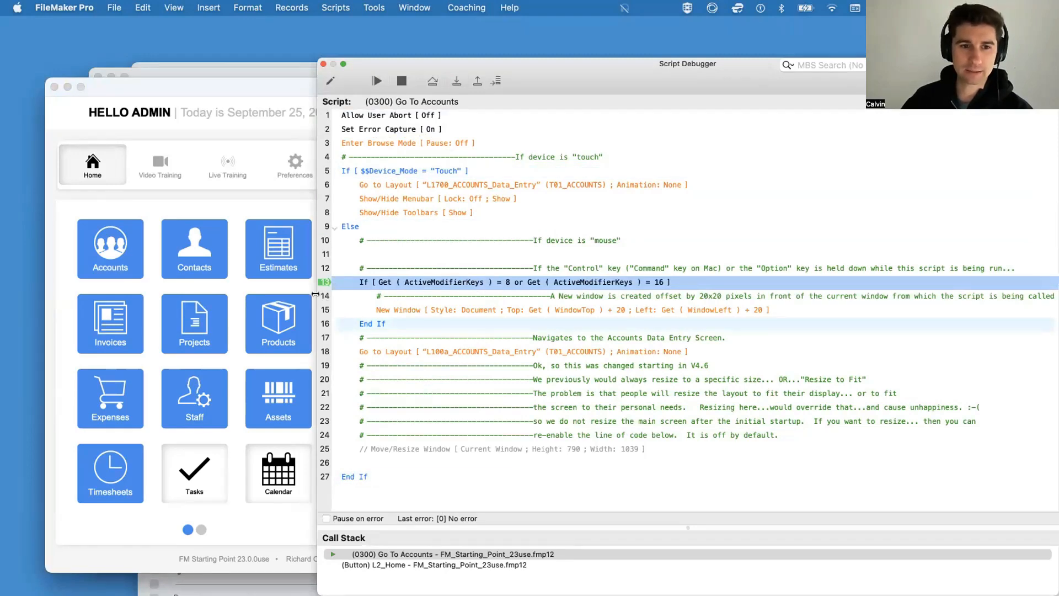
drag(317, 294, 105, 292)
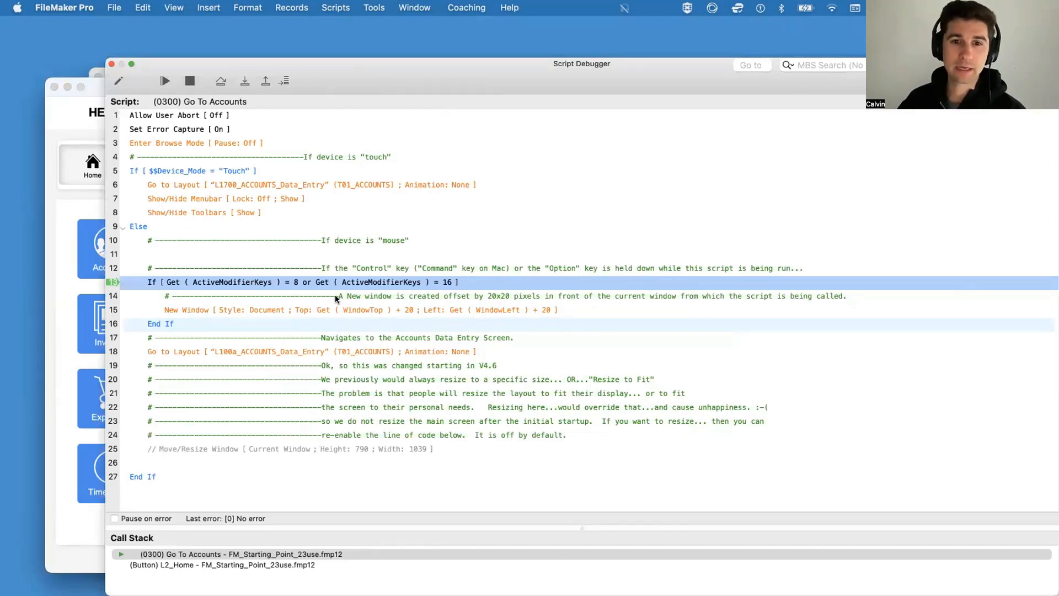
Step: Step past the modifier-key condition and execute the Go to Layout step for L100a_ACCOUNTS_Data_Entry
click(245, 82)
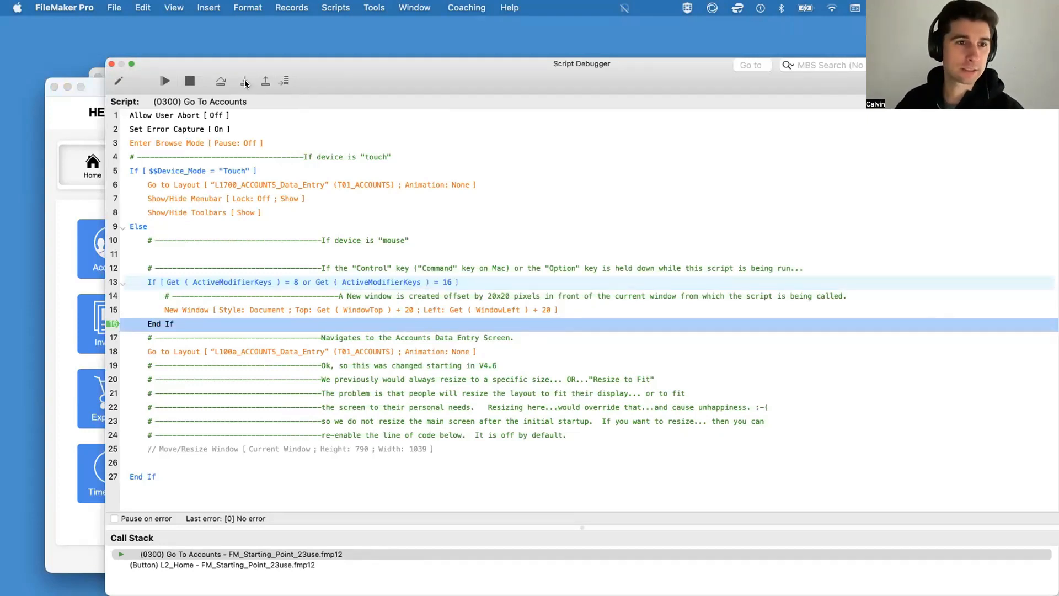
click(245, 82)
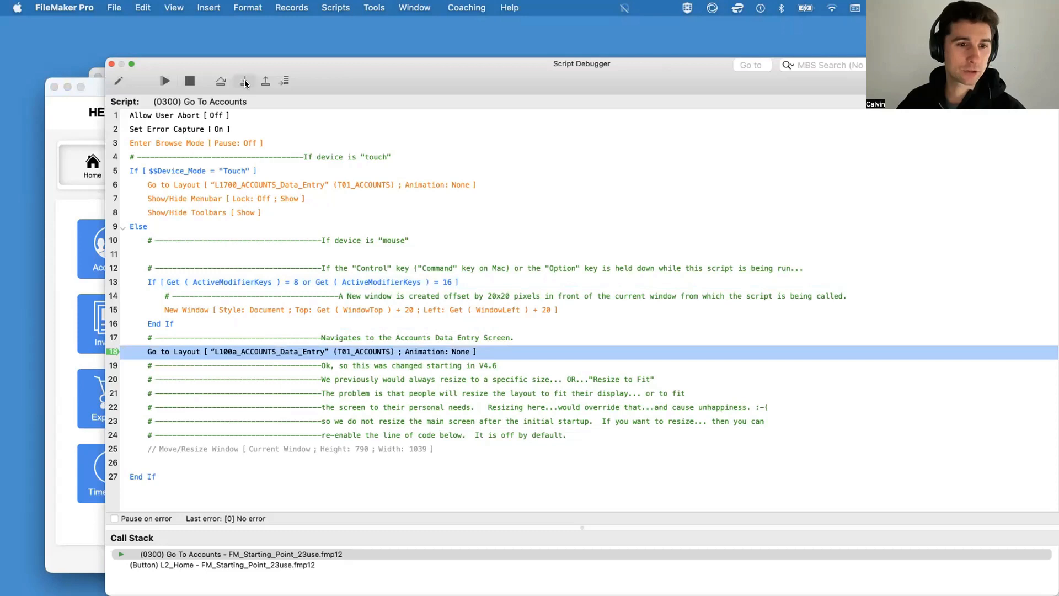
click(245, 83)
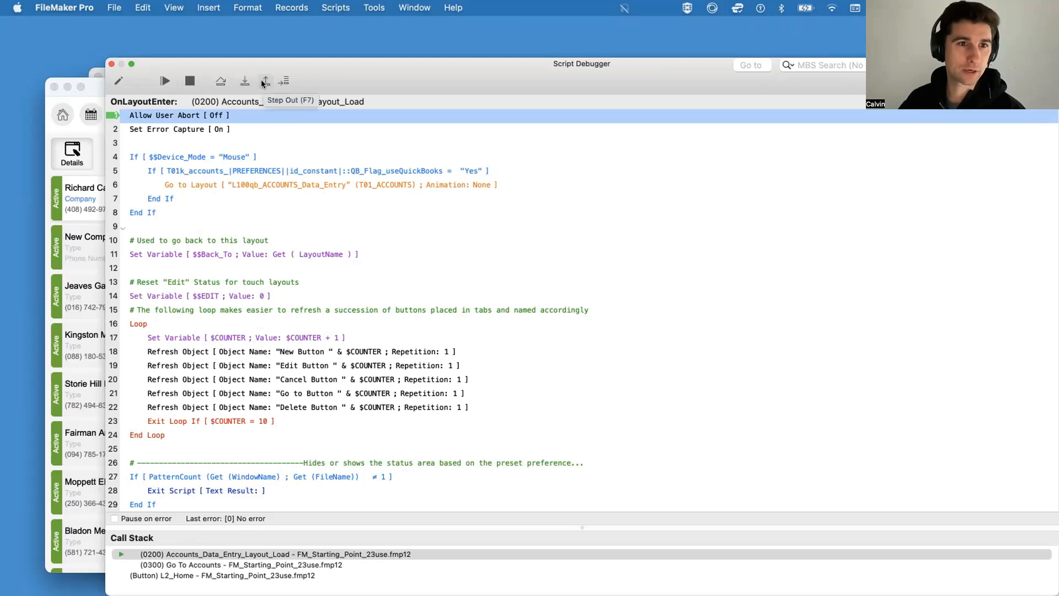
Step: Step out of the Accounts_Data_Entry_Layout_Load trigger script, run Go To Accounts to its end, and close the Script Debugger
click(264, 81)
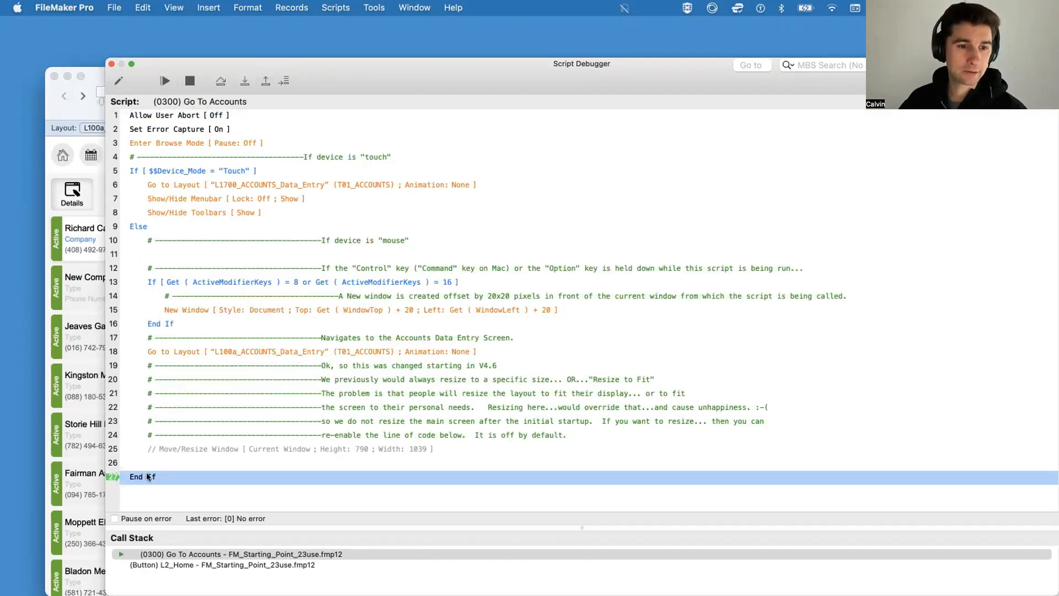
click(165, 81)
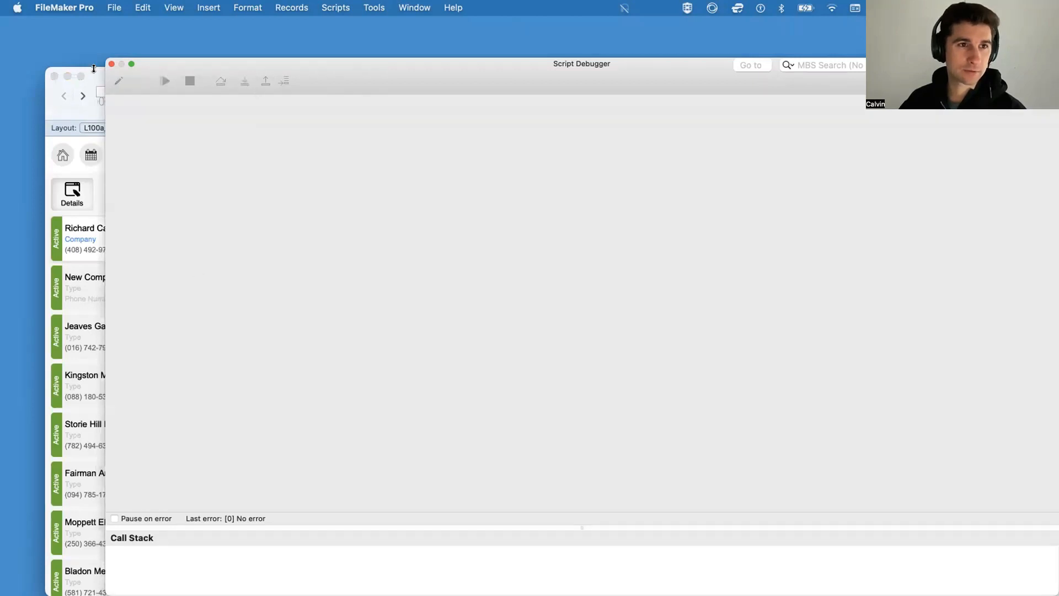
click(111, 64)
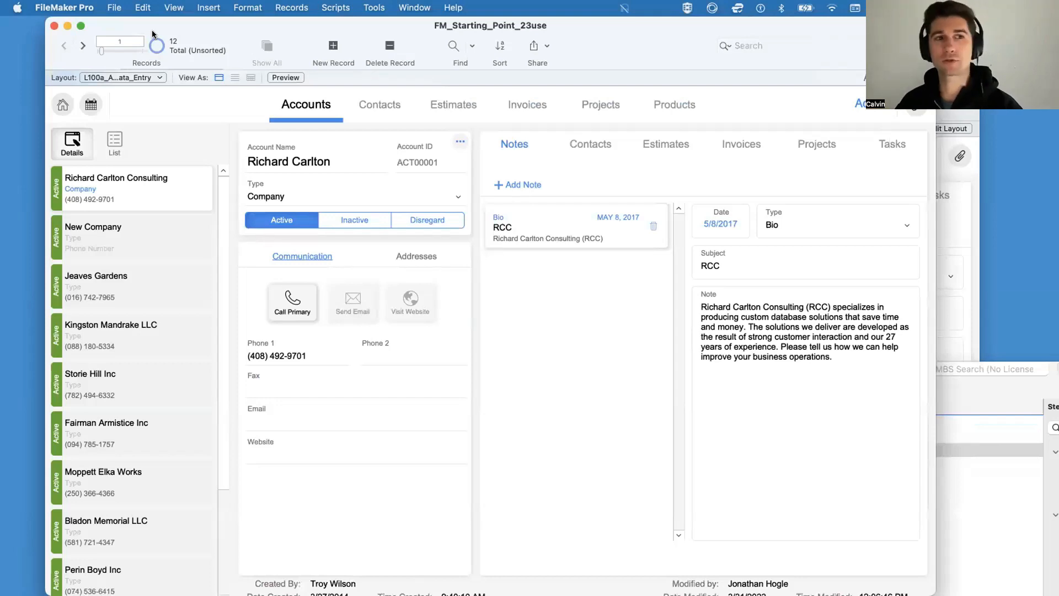
Step: Return to the Home layout and test the Accounts button's modifier-key option for opening a new window twice, closing each new window
click(62, 104)
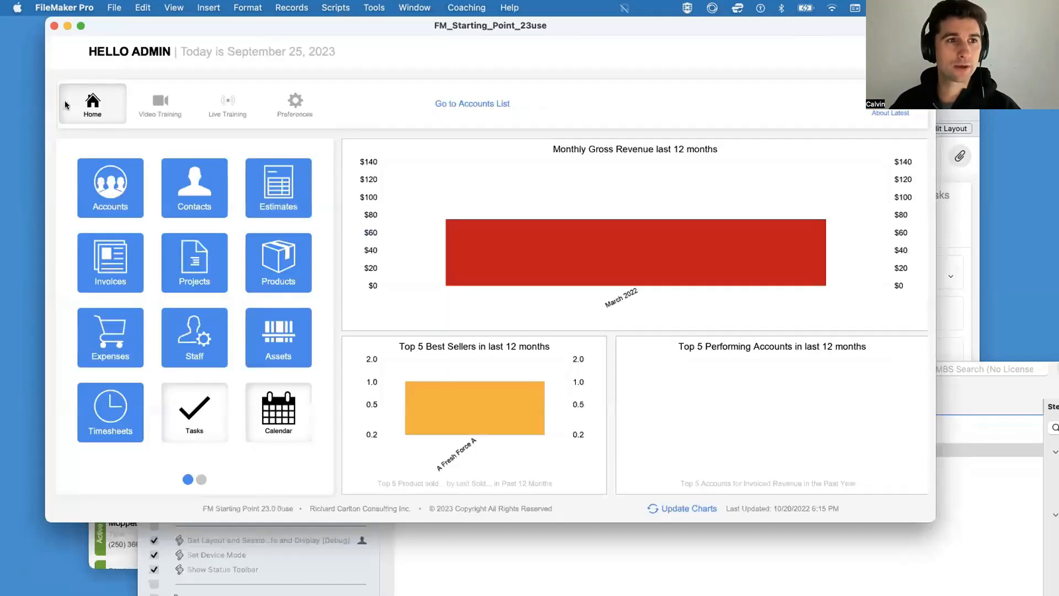
click(104, 185)
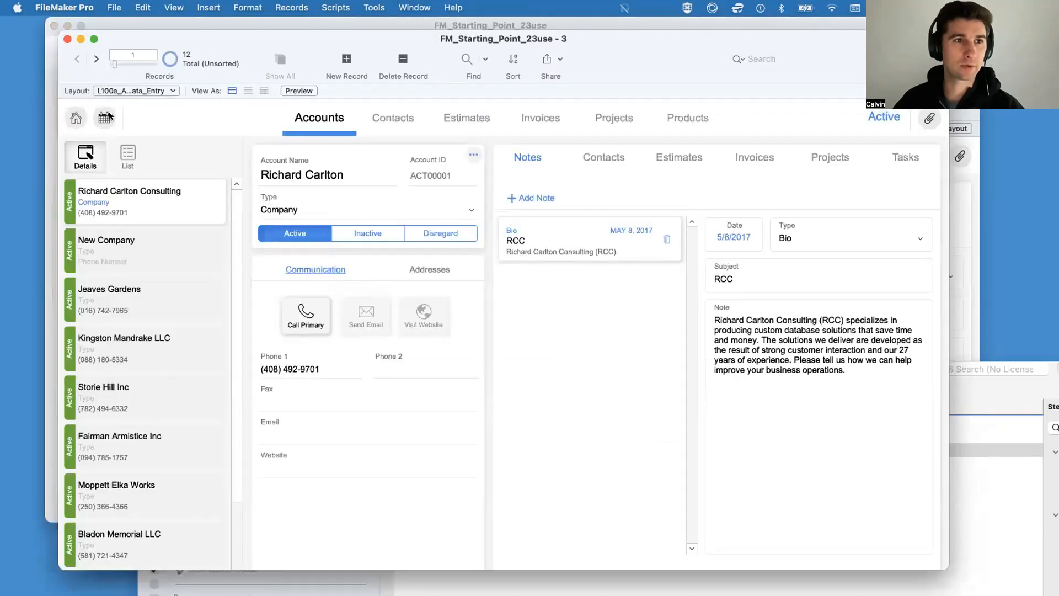
click(96, 29)
click(198, 556)
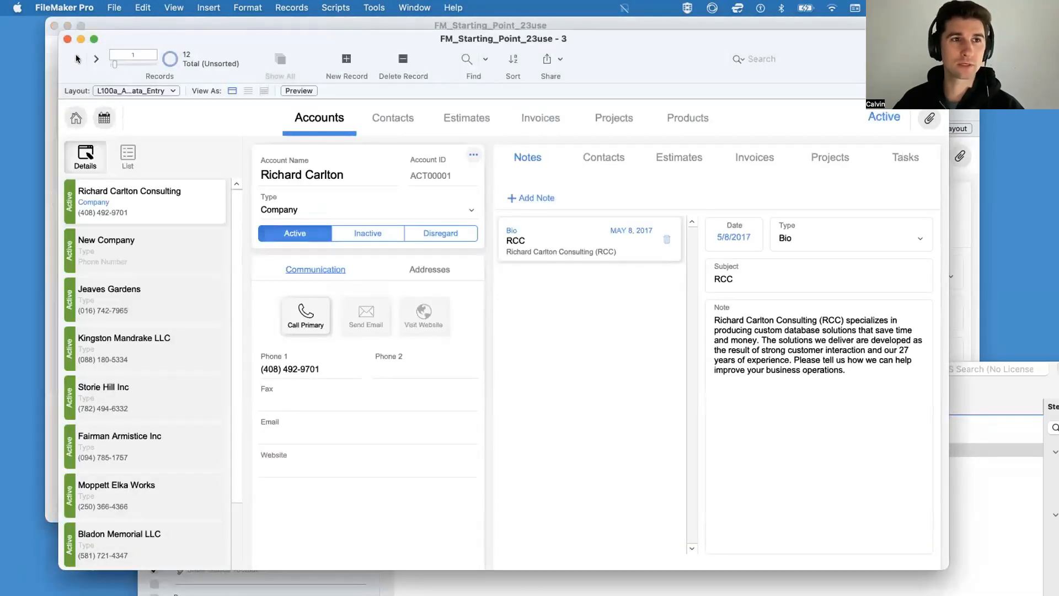
click(65, 38)
click(111, 191)
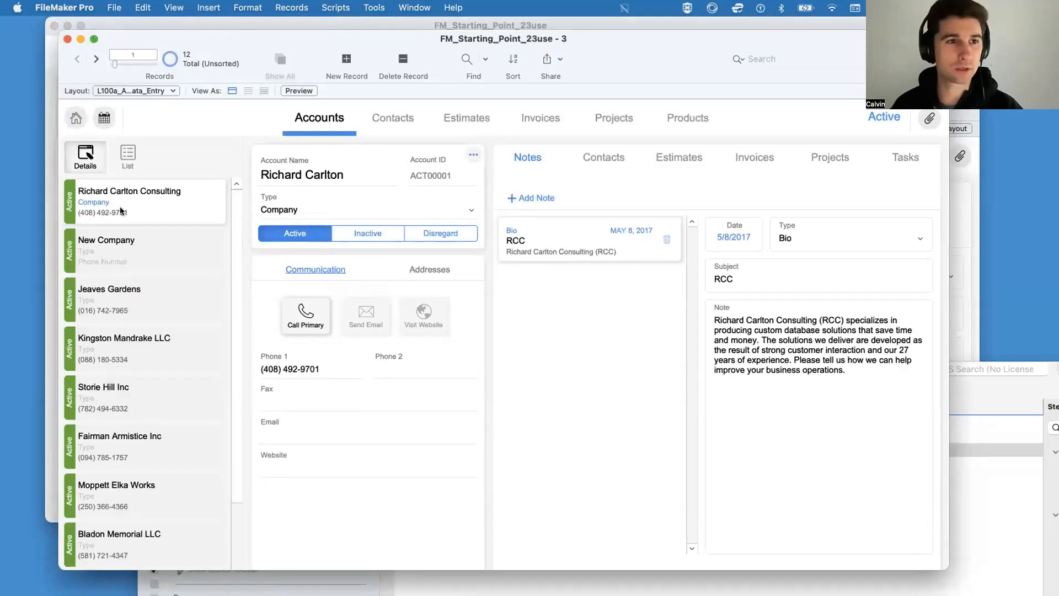
click(67, 40)
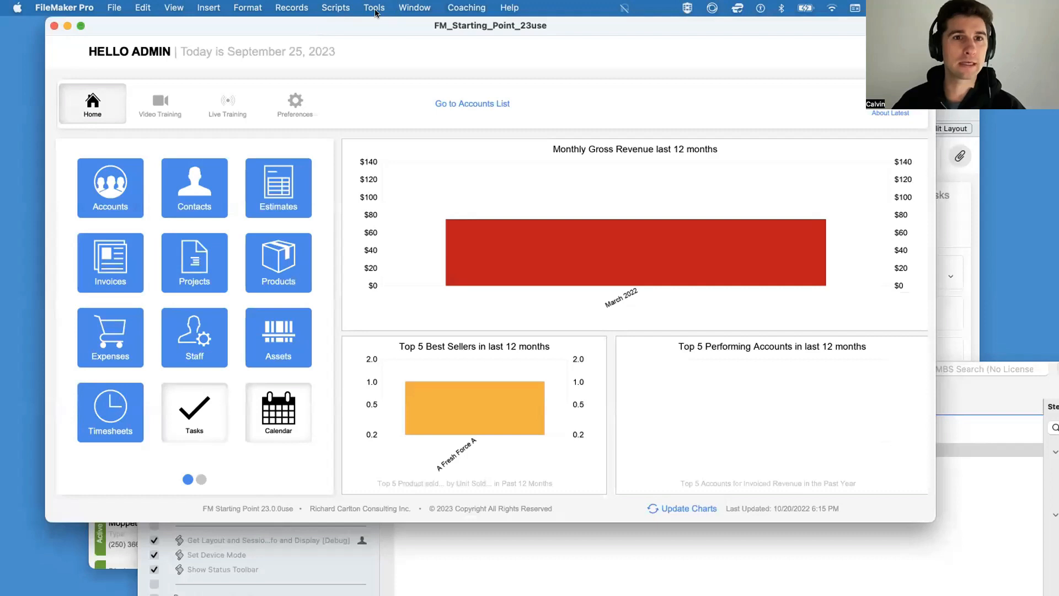
Step: Run the Set Device Mode script and switch the device mode to Touch
click(332, 8)
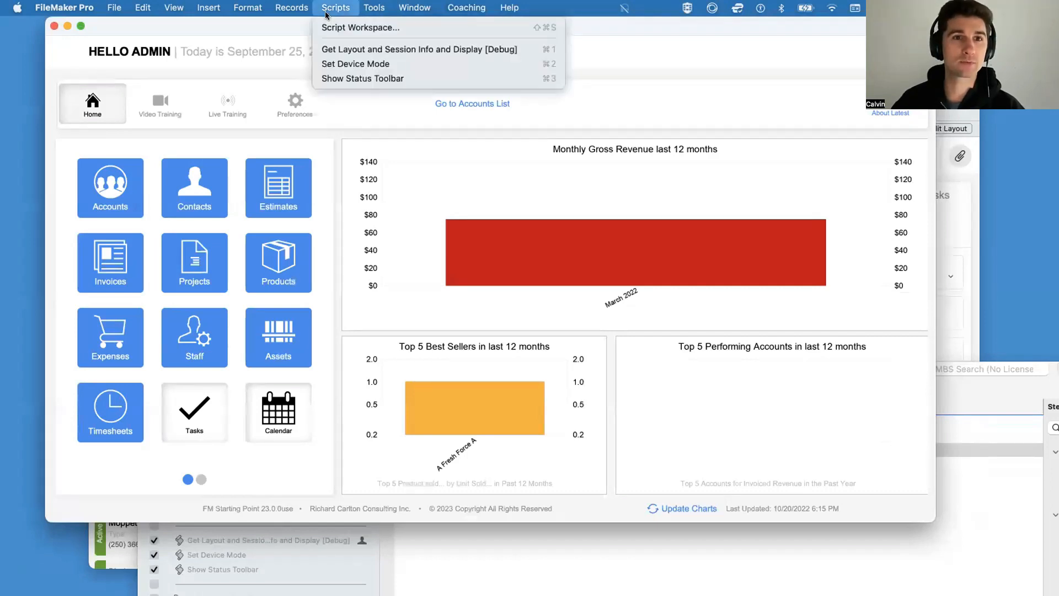
click(347, 64)
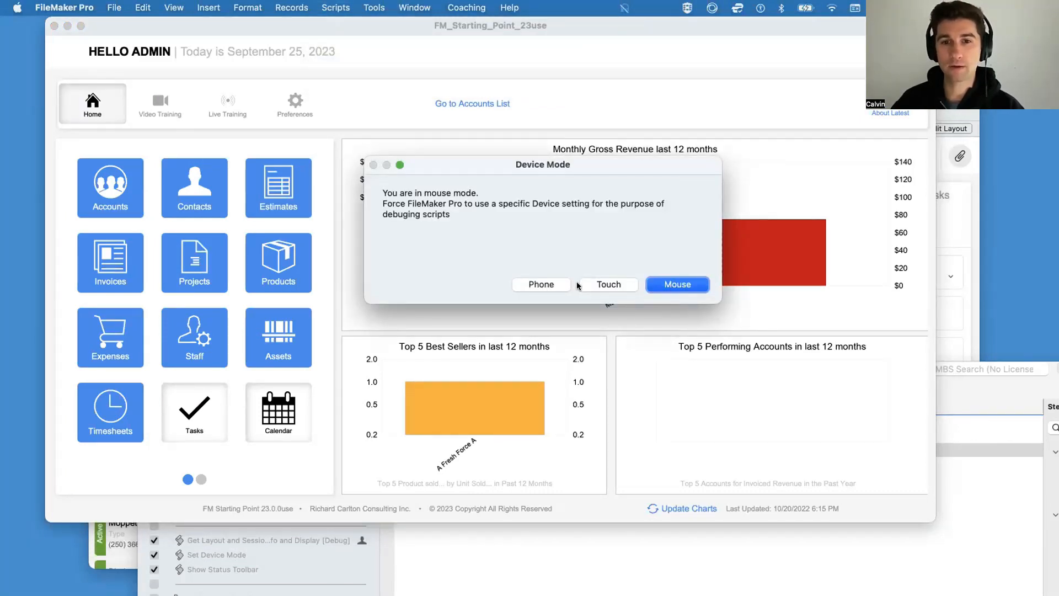
click(610, 284)
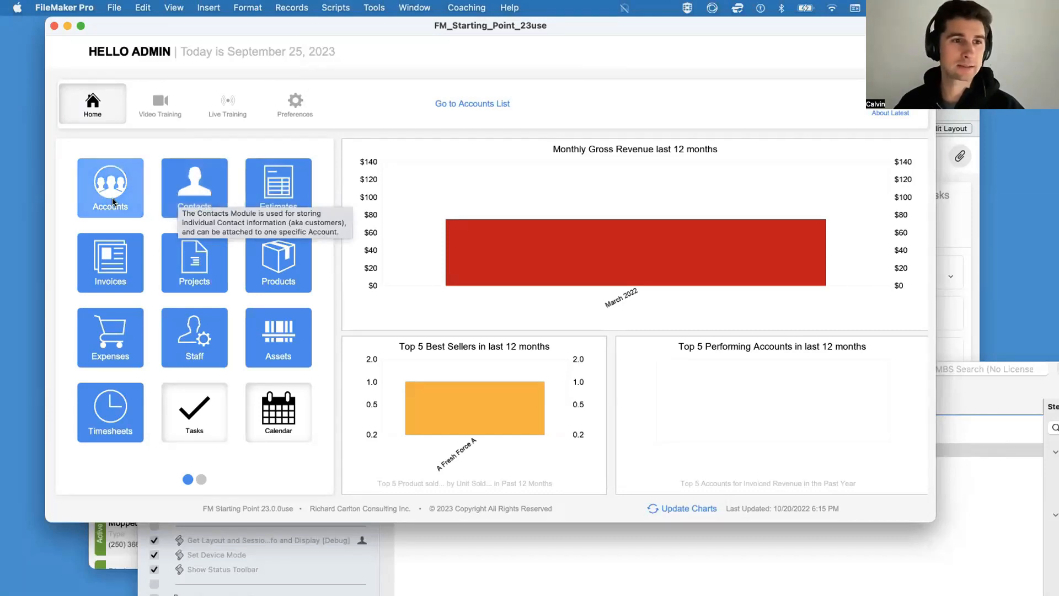
Step: Check the current value of $$Device_Mode in the Data Viewer, then close the viewer
click(374, 7)
click(387, 57)
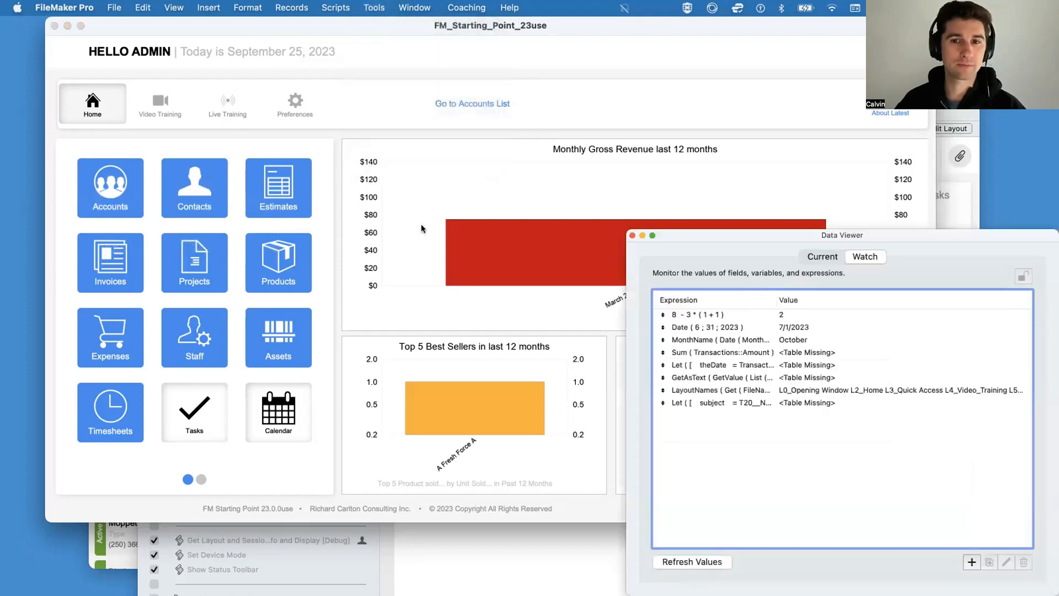
click(821, 254)
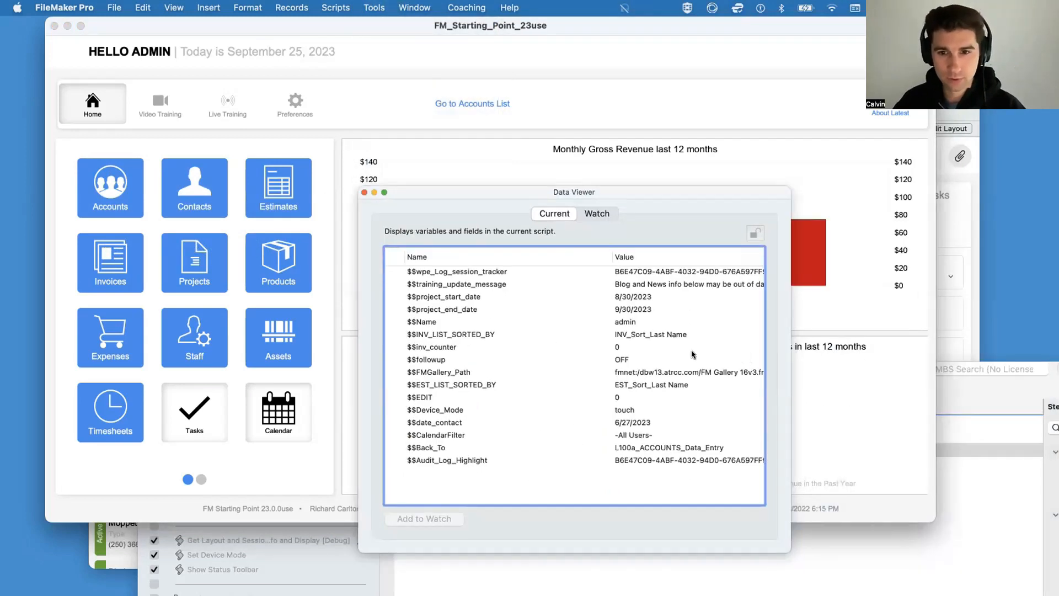
click(631, 415)
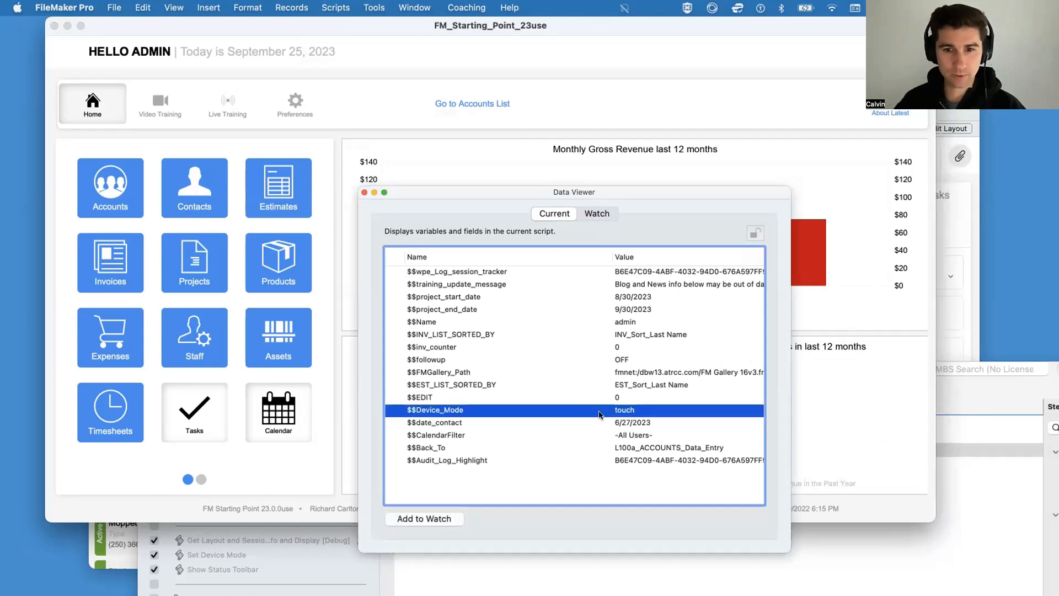
click(364, 192)
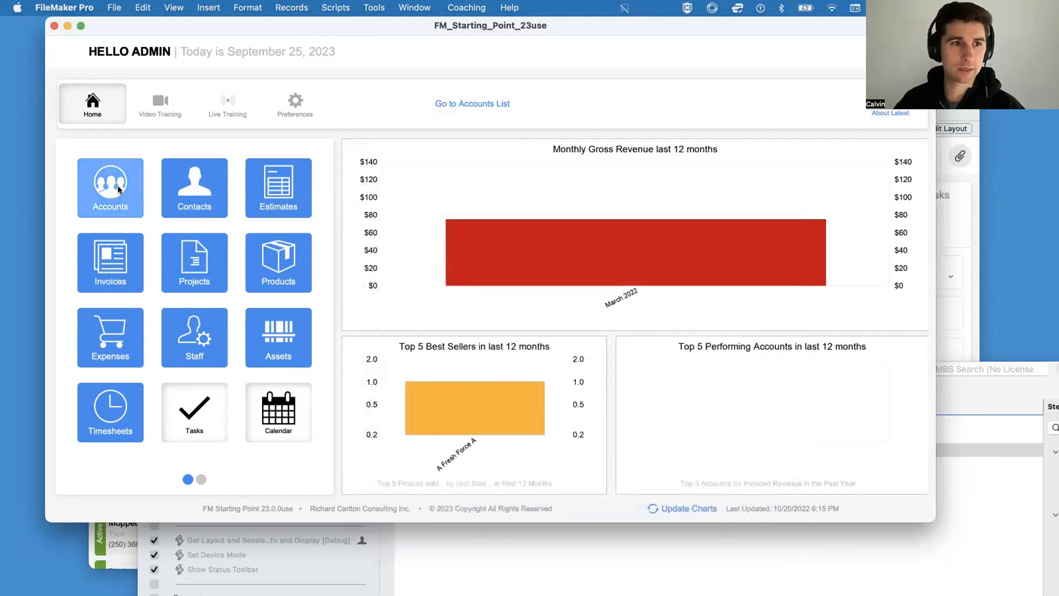
Step: Open Accounts from the Home screen in Touch mode and examine the account detail layout down to its notes portal
click(121, 186)
drag(182, 16, 182, 19)
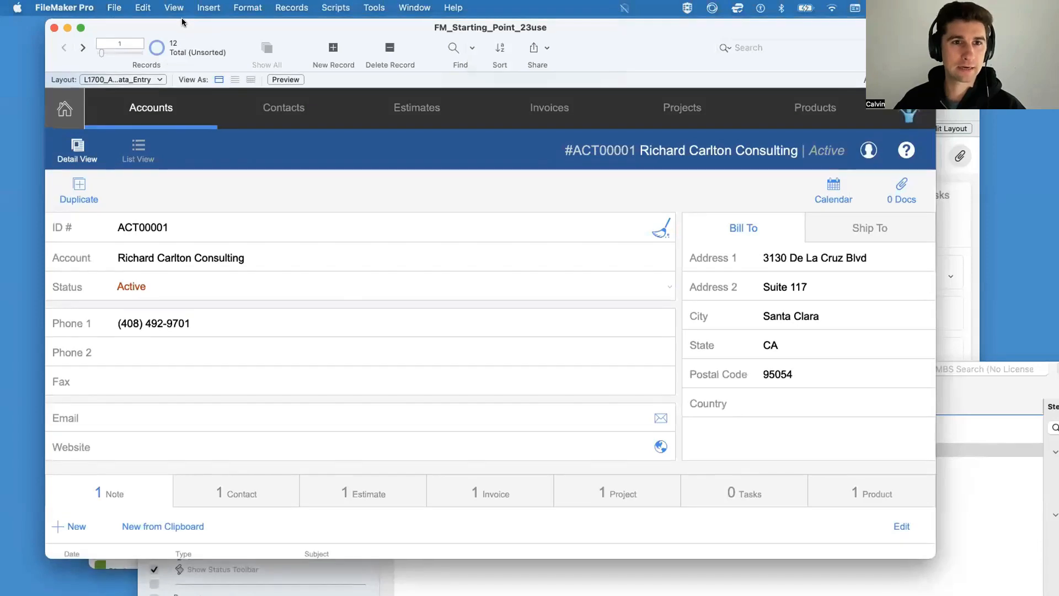
double_click(184, 23)
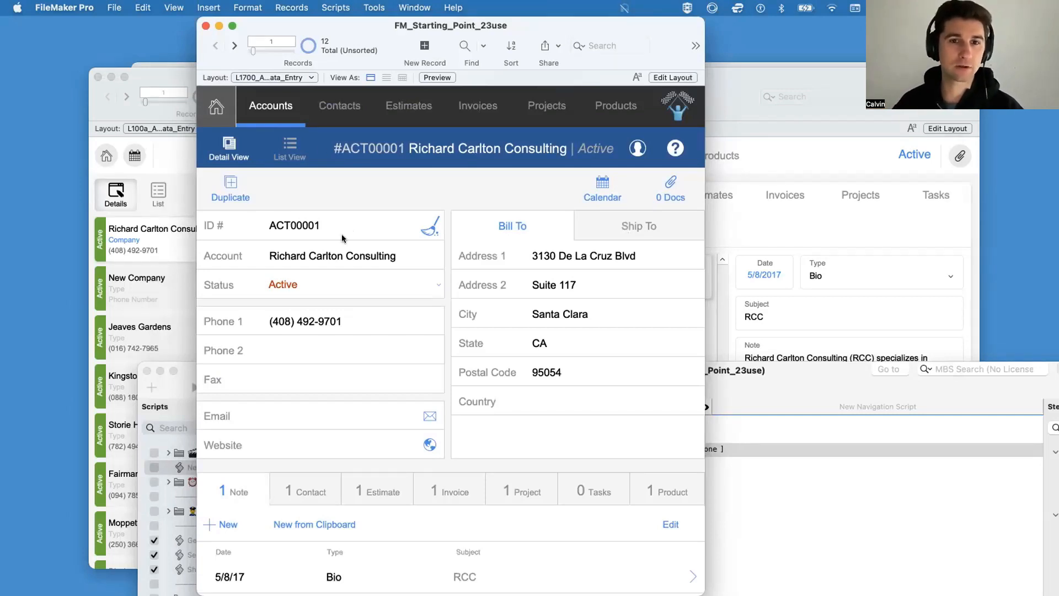
scroll(446, 280, down, 5)
scroll(448, 280, up, 5)
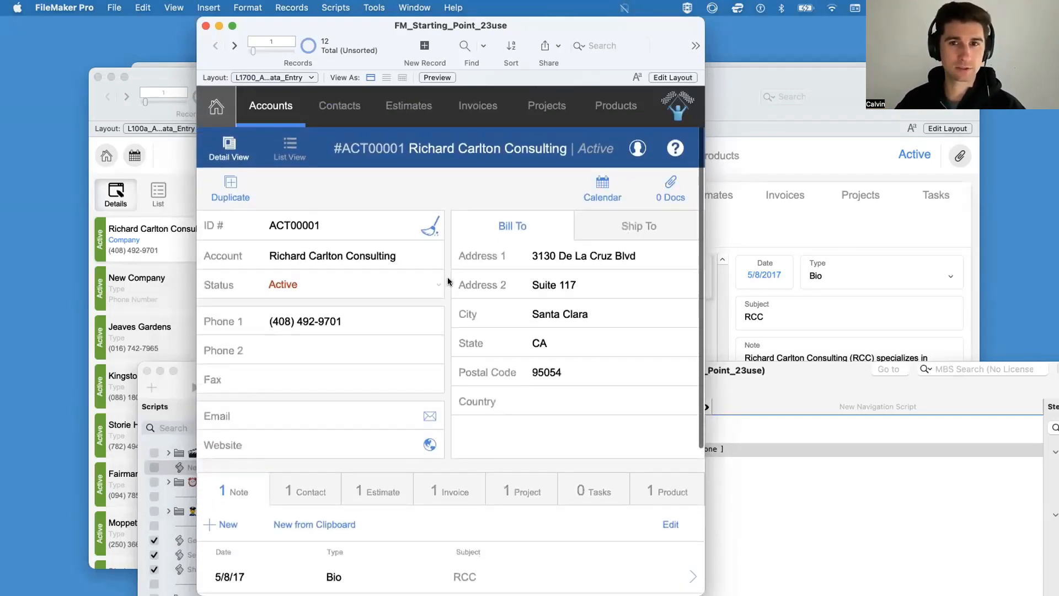
scroll(447, 280, down, 5)
scroll(448, 280, up, 5)
scroll(447, 280, down, 5)
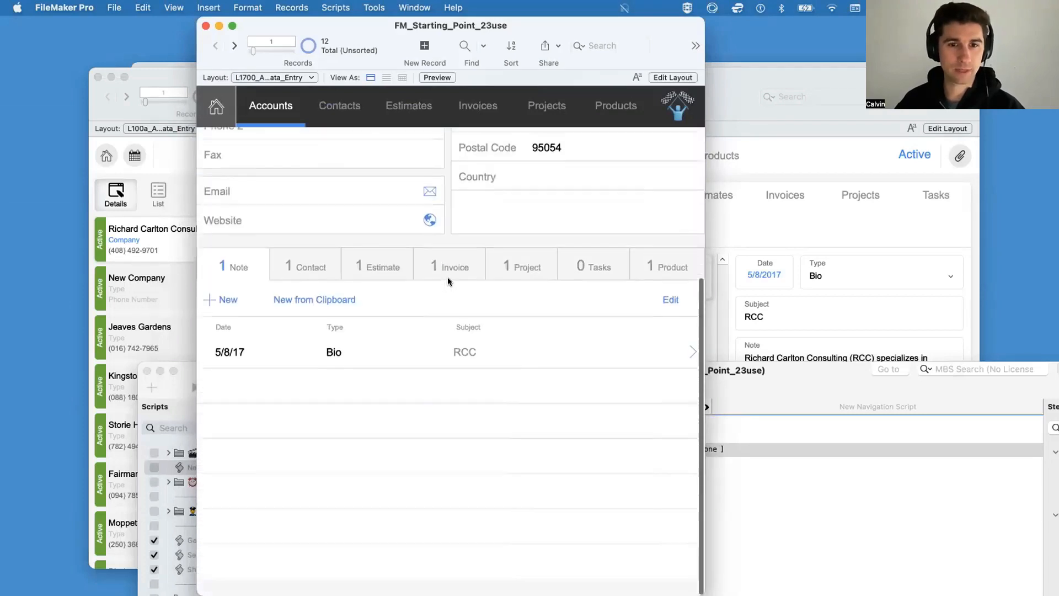
scroll(448, 280, up, 5)
scroll(448, 280, down, 5)
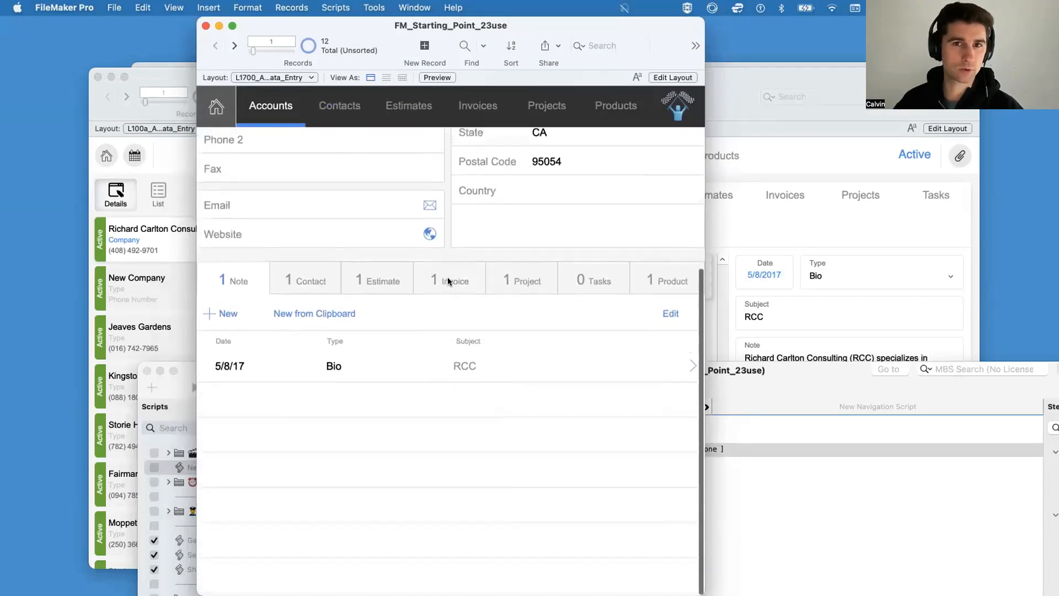
scroll(448, 280, up, 5)
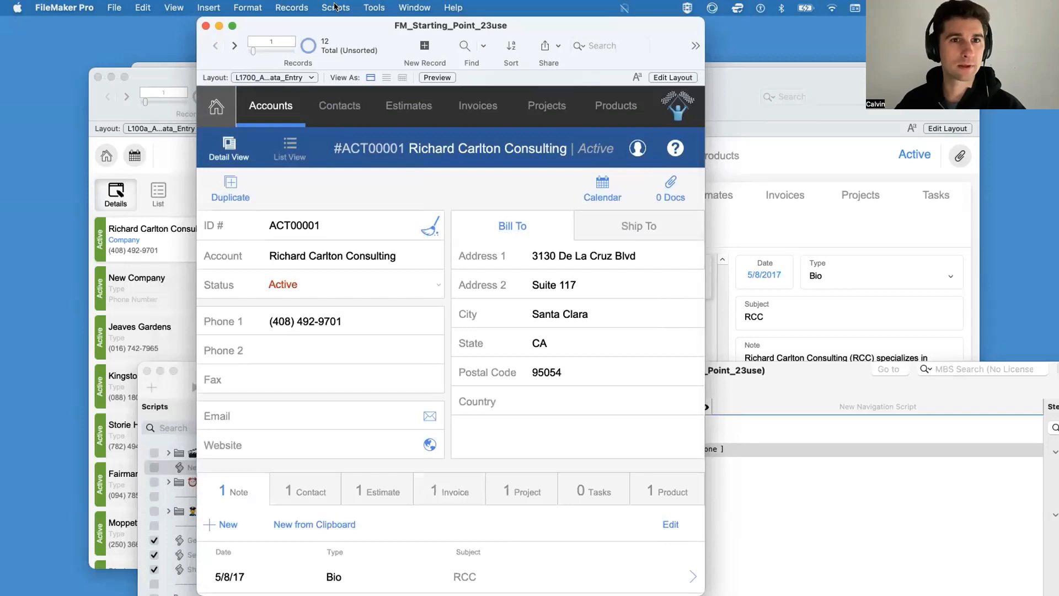
Step: Run the Set Device Mode script and switch the device mode out of Touch
click(336, 7)
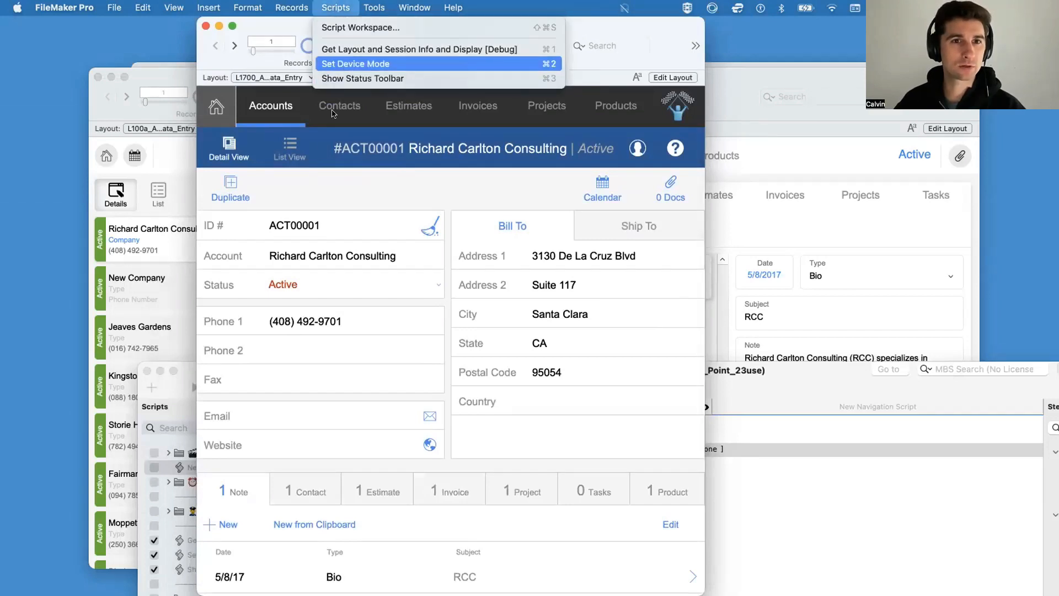
click(346, 63)
click(682, 285)
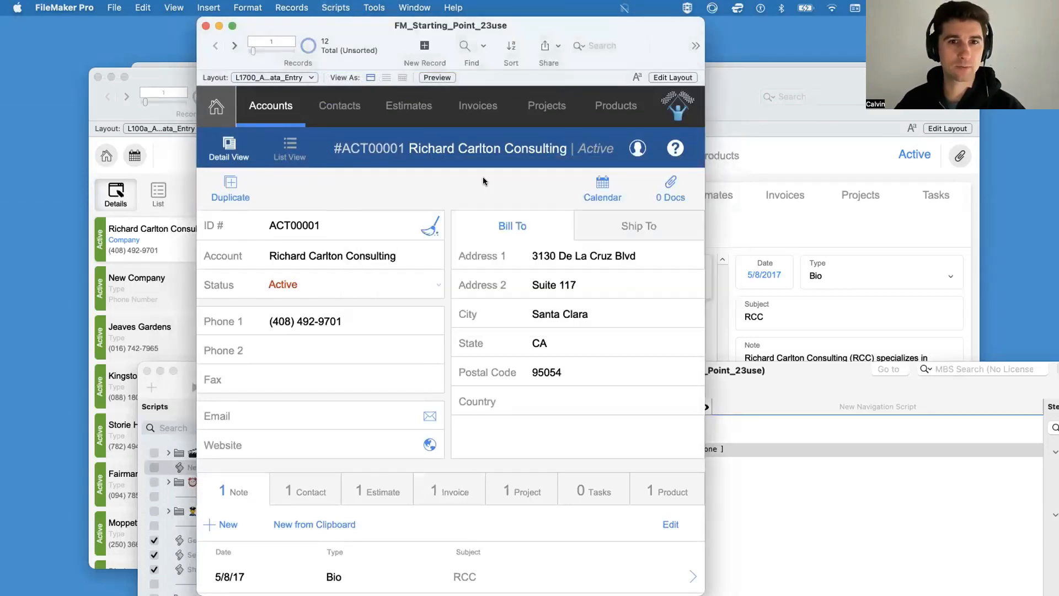
Step: Return to the Home layout, reopen Accounts in an enlarged window, and switch the accounts to list view
click(216, 109)
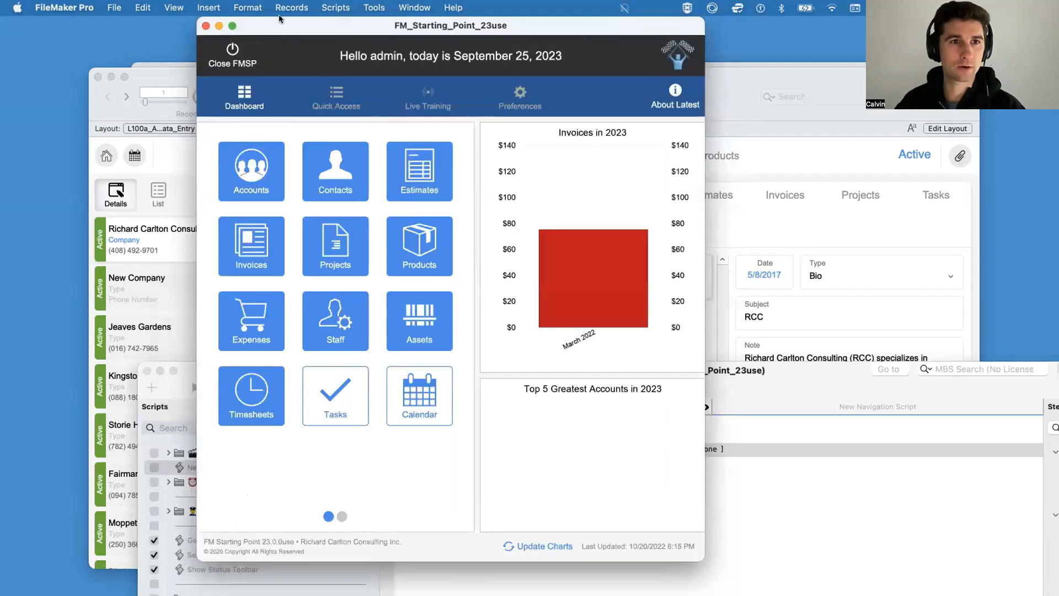
click(278, 147)
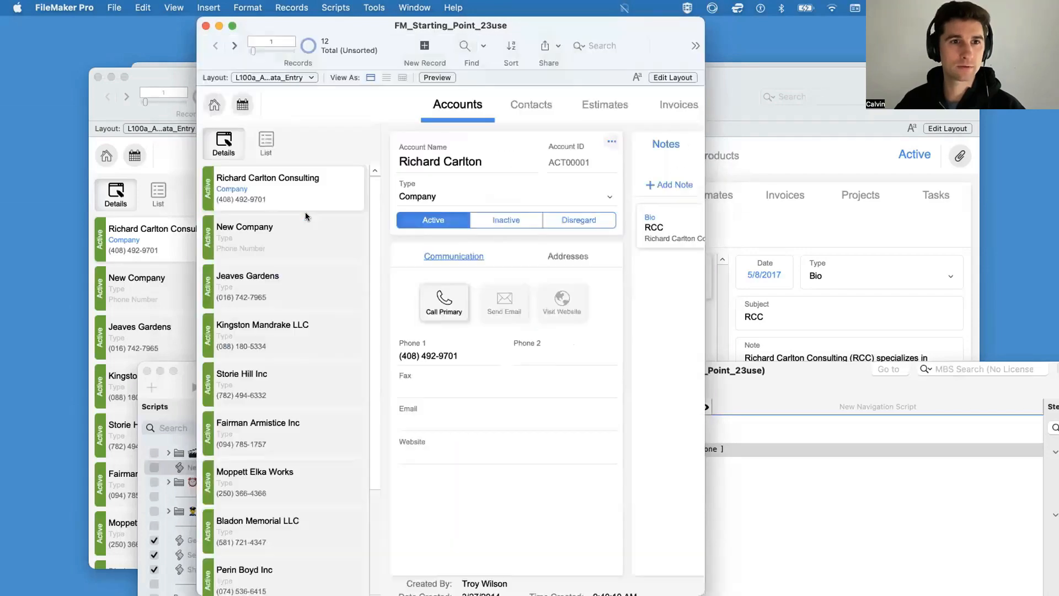
double_click(265, 27)
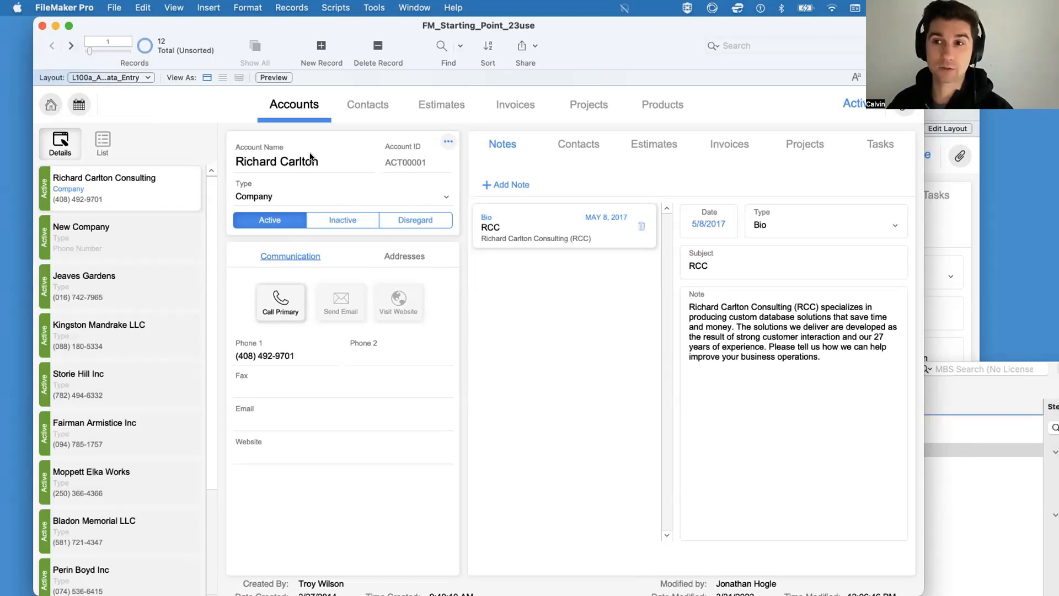
click(103, 141)
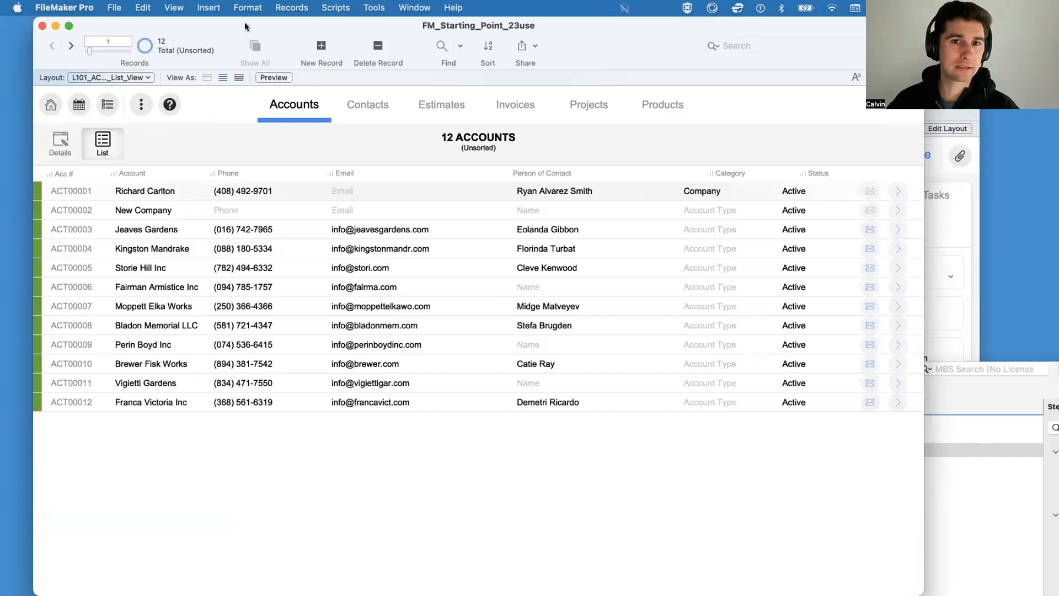
drag(244, 22, 225, 22)
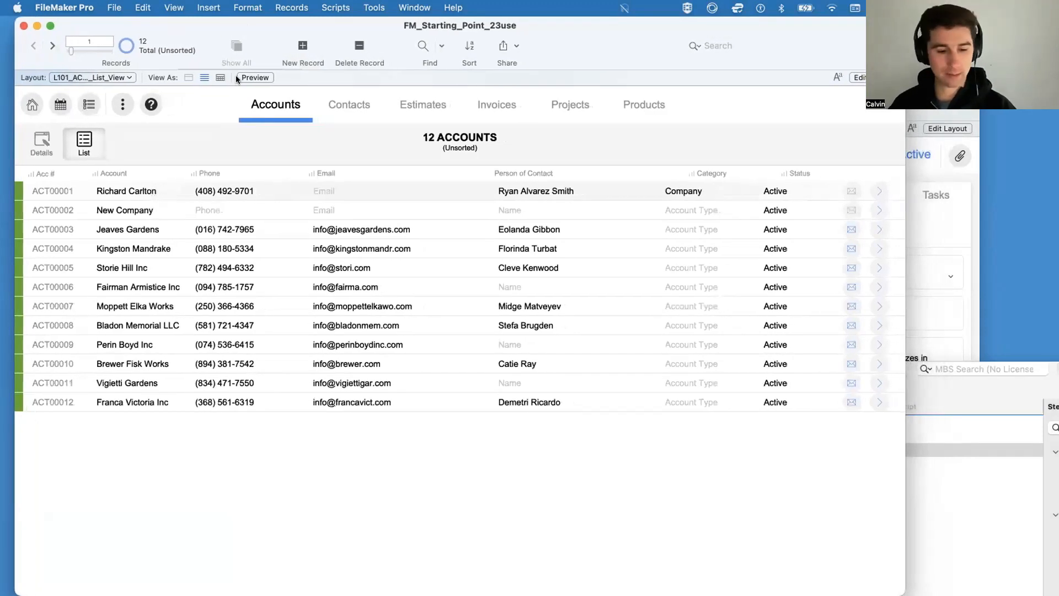
Step: In the Script Workspace, include New Navigation Script and its following separator in the Scripts menu; move Triggers and Perform Script on Server below Audit Log
key(super+shift+s)
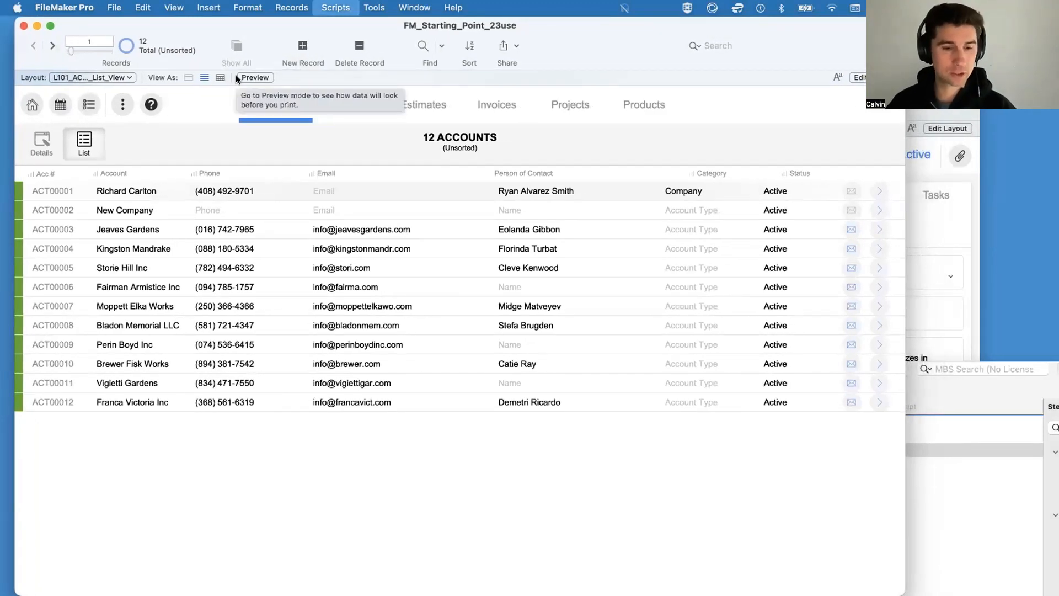
drag(328, 360, 328, 18)
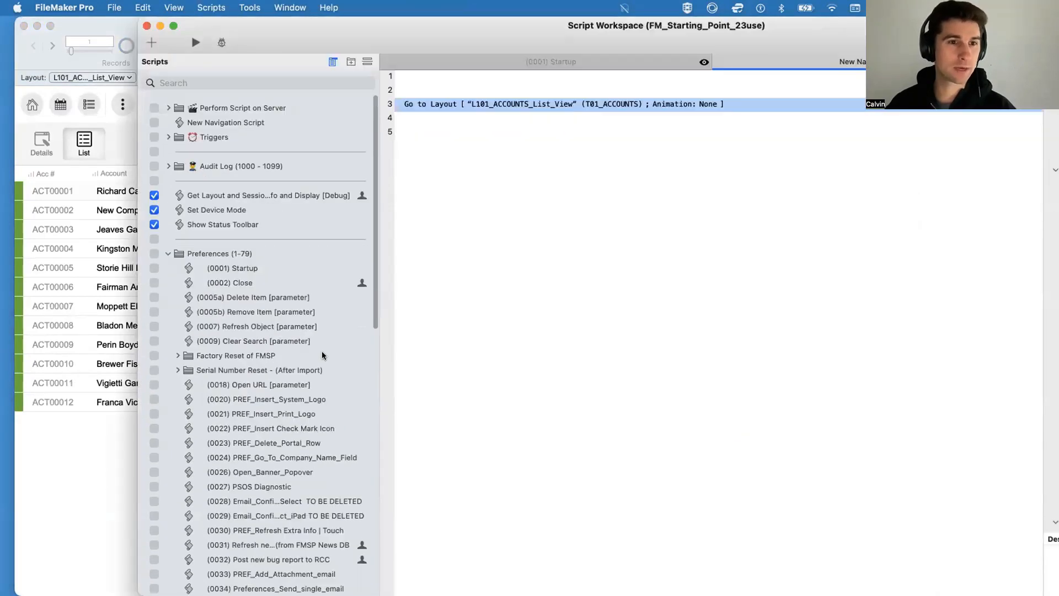
click(152, 123)
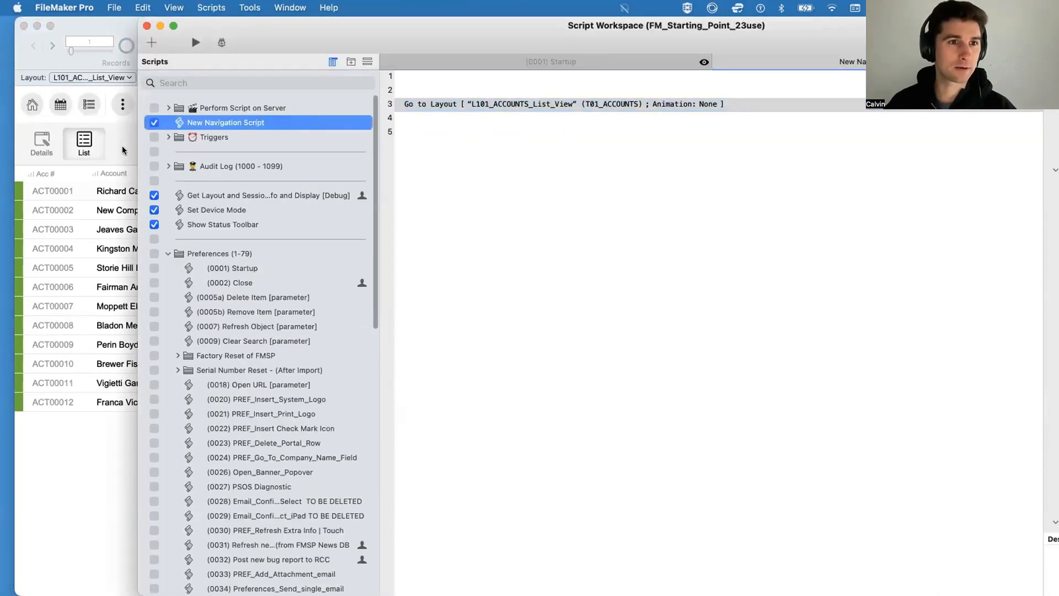
click(154, 151)
drag(177, 111, 147, 183)
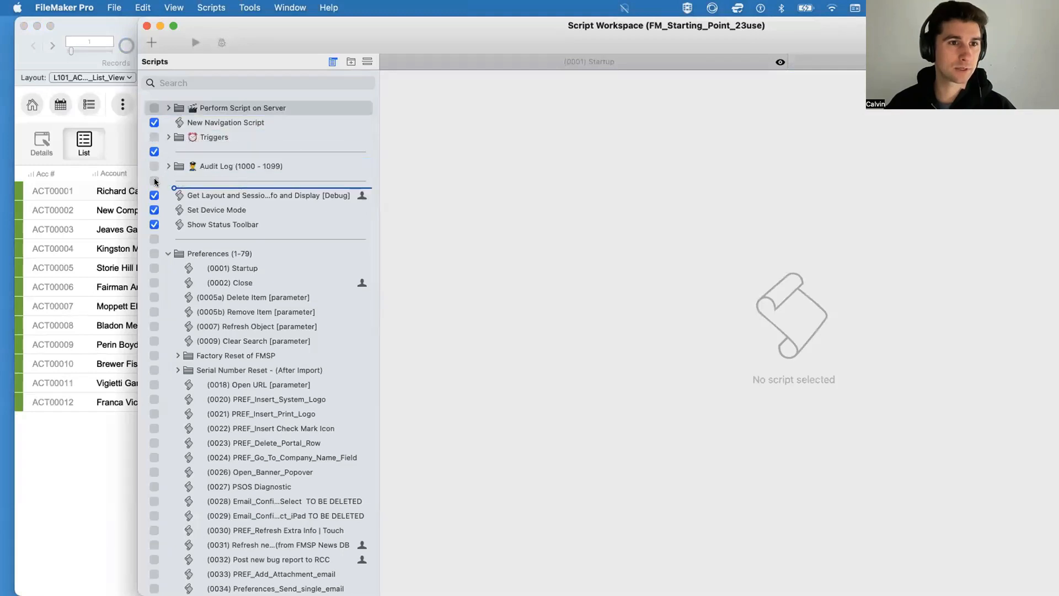
drag(204, 122, 190, 161)
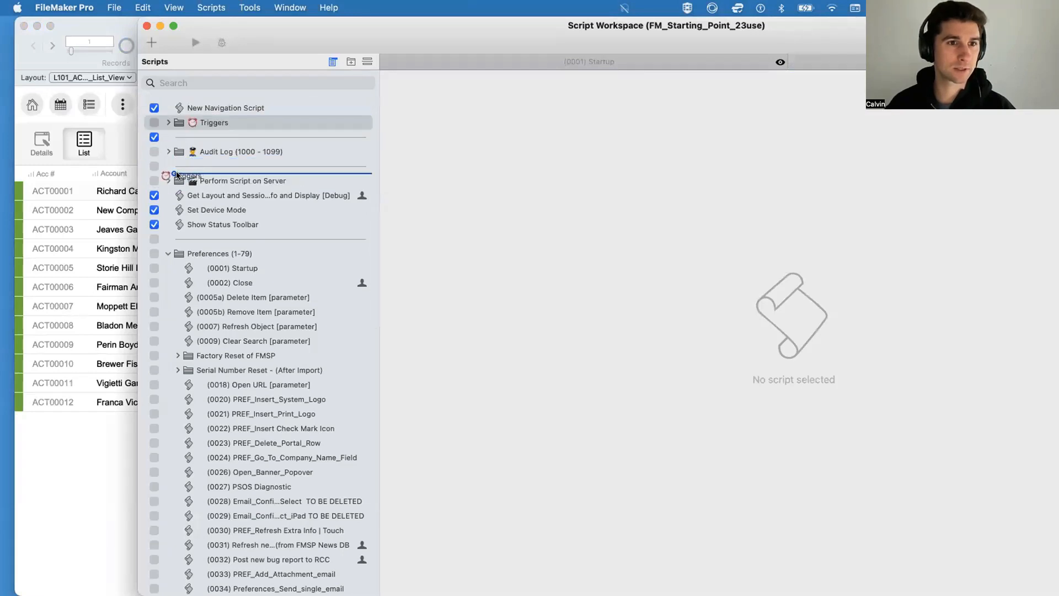
Step: Create a script named New Find Script directly below New Navigation Script, and save it
click(213, 107)
drag(256, 53, 174, 53)
click(69, 42)
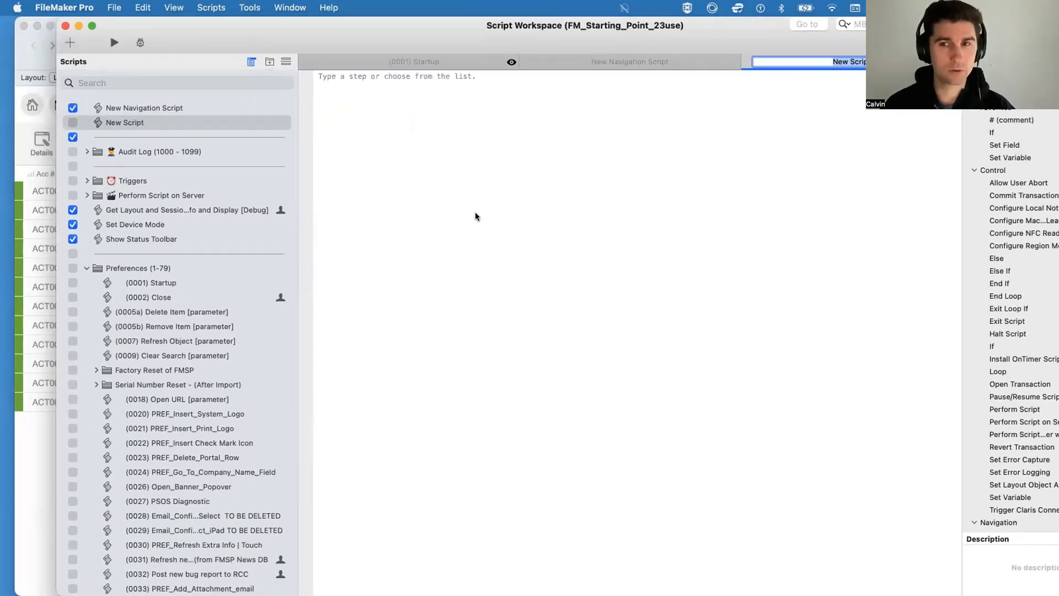
text(New Find S)
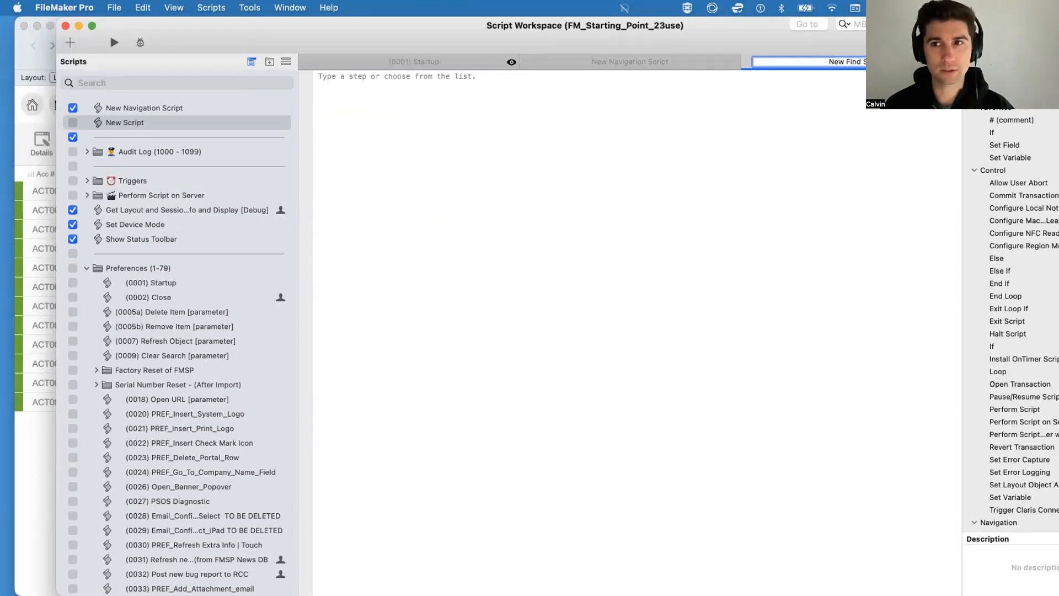
text(cript)
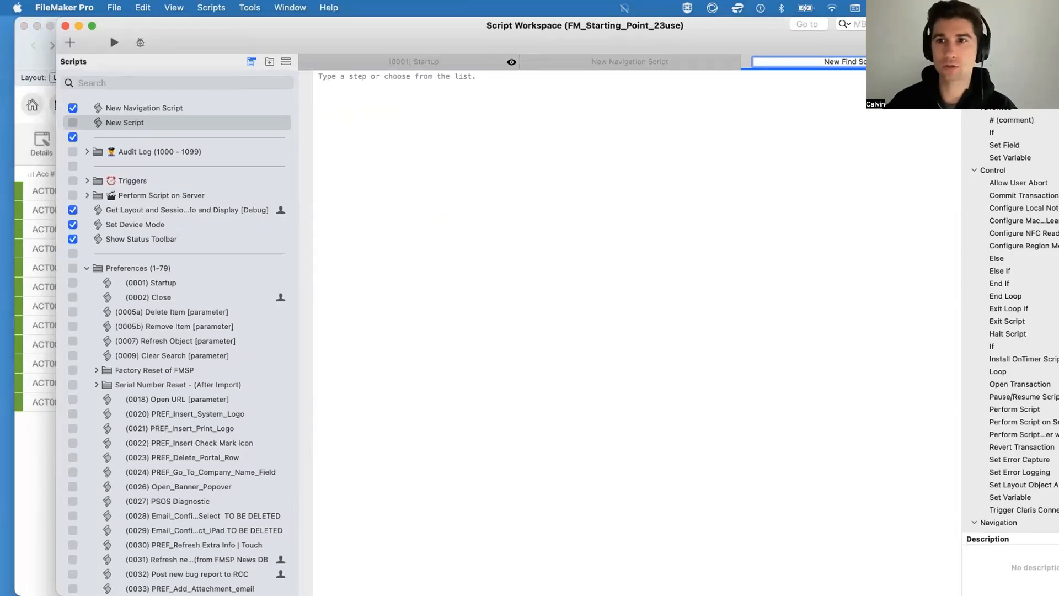
key(Return)
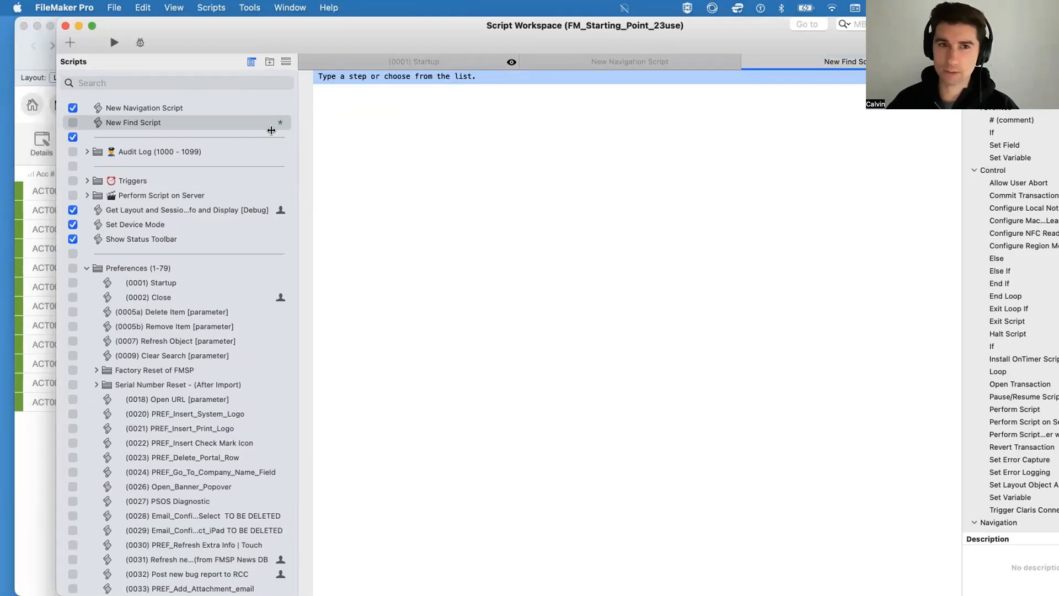
scroll(273, 134, up, 1)
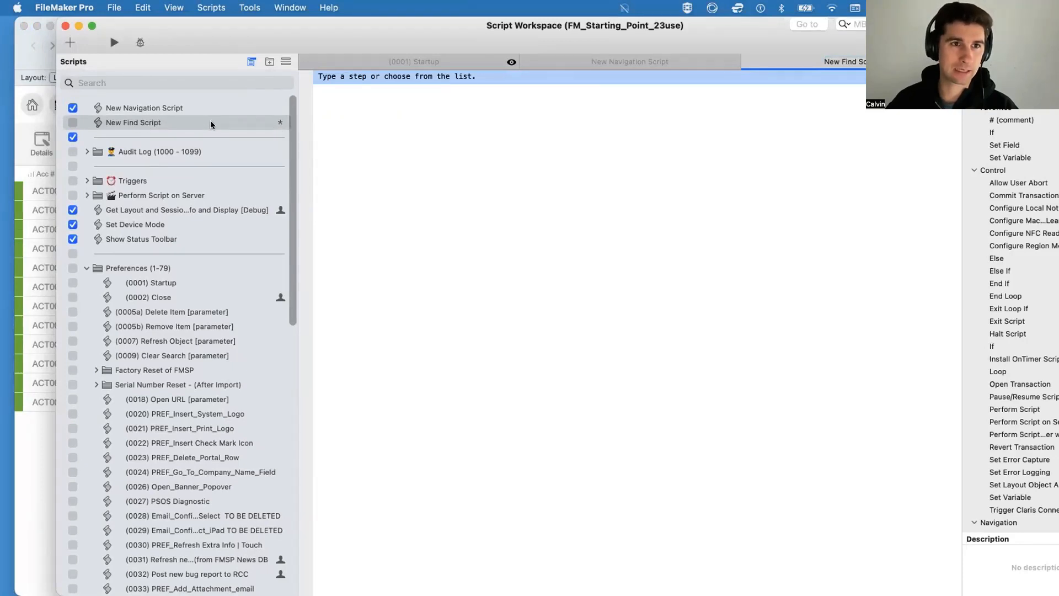
drag(675, 27, 522, 121)
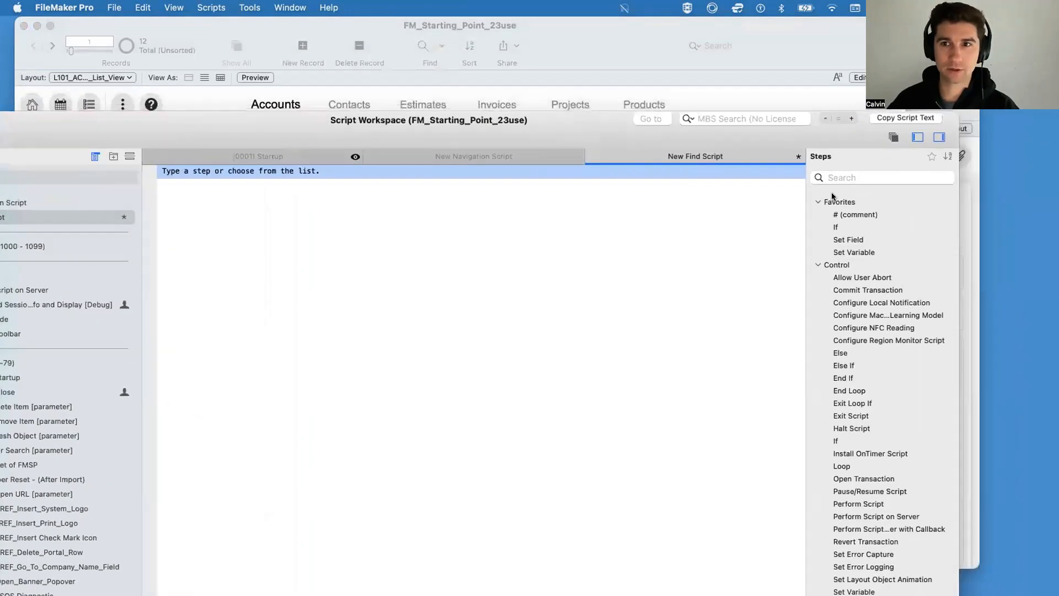
double_click(461, 135)
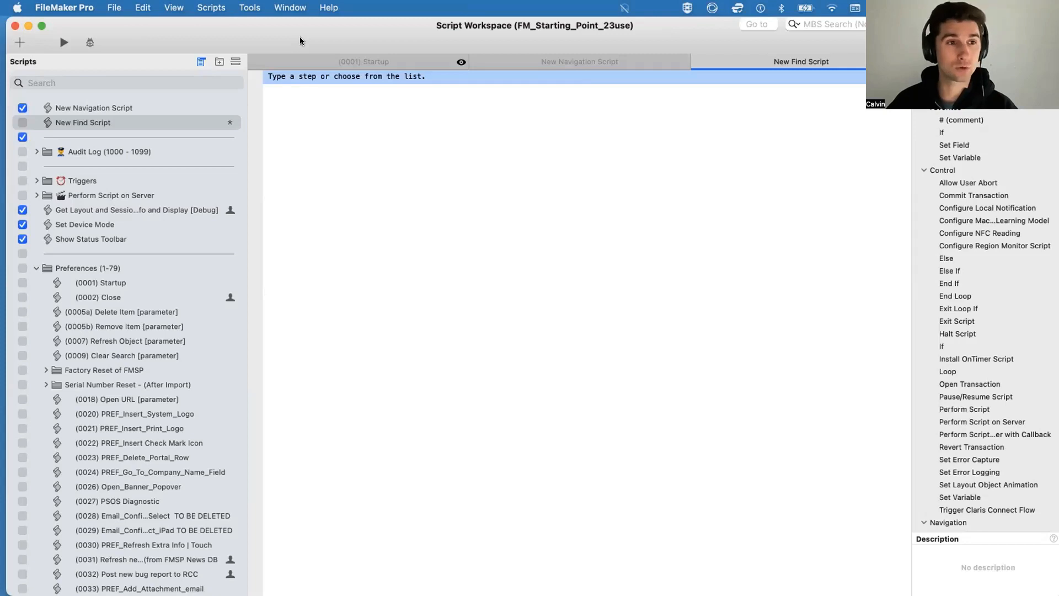
key(super+s)
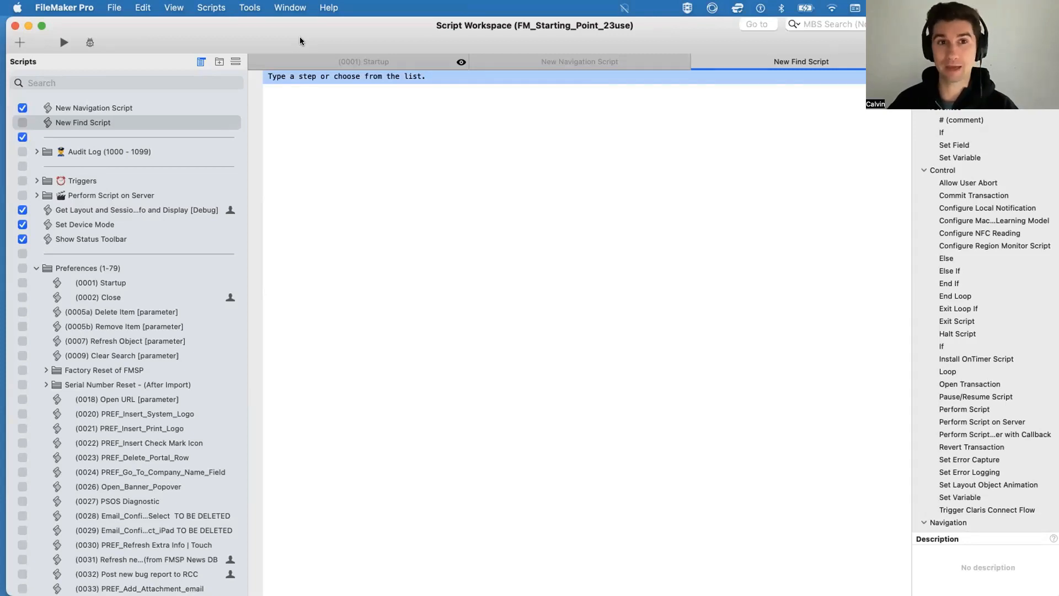
Step: Add the comment "This is a Find script." on line 3 of New Find Script, with blank lines around it
key(Return)
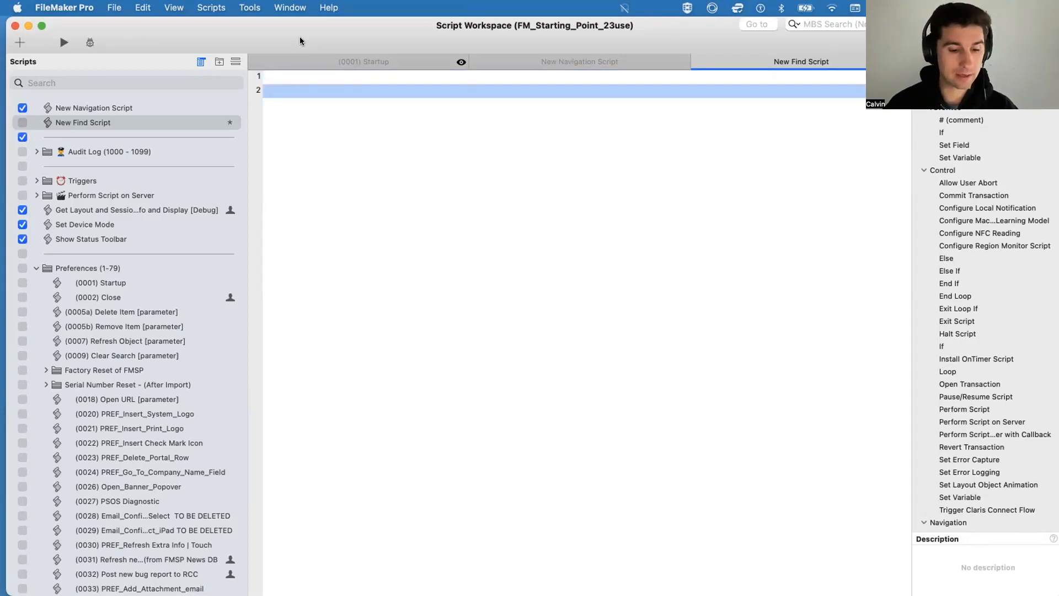
text(#)
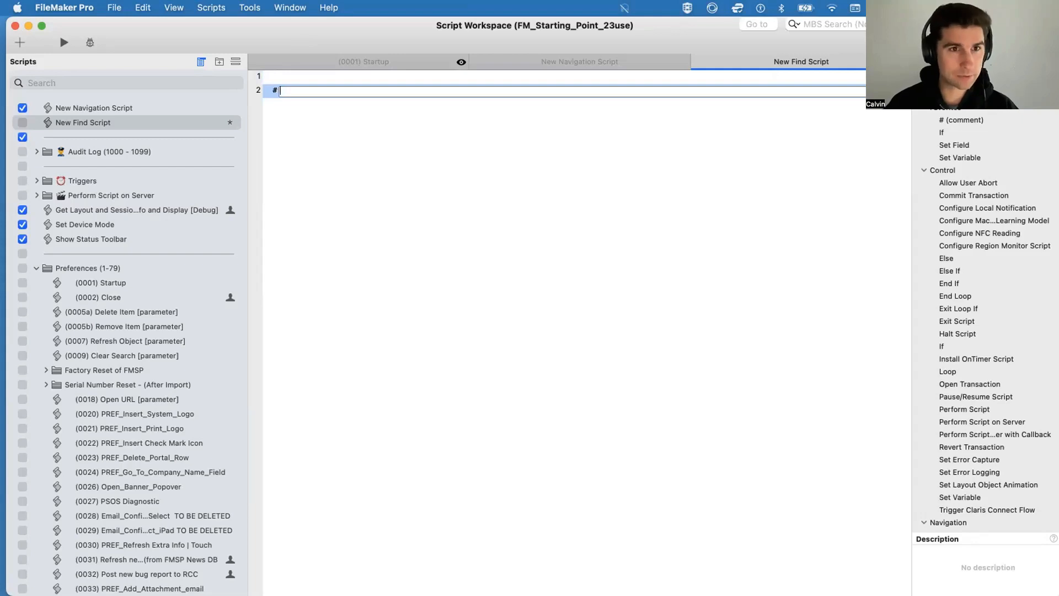
key(Return)
key(Return)
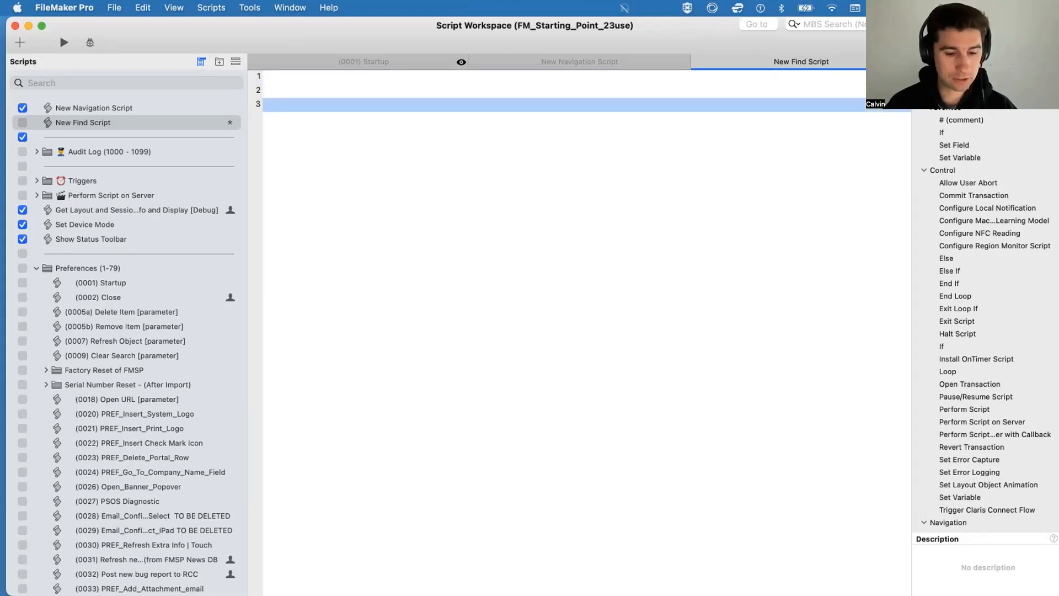
text(#)
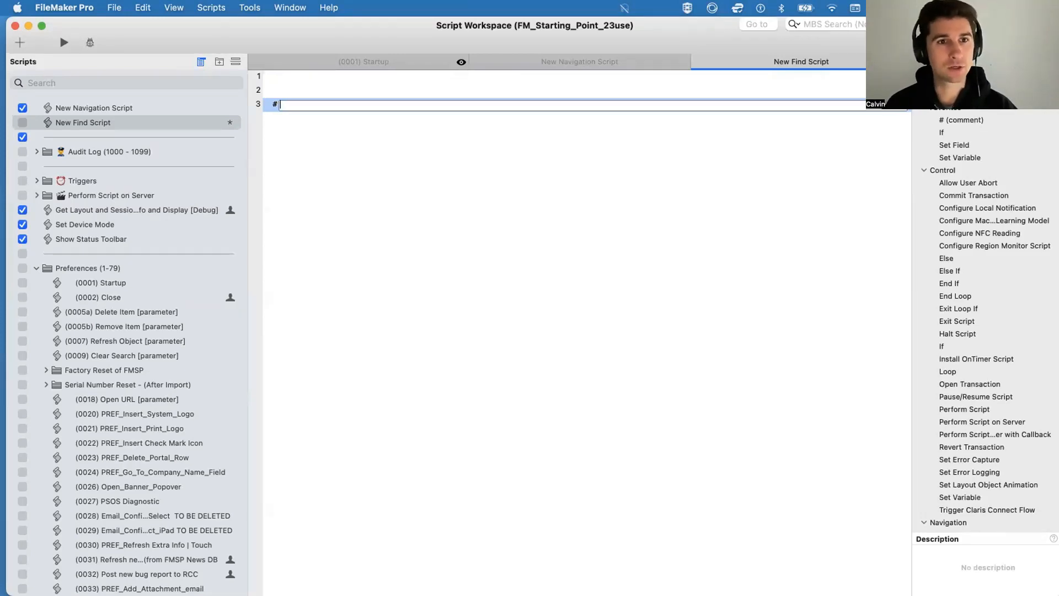
text(This is a )
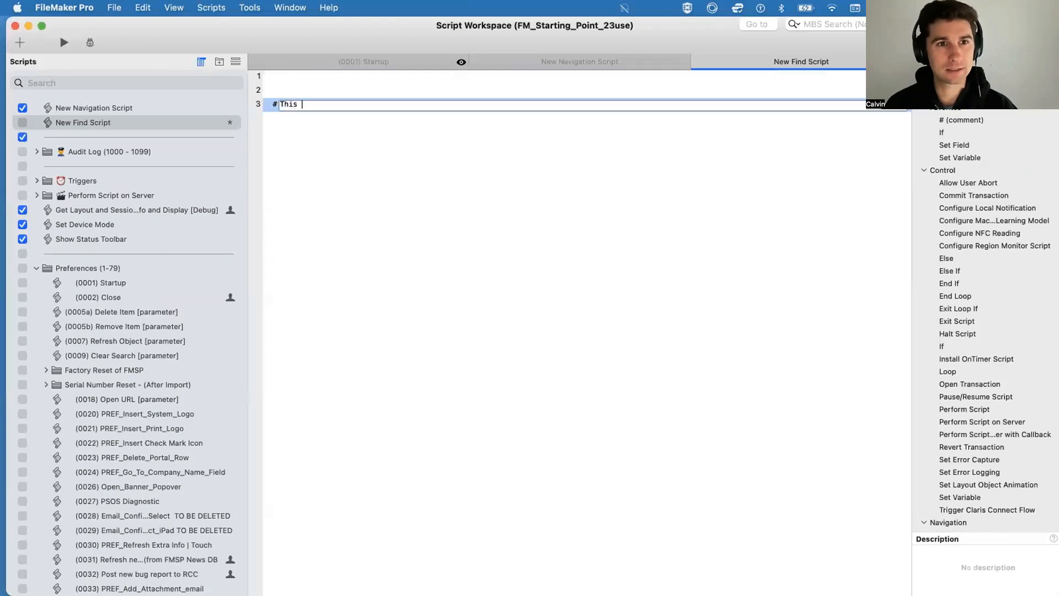
text(Find )
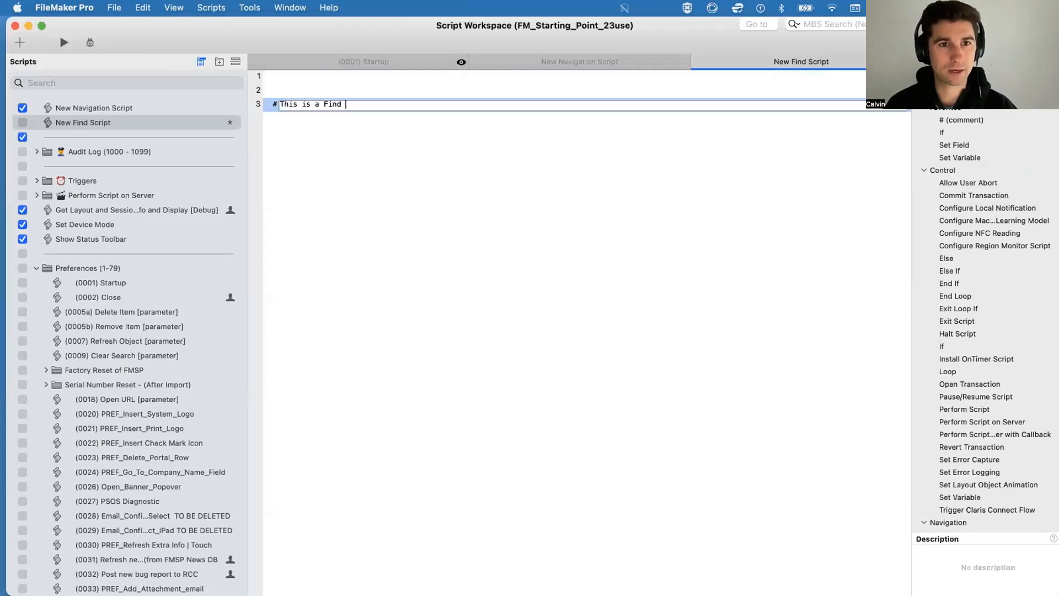
text(script.)
key(Return)
key(Return)
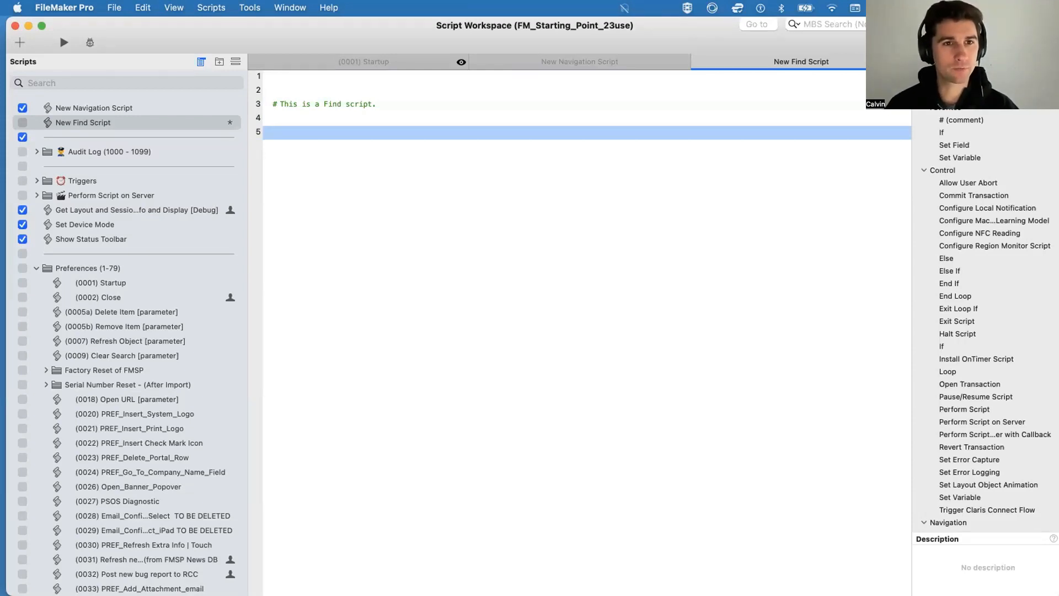
Step: Add an Enter Find Mode step on line 5, below the comment
text(enter f)
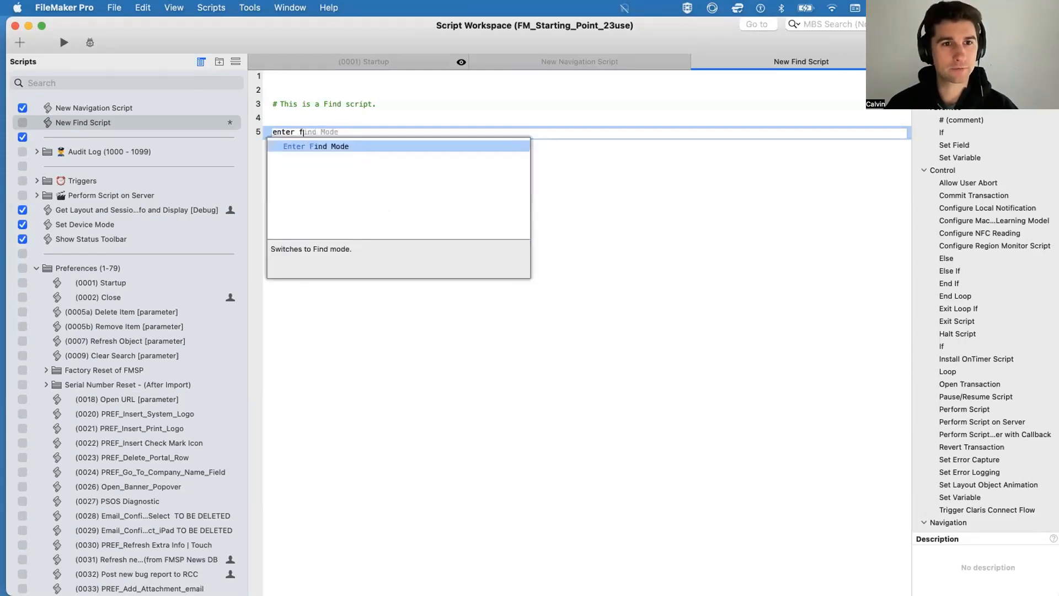
key(Return)
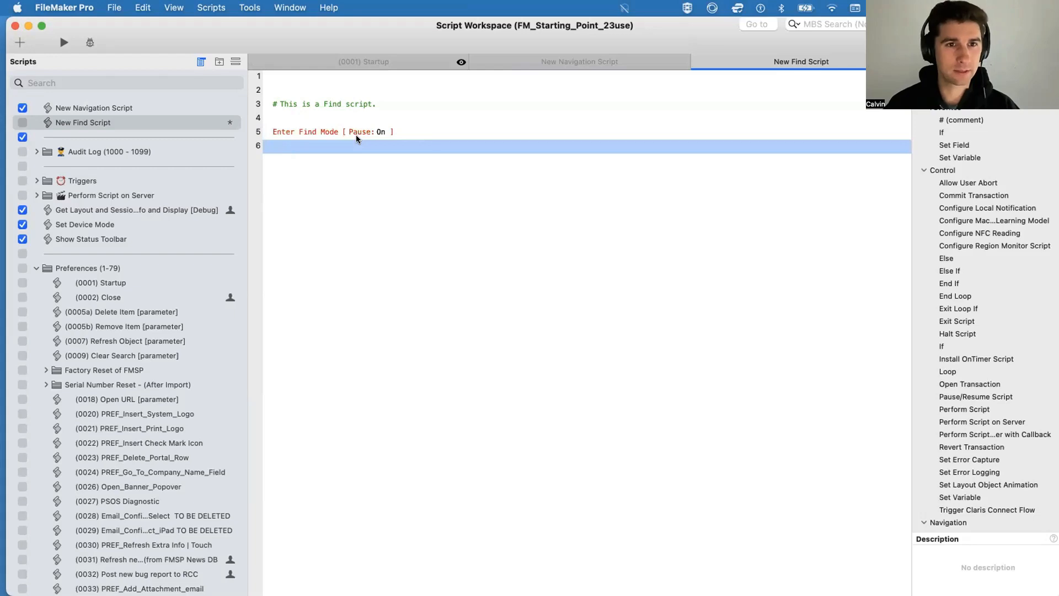
Step: Add a Perform Find step on line 7 of New Find Script, with blank lines around it
key(Return)
text(perform)
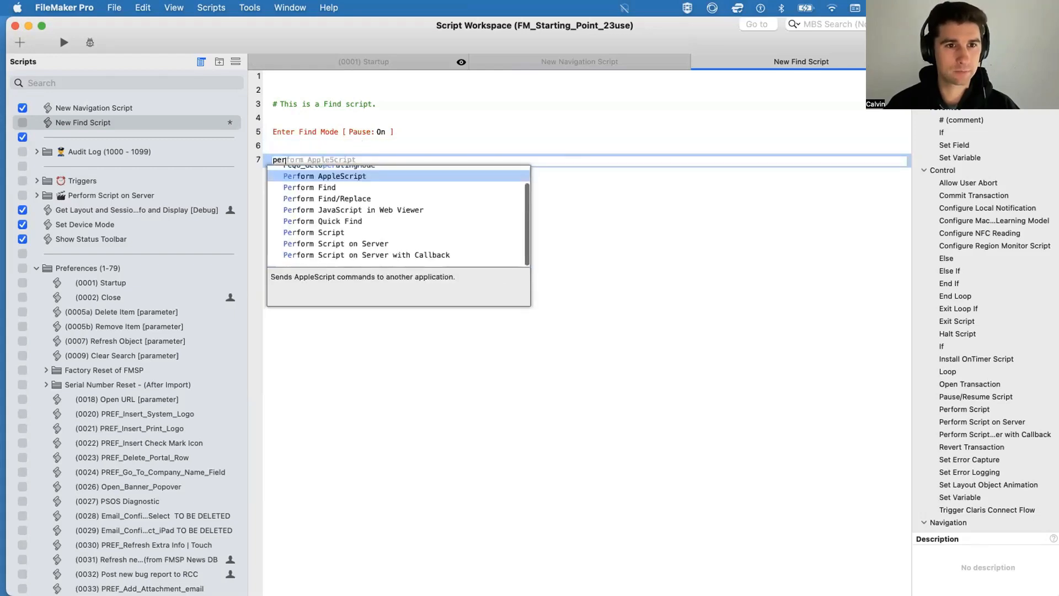
key(Down)
key(Return)
key(Return)
key(Return)
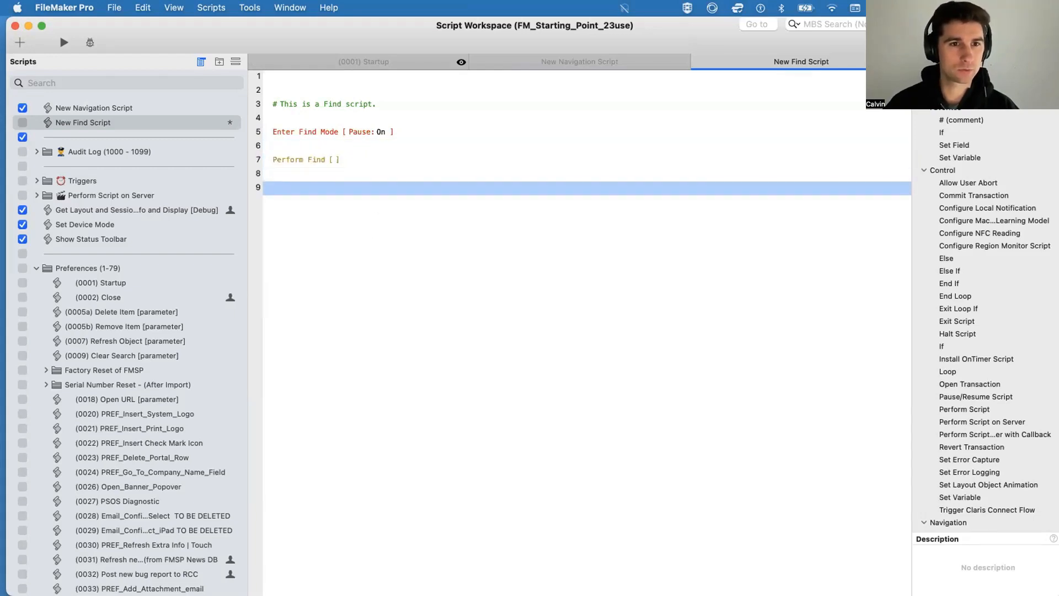
Step: In the accounts list layout's header, draw a button about 157 by 40 pt beside the List icon and label it "Perform Find"
drag(315, 34, 329, 243)
click(353, 140)
key(super+l)
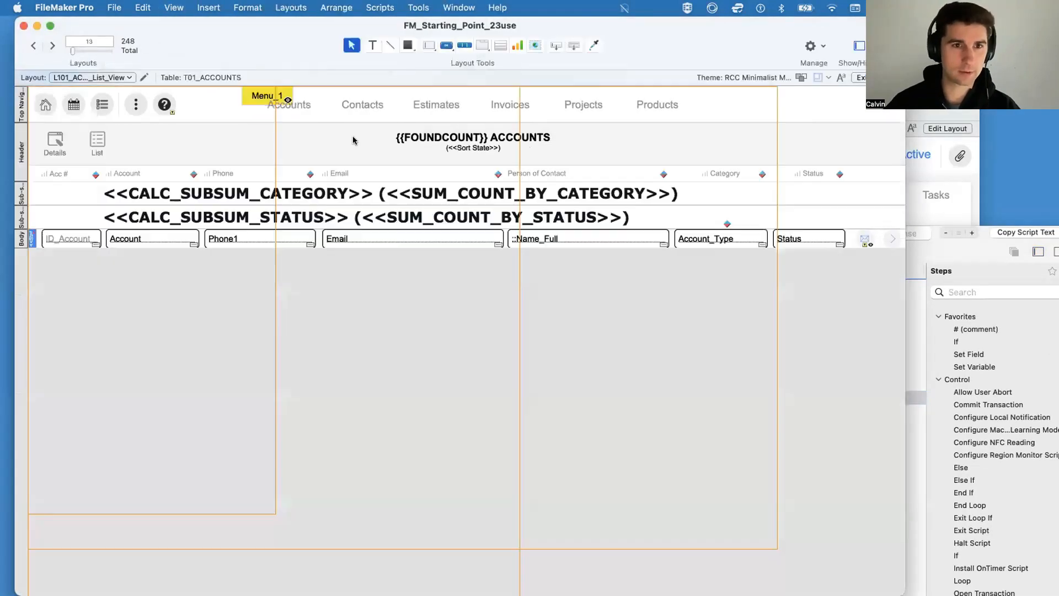
drag(319, 17, 318, 97)
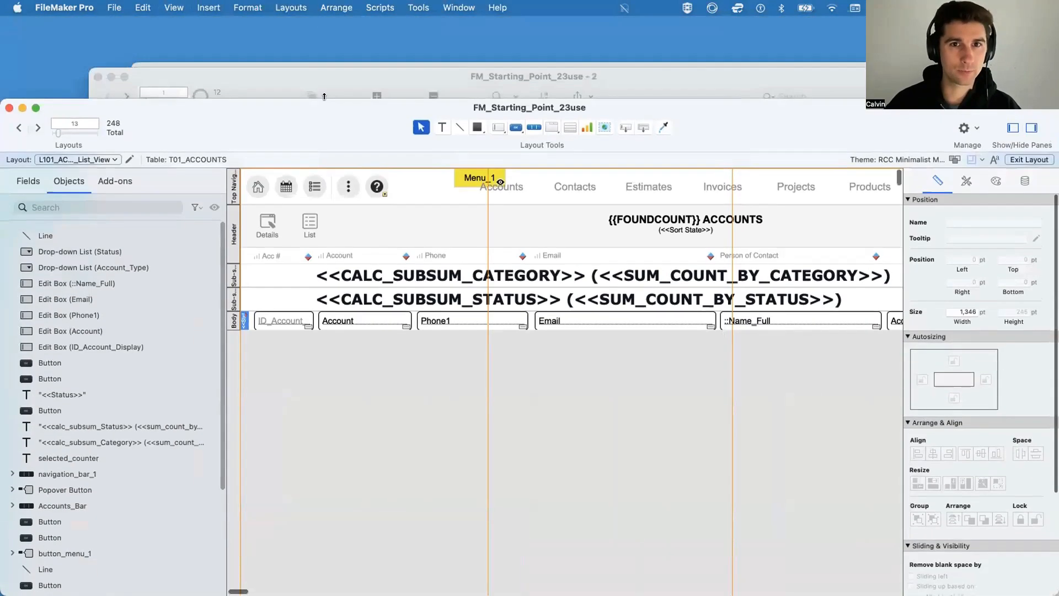
click(516, 125)
drag(366, 211, 471, 238)
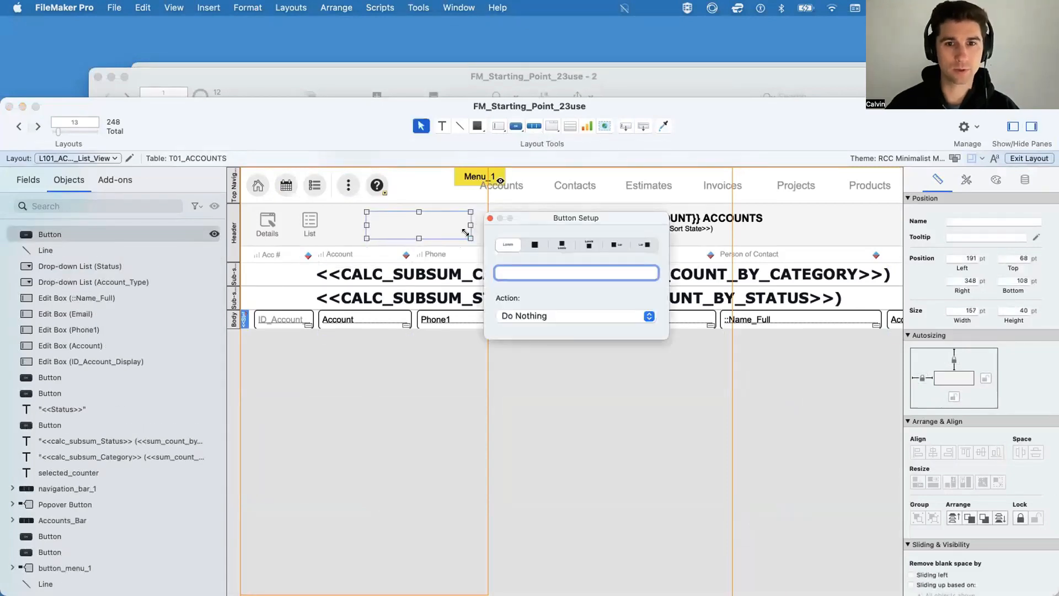
text(Perform)
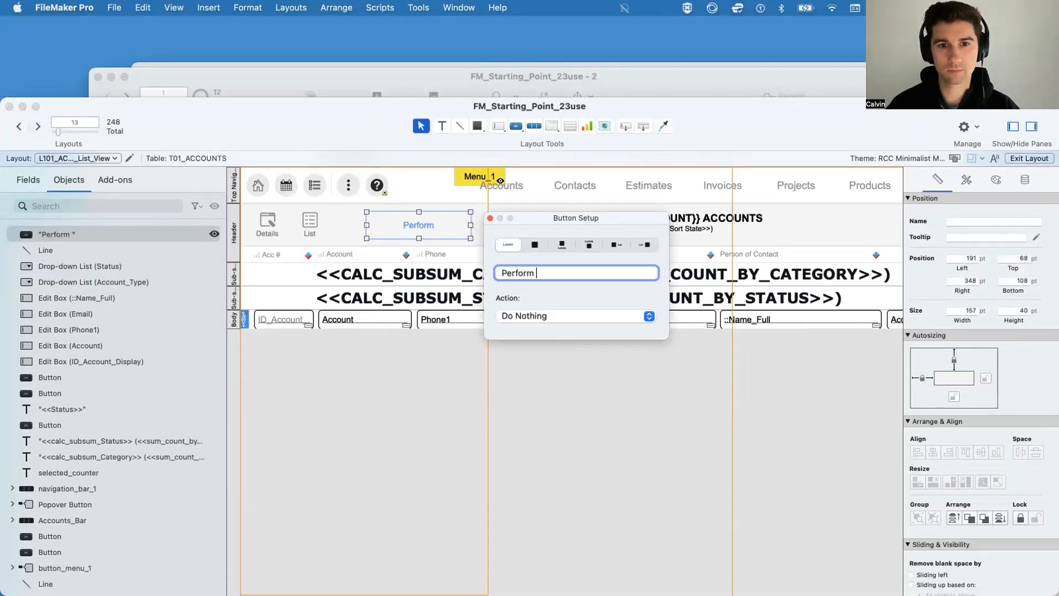
text( Find)
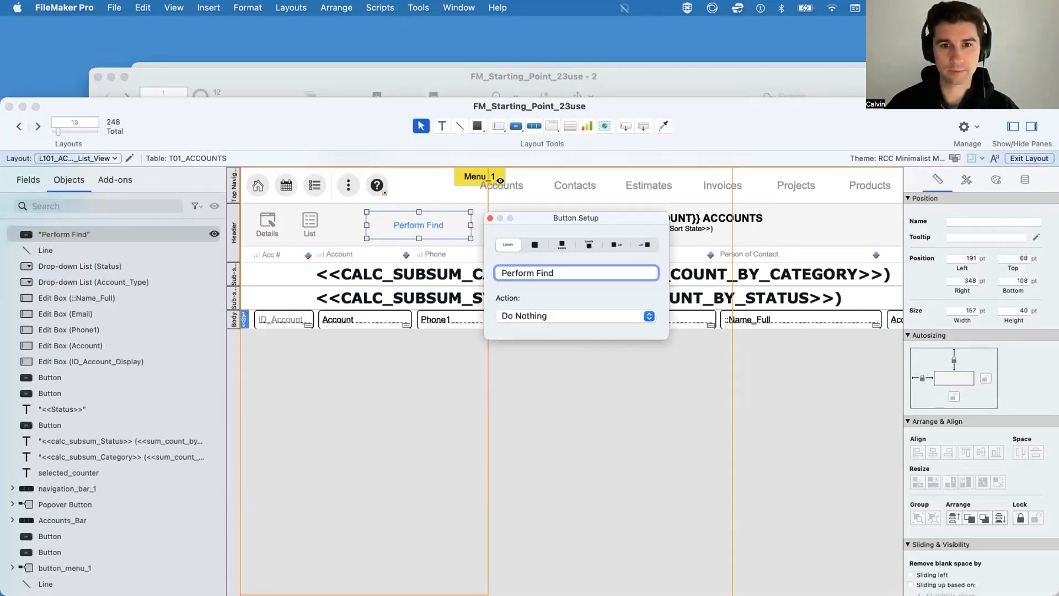
Step: Set the Perform Find button to perform New Find Script, and return the saved layout to Browse mode
click(554, 316)
click(549, 355)
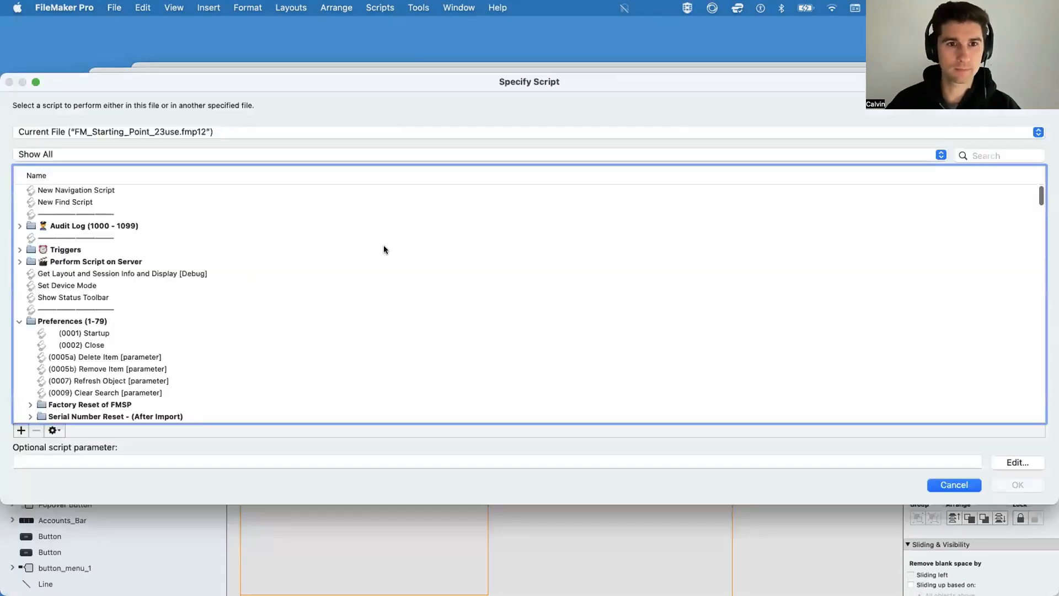
click(62, 201)
key(Return)
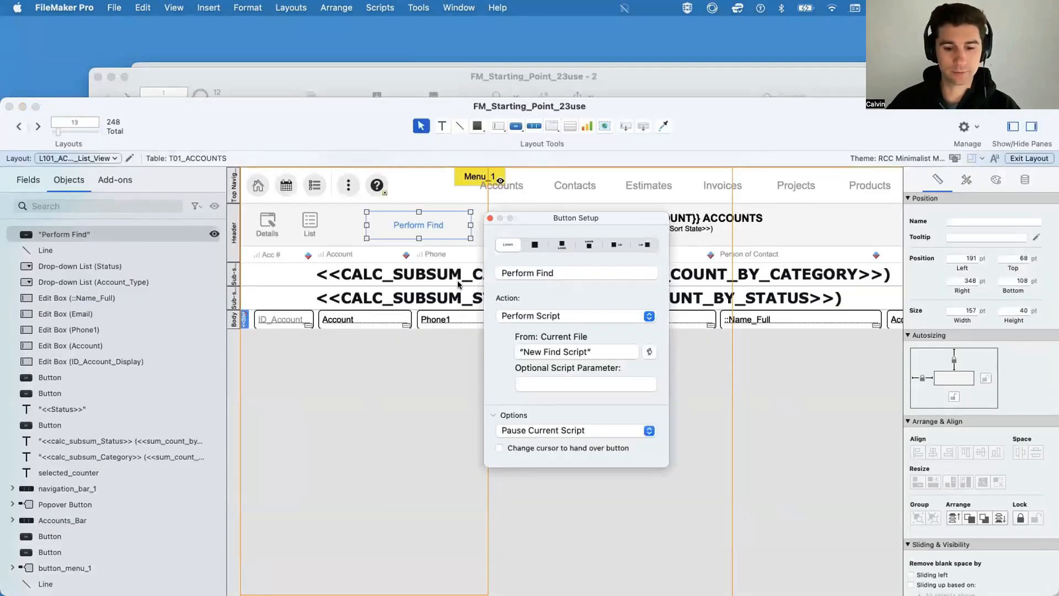
click(490, 217)
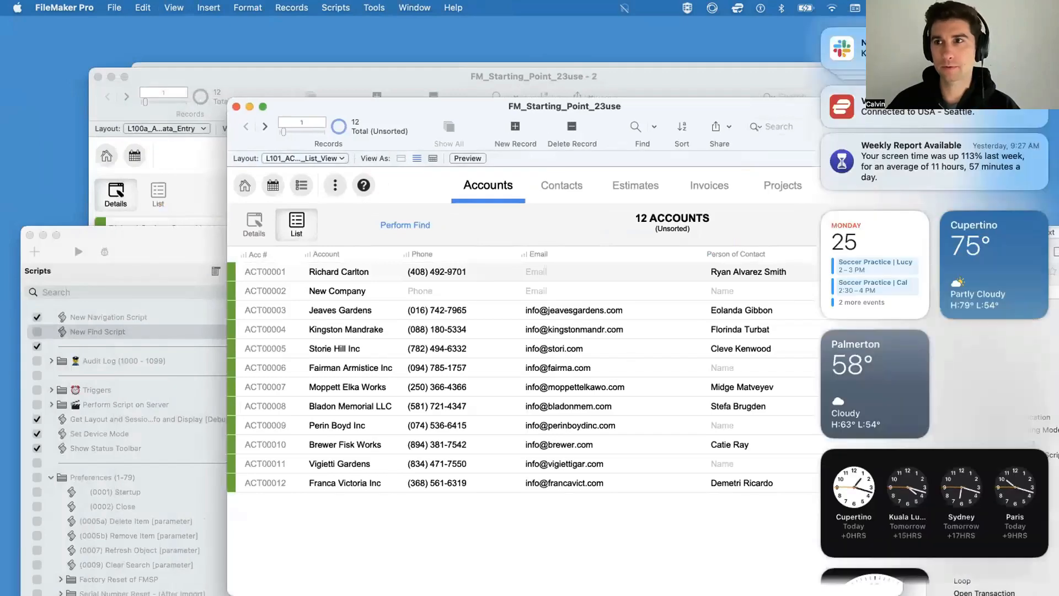
click(778, 153)
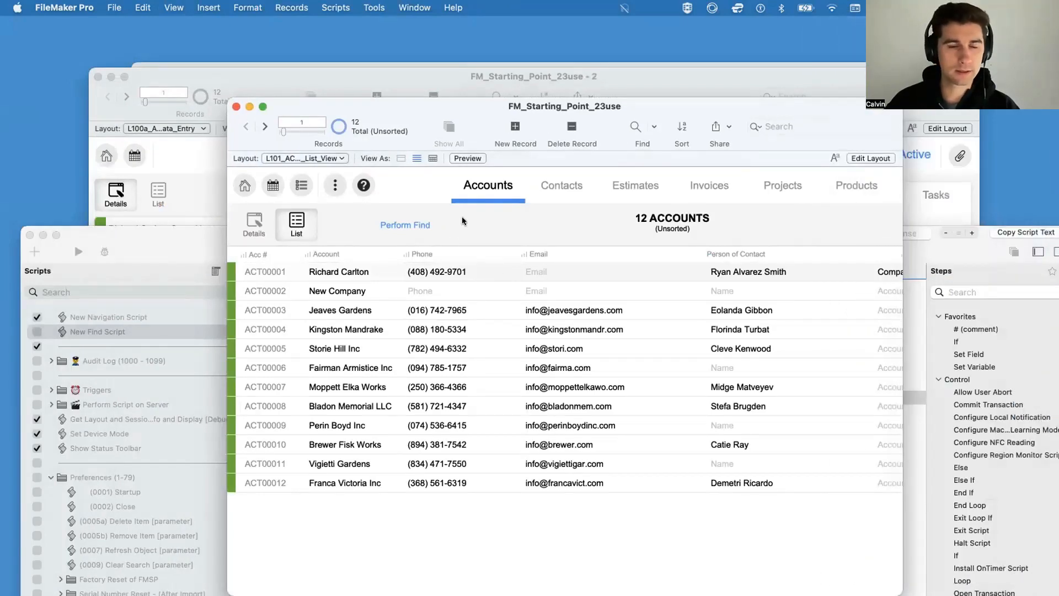
Step: Test the Perform Find button by finding accounts whose Account field matches "j"
drag(399, 103, 338, 71)
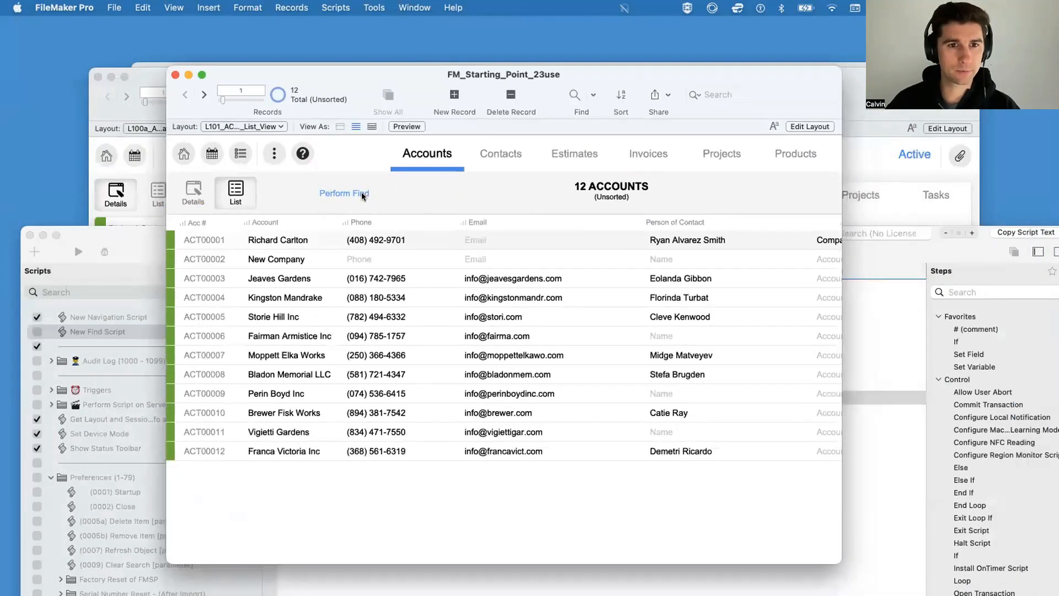
click(359, 195)
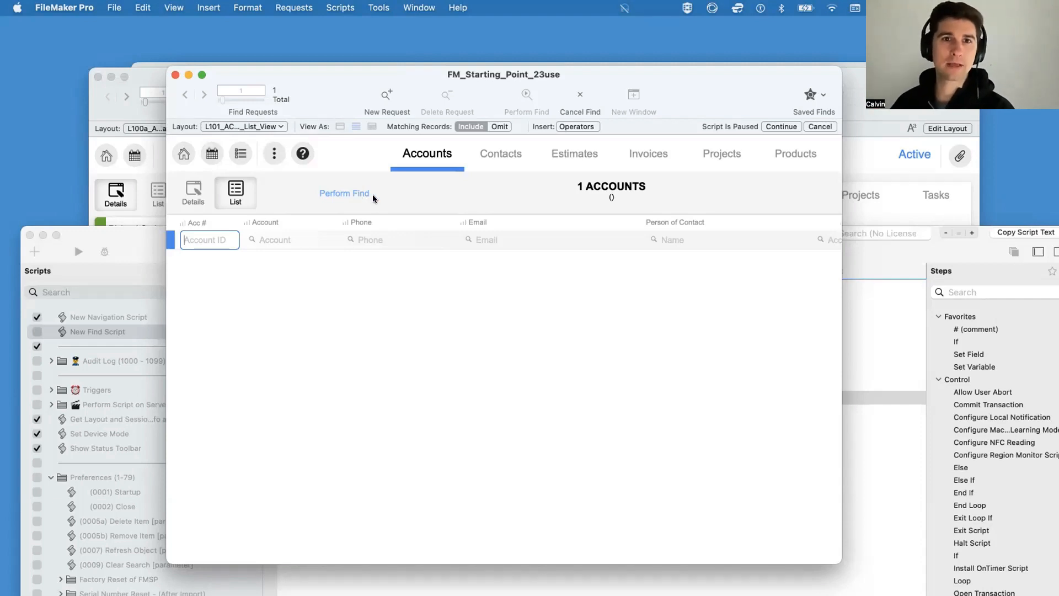
click(376, 7)
click(377, 27)
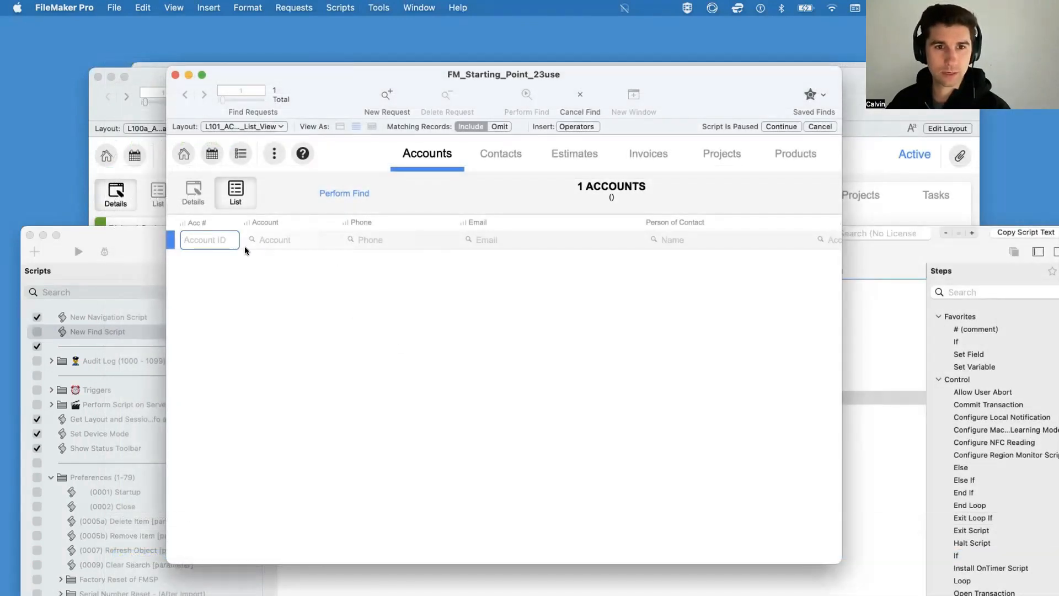
click(289, 240)
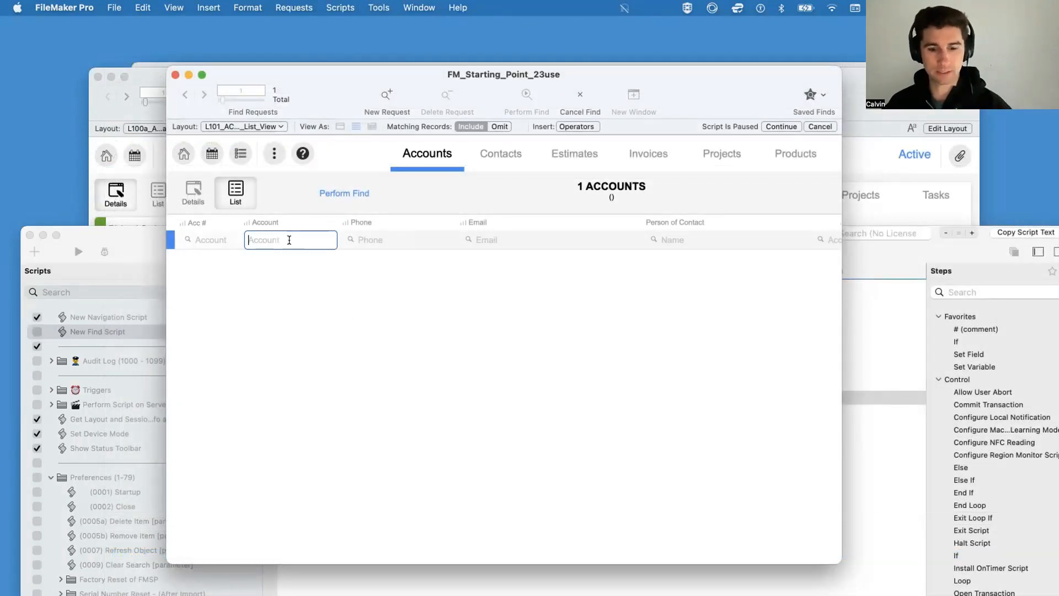
text(j)
key(Return)
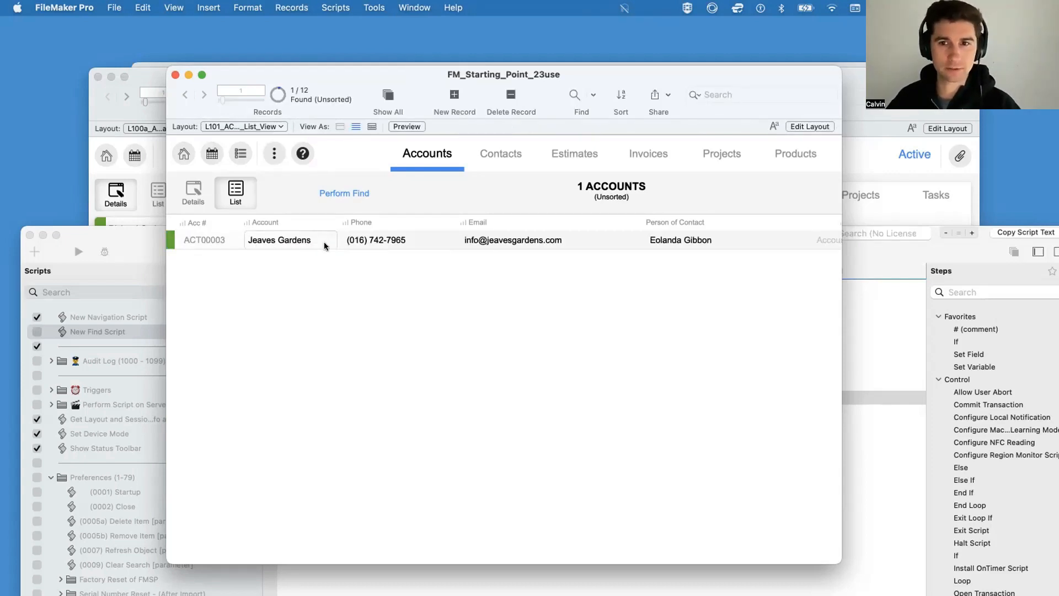
Step: Widen the accounts window, run Perform Find again with "j" as the Account criterion, and continue the paused script
drag(422, 75, 324, 80)
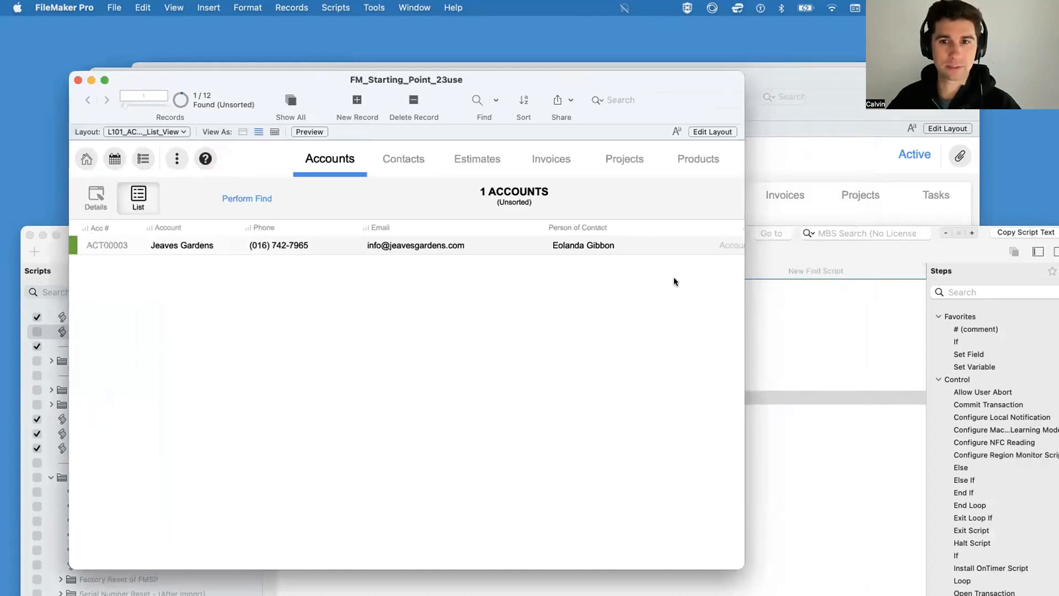
drag(744, 302, 811, 309)
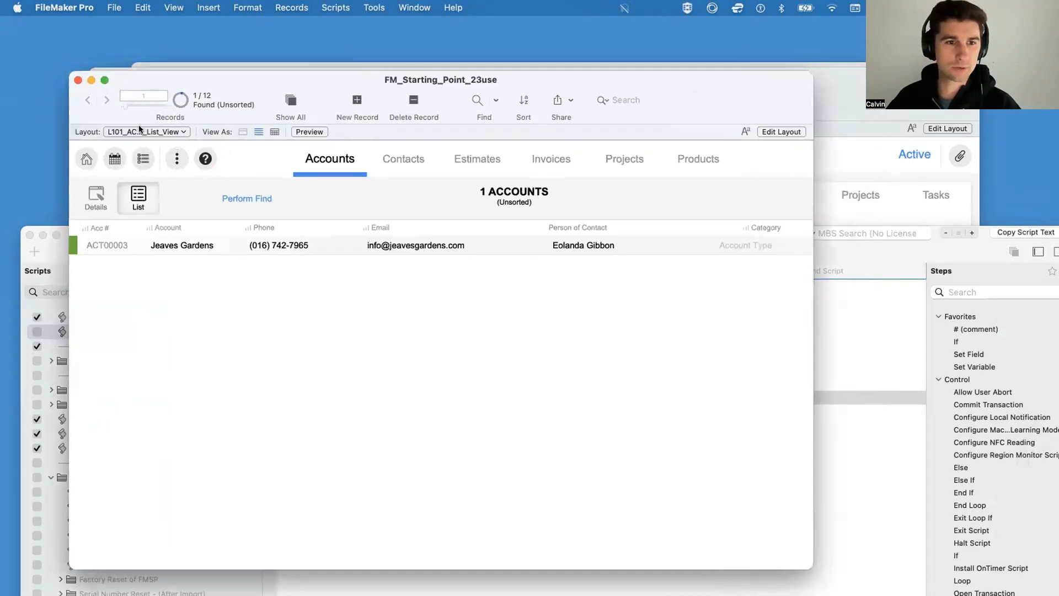
click(253, 199)
click(194, 246)
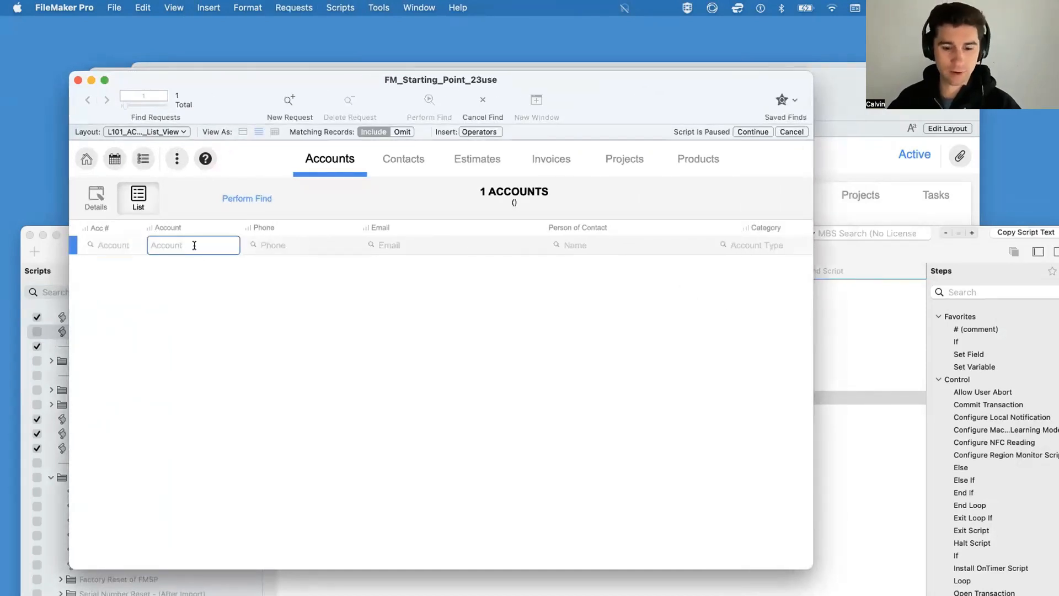
text(j)
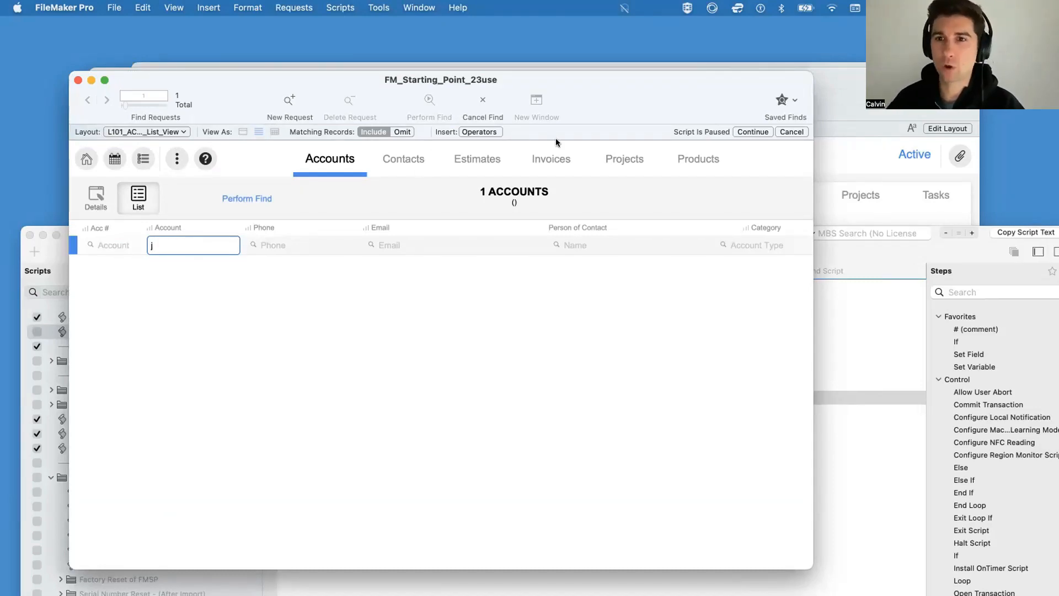
click(746, 132)
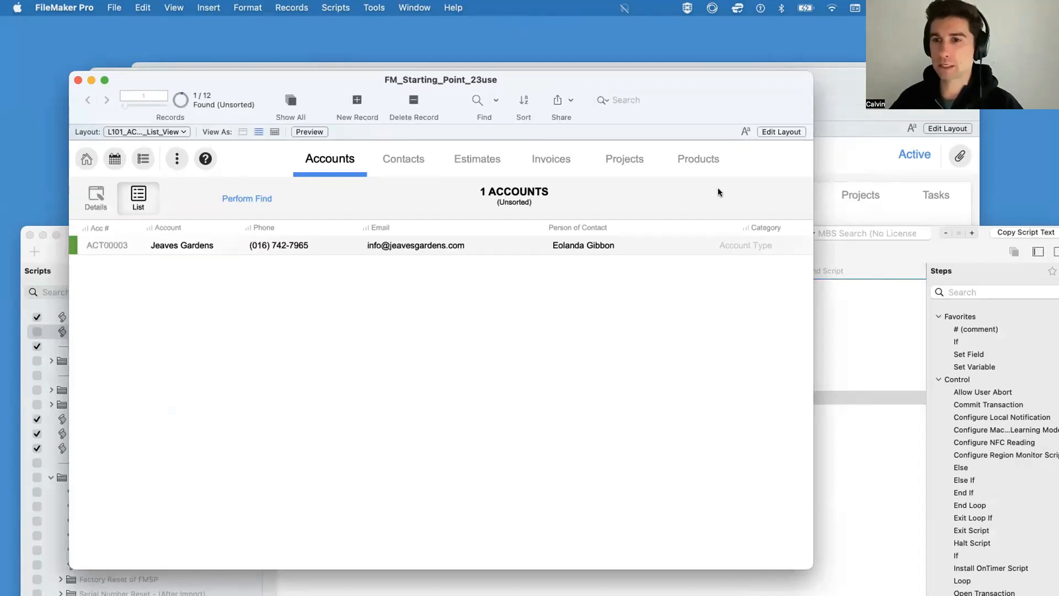
Step: Add the comment "Script settings." on line 3 of New Find Script, above the existing comment, and save the script
click(817, 250)
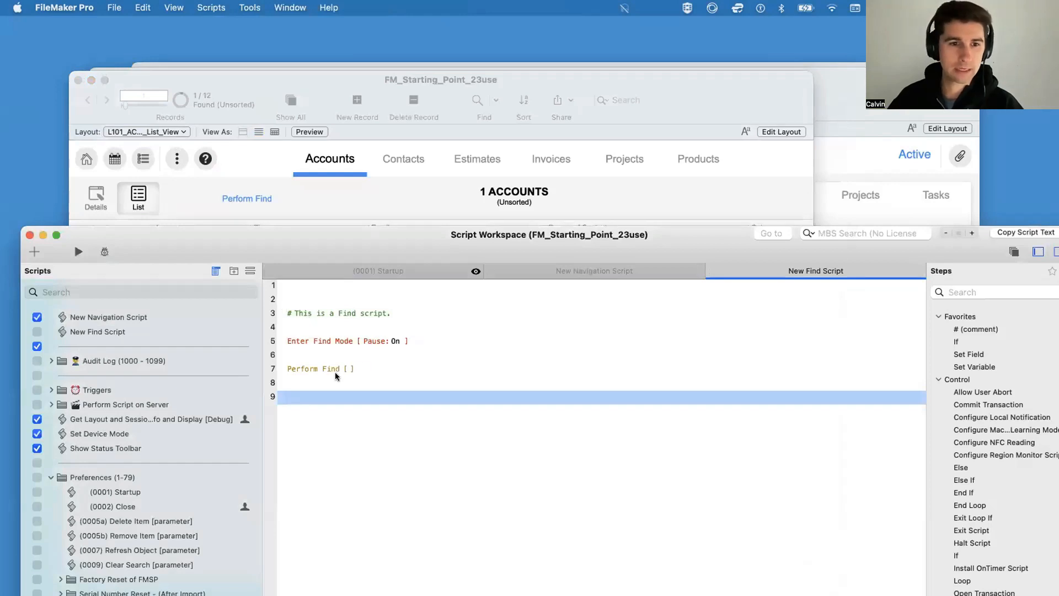
click(317, 291)
key(Return)
key(Return)
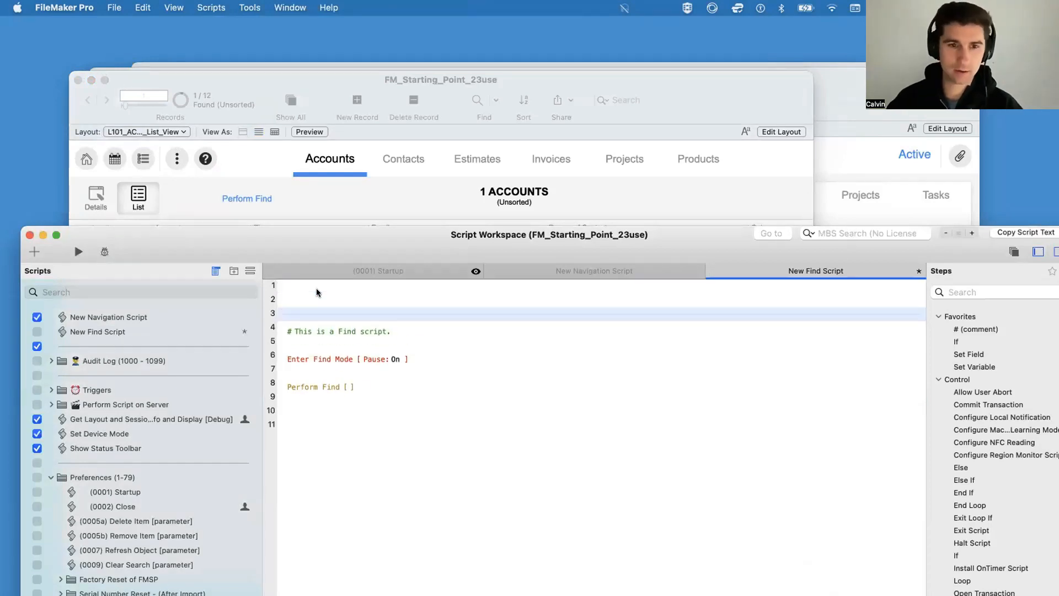
text(# Script)
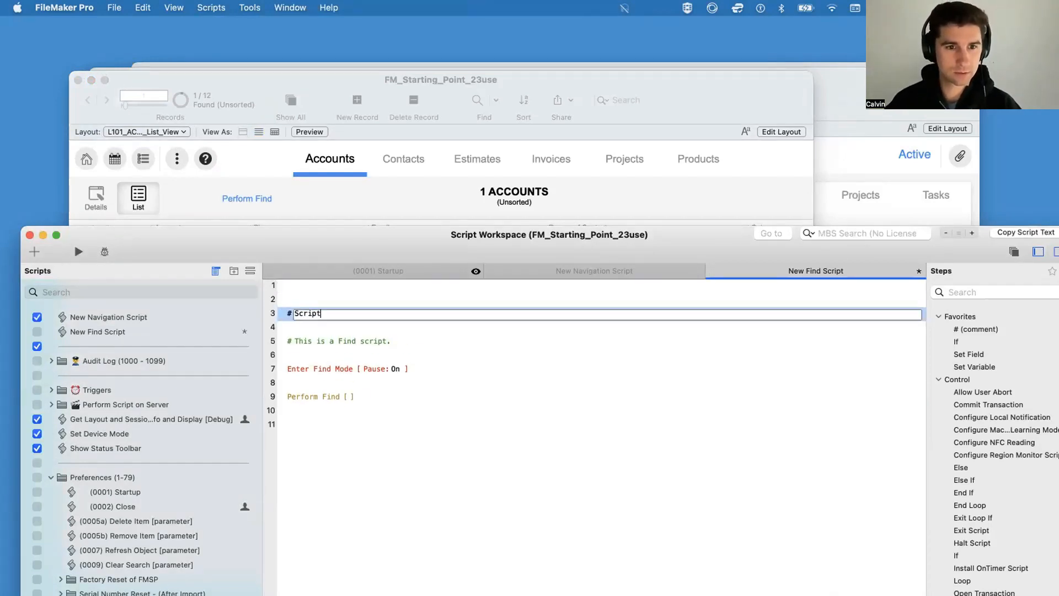
text( settings.)
key(Return)
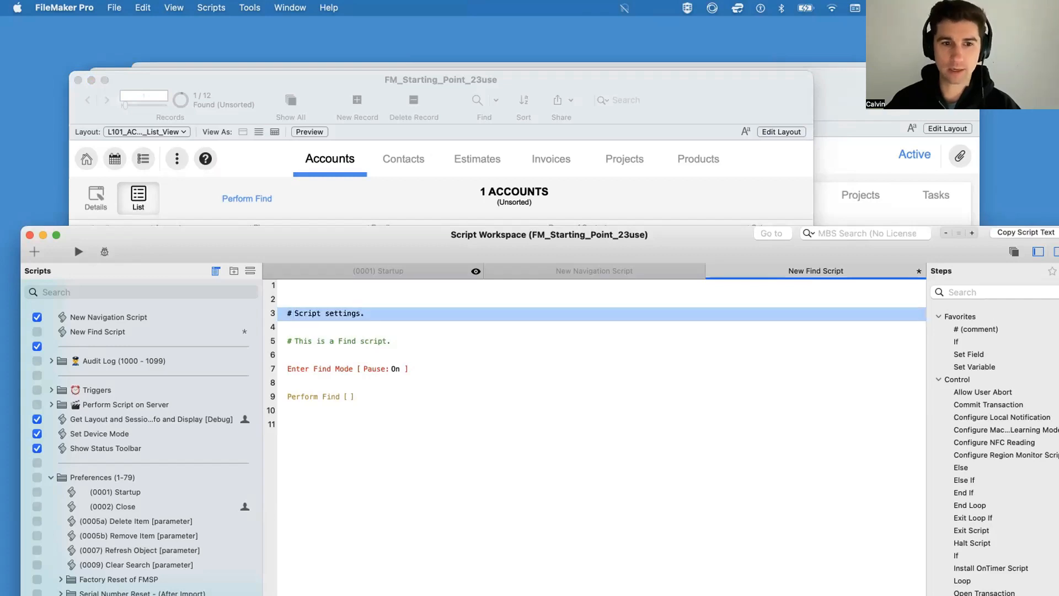
key(super+s)
Step: Add an Allow User Abort step set to Off below the "Script settings." comment, and save the script
text(al)
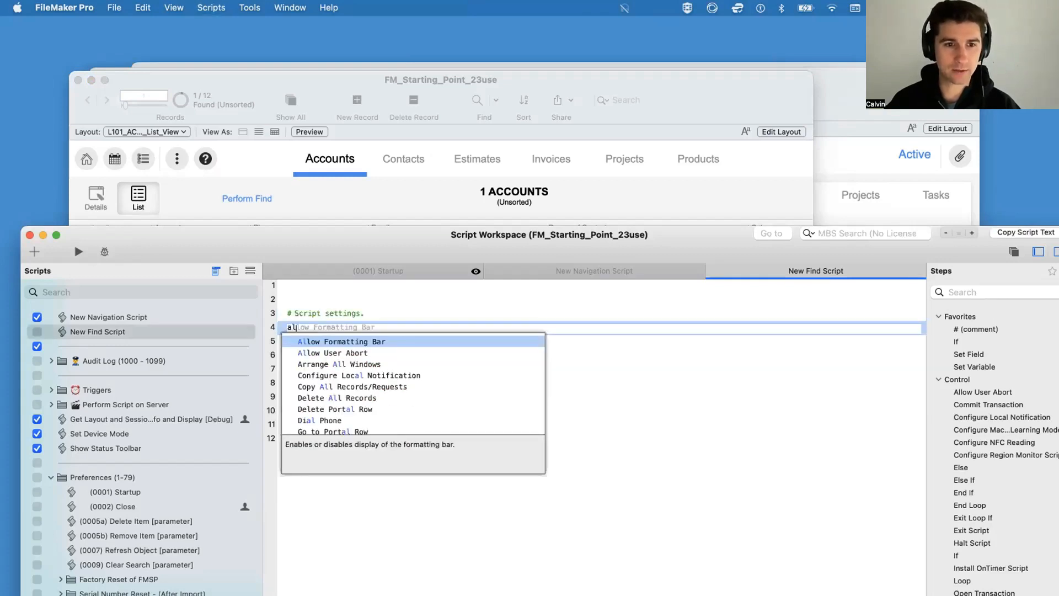
text(low user)
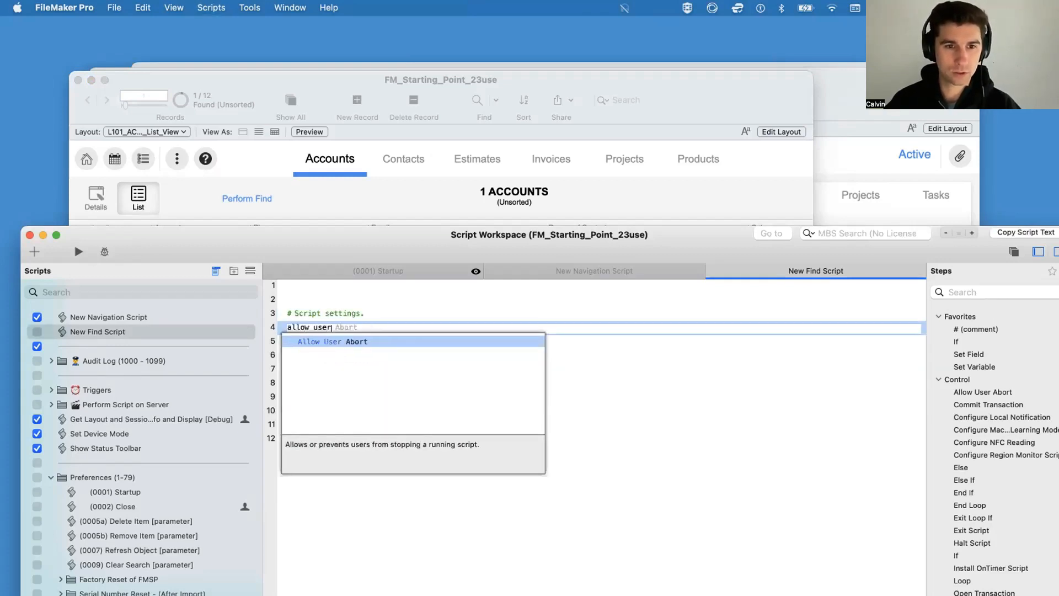
key(Return)
key(super+s)
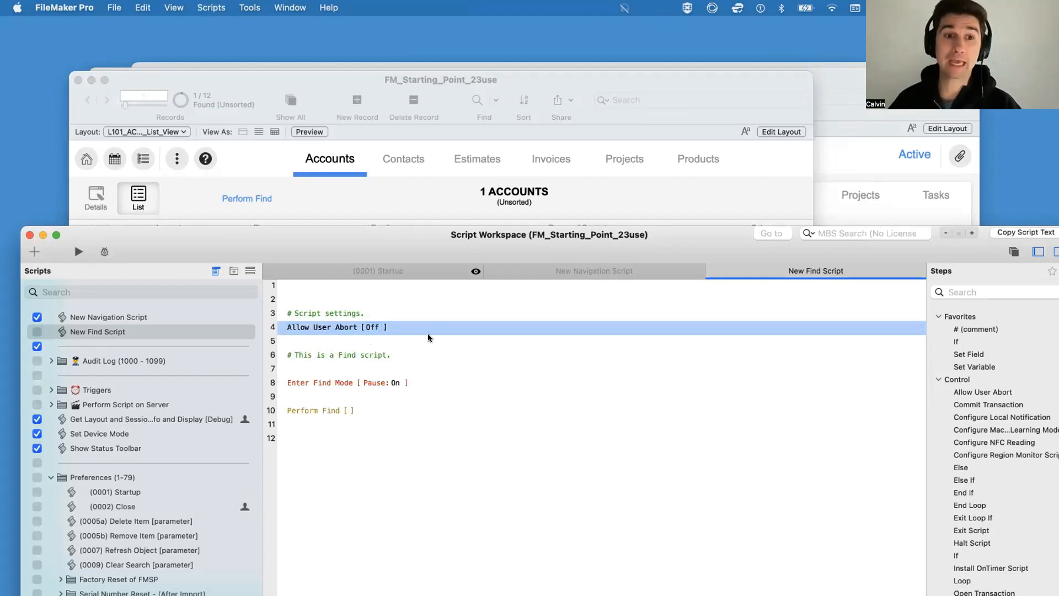
Step: Test Perform Find with user abort off, continuing the paused script without any find criteria
click(369, 194)
click(254, 197)
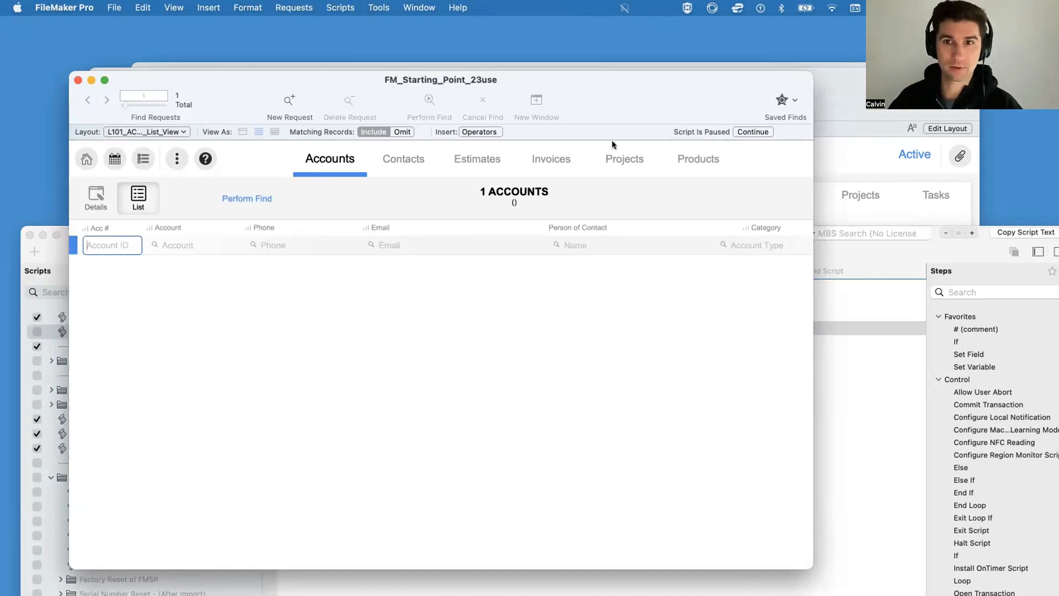
click(766, 131)
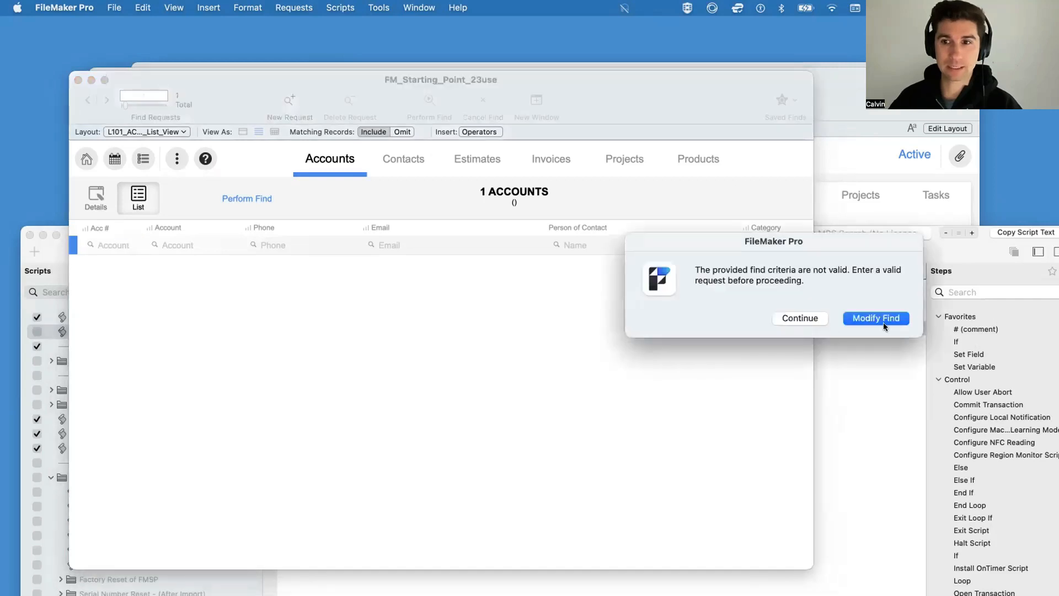
click(815, 319)
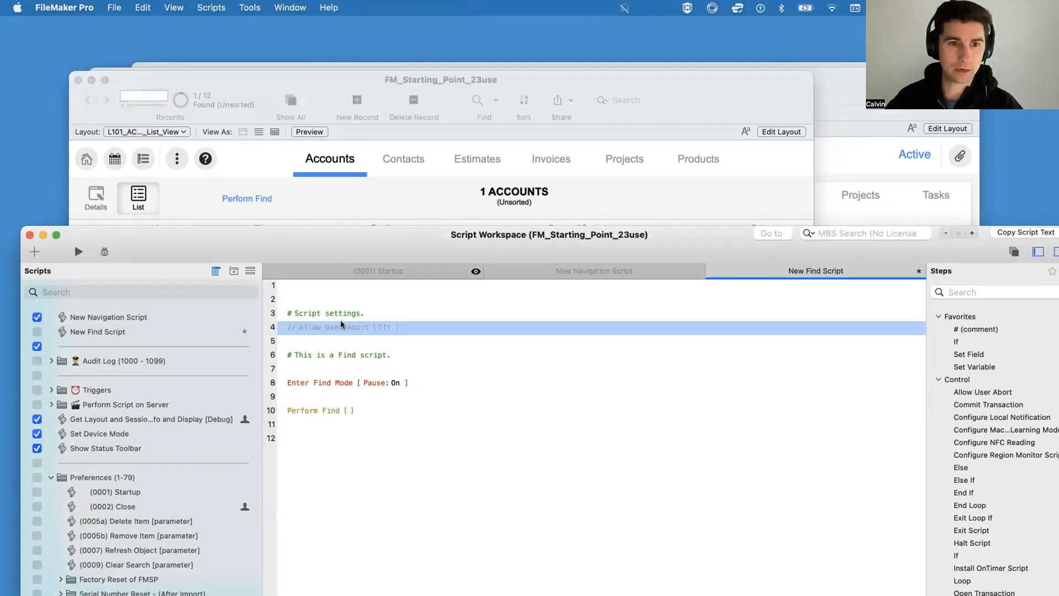
Step: Disable the Allow User Abort step on line 4 of New Find Script, and save the script
click(386, 183)
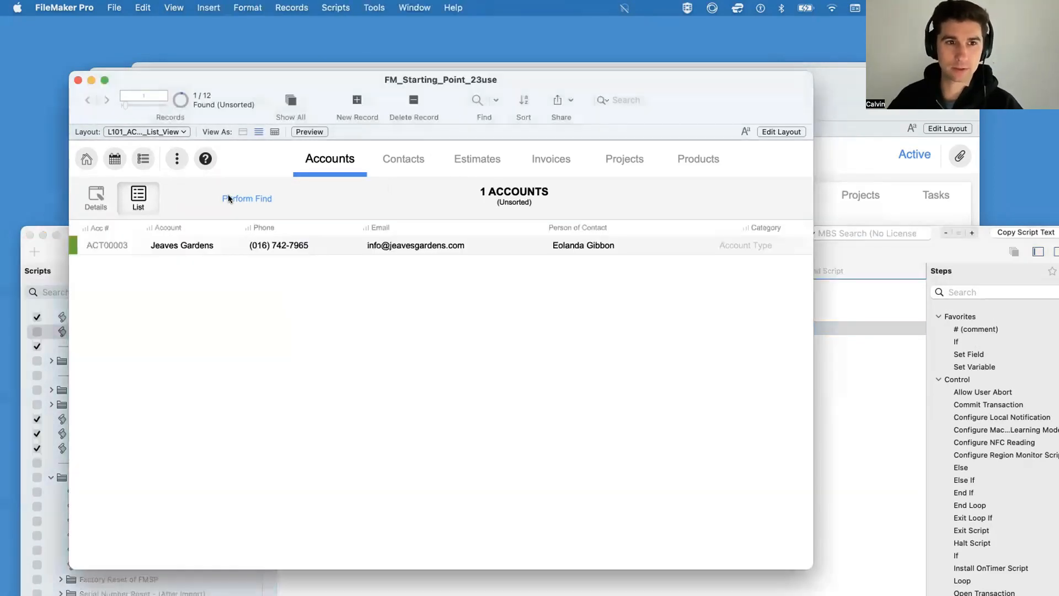
click(863, 370)
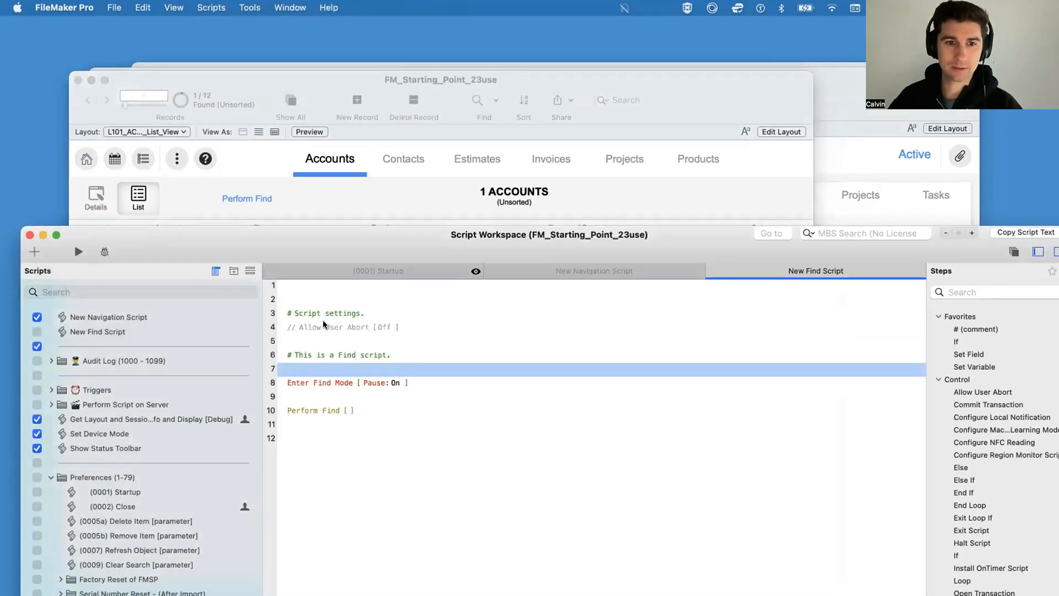
click(332, 321)
Step: Test Perform Find with the Allow User Abort step disabled, searching the Account field for "j"
click(322, 217)
click(258, 197)
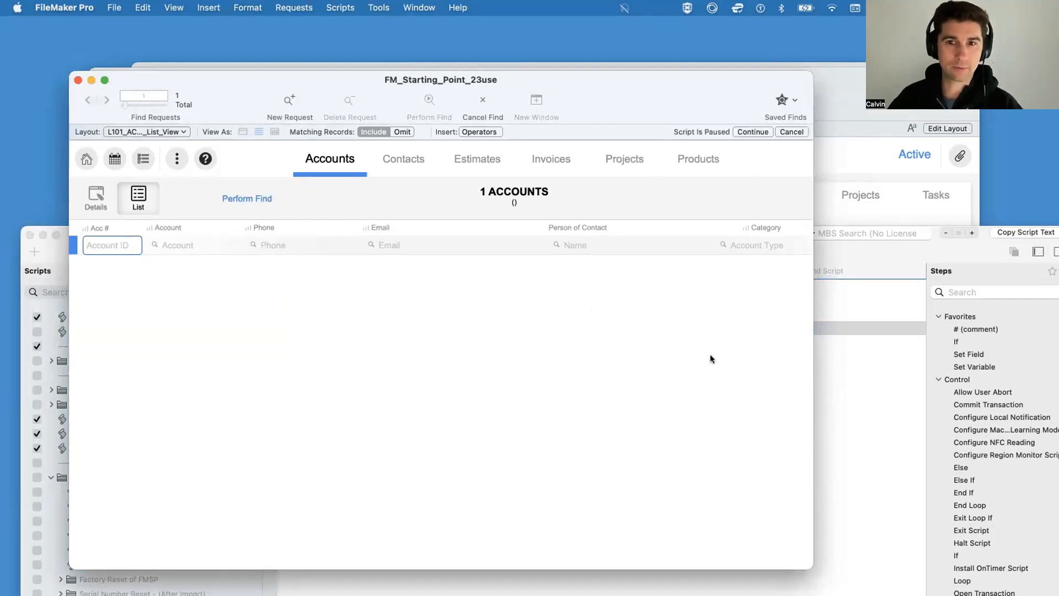
click(202, 251)
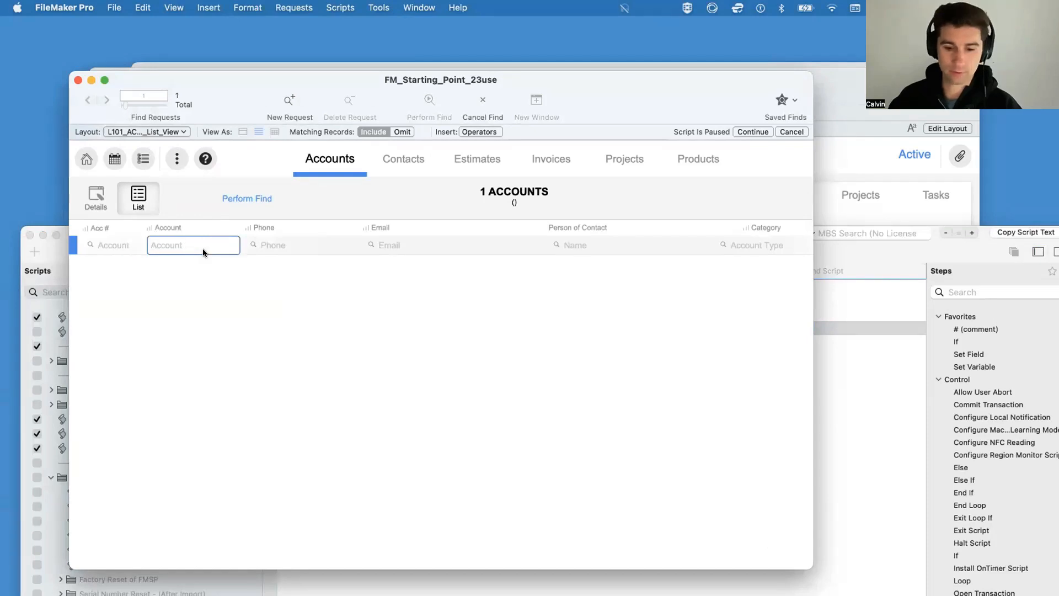
text(j)
key(Return)
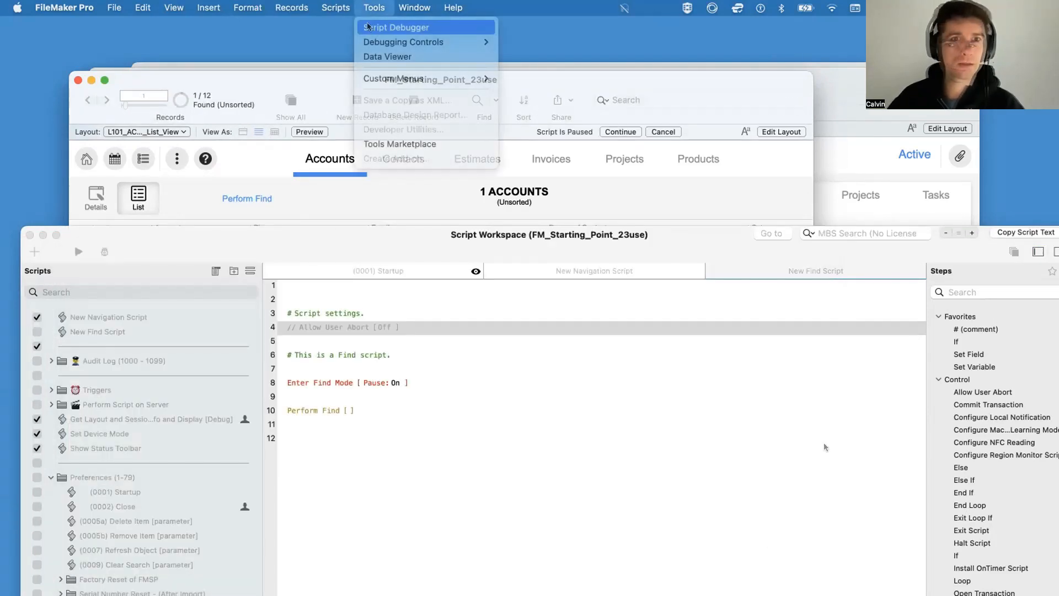
Step: Open the Script Debugger, halt the paused New Find Script, and close the debugger
click(368, 27)
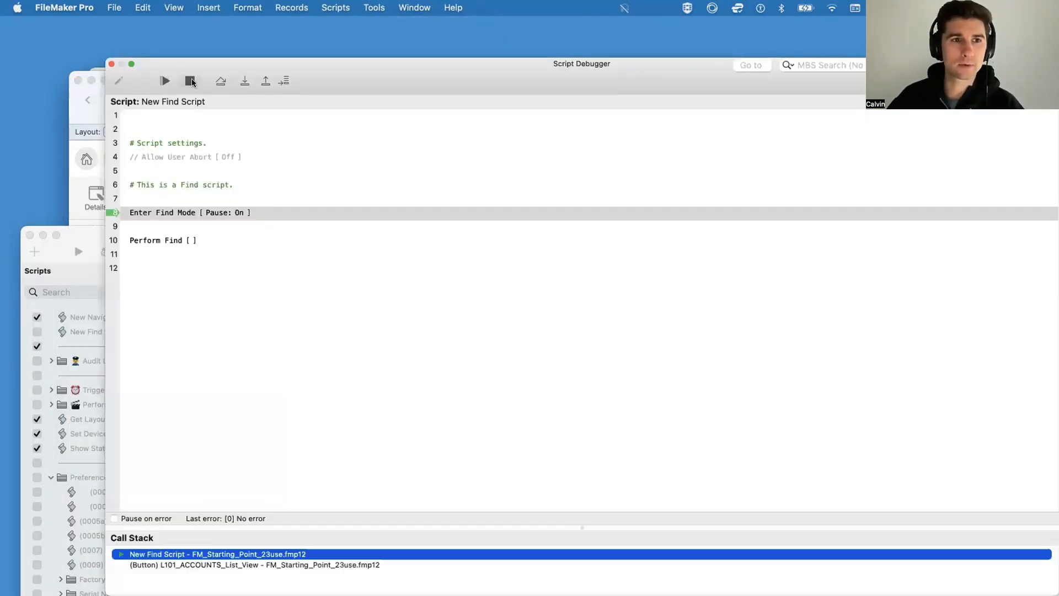
click(190, 82)
click(112, 64)
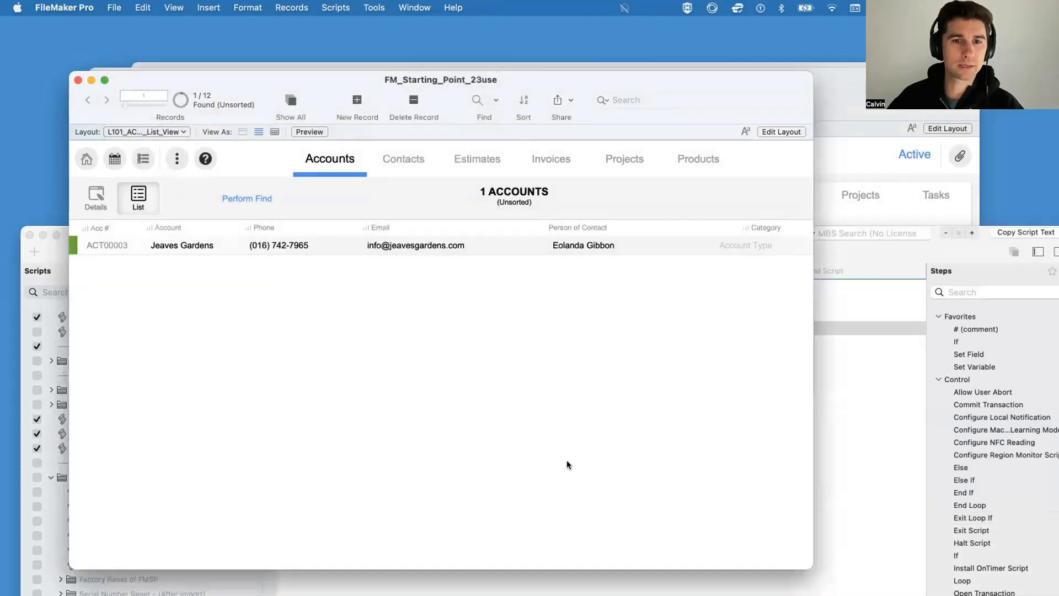
Step: Re-enable the Allow User Abort step on line 4 of New Find Script, and save the script
click(822, 463)
click(309, 328)
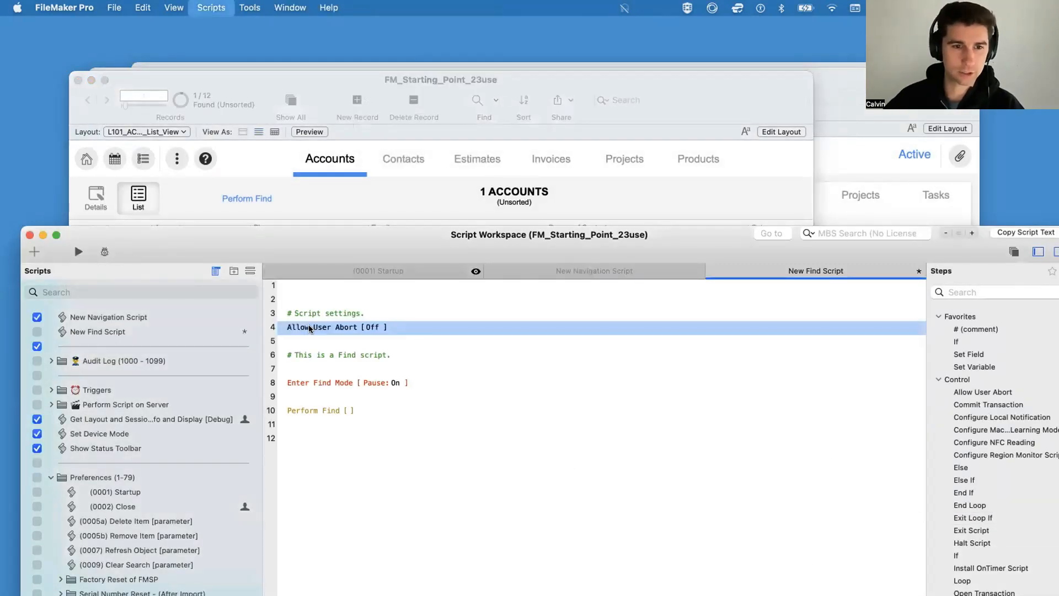
key(super+s)
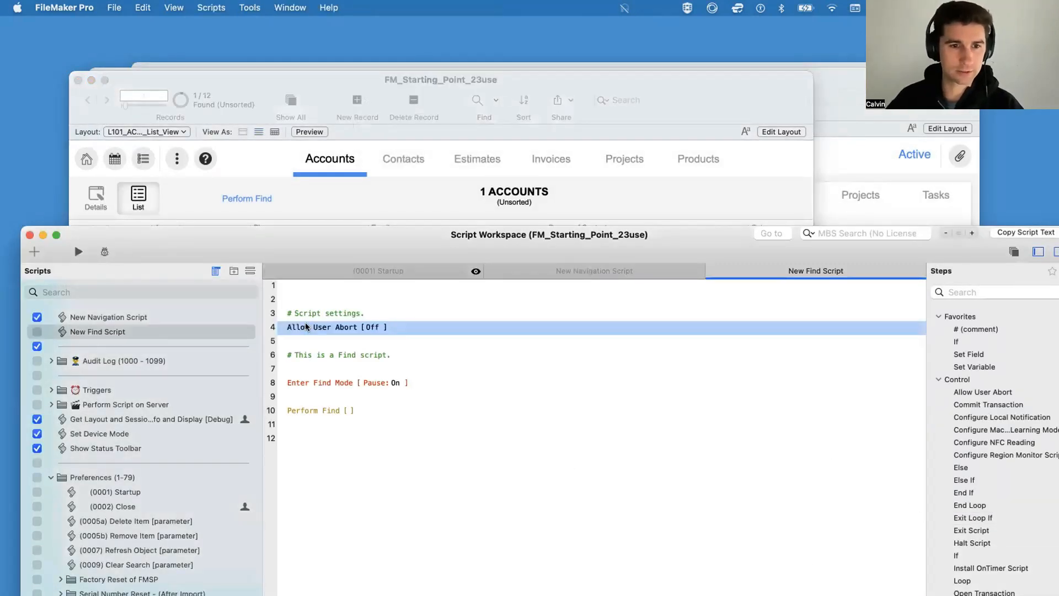
Step: Test Perform Find with user abort off, completing a search on the Account field
click(435, 213)
click(250, 200)
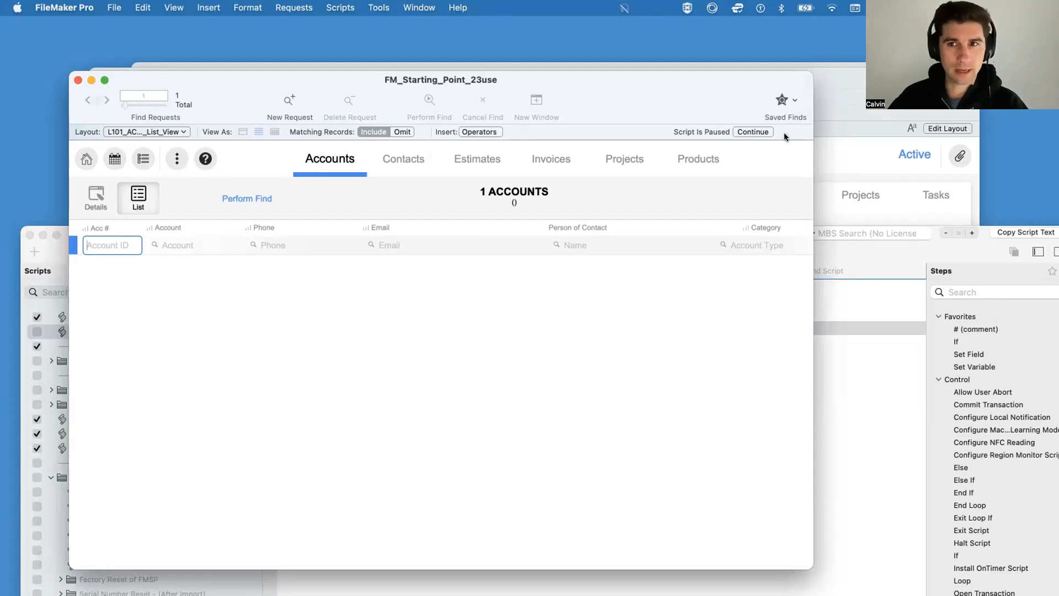
click(197, 245)
key(Return)
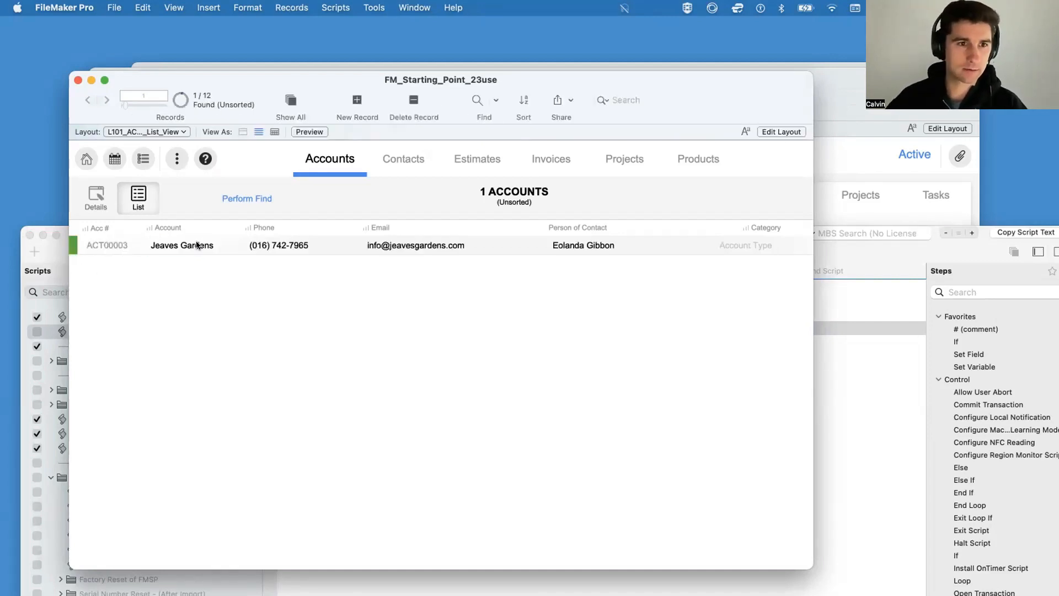
Step: Disable and save the Allow User Abort step, and test Perform Find with "z" as the Account, continuing past the no-match dialog
click(872, 393)
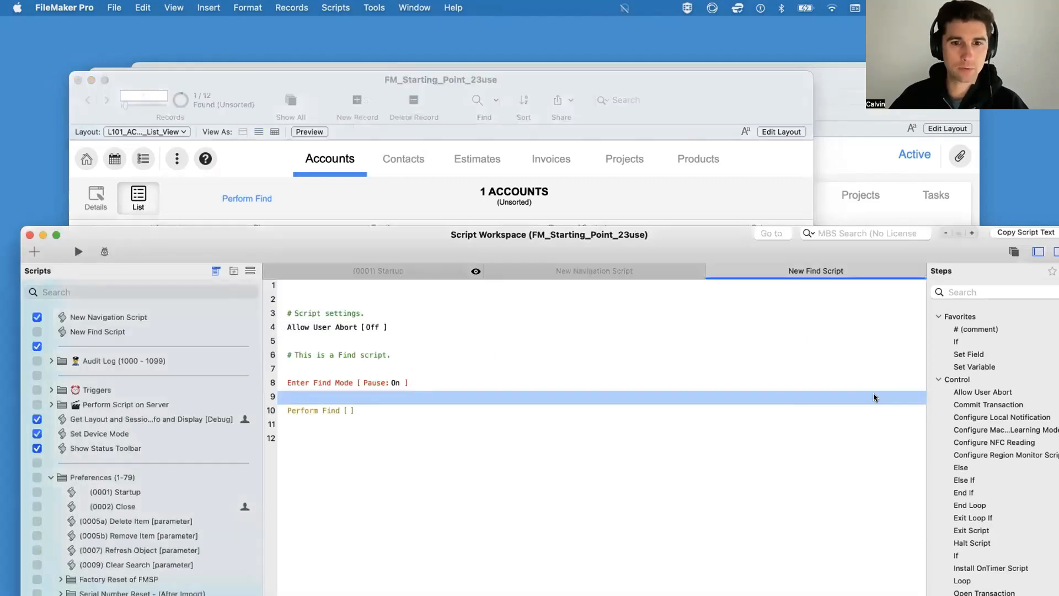
click(339, 327)
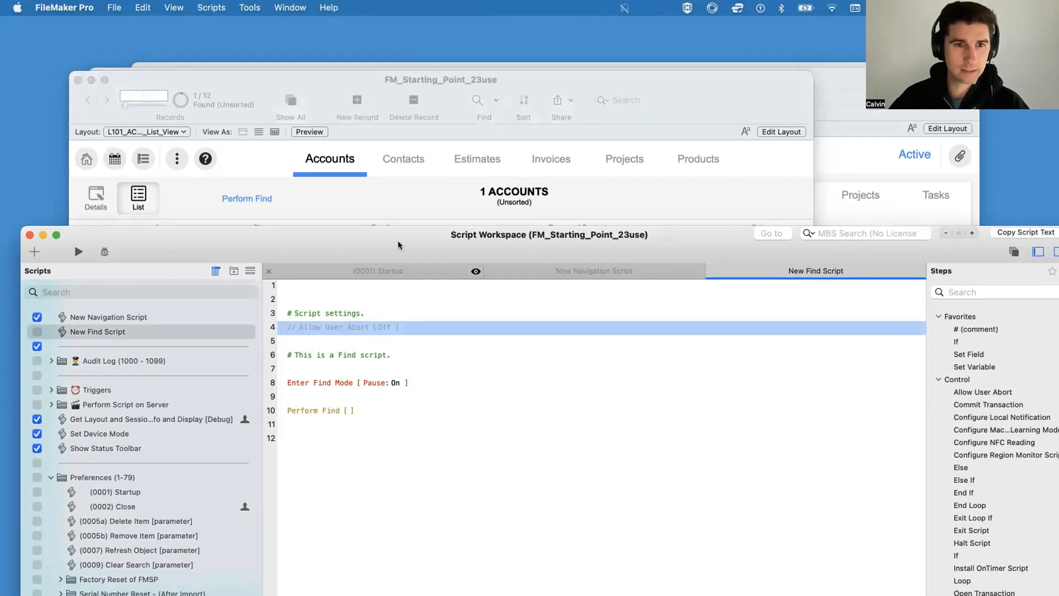
click(366, 179)
click(251, 198)
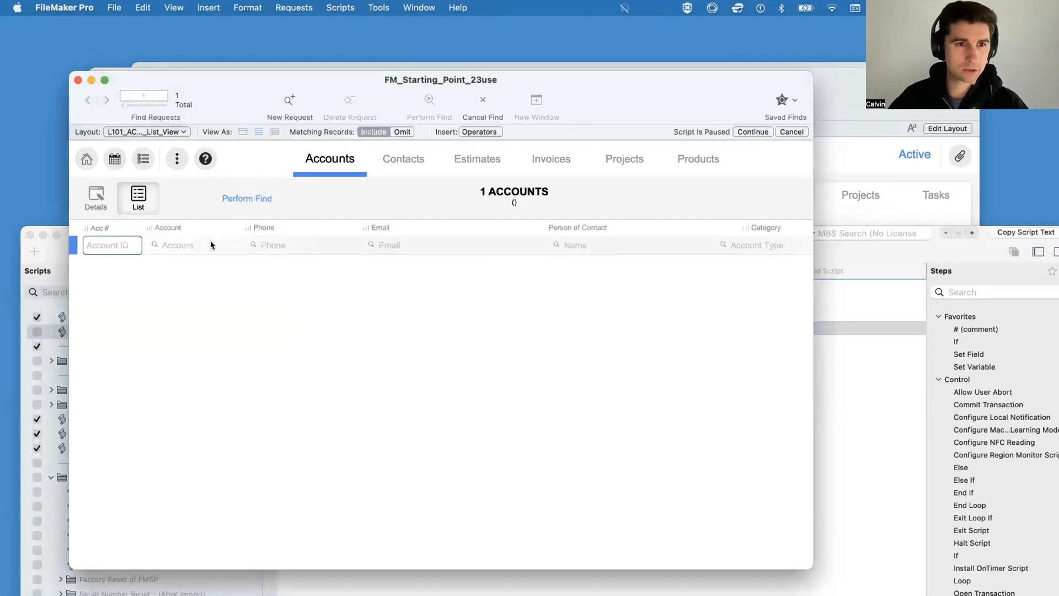
click(205, 243)
text(z)
key(Return)
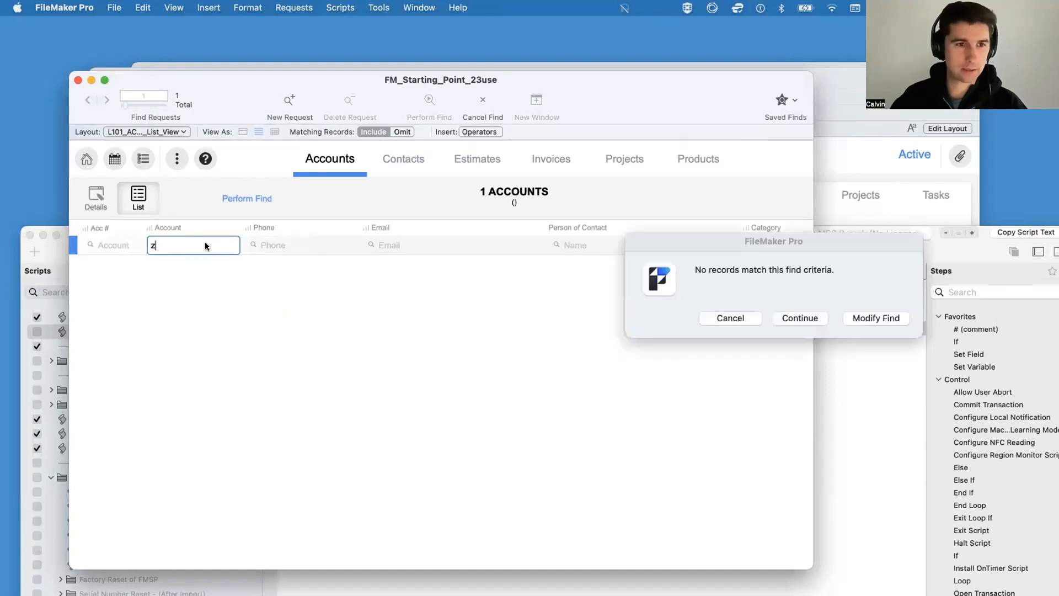
drag(752, 247, 378, 241)
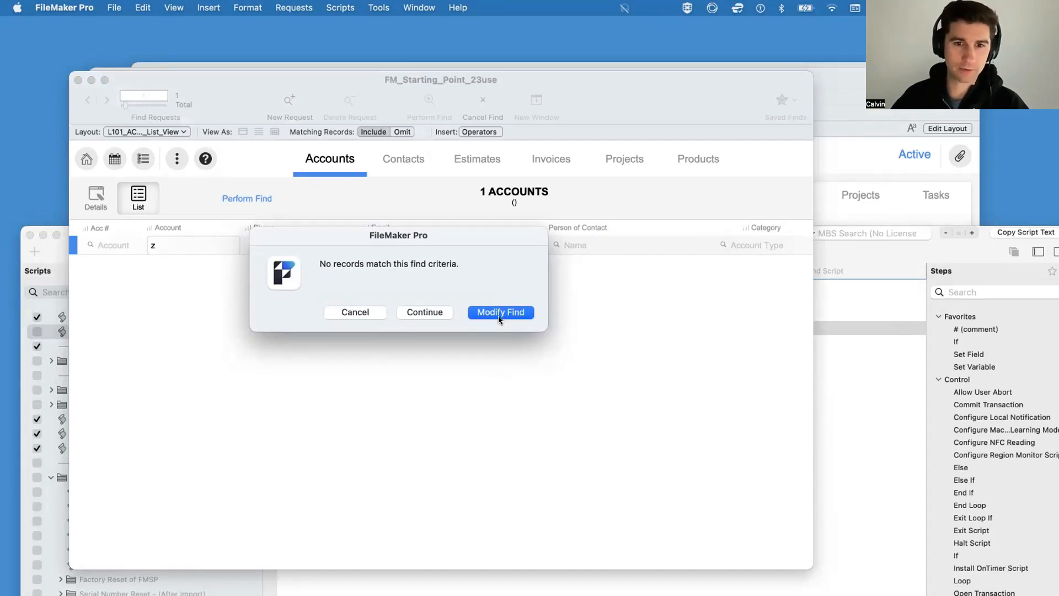
click(419, 313)
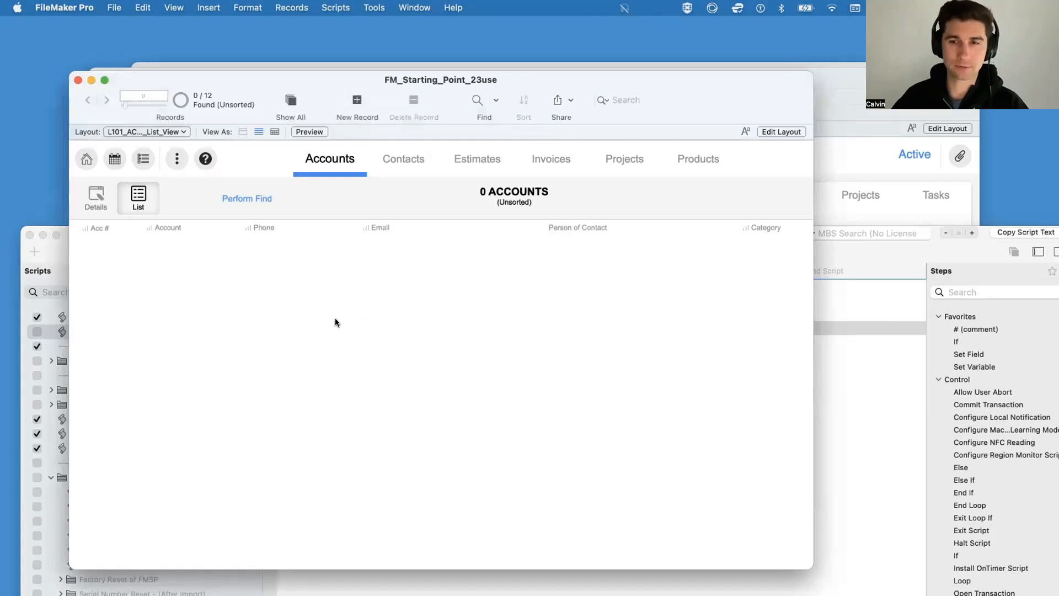
Step: Repeat Perform Find with "z" in the Account field, cancelling at the no-match dialog
click(227, 197)
click(194, 245)
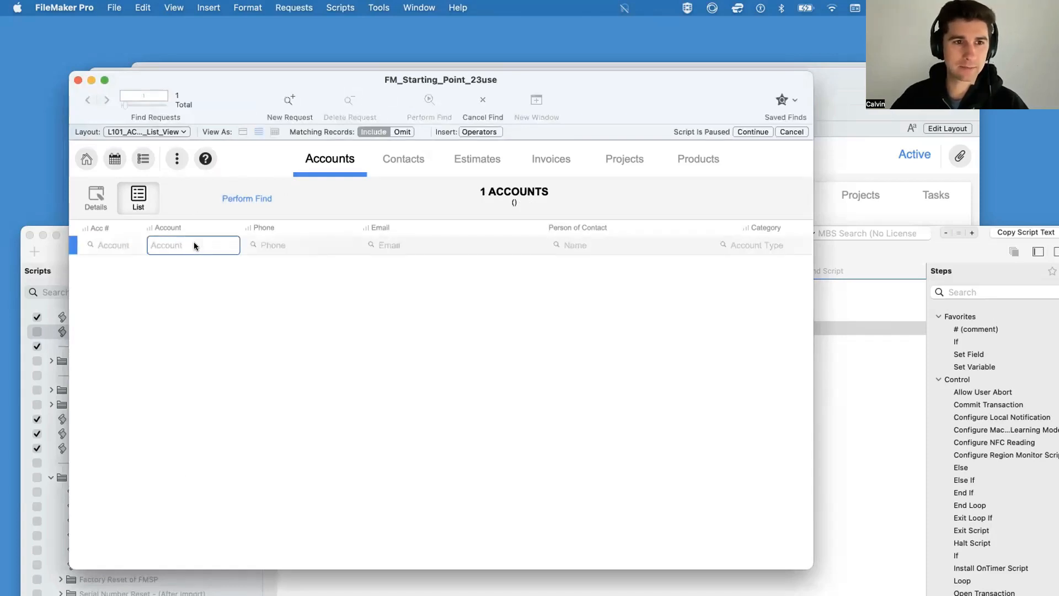
text(z)
key(Return)
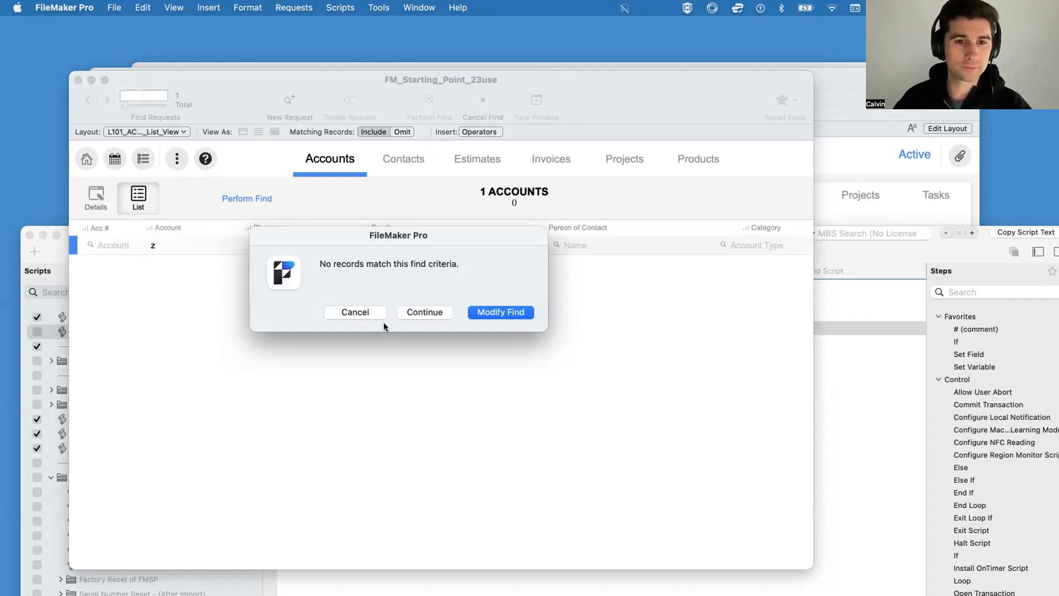
click(356, 312)
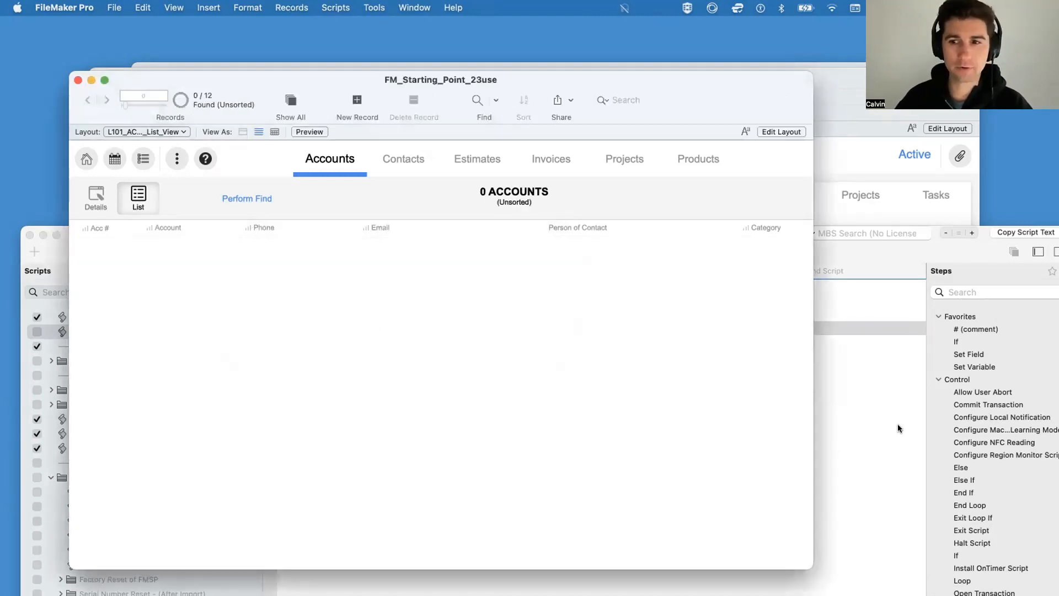
Step: Re-enable Allow User Abort on line 4, add a Set Error Capture step set to On below it, and save the script
click(898, 428)
click(305, 326)
key(super+slash)
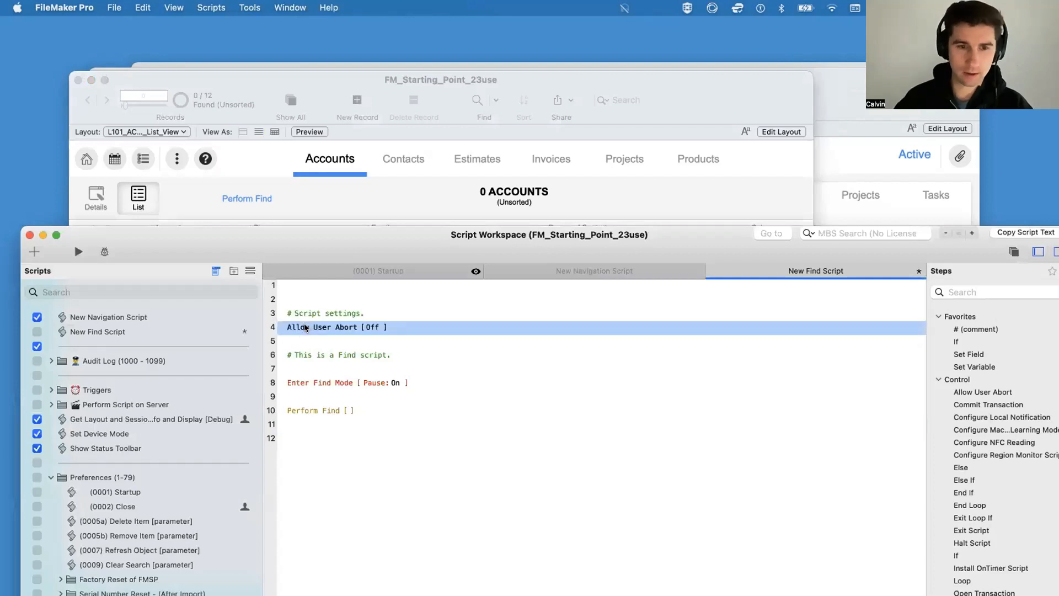
key(Return)
text(set erro)
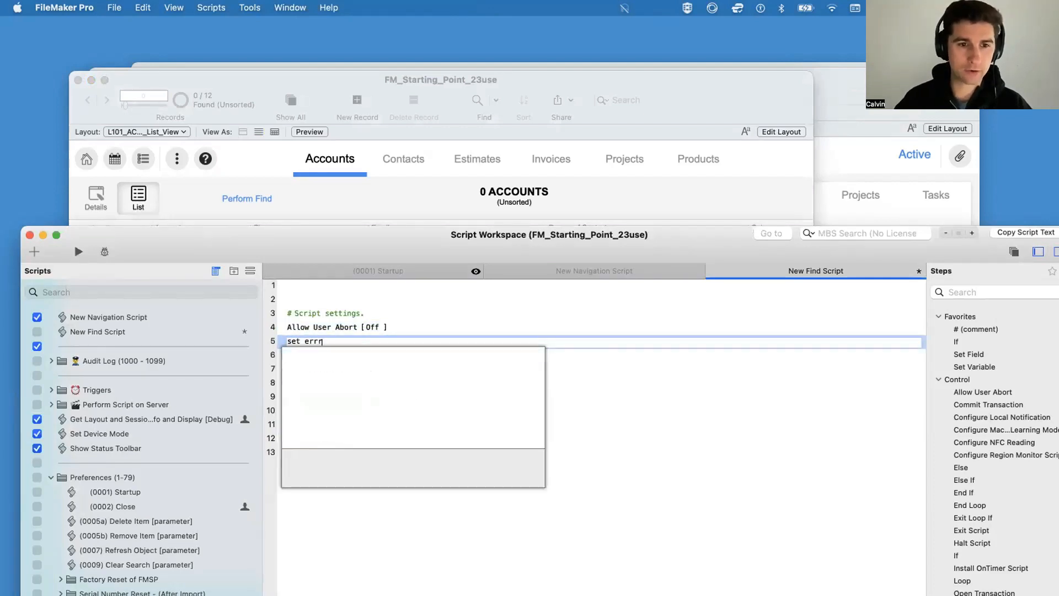
text(r)
key(Return)
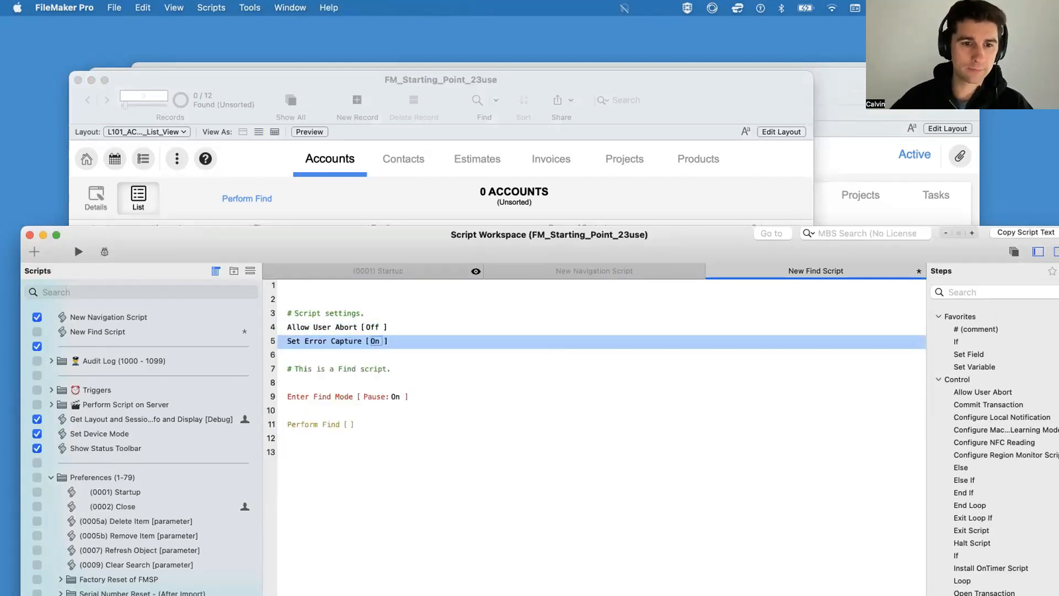
Step: Test Perform Find with error capture on, searching the Account field for "x"
click(273, 222)
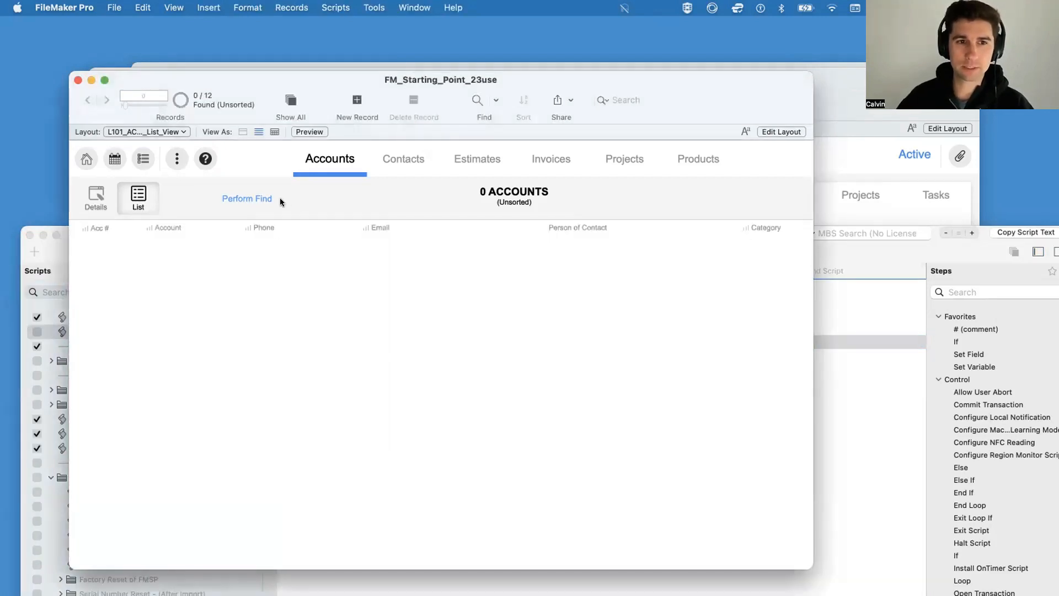
click(249, 200)
click(179, 242)
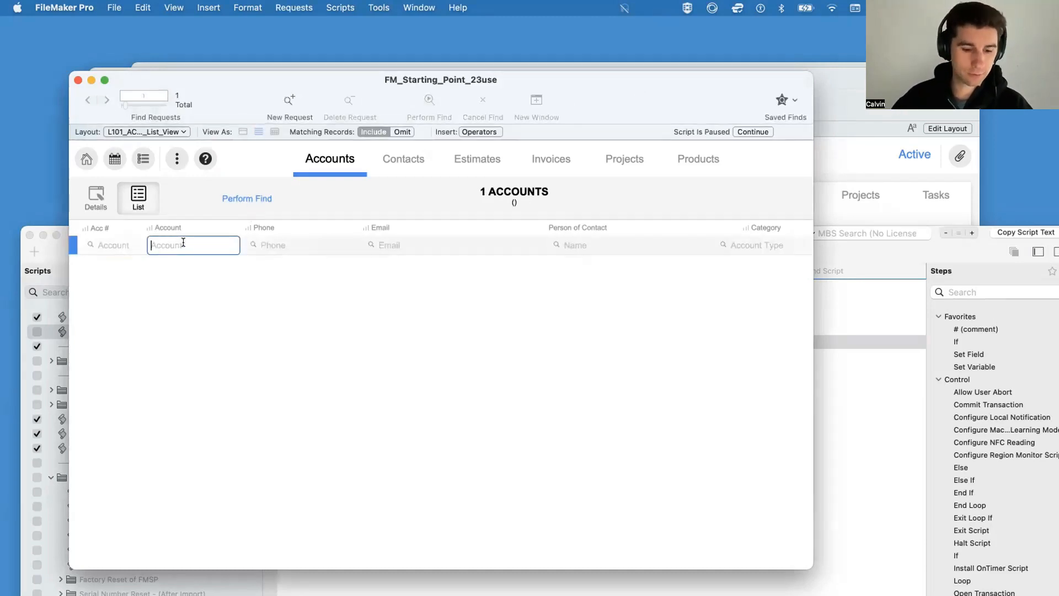
text(x)
key(Return)
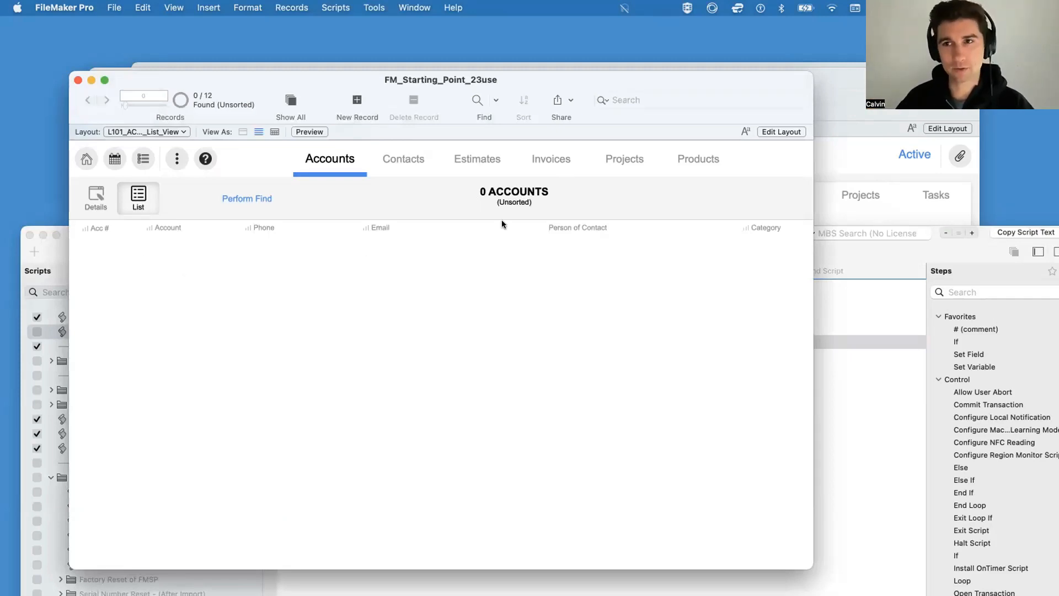
click(841, 463)
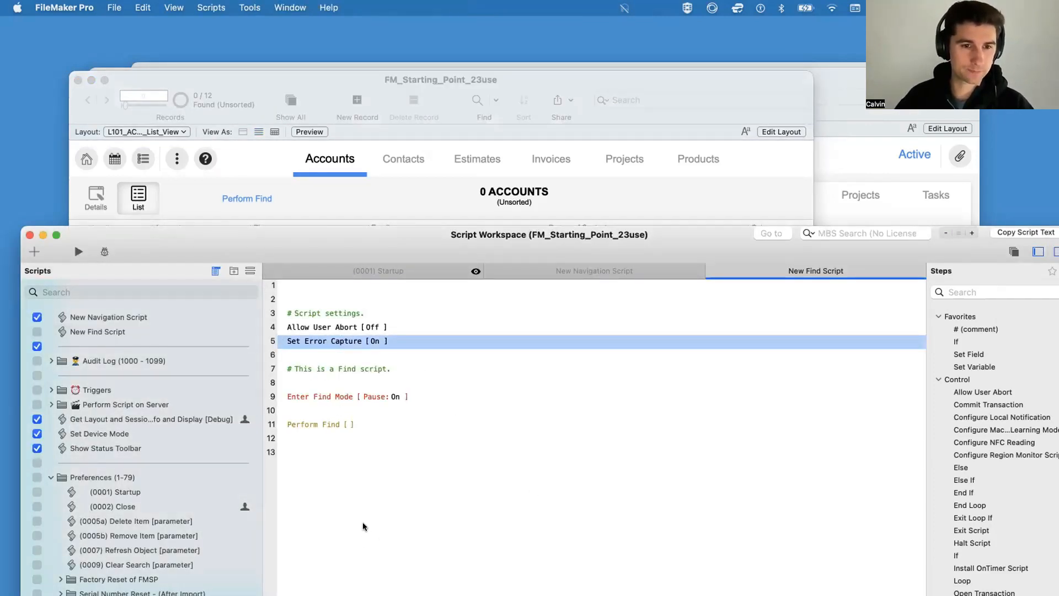
drag(298, 225, 298, 168)
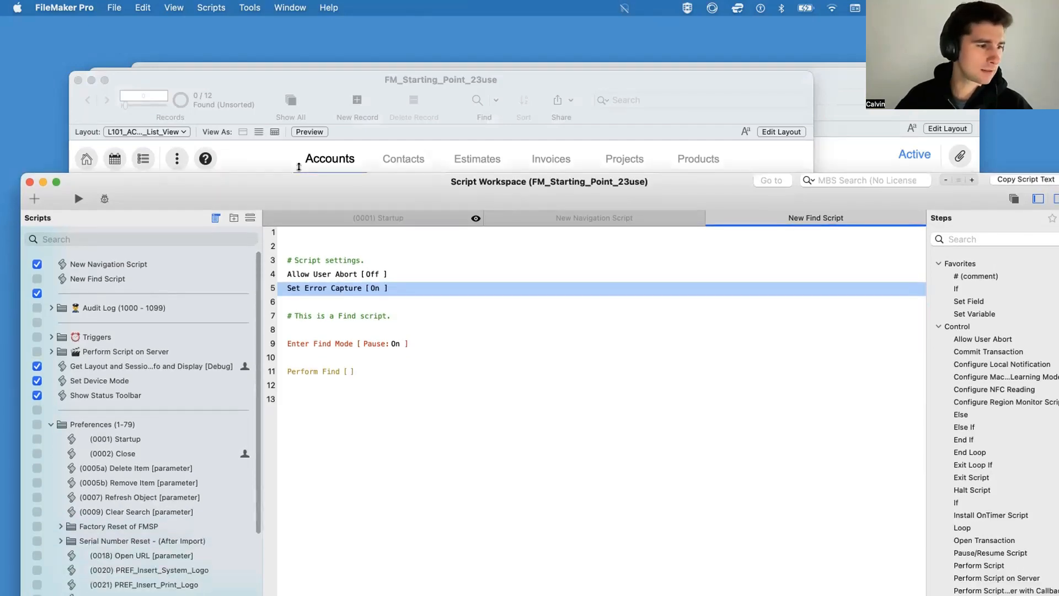
double_click(298, 167)
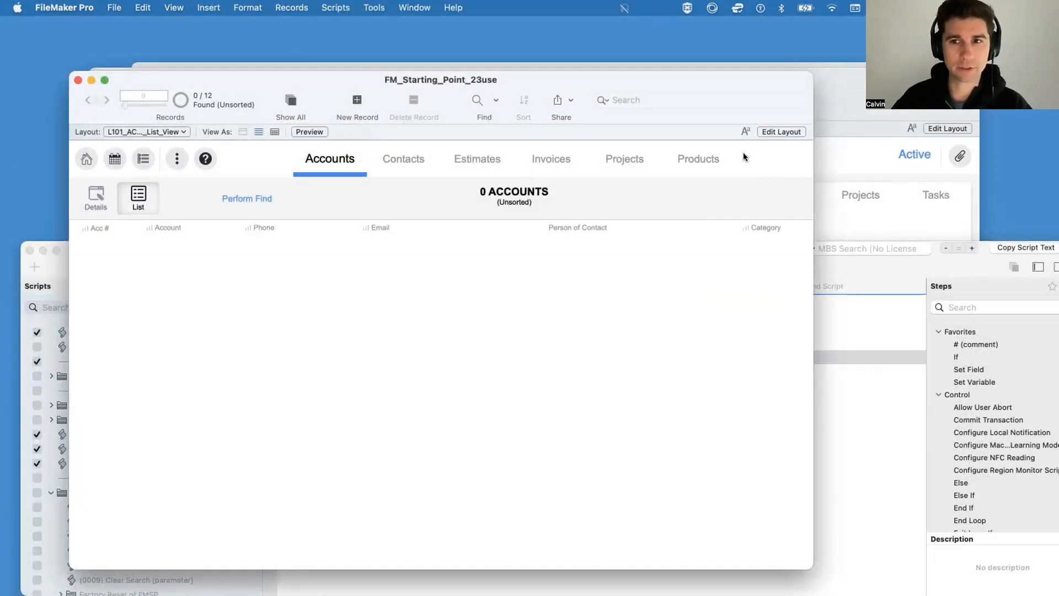
Step: Start a manual find on the Accounts list, choosing Company as the Category criterion and clearing it
click(476, 101)
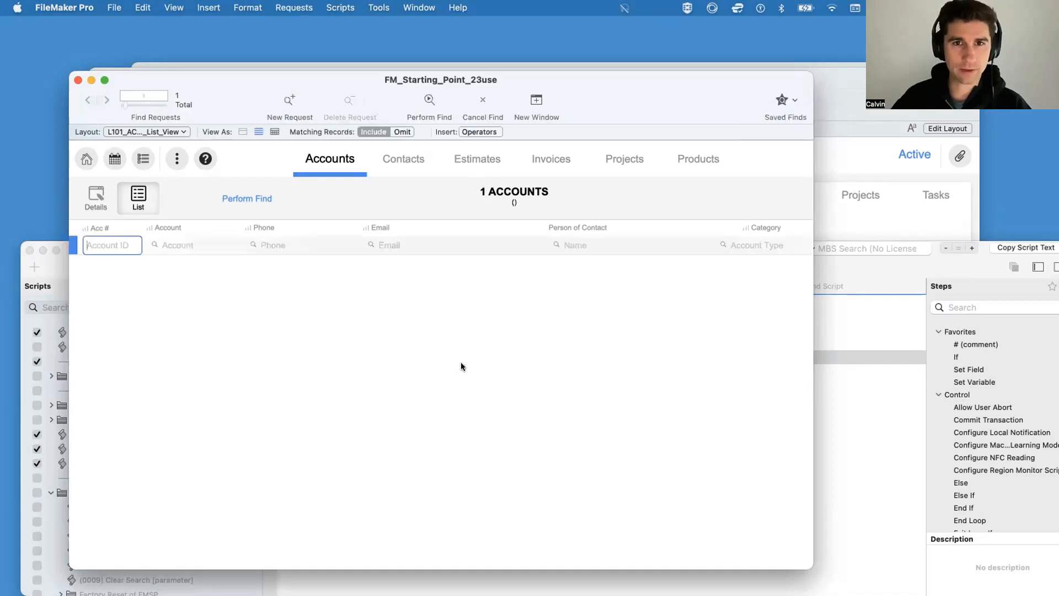
click(756, 245)
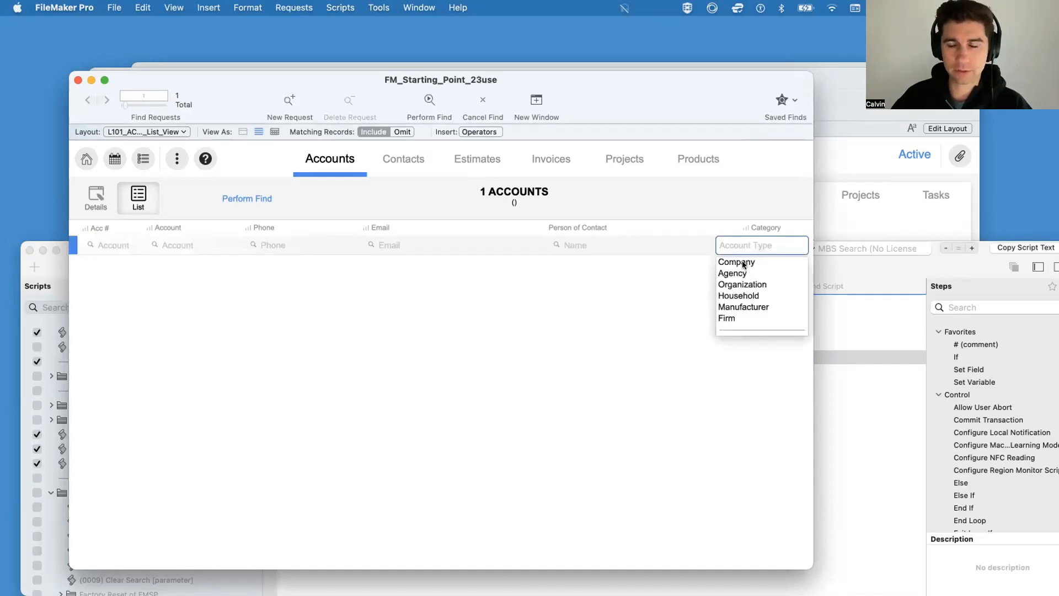
key(Escape)
key(Tab)
click(617, 372)
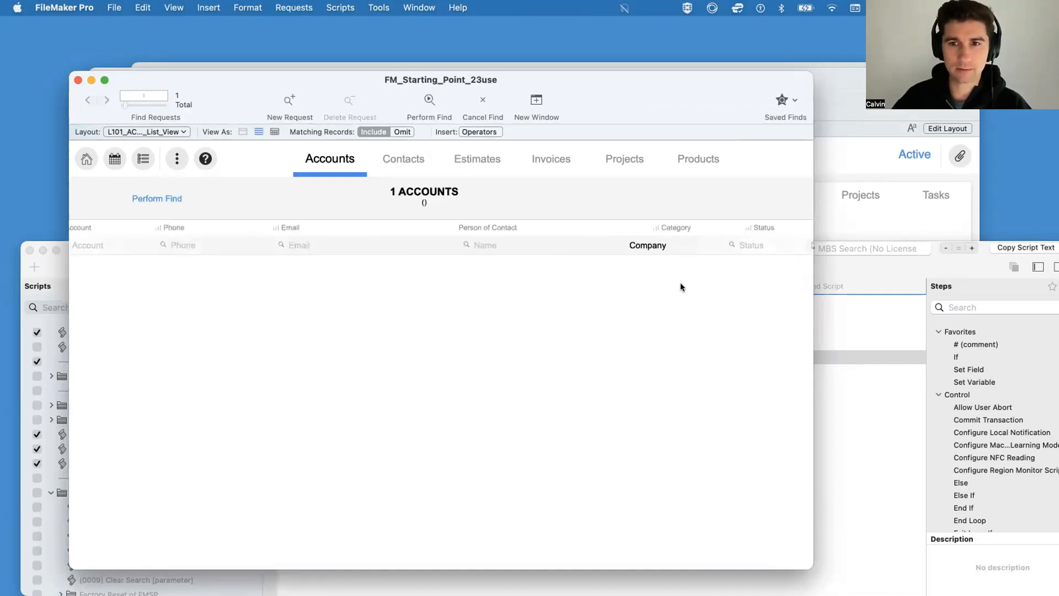
scroll(726, 261, right, 2)
click(597, 246)
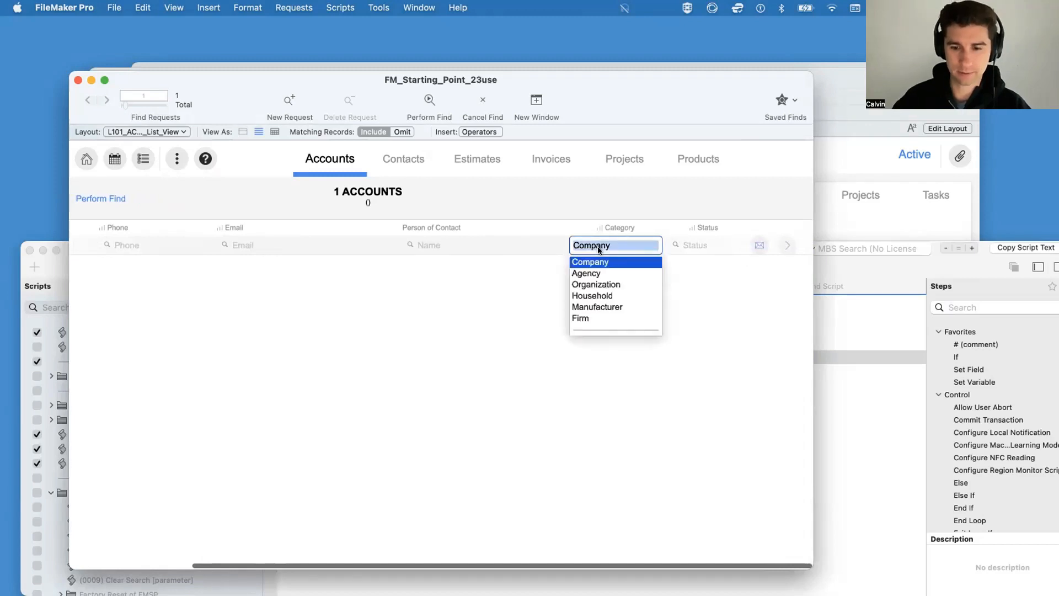
key(BackSpace)
Step: Find the accounts whose Status is Active, and look across the found records' columns
click(702, 245)
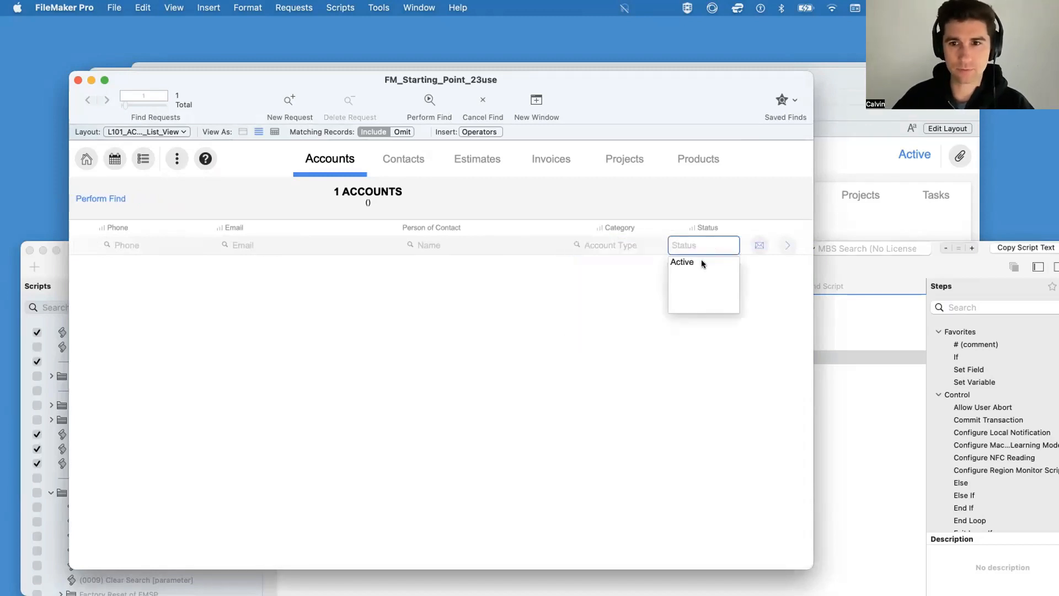
key(Tab)
scroll(583, 355, right, 3)
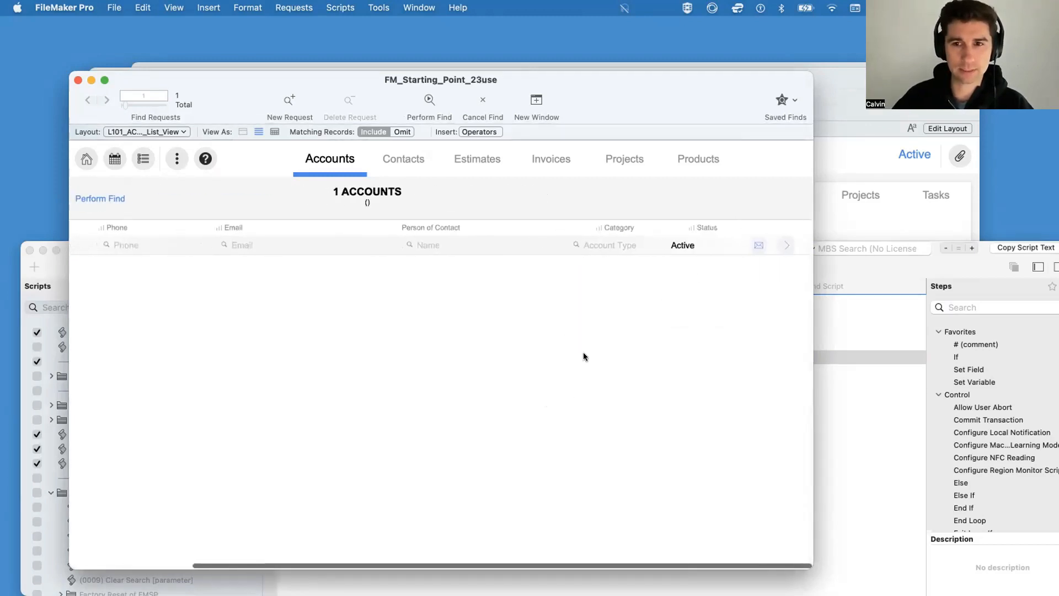
key(Return)
scroll(365, 311, left, 5)
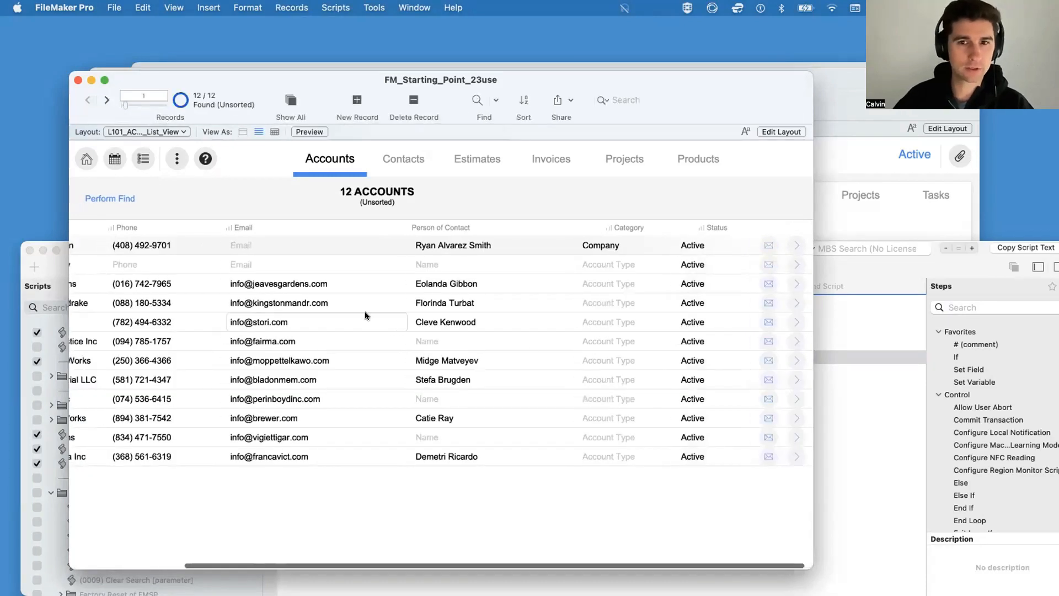
scroll(538, 282, right, 5)
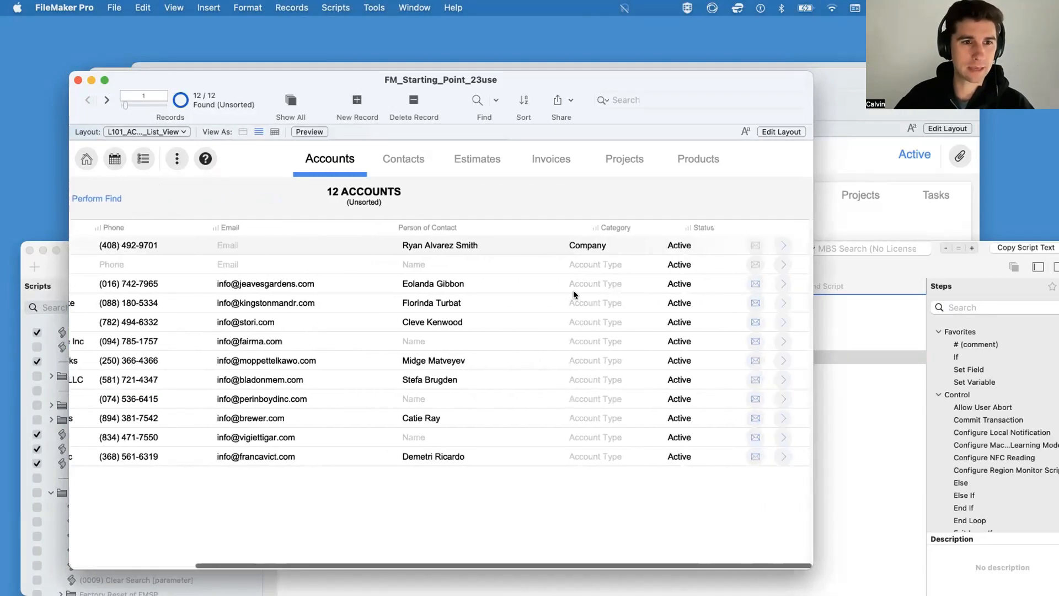
Step: Set the Status of the New Company and Jeaves Gardens accounts to Inactive and commit the changes
click(703, 263)
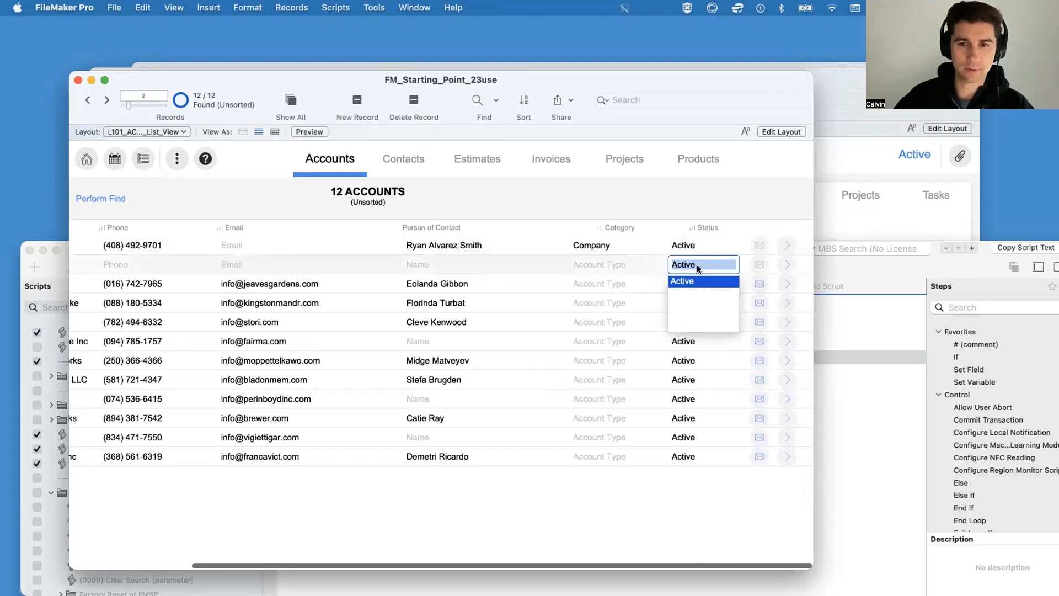
key(BackSpace)
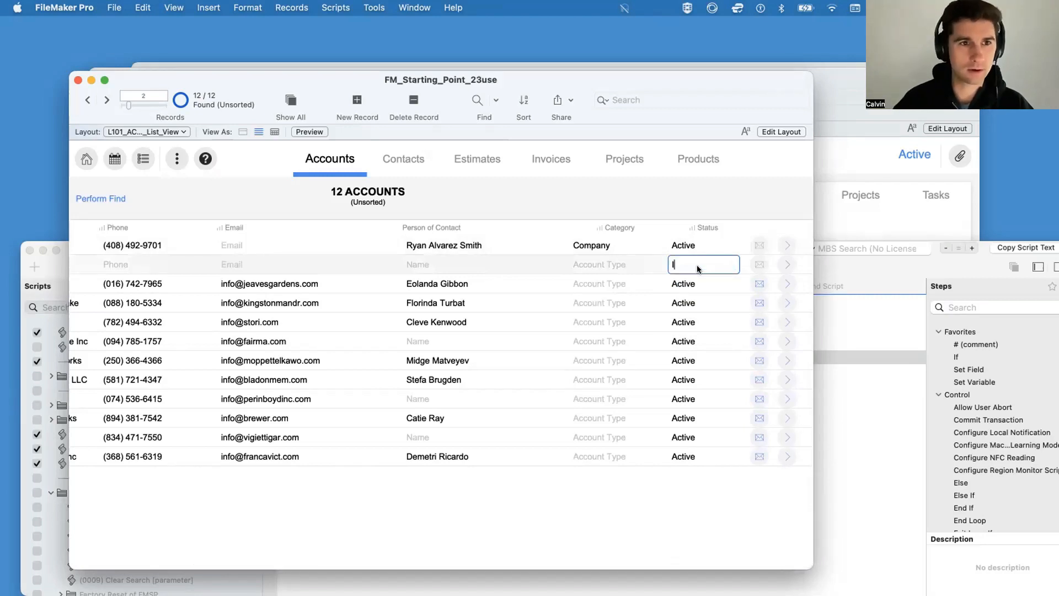
text(Inact)
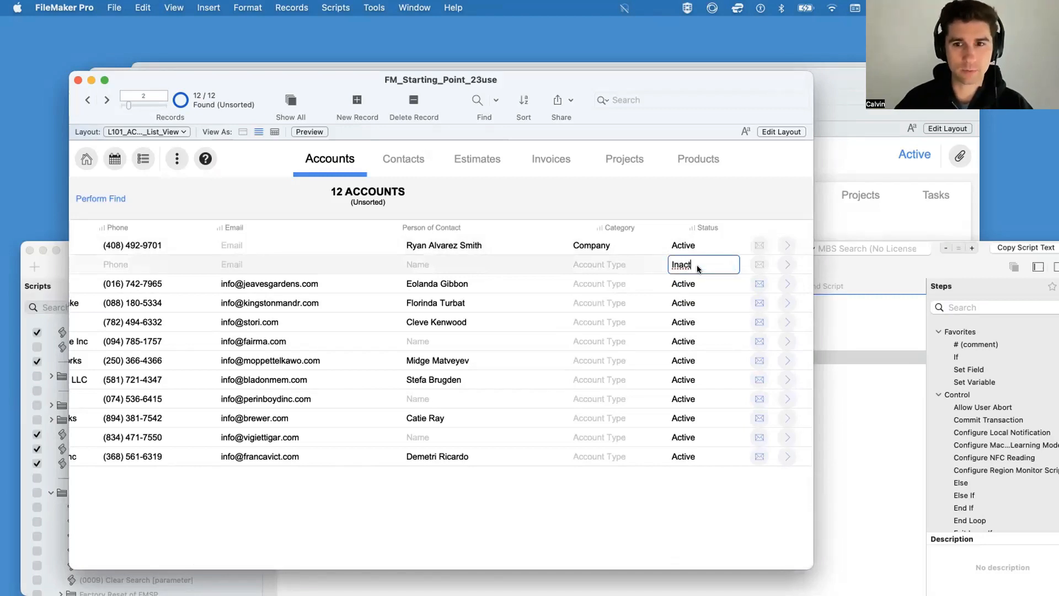
text(ive)
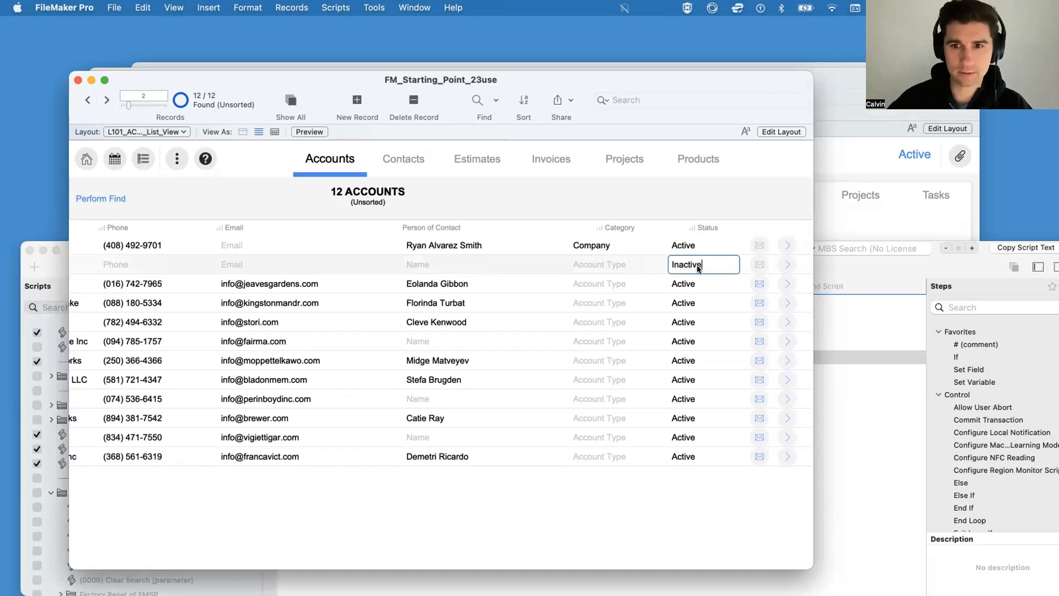
click(696, 282)
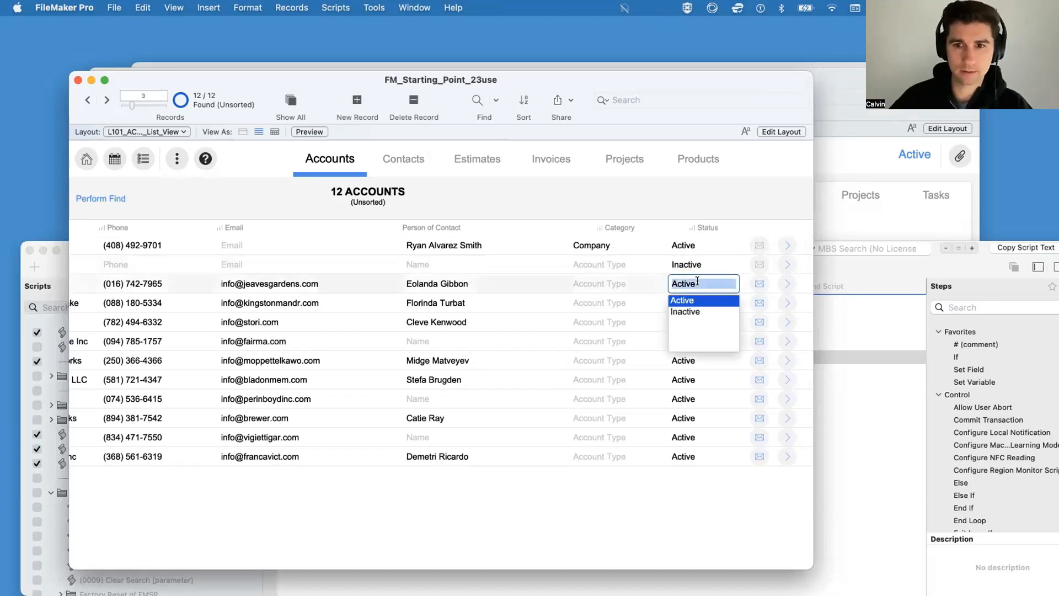
click(692, 310)
click(746, 191)
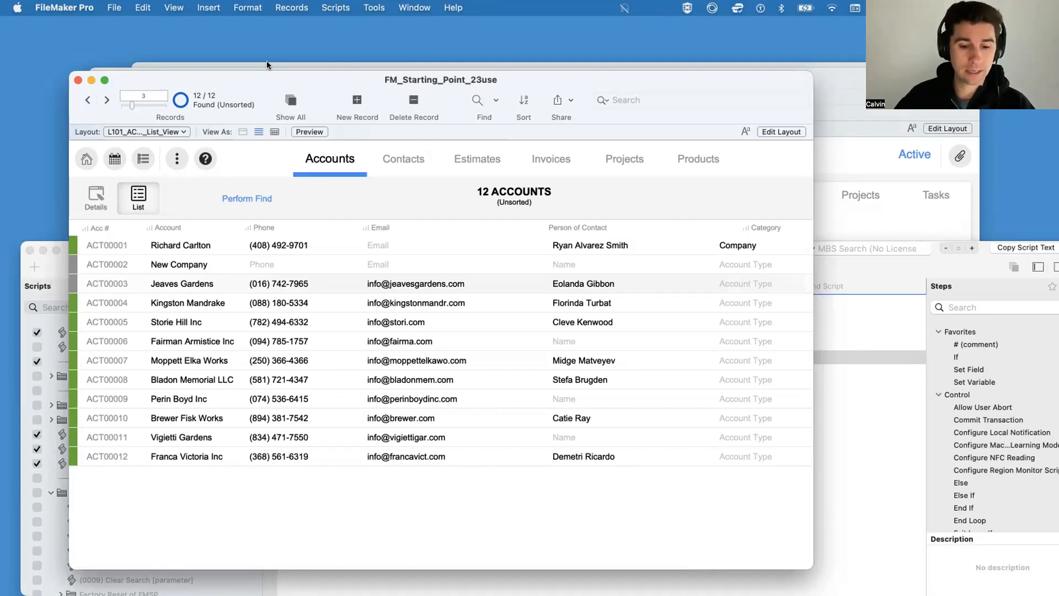
Step: Widen the accounts window and find the accounts whose Status is Active, checking the saved and recent finds before performing it
key(super+f)
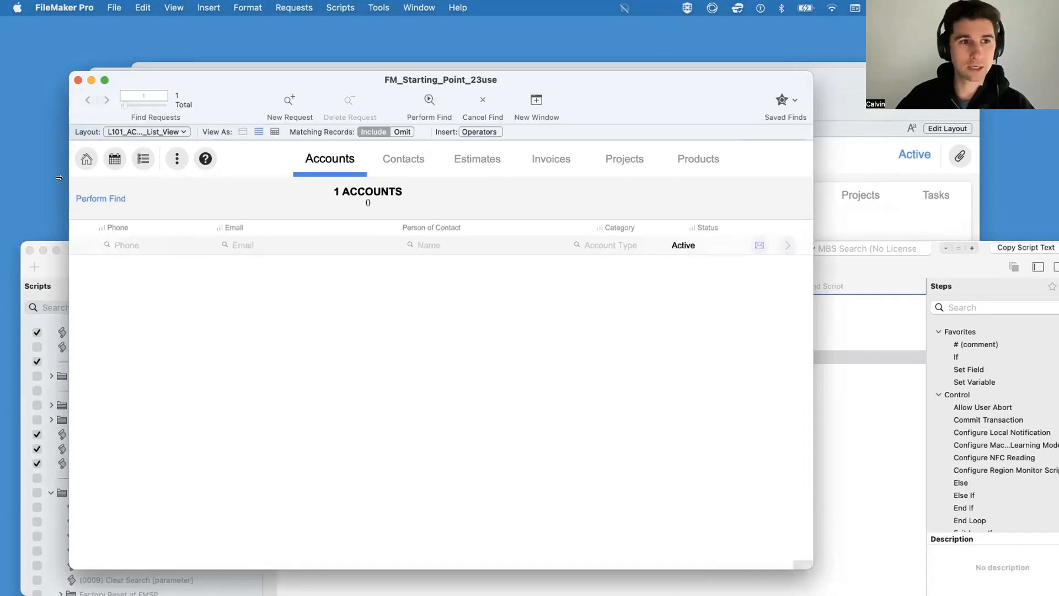
drag(69, 175, 0, 175)
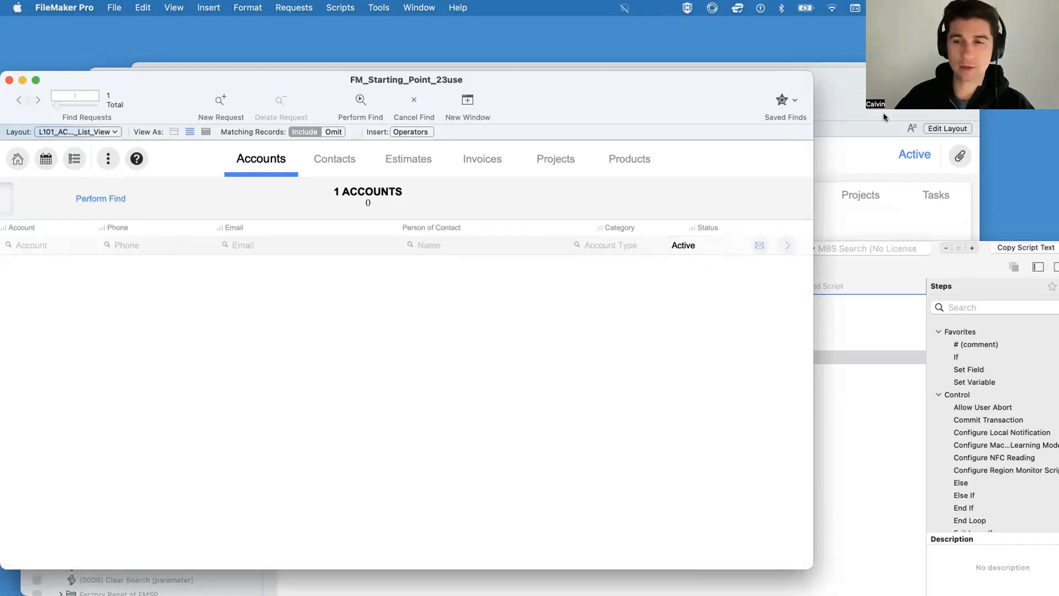
click(781, 102)
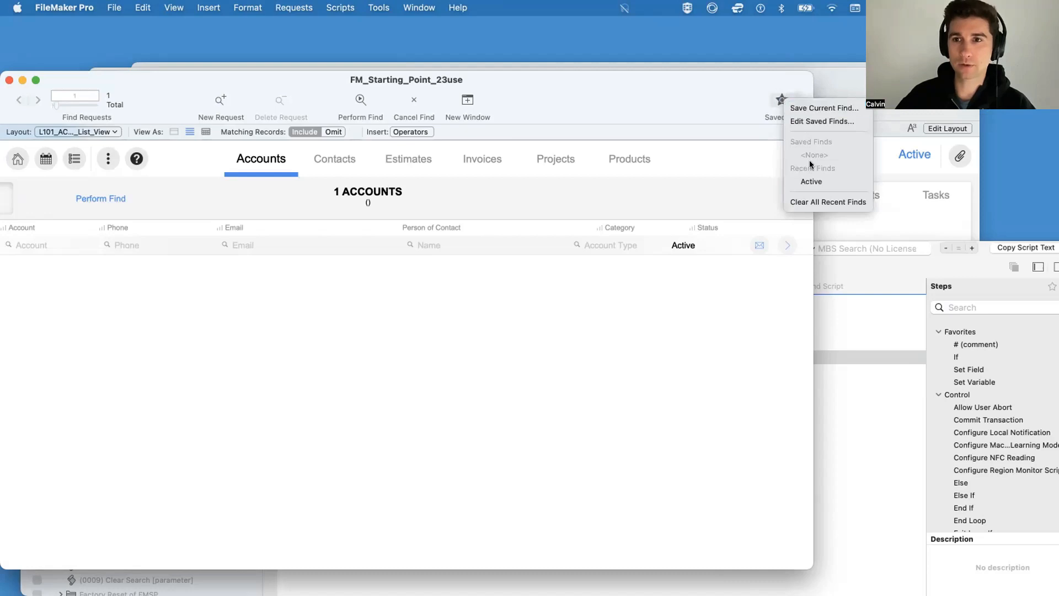
click(794, 103)
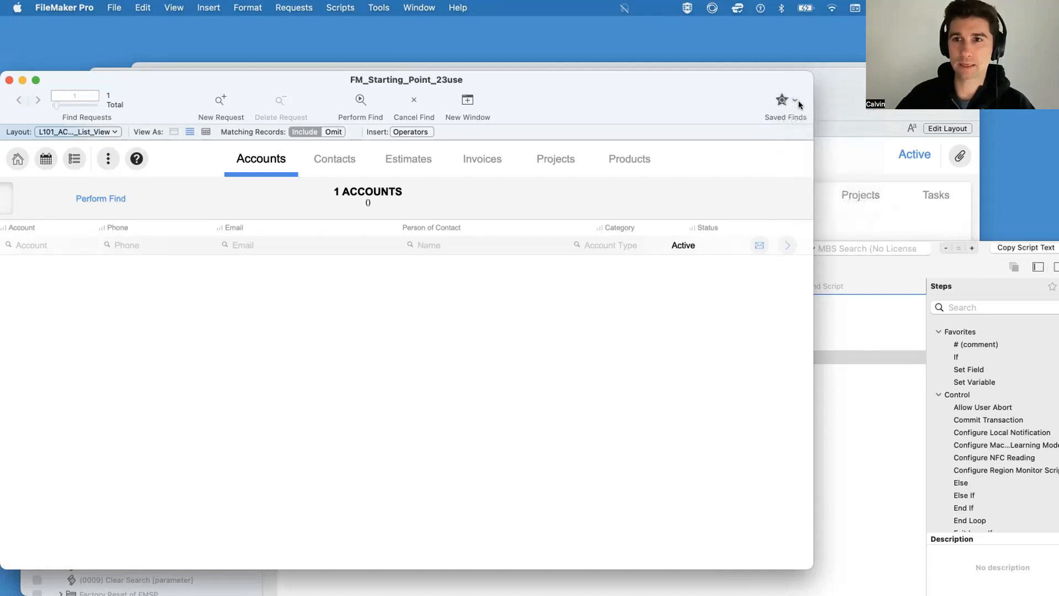
click(792, 101)
key(Escape)
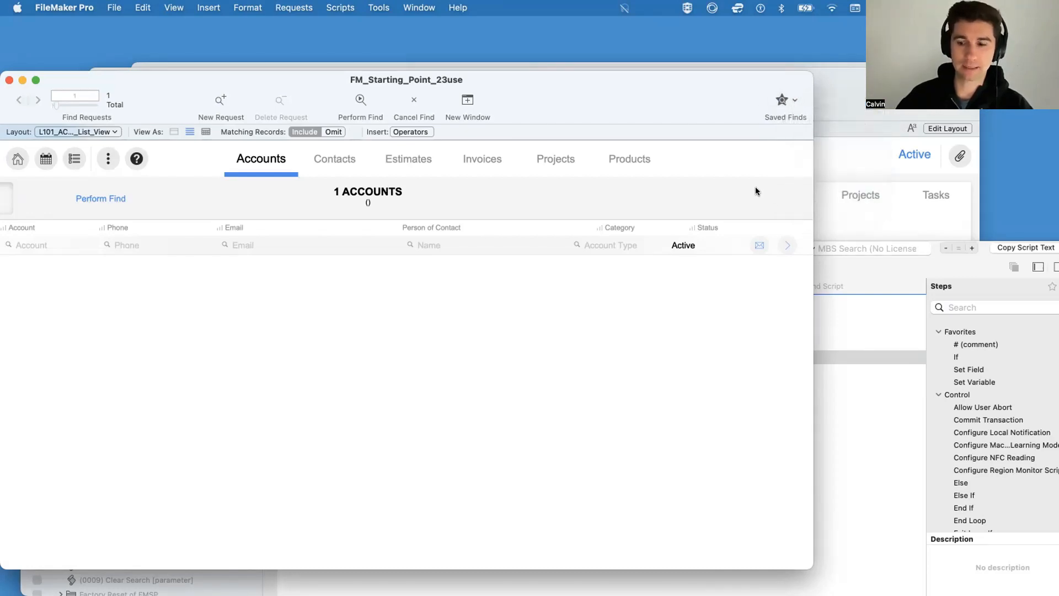
key(Return)
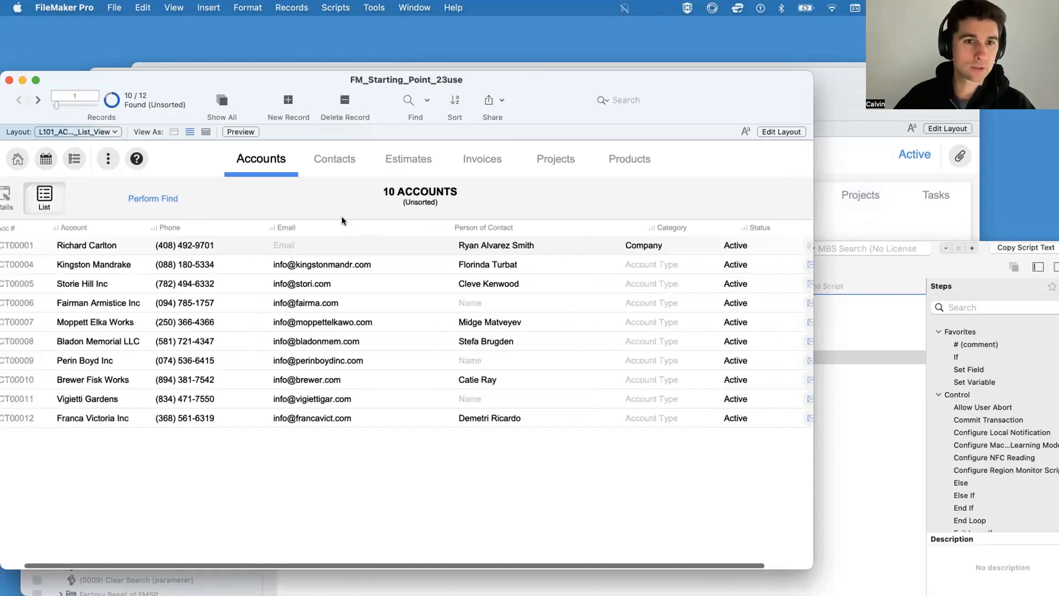
Step: Store the find request T01_ACCOUNTS::Status: [Active] in the Perform Find step of New Find Script
click(818, 460)
click(336, 414)
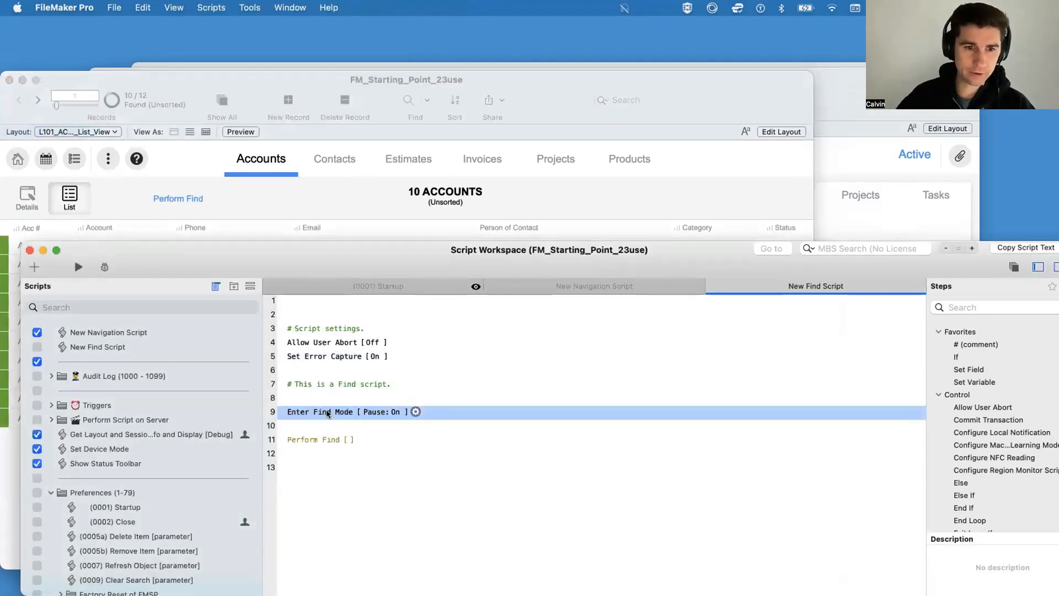
click(361, 439)
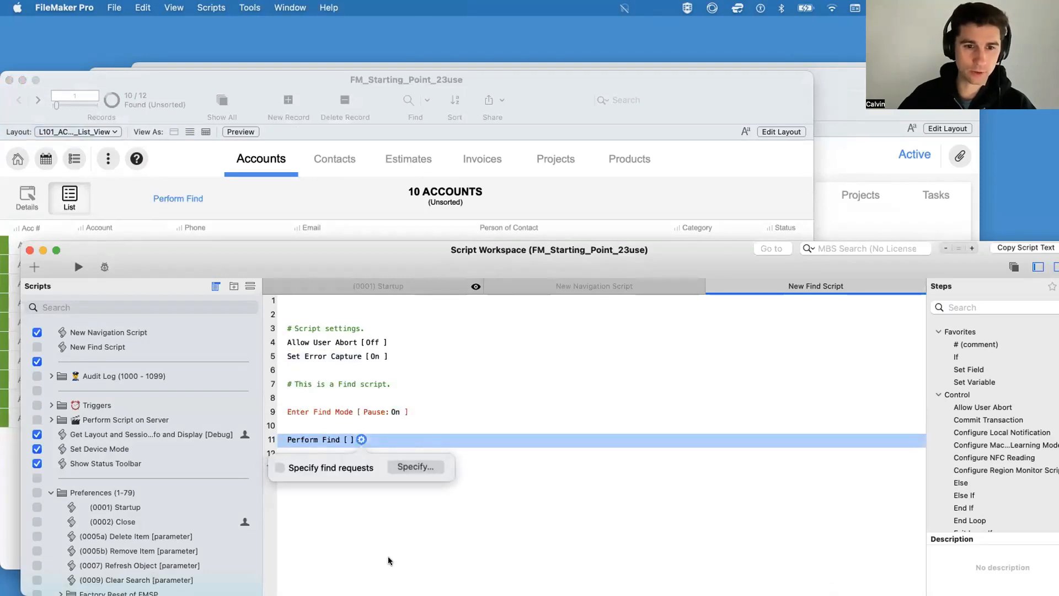
click(427, 467)
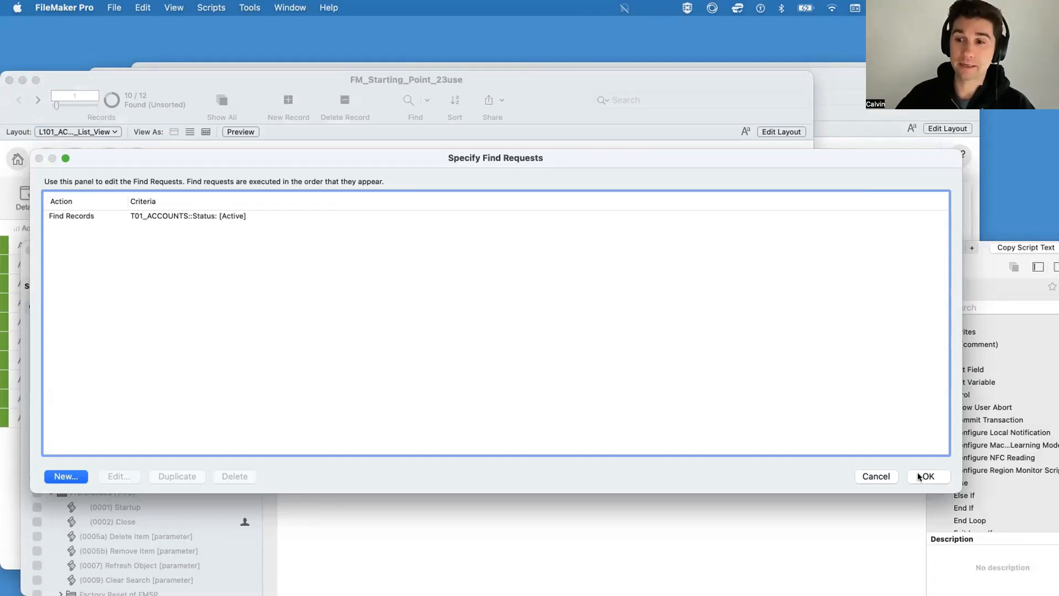
drag(960, 490, 445, 425)
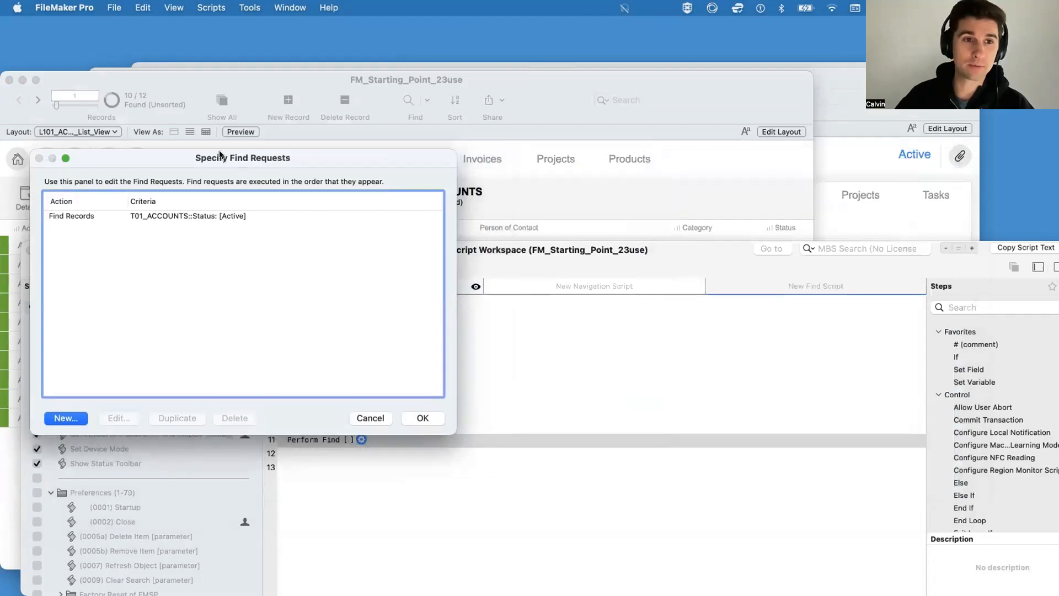
drag(220, 155, 525, 253)
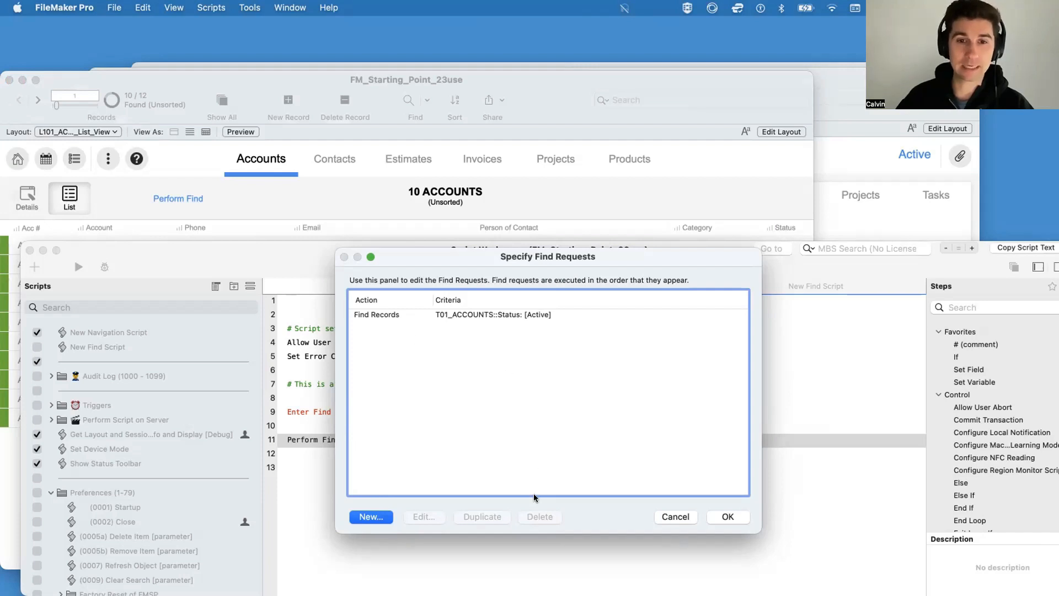
click(728, 518)
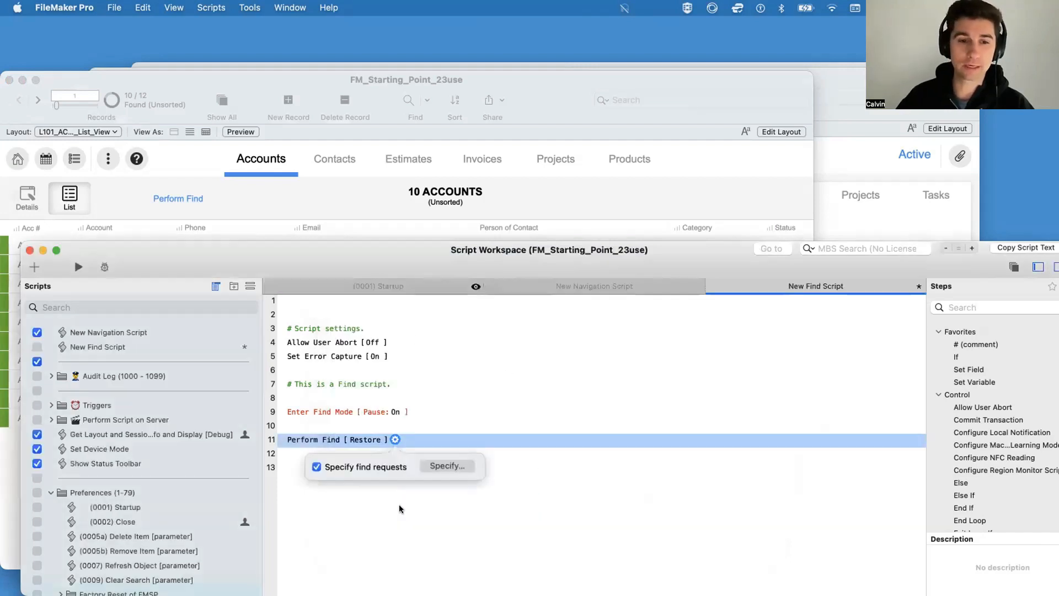
Step: Disable the Enter Find Mode step on line 9 of New Find Script and save the script
click(319, 412)
click(312, 411)
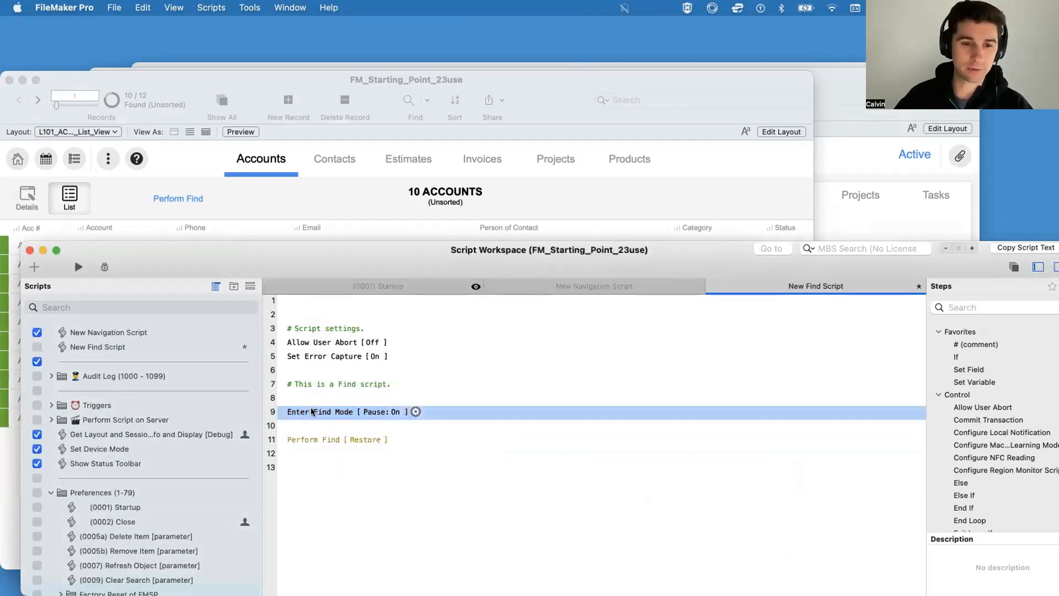
key(super+slash)
key(super+s)
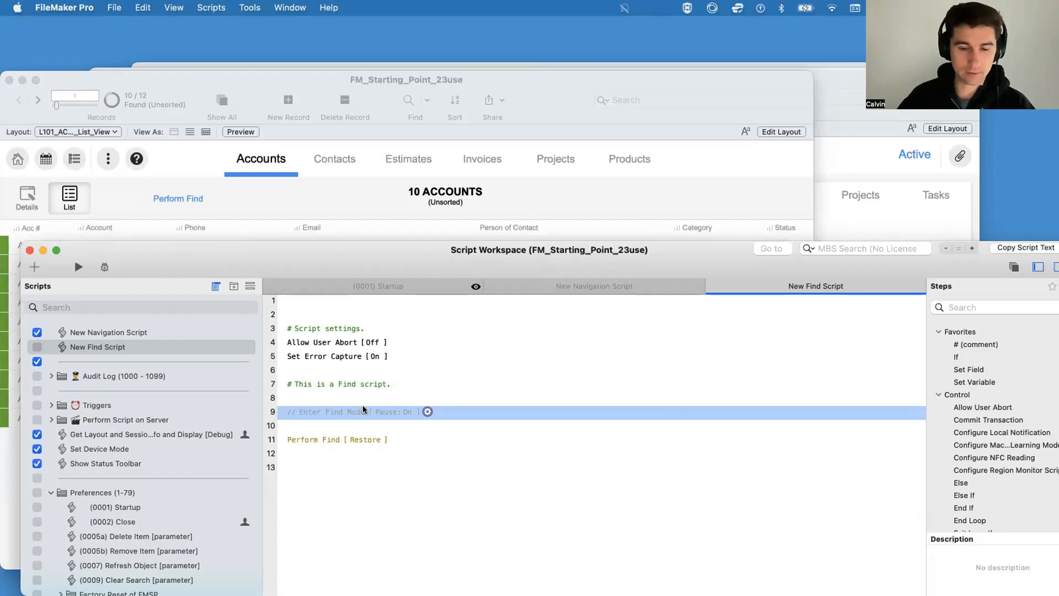
Step: Show all account records and test the stored find with the layout's Perform Find button
click(216, 199)
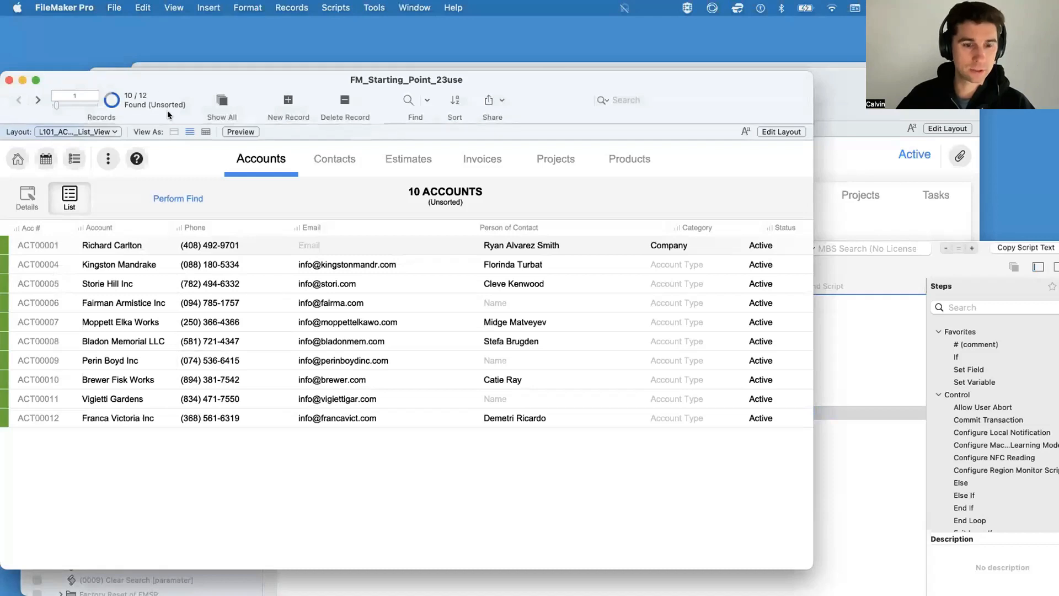
key(super+j)
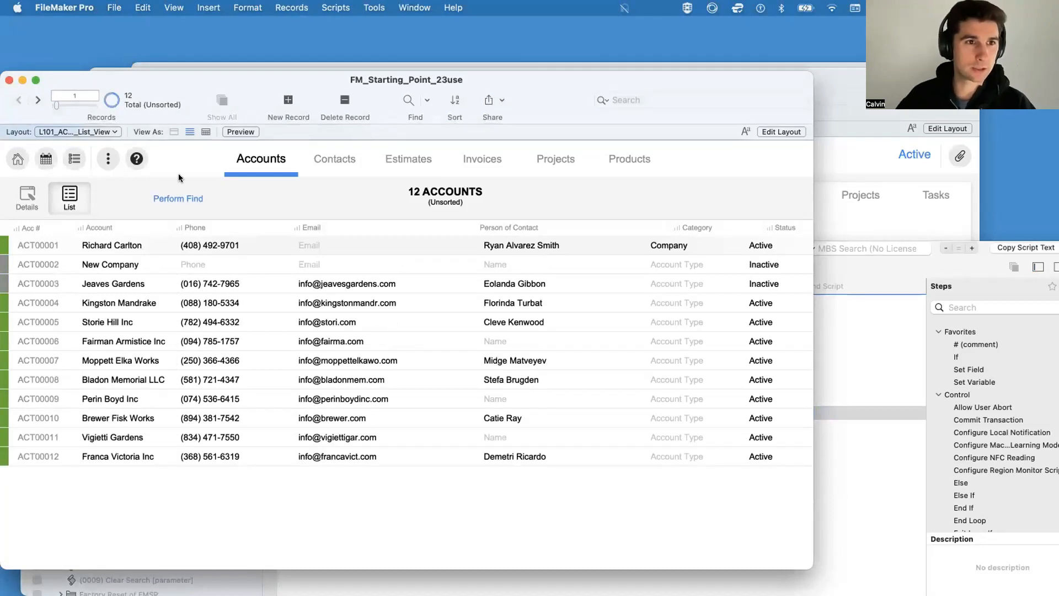
click(175, 200)
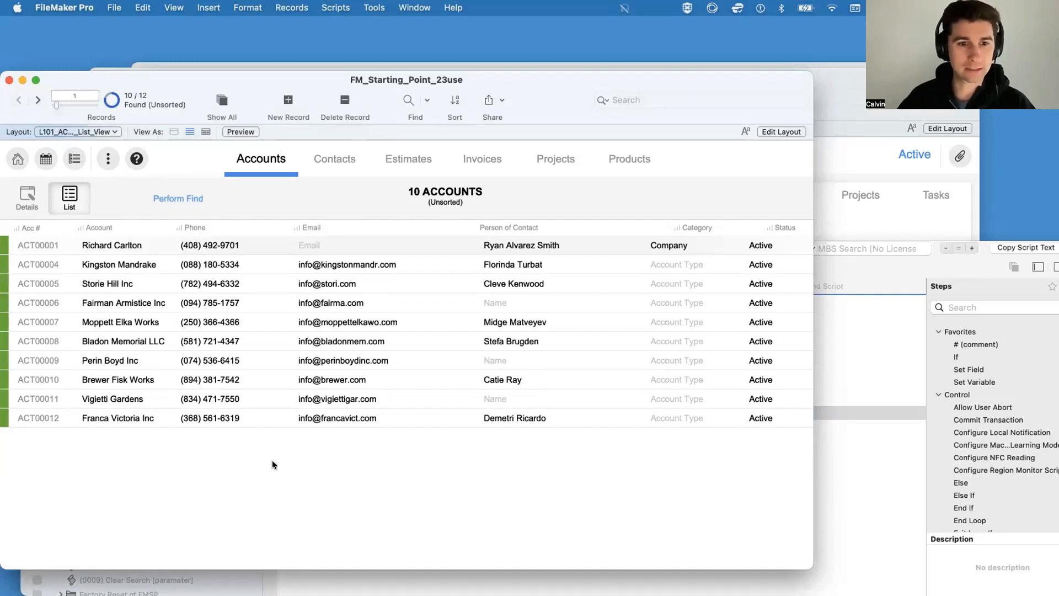
Step: Disable the Perform Find [Restore] step and re-enable the Enter Find Mode step in New Find Script
click(882, 476)
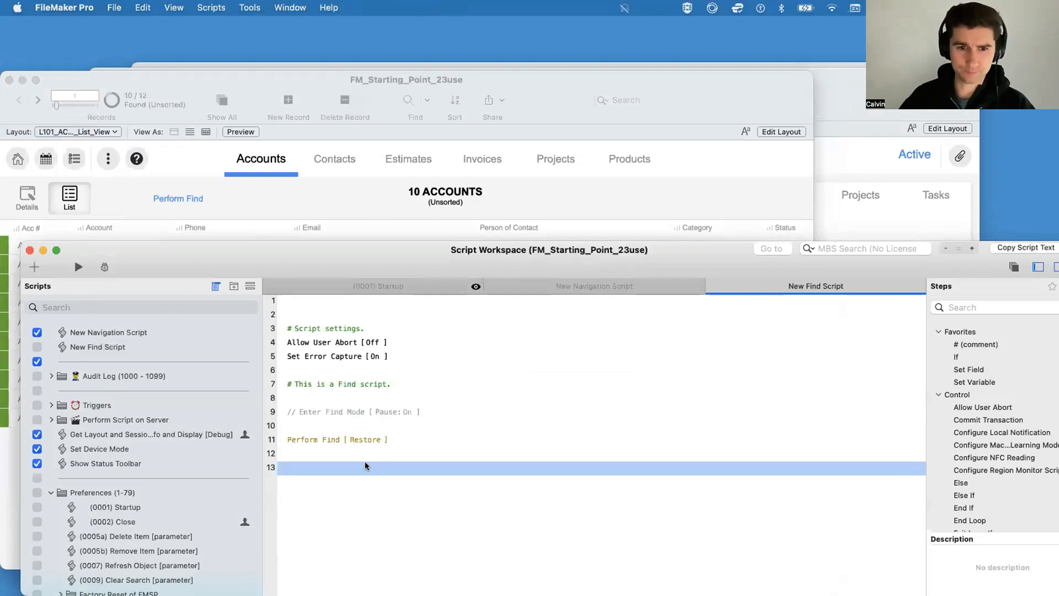
click(306, 439)
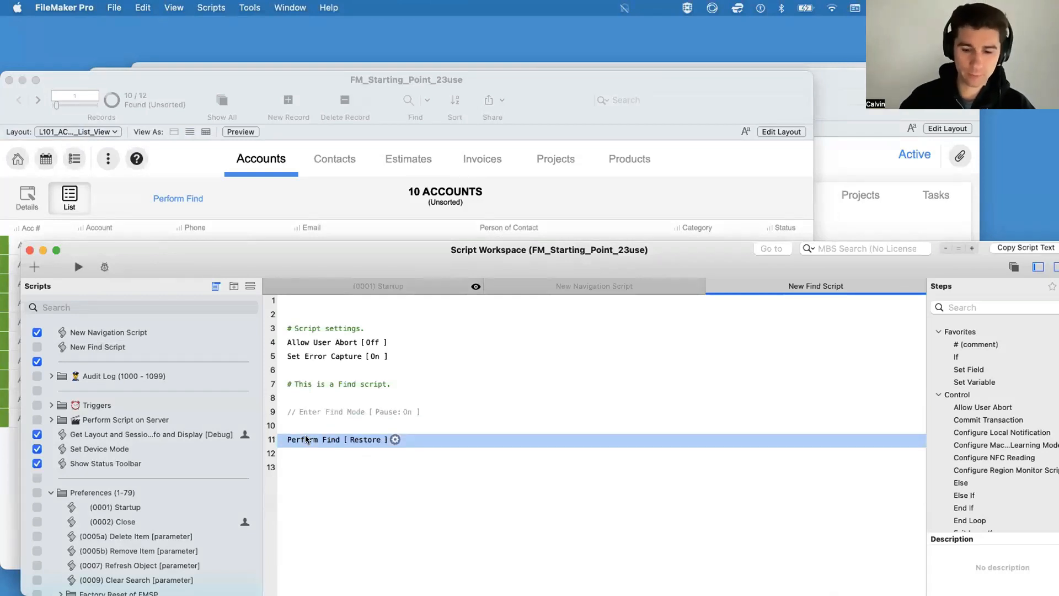
key(super+slash)
key(Up)
key(Up)
key(super+slash)
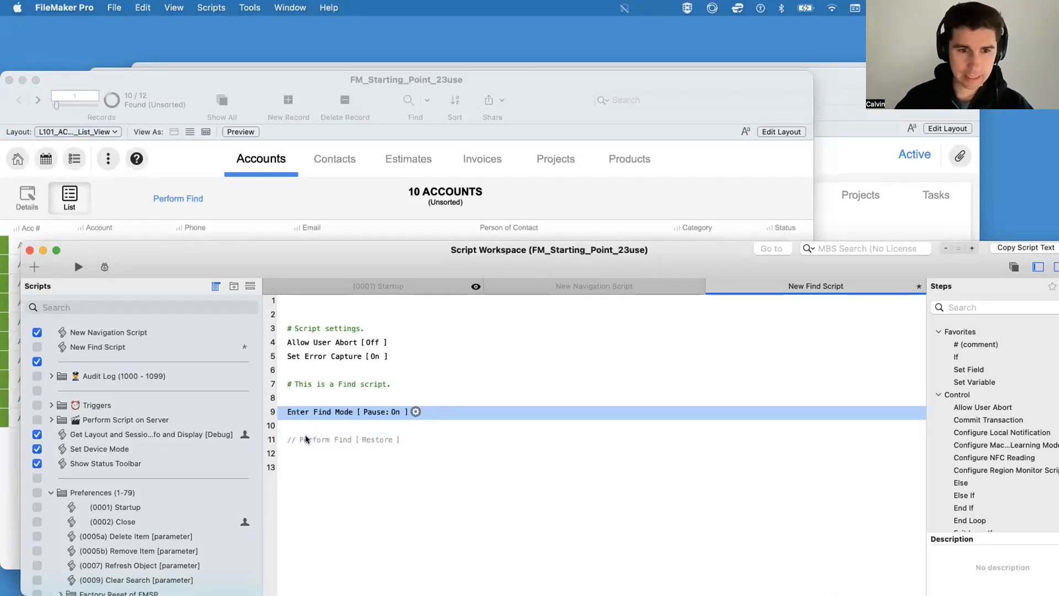
Step: Set Enter Find Mode's Pause to Off, add a Perform Find step without stored requests on line 11, and save the script
key(Return)
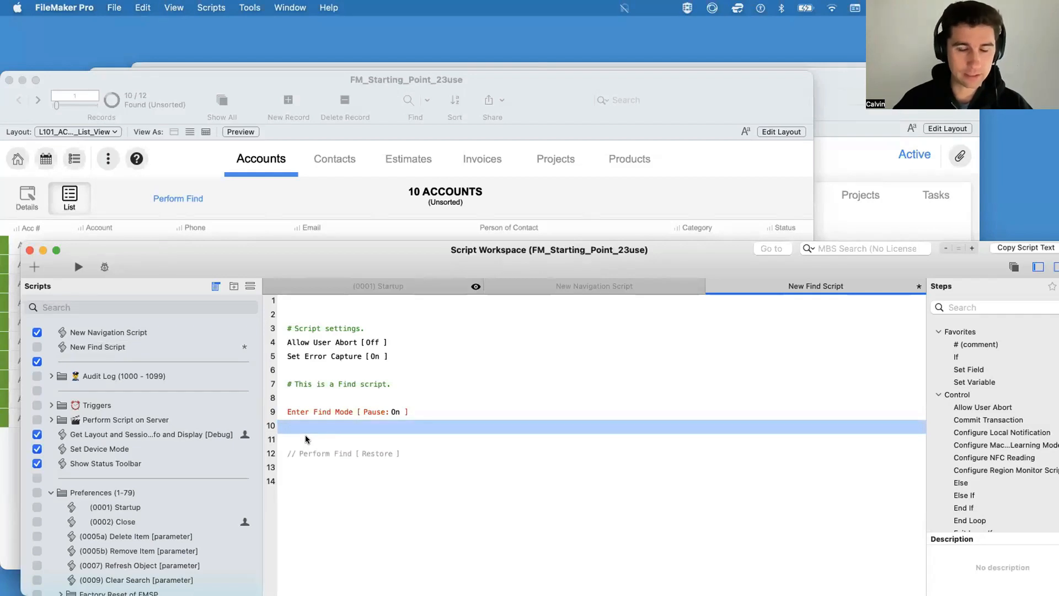
click(392, 411)
key(Return)
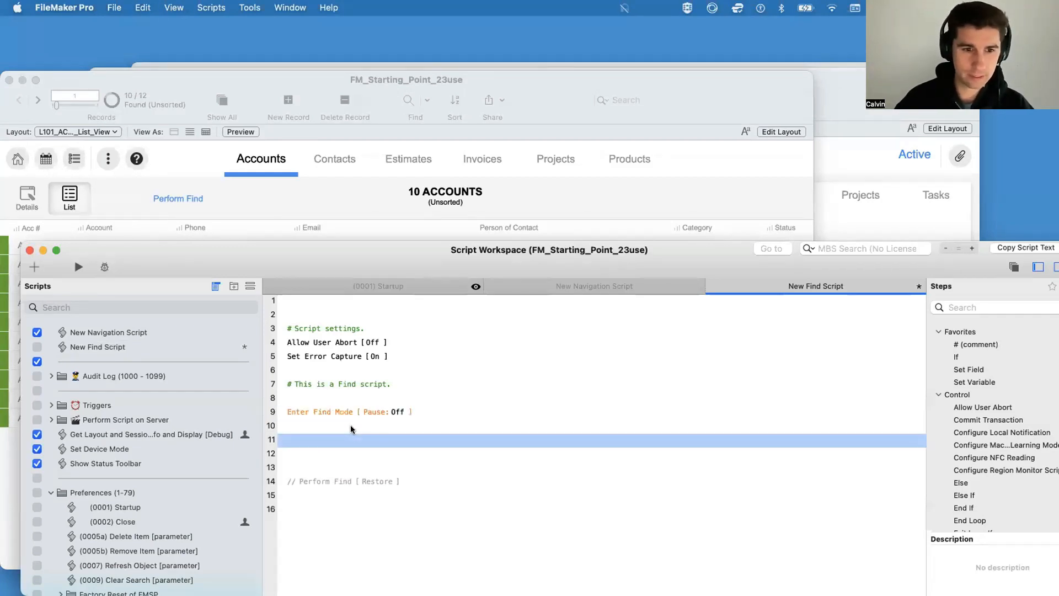
text(perfor)
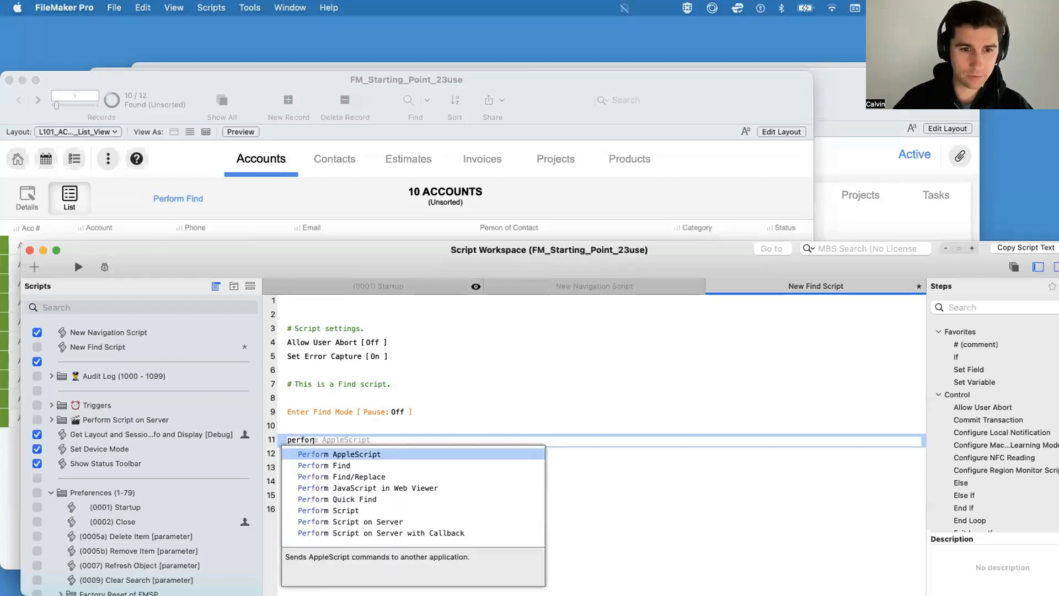
text(m)
key(Down)
key(Return)
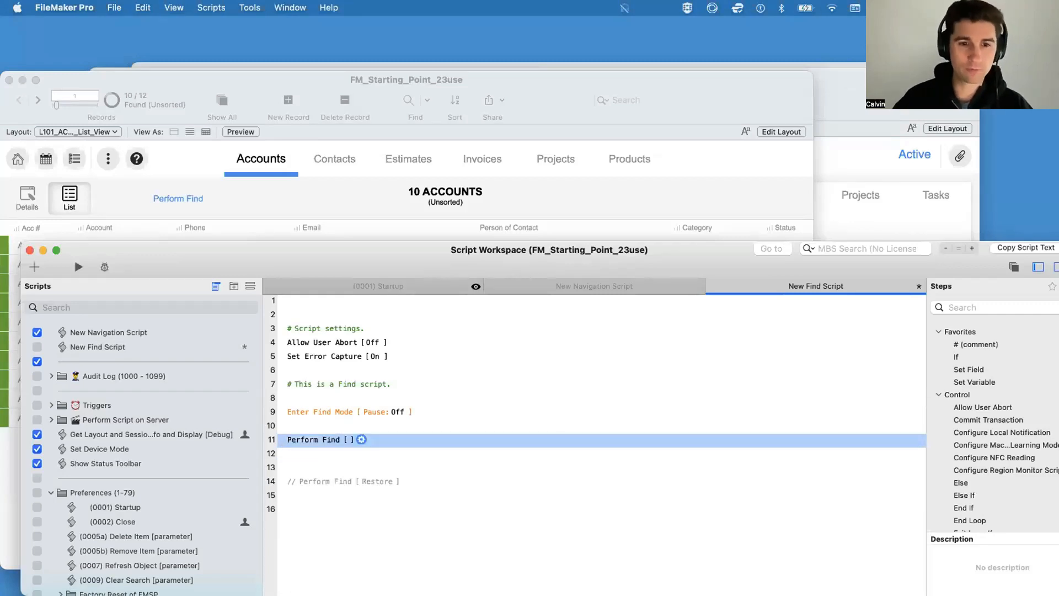
key(super+s)
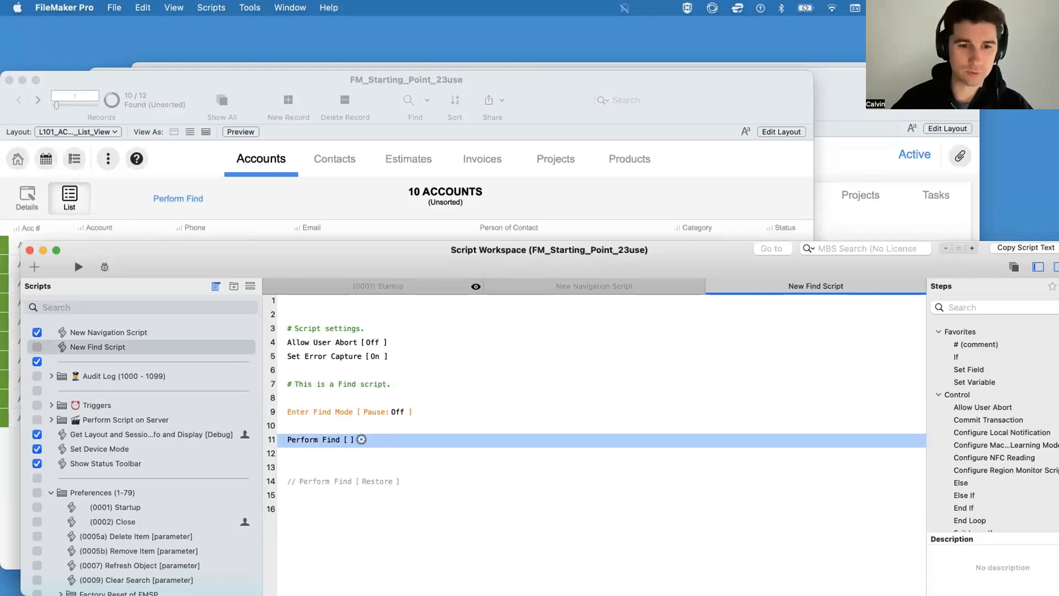
Step: Insert a Set Field step between Enter Find Mode and Perform Find, with T01_ACCOUNTS::Status as its target field
key(Return)
key(Return)
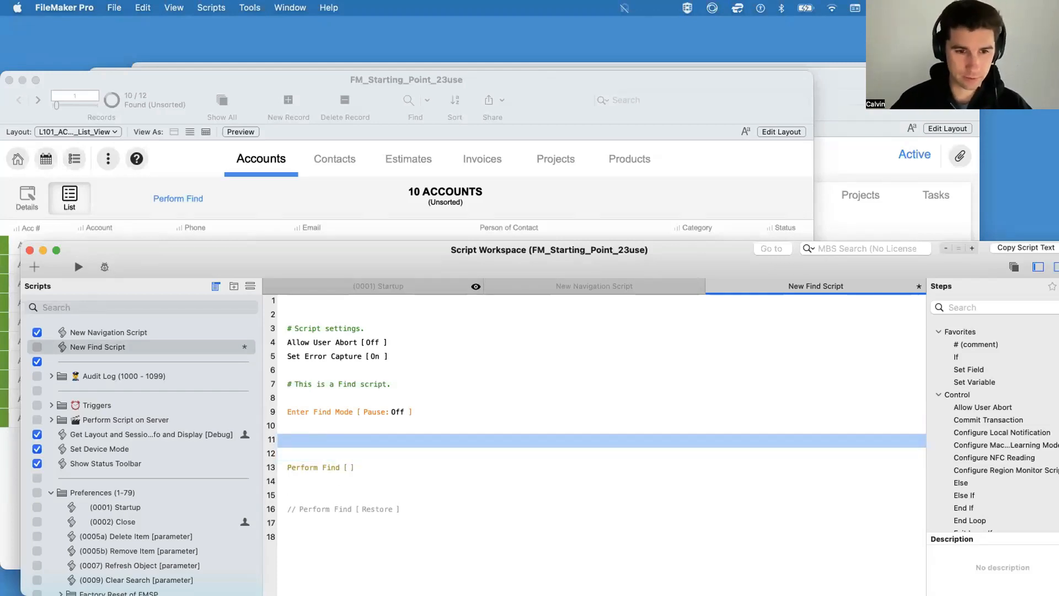
text(set f)
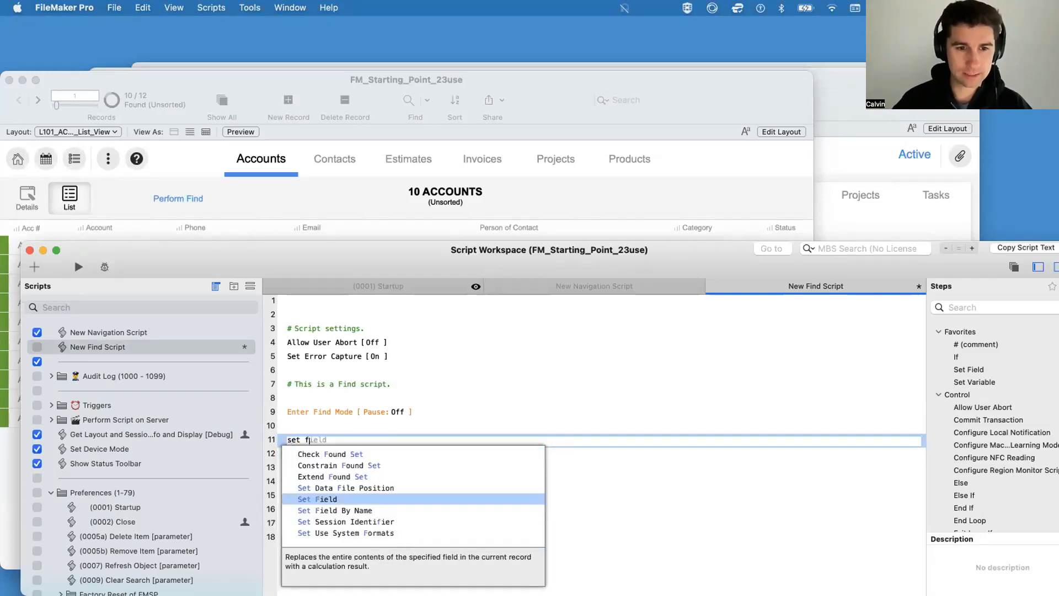
key(Return)
click(348, 439)
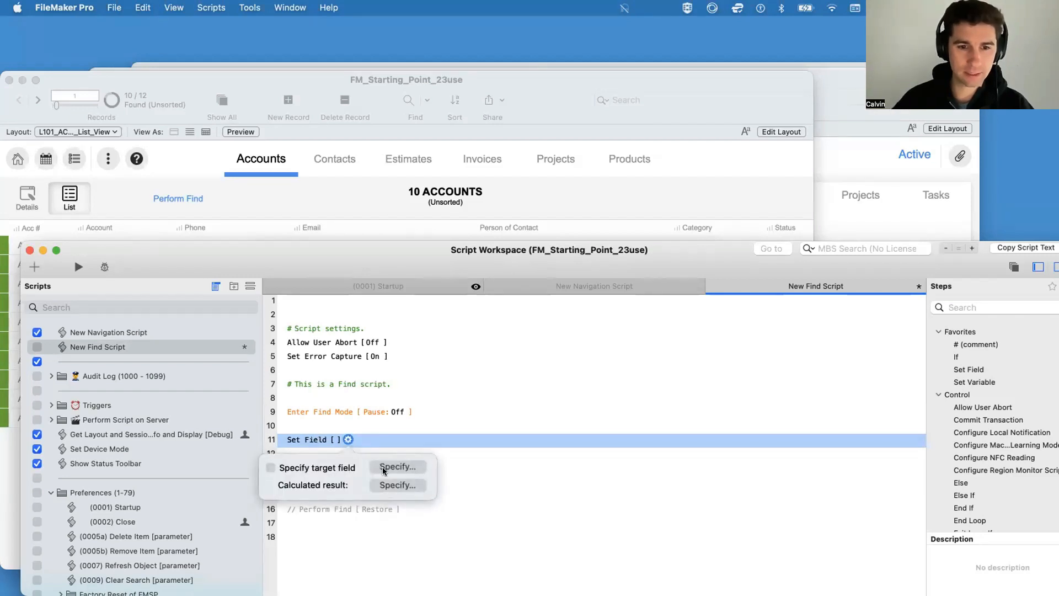
click(387, 467)
click(489, 323)
text(stat)
key(Return)
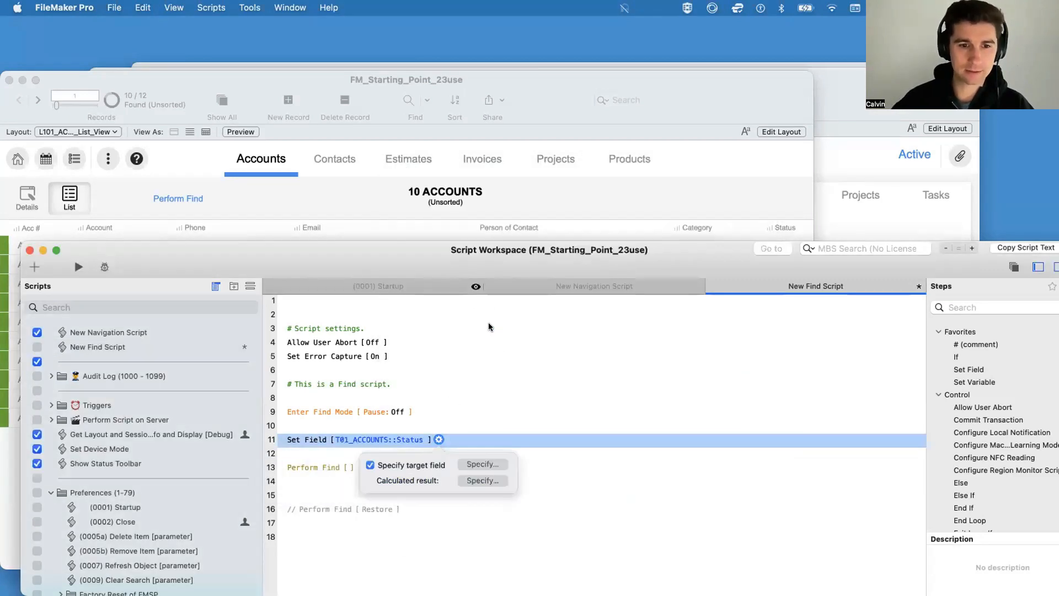
Step: Set the Set Field step's calculated result to "==Active" and save New Find Script
click(505, 482)
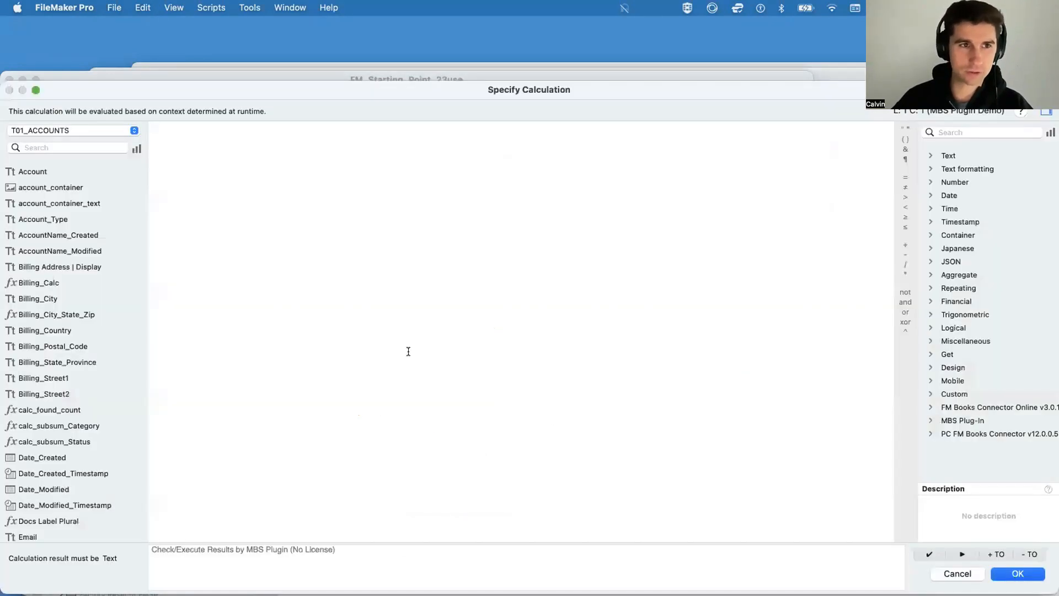
text("==)
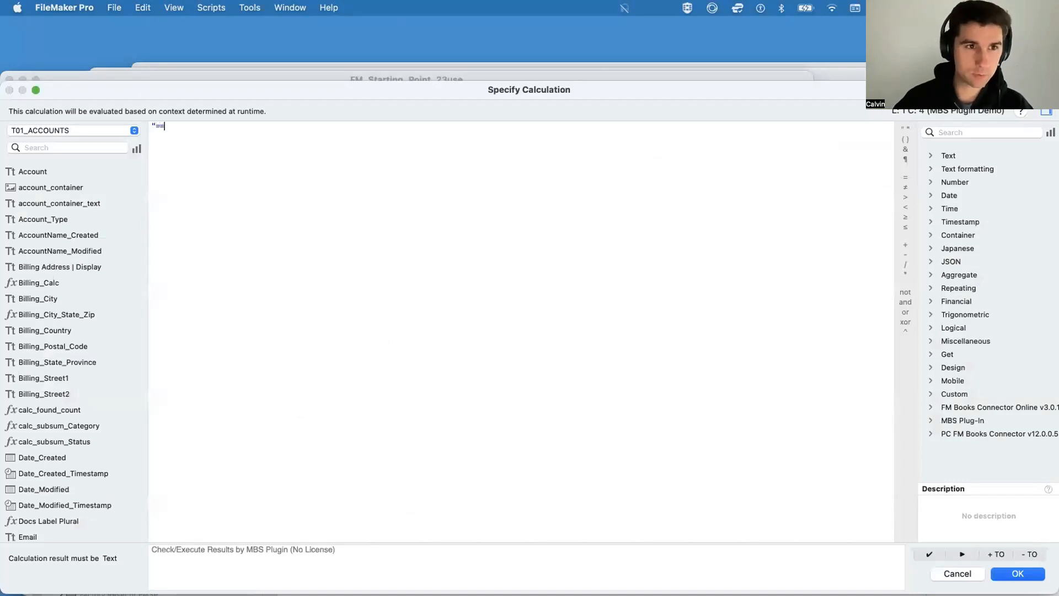
text(Act)
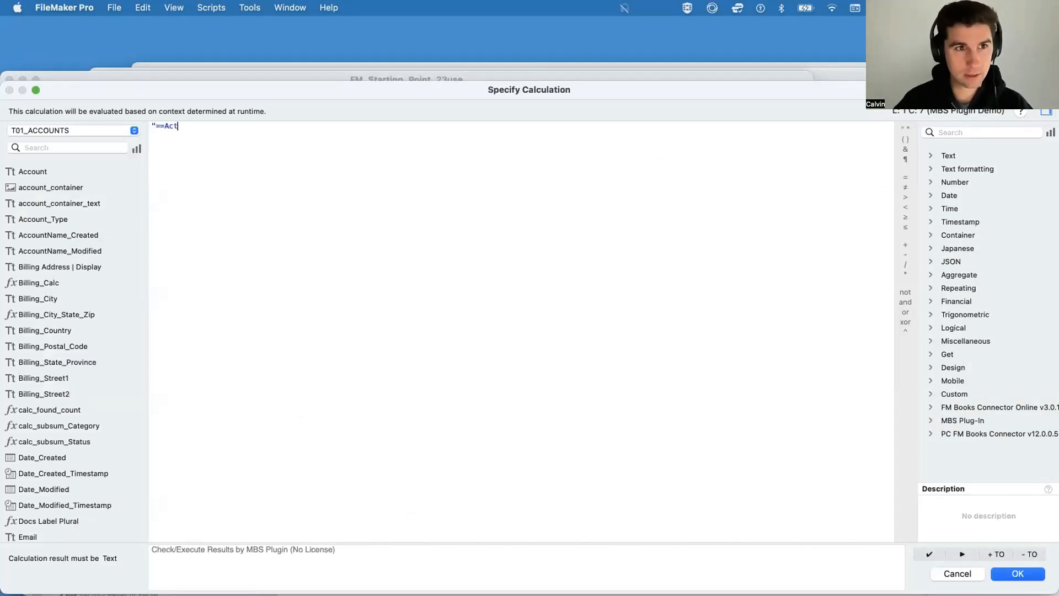
text(ive")
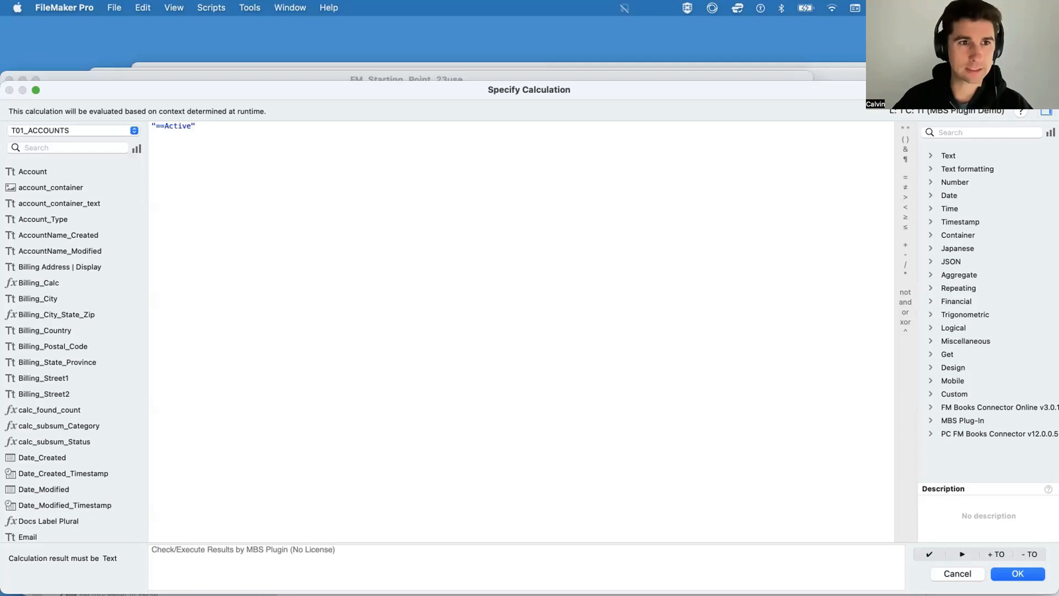
key(Return)
key(super+s)
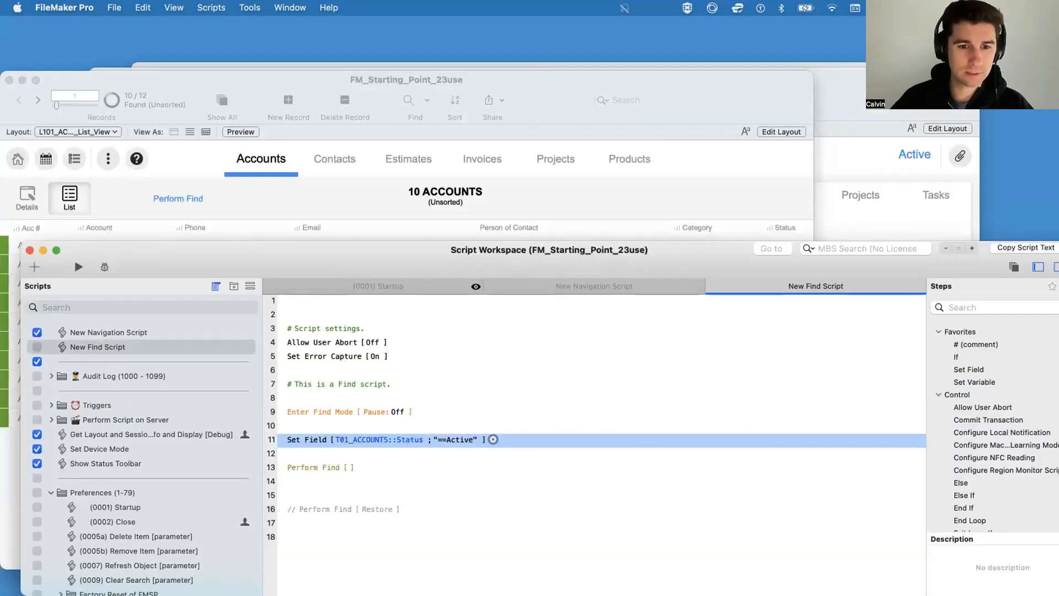
Step: Show all account records in the list layout and test the scripted Set Field find with the Perform Find button
click(303, 468)
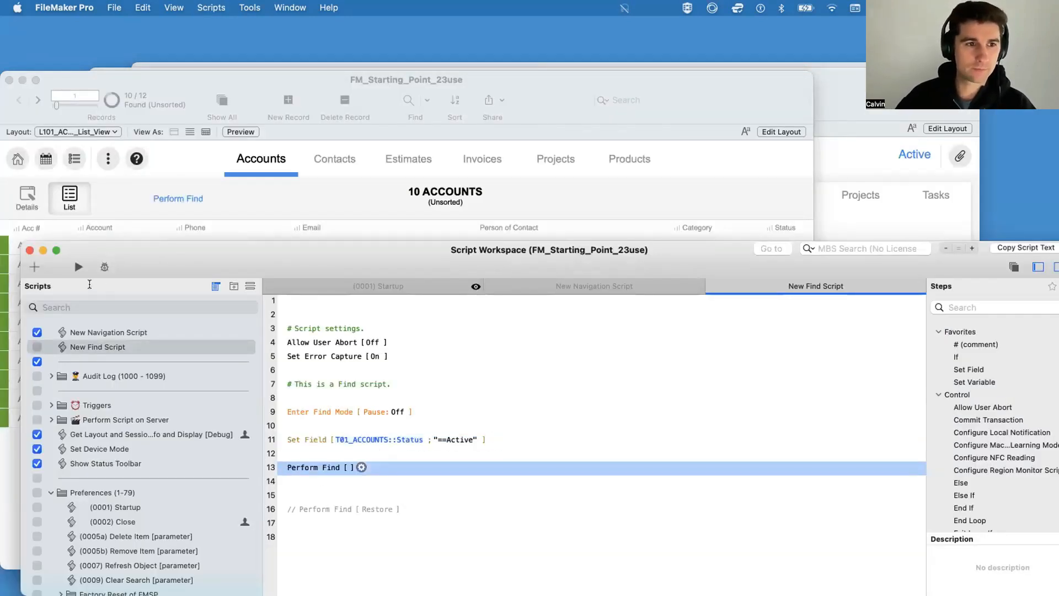
click(285, 208)
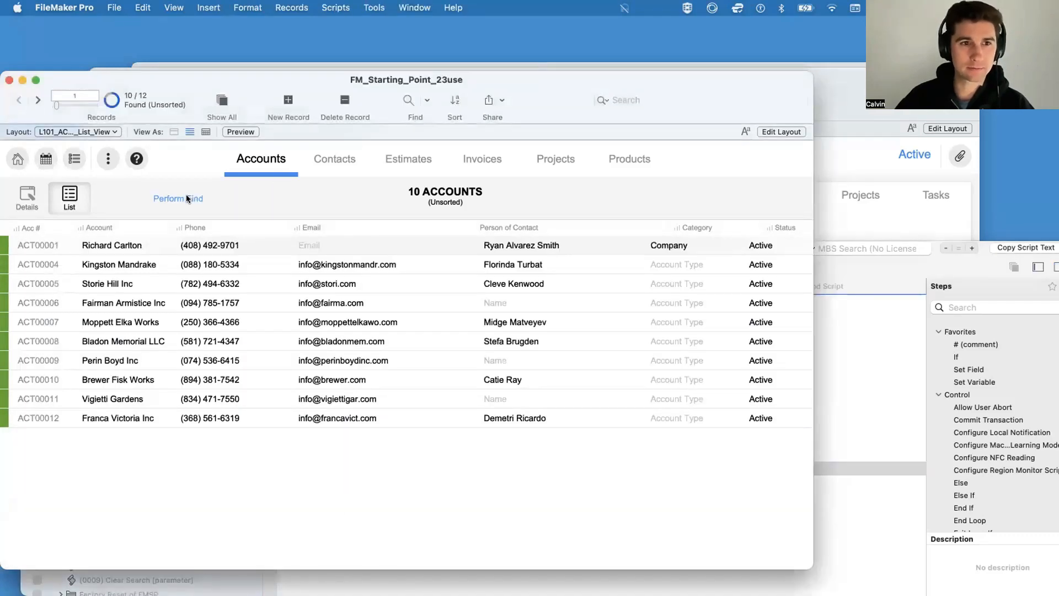
key(super+j)
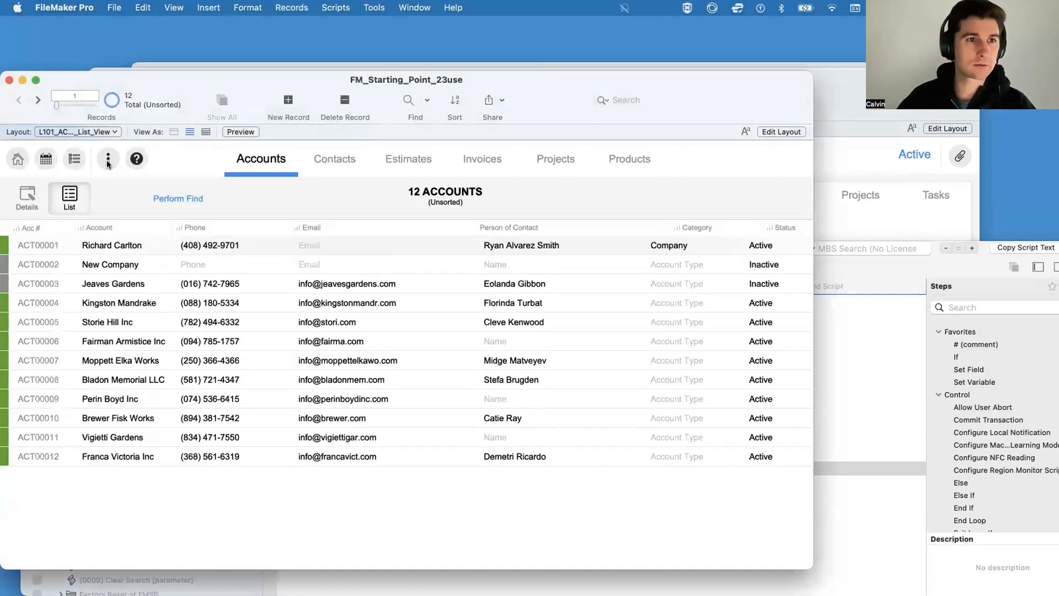
click(185, 198)
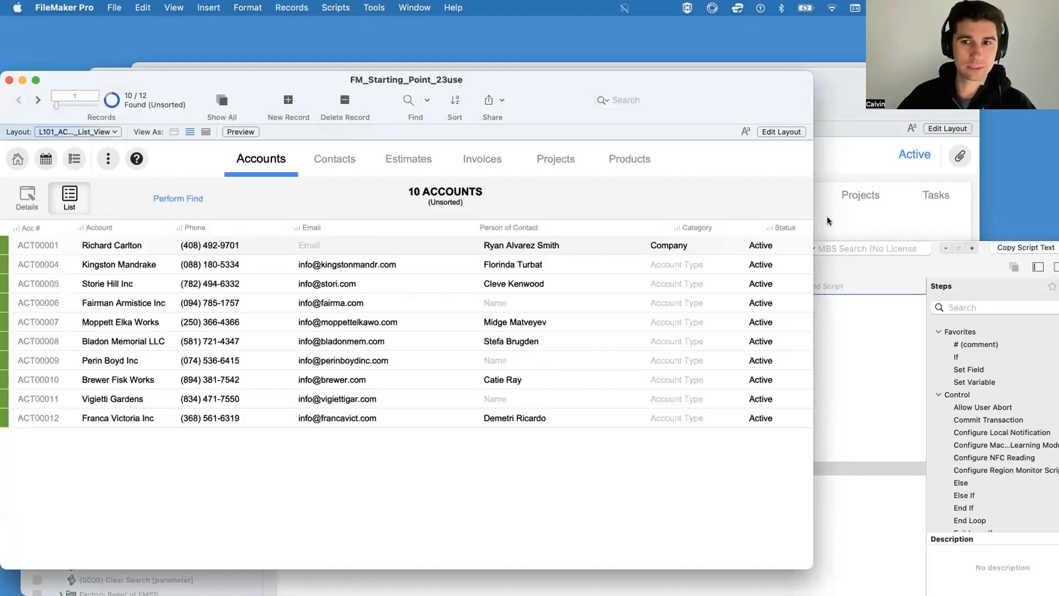
Step: Relabel the accounts list layout's Perform Find button as Find Active and return to Browse mode
key(super+l)
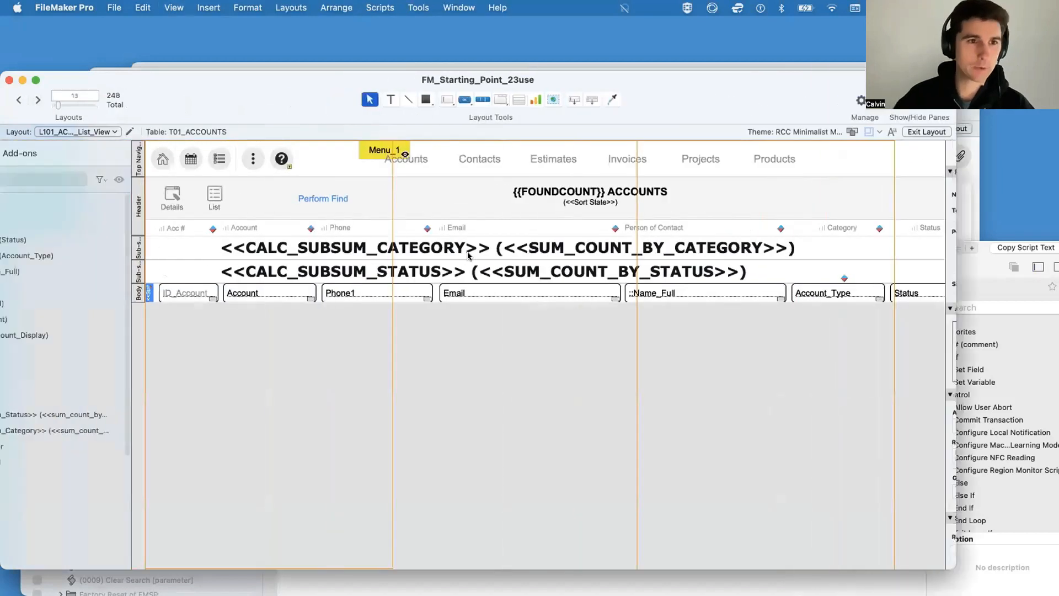
double_click(420, 197)
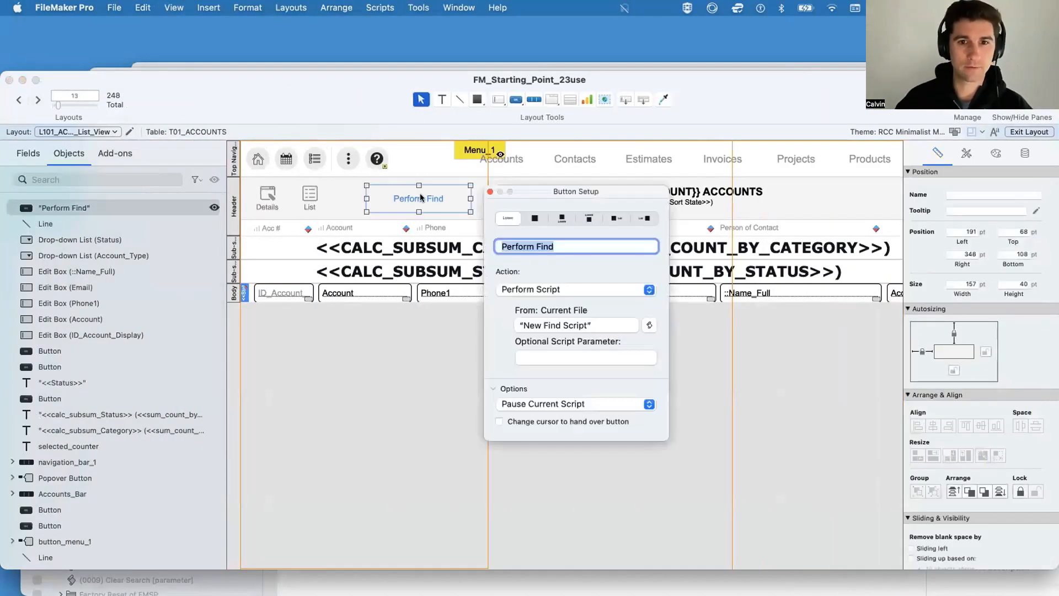
text(Find Active)
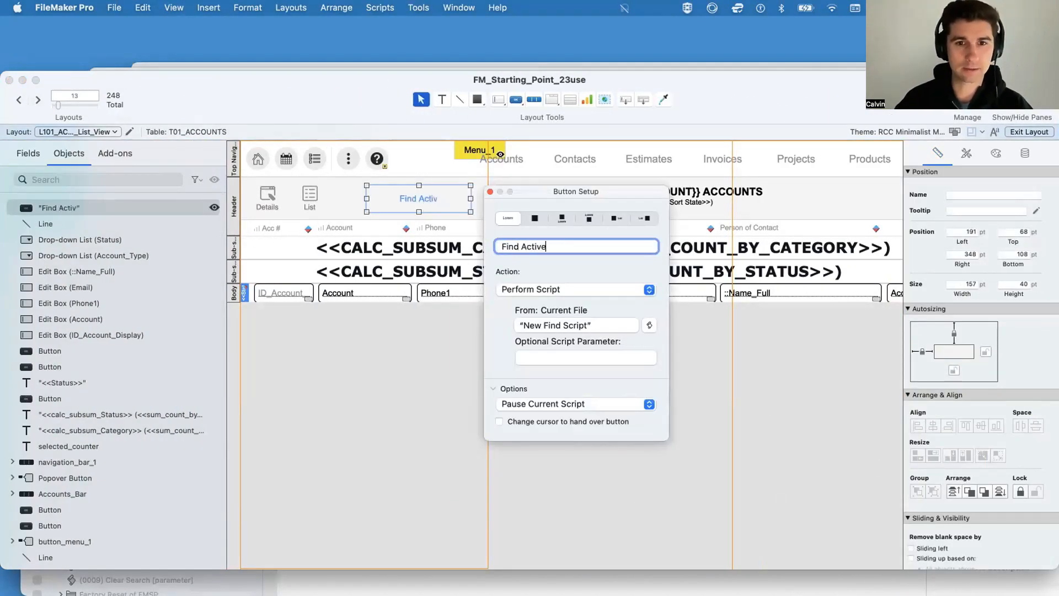
key(super+b)
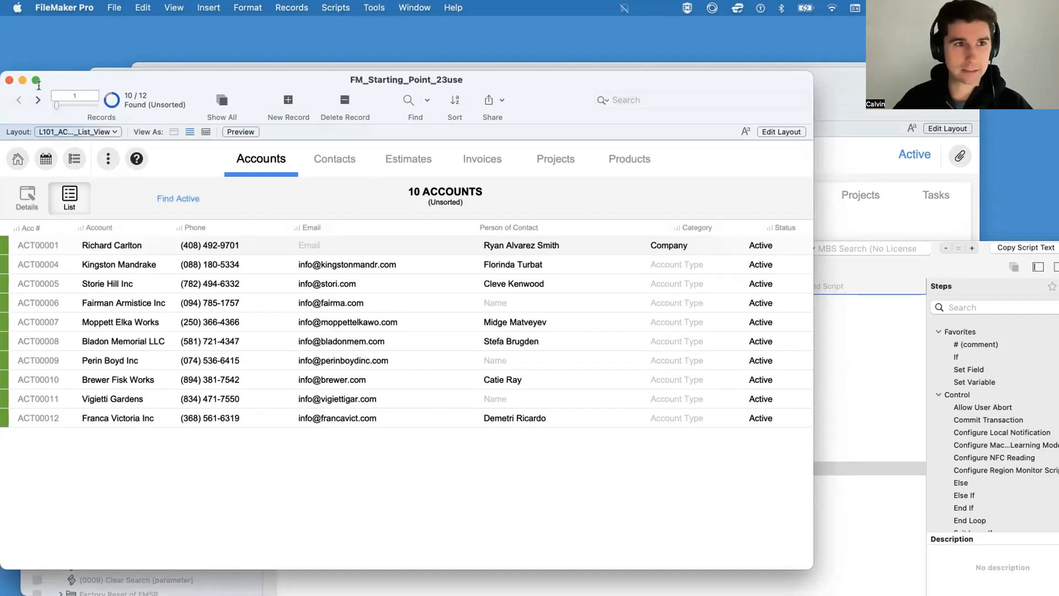
key(super+l)
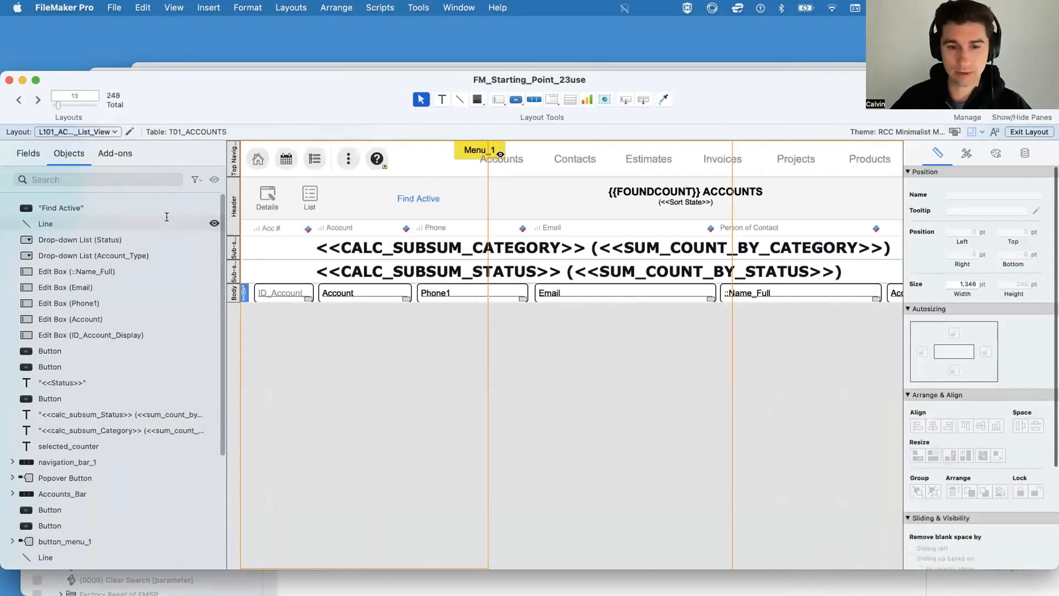
key(super+b)
Step: Show all account records and replace the Status field contents with "Inactive" across the whole found set
key(super+j)
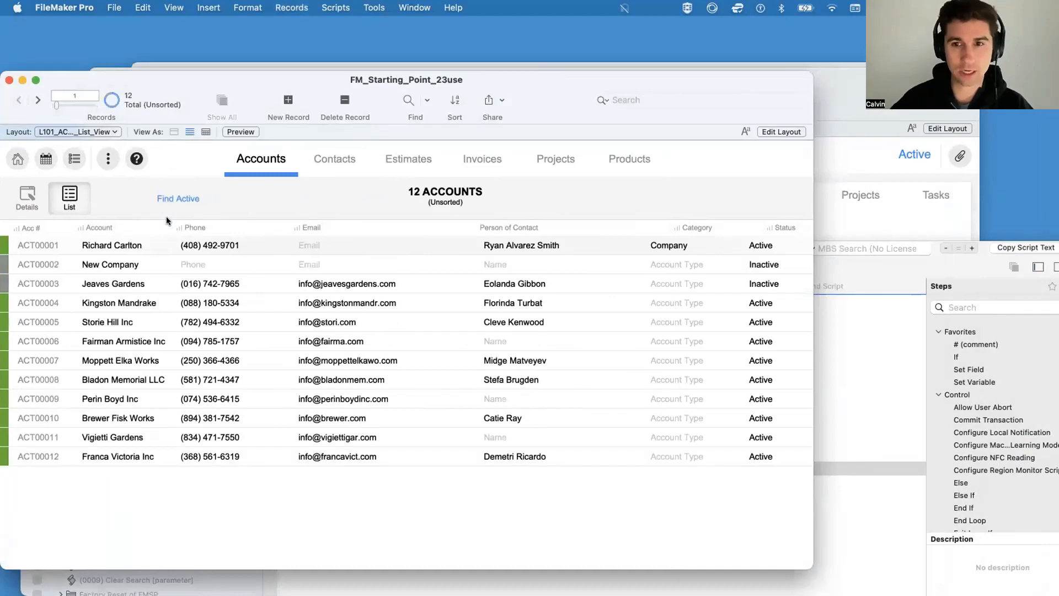
click(774, 264)
click(775, 264)
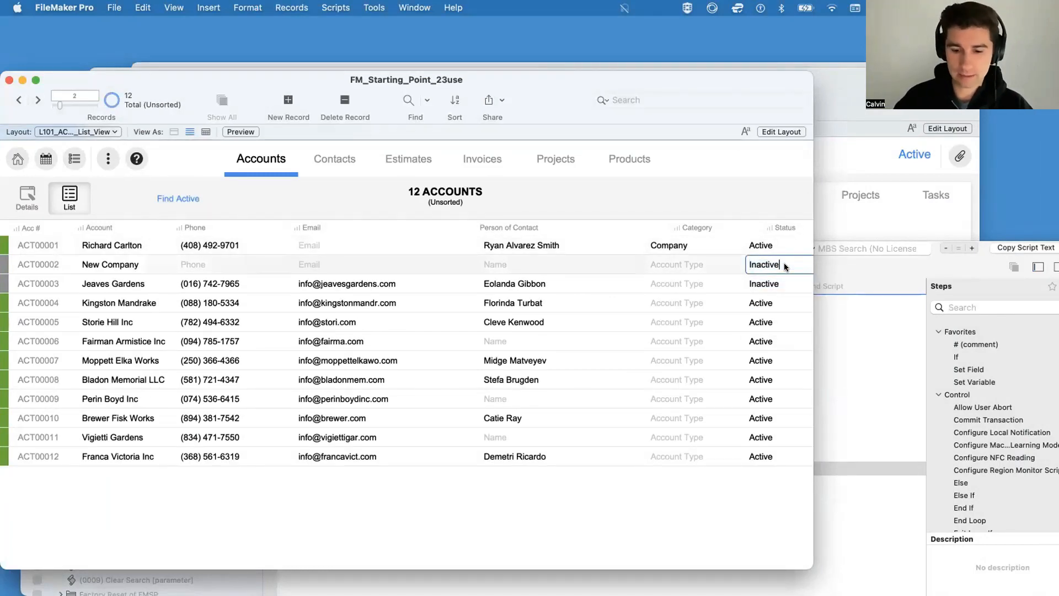
key(super+equal)
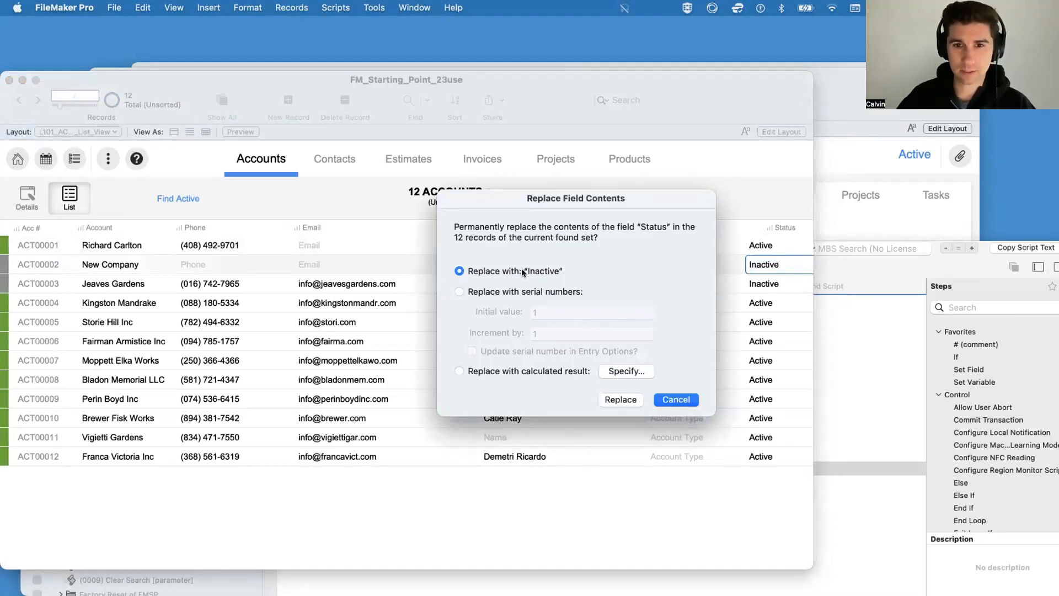
click(612, 399)
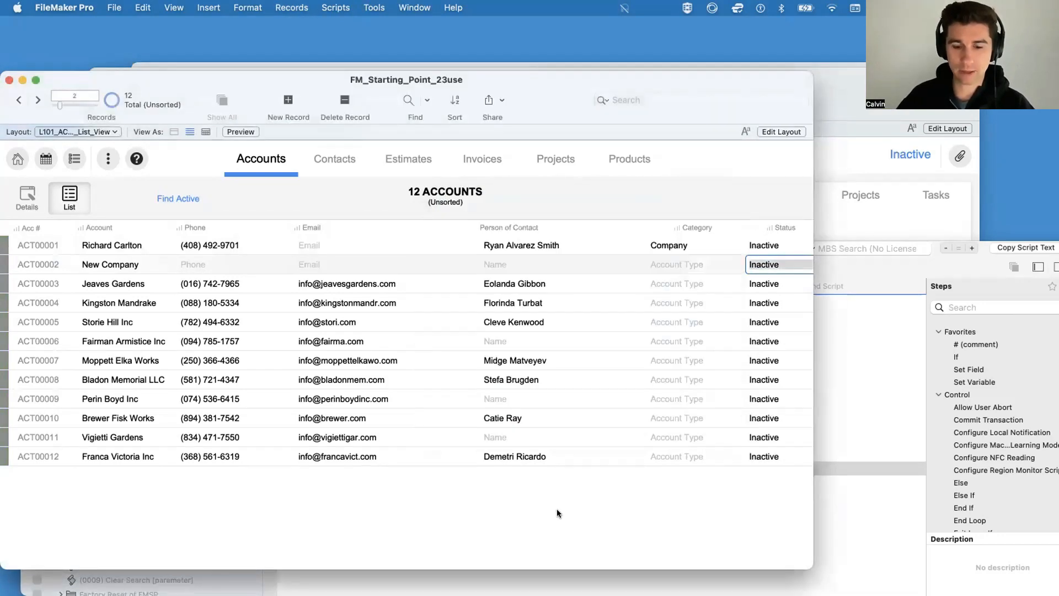
Step: Test the Find Active button against the all-inactive accounts and return to New Find Script in the Script Workspace
click(182, 198)
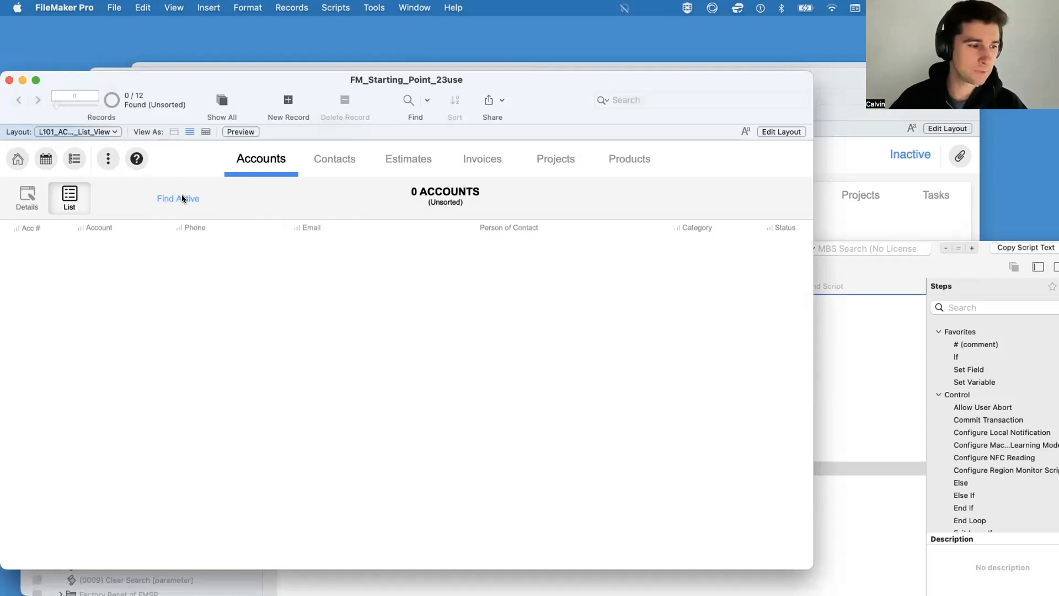
click(889, 265)
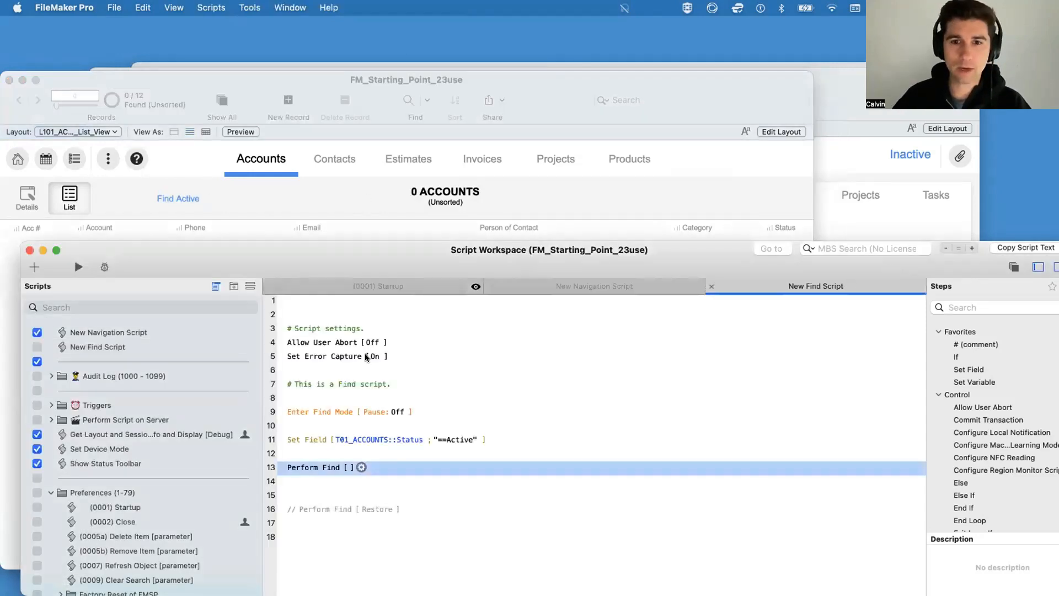
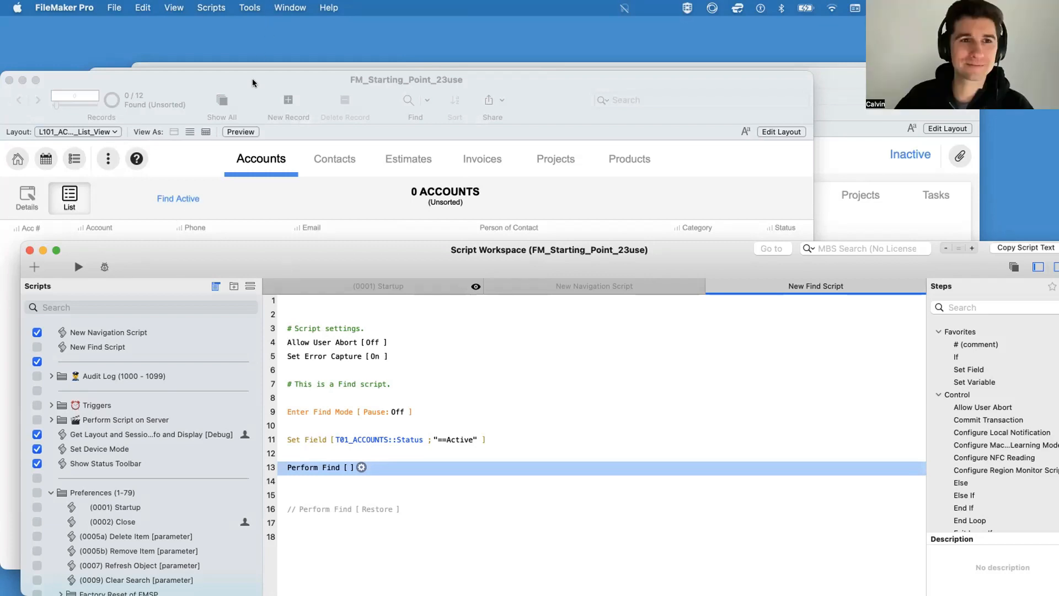
Step: Move the accounts list window up clear of the Script Workspace and create a new script beneath New Find Script
drag(270, 79, 270, 22)
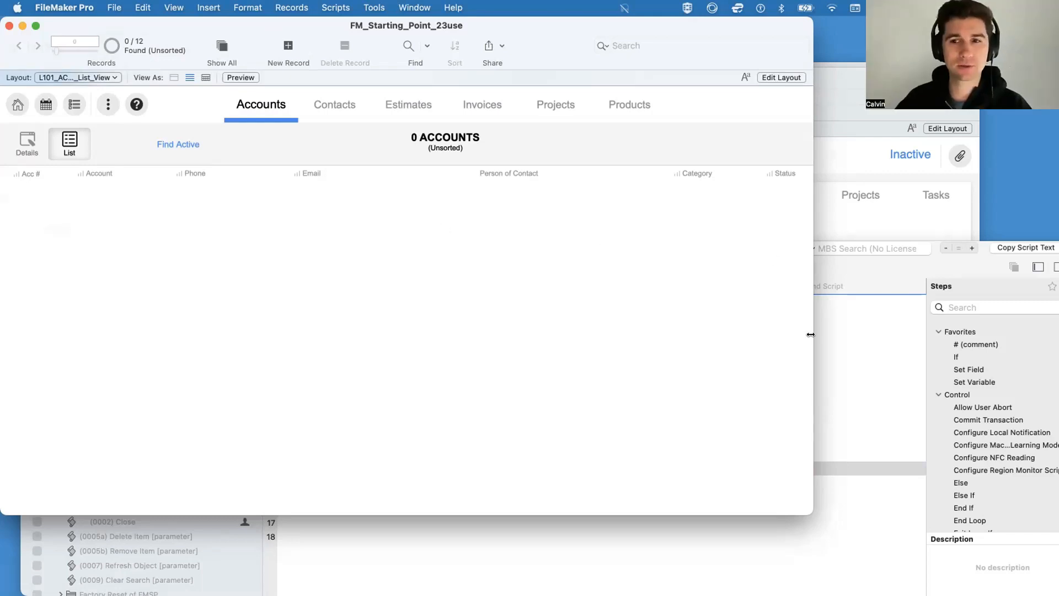
click(843, 370)
click(113, 347)
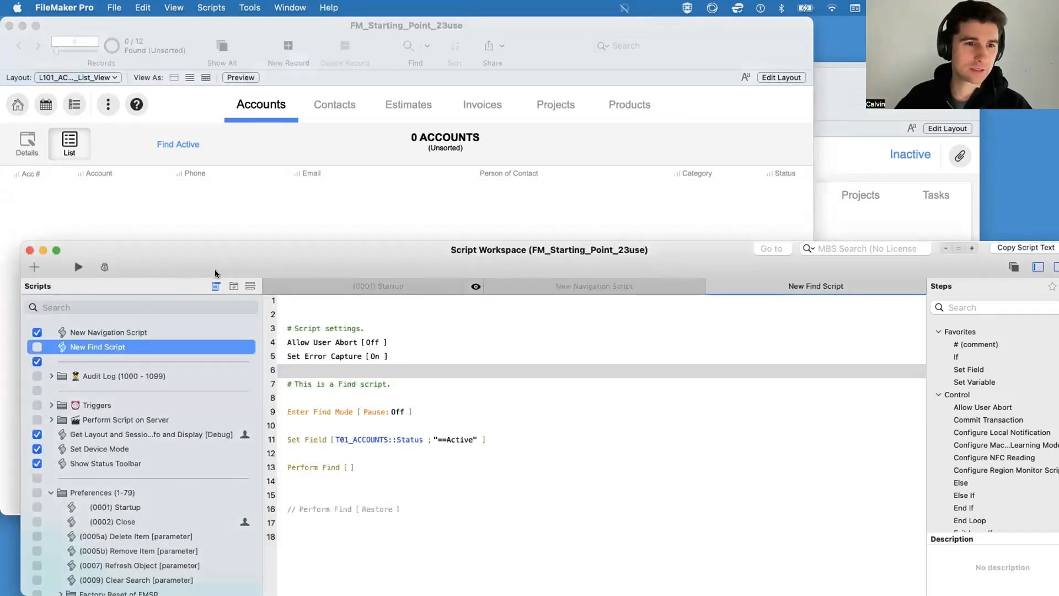
click(32, 267)
text(op)
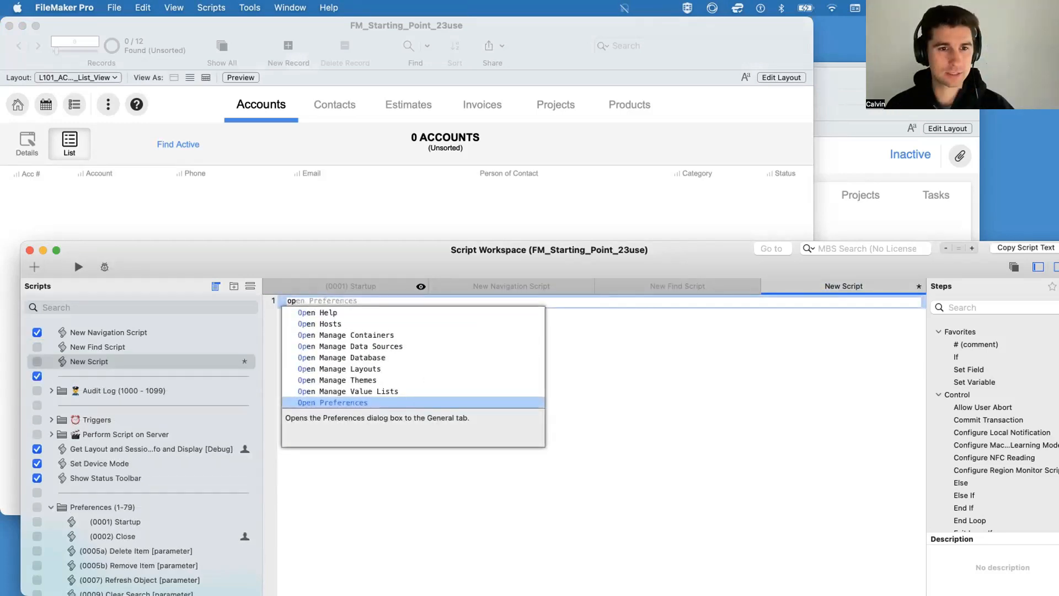
text(en ma)
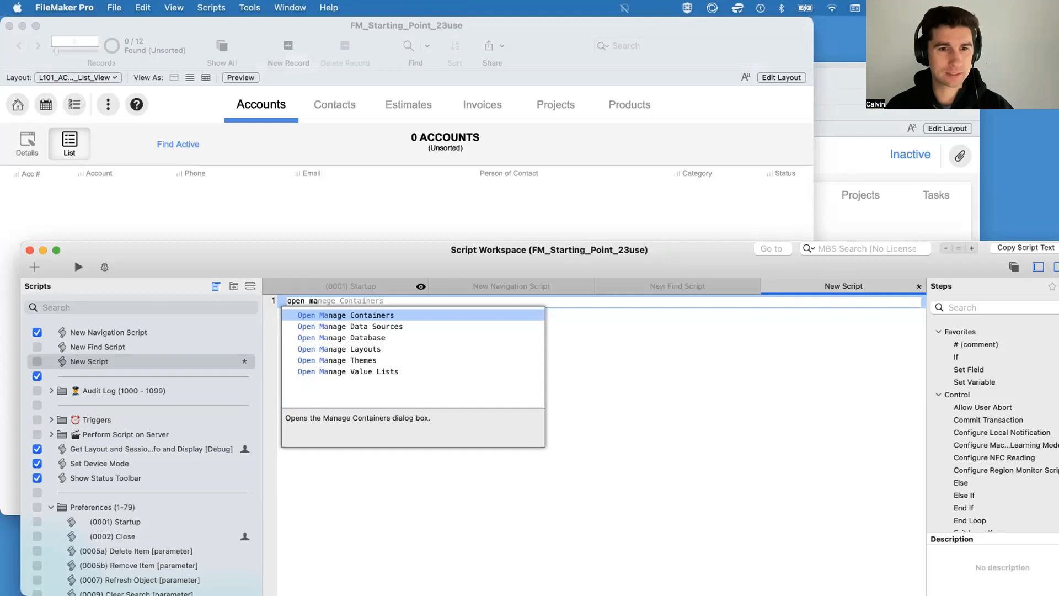
key(super+a)
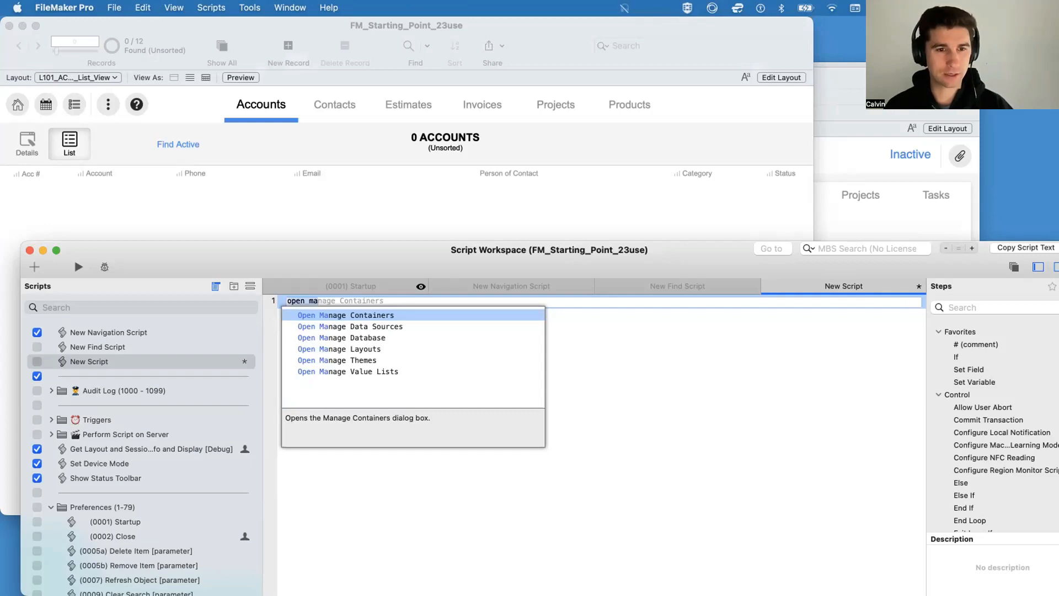
text(securit)
key(BackSpace)
key(BackSpace)
key(BackSpace)
key(BackSpace)
key(BackSpace)
key(BackSpace)
key(BackSpace)
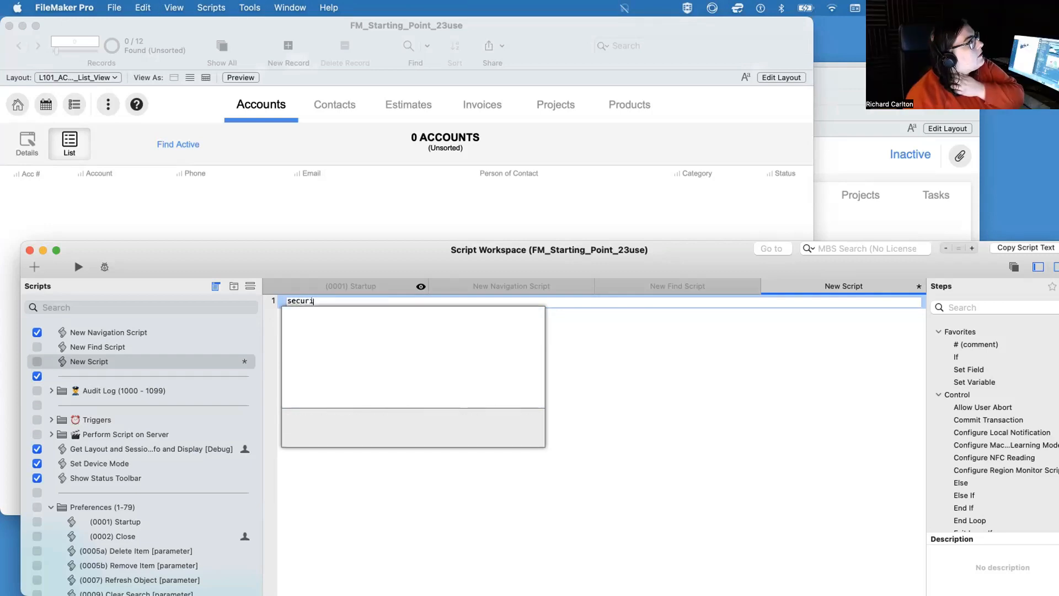
key(Escape)
Step: Add blank lines to the new script and insert an Add Account script step on line 3
key(Return)
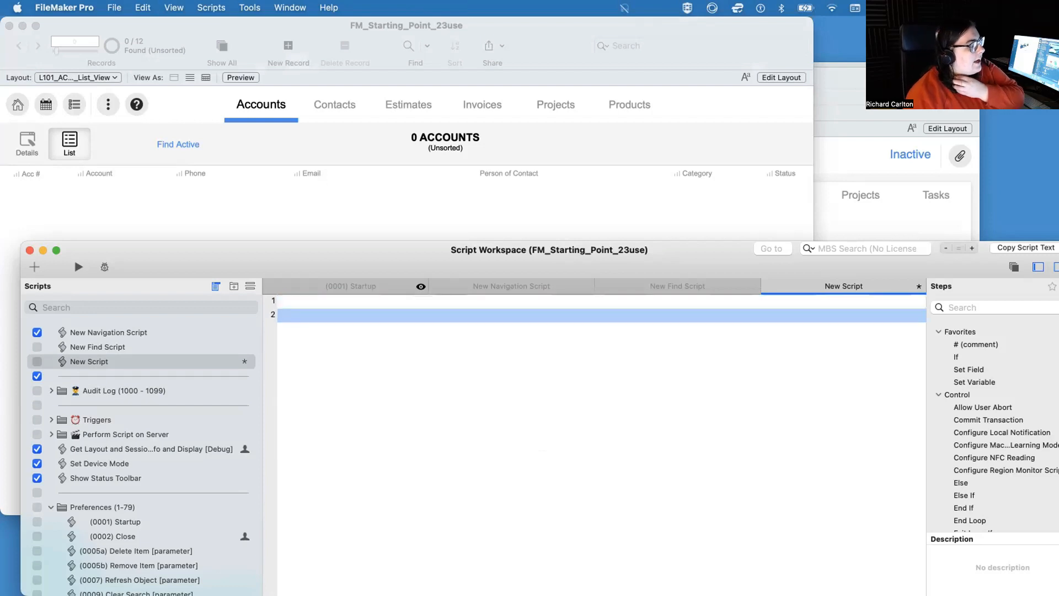
key(Return)
key(Return)
key(Return)
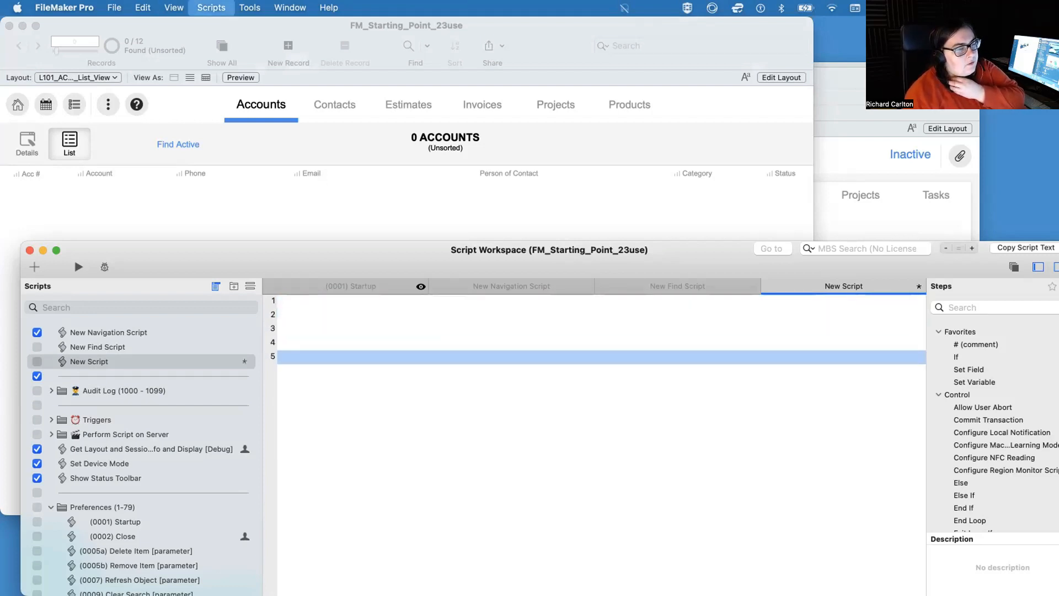
key(Up)
key(Up)
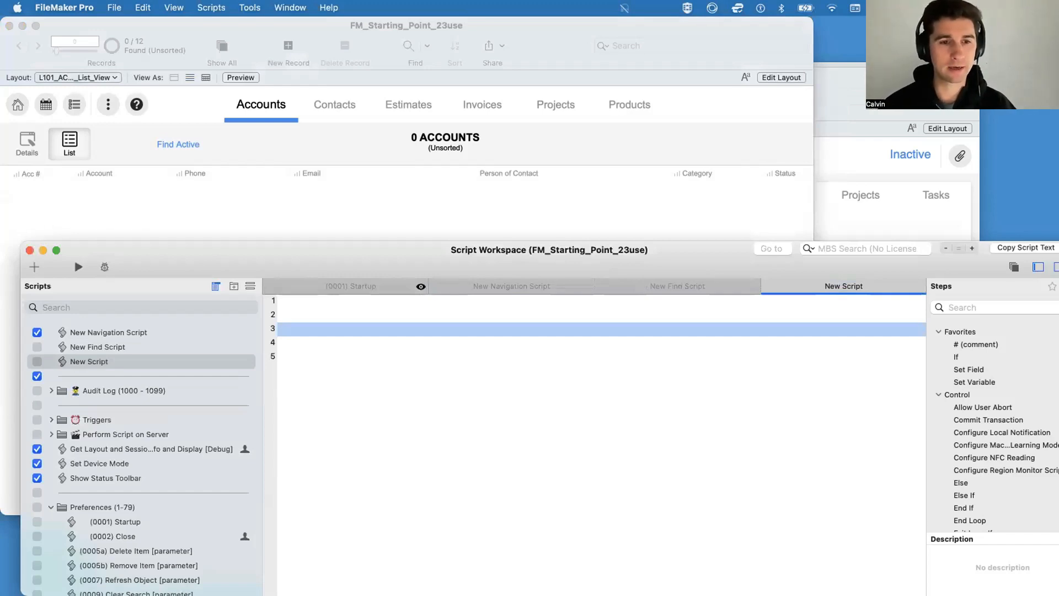
text(accoun)
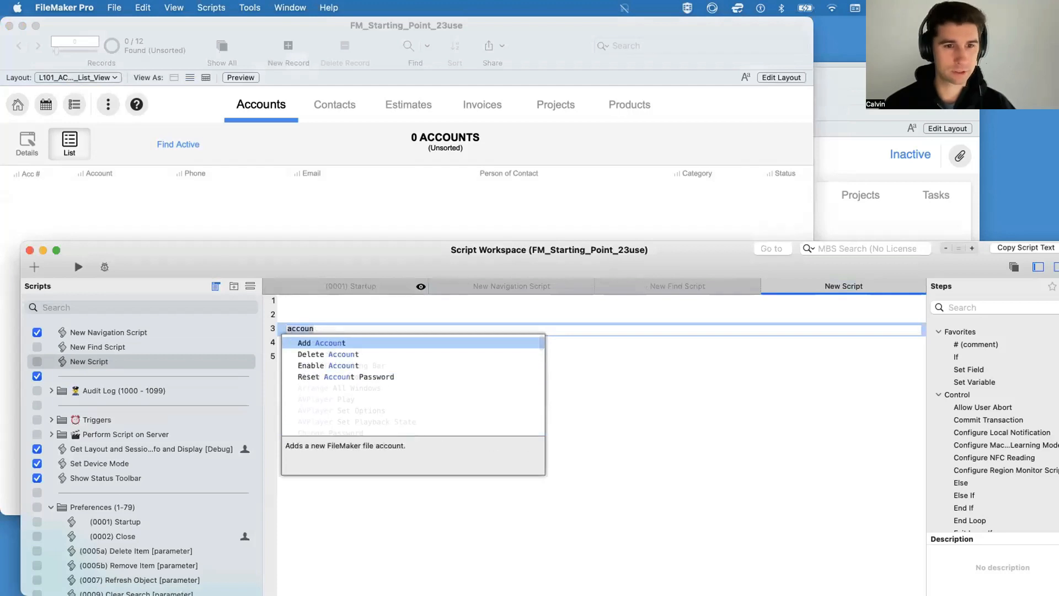
key(Return)
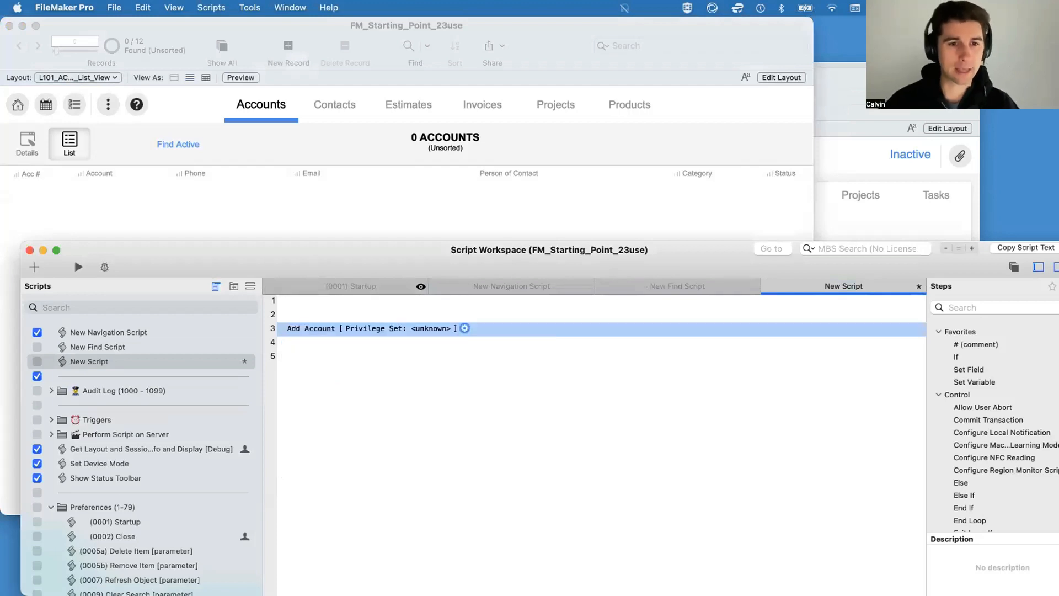
Step: Configure Add Account with name "New User", an account password, the [Data Entry Only] privilege set and a required password change on next sign-in
click(465, 329)
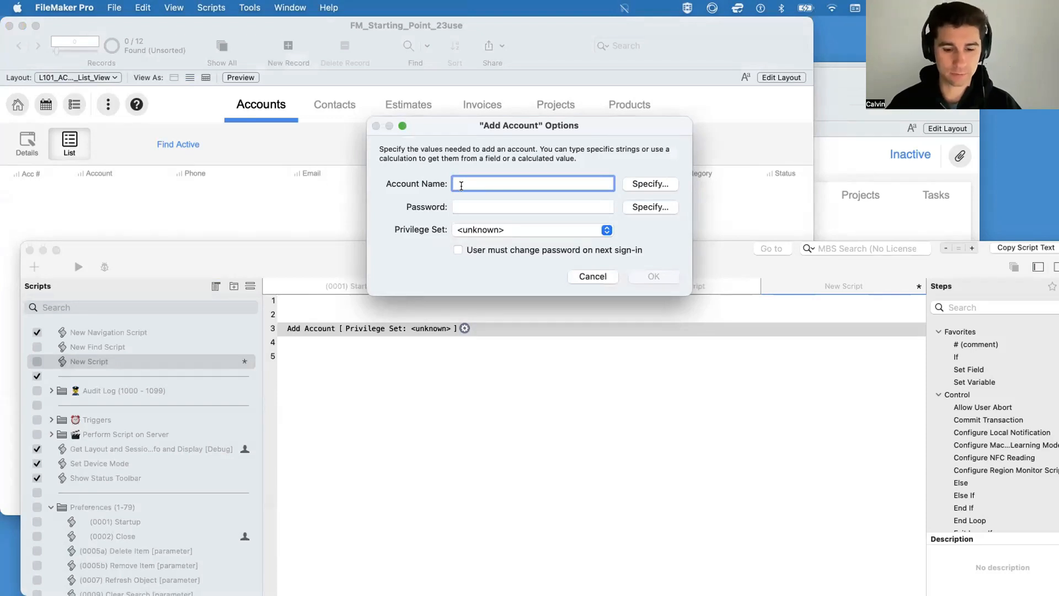
text(New User)
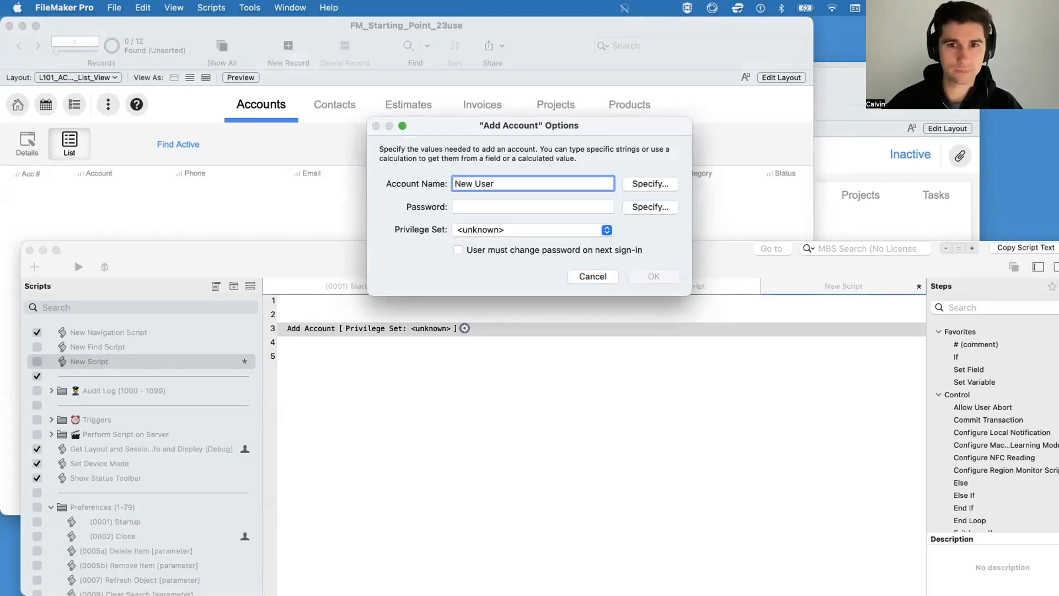
click(479, 201)
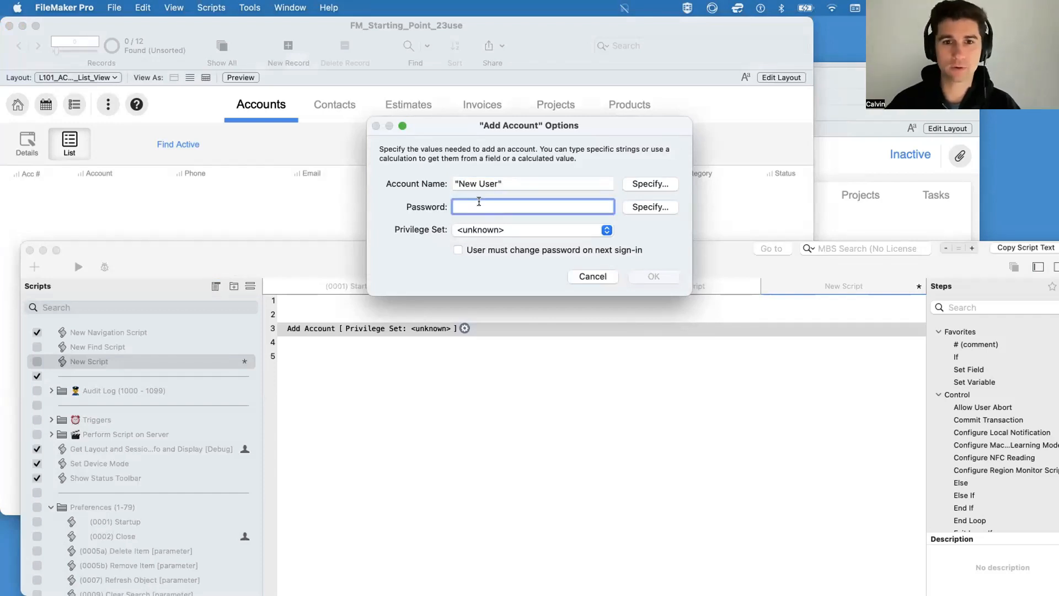
click(544, 250)
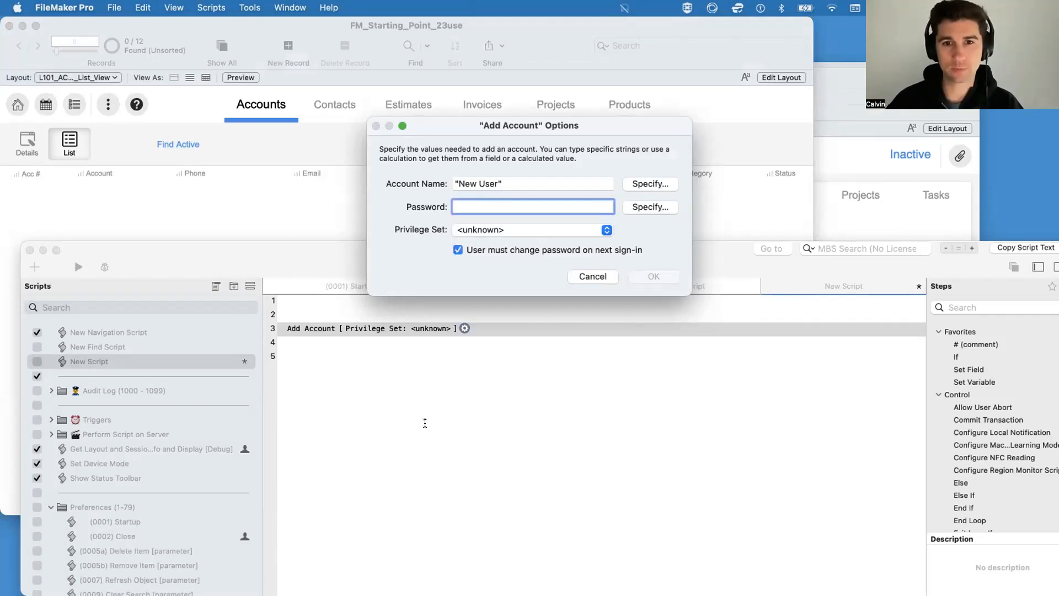
text(12)
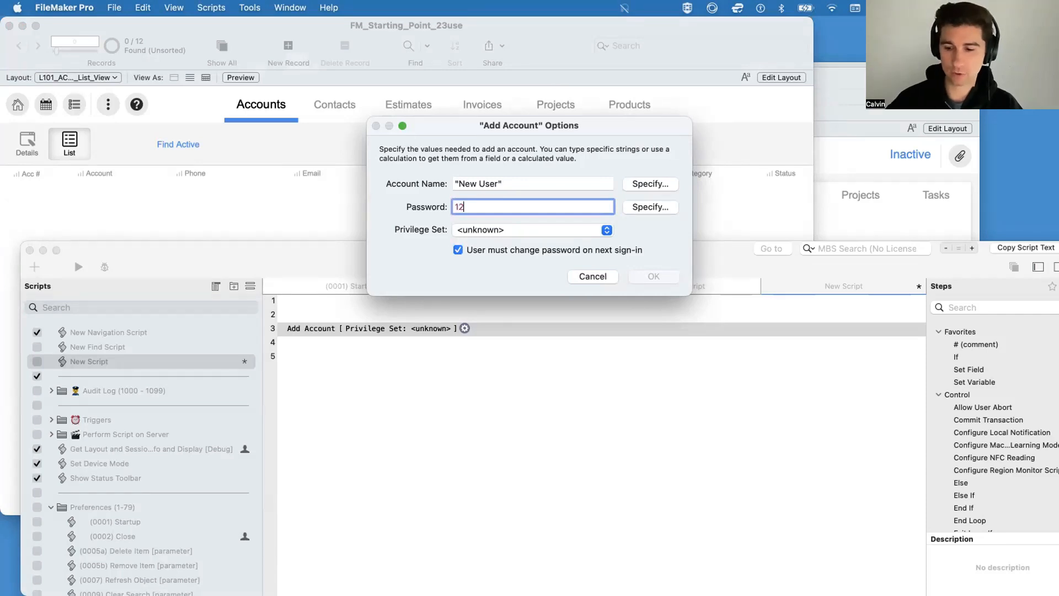
text(3)
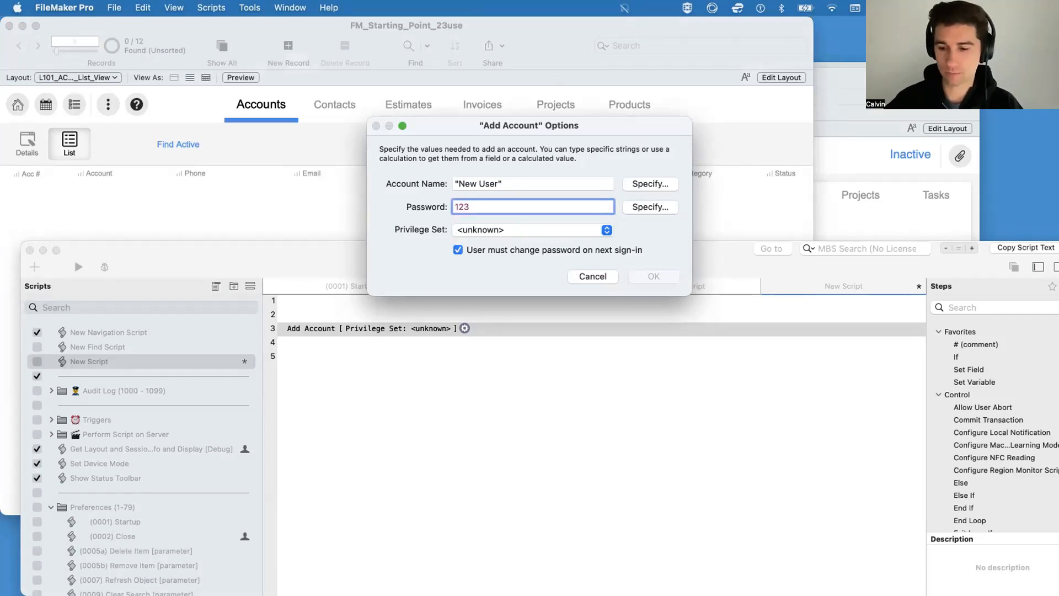
text(4)
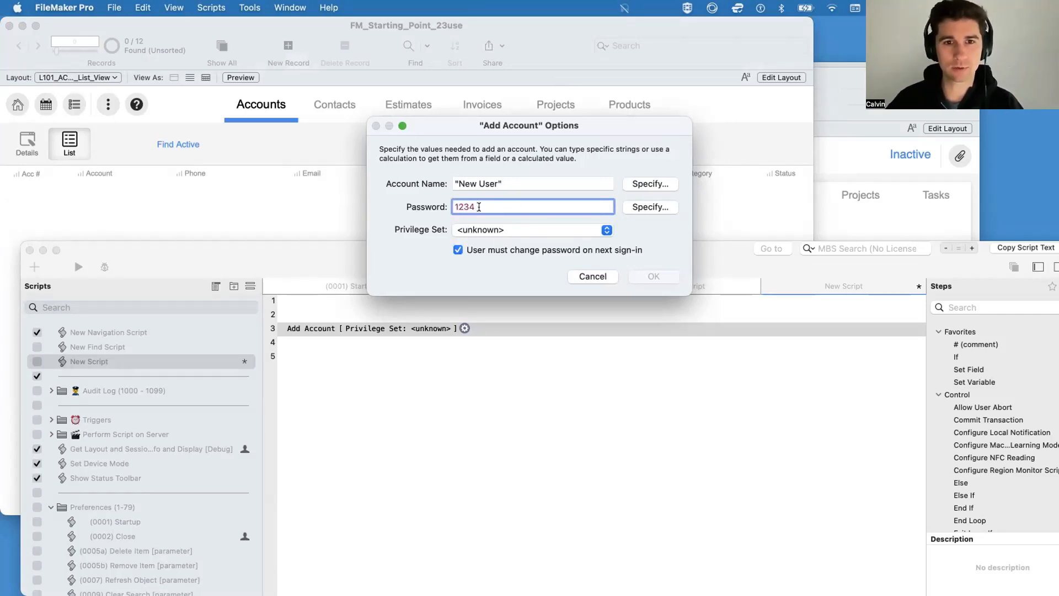
click(504, 231)
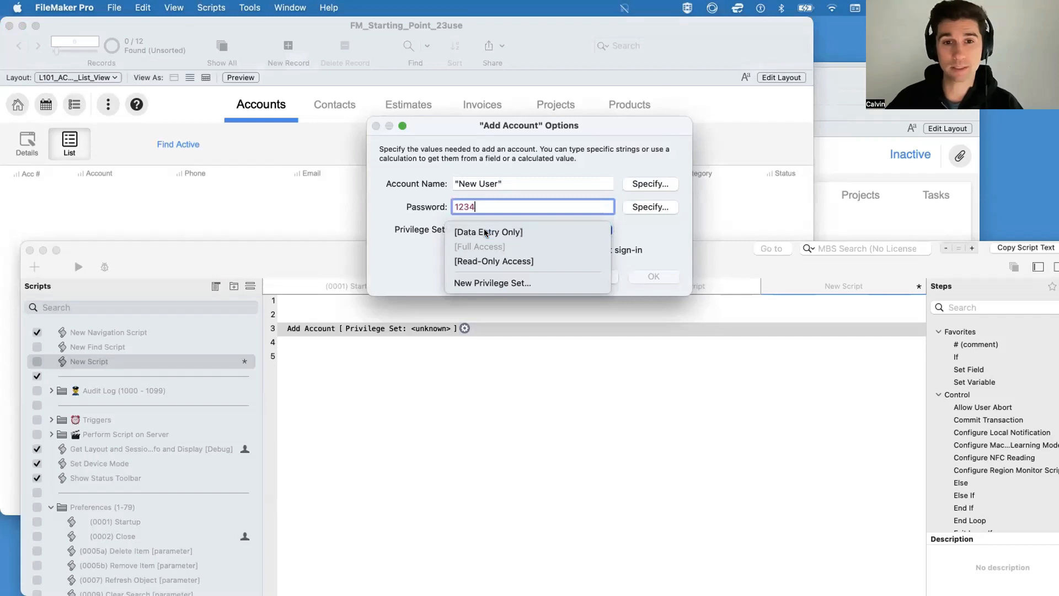
click(486, 232)
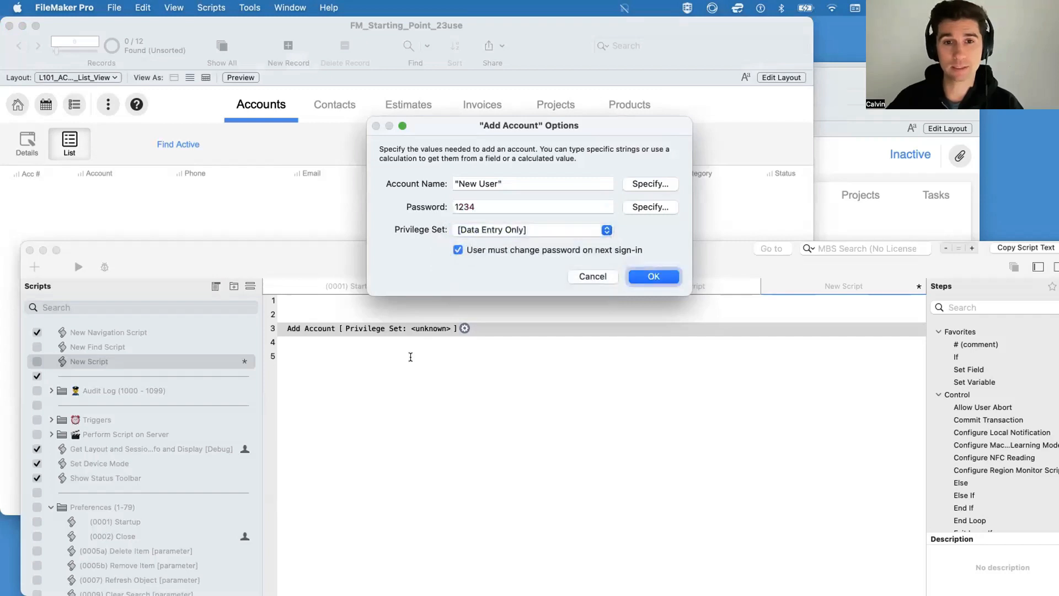
click(652, 277)
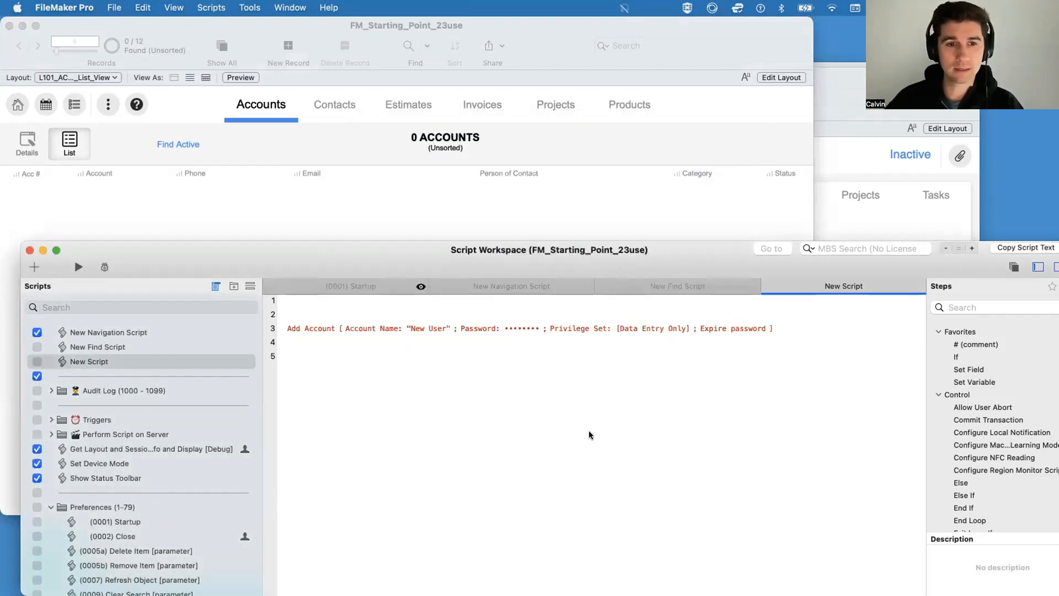
Step: Check the file's existing accounts in the Manage Security settings
click(113, 8)
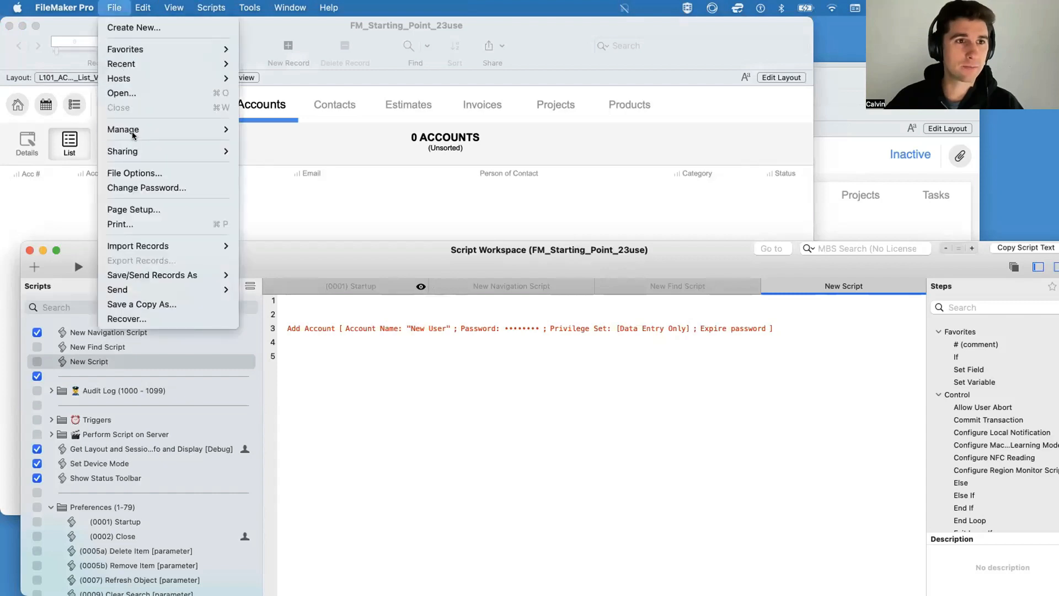
mouse_move(133, 131)
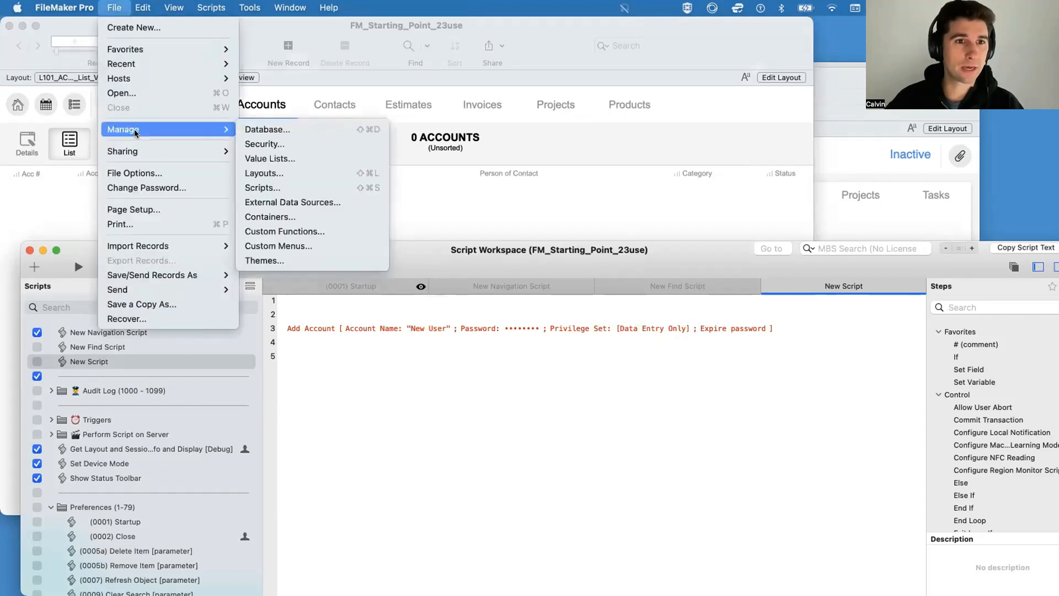
click(362, 144)
click(278, 103)
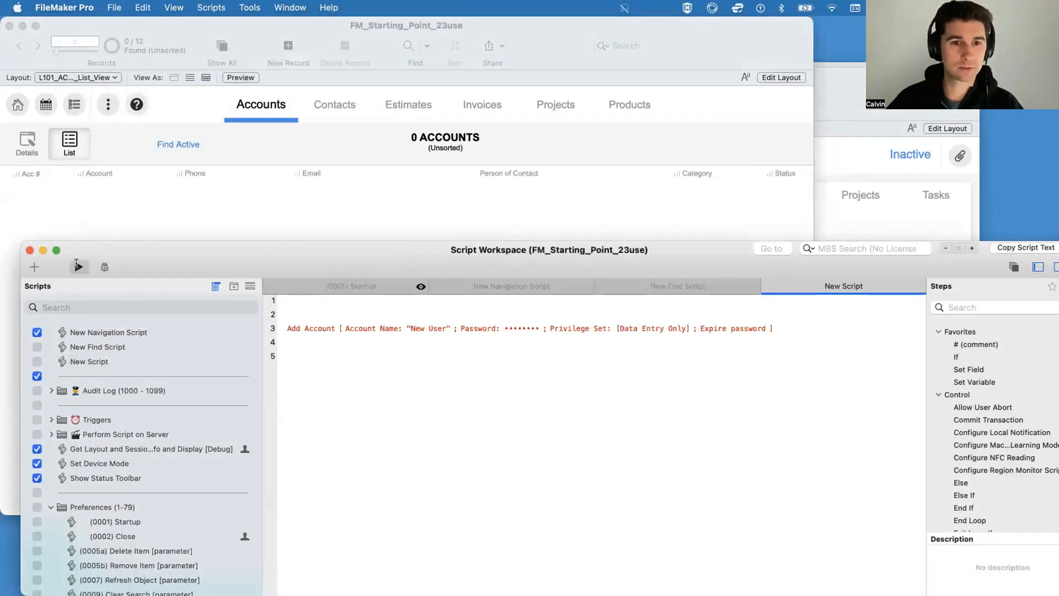
Step: Run the new script with the Add Account step and keep it selected in the script list
click(77, 266)
click(391, 542)
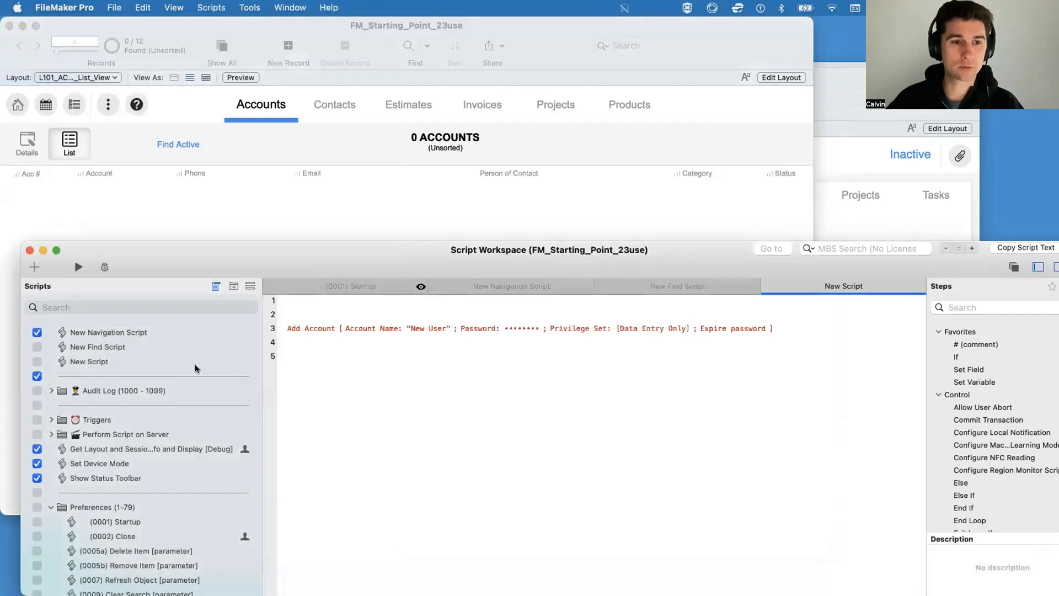
click(145, 361)
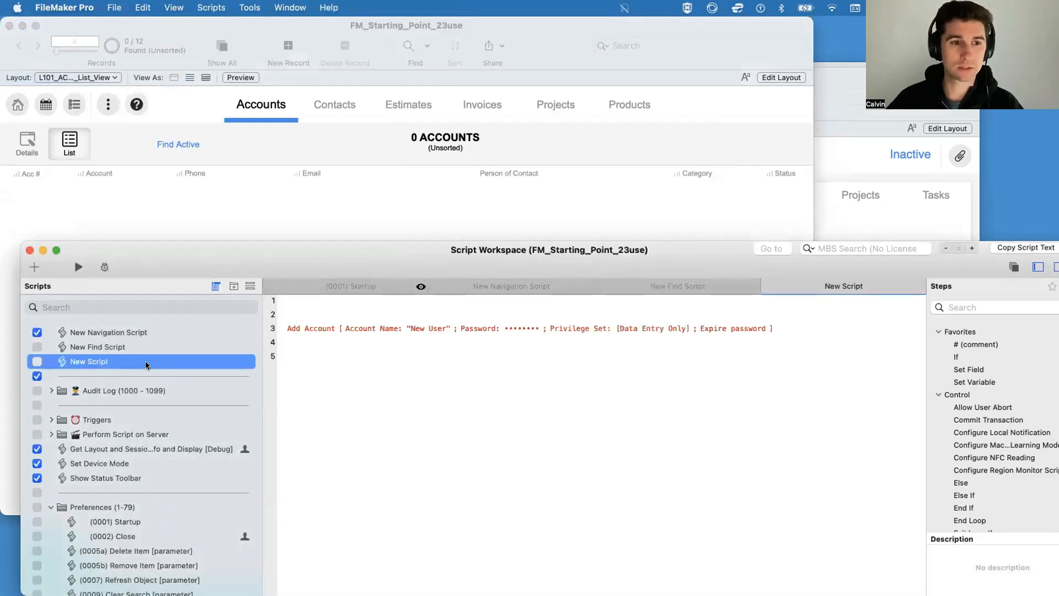
right_click(144, 361)
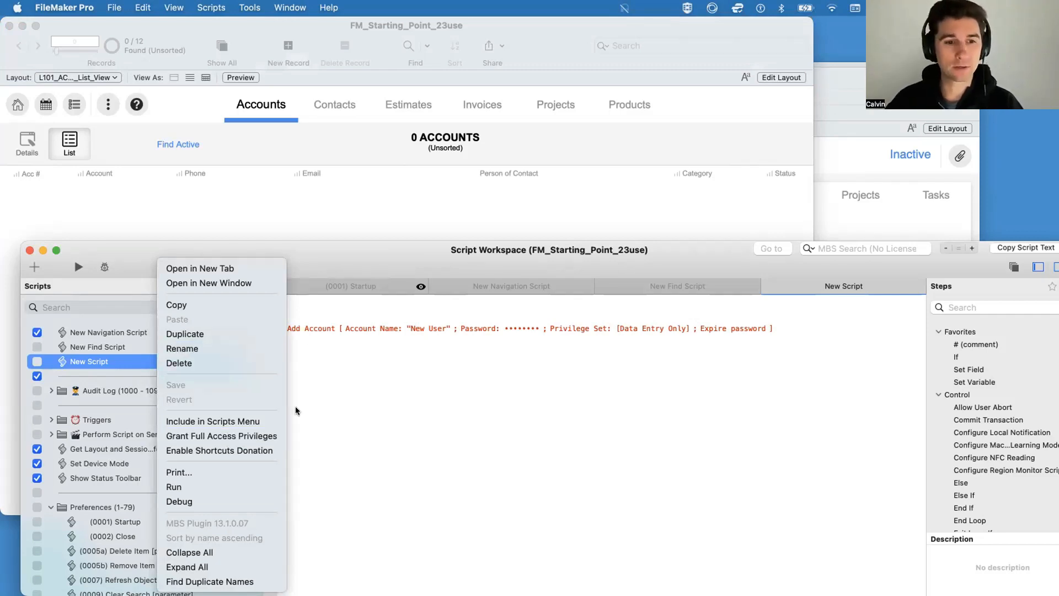
click(416, 399)
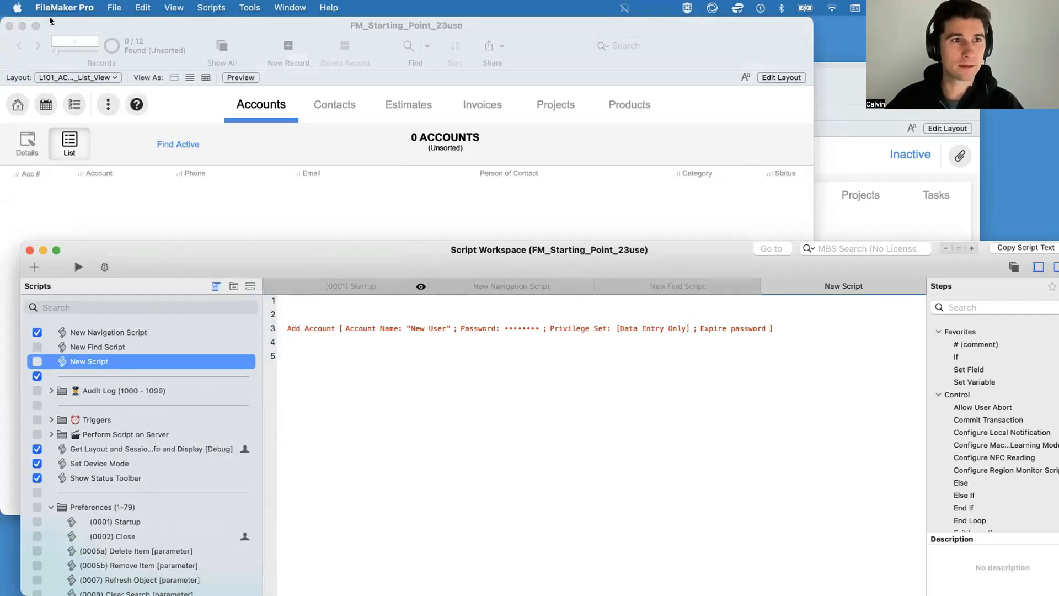
Step: Inspect the New User account in the file's security settings, then accept them and allow the full-access account without a password
click(112, 9)
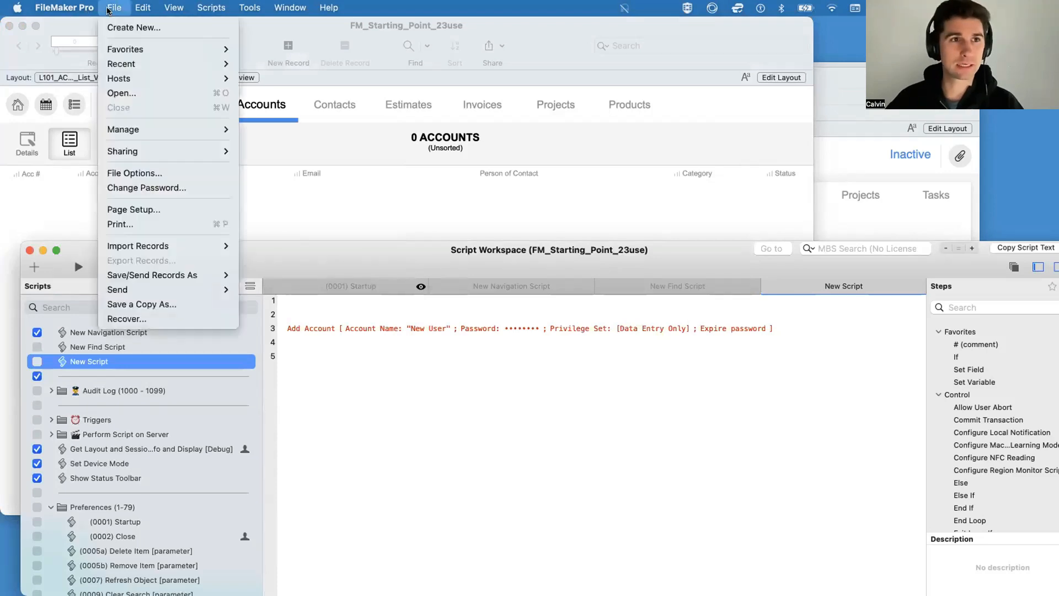
mouse_move(142, 130)
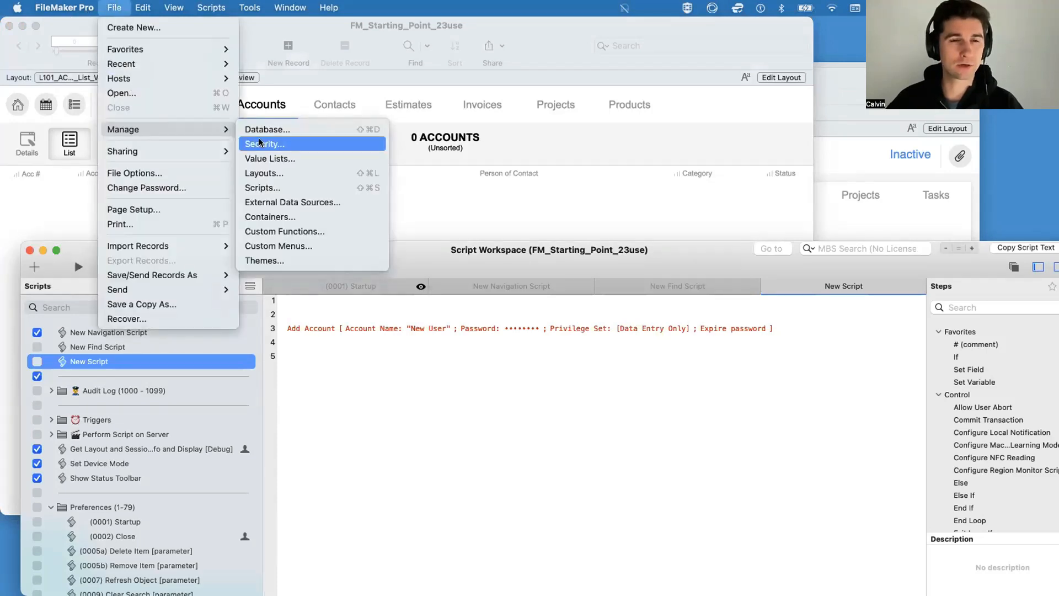
click(261, 143)
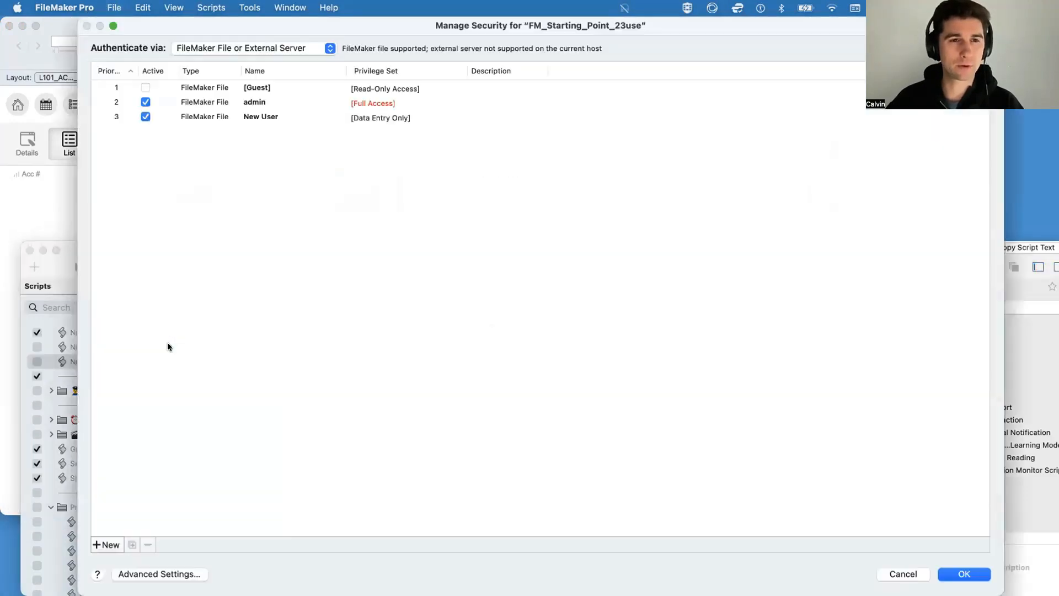
click(253, 117)
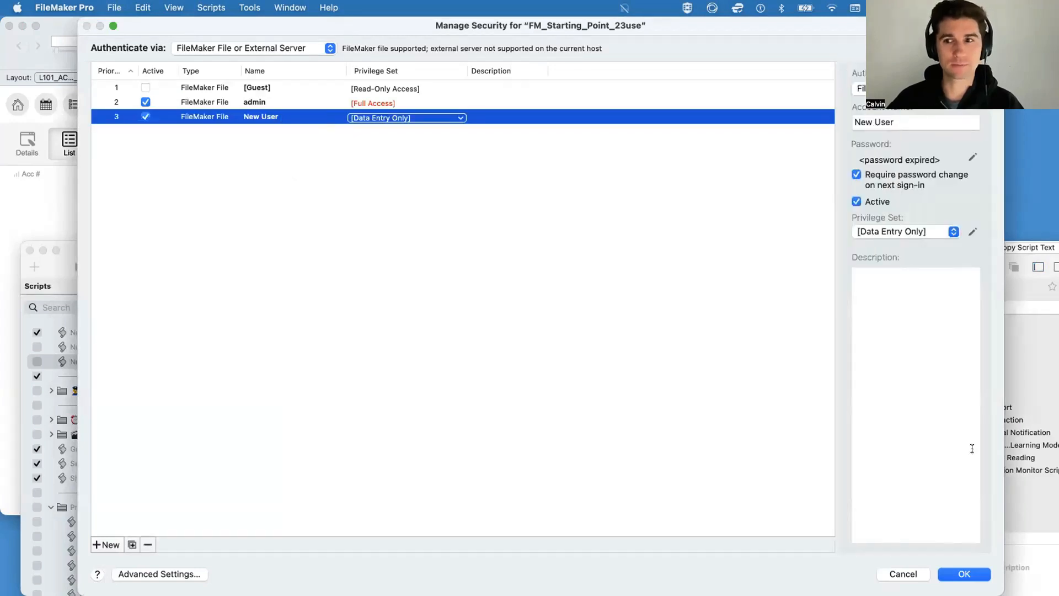
drag(1002, 446, 720, 455)
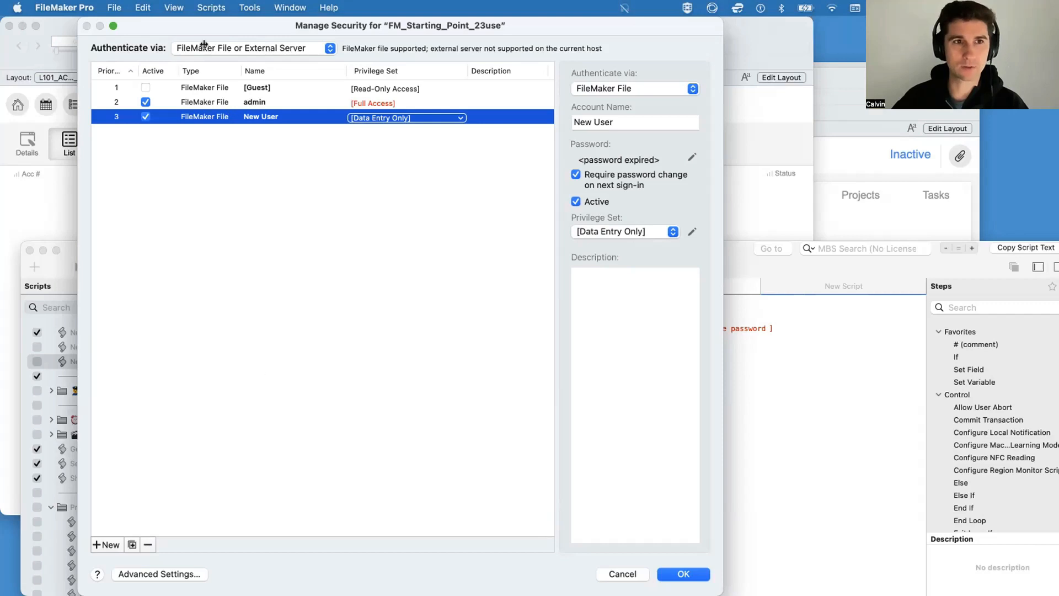
click(665, 571)
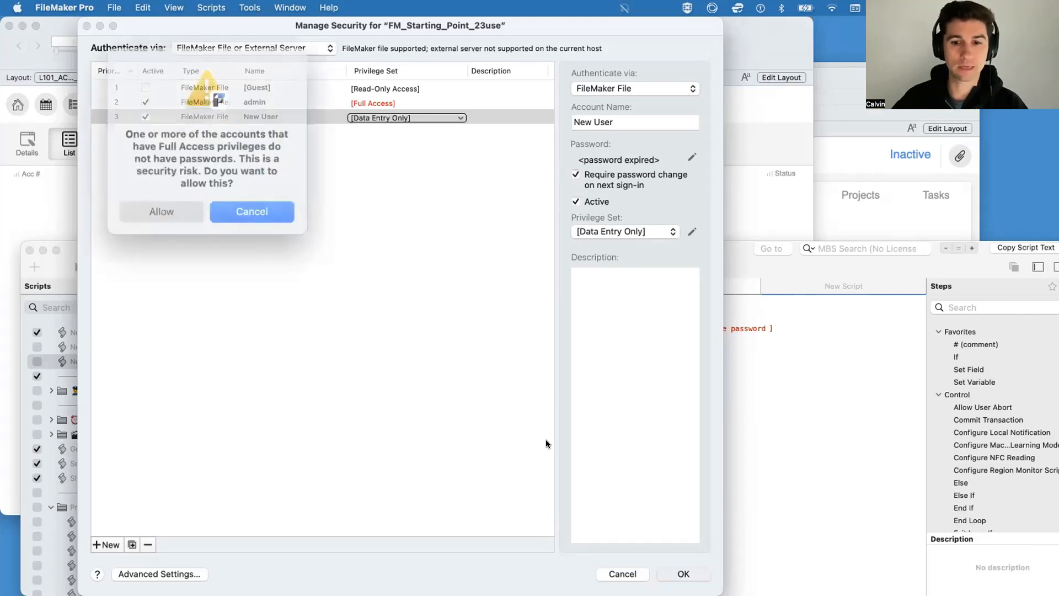
click(182, 200)
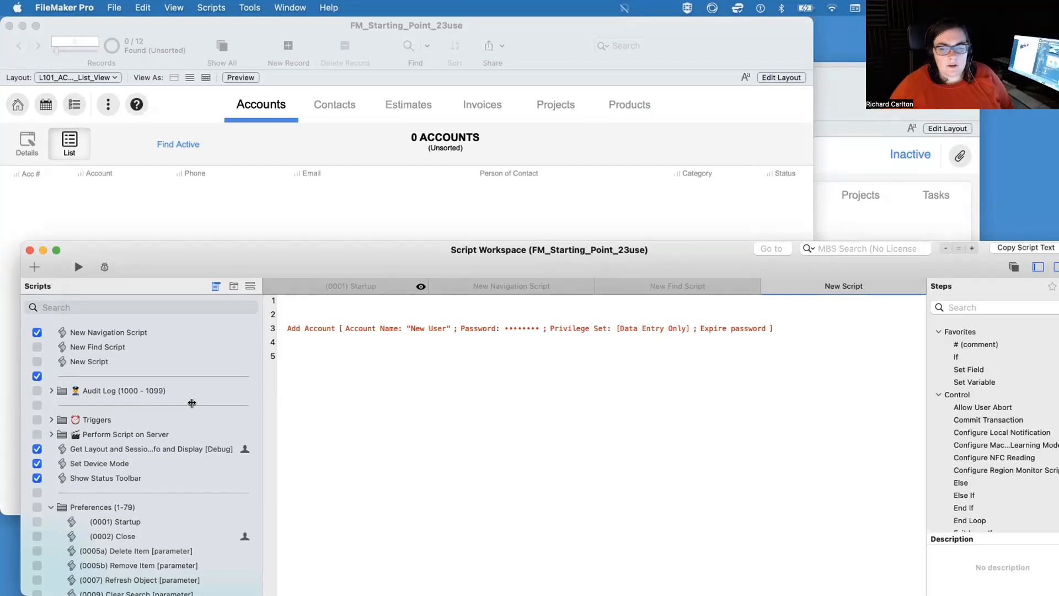
Step: Rename the new script containing the Add Account step as "New Account"
click(118, 360)
click(106, 359)
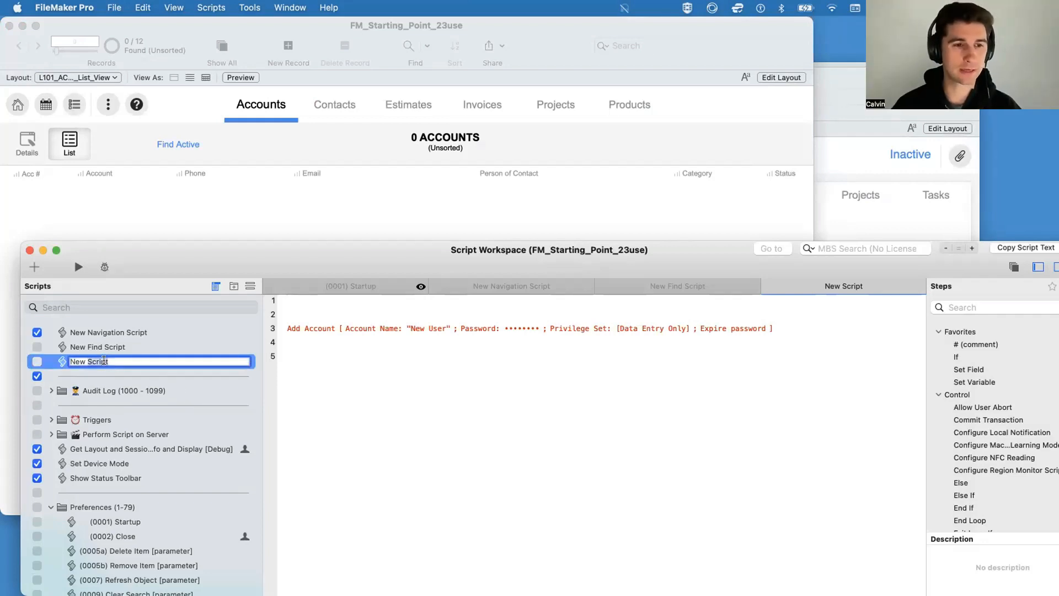
text(Account)
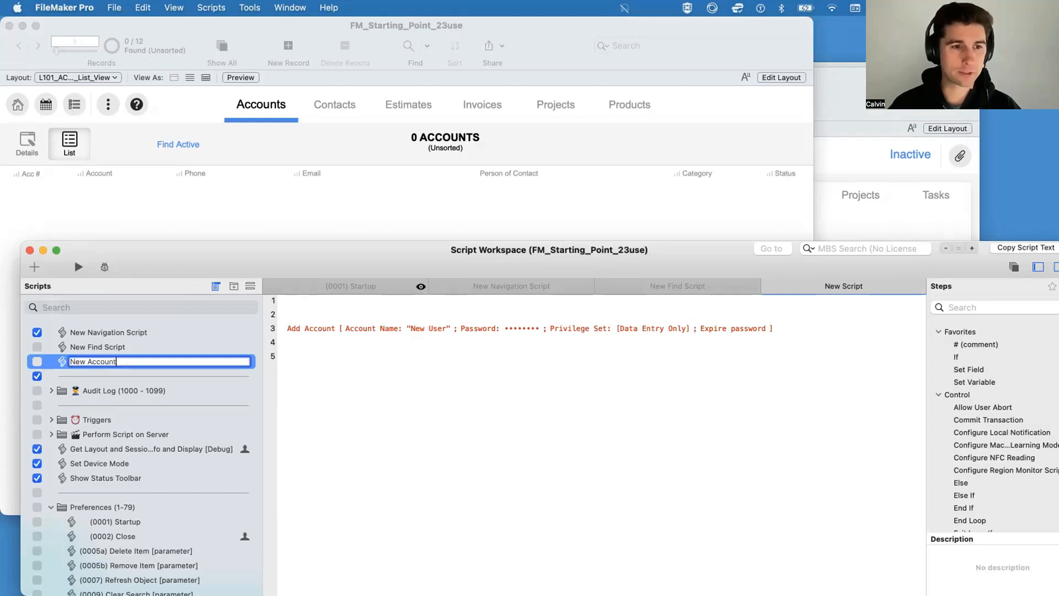
key(Return)
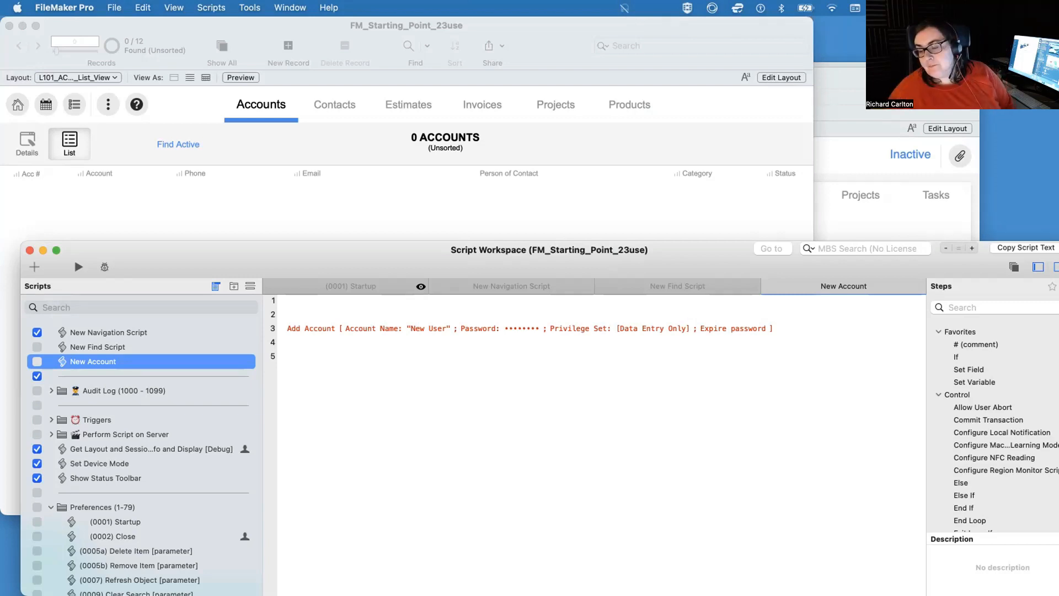
Step: Move the Script Workspace window up and shrink it so that all of its panes fit on screen
scroll(144, 370, down, 15)
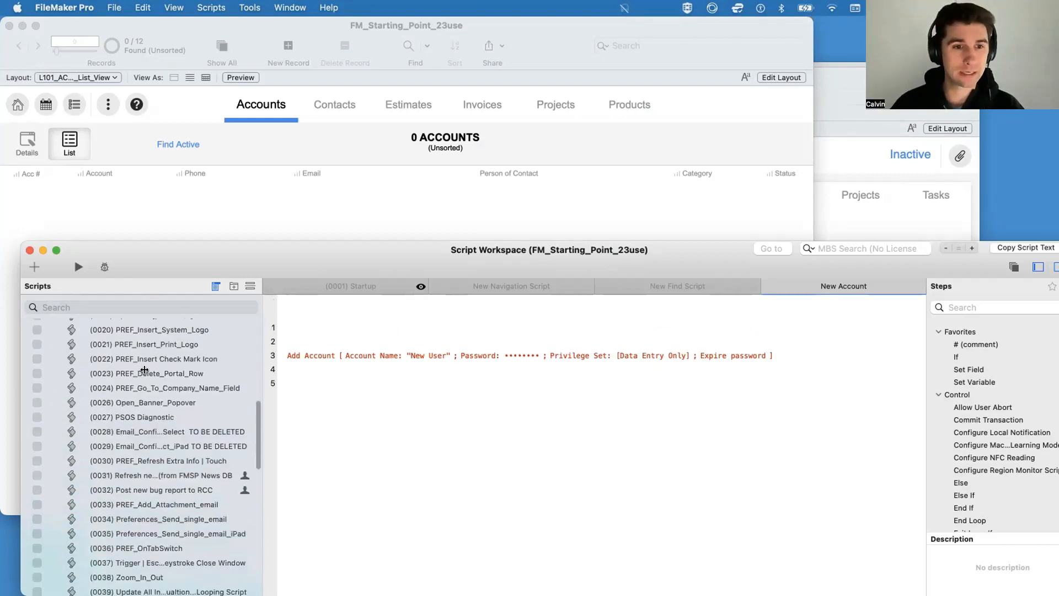
scroll(144, 386, up, 15)
click(281, 329)
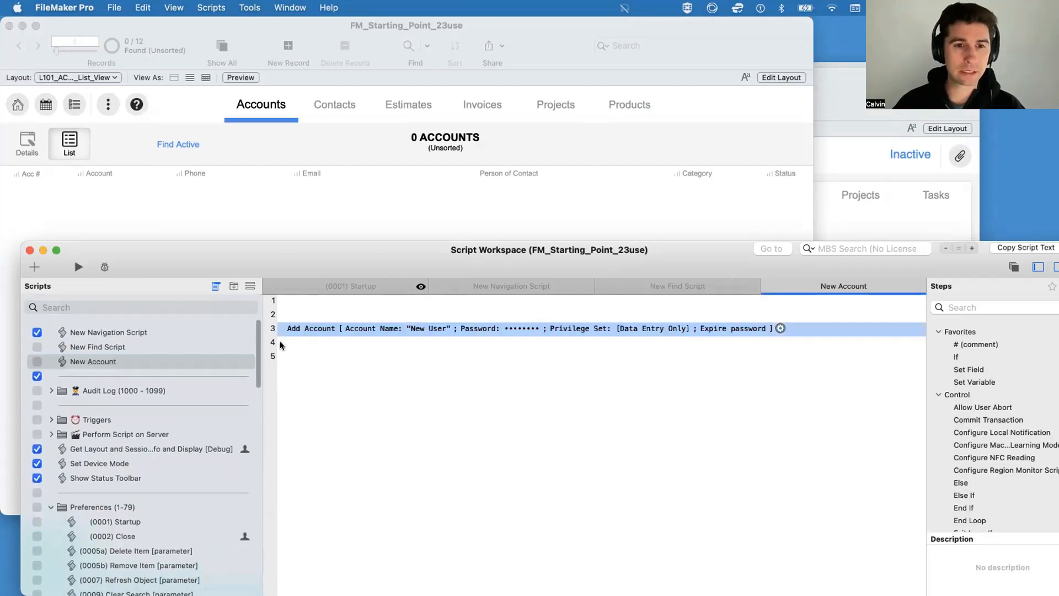
drag(324, 264, 324, 256)
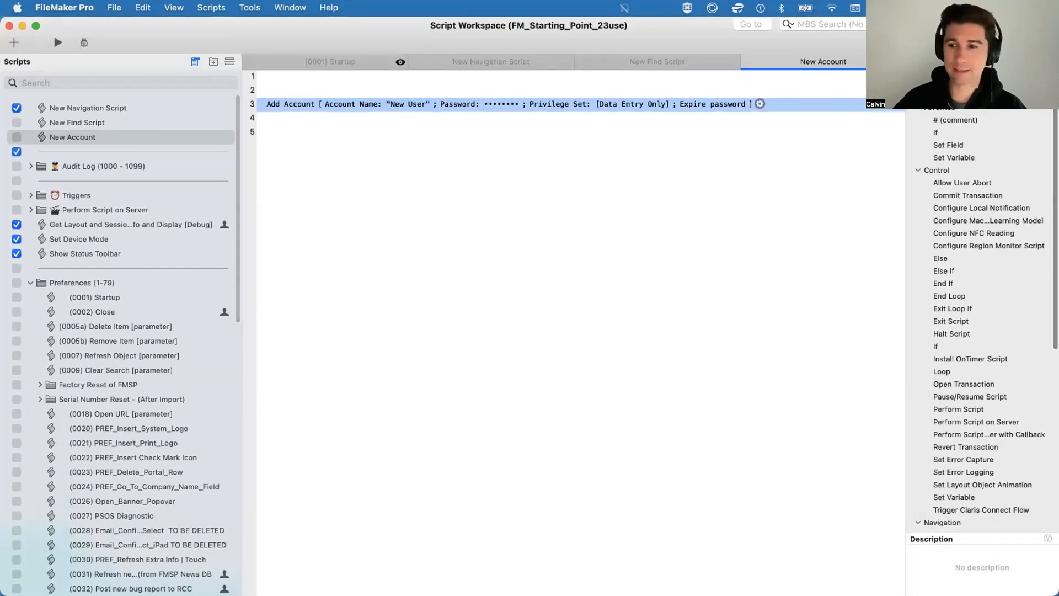
drag(979, 561, 874, 526)
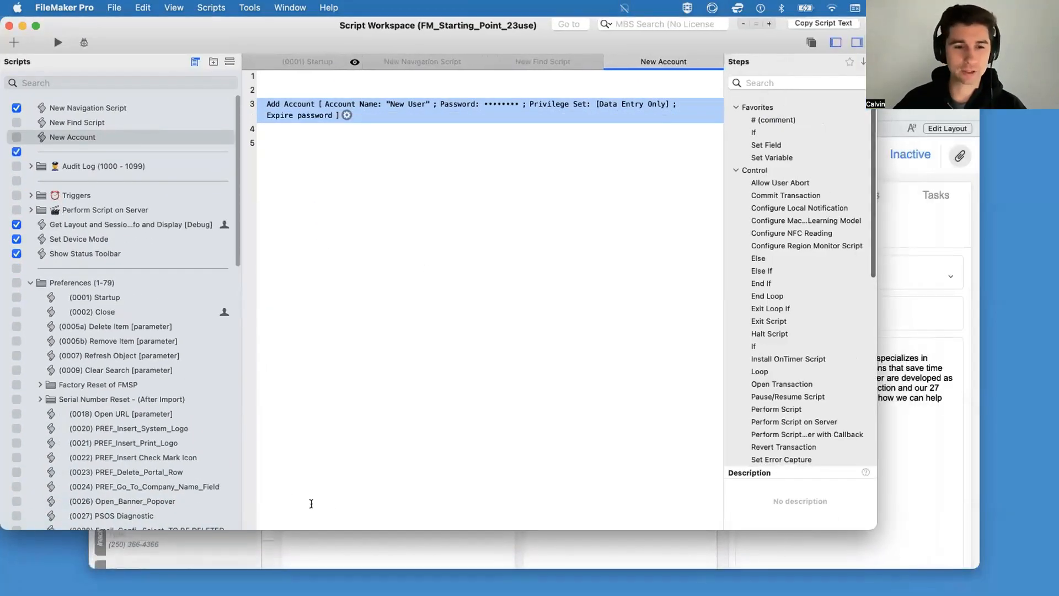
click(303, 505)
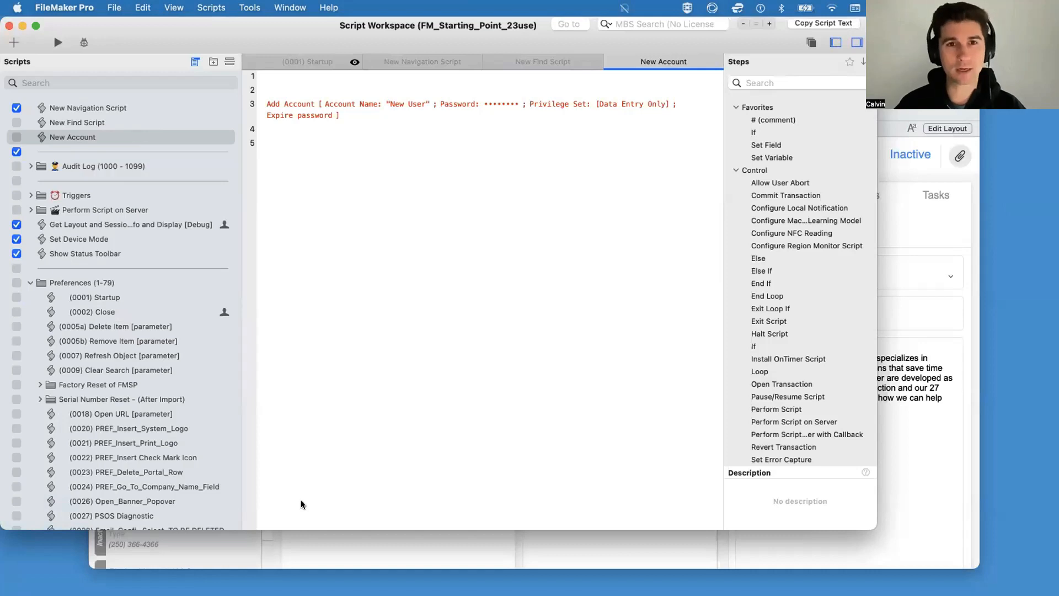
Step: Disable the Add Account step in the New Account script and save the script
key(super+shift+slash)
key(super+w)
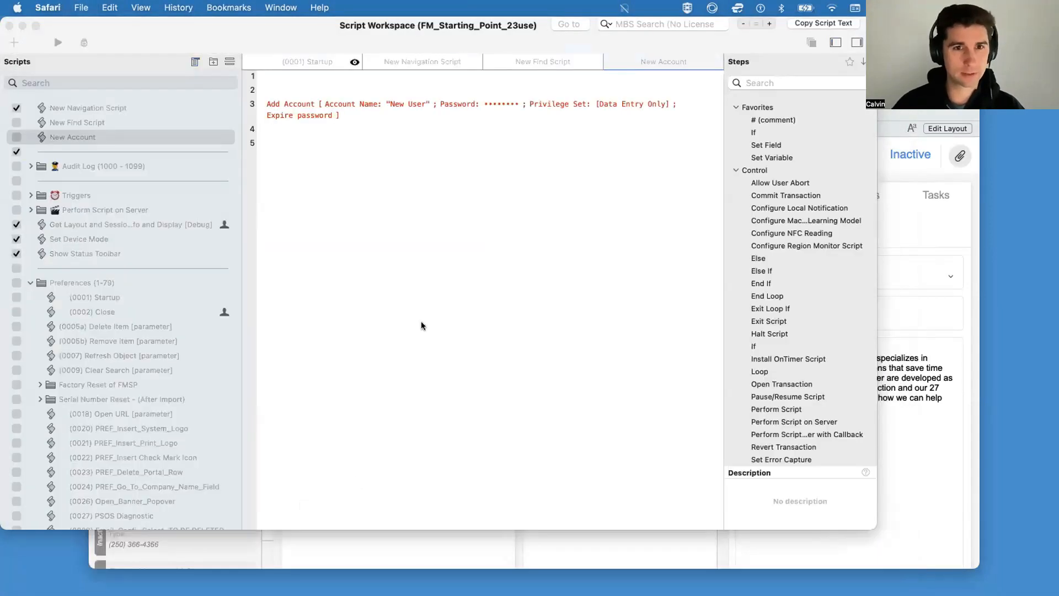
click(421, 325)
click(275, 103)
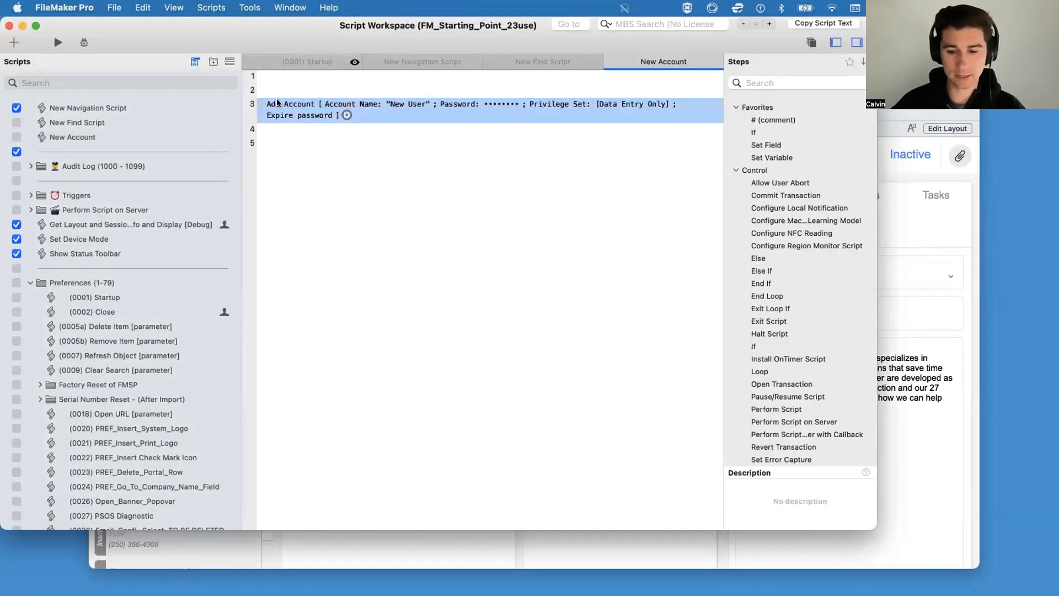
key(super+slash)
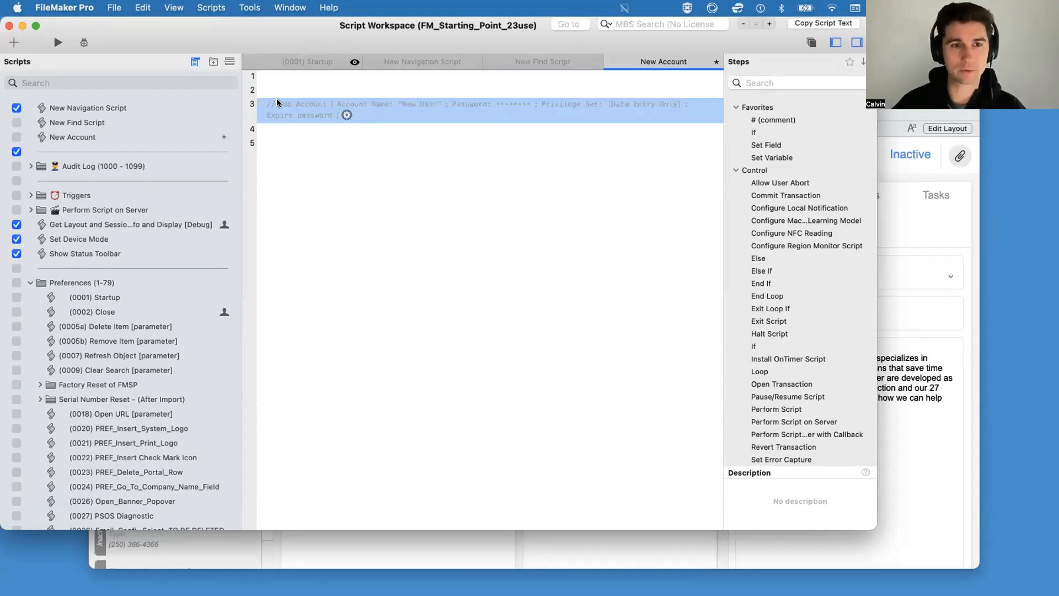
key(super+s)
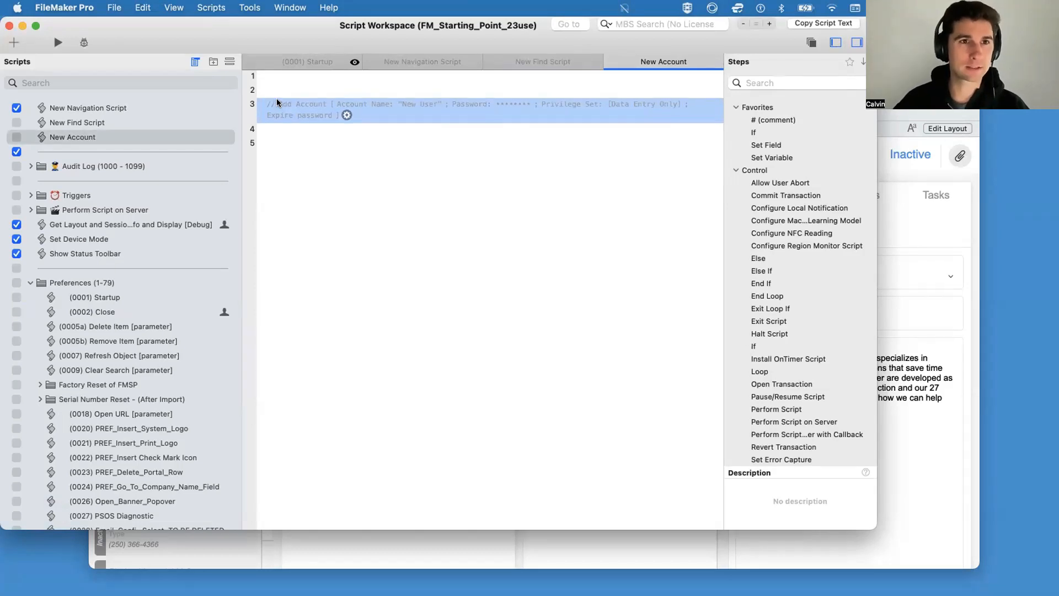
Step: Search FileMaker's help for the disable command using "dis", then leave the help search
click(333, 6)
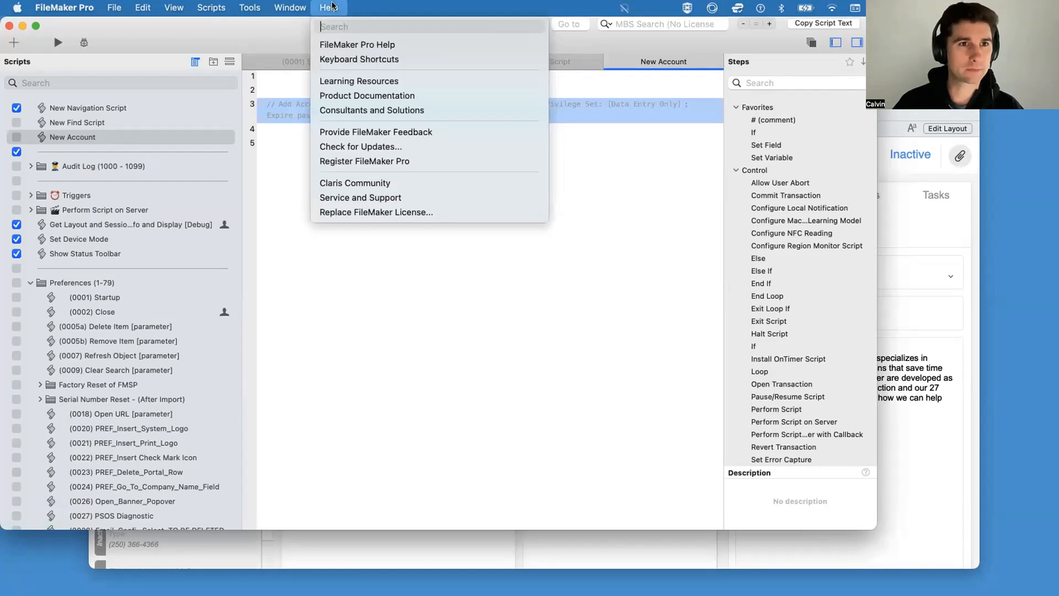
text(dis)
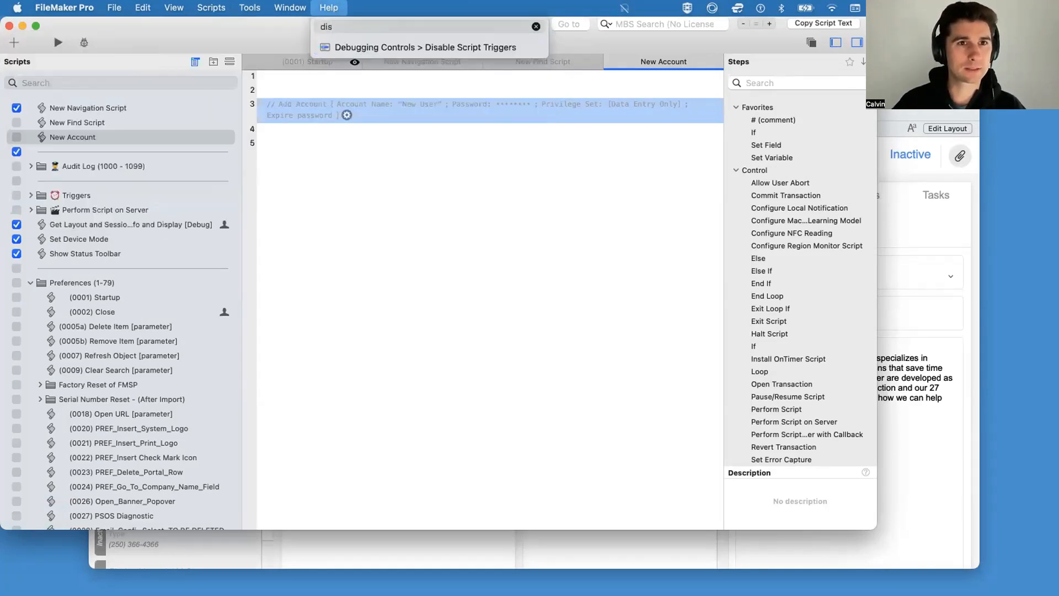
key(Escape)
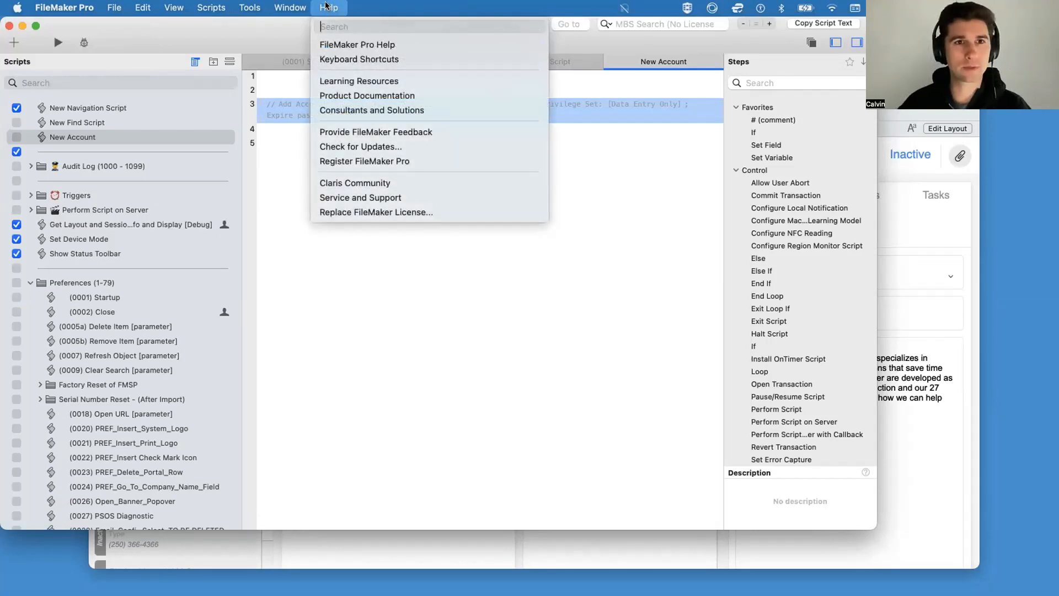
click(332, 7)
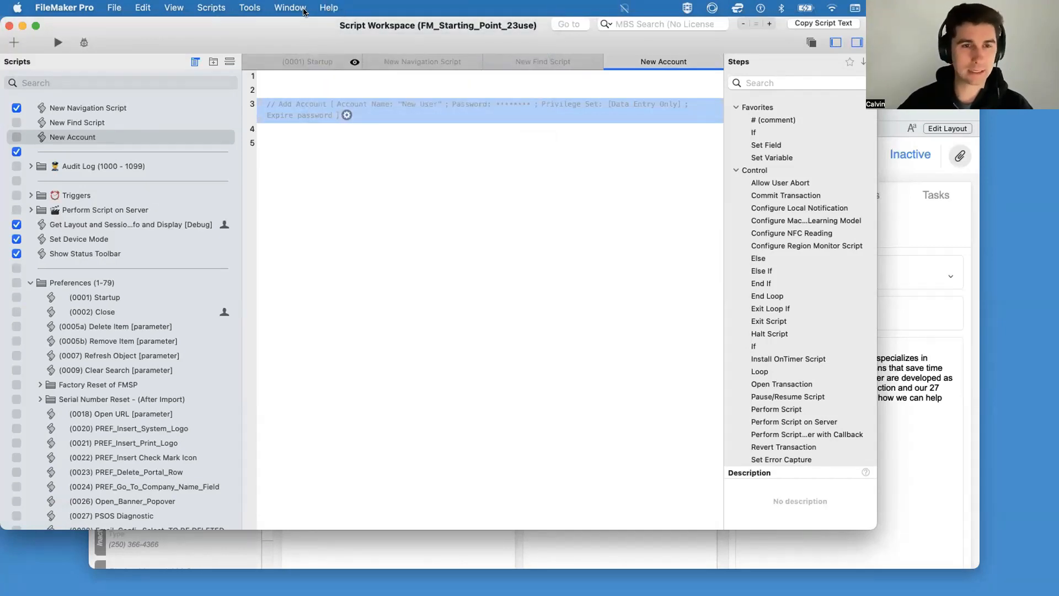
Step: Switch the Add Account step between enabled and disabled several times, leaving it enabled in the New Account script
key(super+slash)
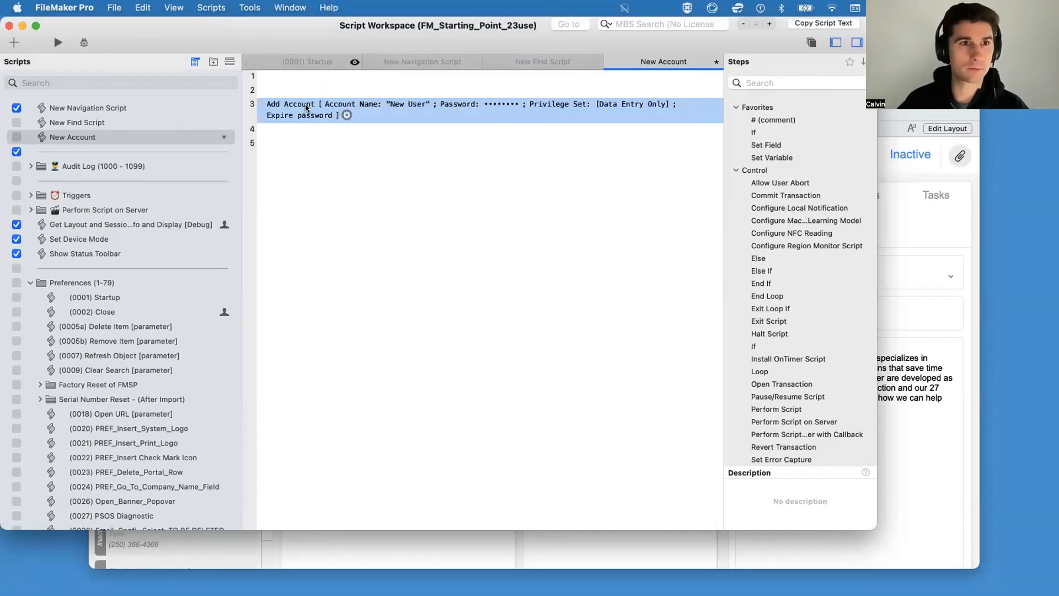
key(super+slash)
click(141, 8)
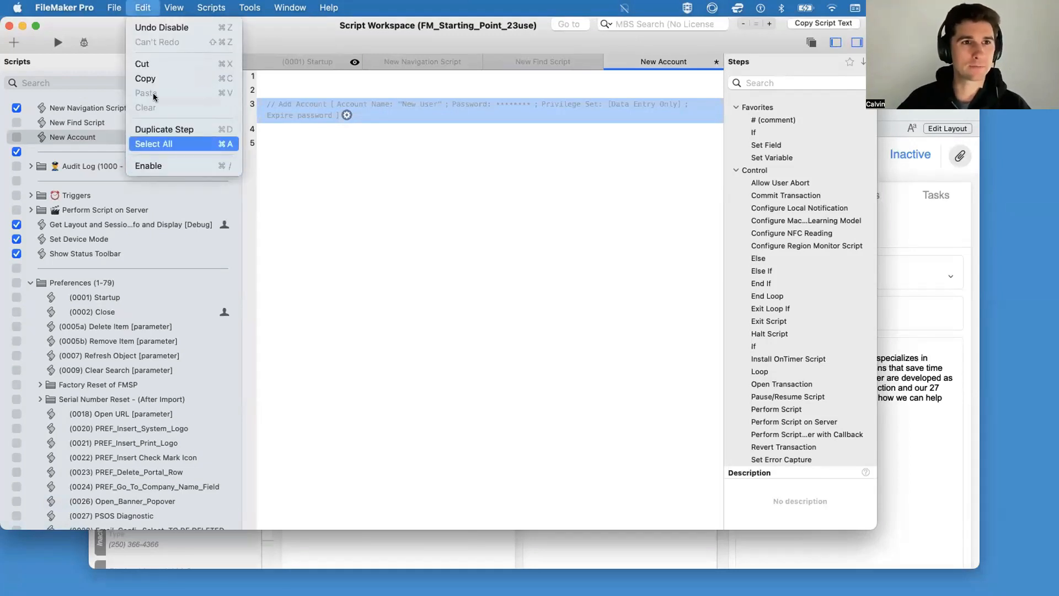
click(182, 165)
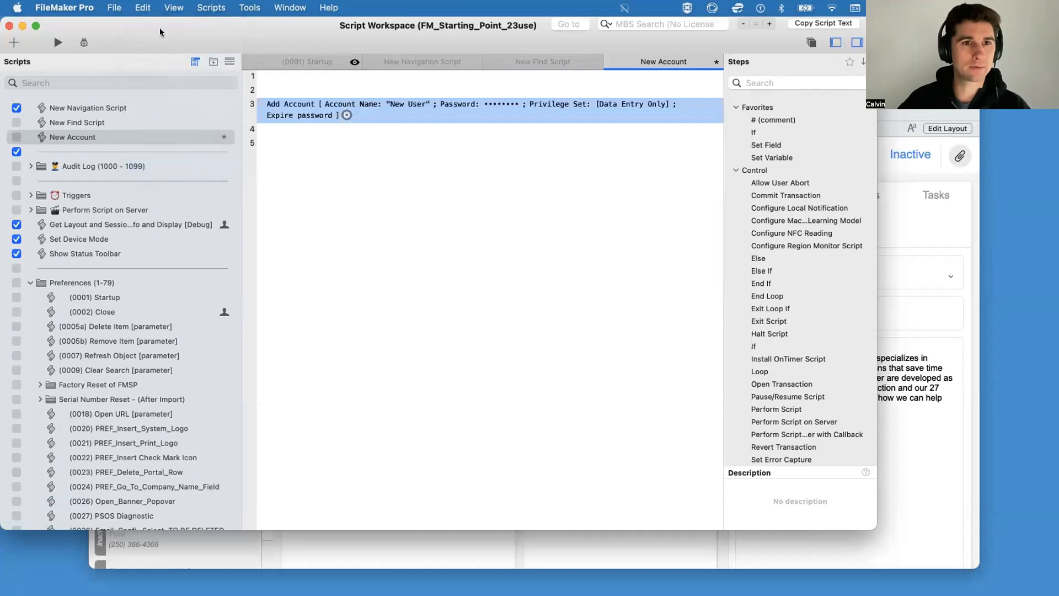
click(142, 8)
click(183, 165)
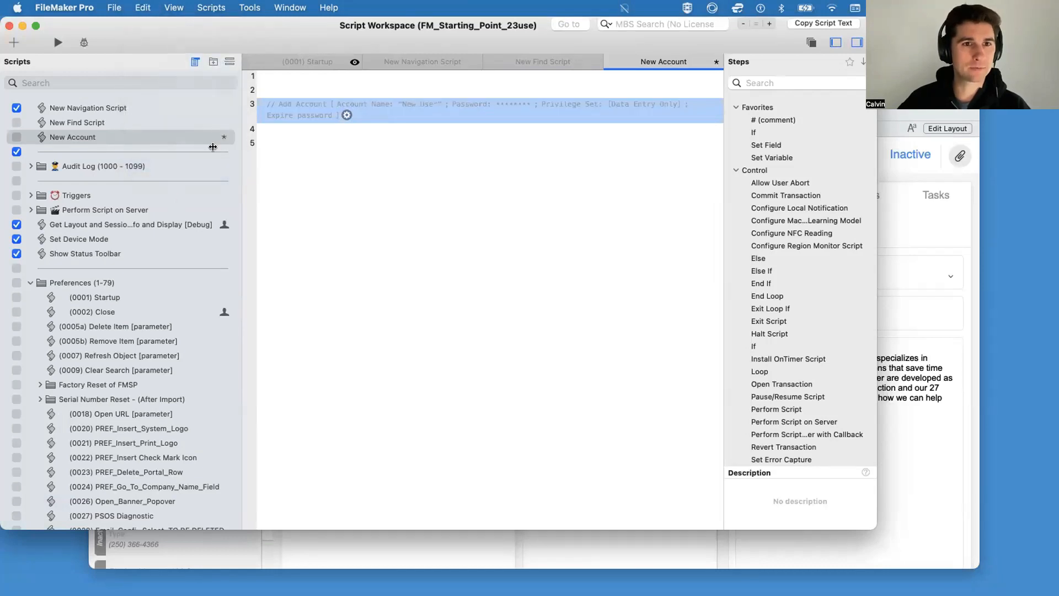
click(142, 8)
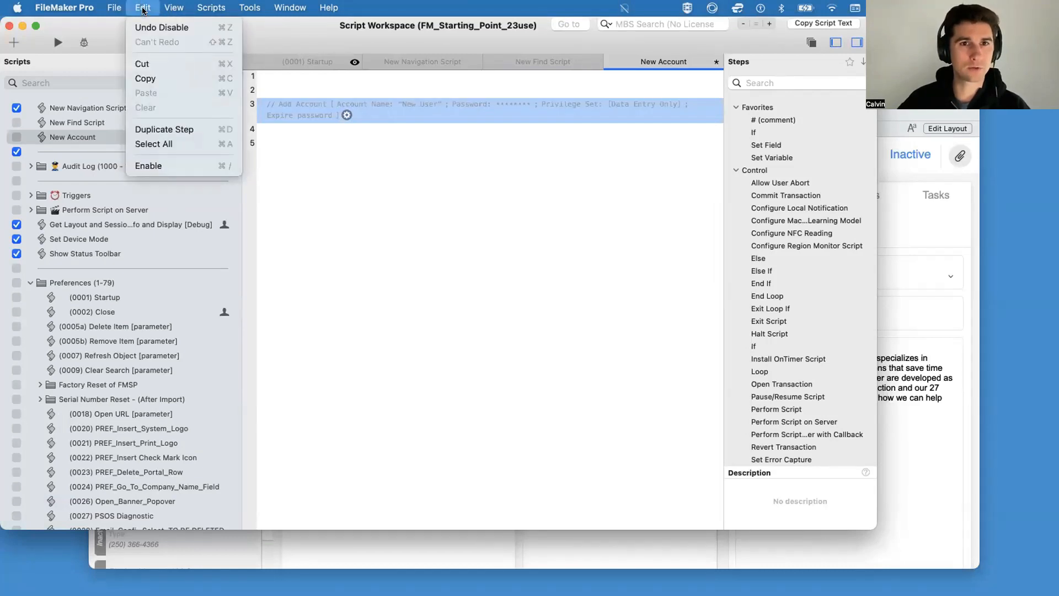
click(372, 149)
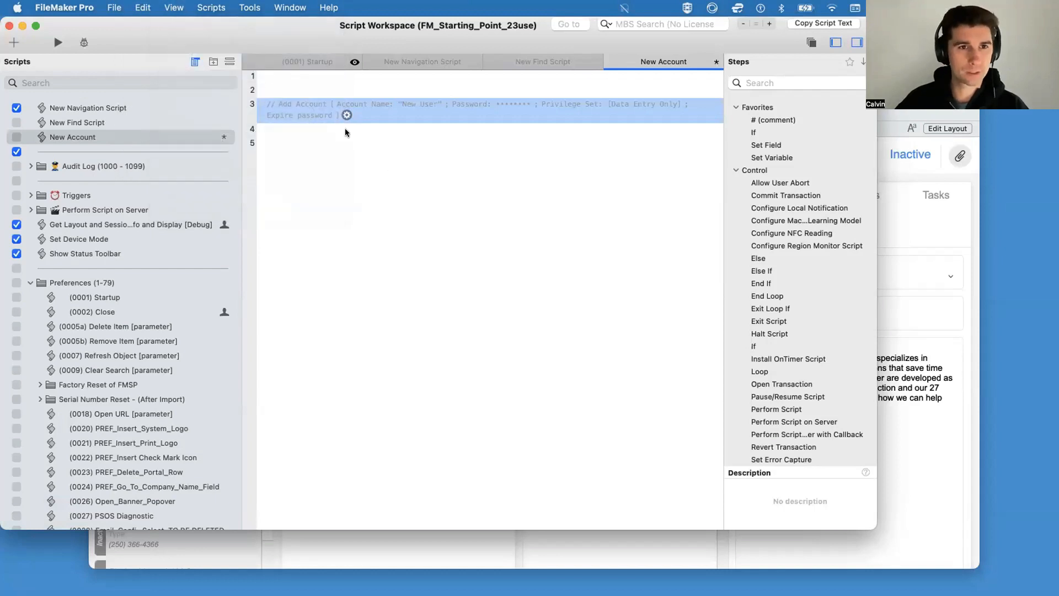
key(super+slash)
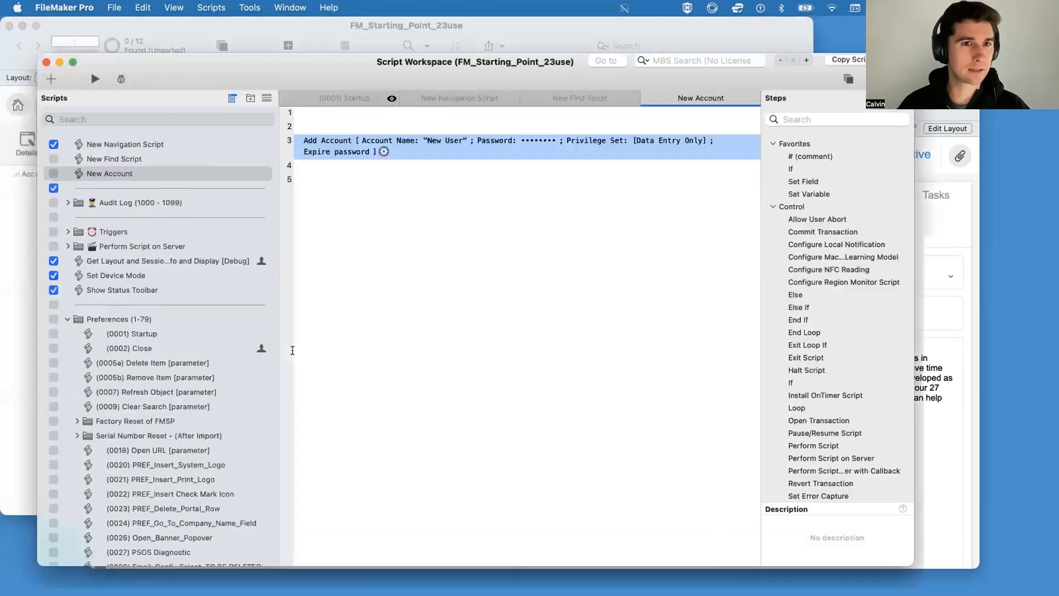
Step: Move the Script Workspace window down out of the way to uncover the Accounts list
drag(99, 22, 176, 259)
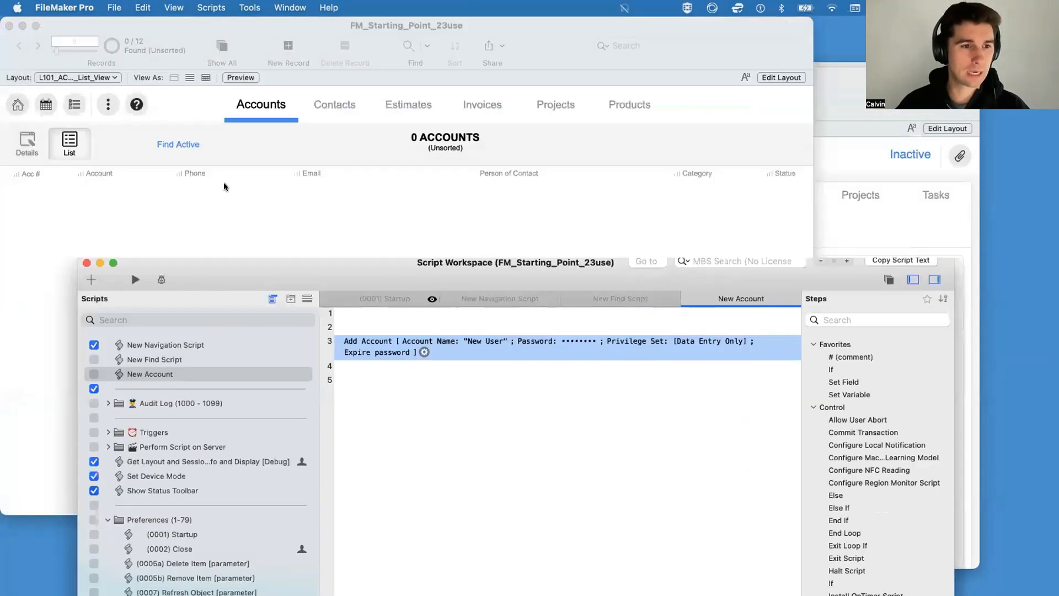
drag(224, 187, 121, 301)
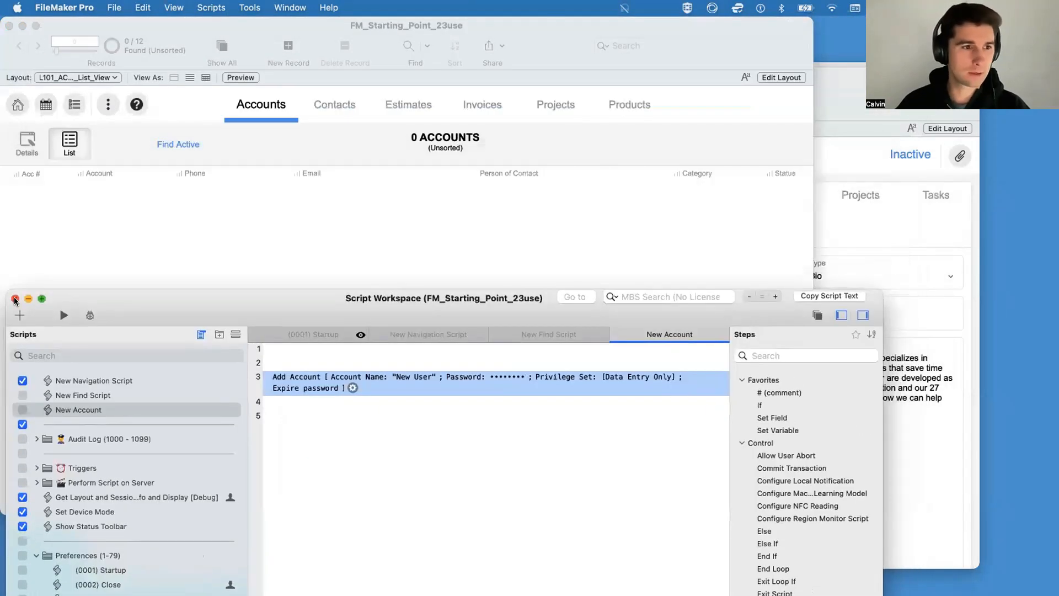
drag(232, 297, 225, 138)
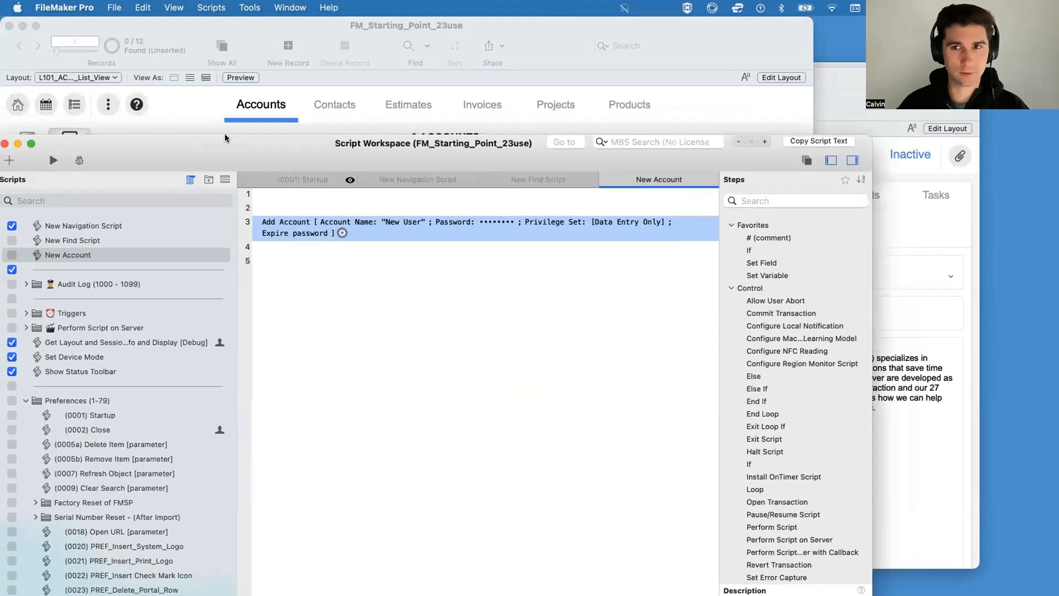
drag(462, 142, 527, 379)
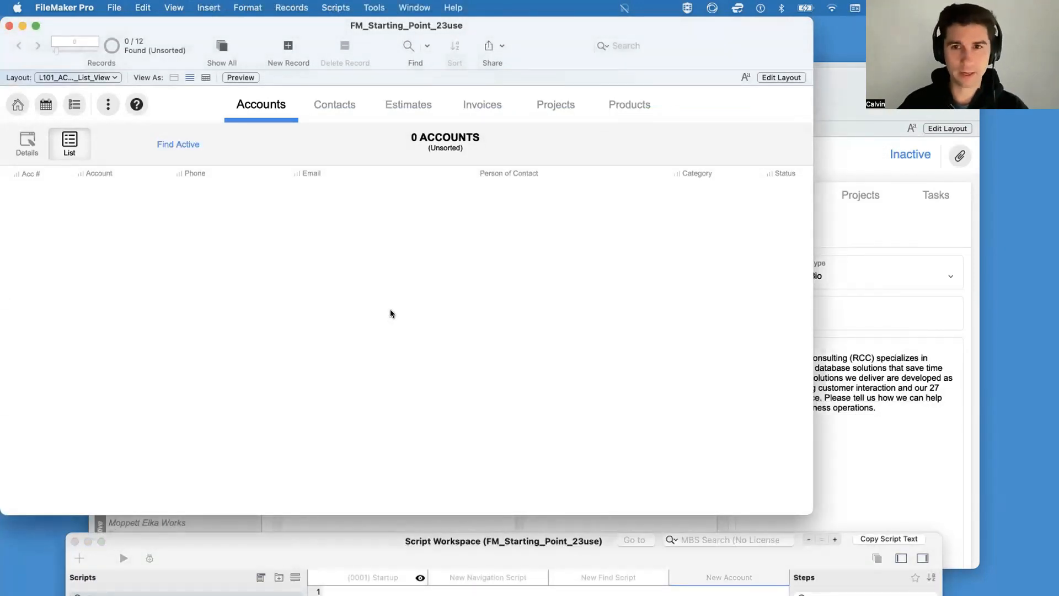
Step: Show all account records and replace the Status field's contents with "Active" in every record
key(super+j)
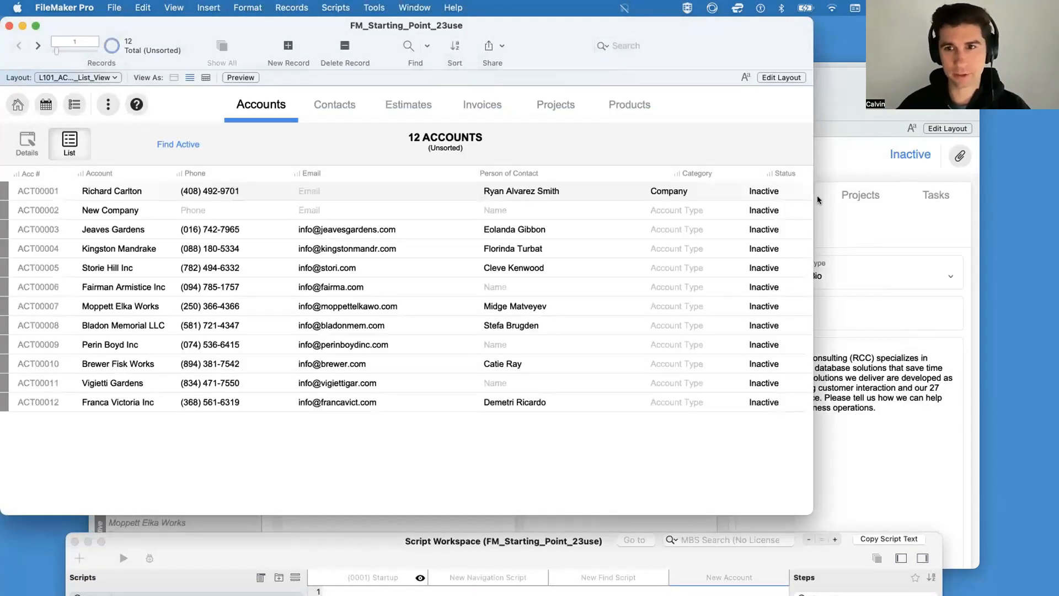
click(761, 192)
click(759, 190)
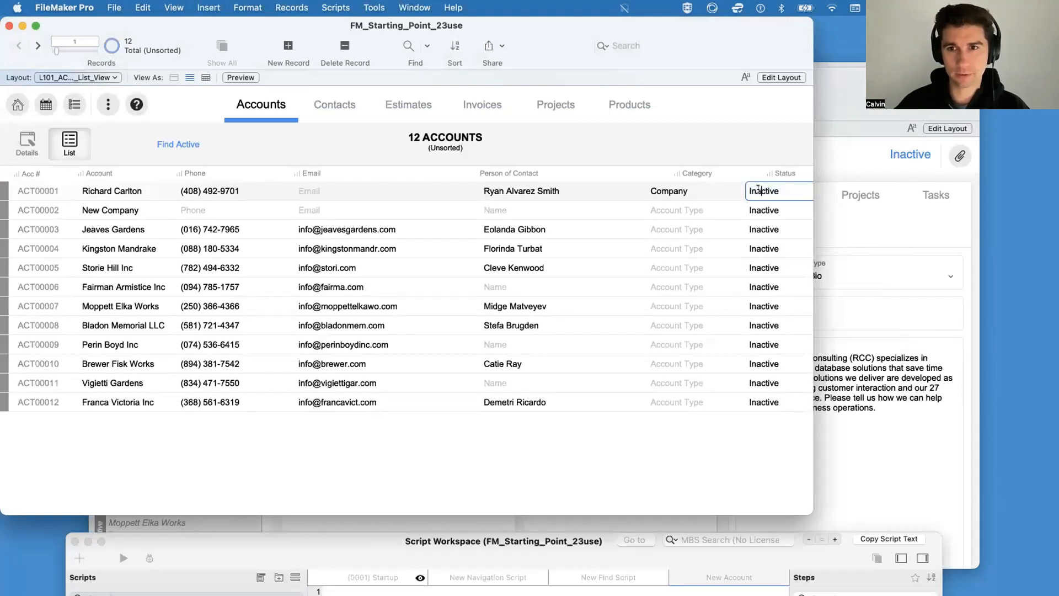
key(BackSpace)
key(BackSpace)
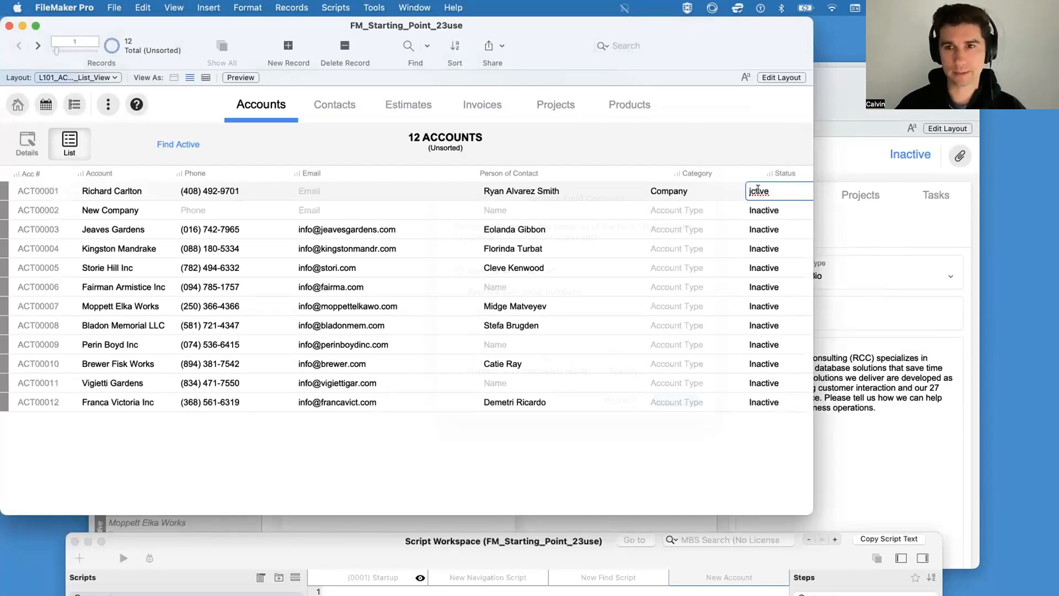
click(618, 399)
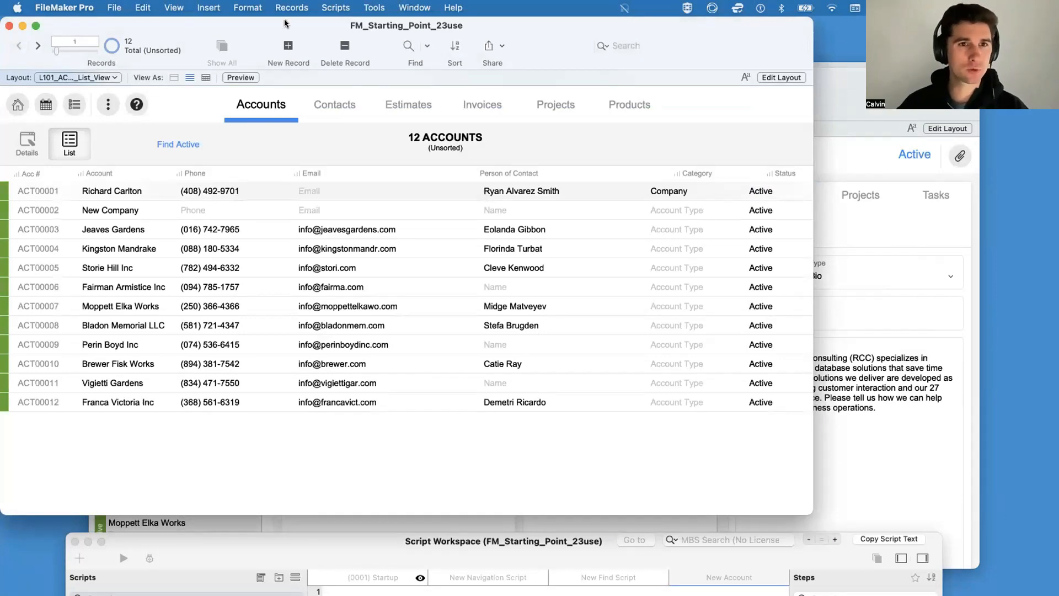
Step: Set up a sort of the account records by Account and Account_Type, both in ascending order
drag(283, 22, 340, 77)
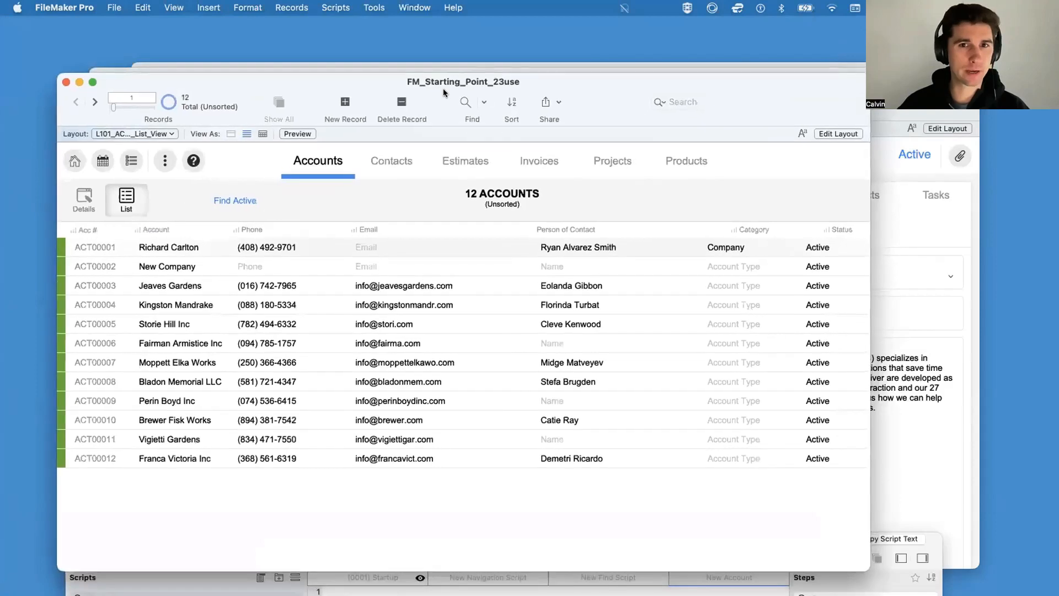
click(508, 101)
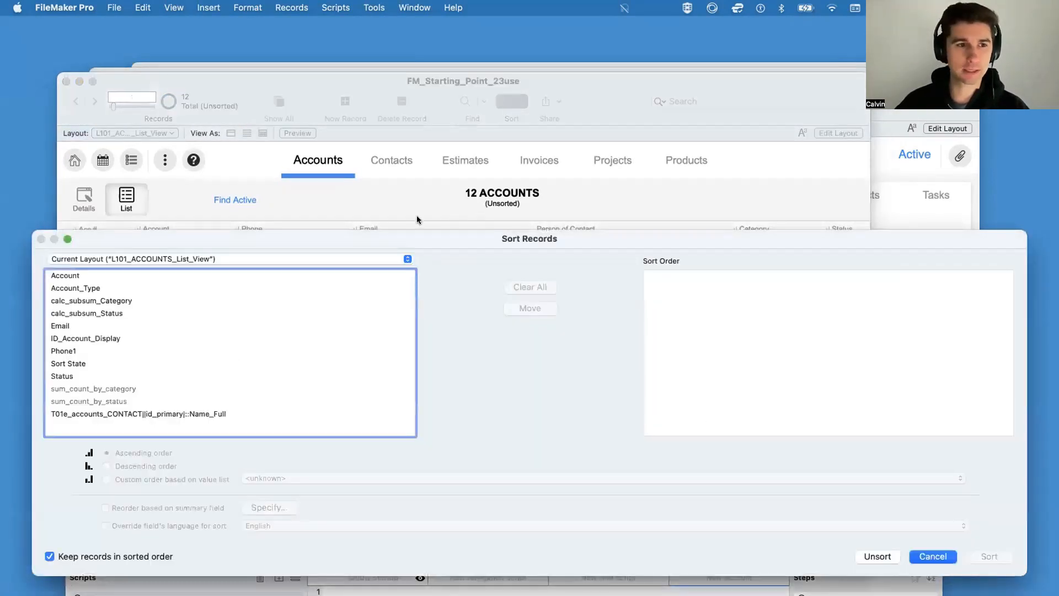
drag(32, 230, 385, 215)
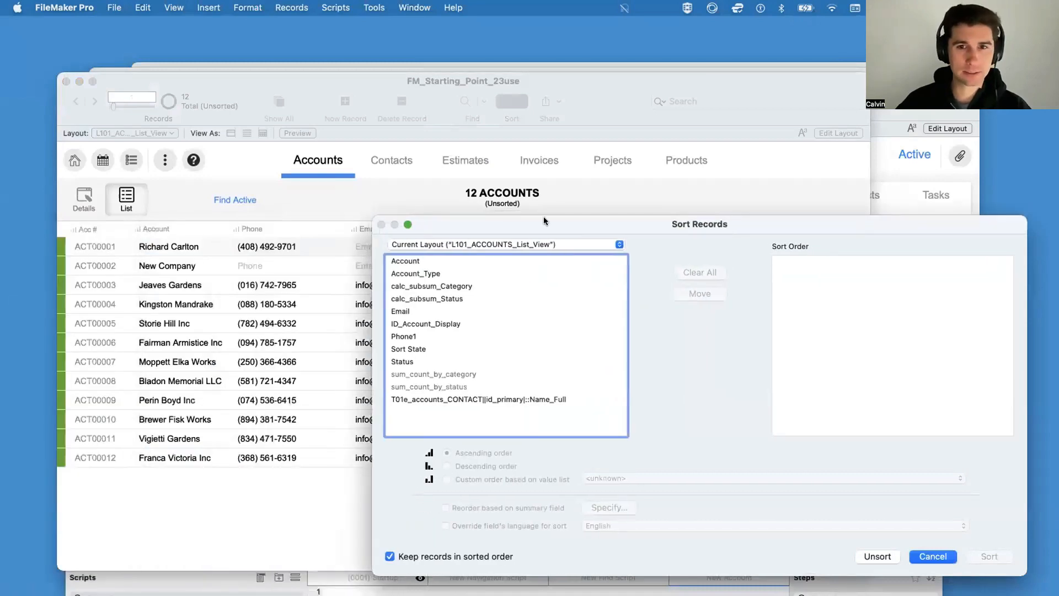
drag(541, 216, 323, 215)
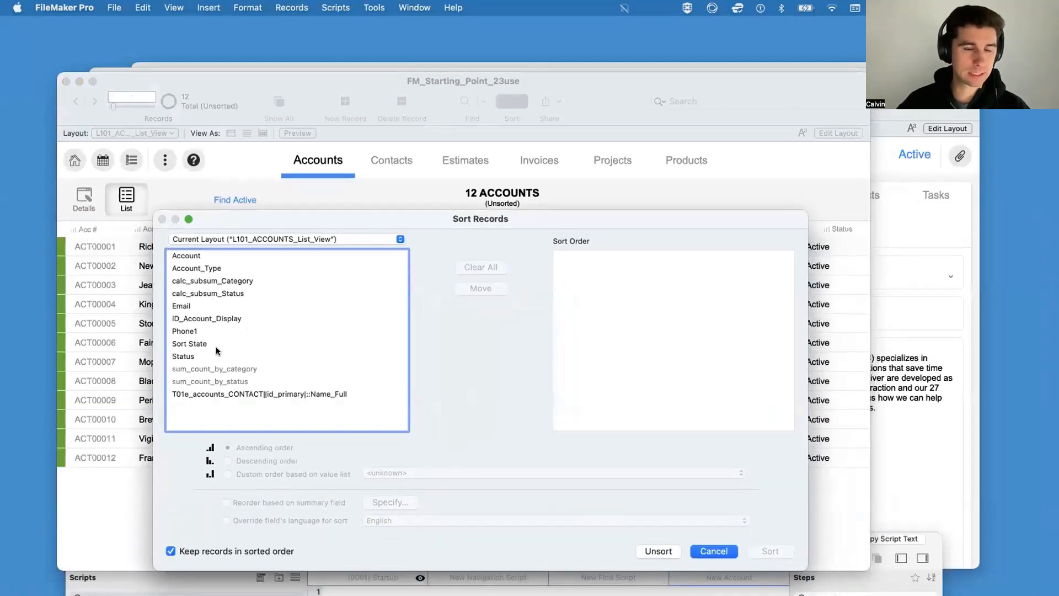
click(207, 260)
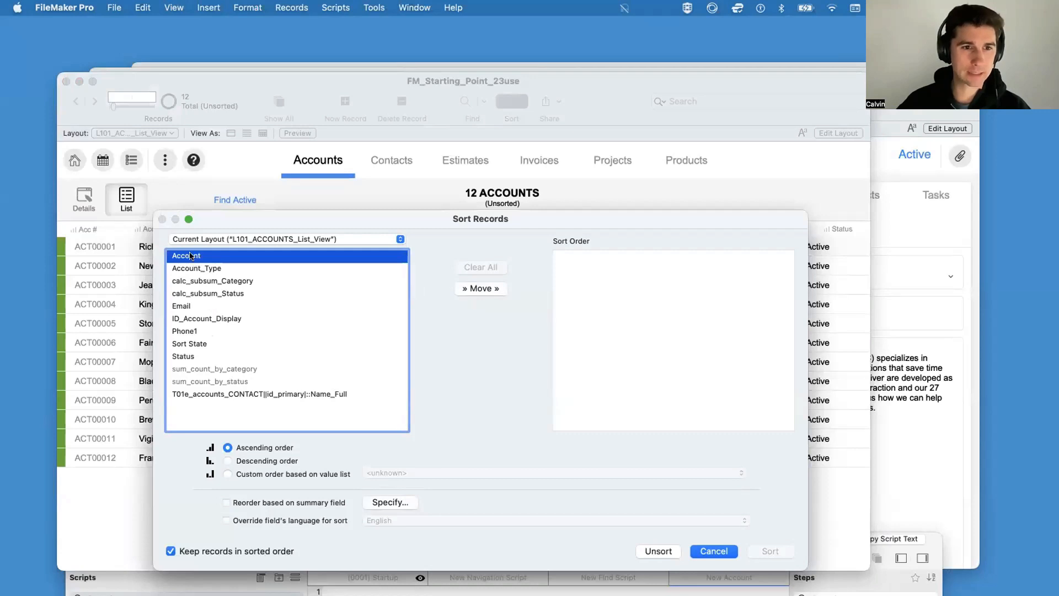
double_click(191, 255)
click(641, 287)
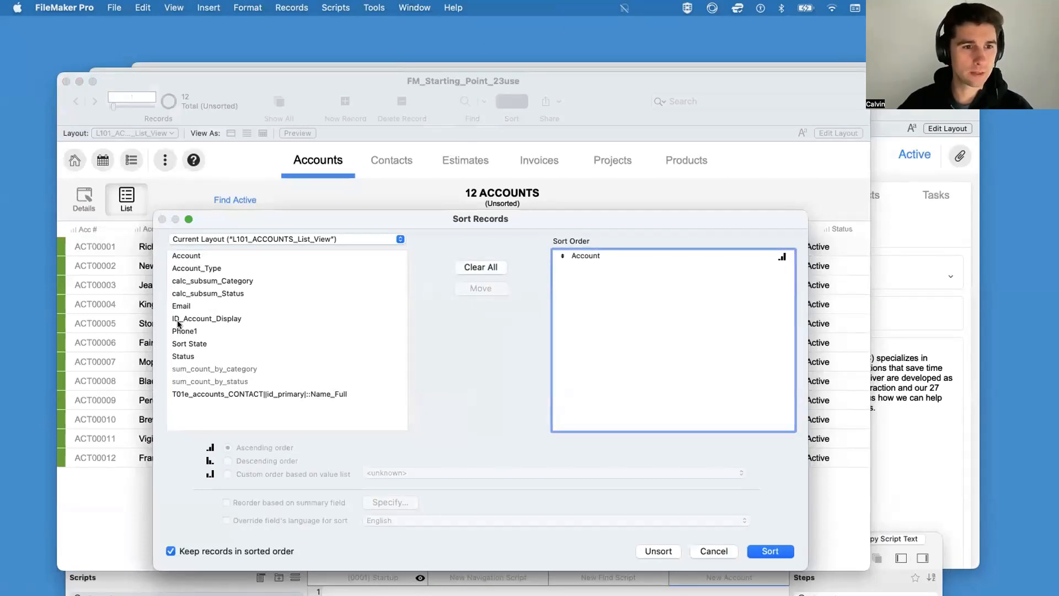
double_click(194, 269)
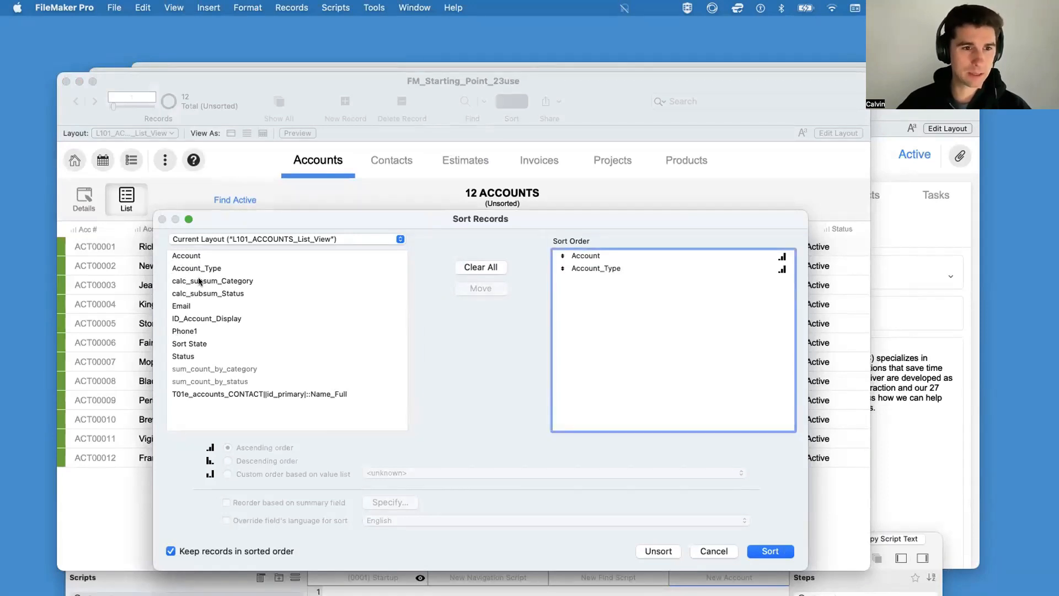
Step: Add calc_subsum_Status to the sort order and take it out again
click(202, 281)
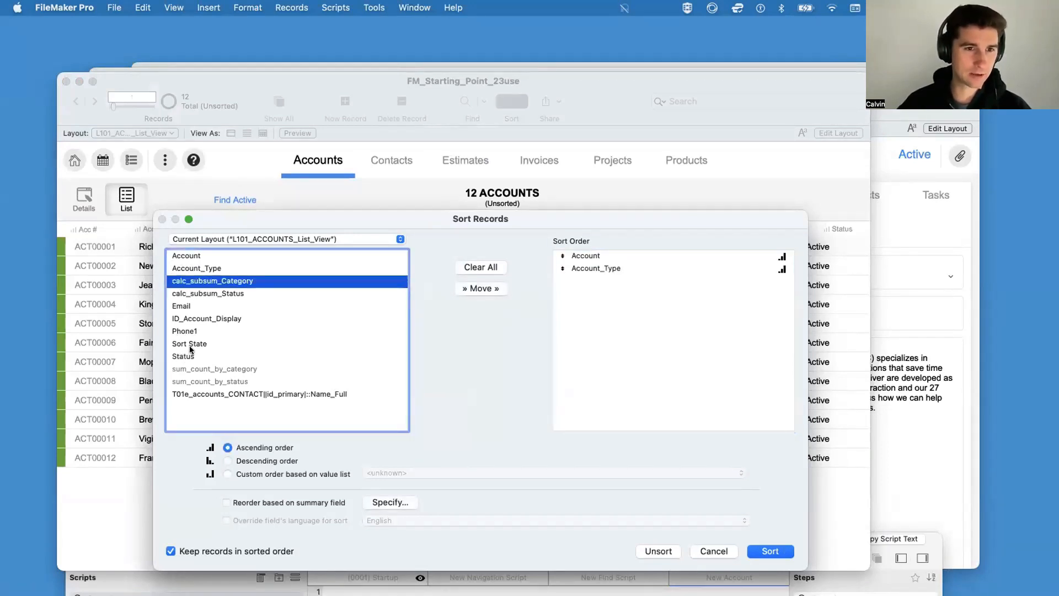
click(204, 295)
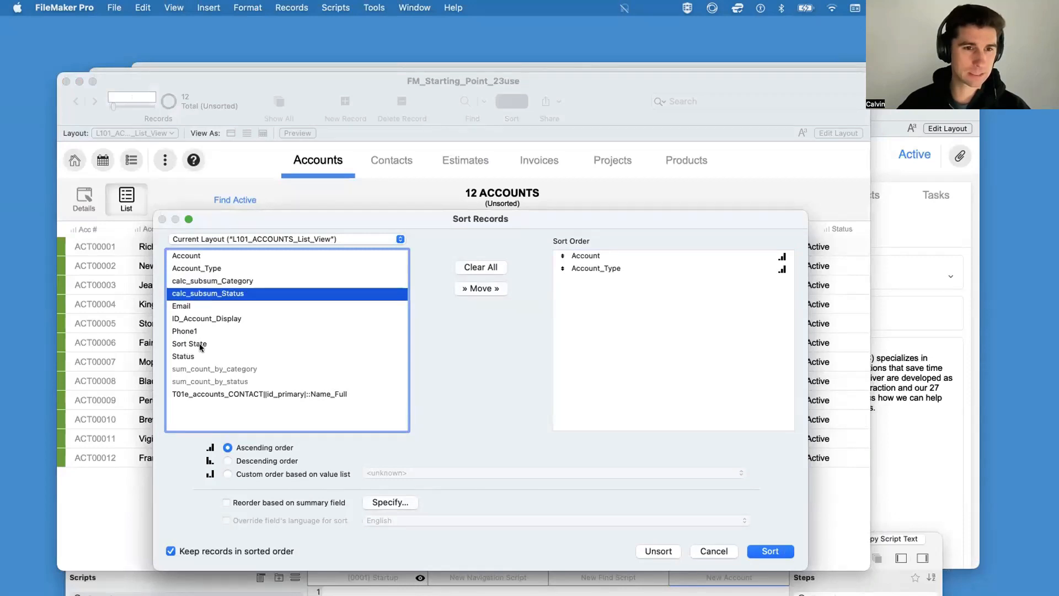
click(475, 287)
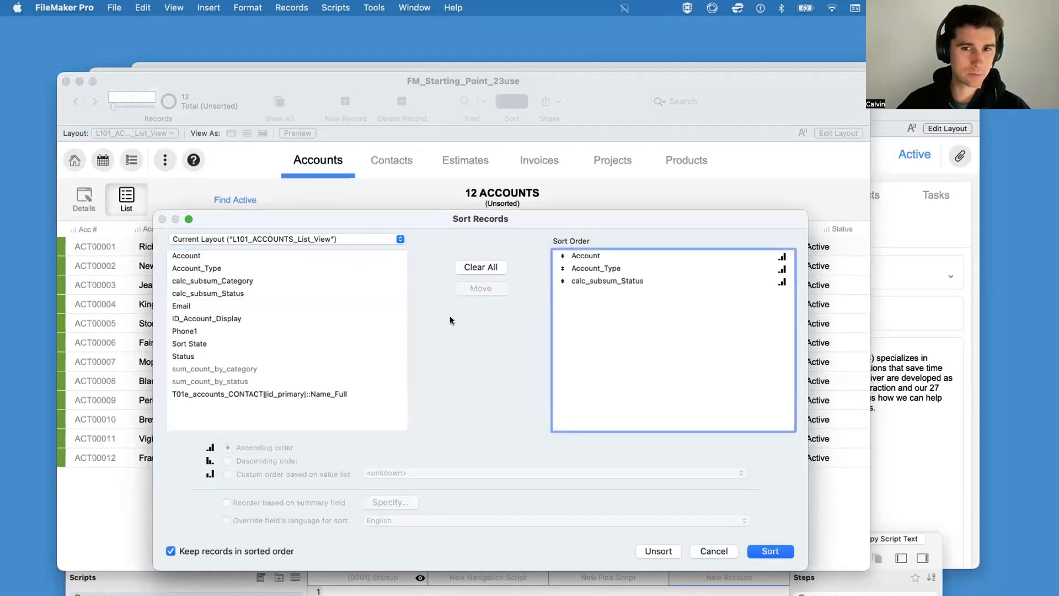
double_click(596, 283)
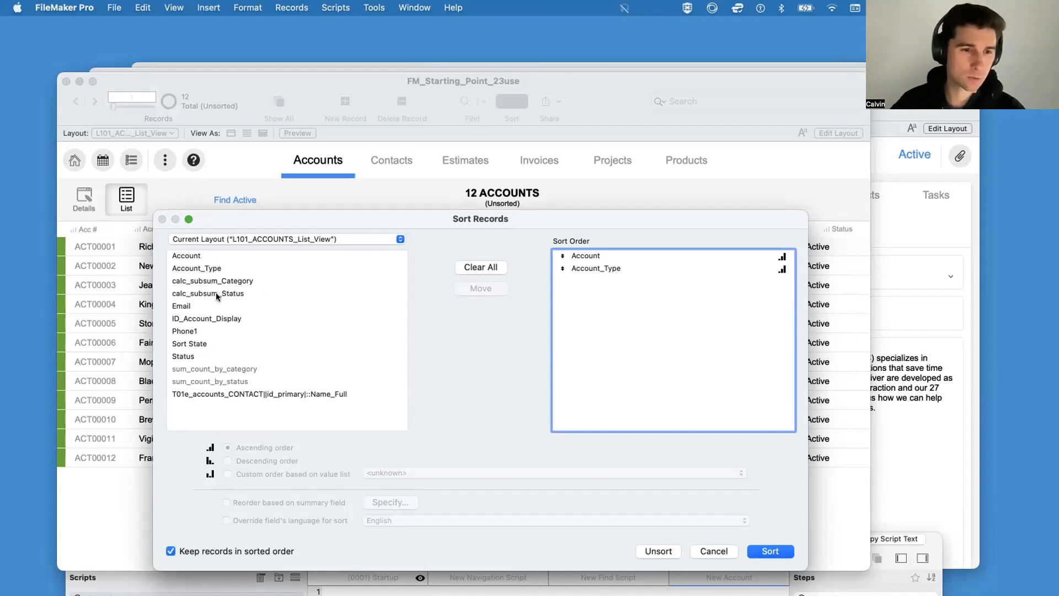
Step: Apply the Account and Account_Type sort to the accounts and look through the sorted list
click(204, 304)
click(204, 320)
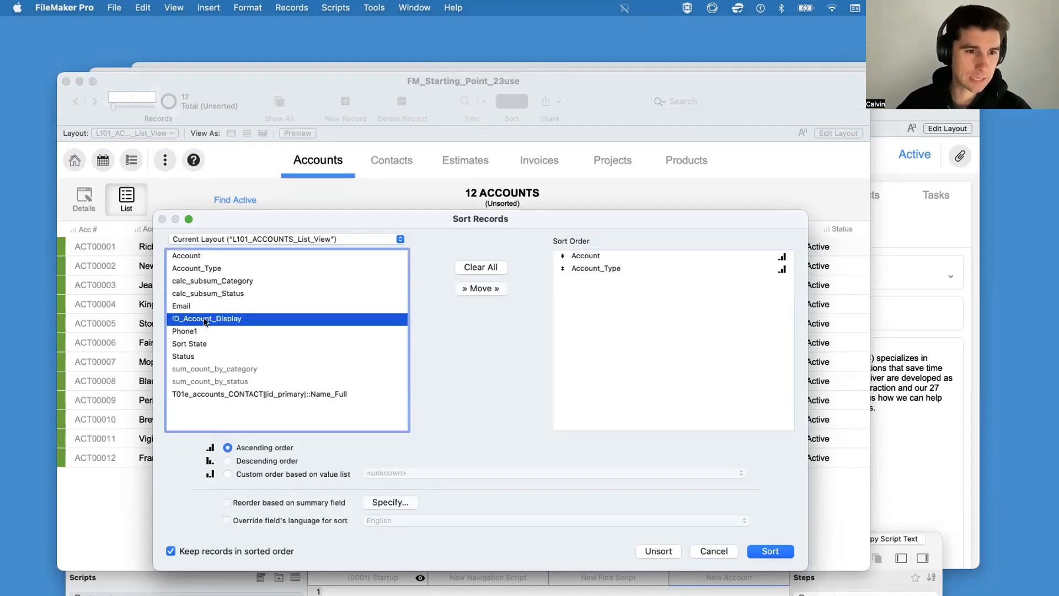
click(193, 344)
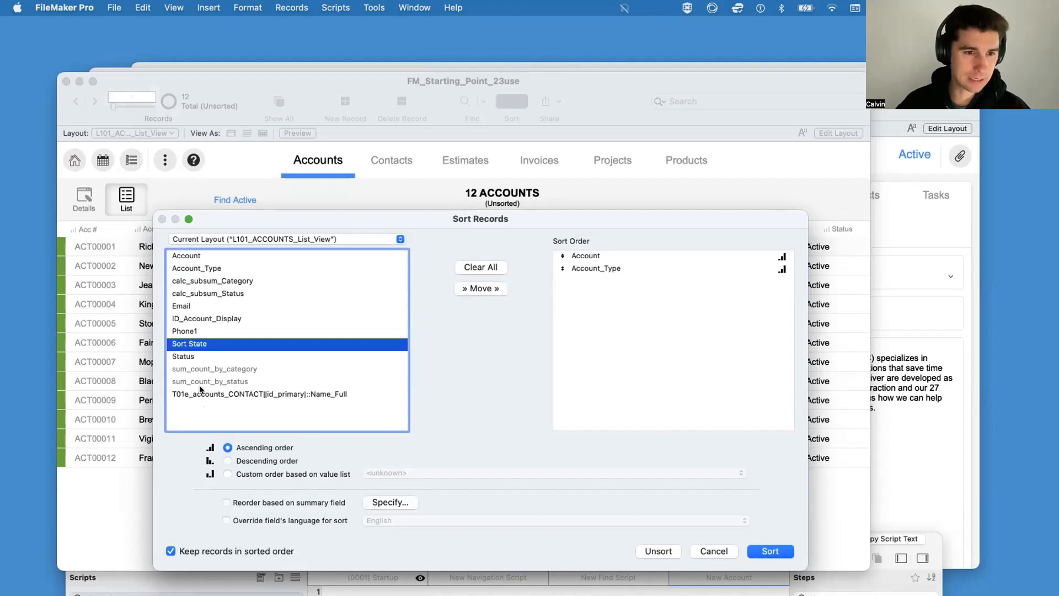
click(239, 394)
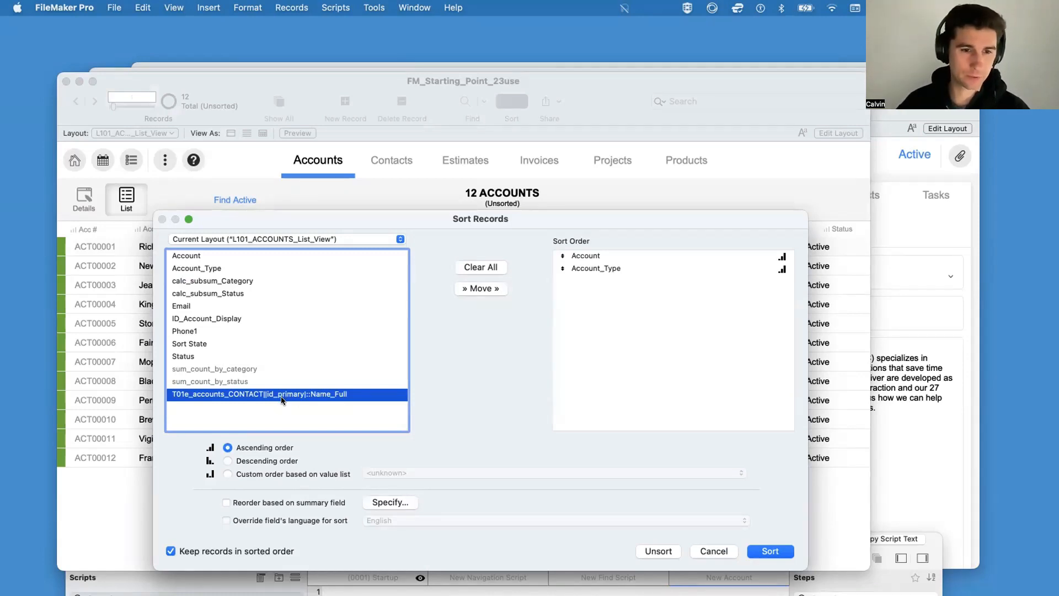
click(770, 552)
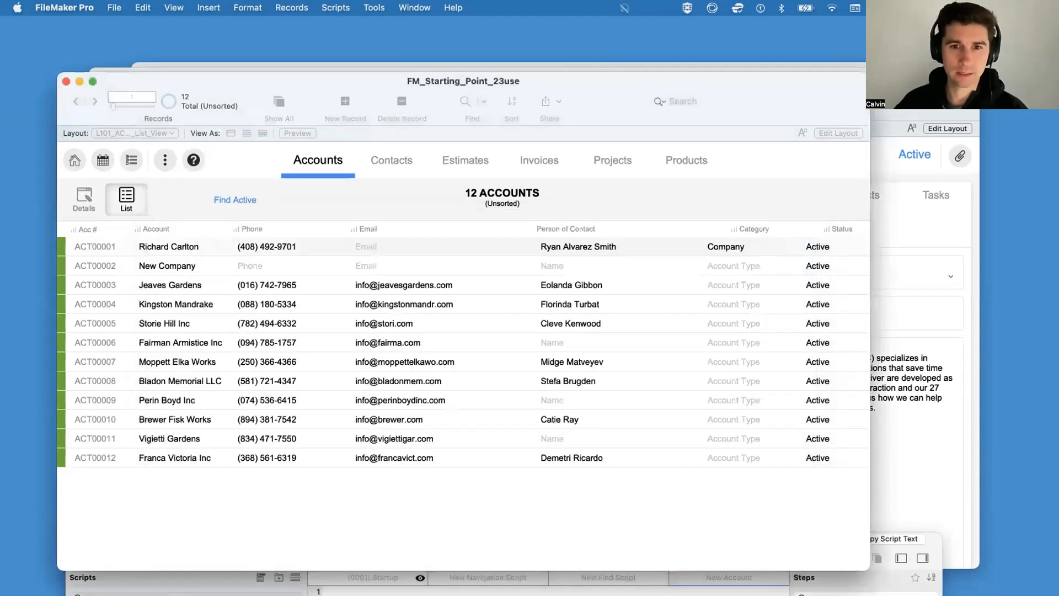
scroll(501, 393, up, 3)
scroll(498, 394, down, 4)
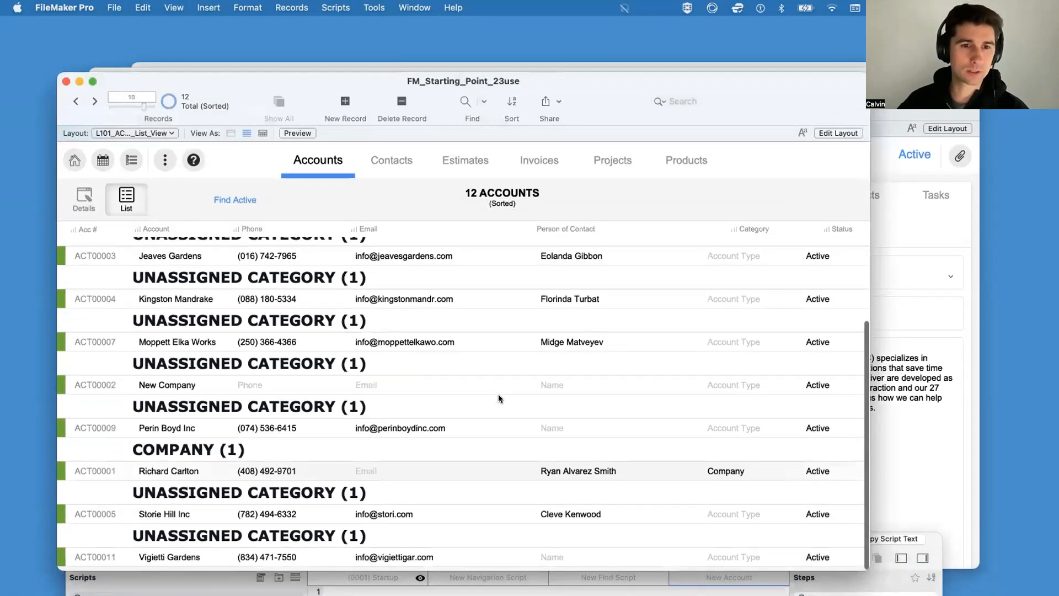
scroll(498, 394, up, 4)
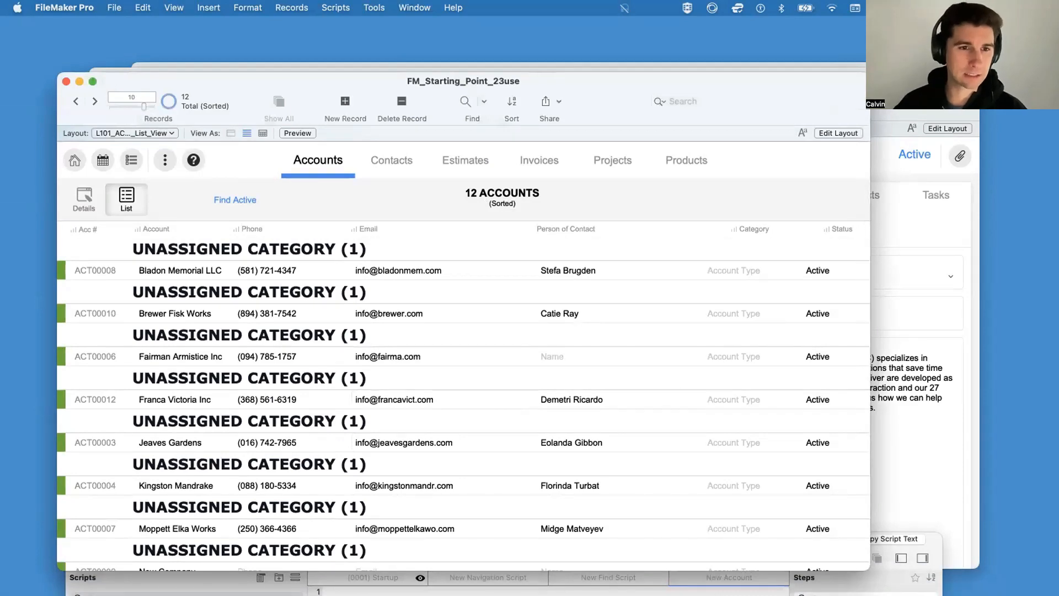
Step: Try the column sorts for Acc #, Account and Phone in the accounts list, repeating them in turn
click(86, 230)
click(87, 229)
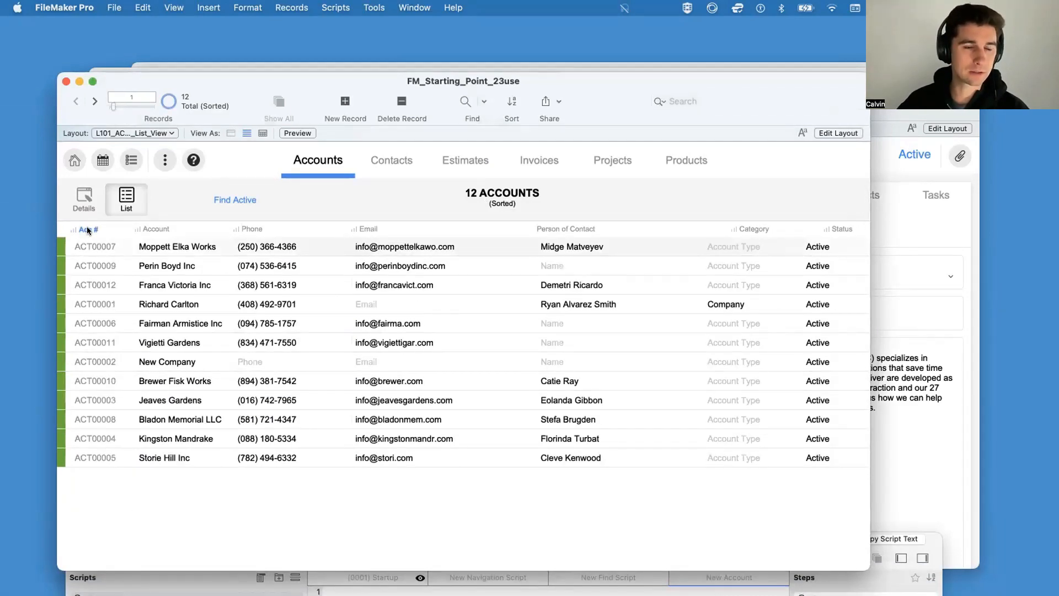
click(88, 229)
click(159, 229)
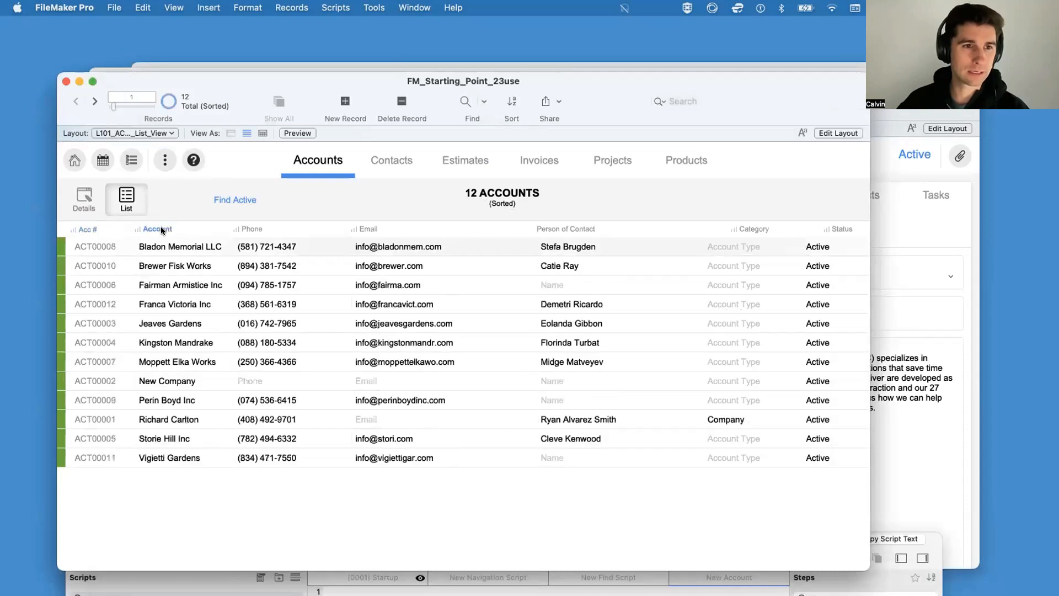
click(164, 229)
click(258, 230)
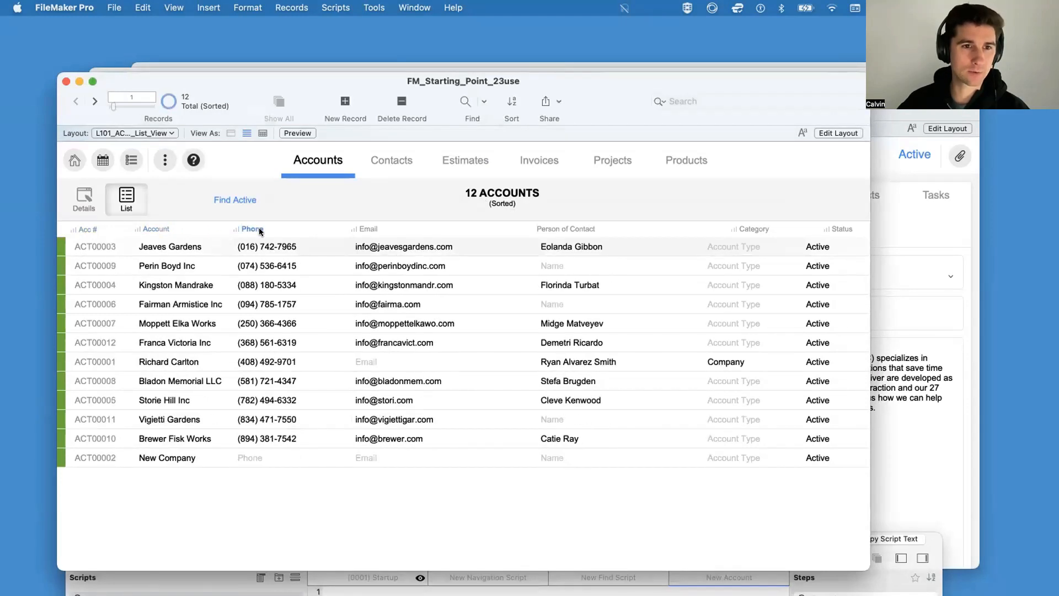
click(86, 229)
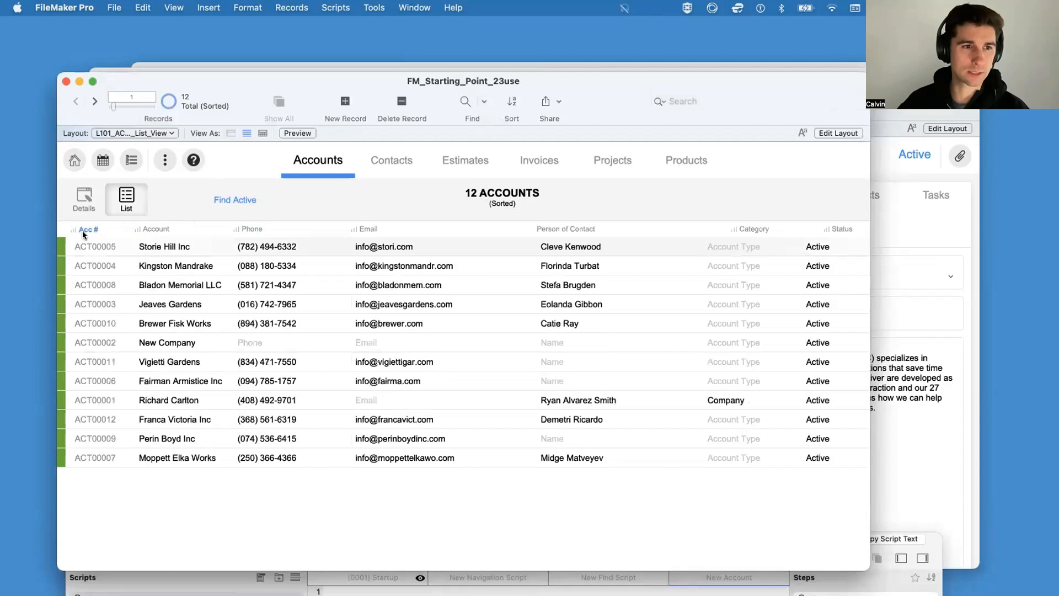
click(157, 230)
click(260, 230)
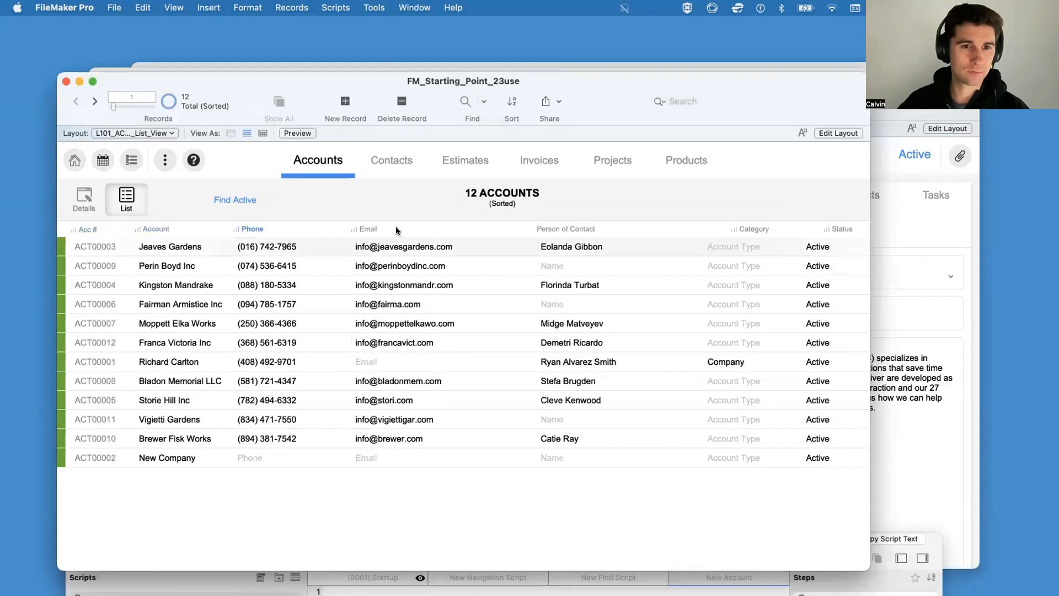
Step: Sort the accounts list by Email and by Category, ending with a sort by Status
click(368, 229)
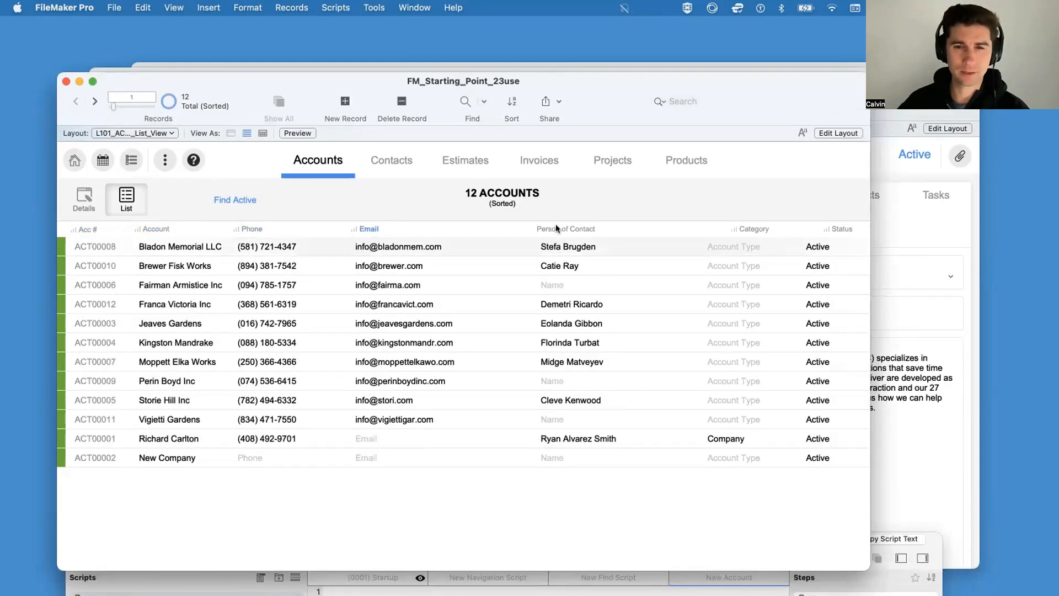
click(756, 229)
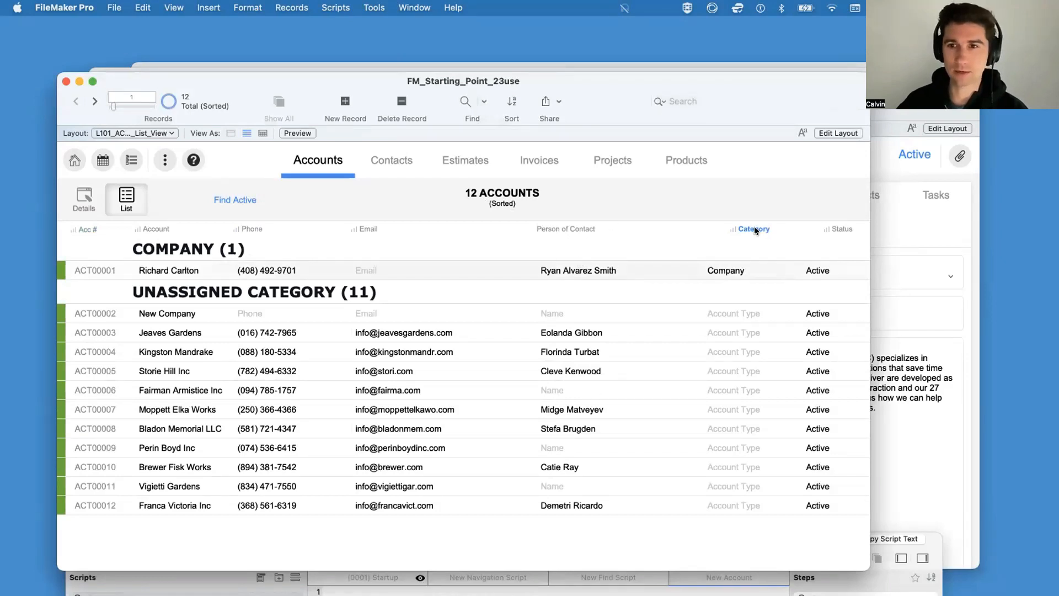
click(842, 228)
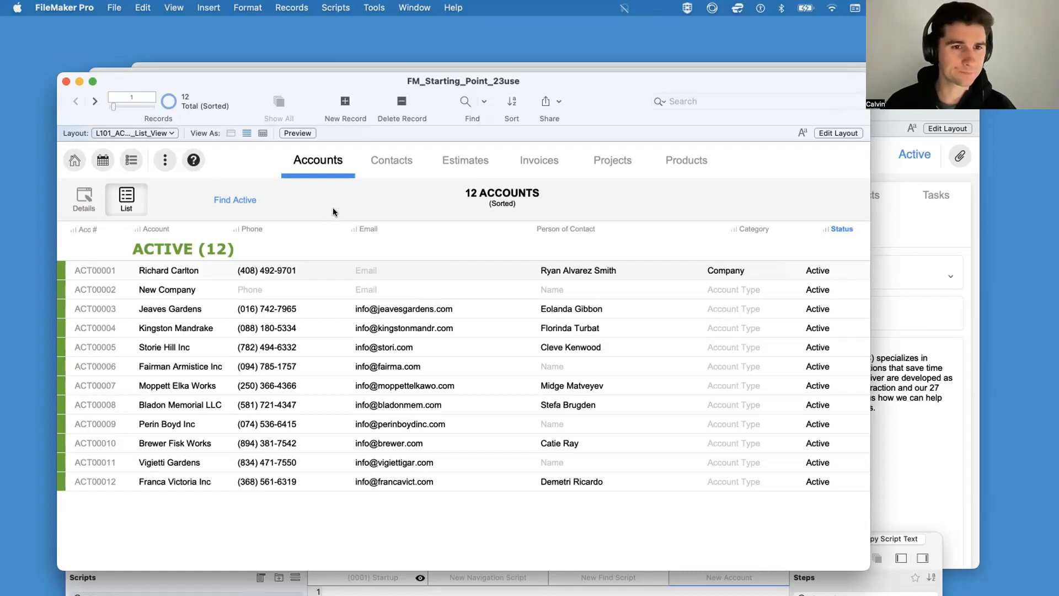
Step: In the layout's header, place a copy of the Find Active button beside the original and narrow both to about 103 pt
key(super+l)
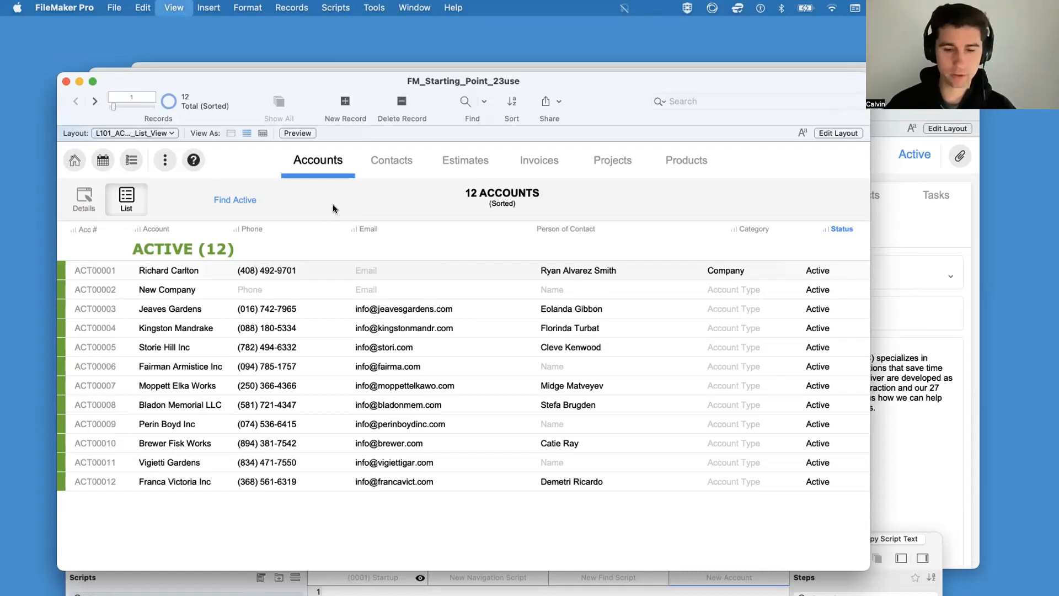
click(420, 201)
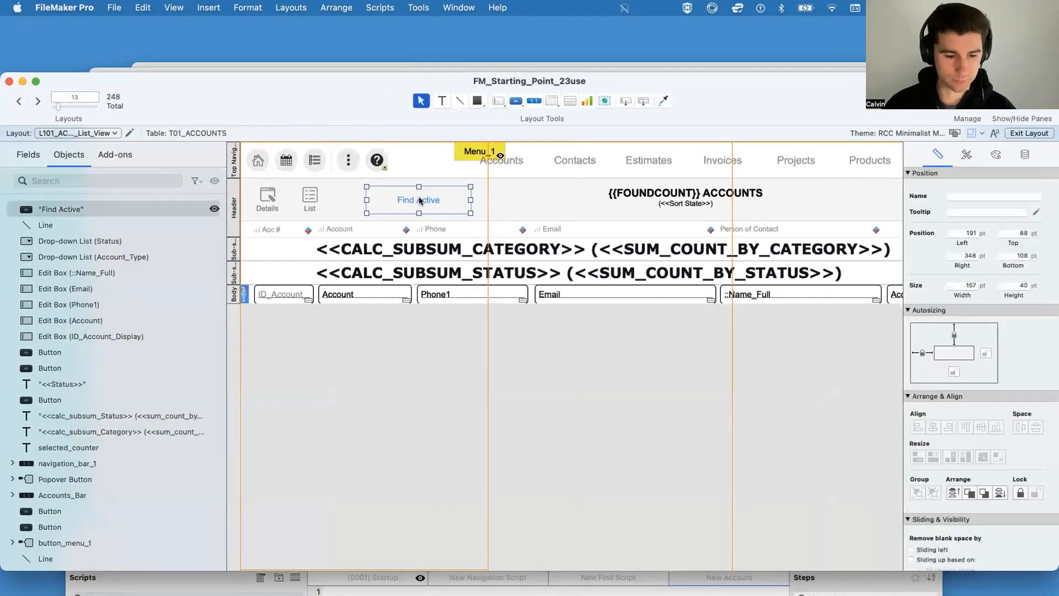
drag(419, 200, 543, 199)
click(409, 202)
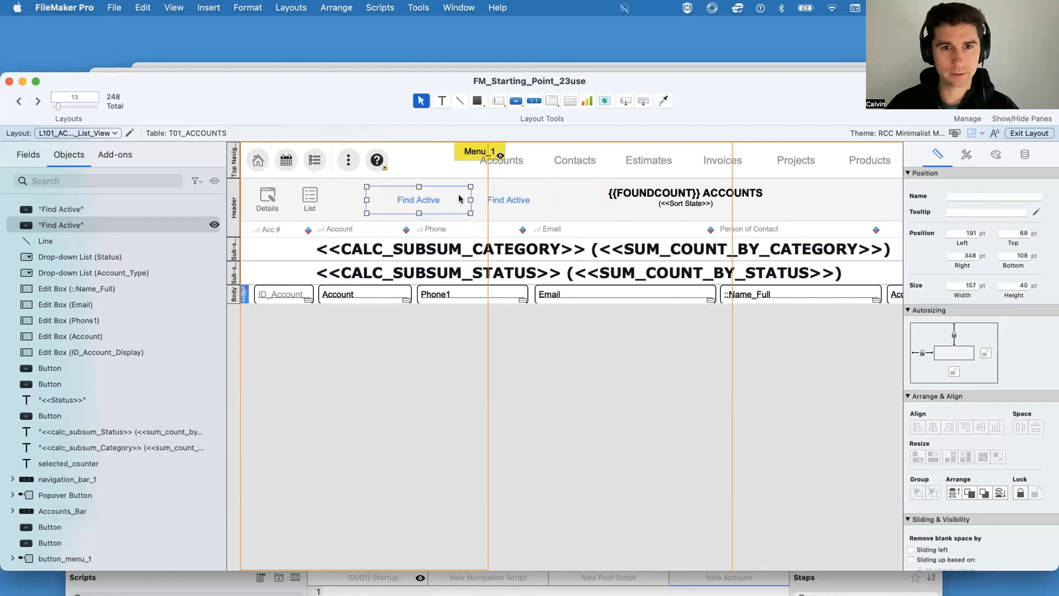
drag(470, 200, 435, 200)
Step: Label the copied button Sort and, as its script to perform, create a new script named New Sort Script below New Account
double_click(507, 201)
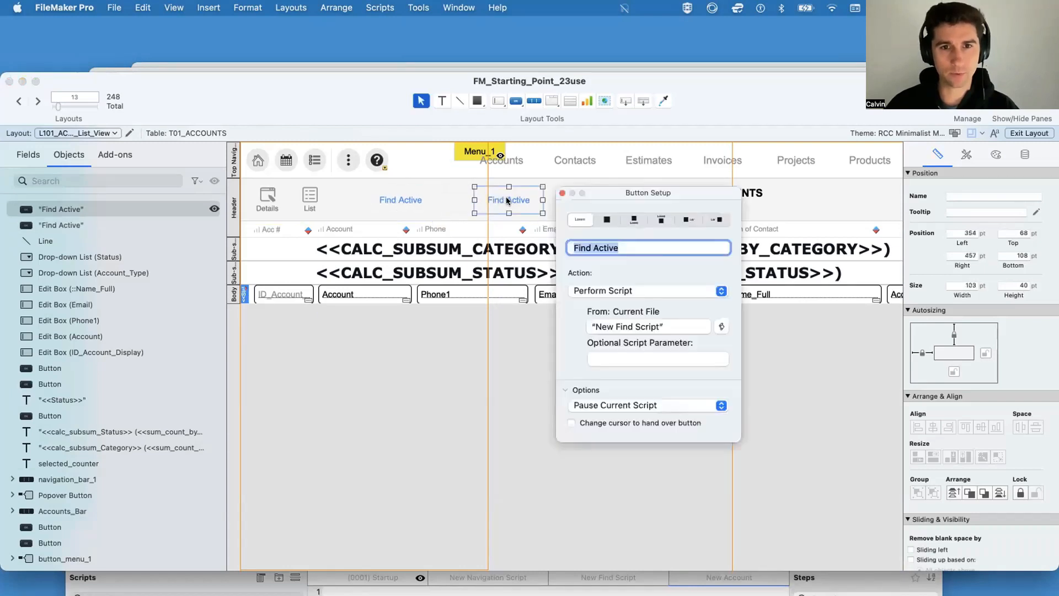
text(Sort)
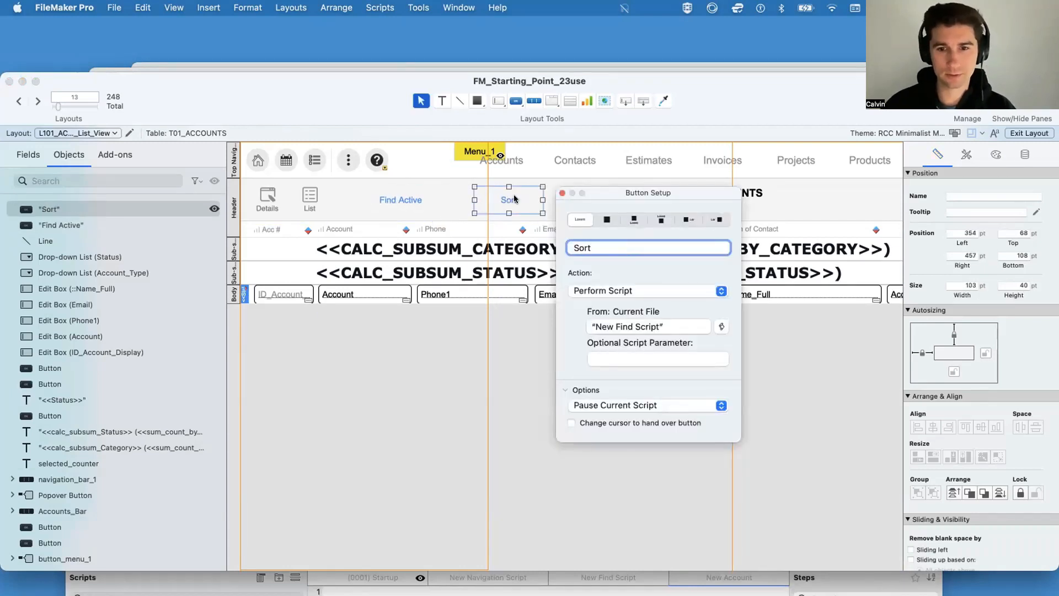
click(721, 327)
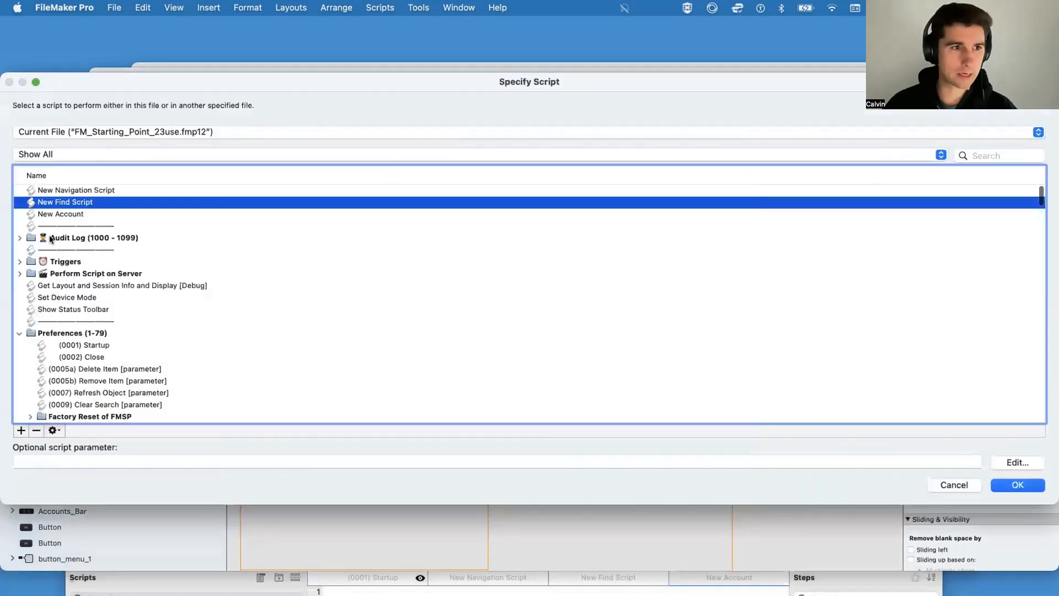
click(60, 212)
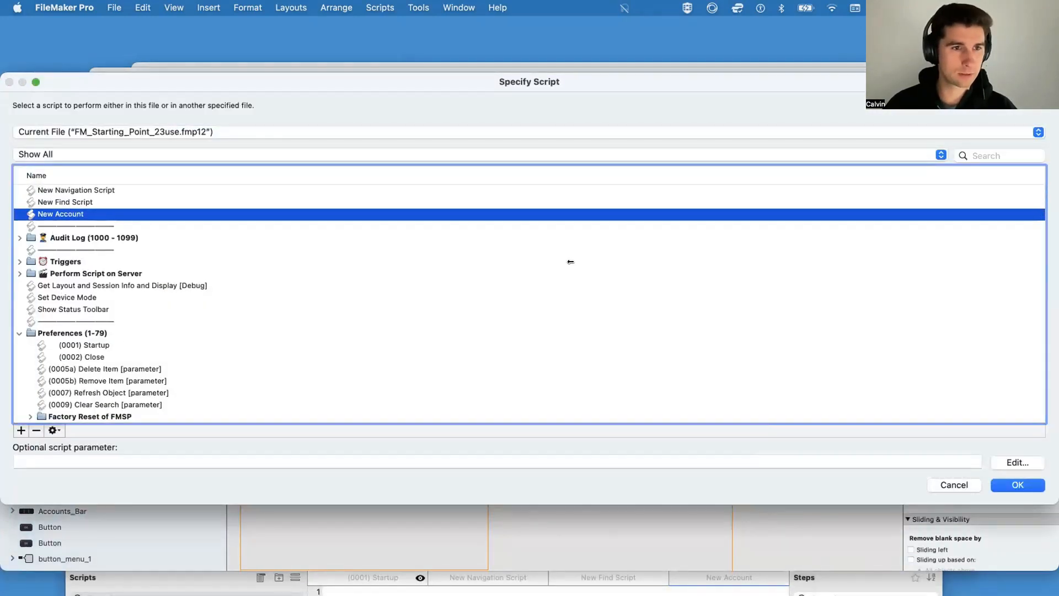
drag(942, 494, 458, 482)
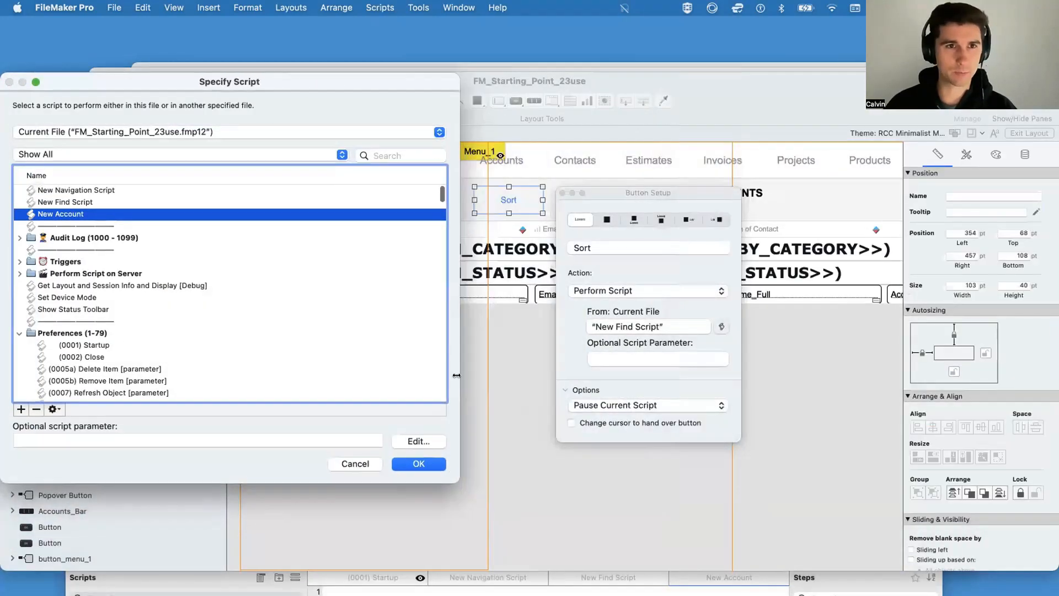
drag(291, 80, 606, 93)
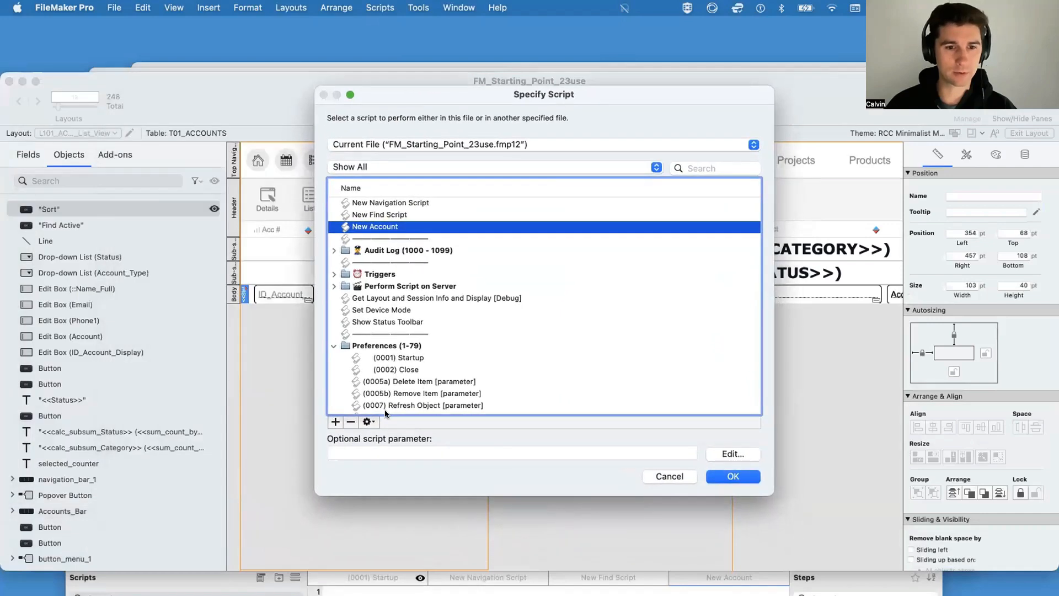
click(335, 422)
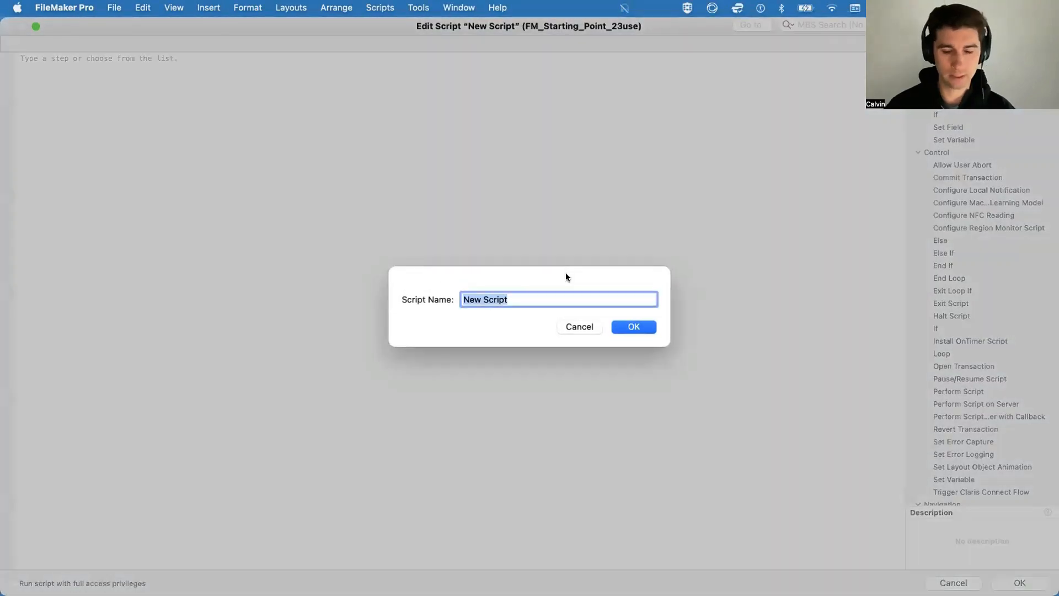
text(New Sort S)
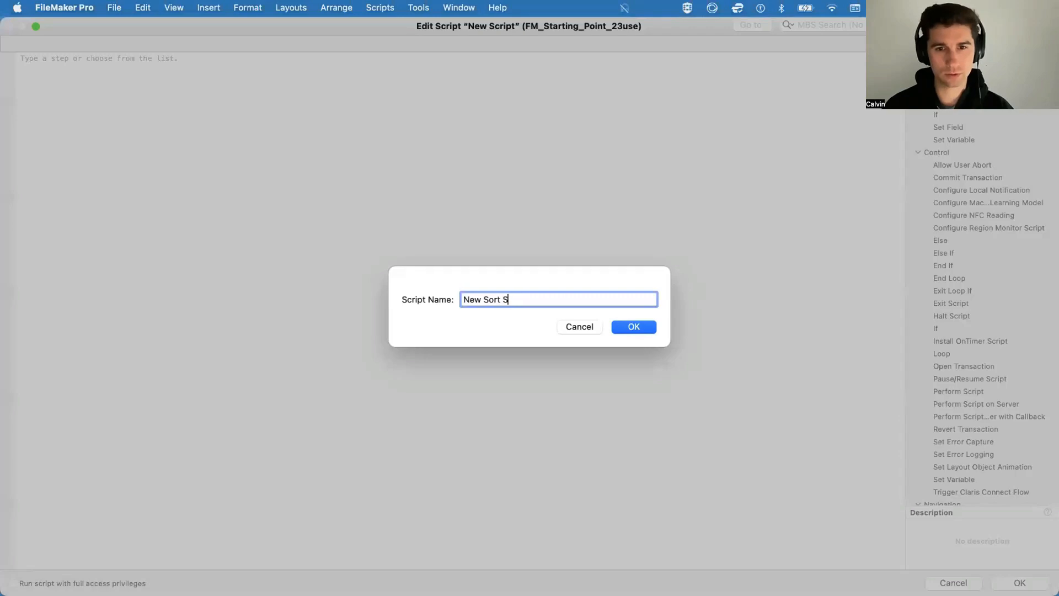
text(cript)
key(Return)
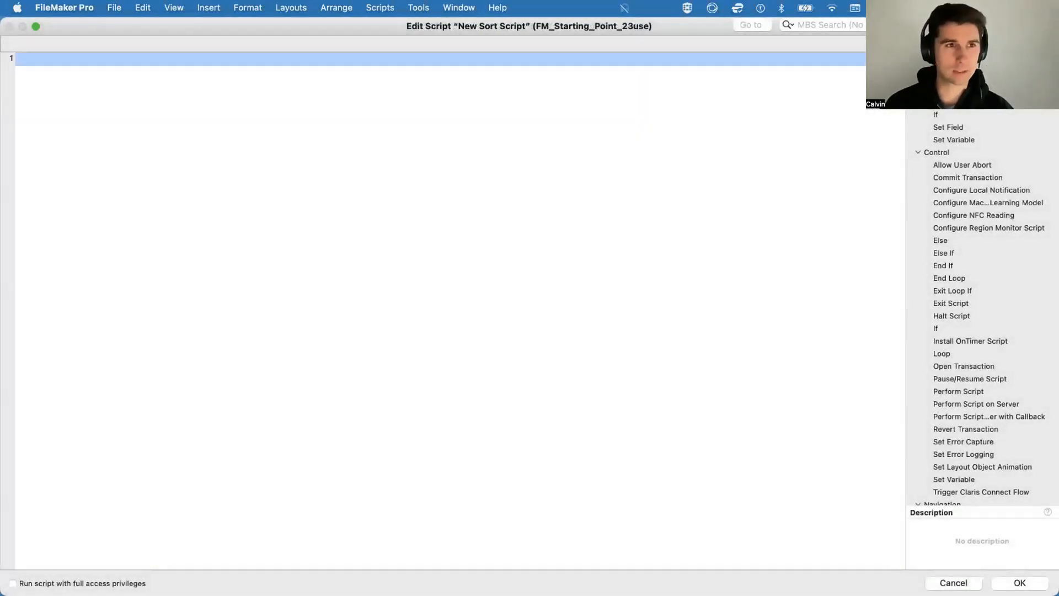
Step: Add a Sort Records step to New Sort Script, assign the script to the Sort button and return to Browse mode
key(Return)
text(sort)
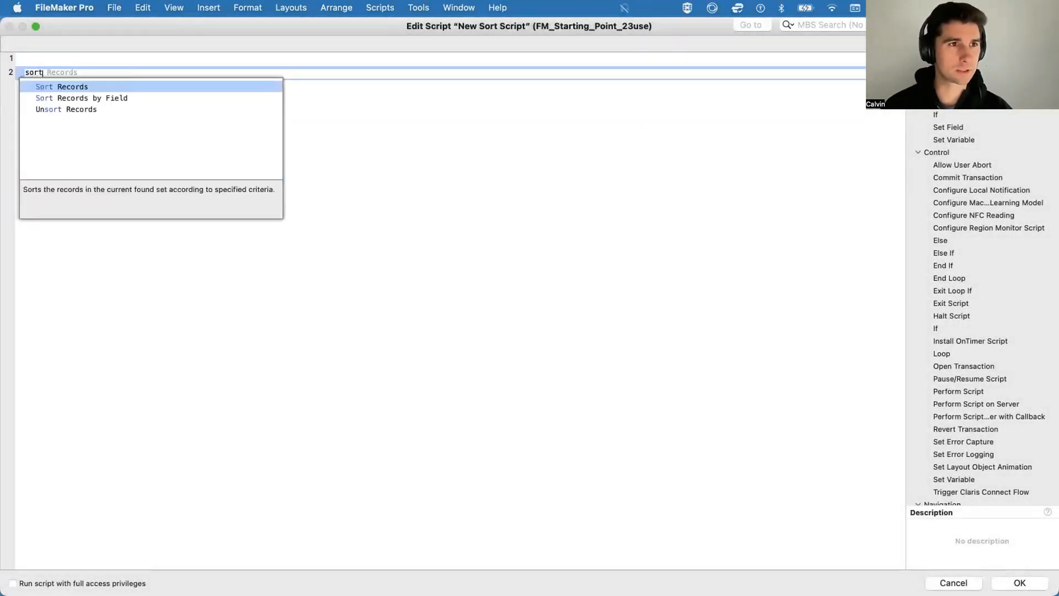
key(Return)
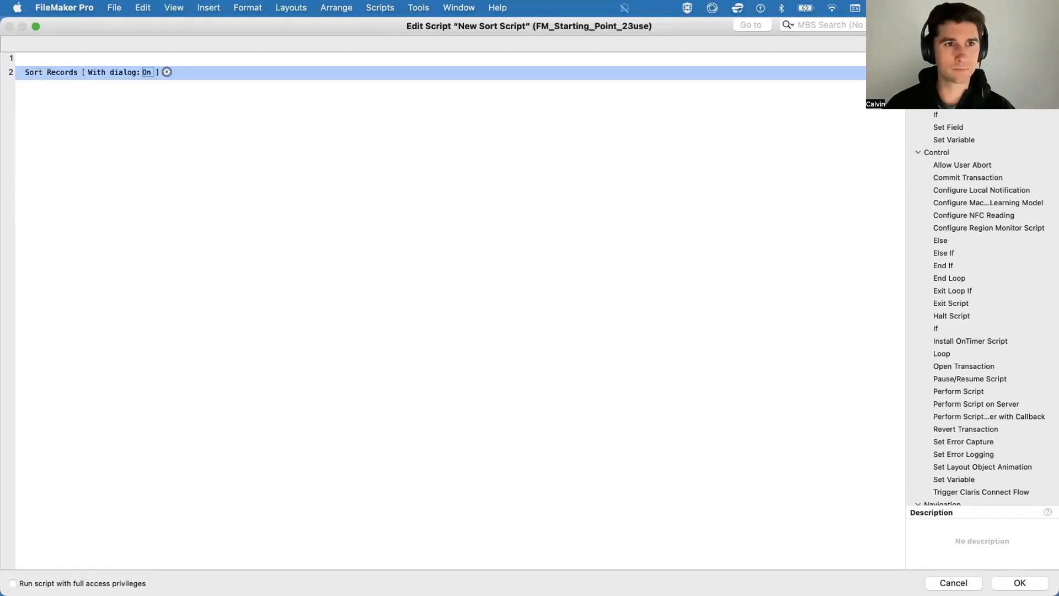
key(Return)
key(Return)
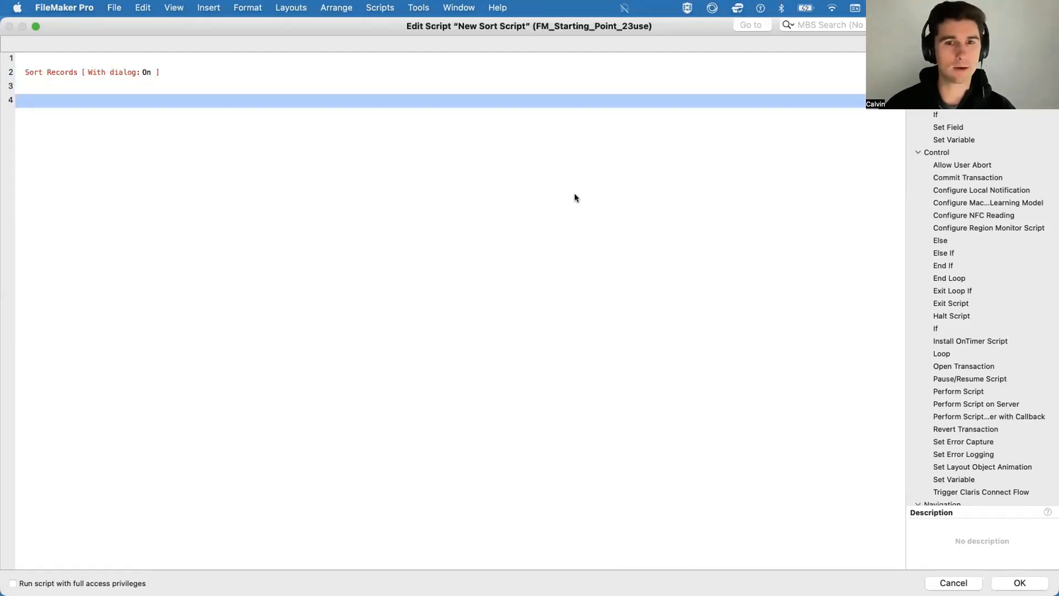
click(1019, 583)
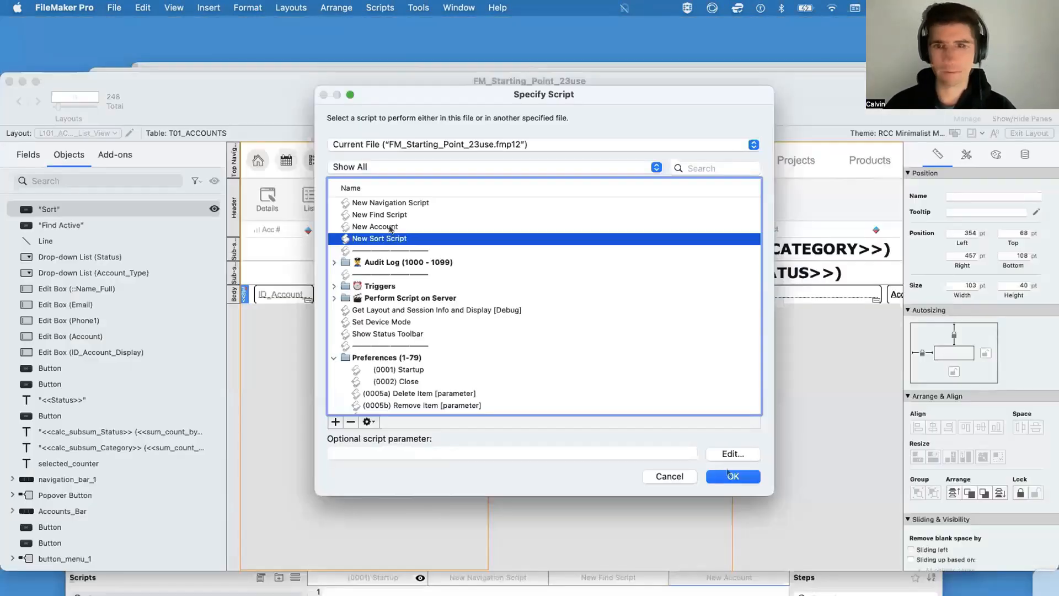
click(725, 478)
key(super+b)
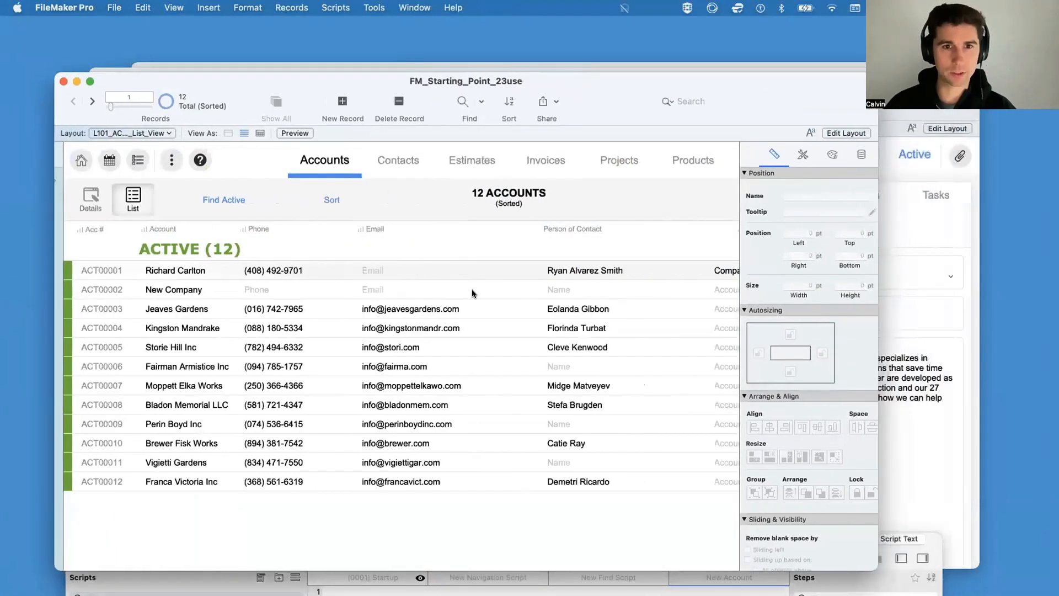
Step: Test the new Sort button and compare it with the built-in Sort command, sorting the accounts by Status each time
click(325, 200)
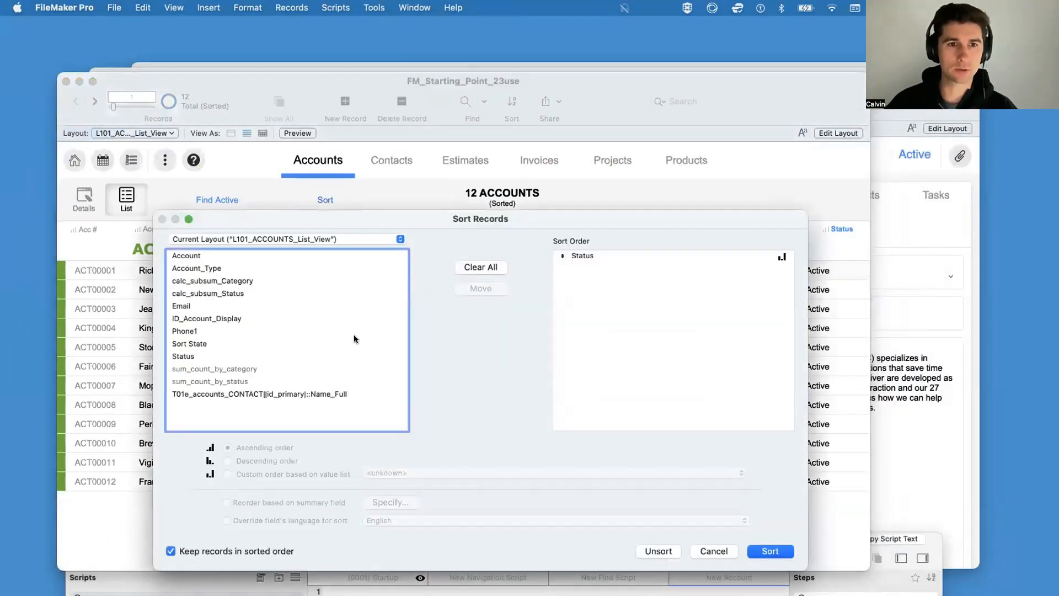
click(770, 550)
click(463, 105)
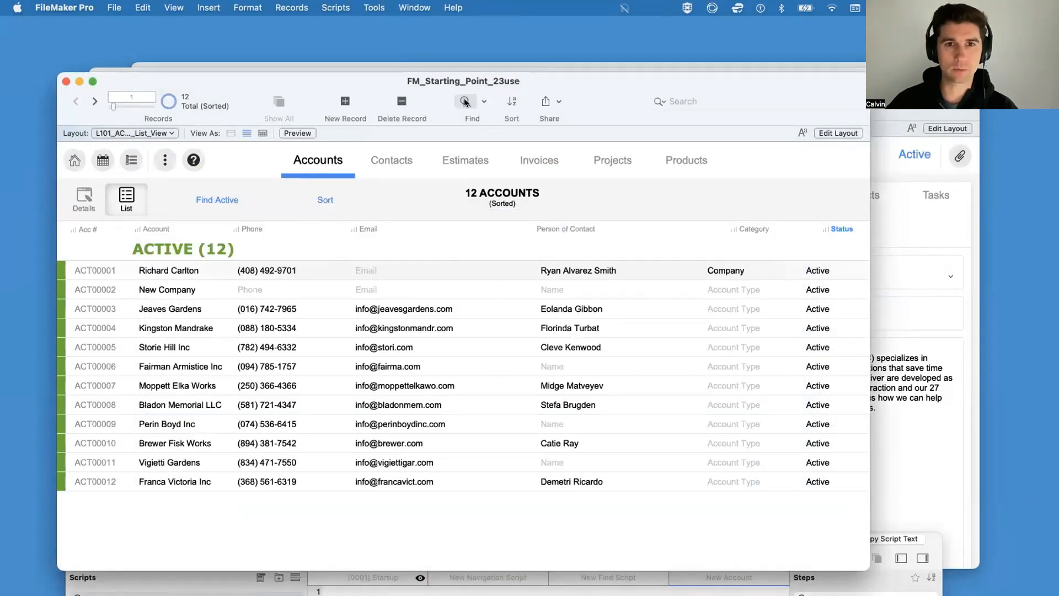
click(465, 105)
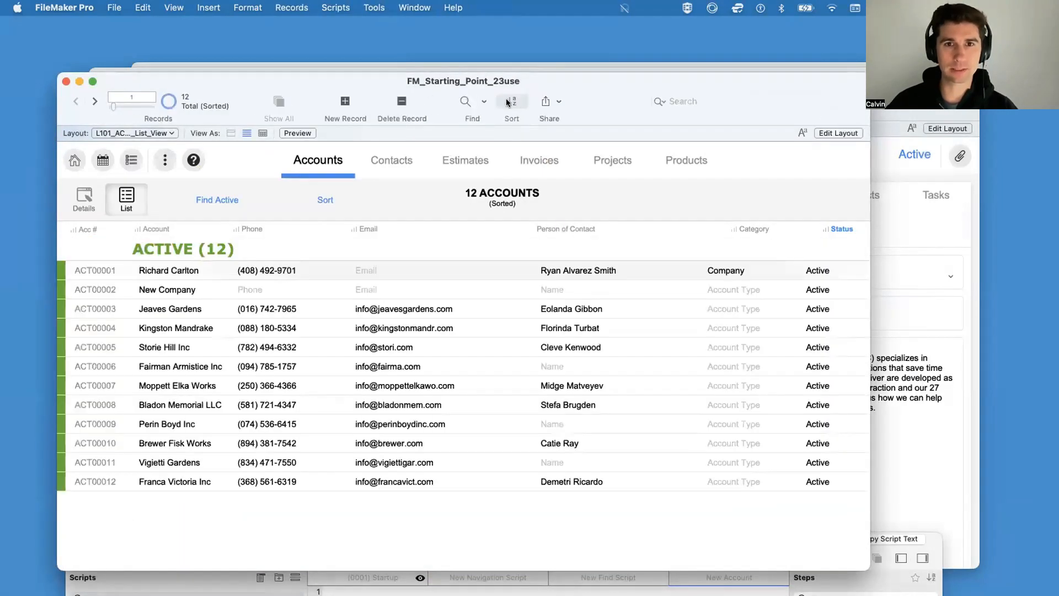
click(512, 104)
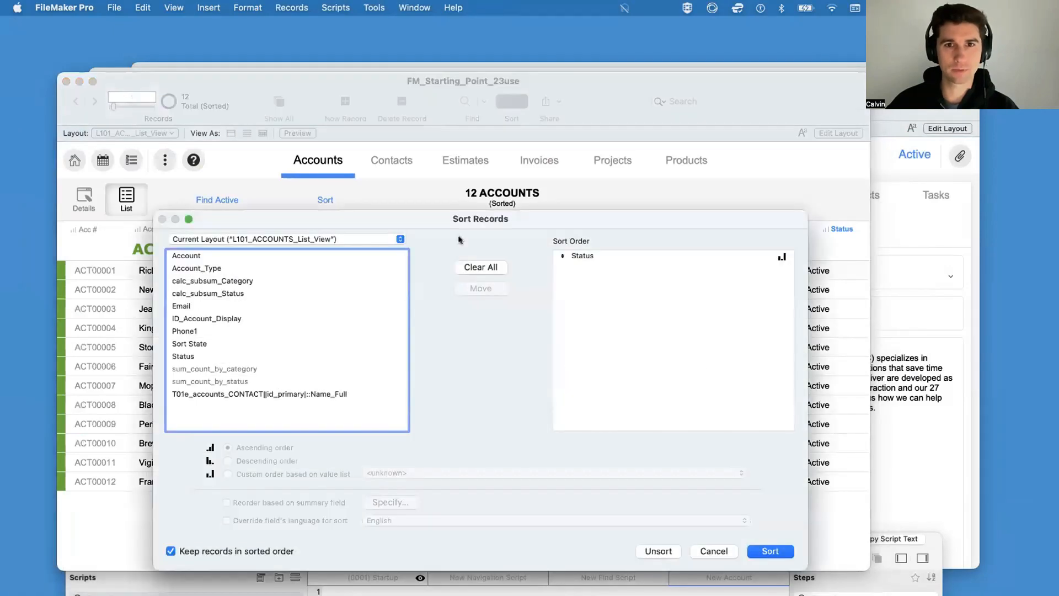
click(771, 551)
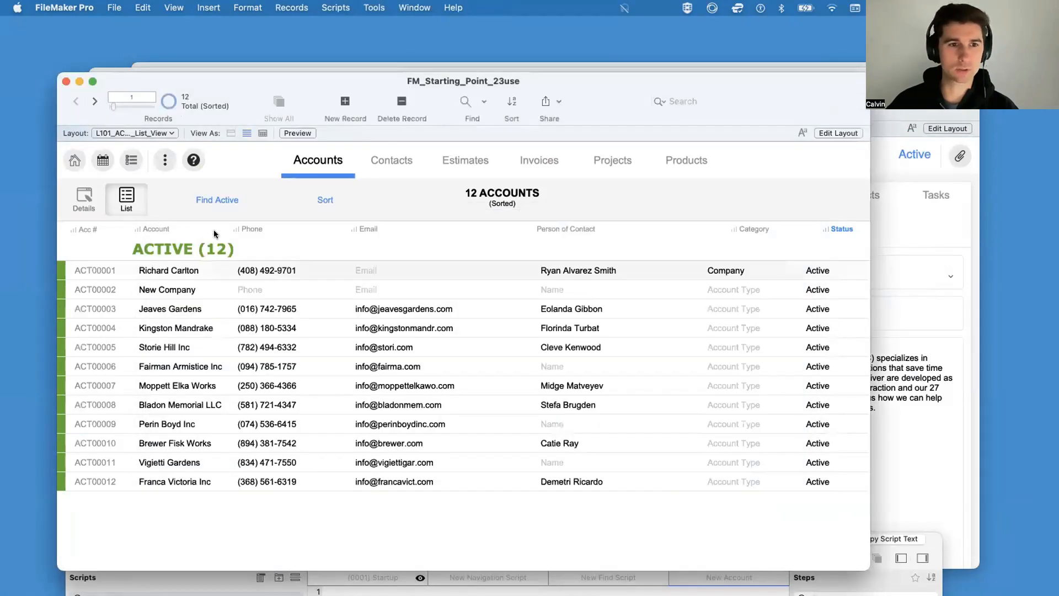
Step: Run the Sort button again, check the order settings of the Status entry and apply the sort
click(324, 199)
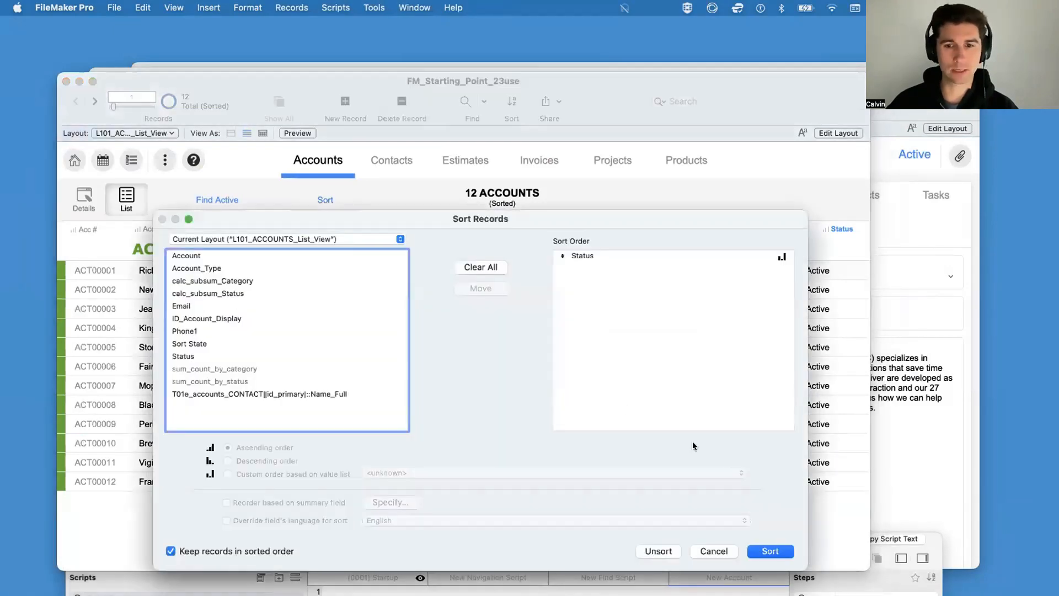
click(597, 255)
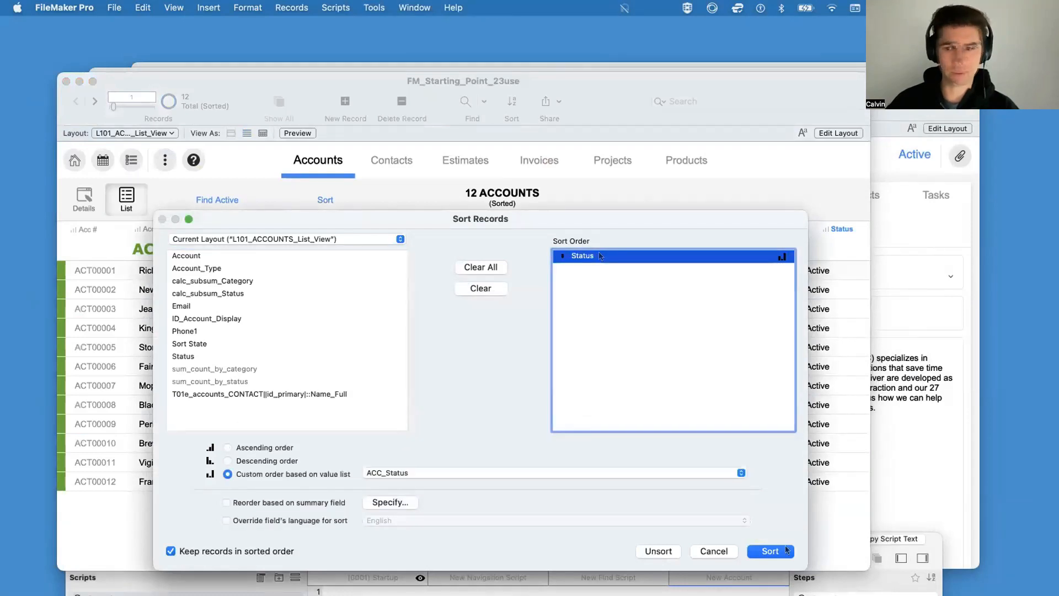
click(770, 551)
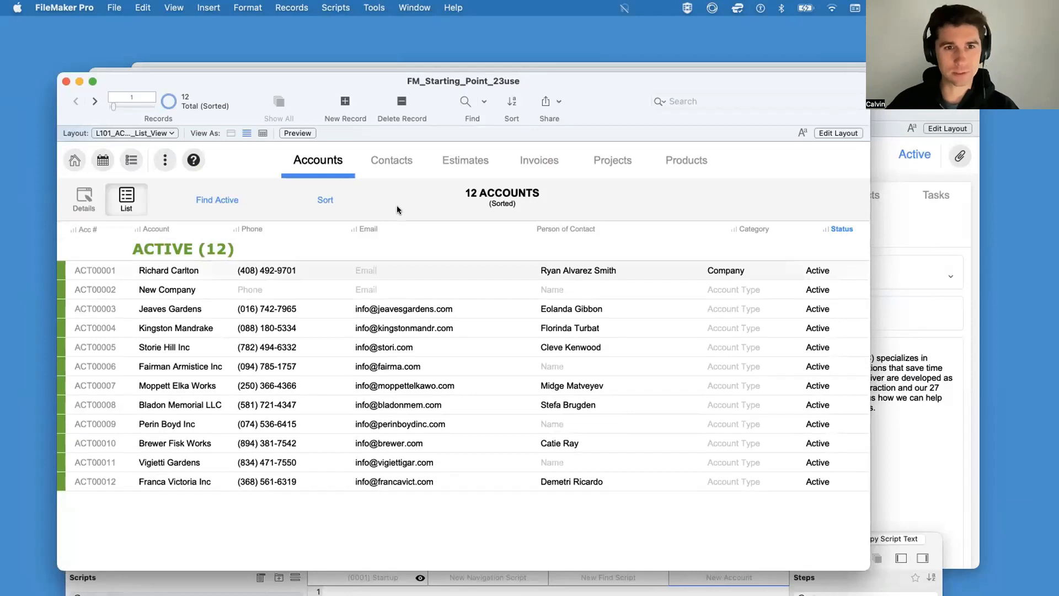
click(319, 200)
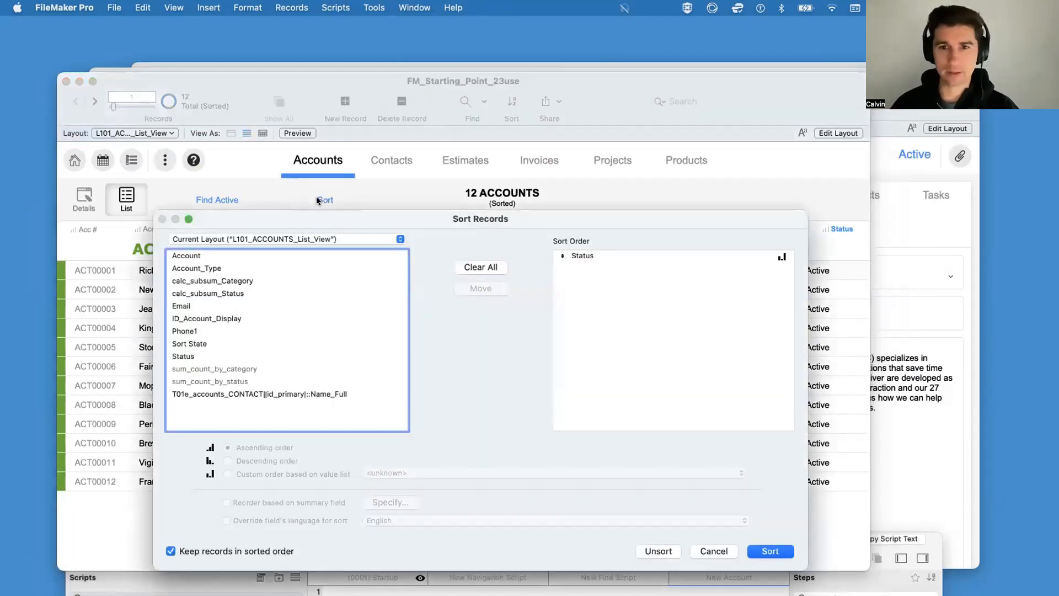
double_click(579, 255)
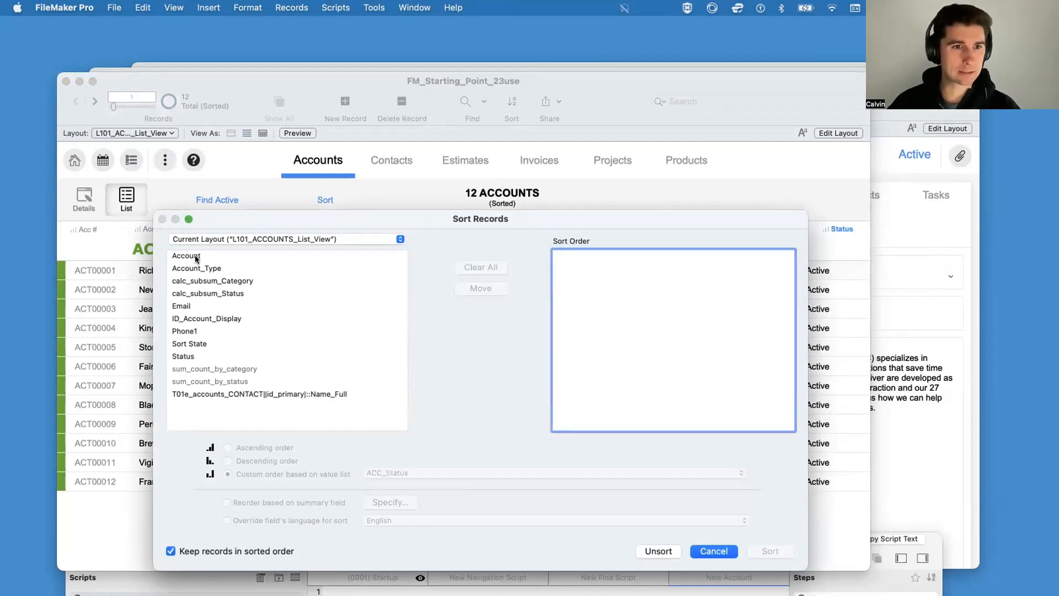
click(714, 549)
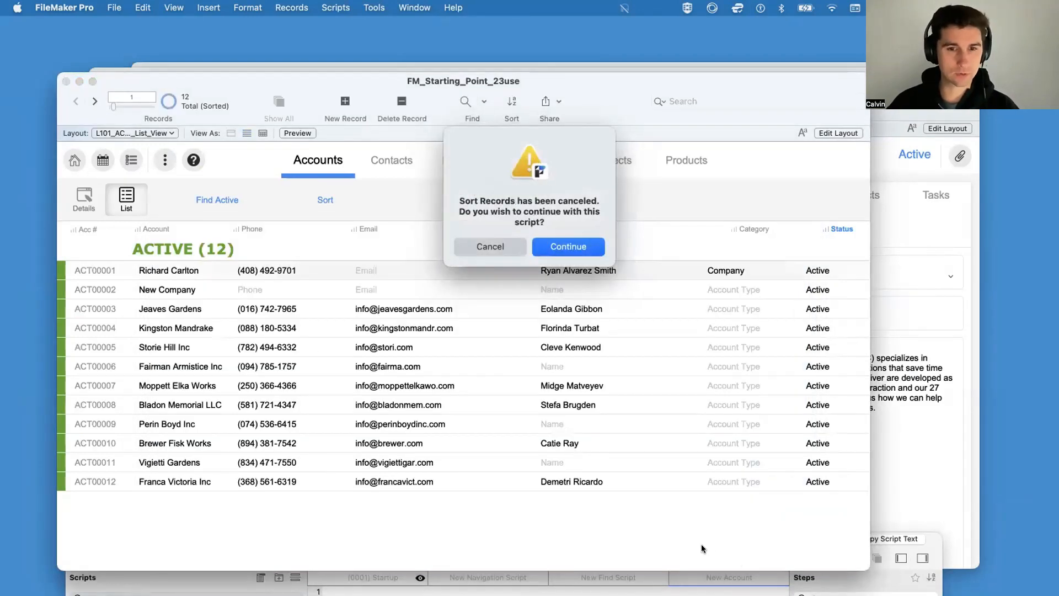
click(499, 248)
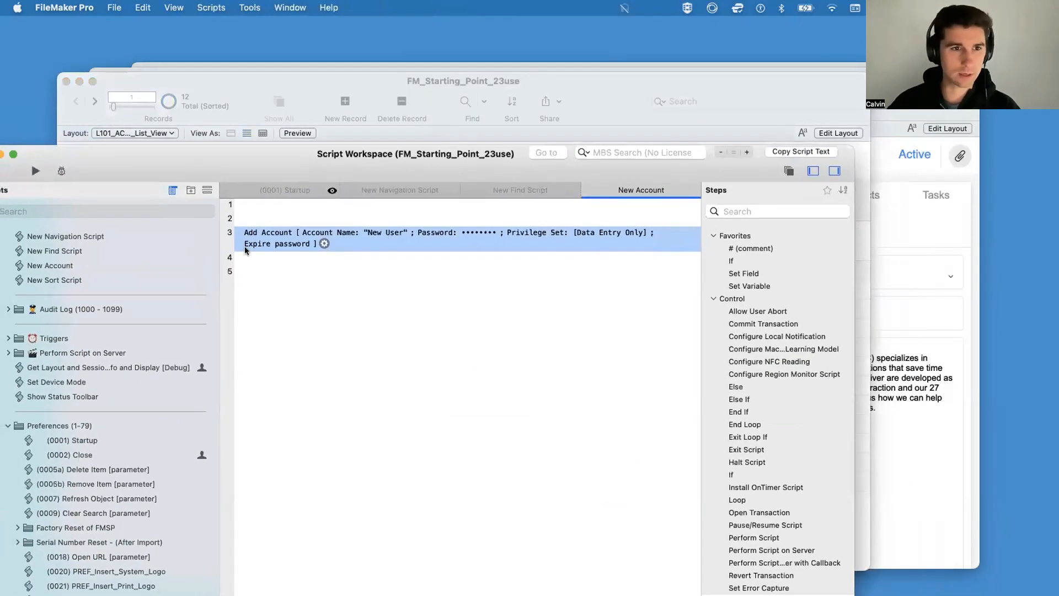
Step: Open the sort order of the Sort Records step in New Sort Script and remove Status from it
click(99, 279)
click(375, 219)
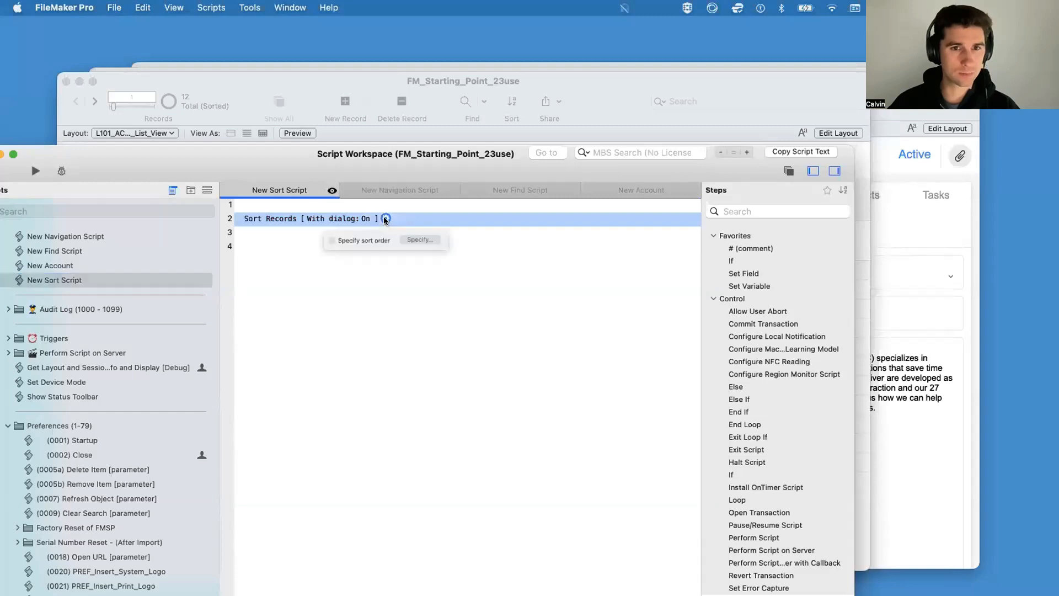
click(447, 246)
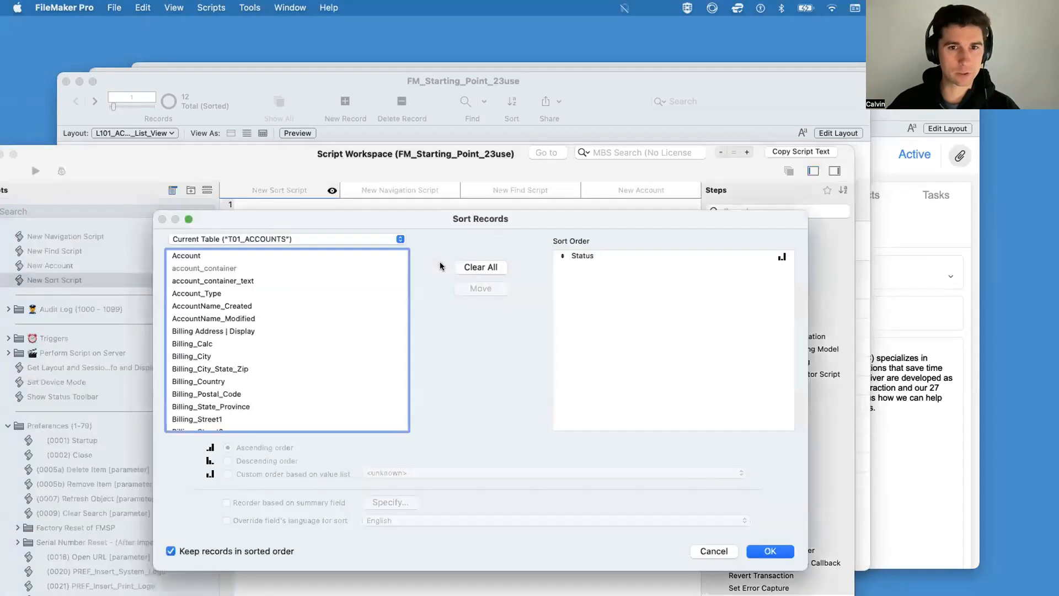
click(563, 259)
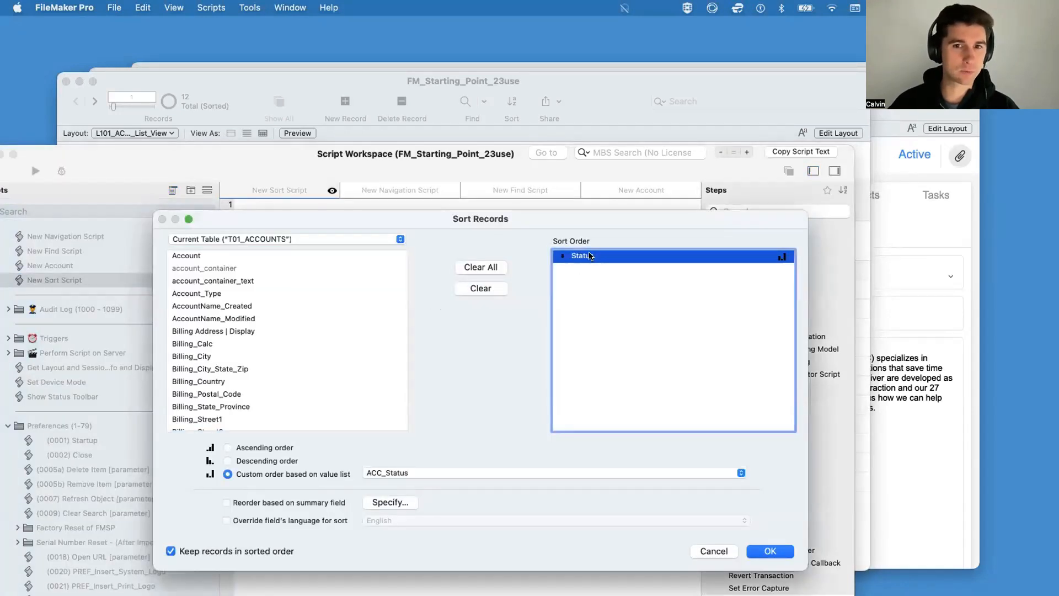
double_click(588, 255)
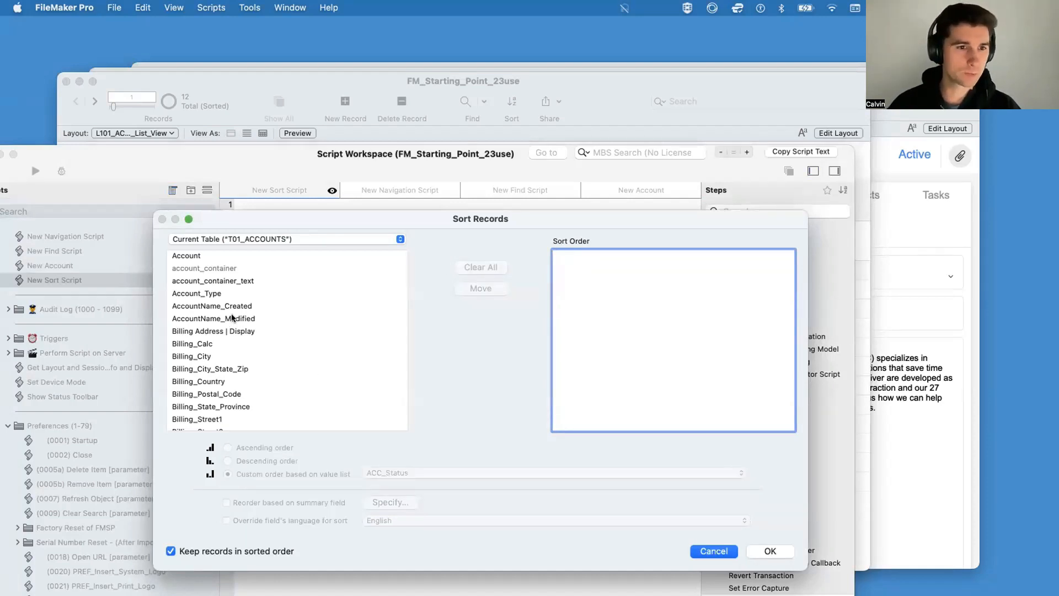
Step: Add Account in ascending order to the script step's sort order, accept it and run the script on the accounts list
click(193, 256)
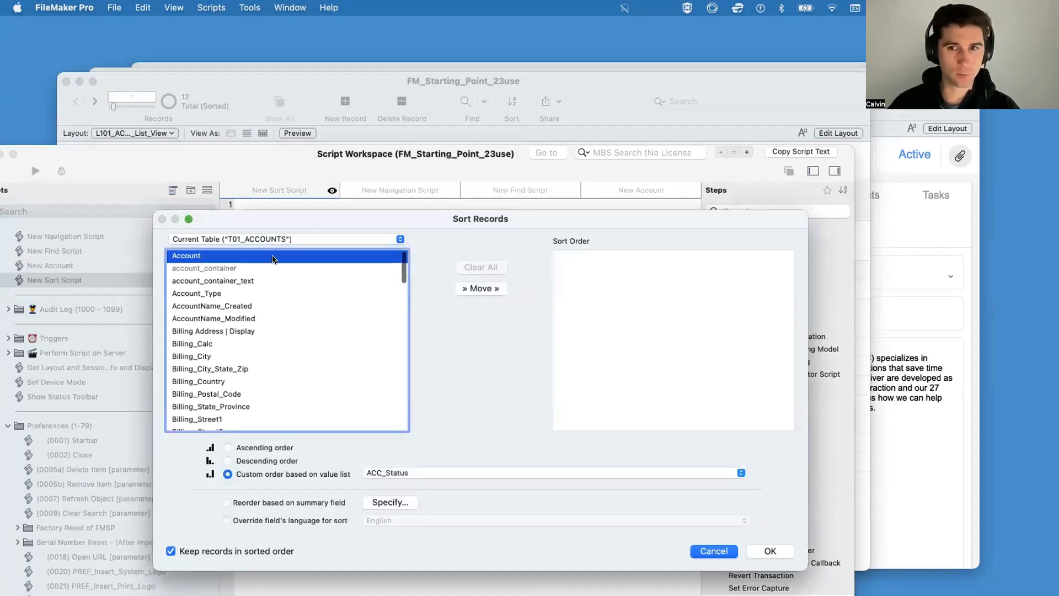
click(495, 292)
click(599, 257)
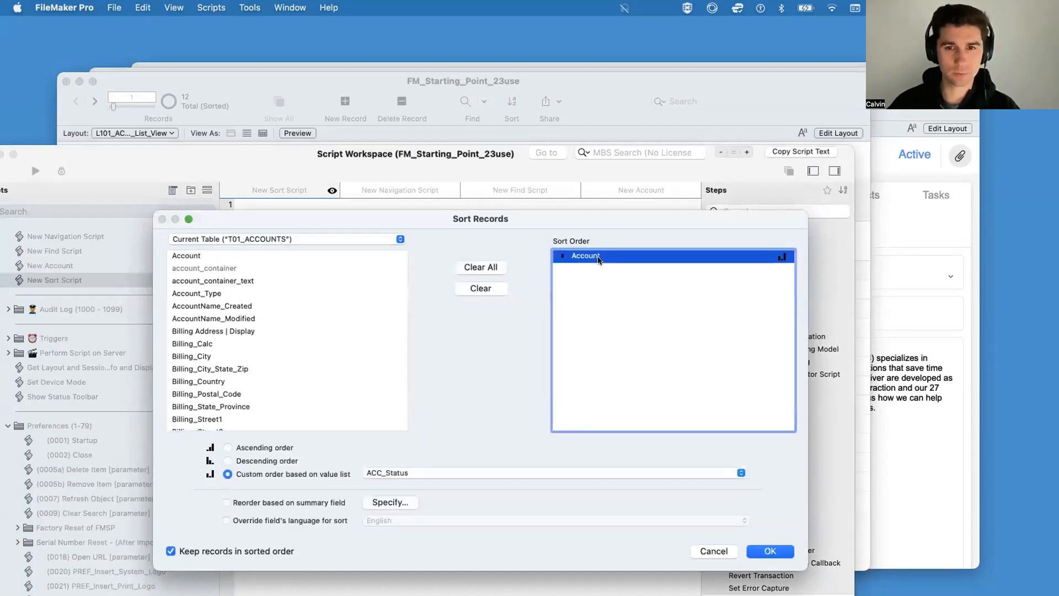
click(250, 447)
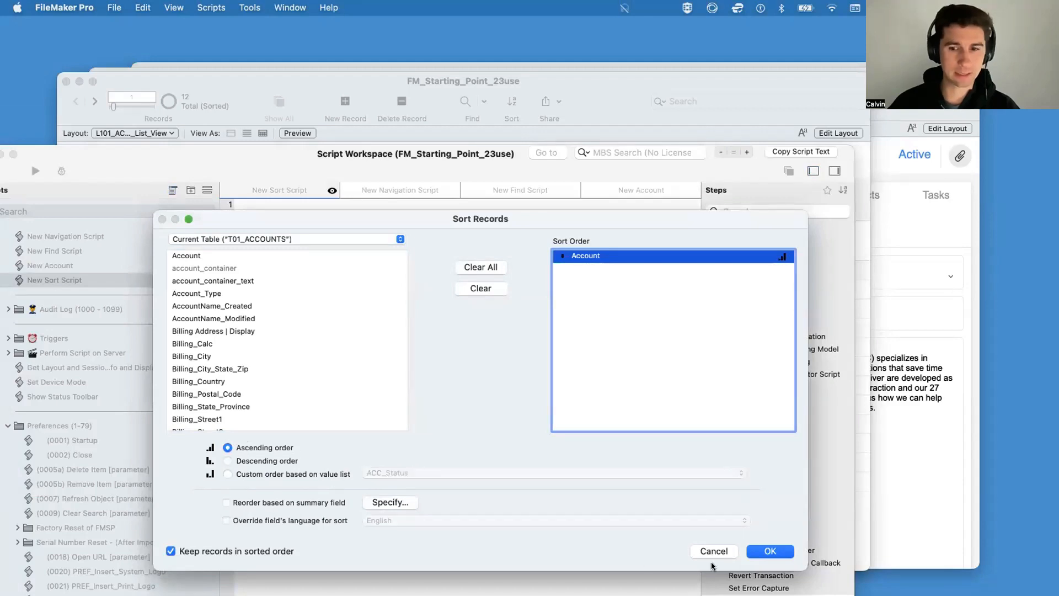
click(770, 551)
click(489, 421)
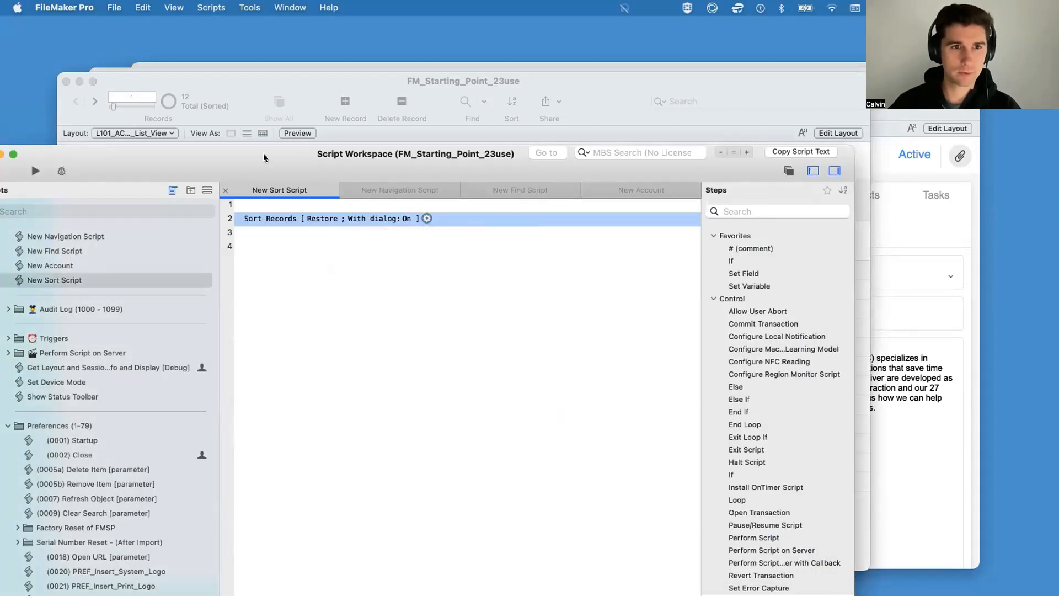
key(super+r)
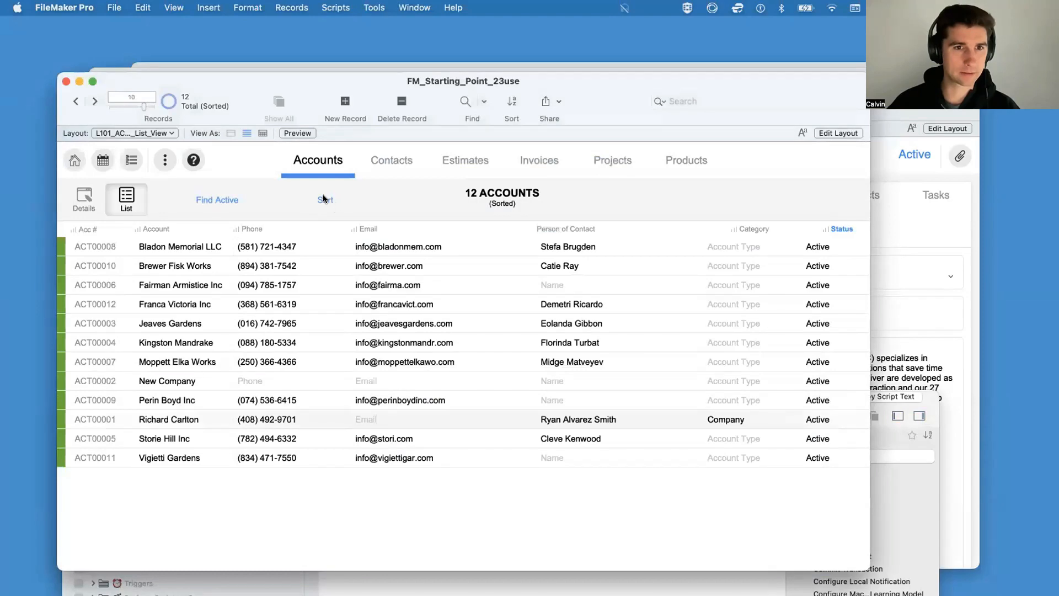
Step: Apply the account sort, turn off the dialog of the Sort Records step and return to the accounts list to test it
click(323, 197)
click(769, 550)
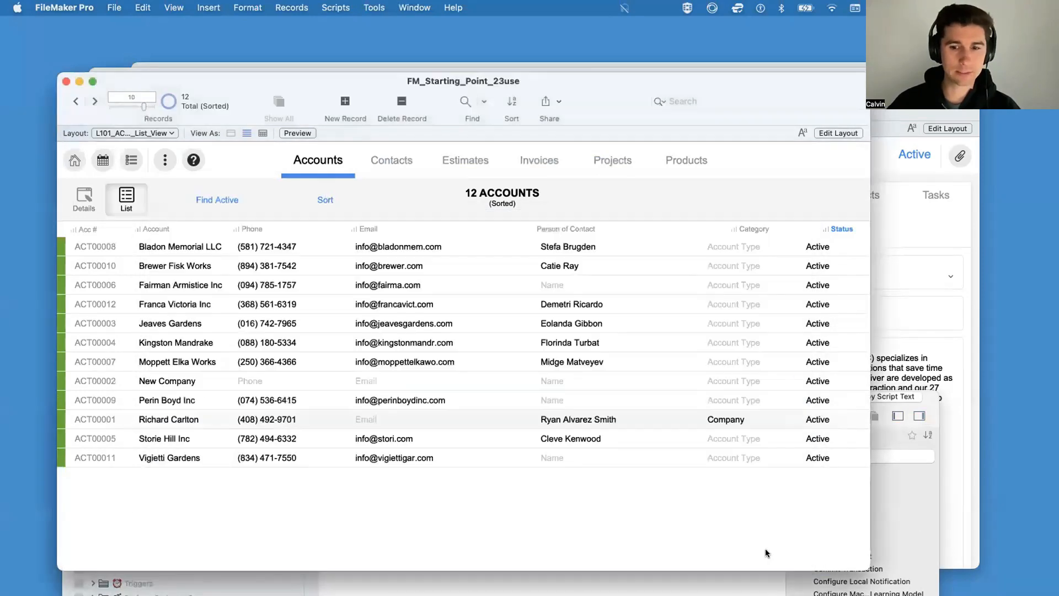
click(644, 578)
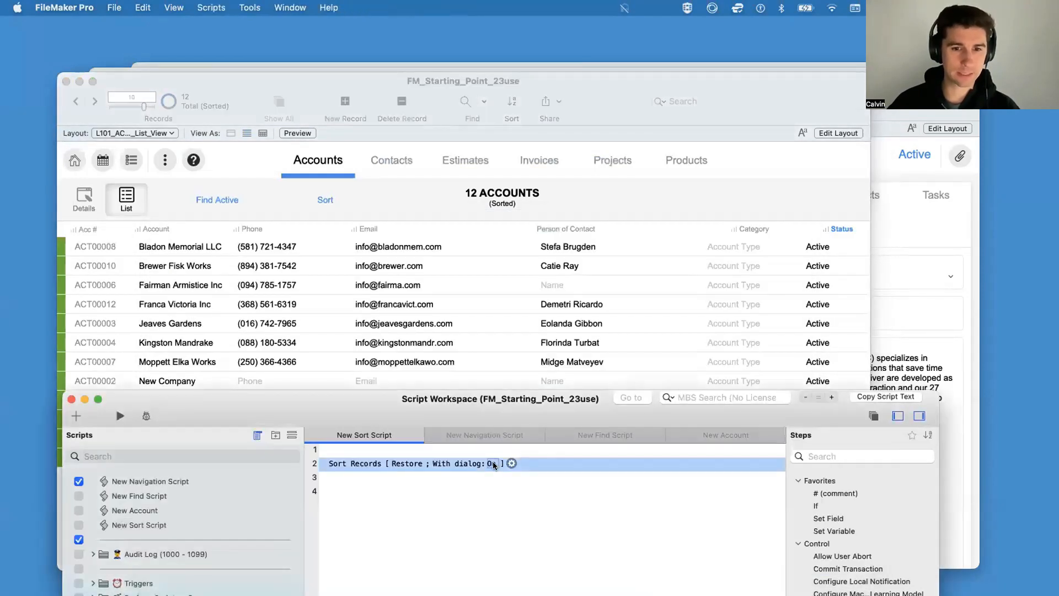
click(345, 208)
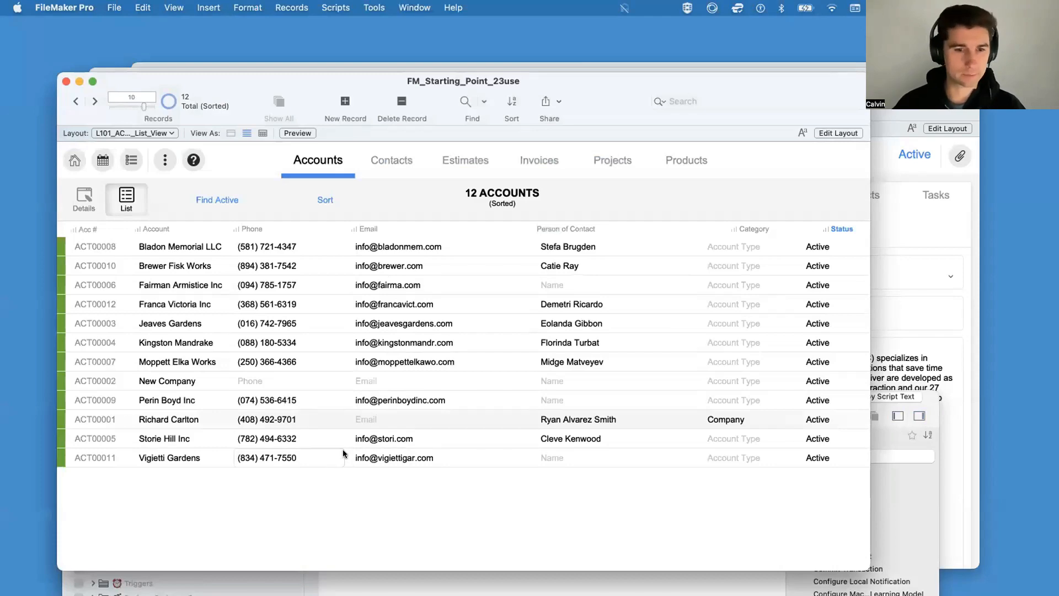
Step: Disable the Sort Records step in New Sort Script and make room for another step beneath it
click(493, 580)
drag(363, 410, 300, 203)
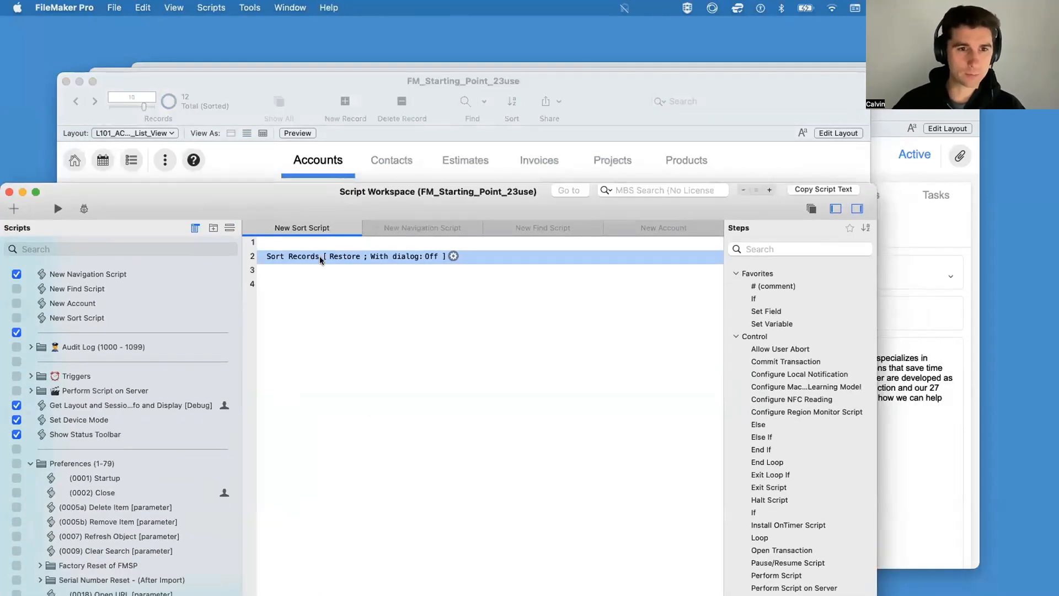
key(super+slash)
key(Return)
key(Return)
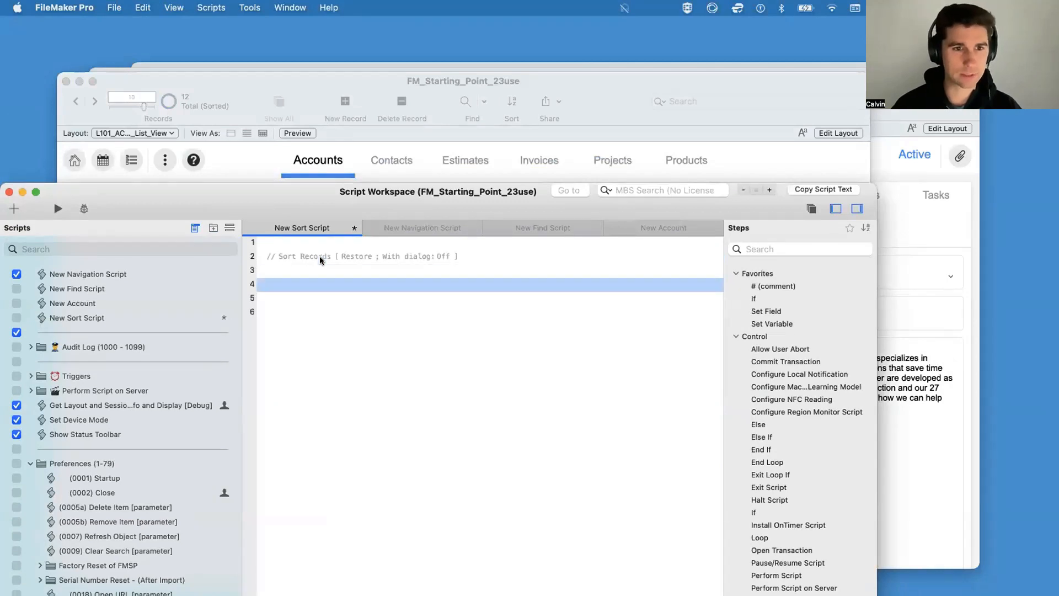
Step: Add a Sort Records by Field step in ascending order with T01_ACCOUNTS::Account as the target field
text(sort r)
key(Down)
key(Return)
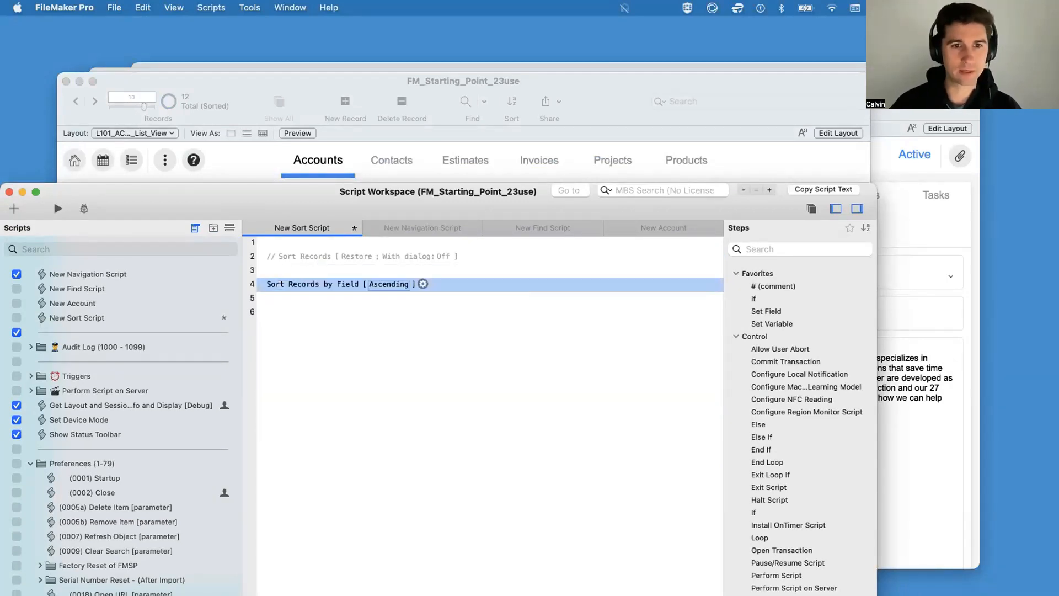
click(422, 283)
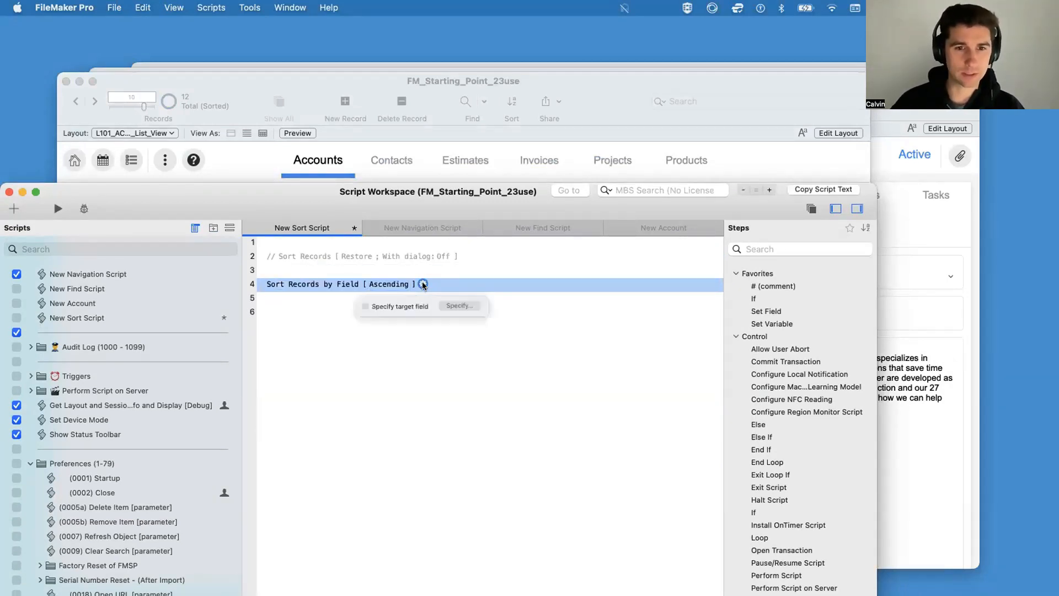
click(472, 311)
click(485, 164)
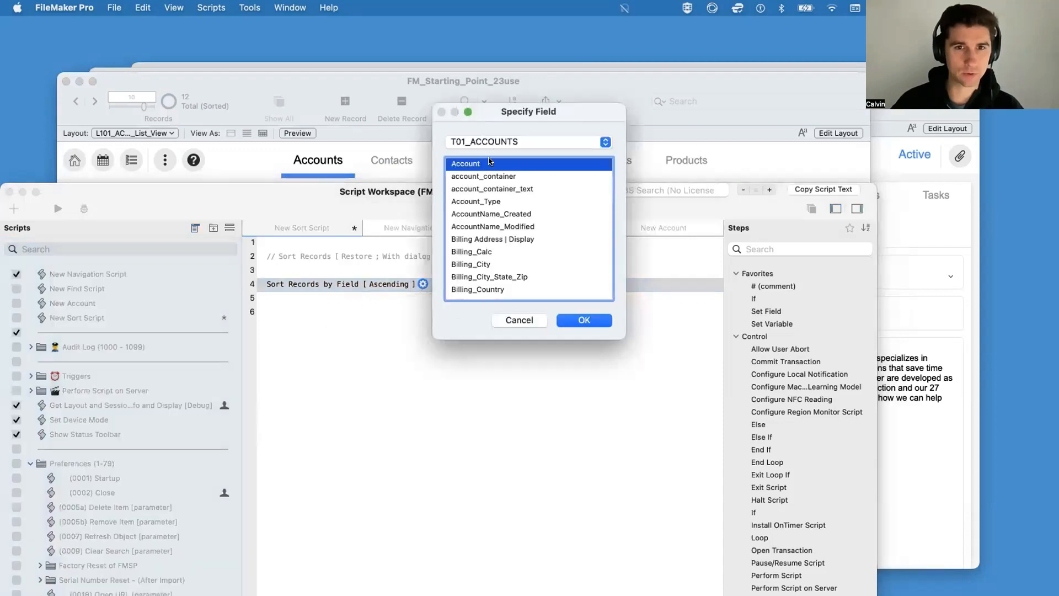
key(Return)
click(500, 345)
Step: Add Billing_City to the disabled Sort Records step's sort order and place Account below it
double_click(353, 255)
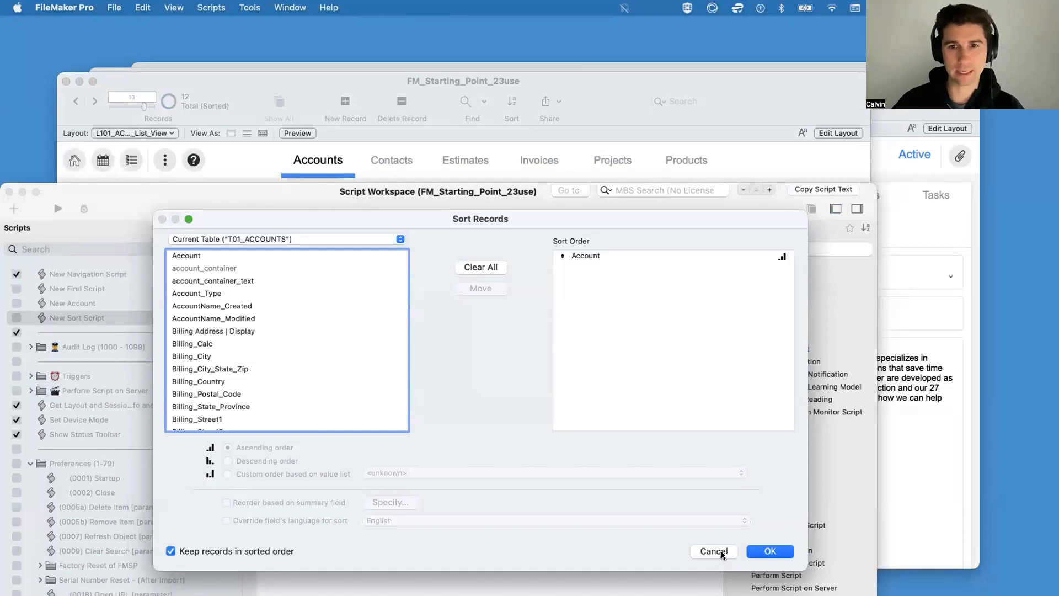
click(714, 550)
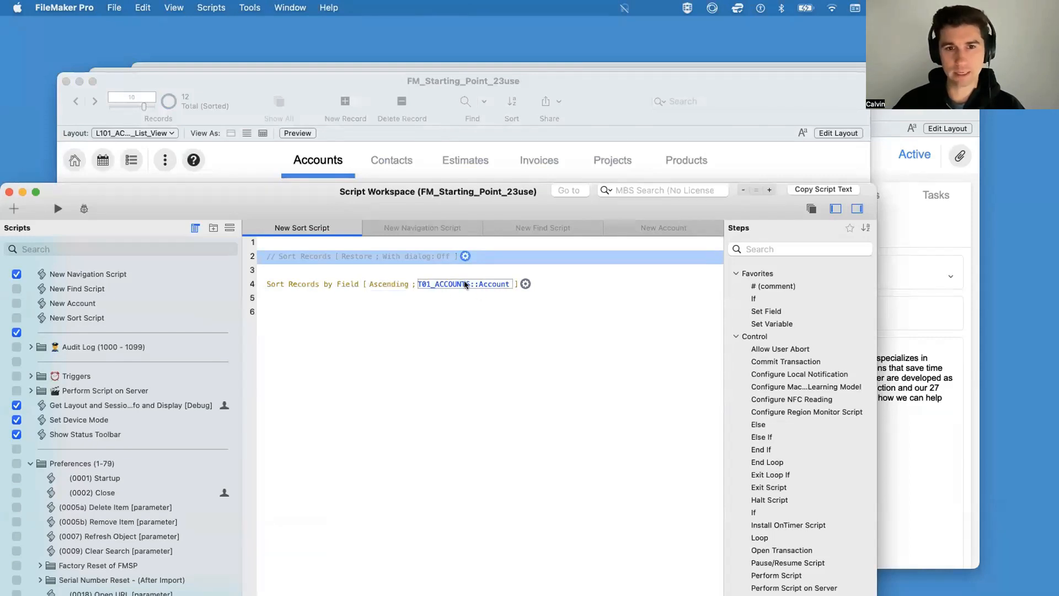
double_click(416, 259)
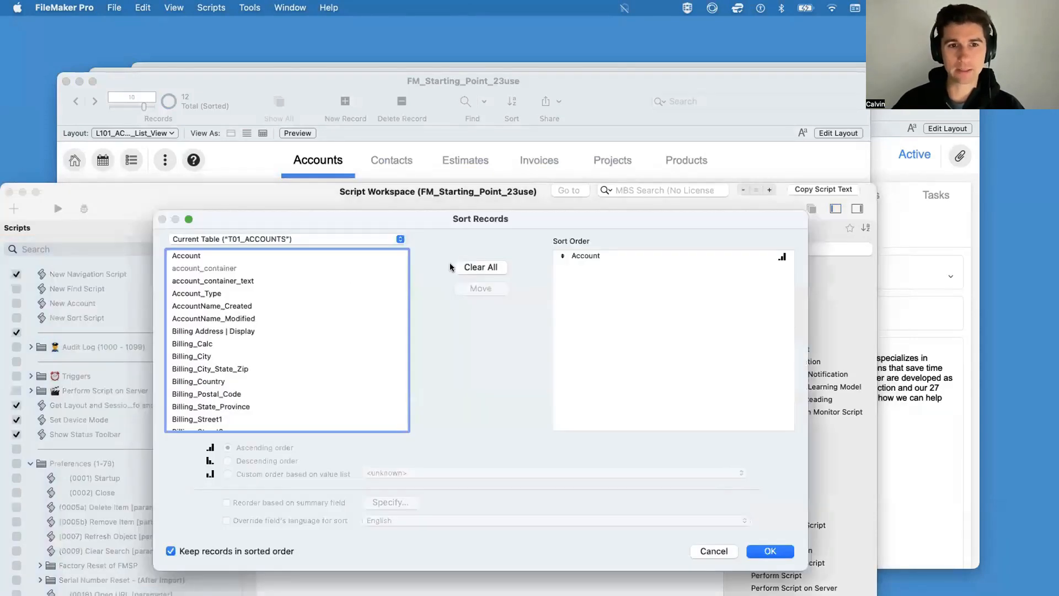
click(605, 255)
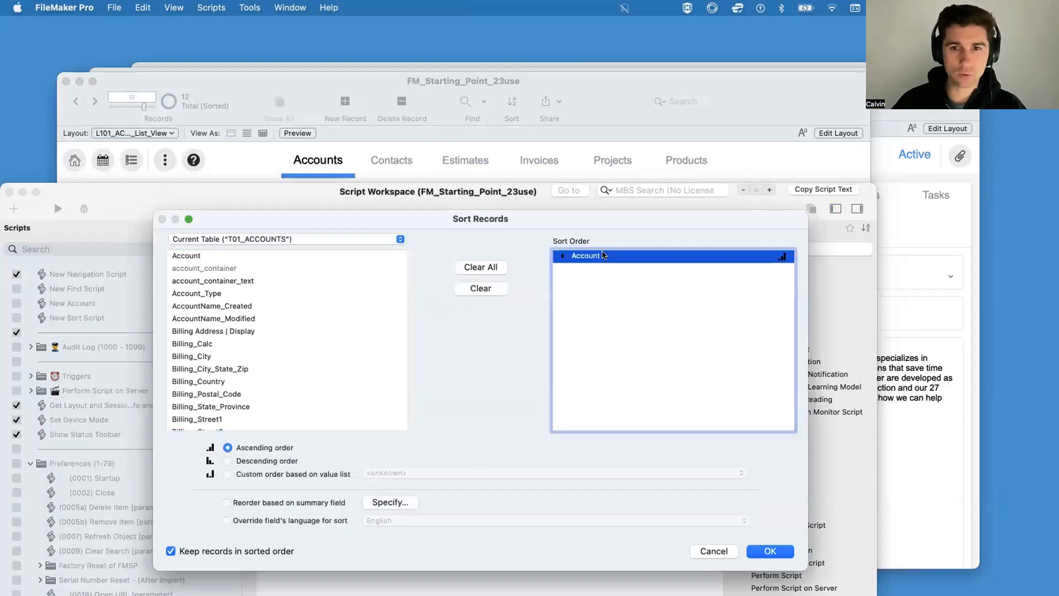
double_click(198, 360)
click(561, 256)
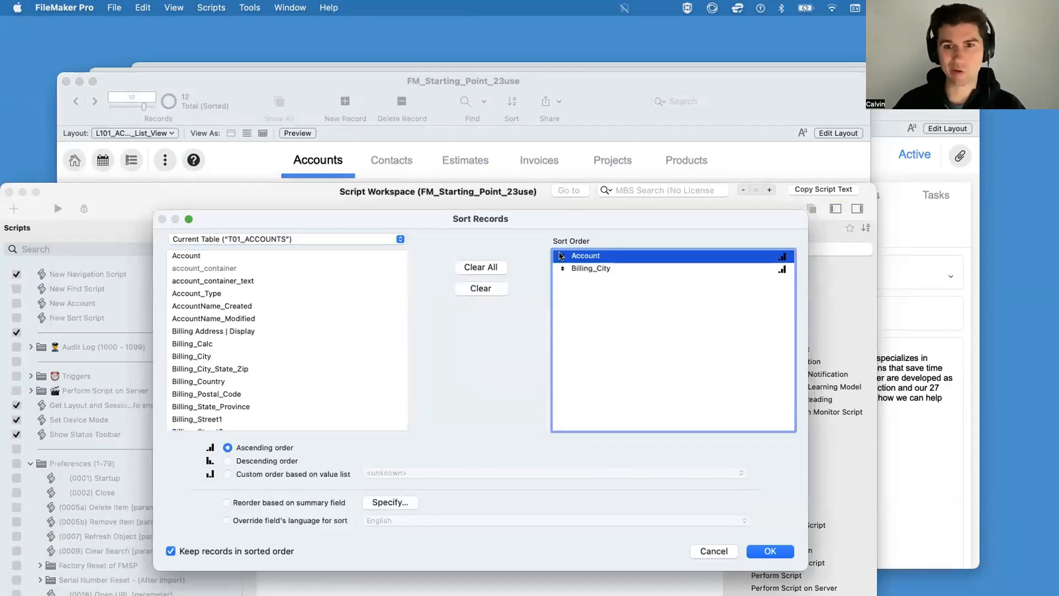
drag(561, 256, 570, 286)
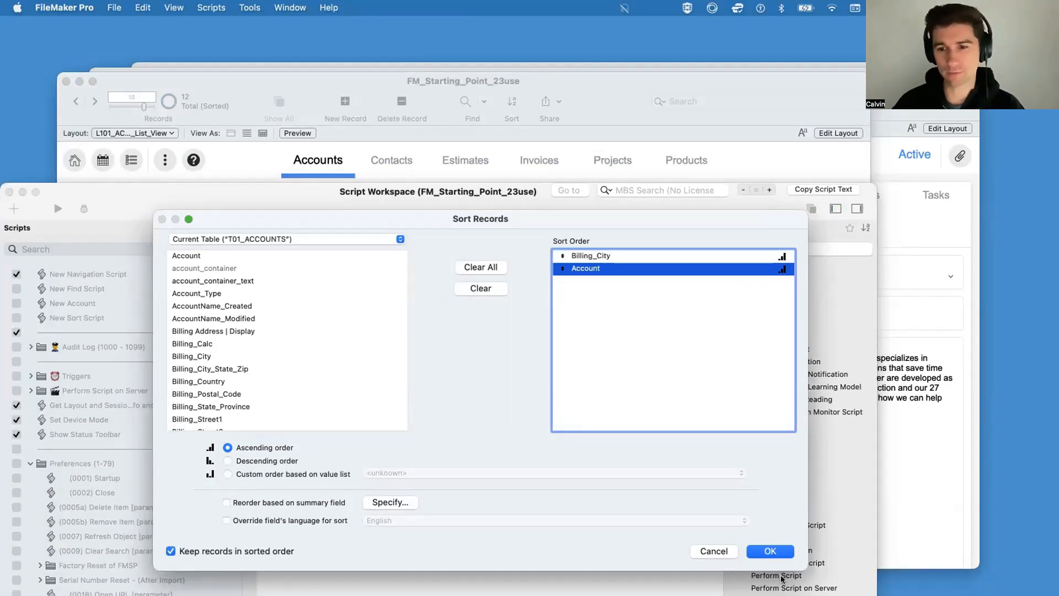
click(774, 553)
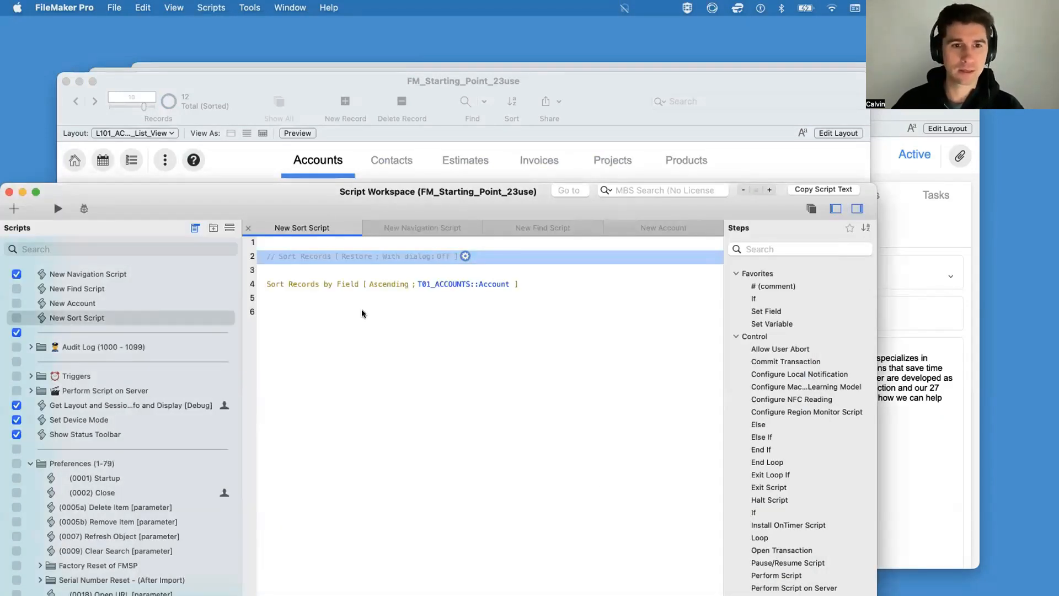
click(345, 285)
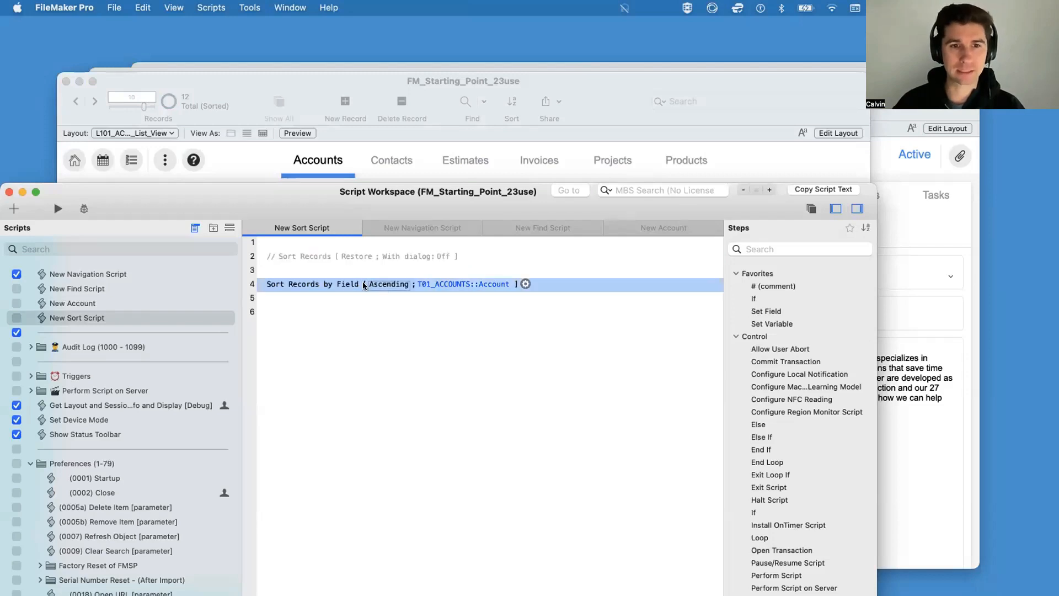
click(238, 153)
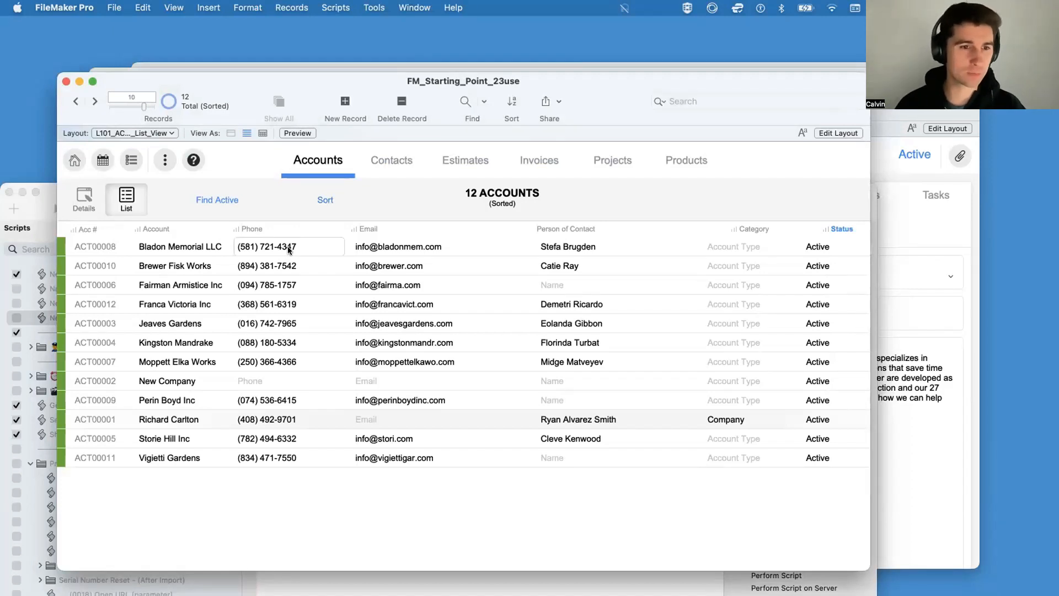
click(418, 581)
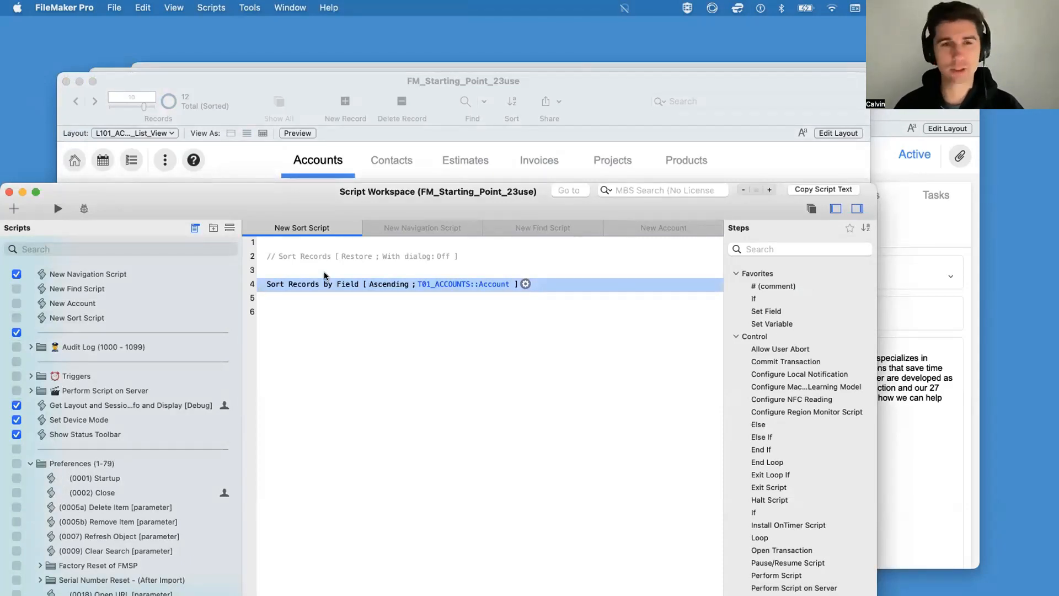
click(292, 260)
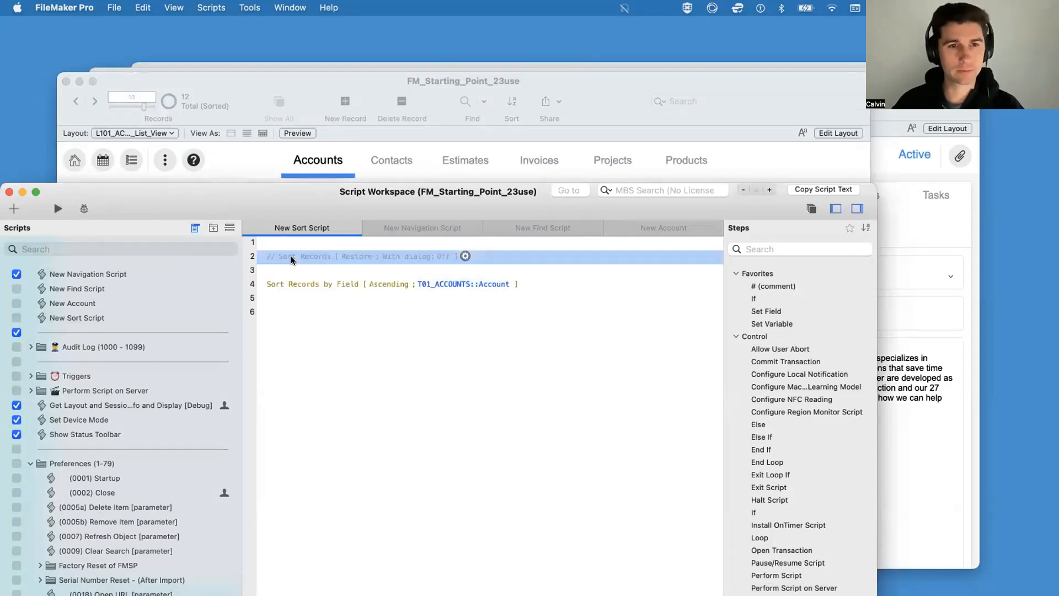
click(300, 287)
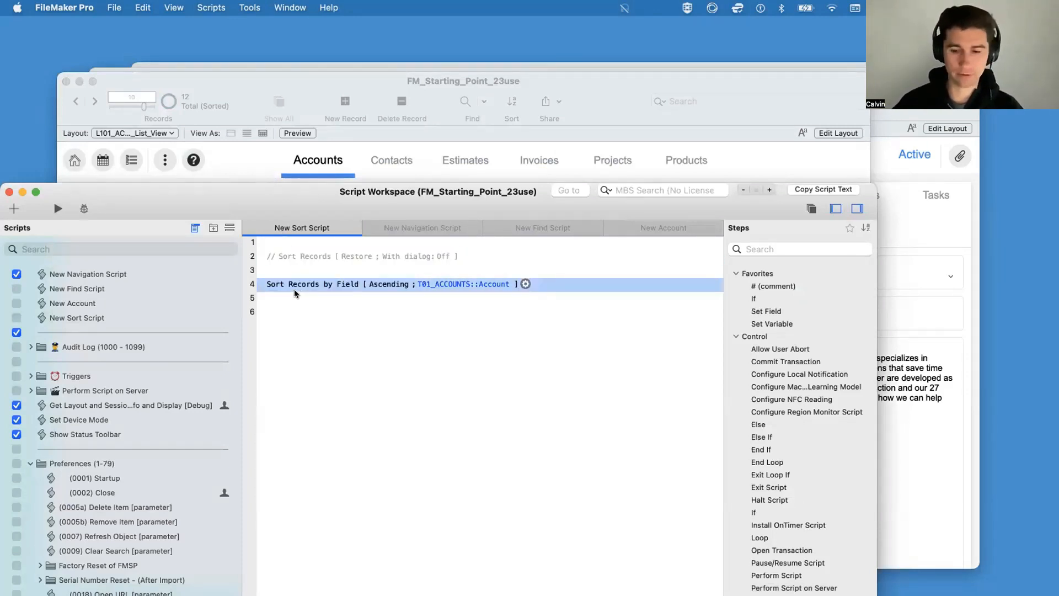
key(Return)
key(Return)
text(sort)
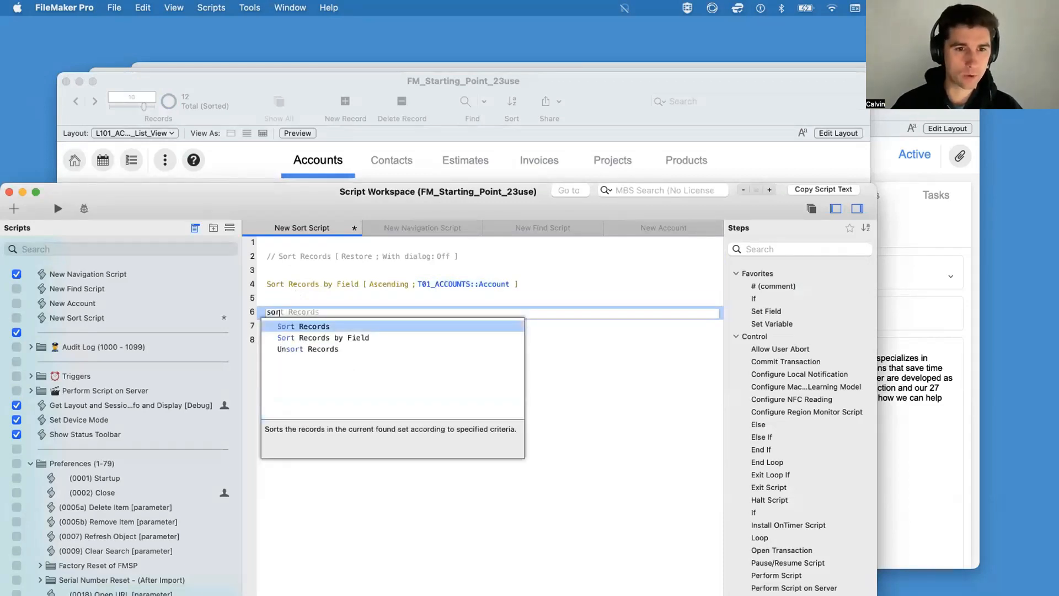
key(BackSpace)
key(BackSpace)
key(BackSpace)
key(Return)
click(462, 366)
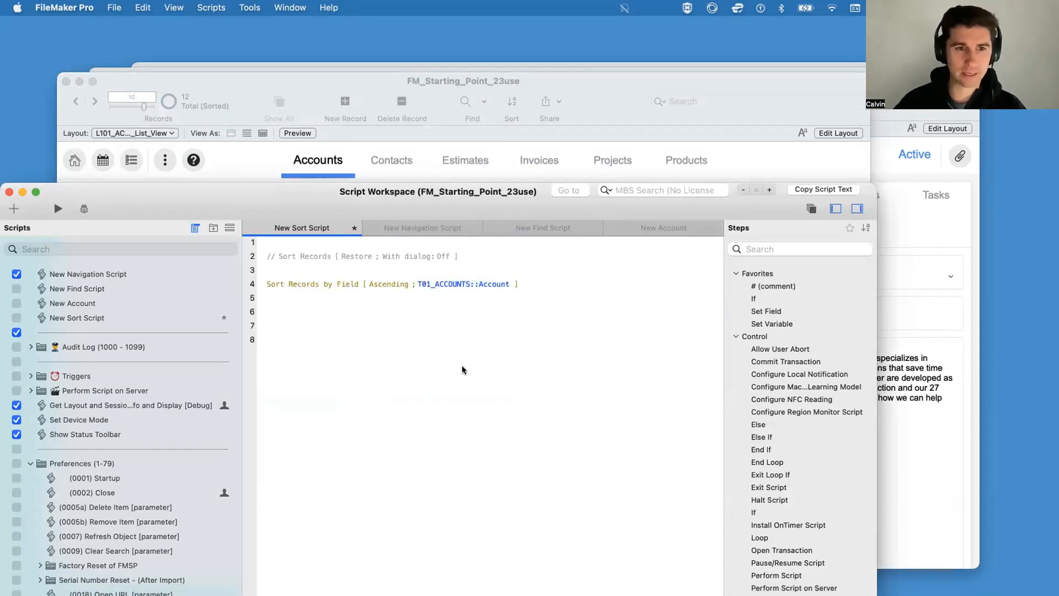
Step: Change the Status of the Jeaves Gardens account to Inactive in the accounts list
click(602, 118)
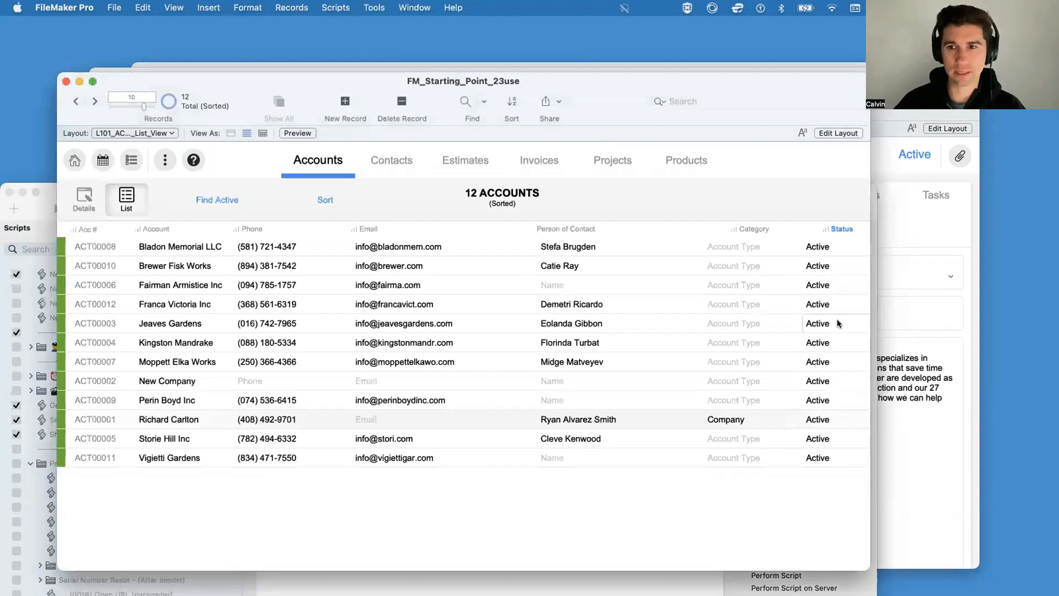
click(821, 325)
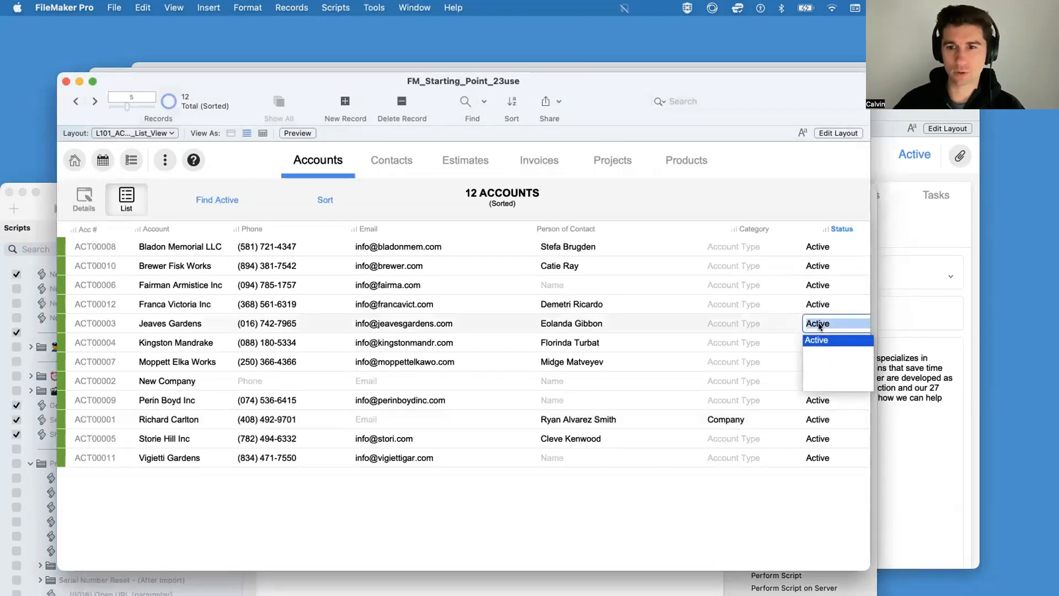
key(BackSpace)
text(In)
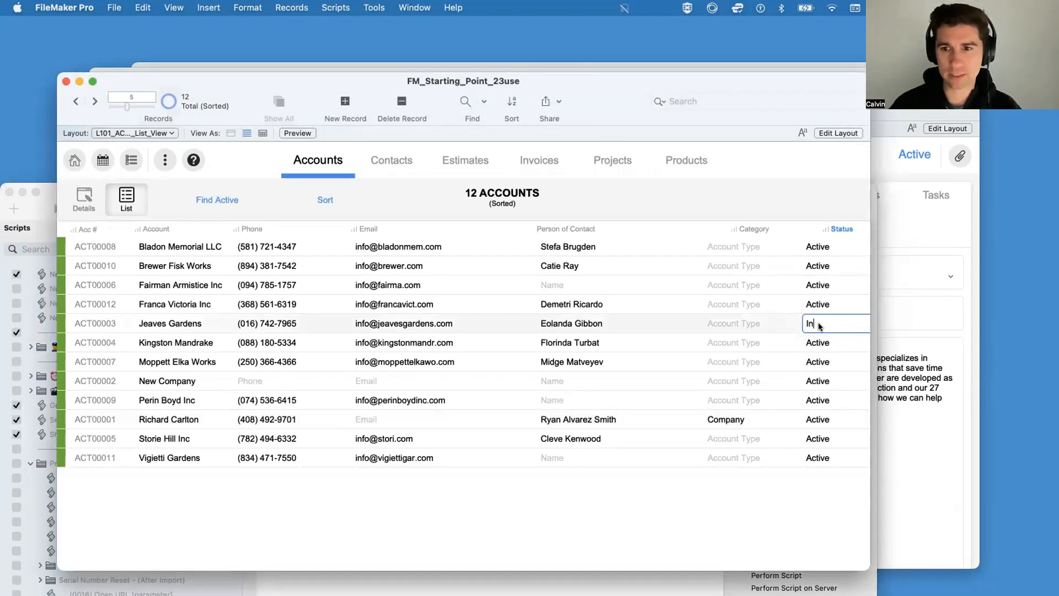
text(active)
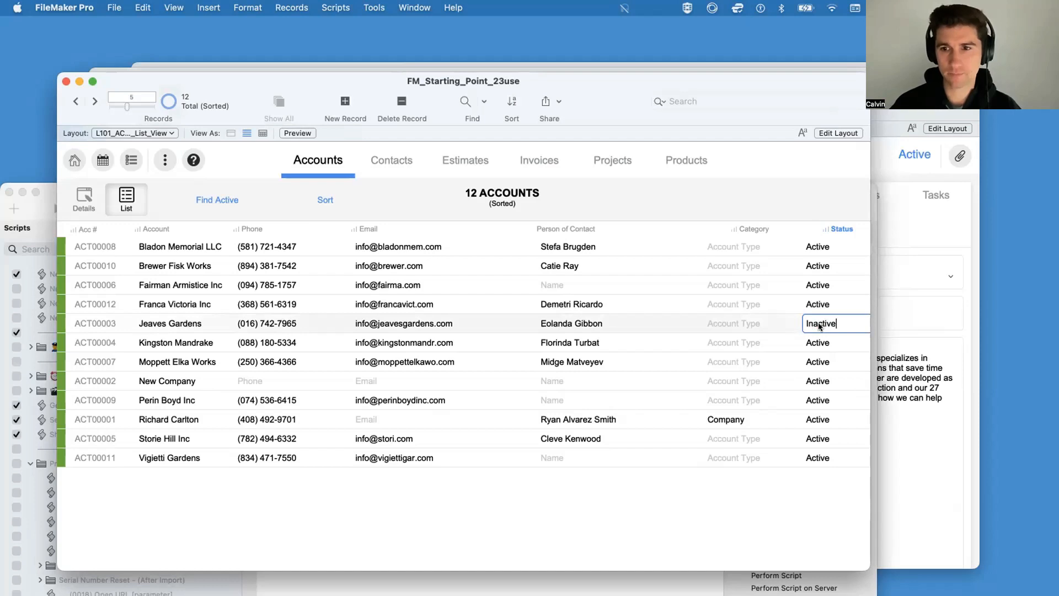
Step: Set the order of the Sort Records by Field step to Associated value list
key(super+shift+s)
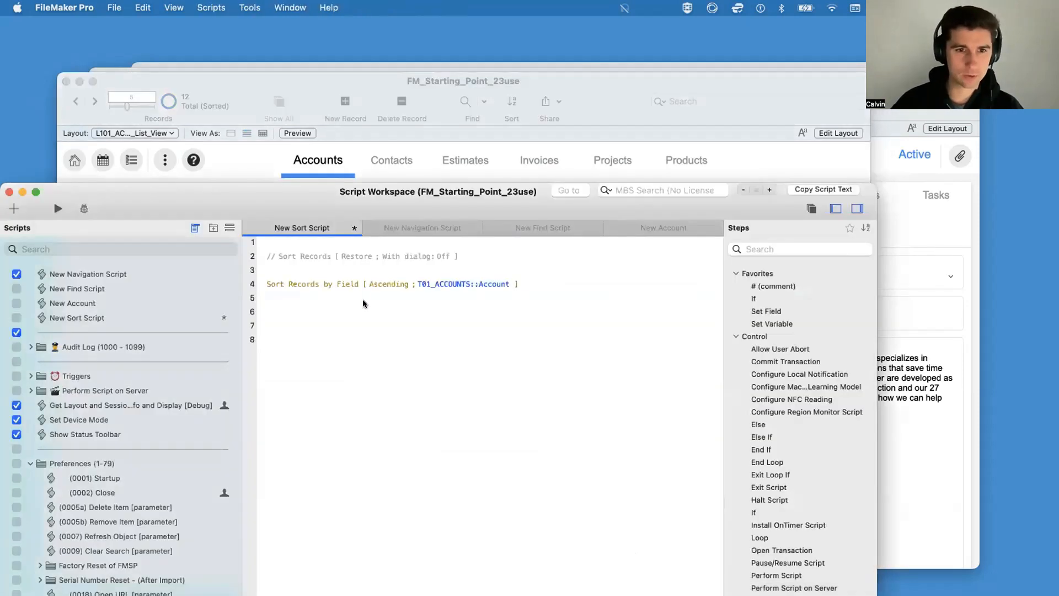
click(333, 256)
click(373, 281)
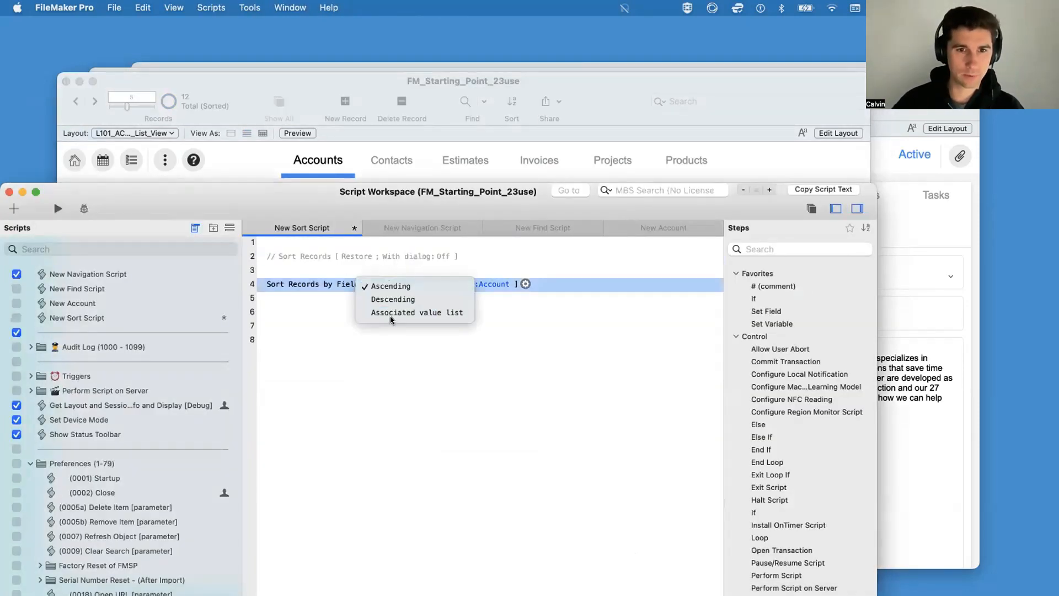
click(431, 312)
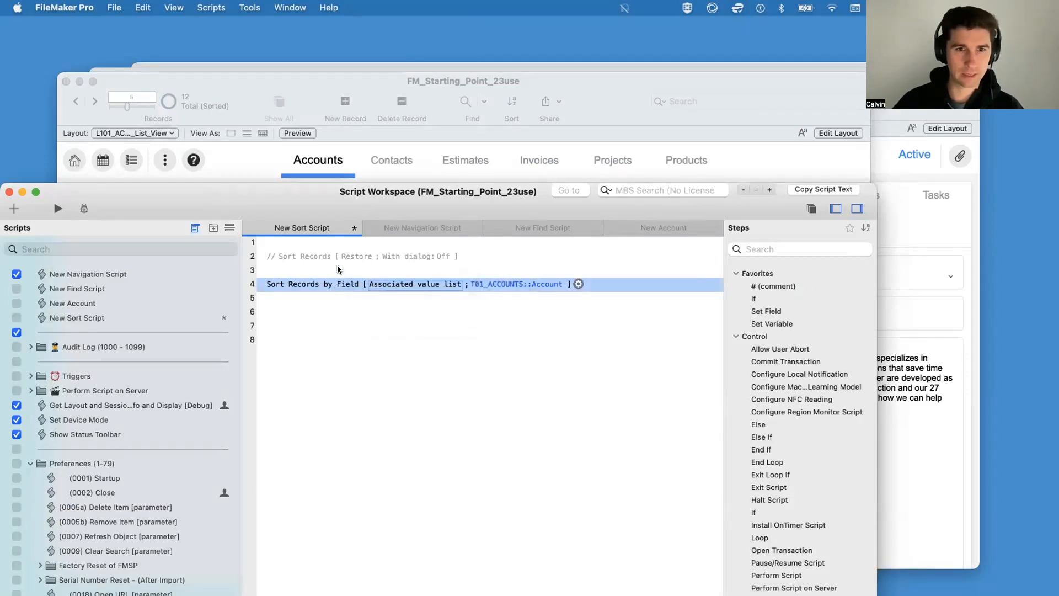
Step: Check the order options for the Account entry in the disabled Sort Records step and leave without changes
click(340, 256)
double_click(422, 252)
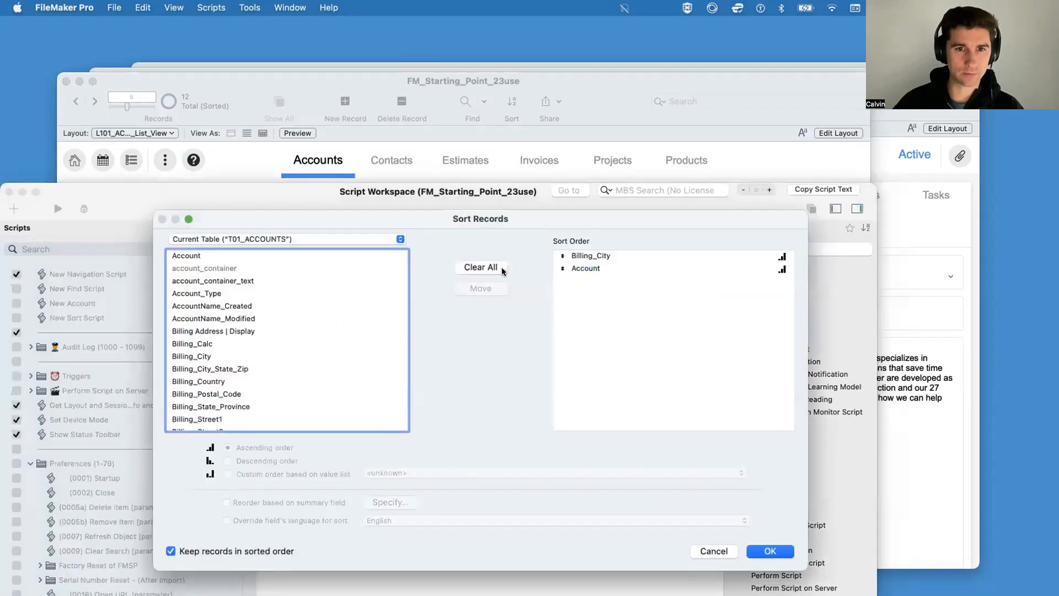
click(590, 268)
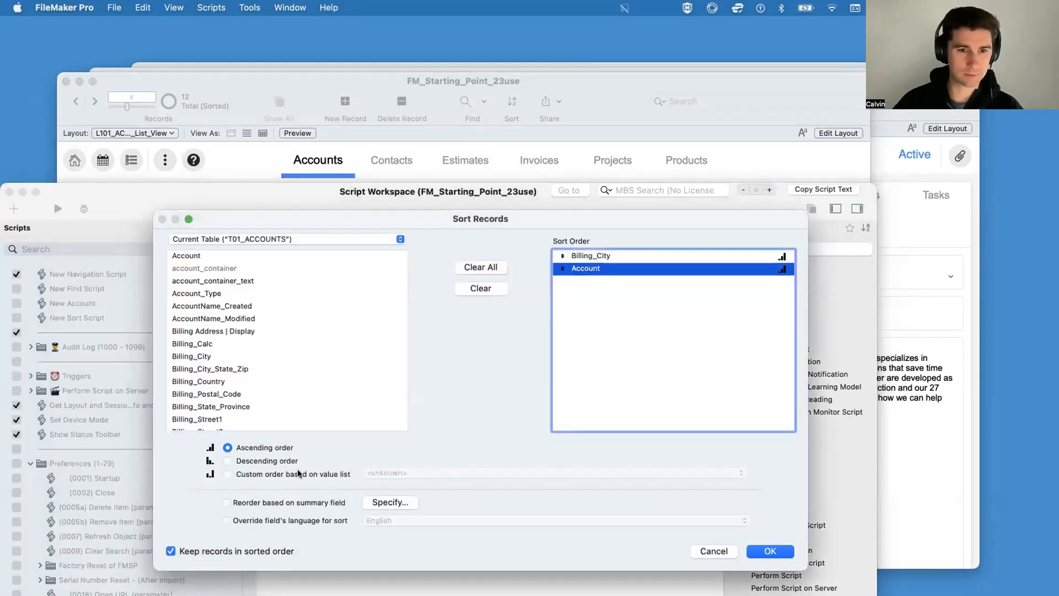
click(712, 551)
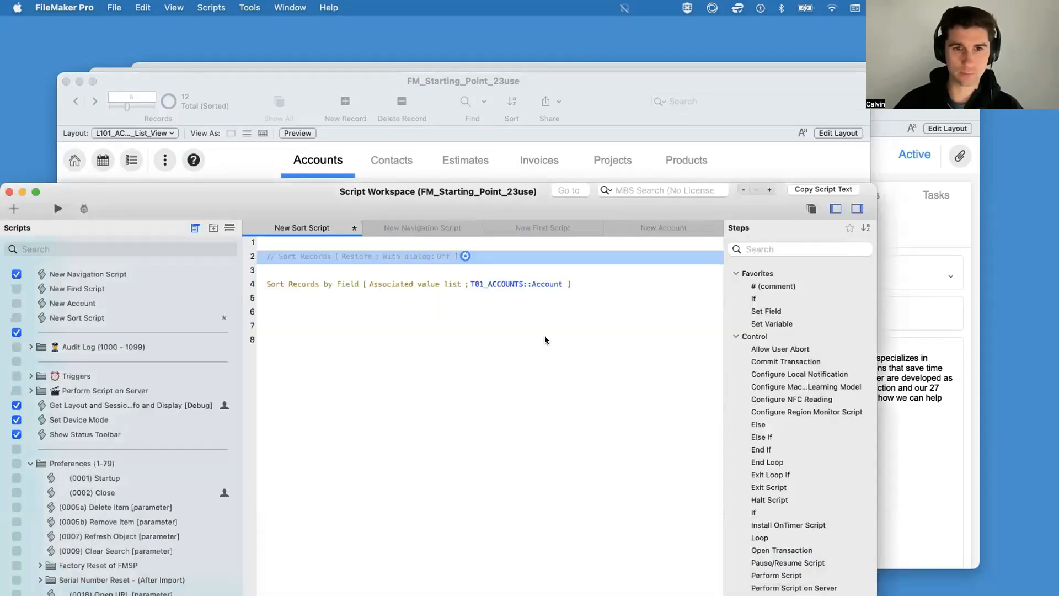
Step: Set the target field of the Sort Records by Field step to T01_ACCOUNTS::Status and return to the accounts list
click(526, 284)
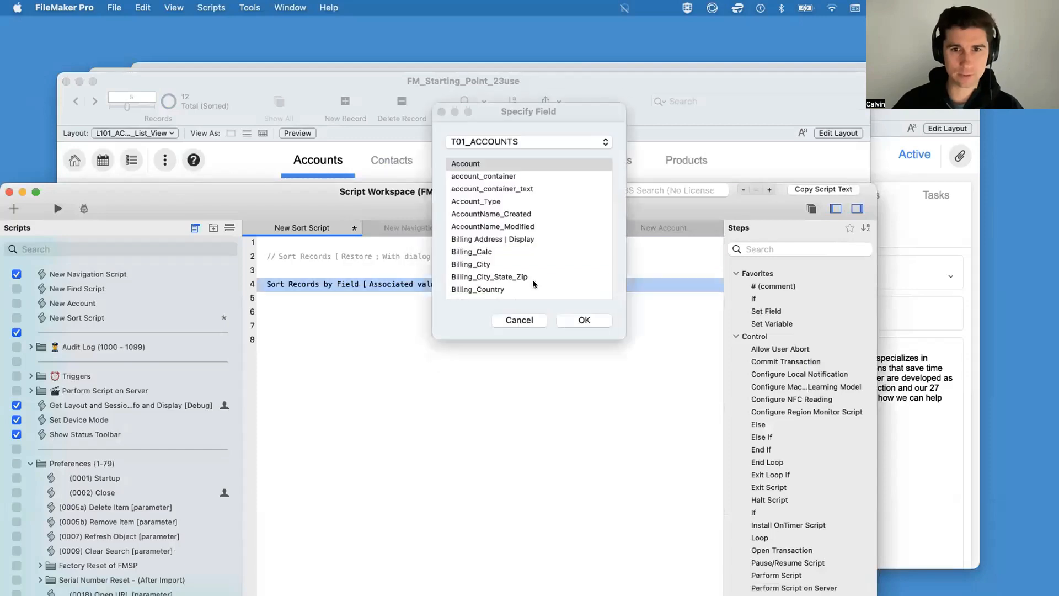
text(st)
key(Return)
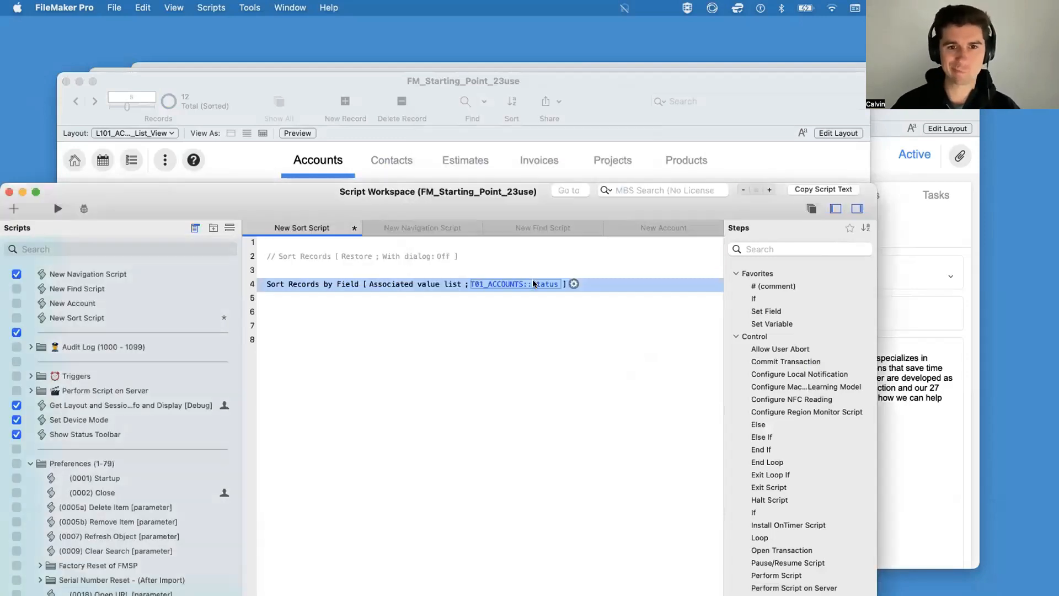
drag(639, 204, 622, 400)
click(726, 249)
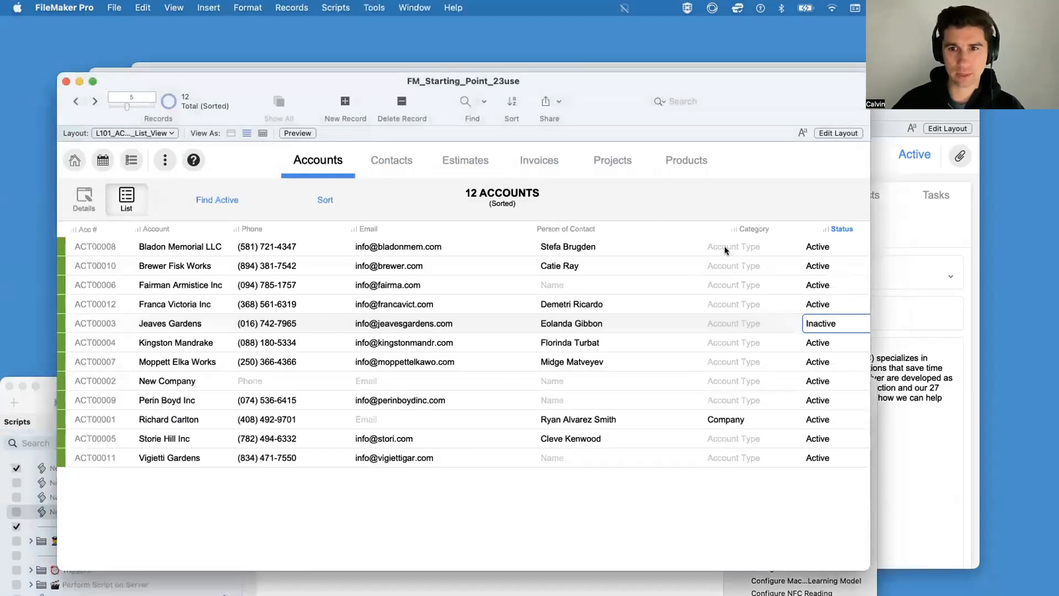
Step: Set the Category of Bladon Memorial LLC to Company, Brewer Fisk Works to Agency and Fairman Armistice Inc to Organization
click(719, 252)
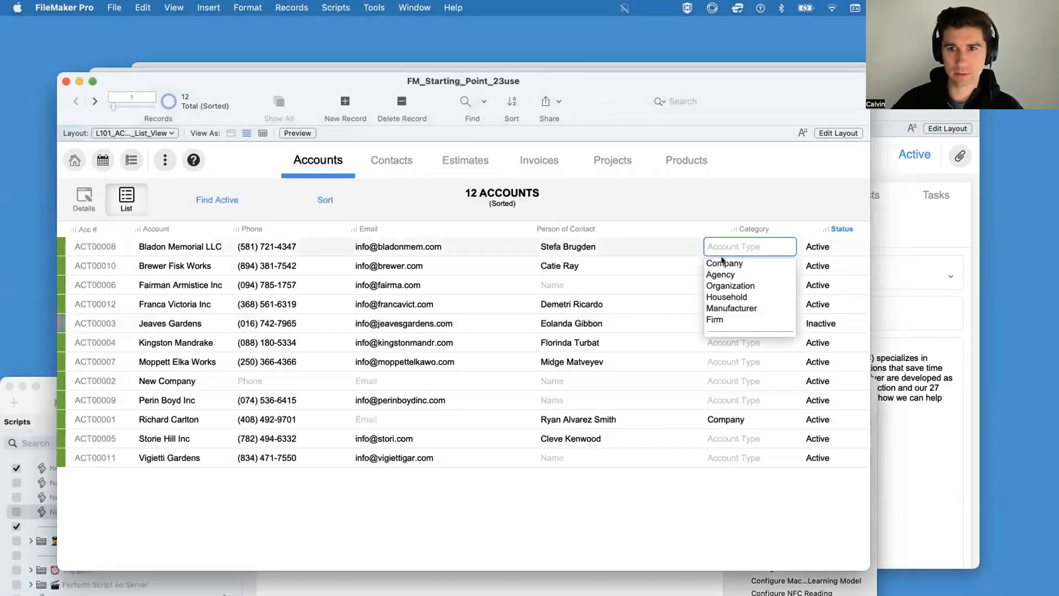
click(722, 267)
key(Tab)
key(Escape)
click(712, 265)
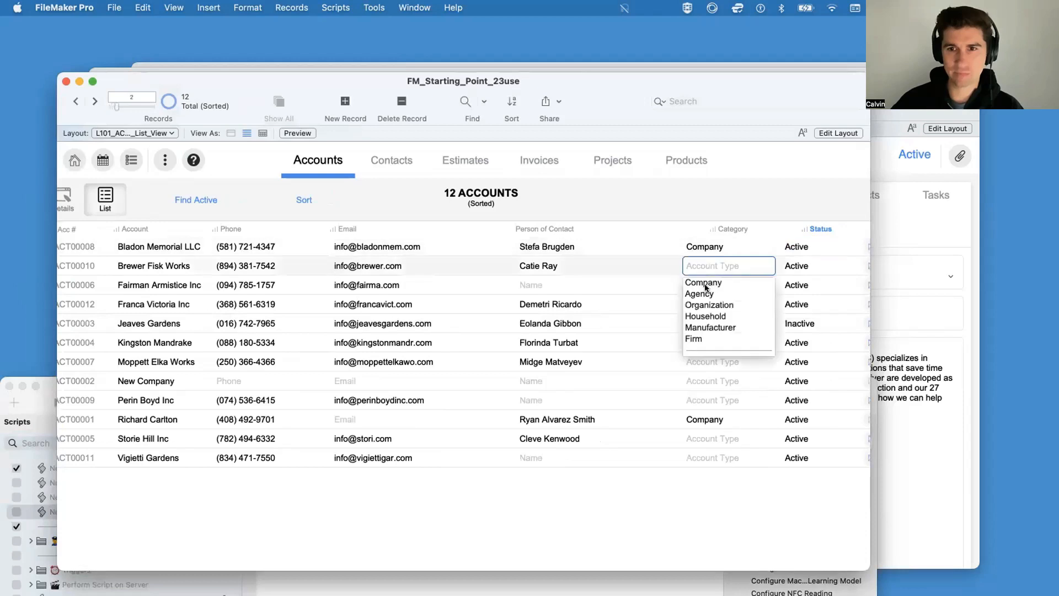
click(705, 293)
key(Tab)
click(704, 285)
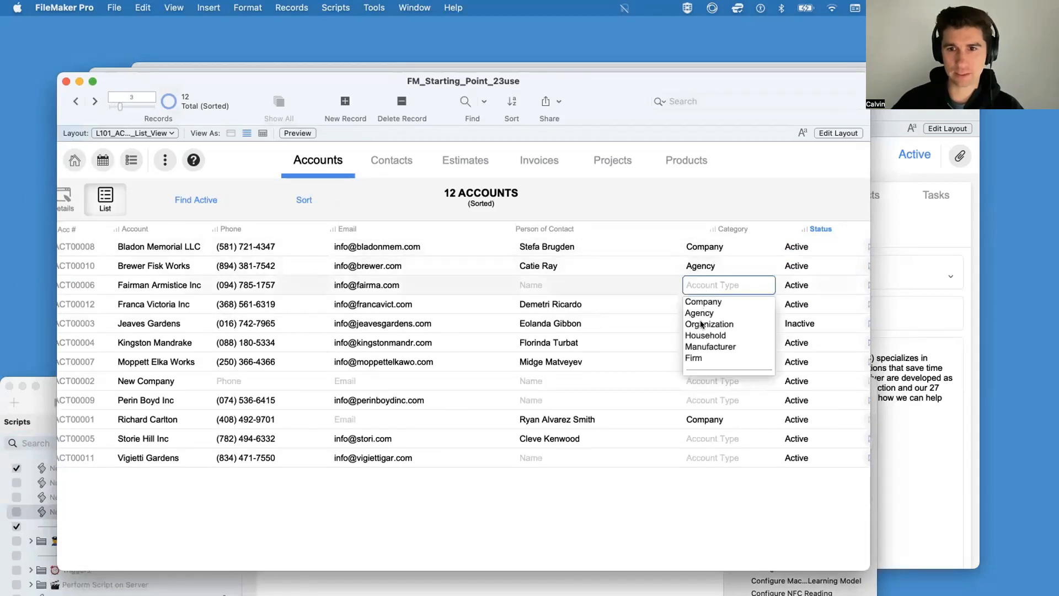
click(696, 323)
key(Tab)
key(Escape)
Step: Set the Category of Jeaves Gardens to Company and of Franca Victoria Inc to Manufacturer
click(702, 325)
click(699, 340)
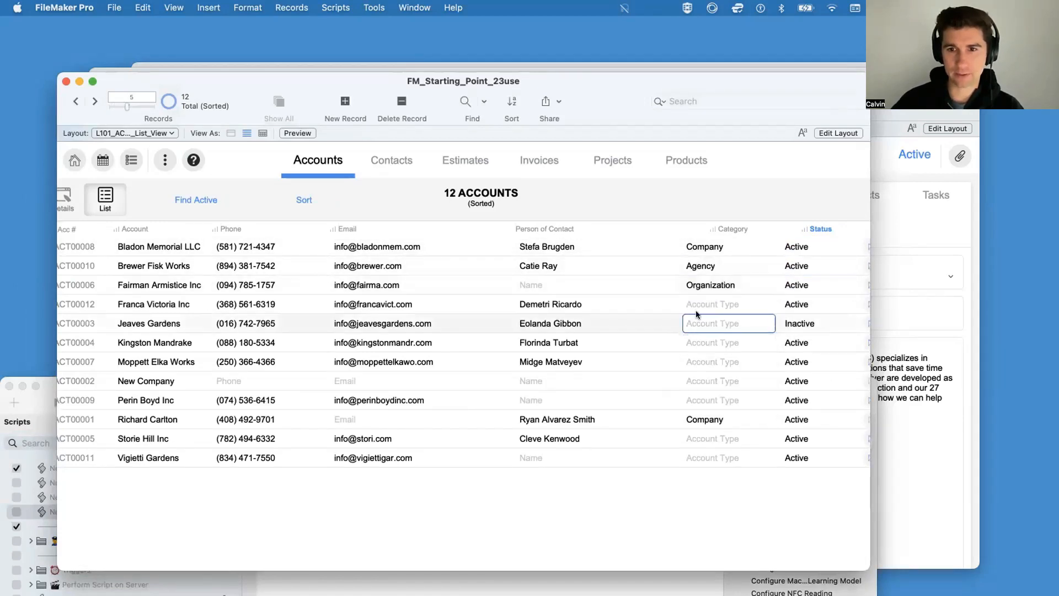
key(Tab)
key(Escape)
click(701, 304)
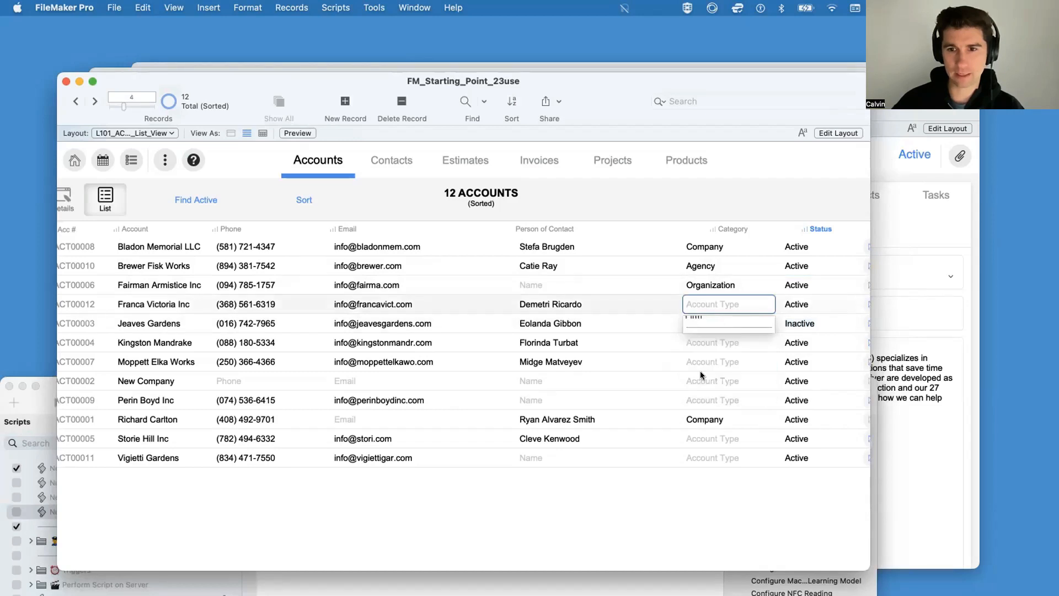
click(703, 366)
key(Tab)
key(Escape)
Step: Set the Category of both Perin Boyd Inc and Kingston Mandrake to Company
click(701, 395)
click(698, 418)
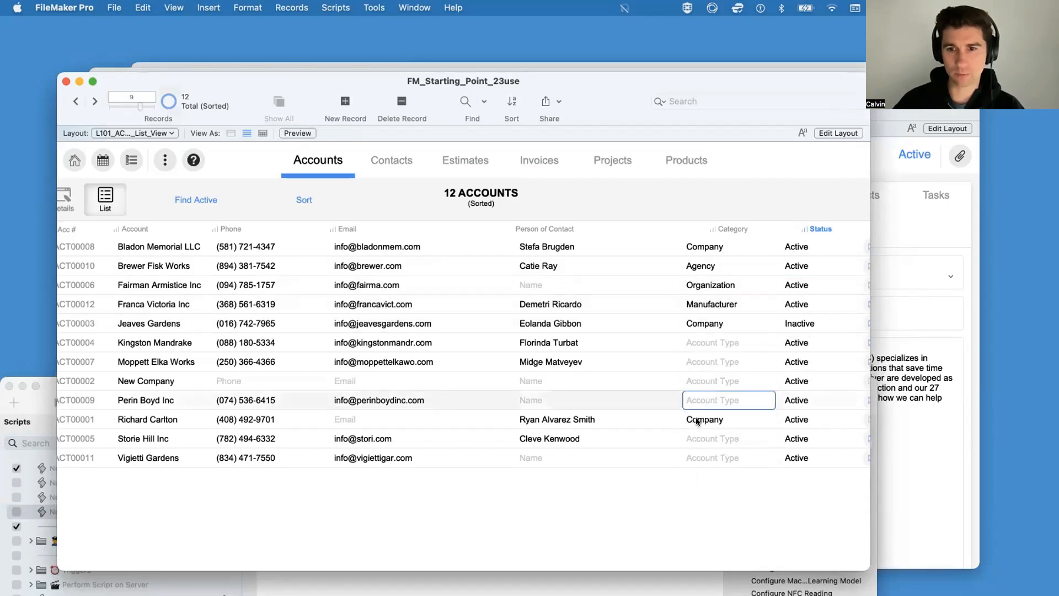
click(701, 338)
click(706, 359)
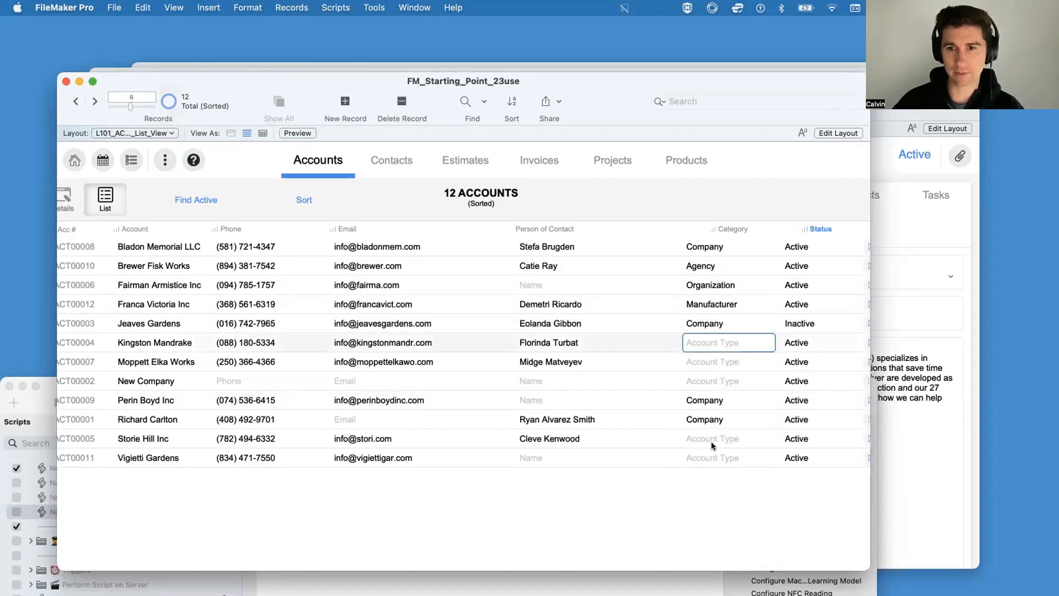
key(Tab)
key(Escape)
Step: Set the Category of Moppett Elka Works to Agency and of Vigietti Gardens to Firm
click(706, 359)
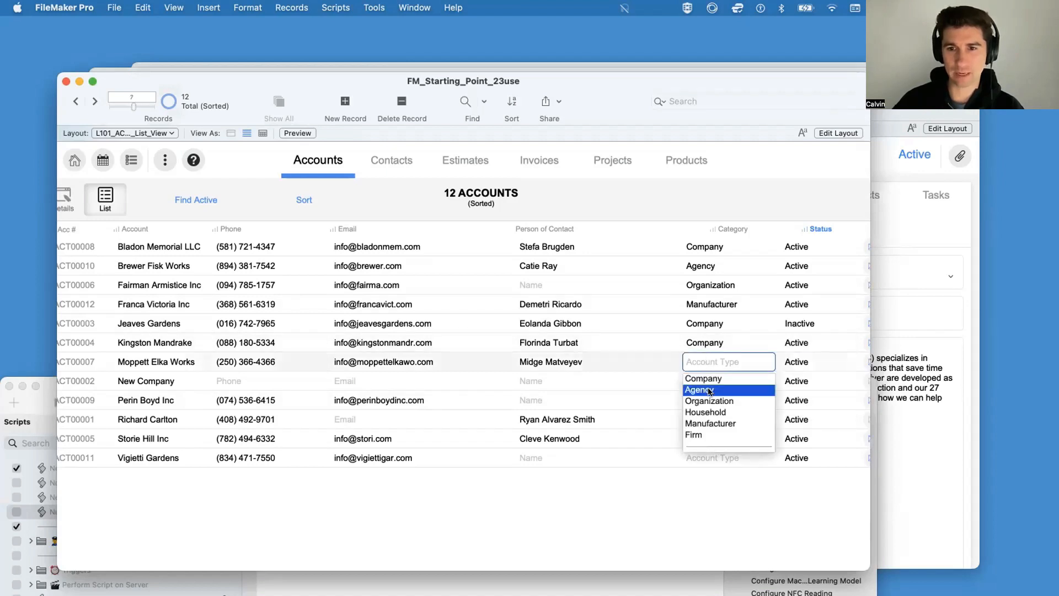
click(709, 387)
click(702, 455)
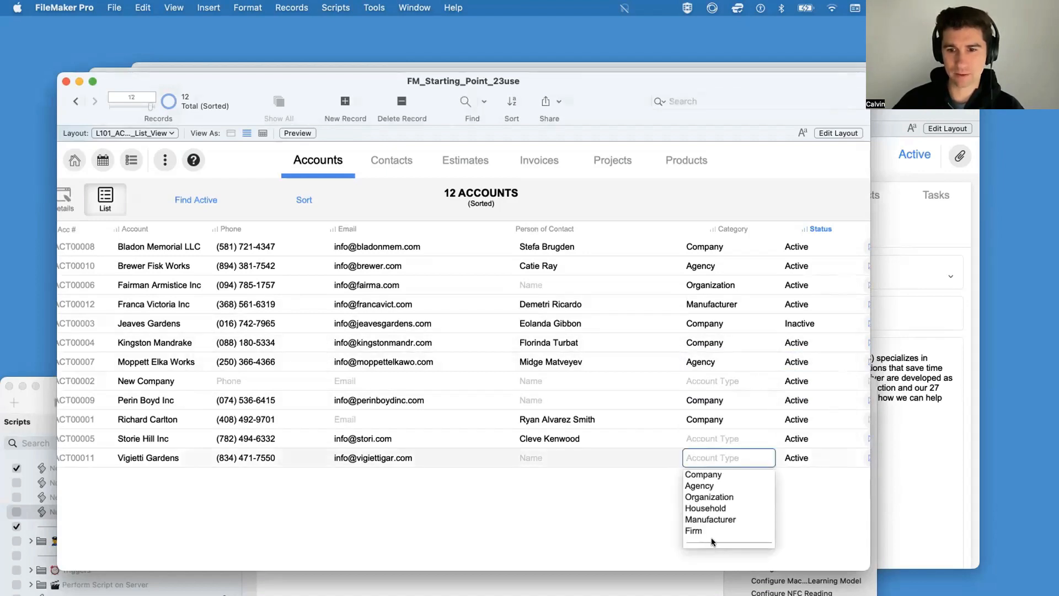
key(Escape)
key(Tab)
key(Escape)
Step: Set the Category of both Storie Hill Inc and New Company to Manufacturer
click(702, 439)
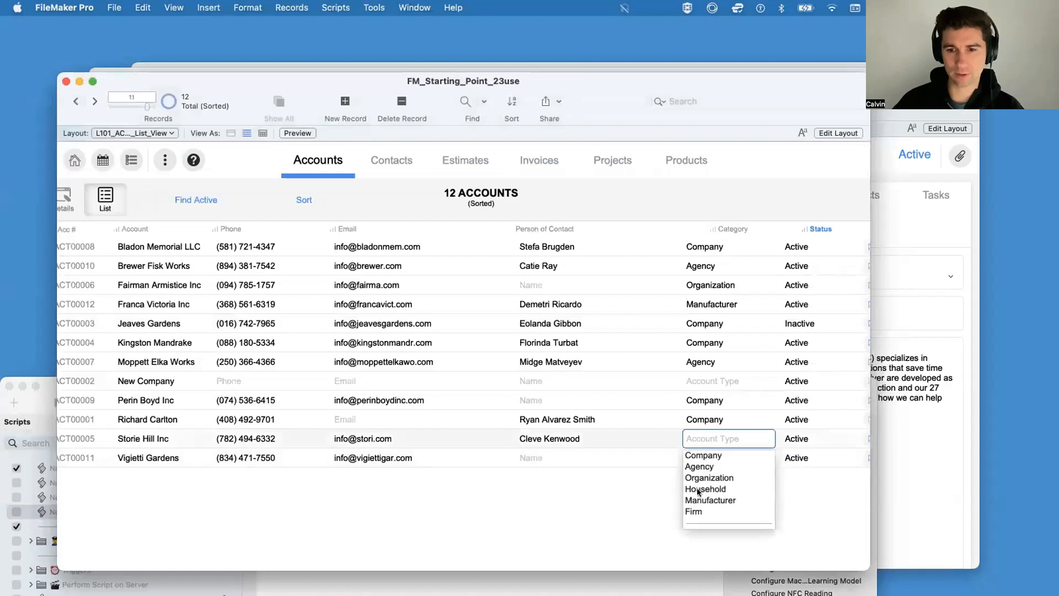
key(Escape)
key(Tab)
click(698, 381)
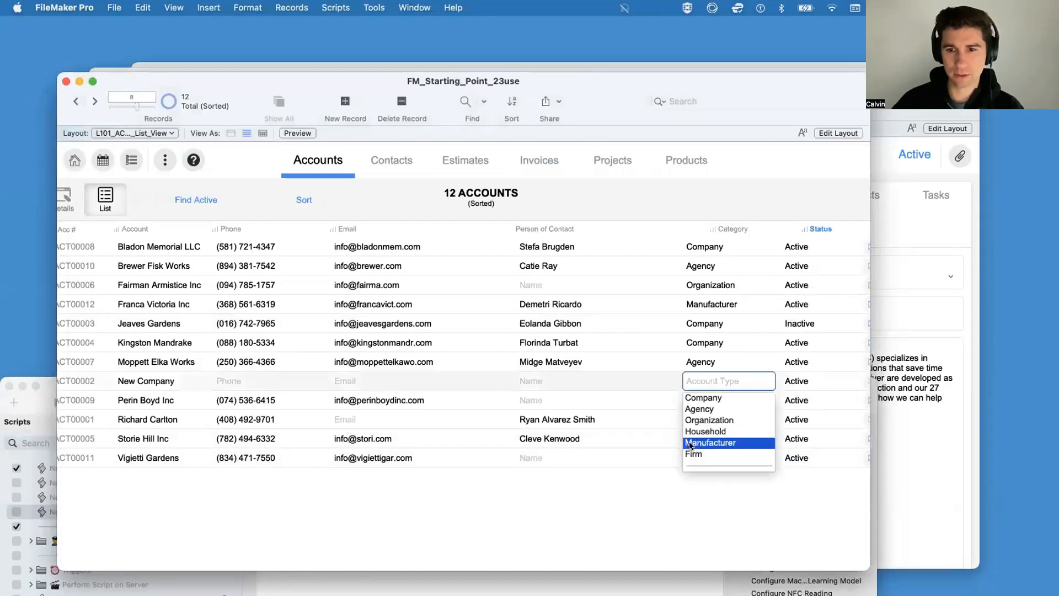
click(690, 444)
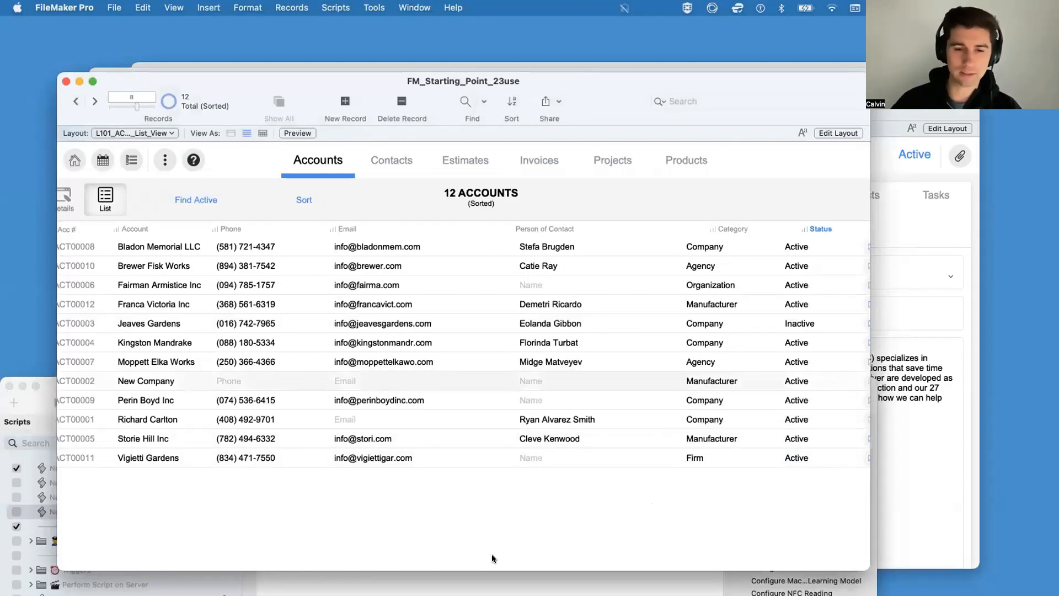
click(496, 581)
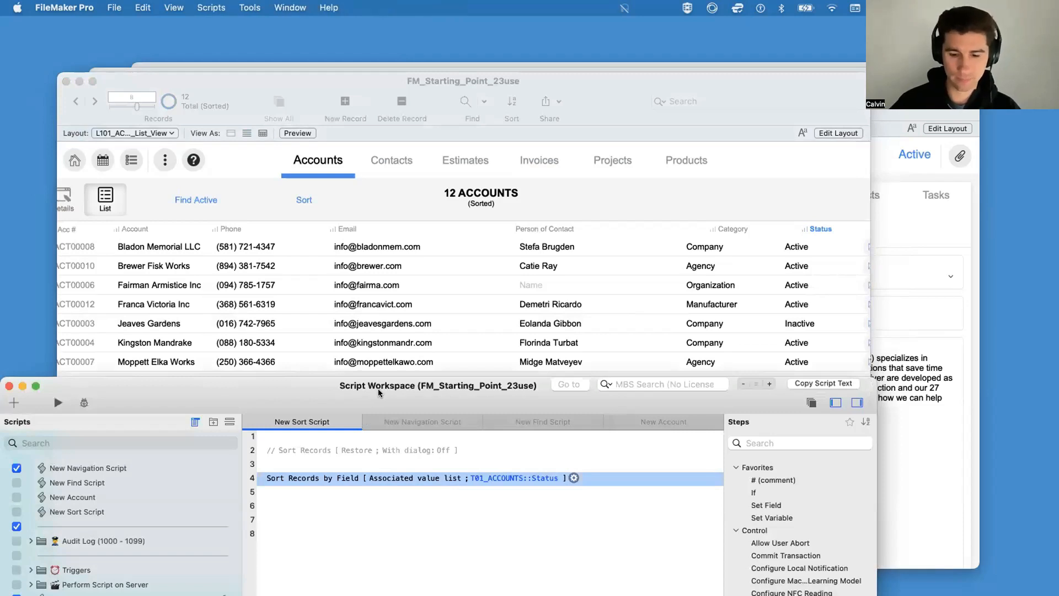
click(524, 479)
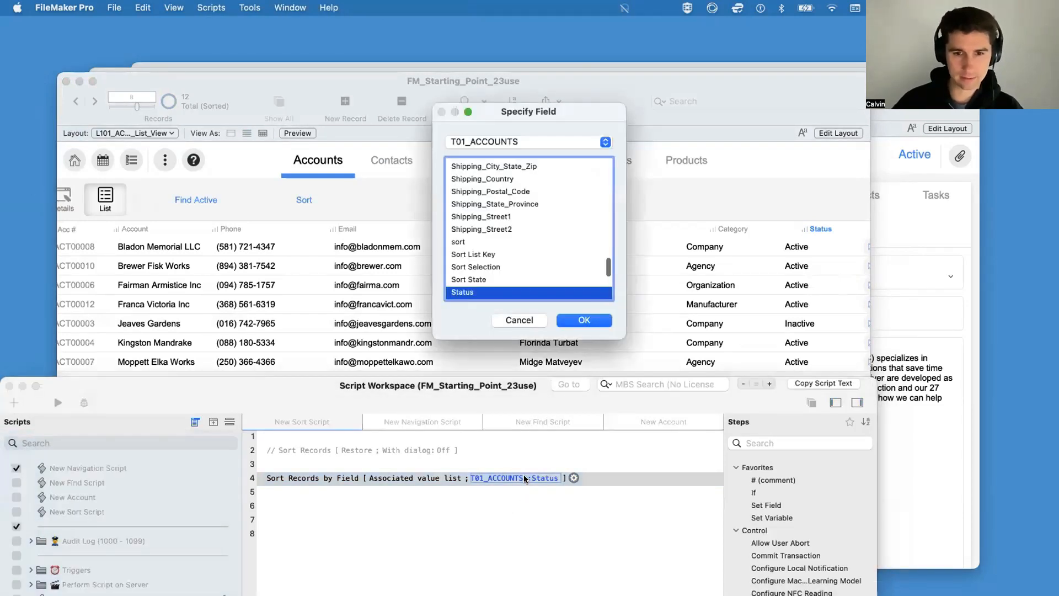
key(t)
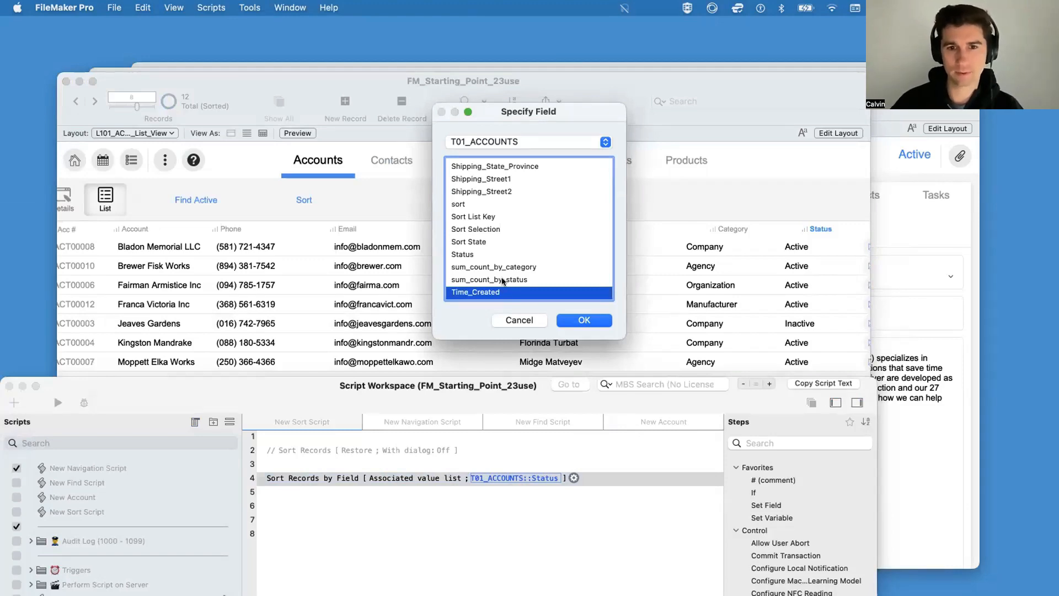
click(519, 319)
click(654, 203)
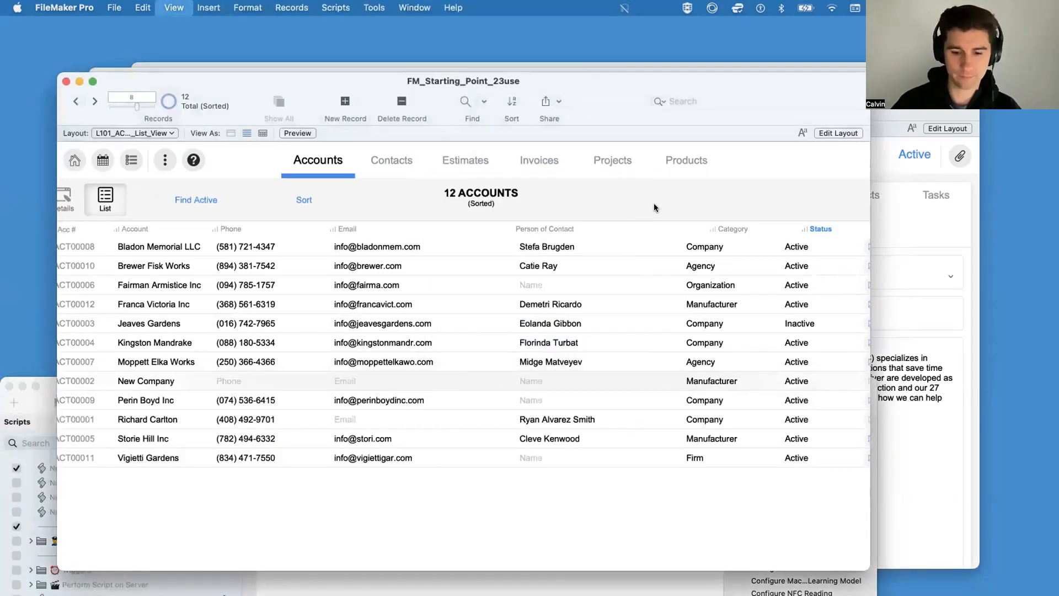
Step: Check the Category column's field name in the list layout and set the Sort Records by Field target to T01_ACCOUNTS::Account_Type
key(super+l)
scroll(613, 352, right, 6)
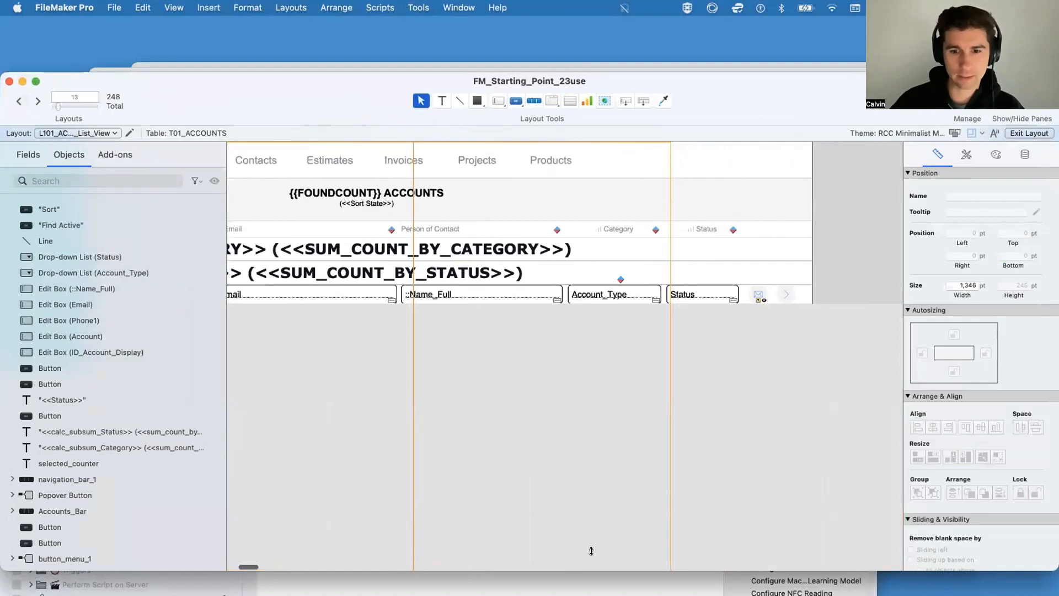
click(568, 582)
double_click(493, 476)
key(a)
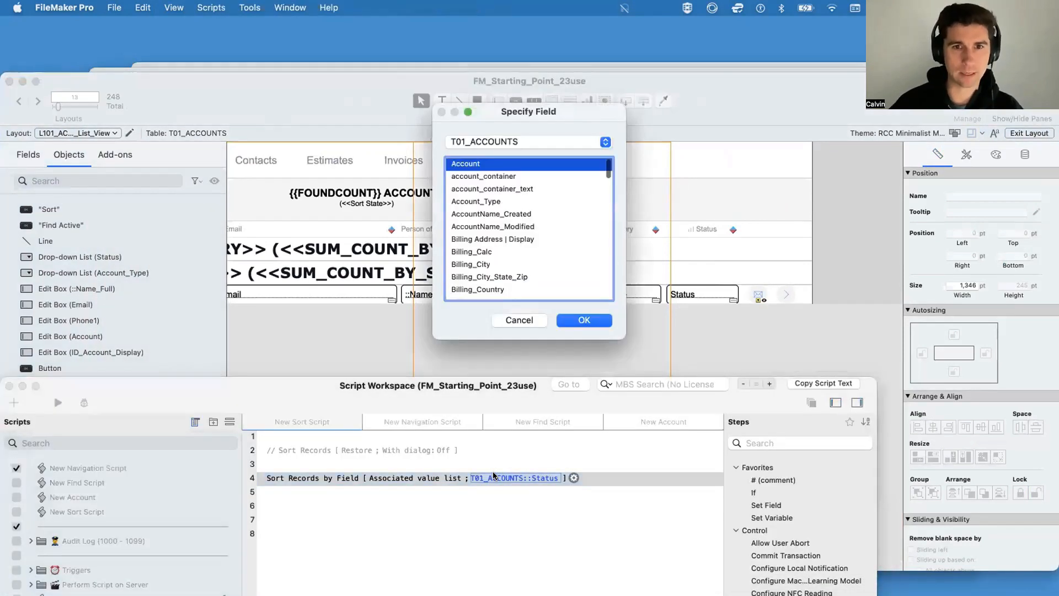
key(Down)
key(Down)
key(Down)
key(Return)
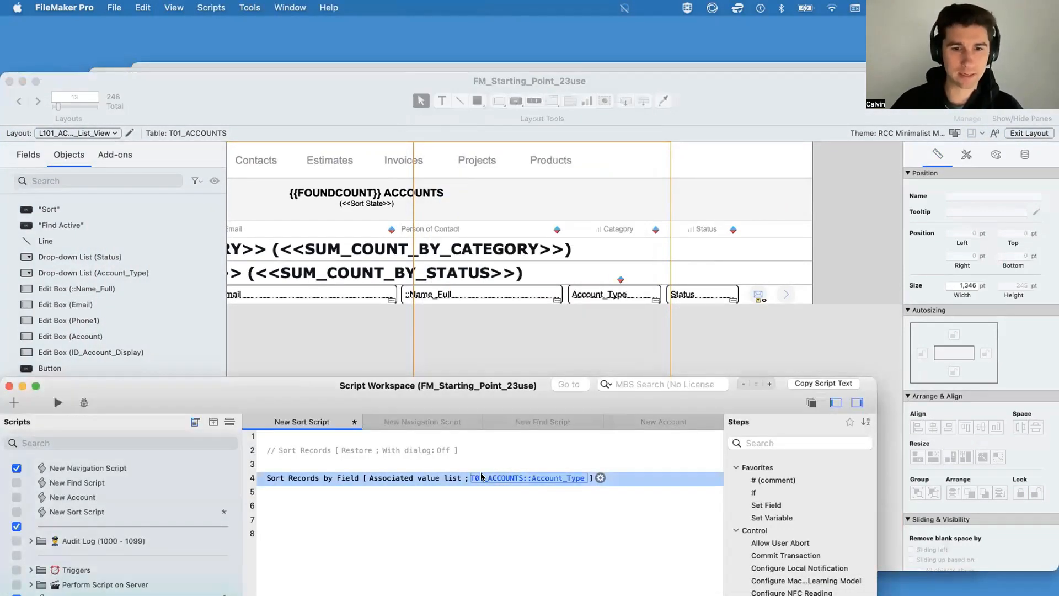
Step: Check which value list is assigned to the Account_Type drop-down list on the accounts list layout
click(661, 287)
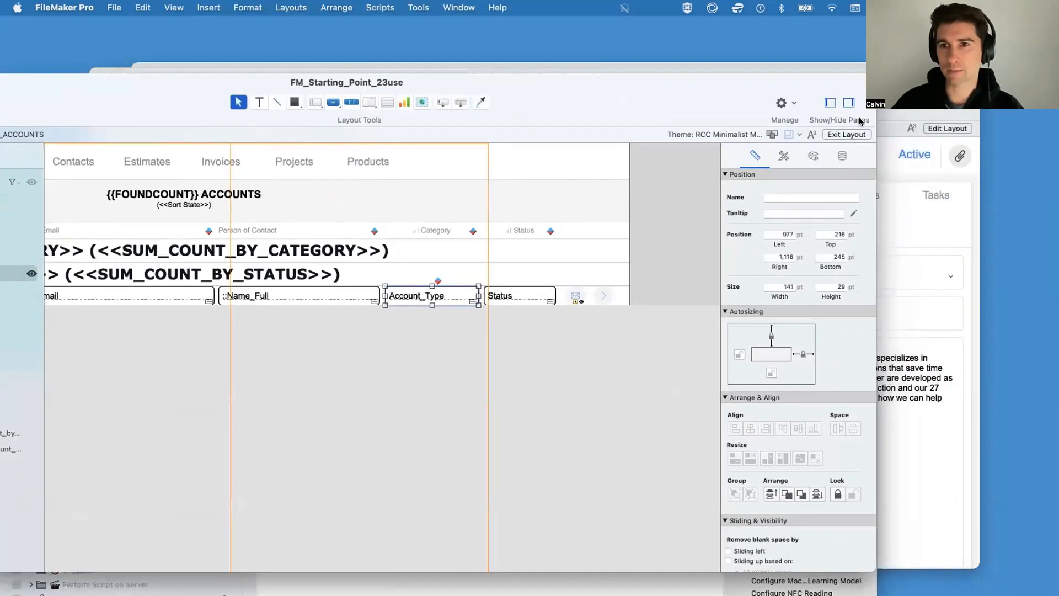
click(840, 155)
click(799, 288)
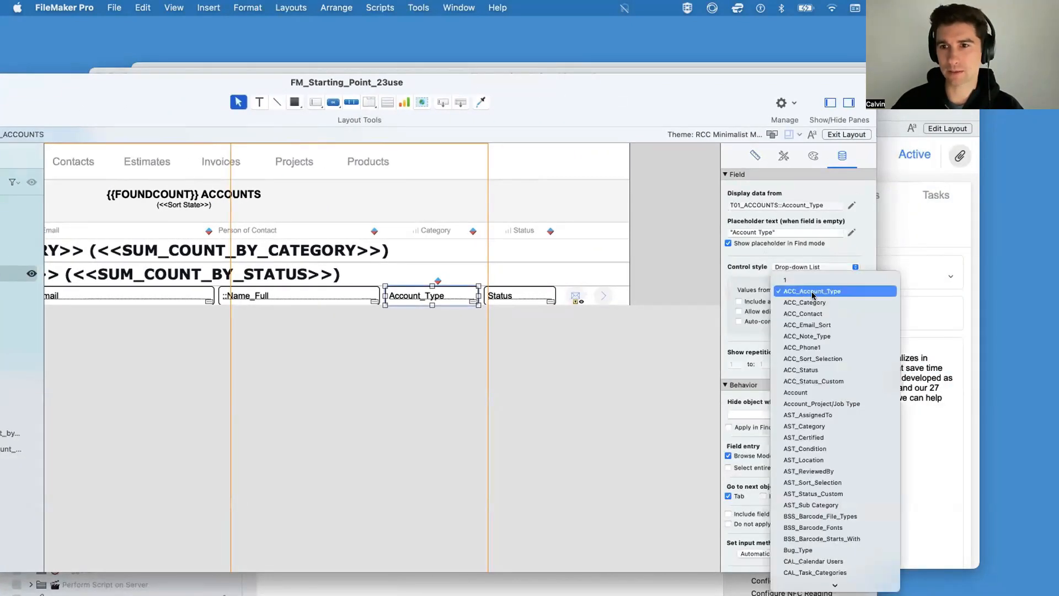
click(506, 98)
drag(505, 97, 847, 39)
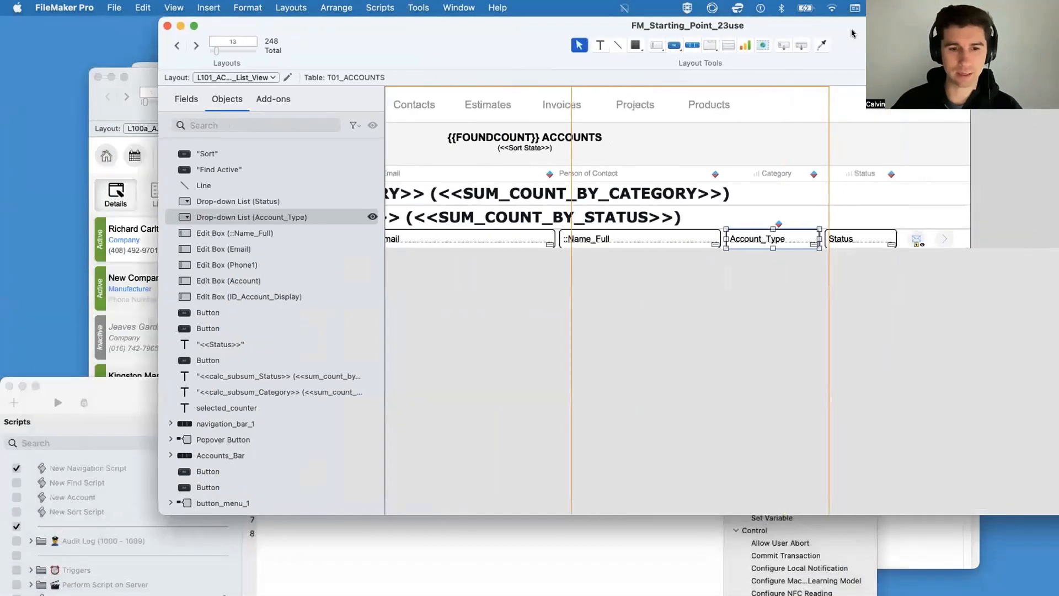
Step: Review the sort order and target field options of the Sort Records by Field step without changing them
click(441, 478)
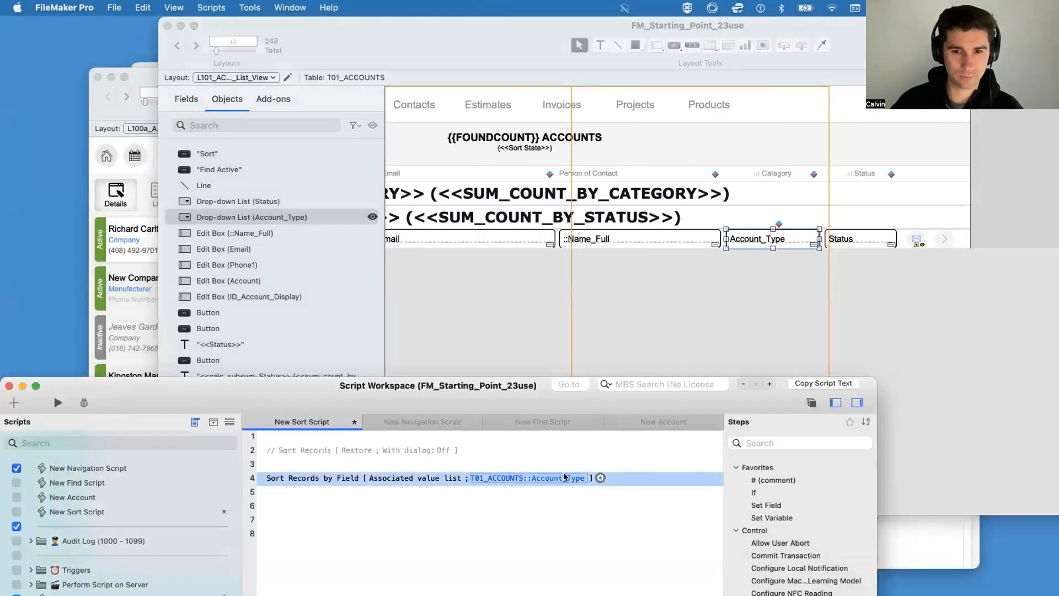
click(442, 478)
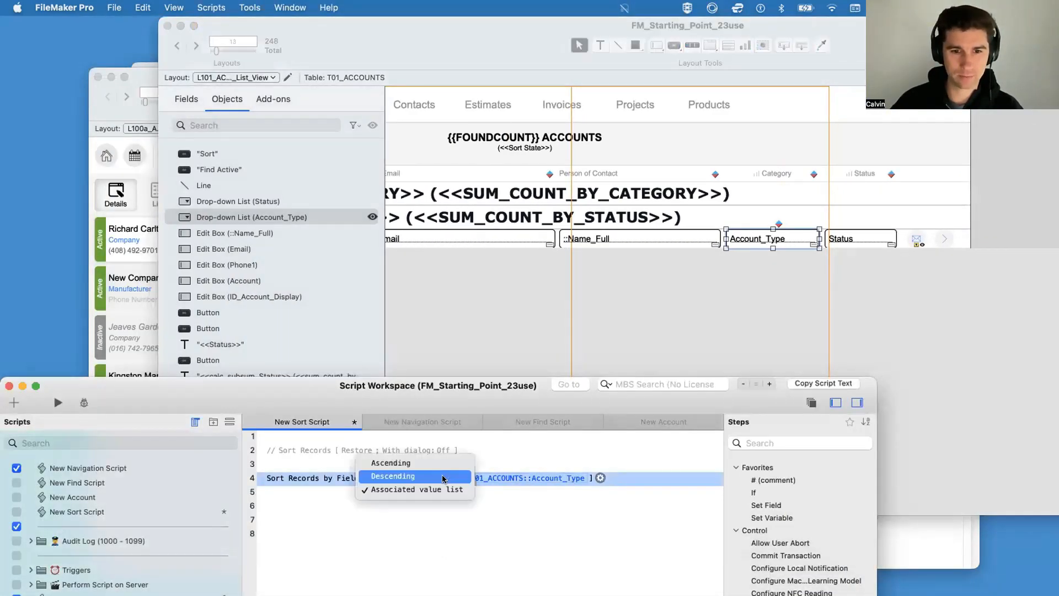
click(470, 489)
click(600, 477)
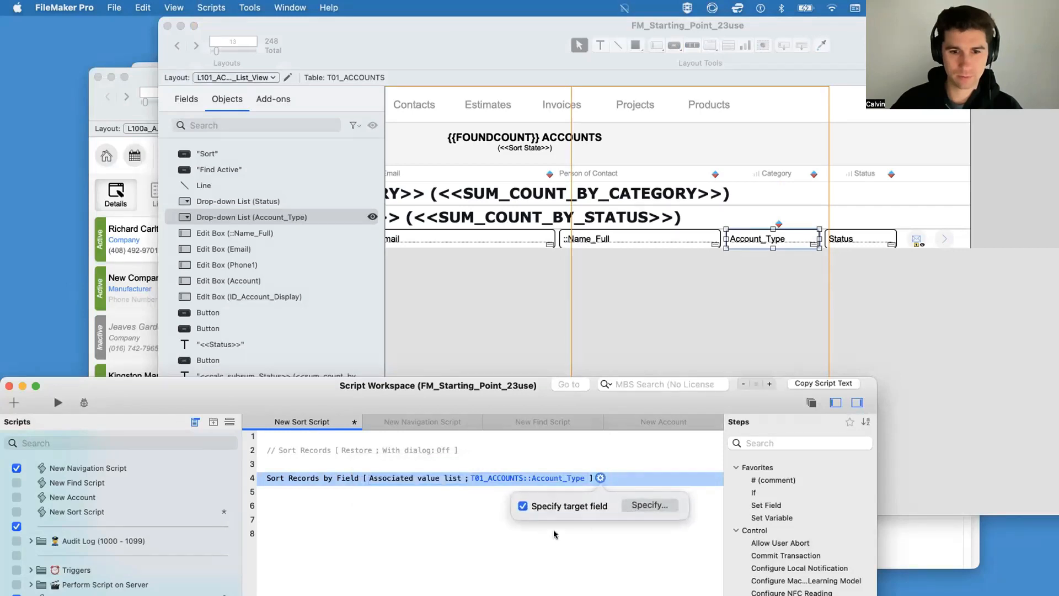
click(444, 522)
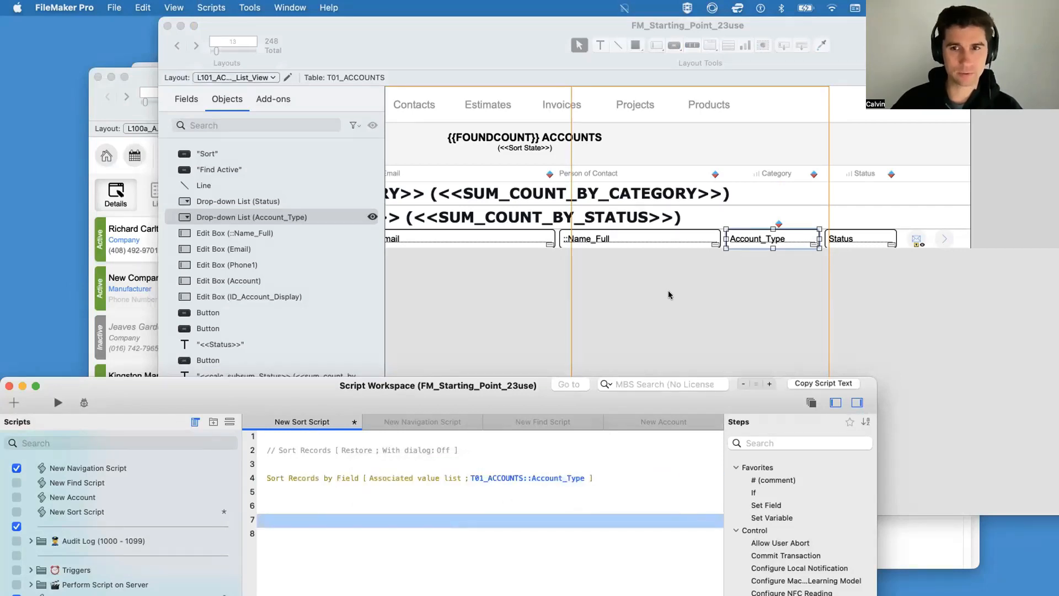
Step: Return to the accounts list and run its sort to group the accounts by category
key(super+r)
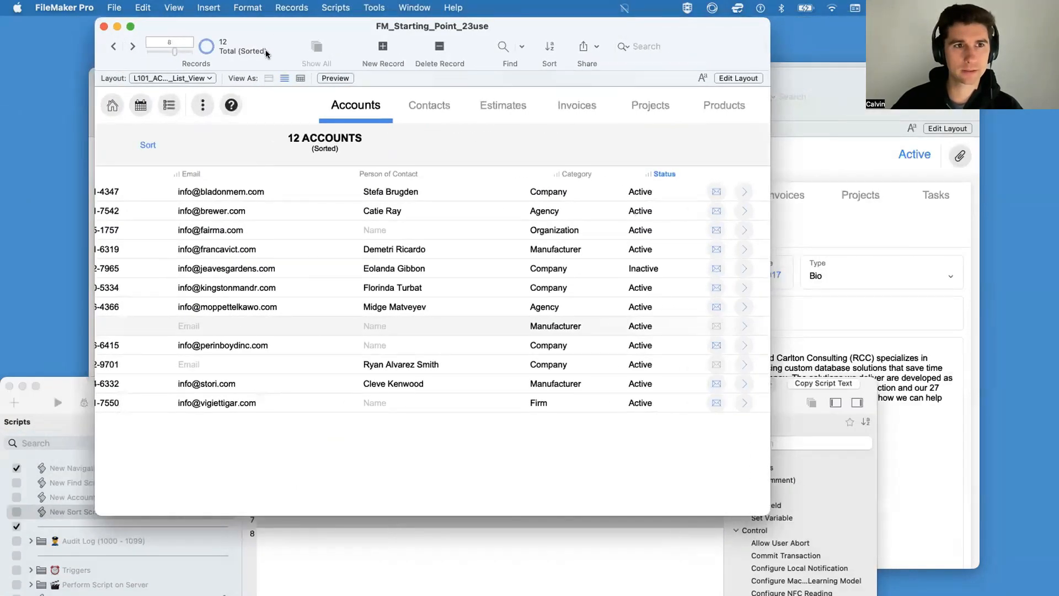
click(363, 154)
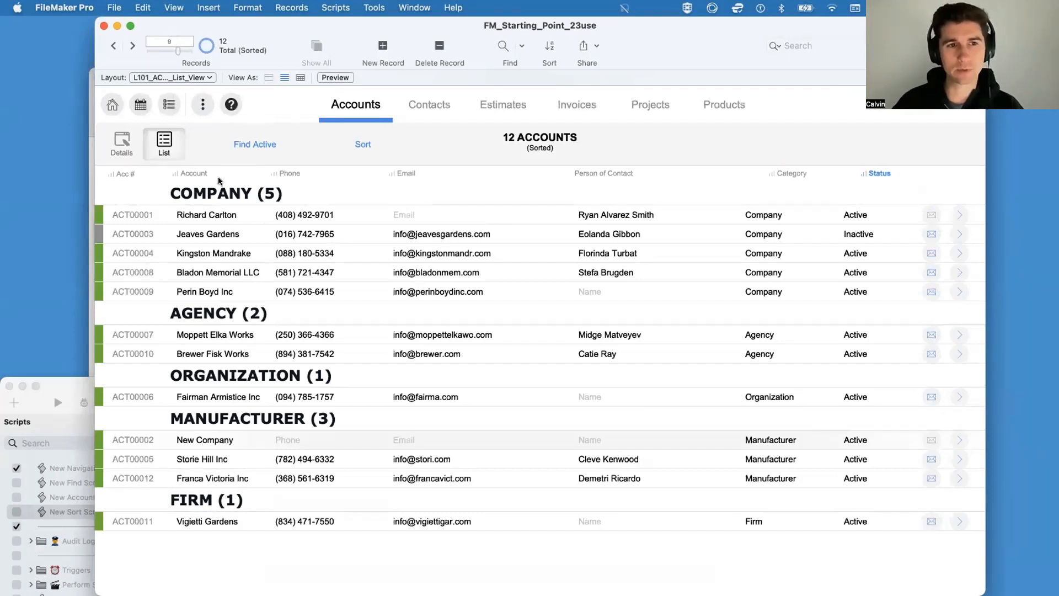
click(222, 520)
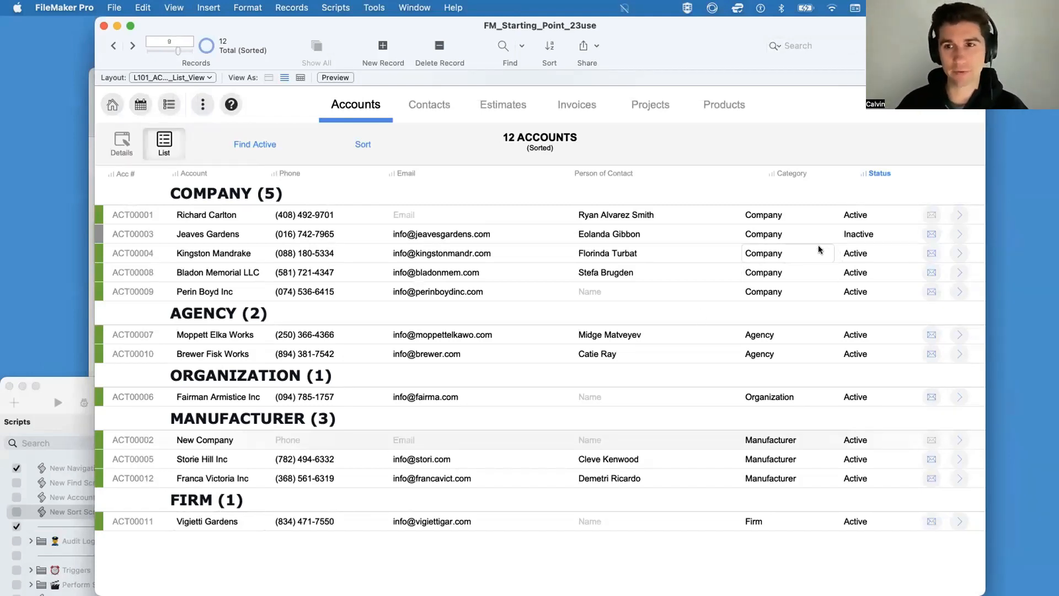
click(779, 214)
click(735, 175)
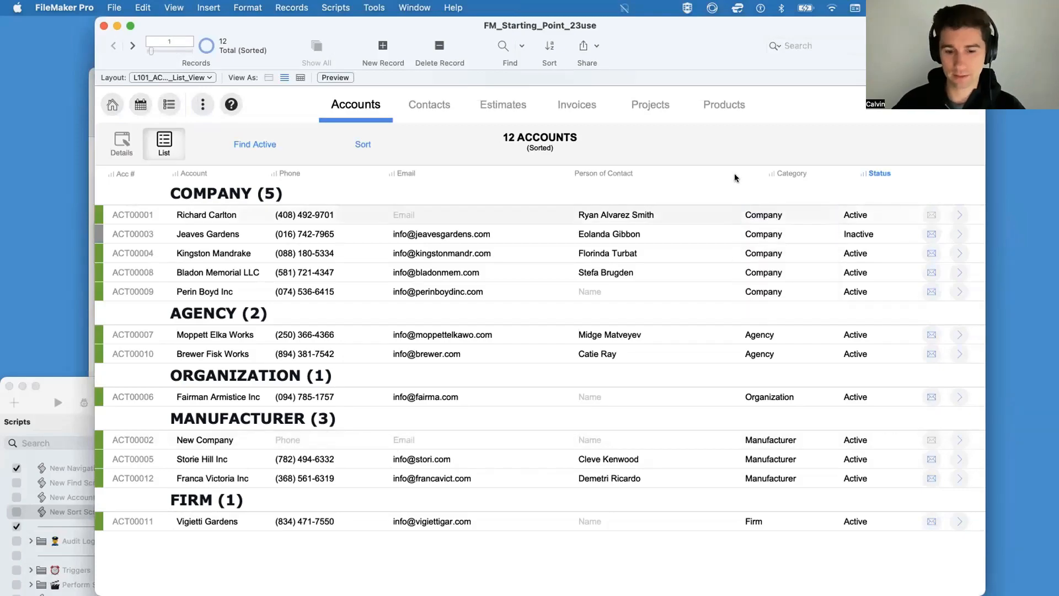
Step: Allow editing of the value list on the Account_Type drop-down field and return to browsing the accounts list
key(super+l)
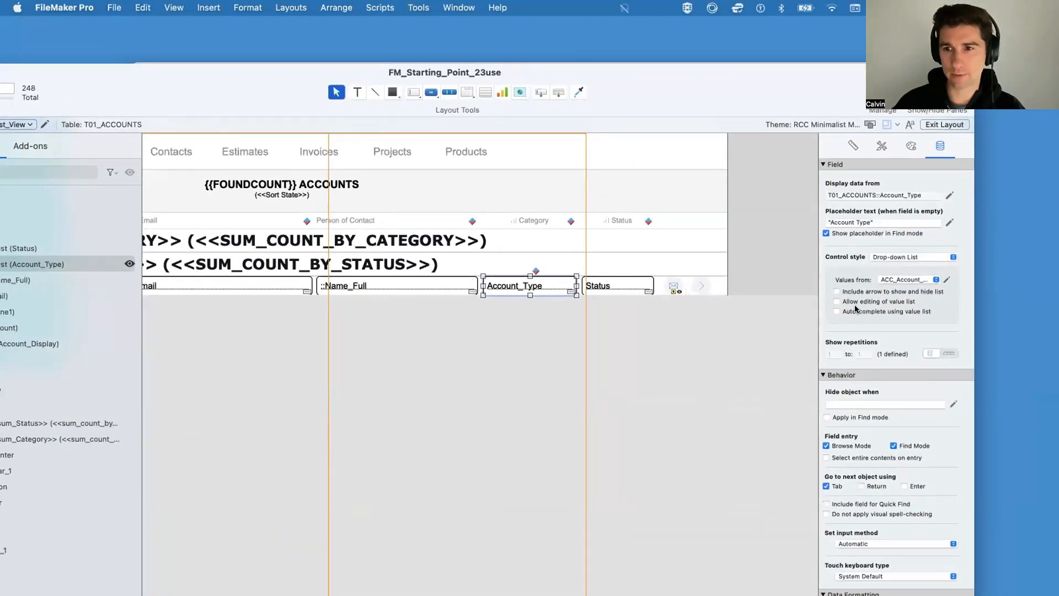
key(super+b)
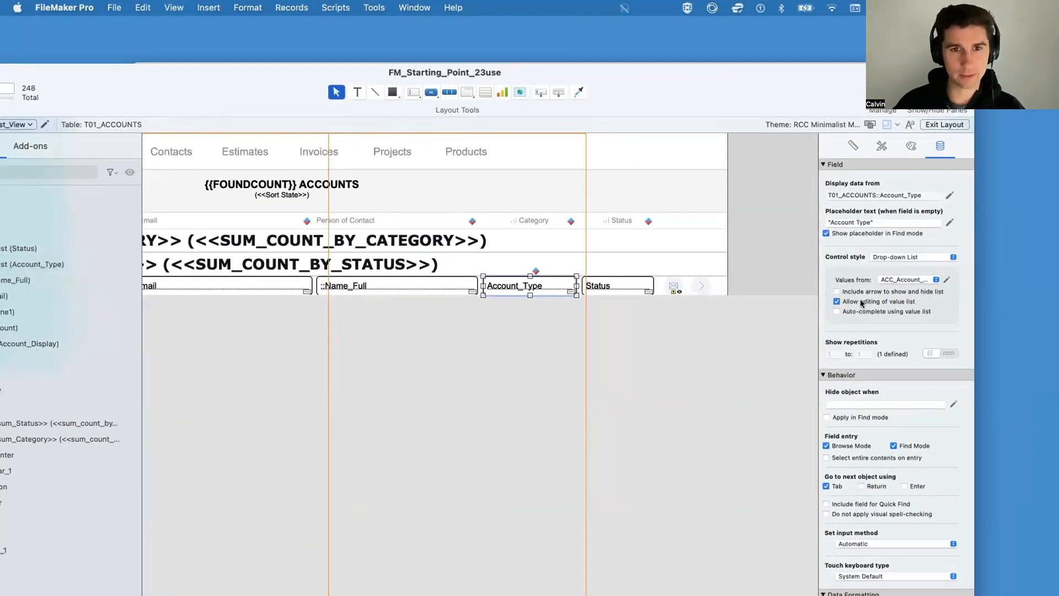
Step: Edit the ACC_Account_Type value list from an account's Category field, moving Firm above Company, and save the list
click(600, 284)
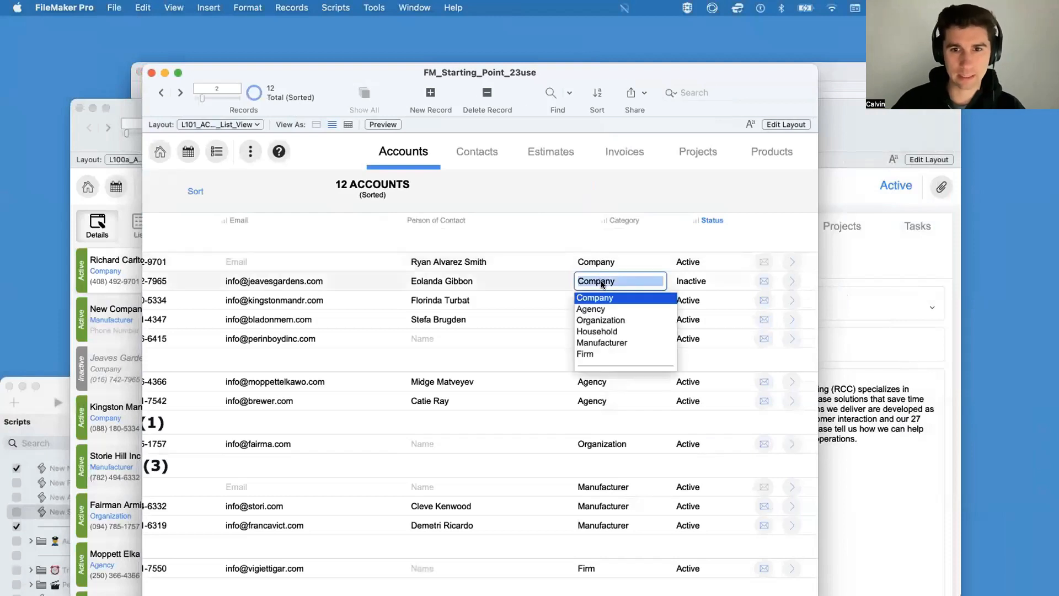
click(597, 362)
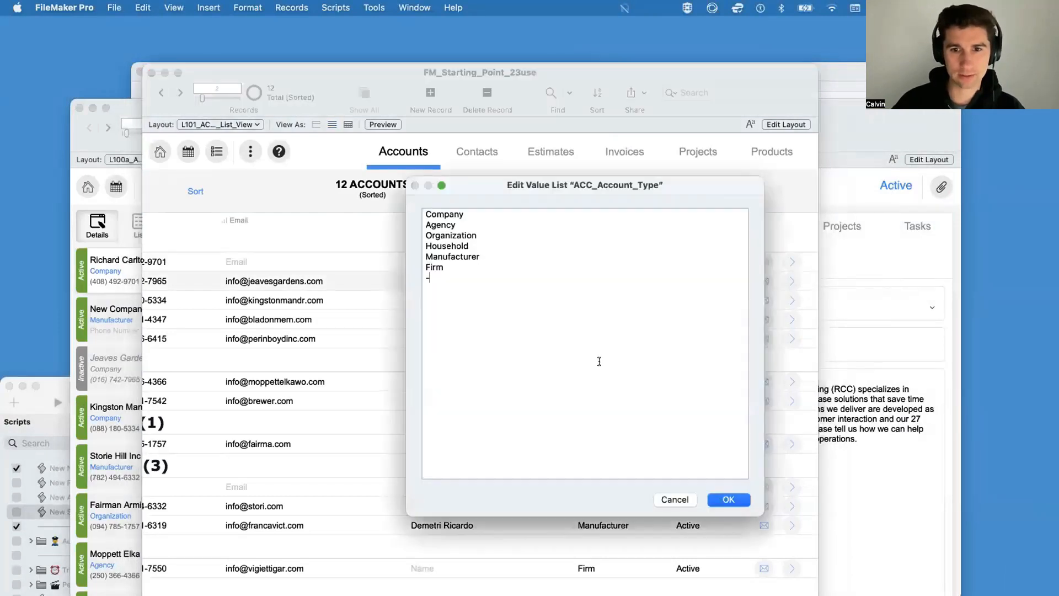
click(449, 266)
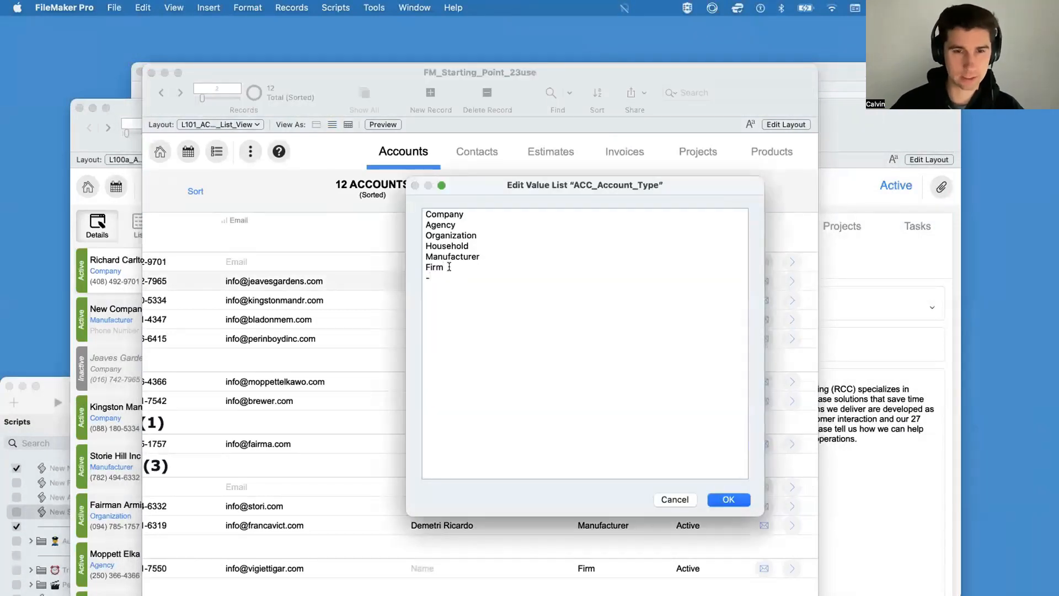
double_click(449, 266)
key(super+x)
click(426, 214)
key(super+v)
key(Return)
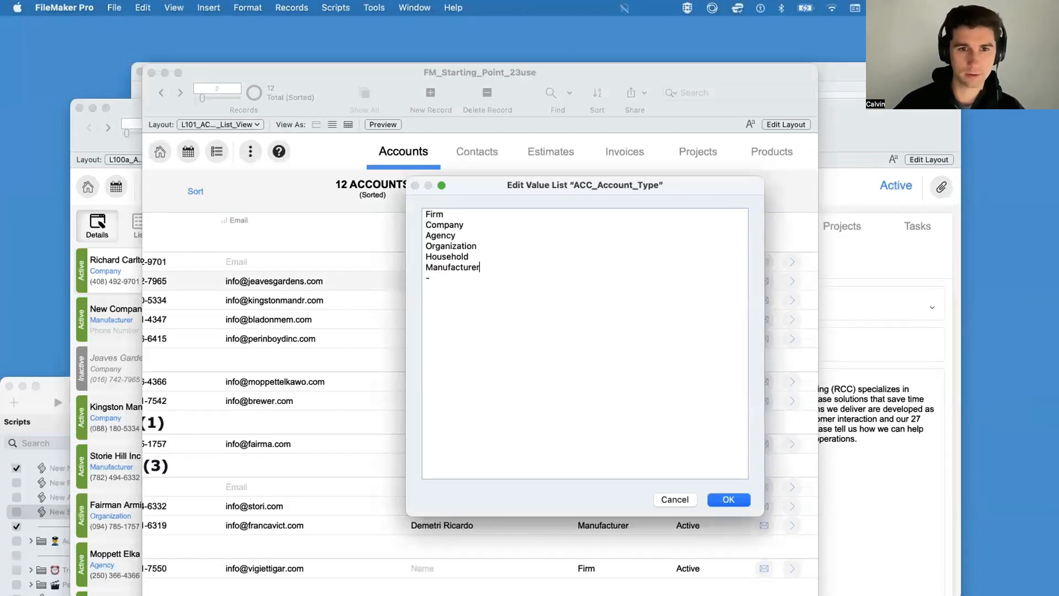
key(KP_Enter)
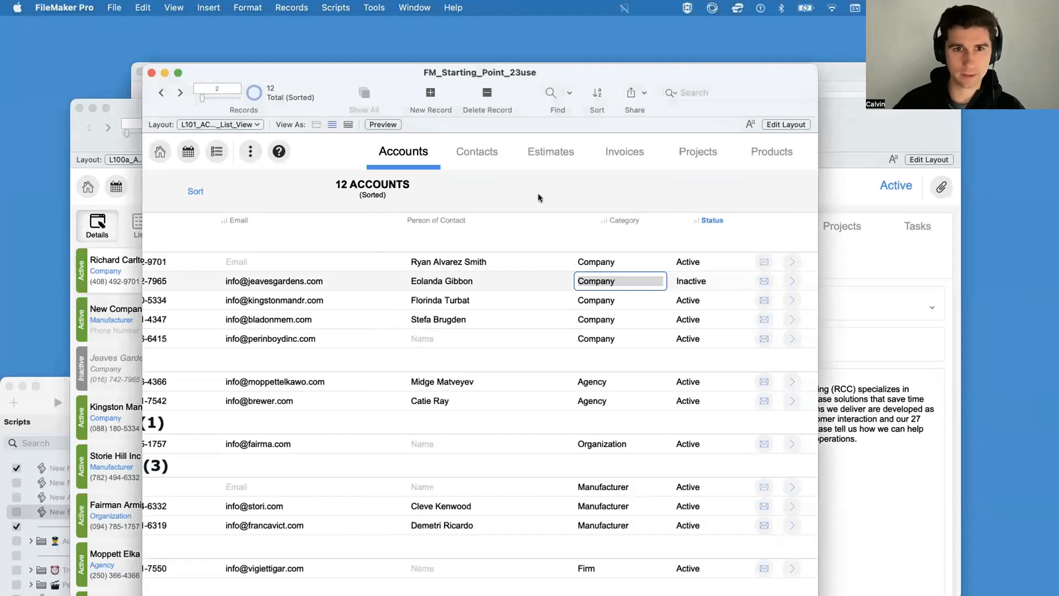
Step: Re-sort the accounts by the reordered value list, and reposition and widen the window to show the Category and Status columns
key(super+s)
key(Return)
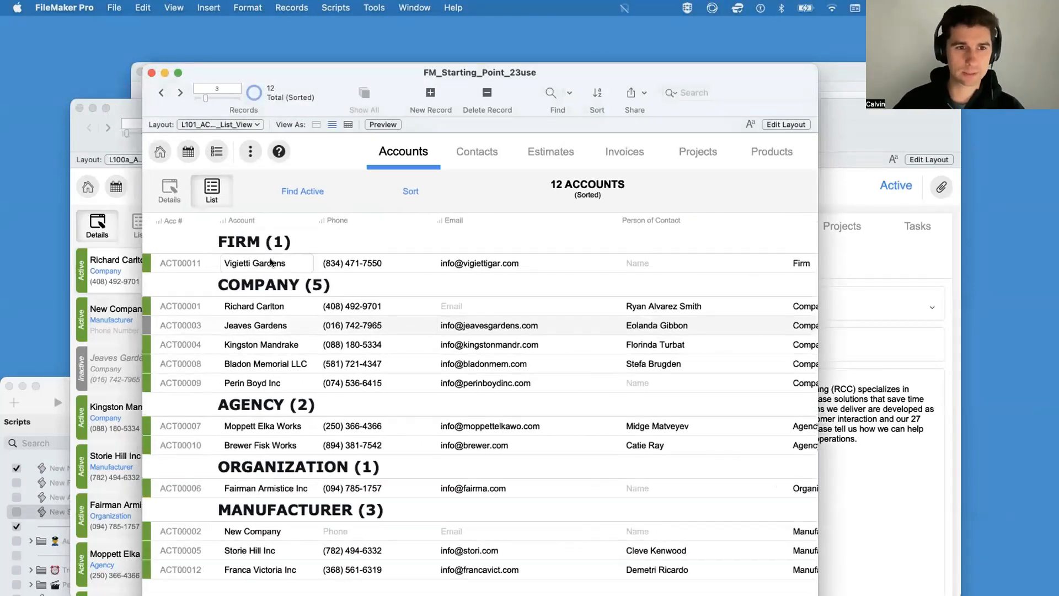
scroll(309, 309, down, 1)
scroll(281, 326, up, 1)
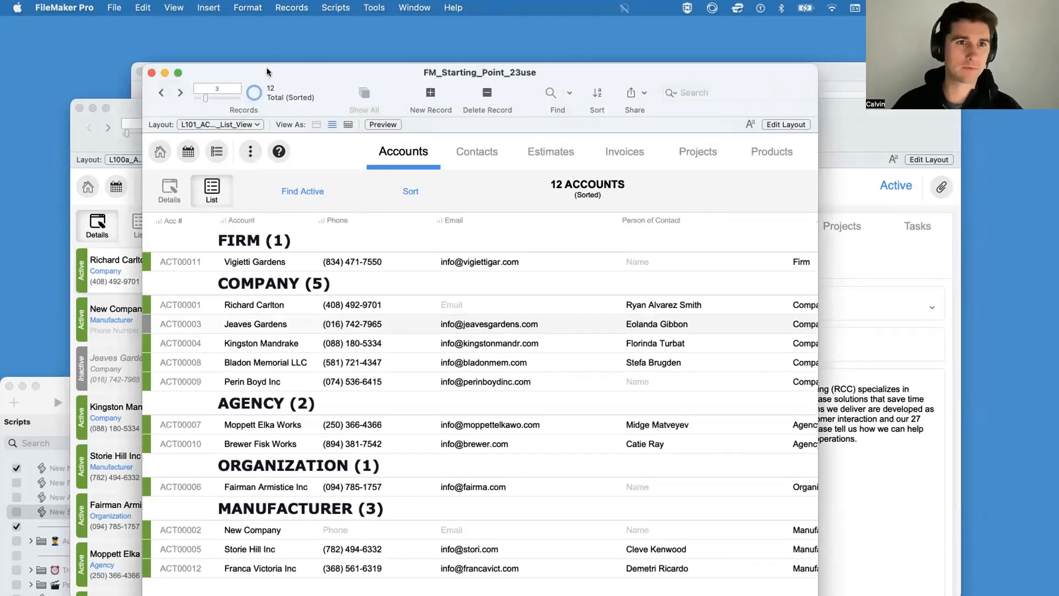
drag(267, 72, 183, 27)
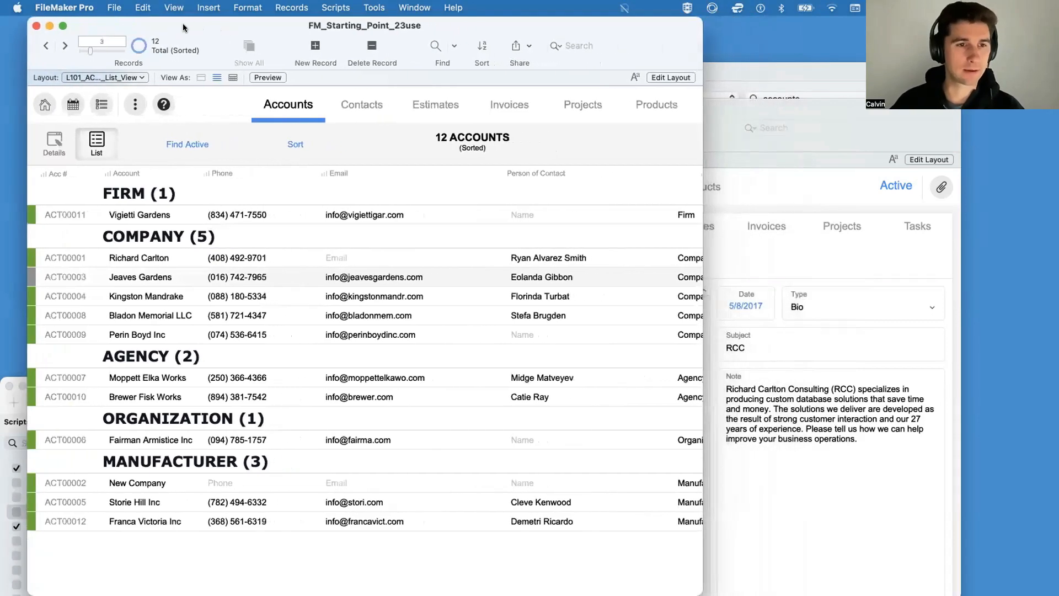
drag(702, 215, 863, 216)
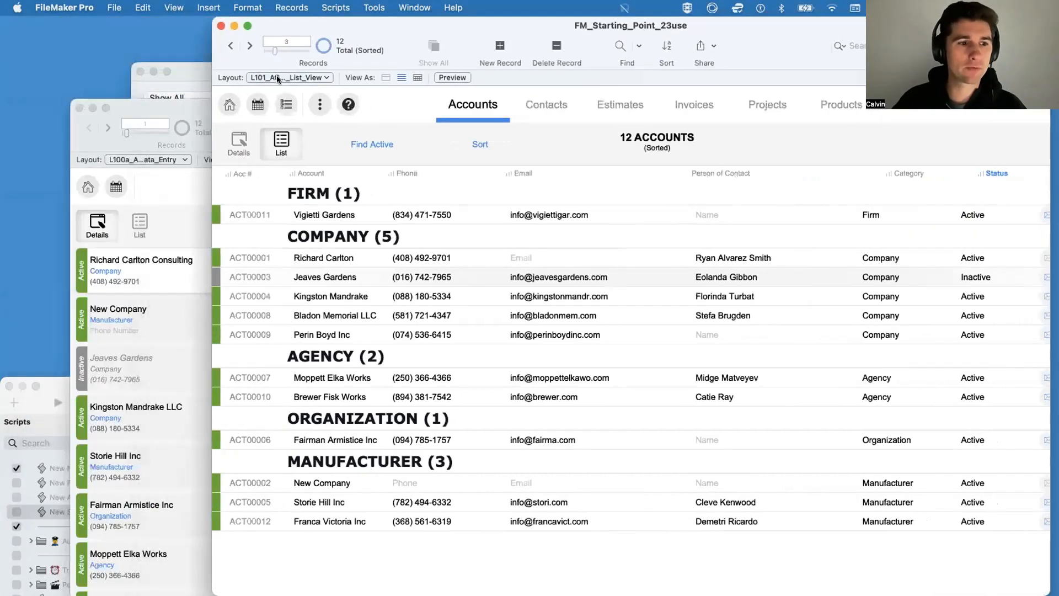
Step: Grant full access privileges to the New Account script in the Script Workspace
click(132, 191)
key(shift+super+s)
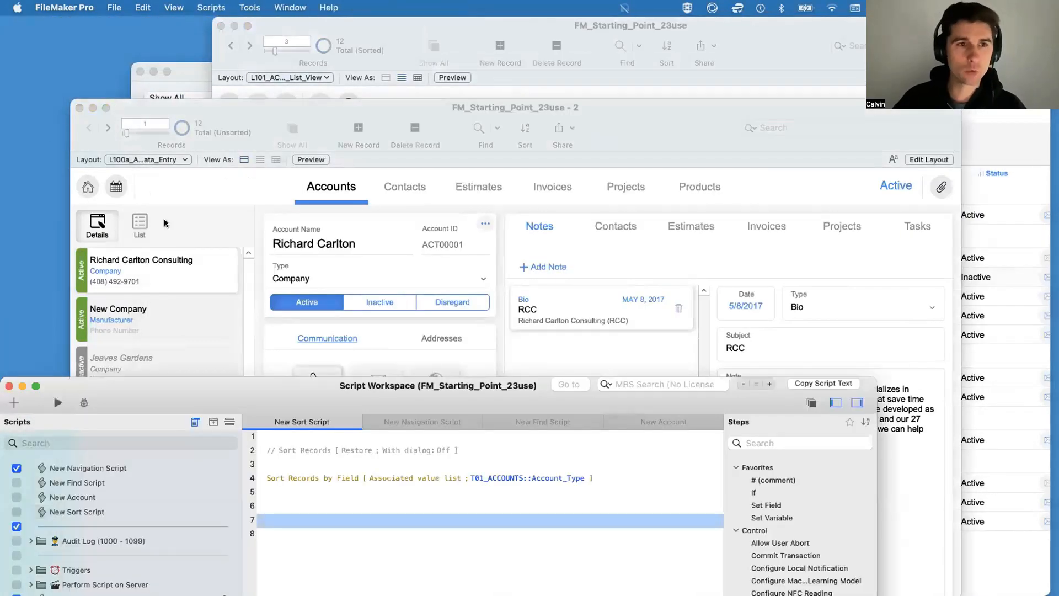
drag(152, 386, 157, 81)
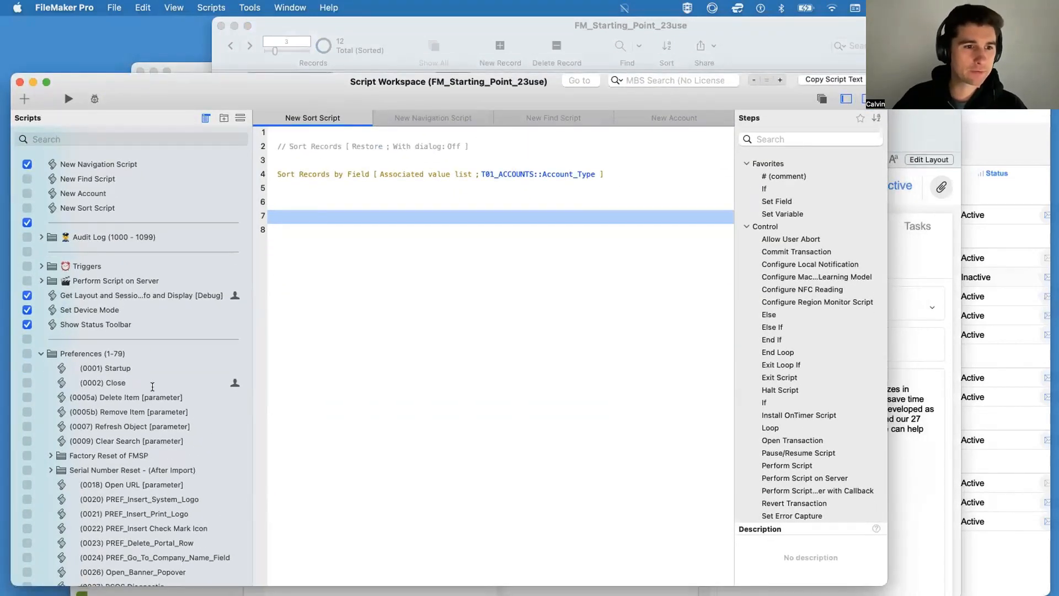
scroll(150, 365, up, 1)
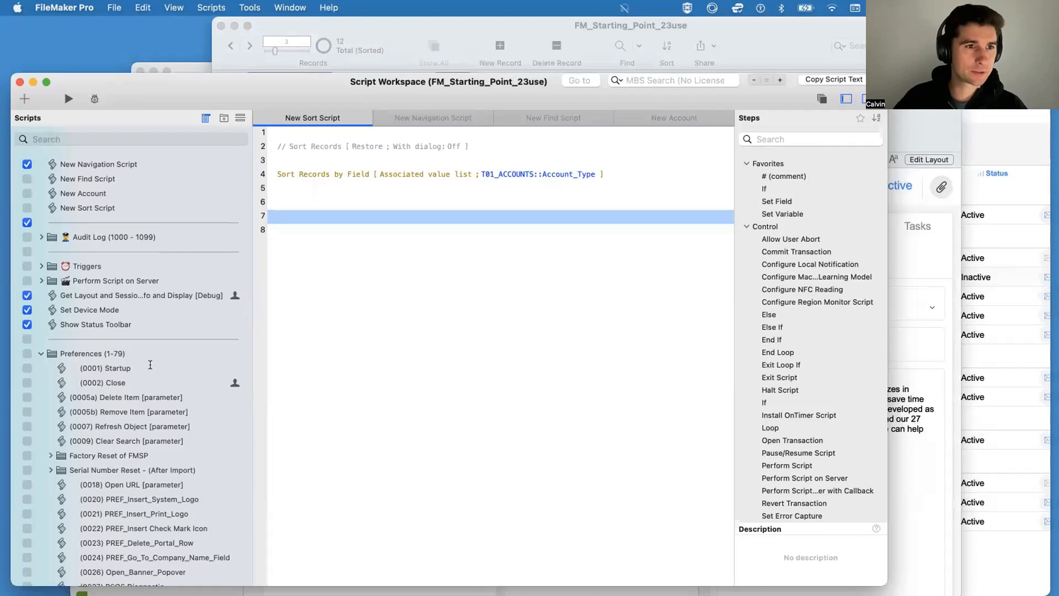
click(92, 193)
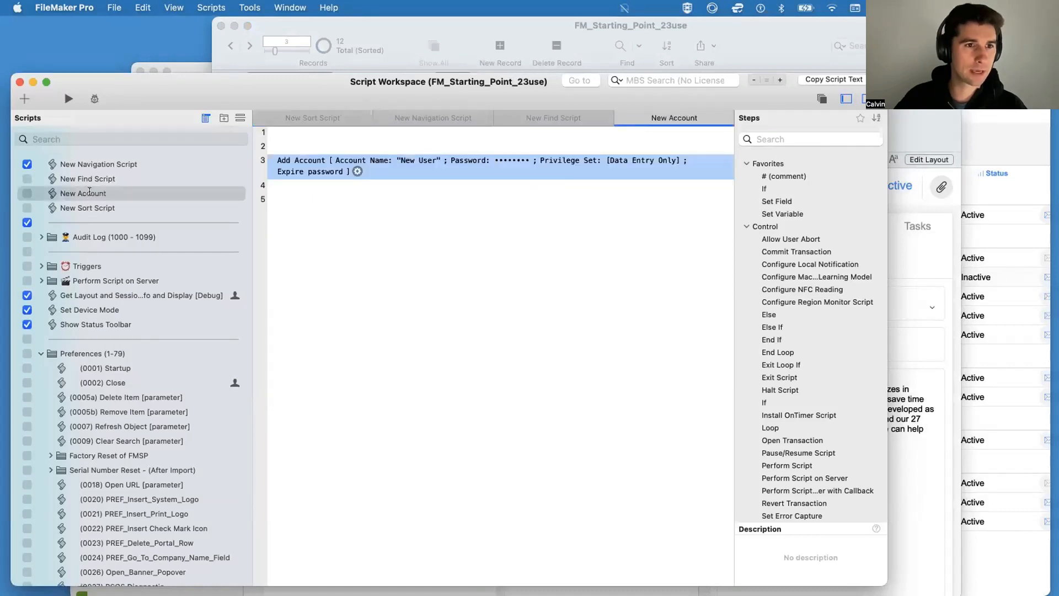
click(89, 193)
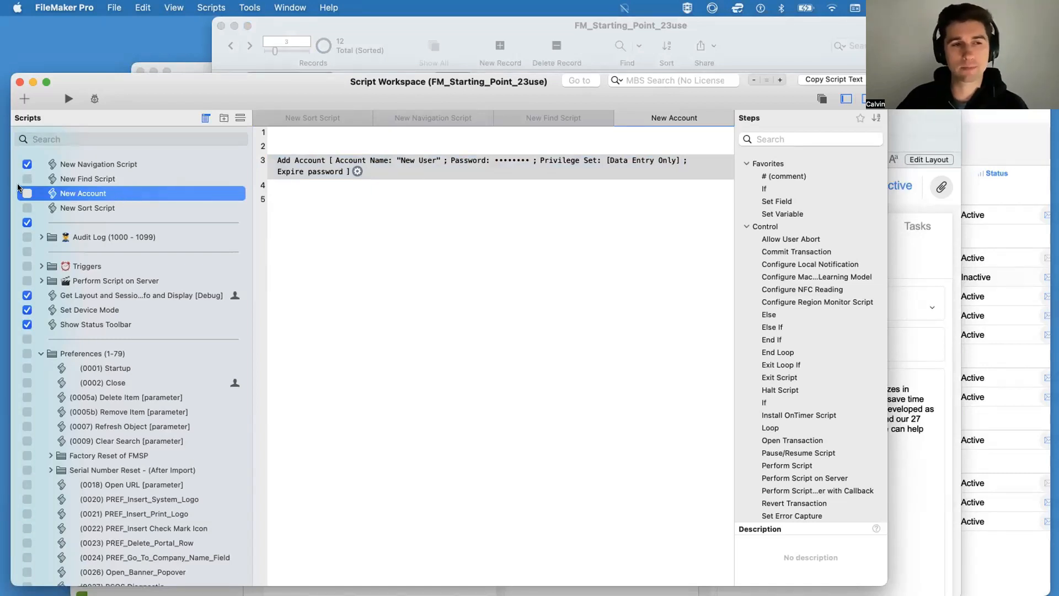
right_click(100, 196)
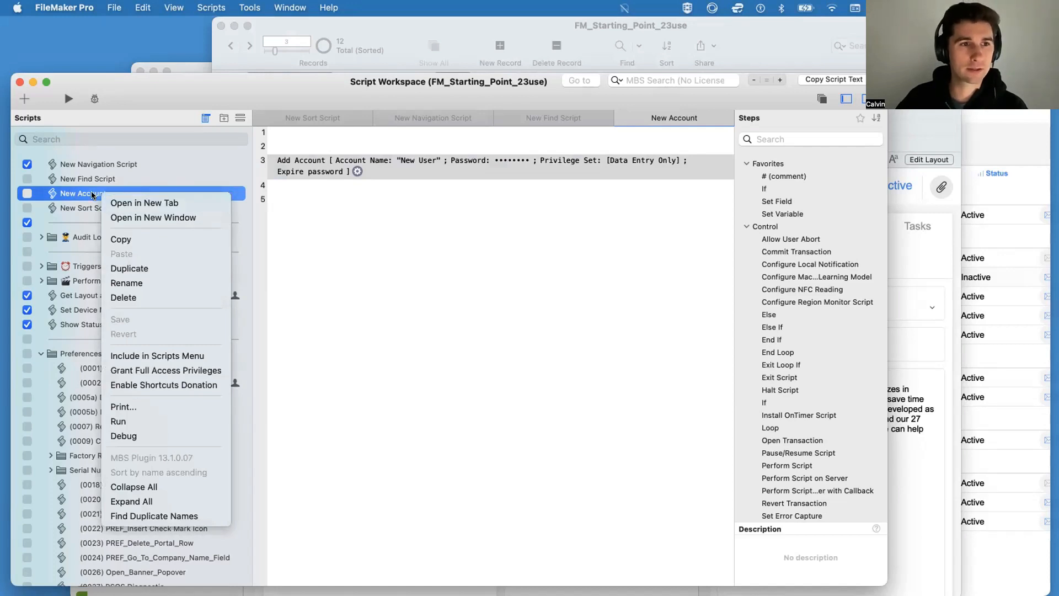
click(155, 372)
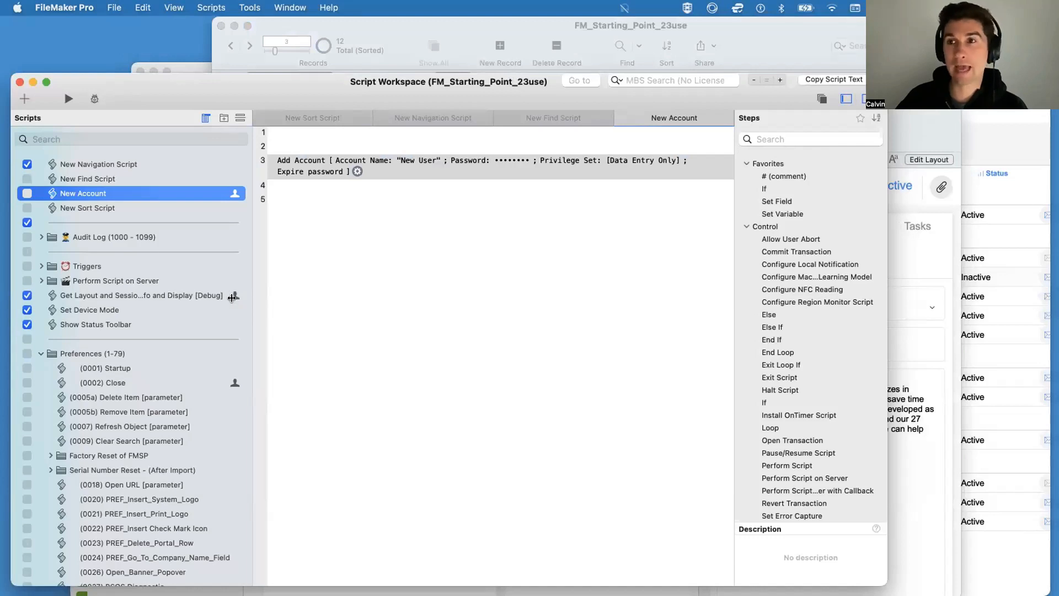
Step: Look at the (0002) Close script as another full access example and return to the New Account script
click(218, 380)
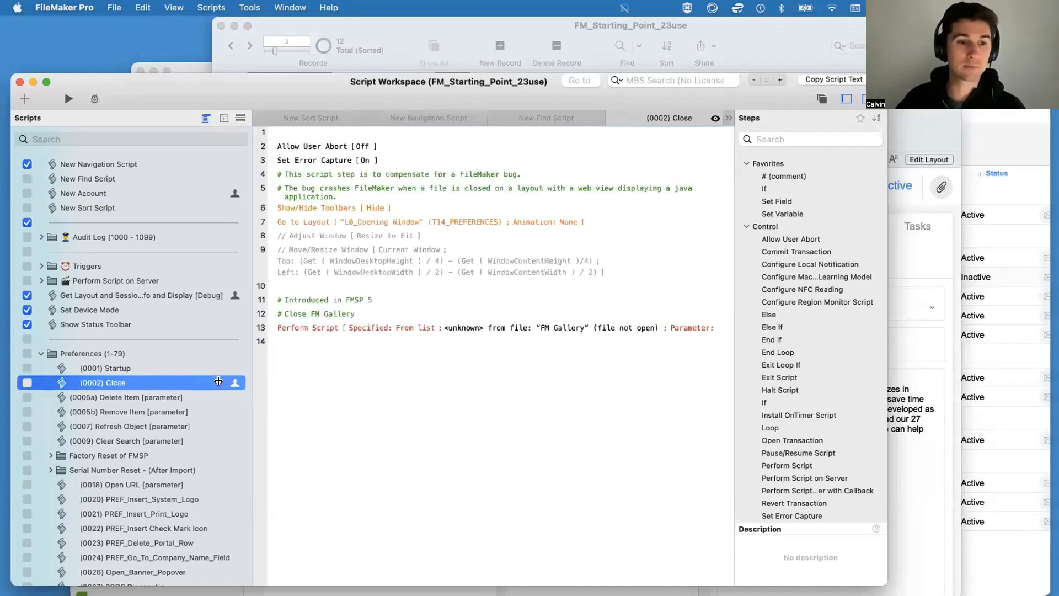
click(179, 189)
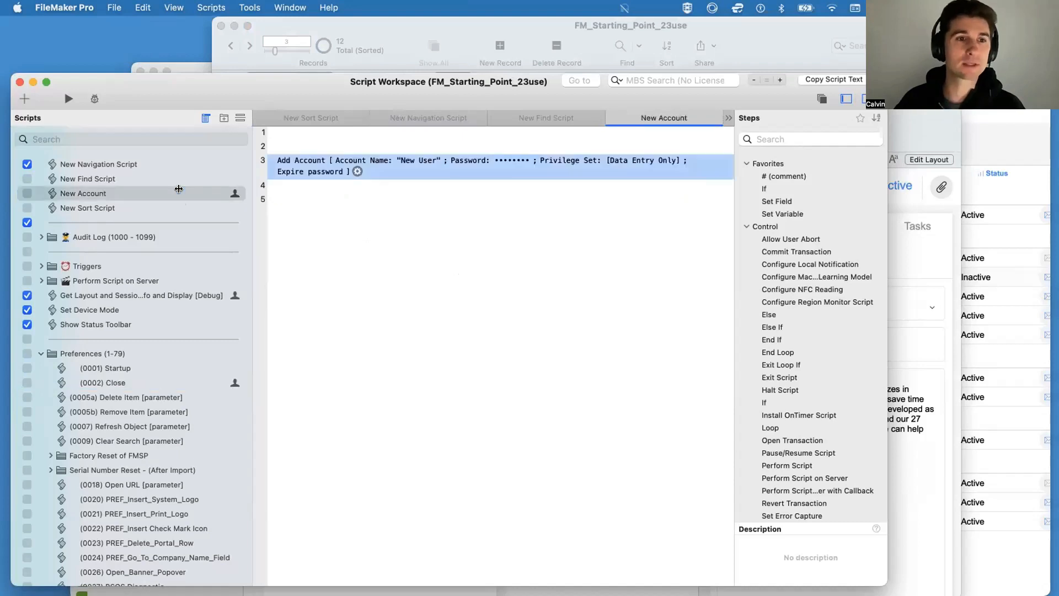
click(179, 189)
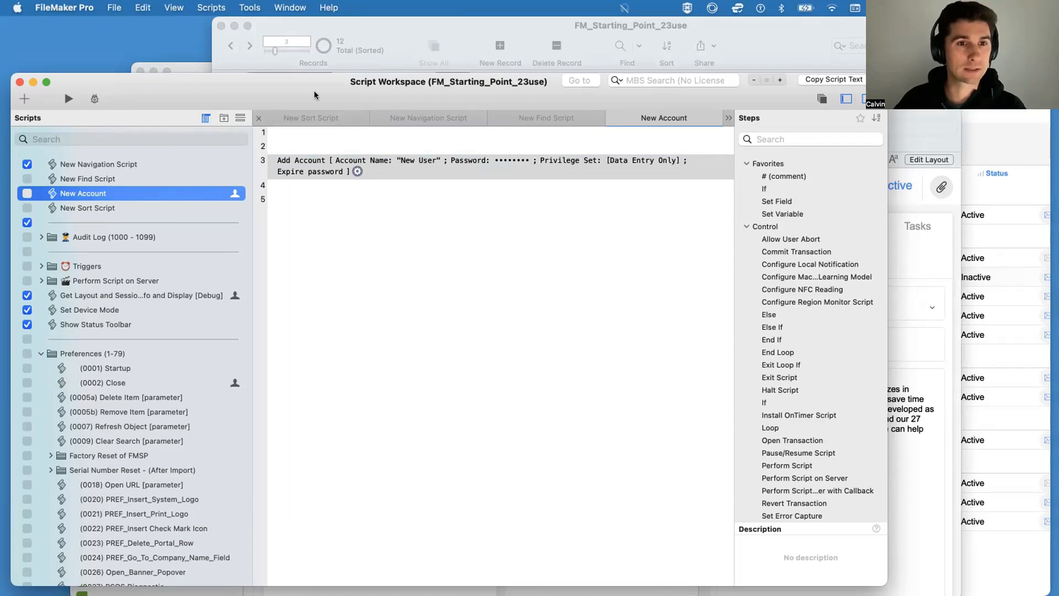
Step: Move the Script Workspace out of the way and bring the accounts list window forward
drag(311, 86, 307, 393)
mouse_move(396, 118)
mouse_down()
mouse_move(412, 328)
mouse_move(386, 80)
mouse_move(377, 117)
mouse_up()
drag(355, 25, 249, 29)
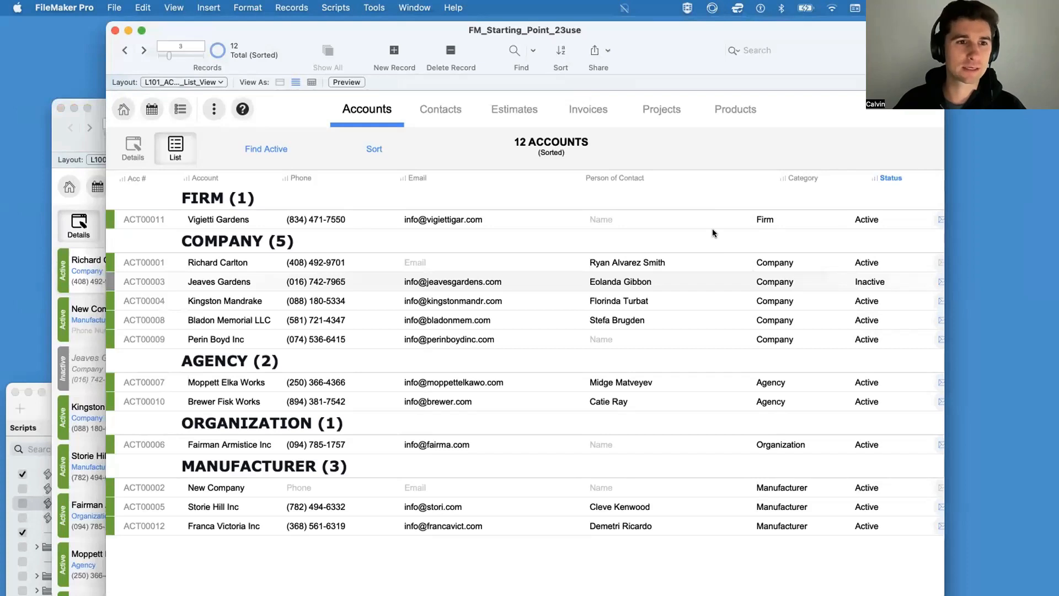
Step: Sort the accounts list in turn by Acc #, Account, Phone and Email using the column headings
click(137, 178)
click(138, 177)
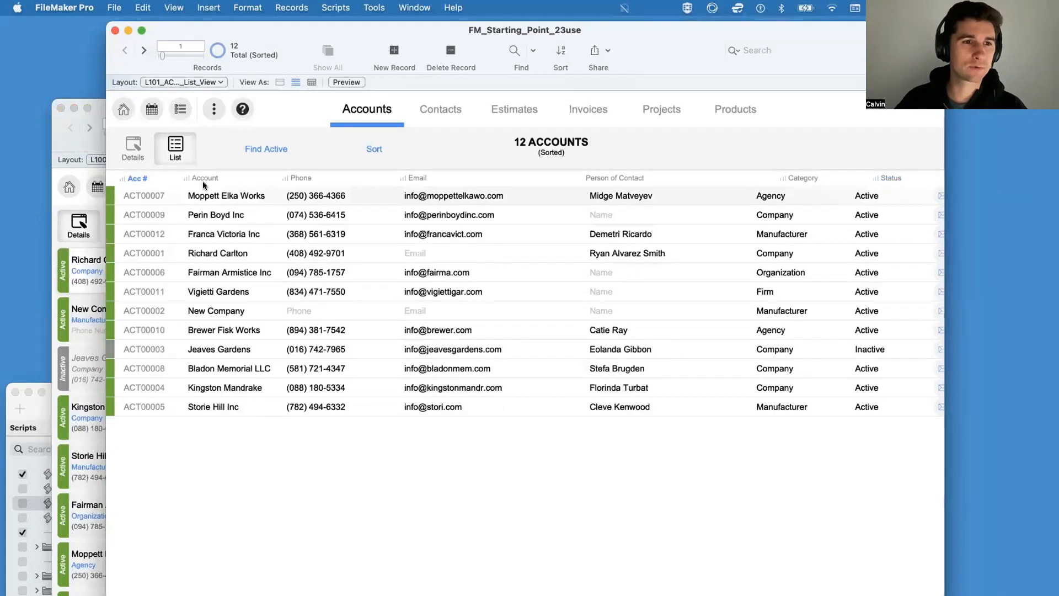
click(203, 176)
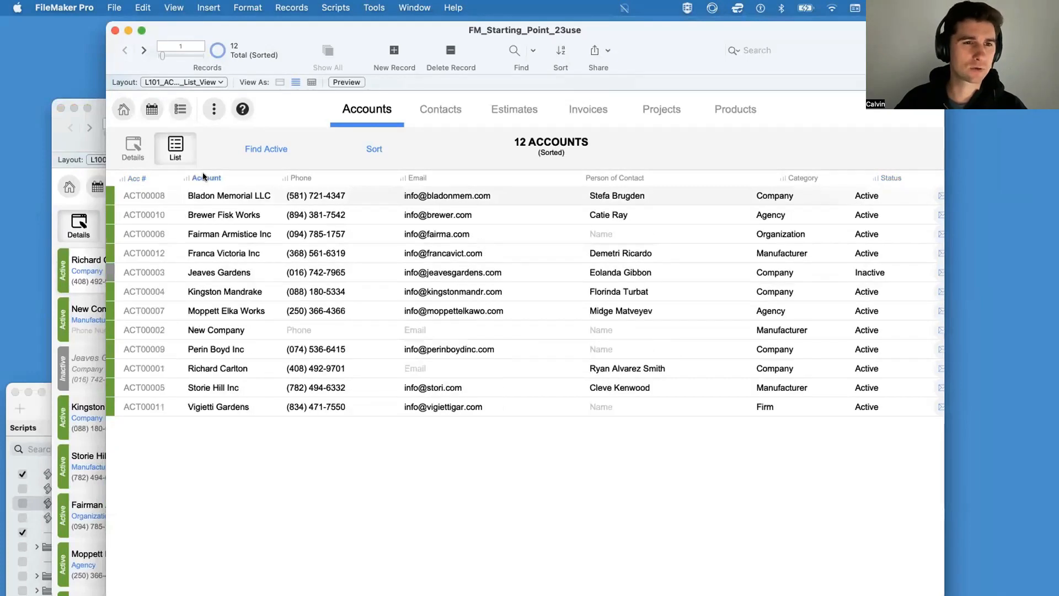
click(303, 178)
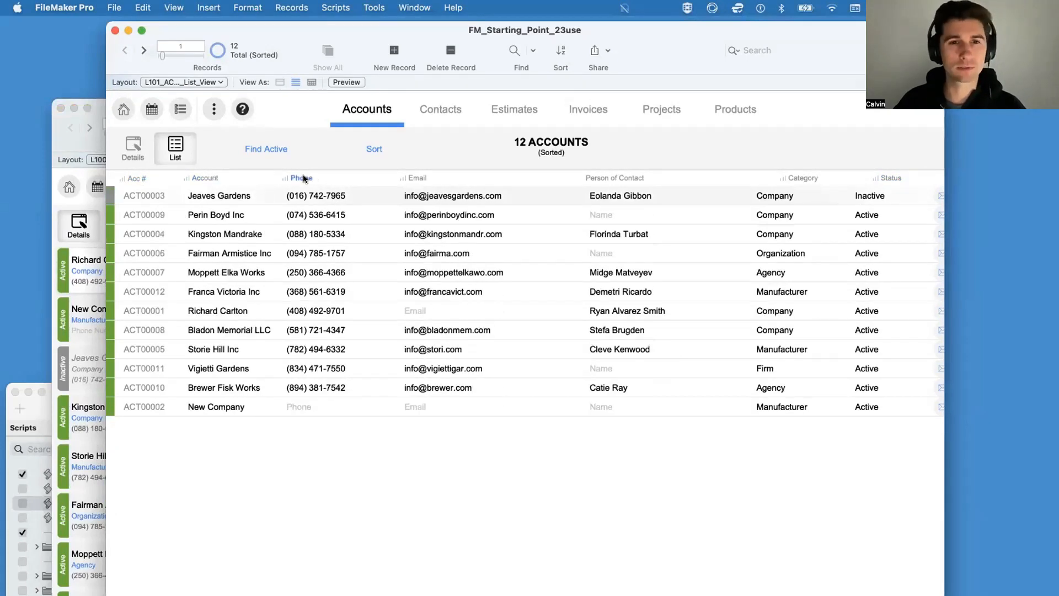
click(419, 178)
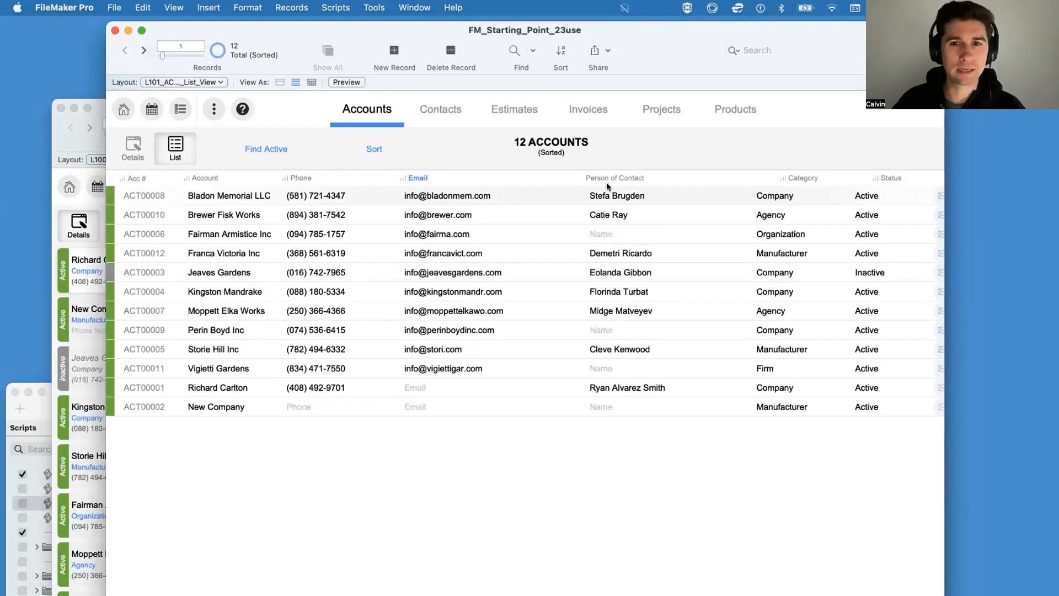
Step: Alternate the list's sort between the Phone, Account and Acc # columns, finishing with Account in ascending order
click(313, 178)
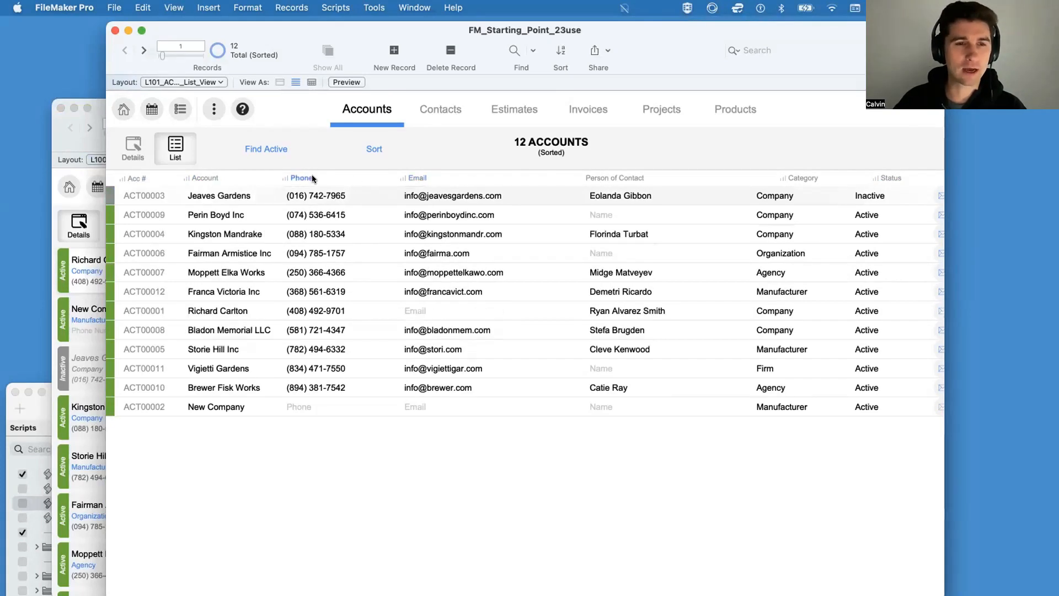
click(205, 178)
click(140, 177)
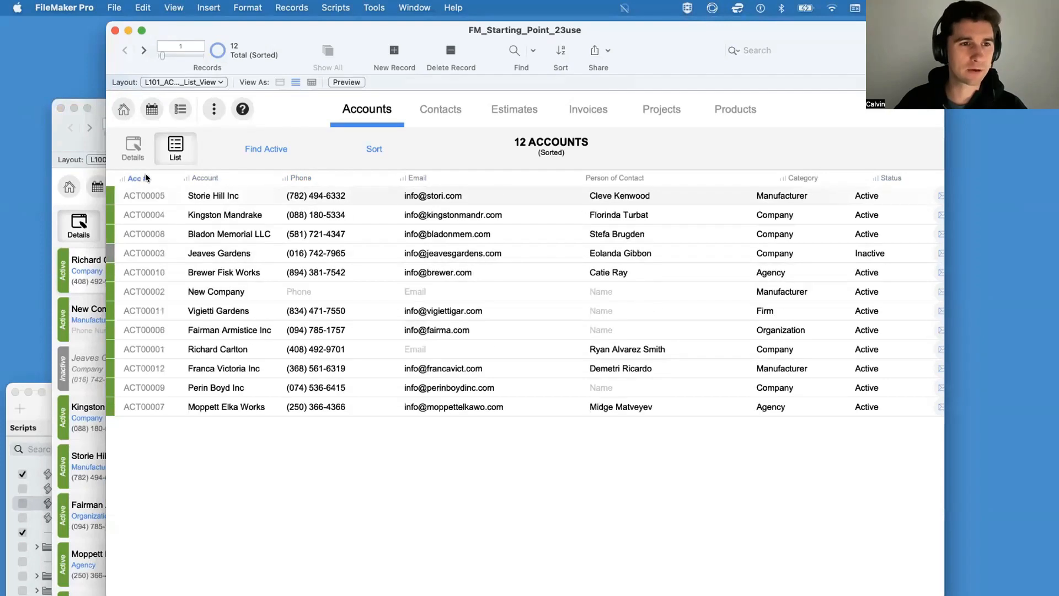
click(197, 178)
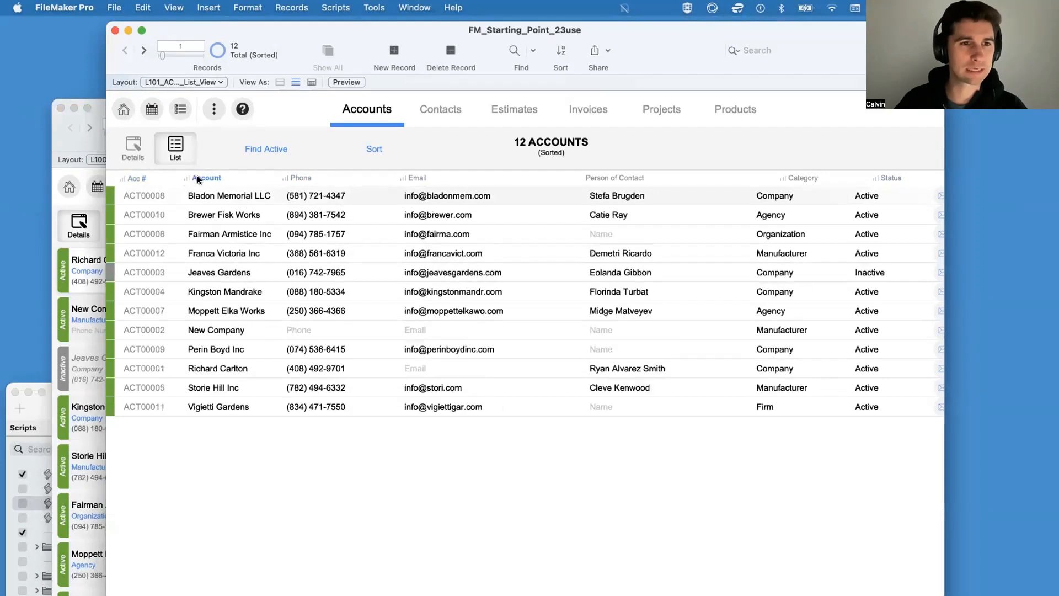
click(294, 178)
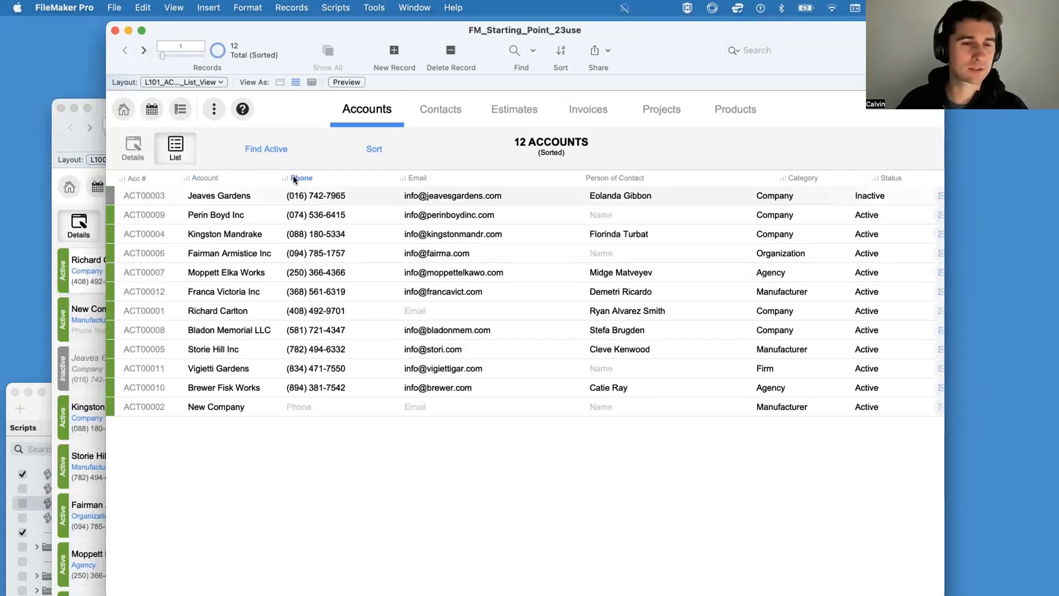
click(207, 178)
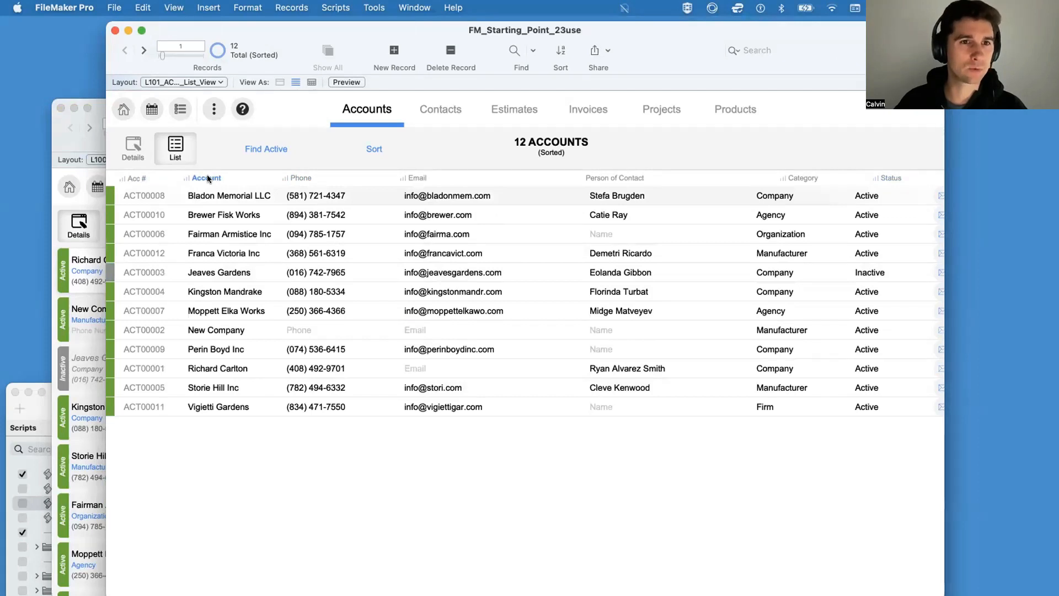
Step: Check the Sort Records settings for the current Account sort, switch the Account column to descending, and check the settings again
key(super+s)
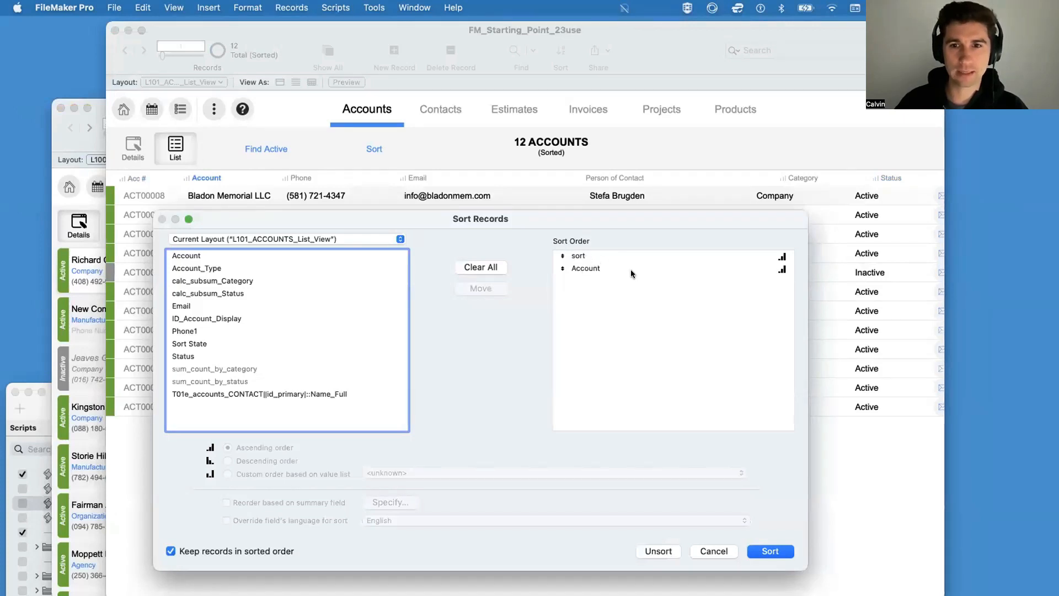
click(771, 550)
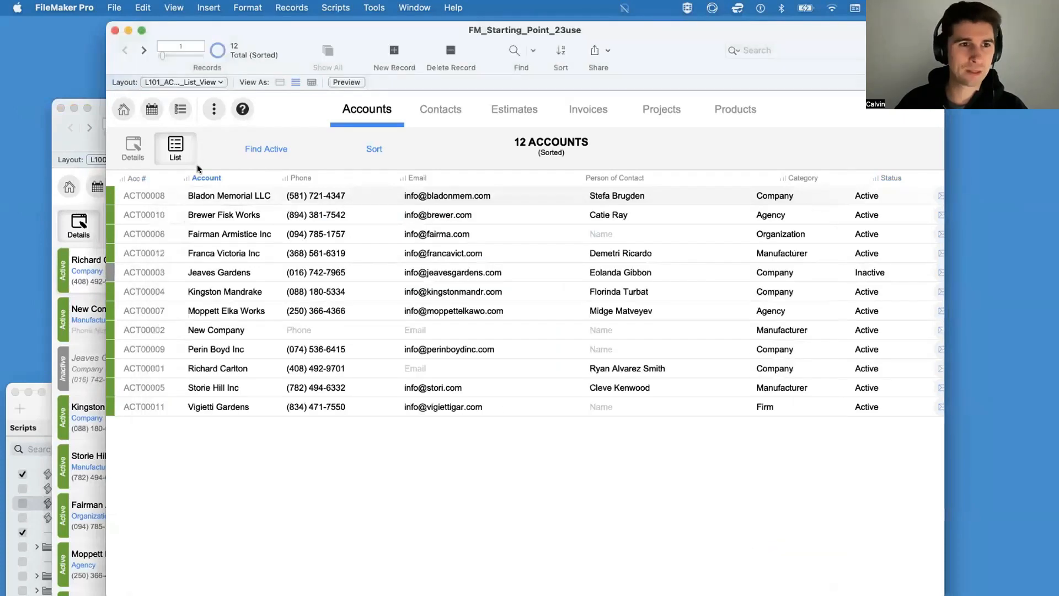
click(210, 179)
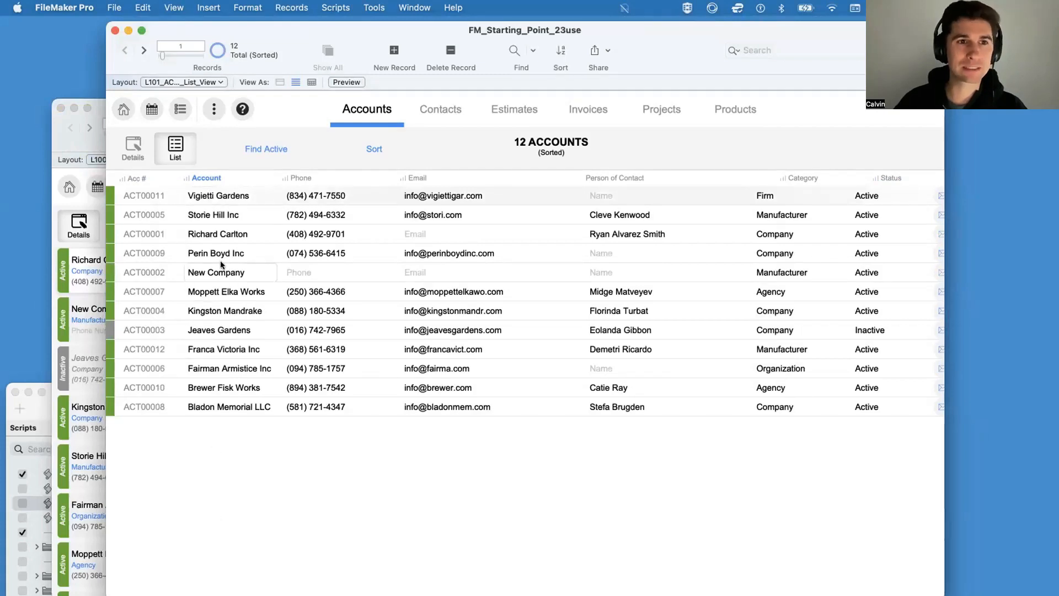
key(super+s)
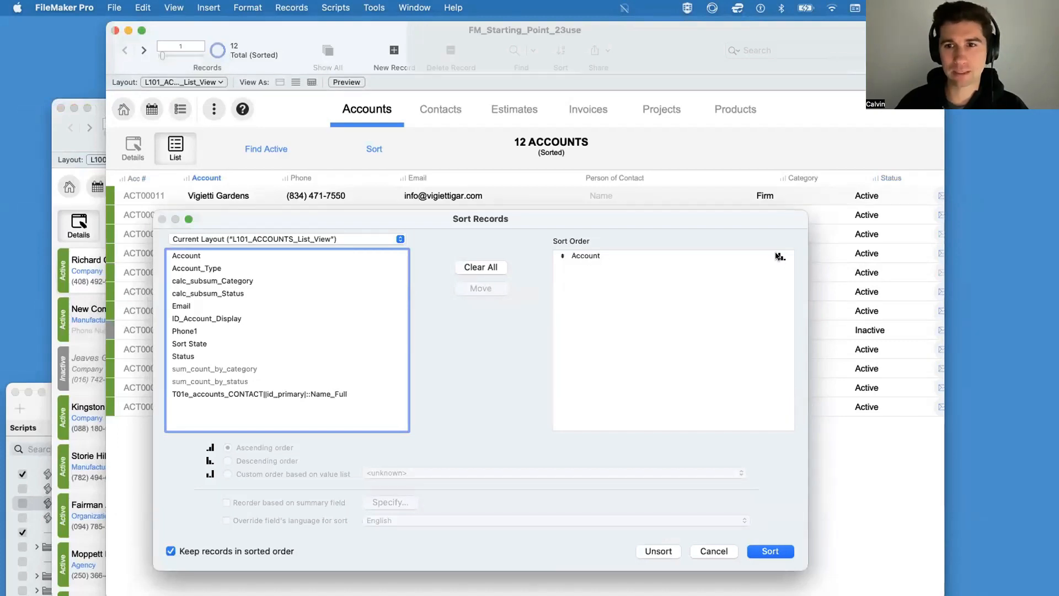
click(766, 549)
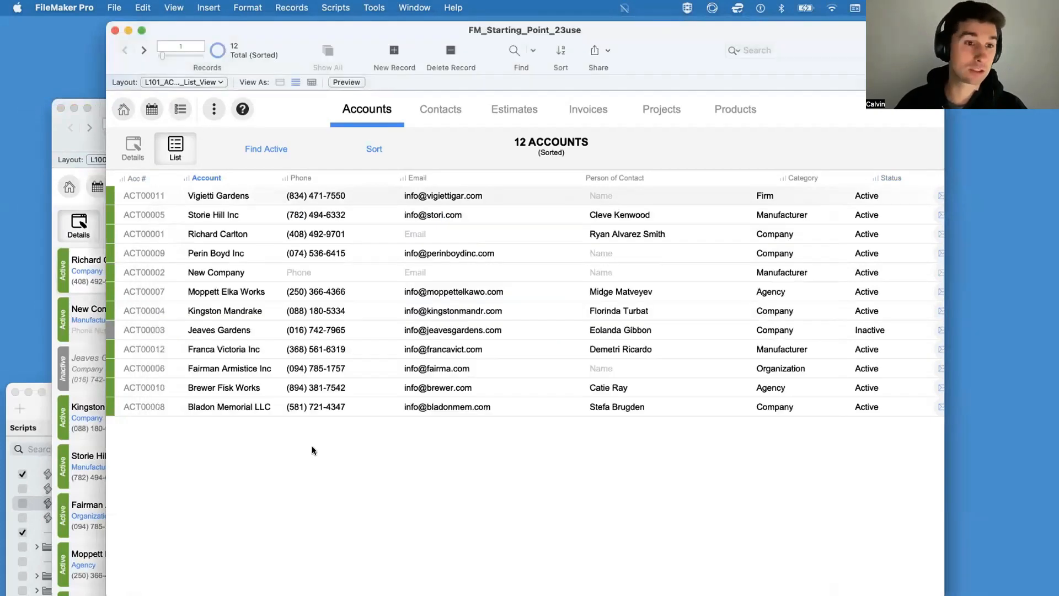
Step: Toggle the accounts list between ascending and descending Account order several times, finishing in descending order
click(214, 176)
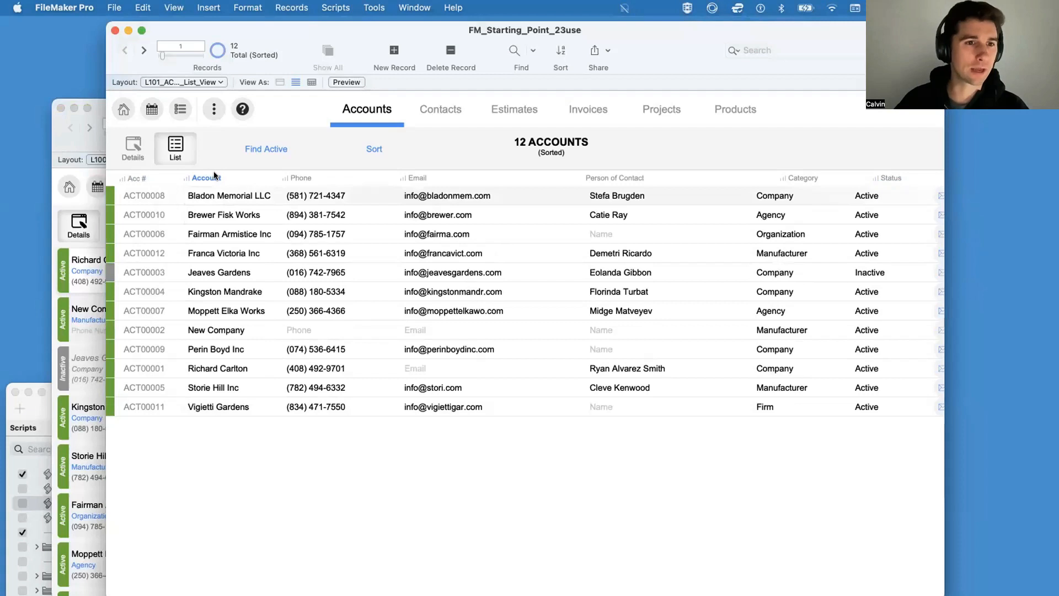
click(214, 176)
click(214, 175)
click(214, 176)
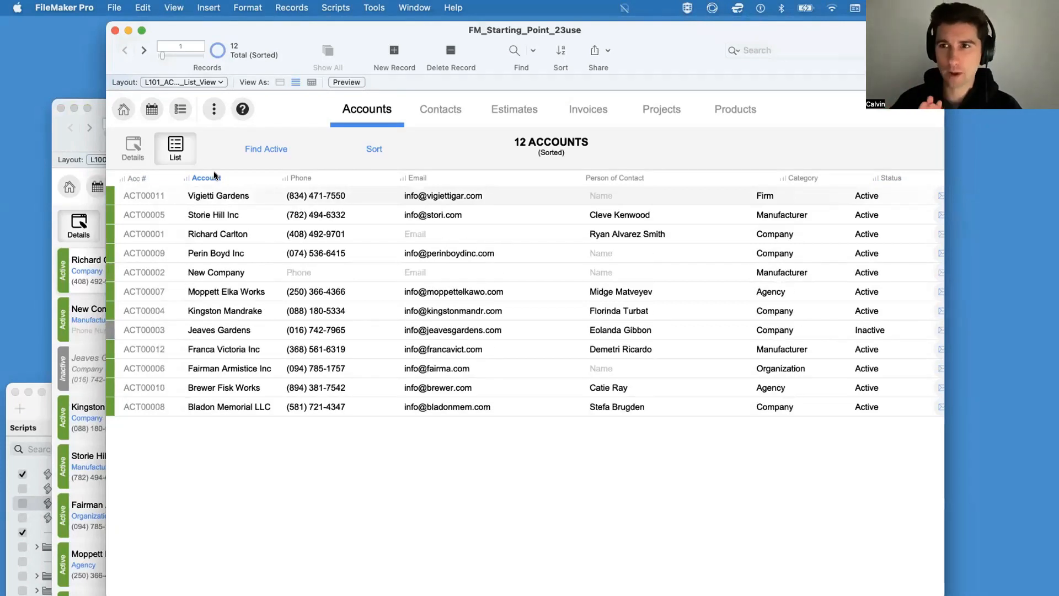
Step: Open the Script Debugger, shrink its window and place it so the Acc #, Account and Phone columns stay uncovered
click(380, 7)
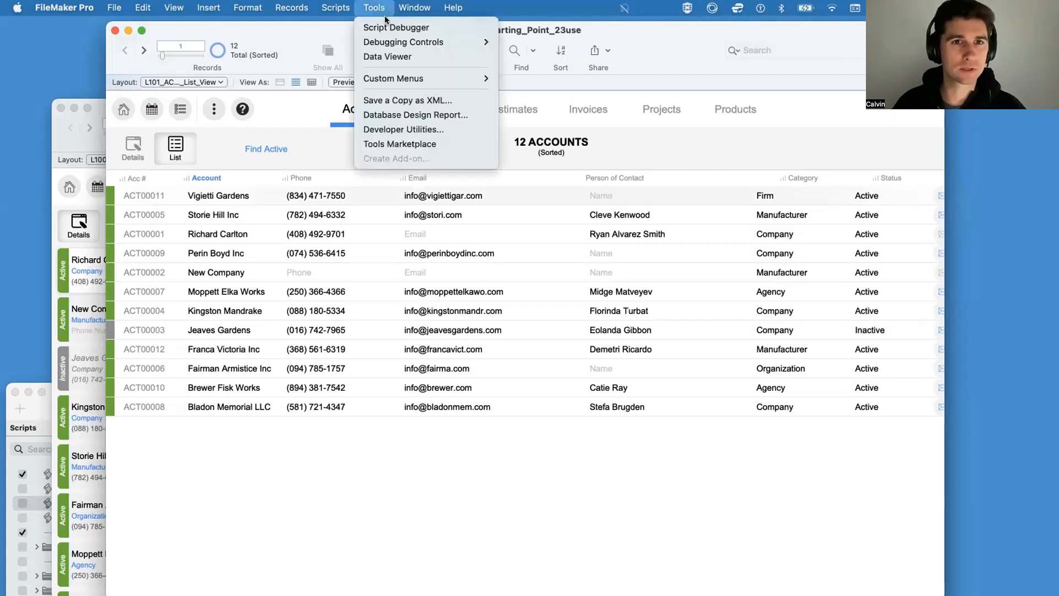
click(389, 26)
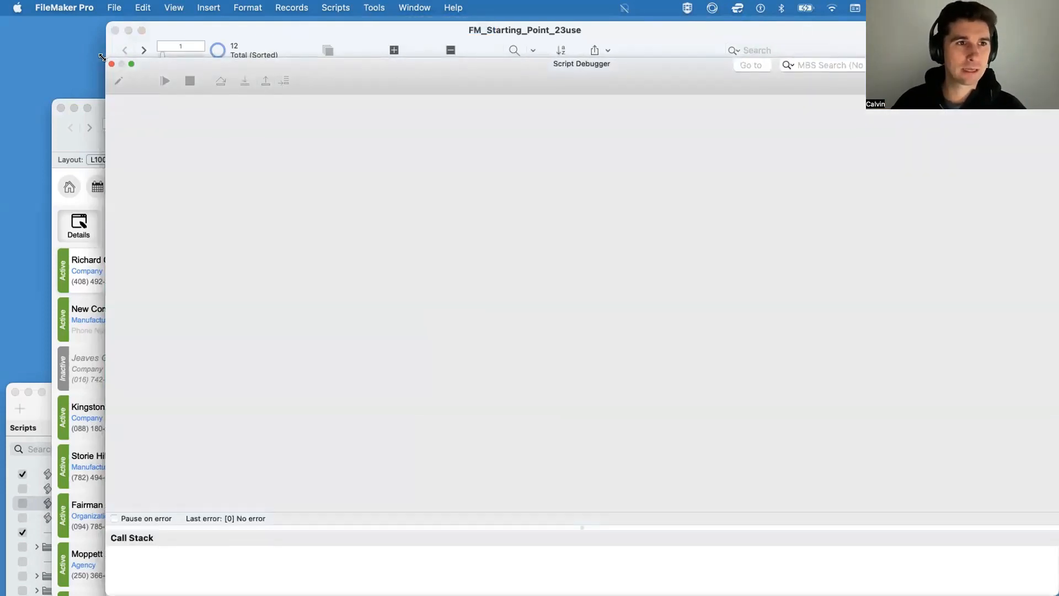
drag(106, 57, 582, 99)
drag(713, 106, 593, 105)
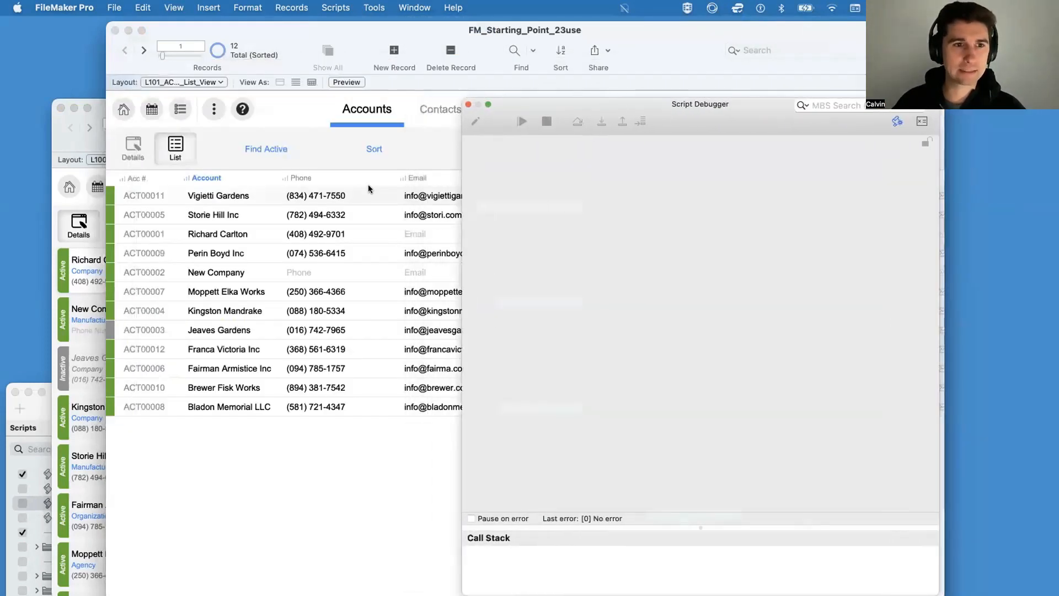
Step: Run the Account column sort in the debugger, step into ACC_Sort Account up to the Set Variable line, and inspect $$ACC_LIST_SORTED_BY
click(214, 176)
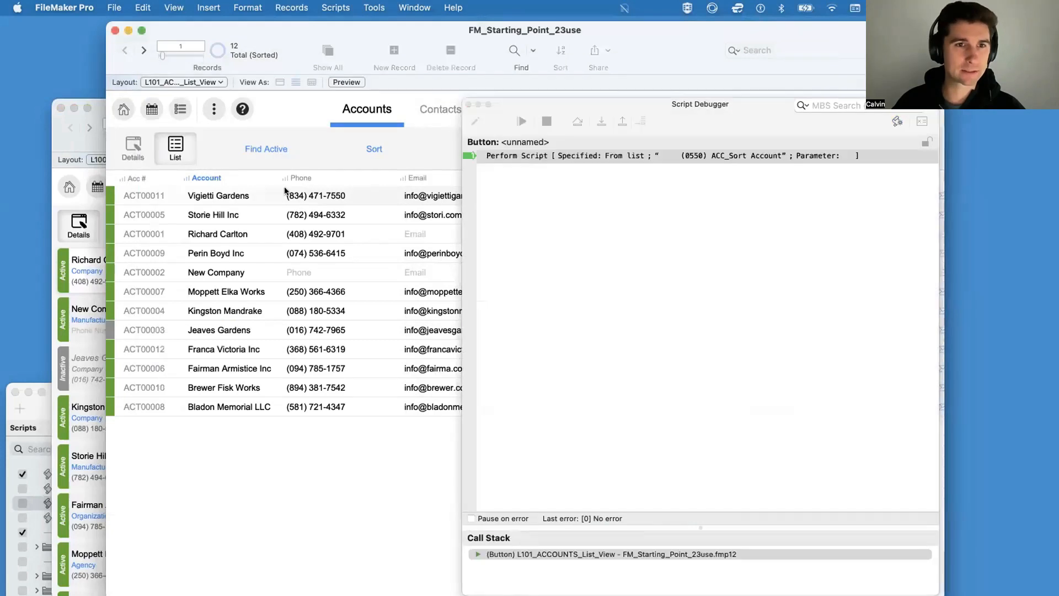
click(600, 122)
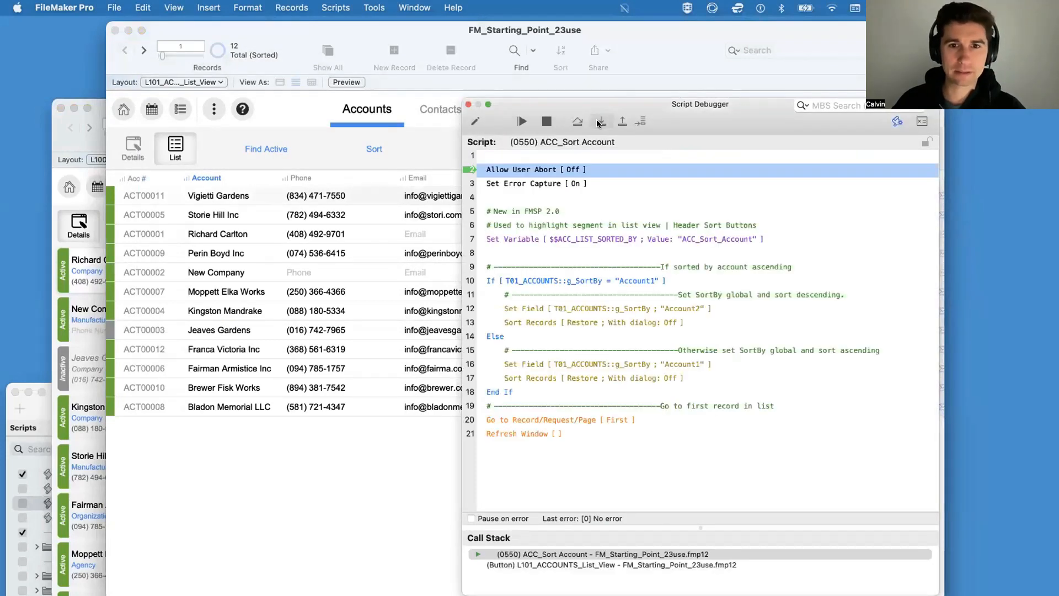
click(598, 123)
click(598, 122)
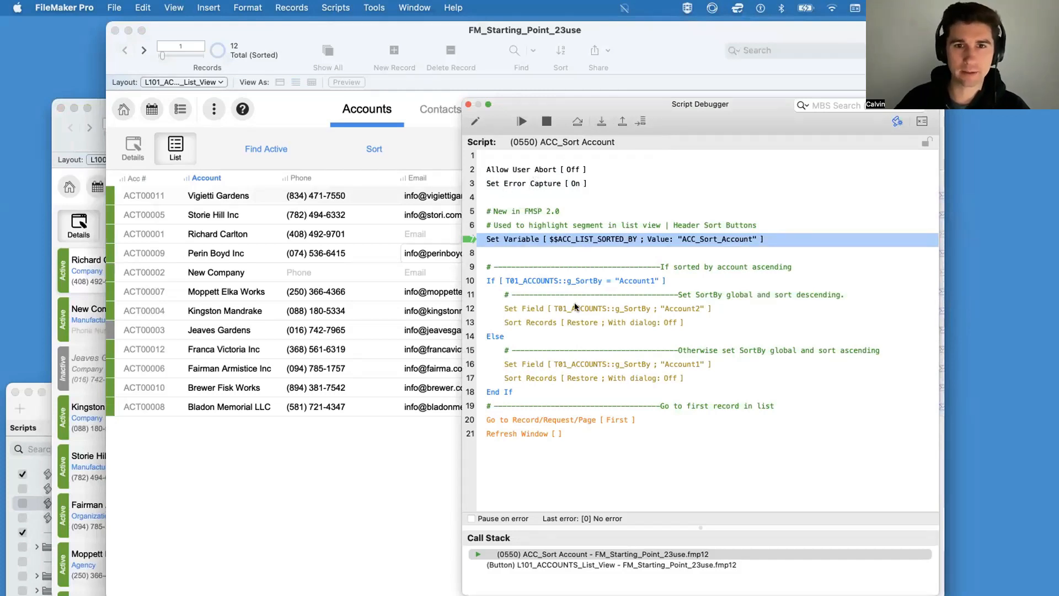
scroll(578, 294, down, 1)
scroll(578, 293, up, 1)
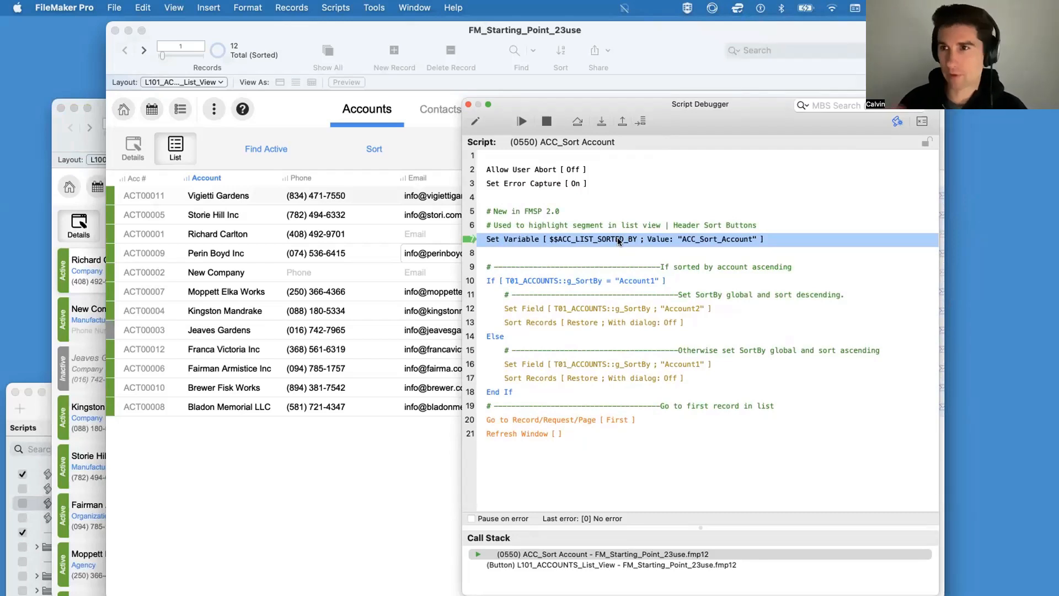
mouse_move(619, 241)
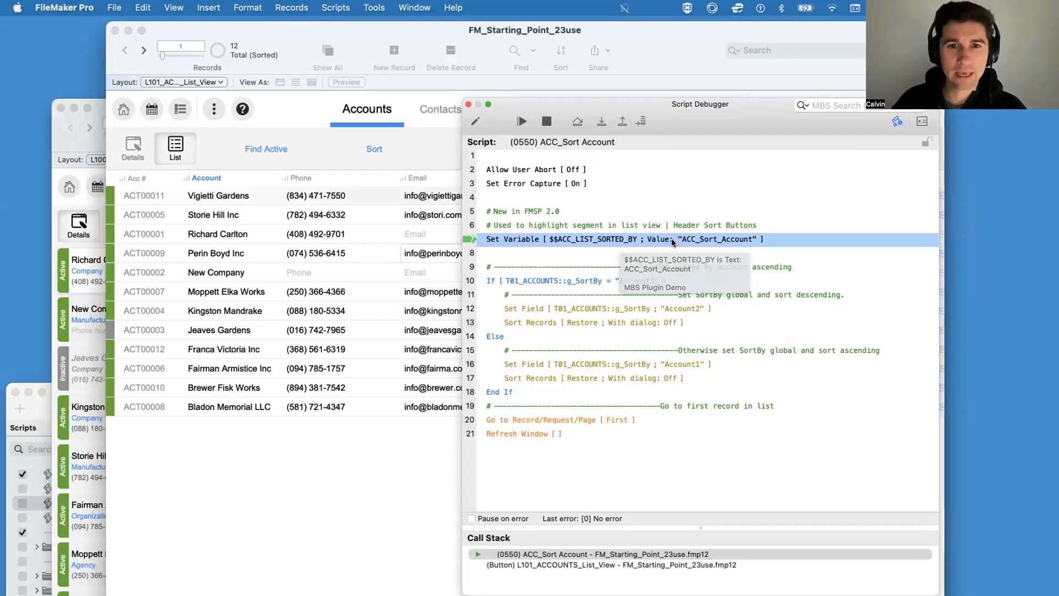
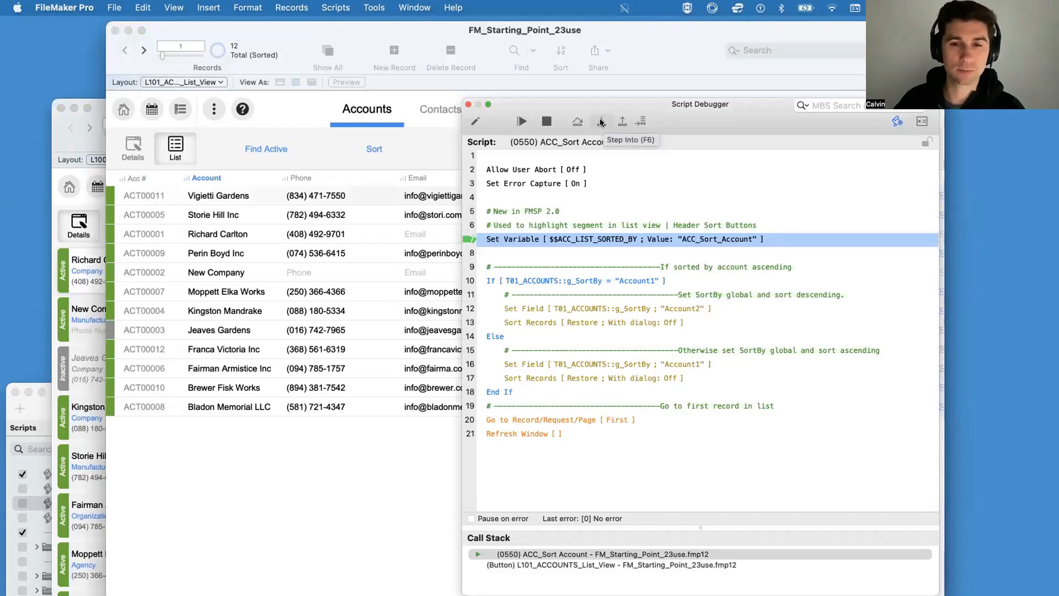
Step: Step through ACC_Sort Account from the Set Variable line to Else, then open the Data Viewer and place it beside the debugger
click(601, 122)
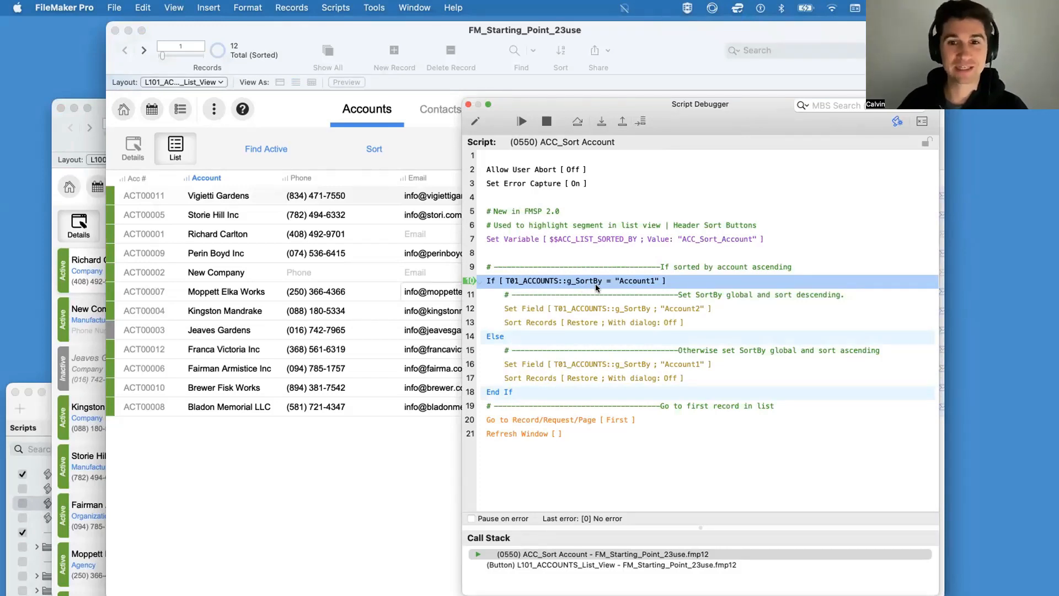
click(600, 122)
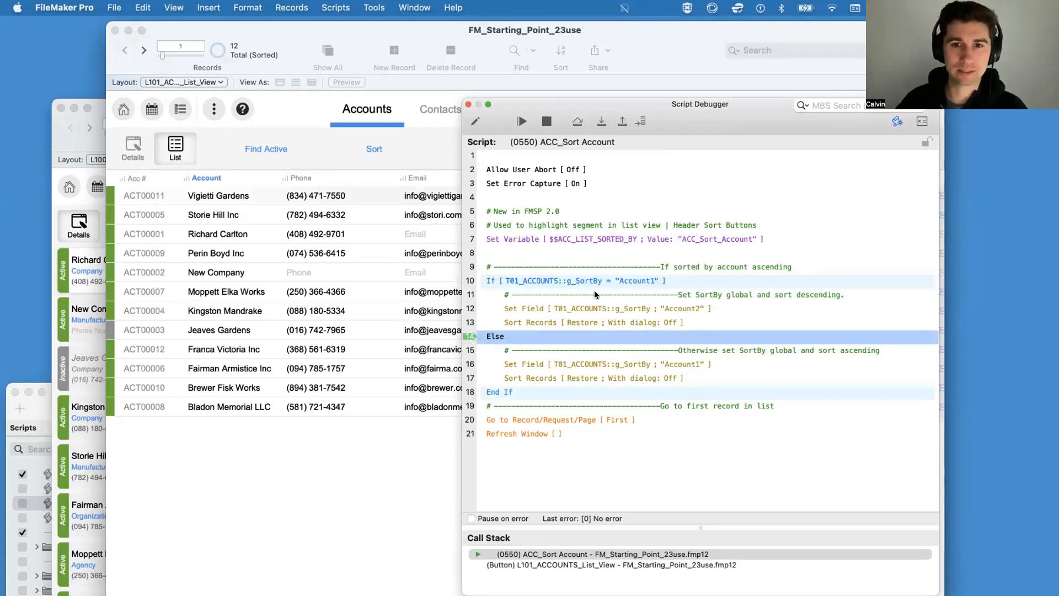
drag(733, 103, 536, 103)
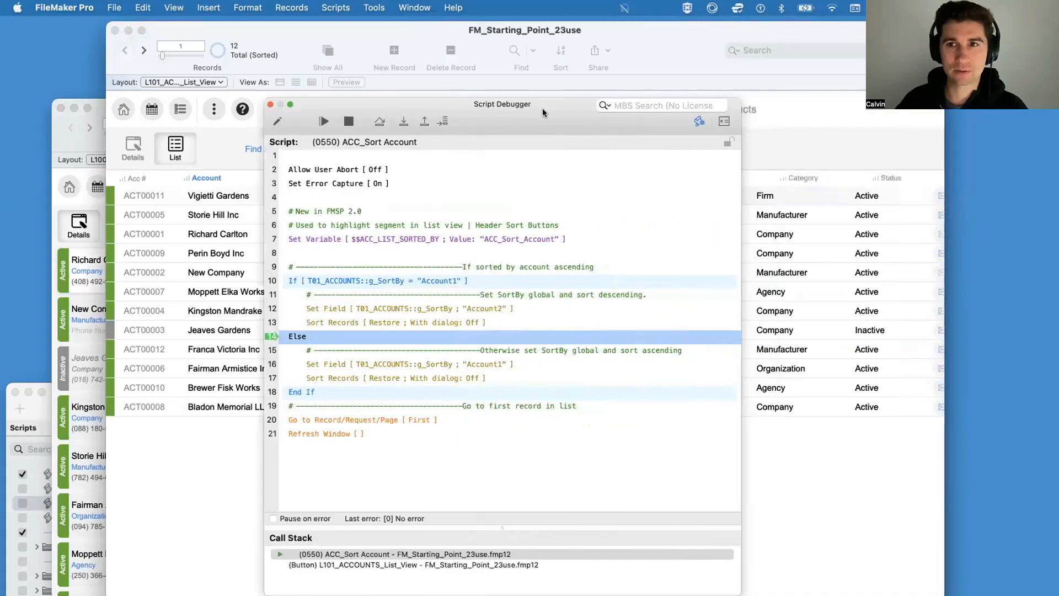
click(724, 122)
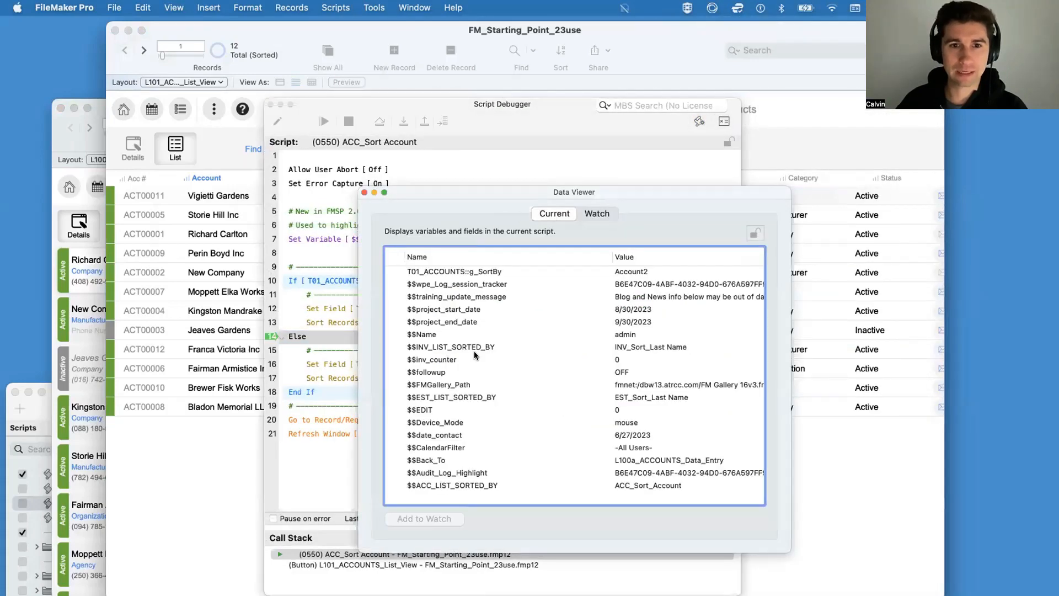
mouse_move(481, 194)
mouse_down()
mouse_move(669, 240)
mouse_move(661, 238)
mouse_up()
Step: Make the If line the next step, evaluate its g_SortBy condition again, and return execution to the If line
click(289, 283)
click(441, 121)
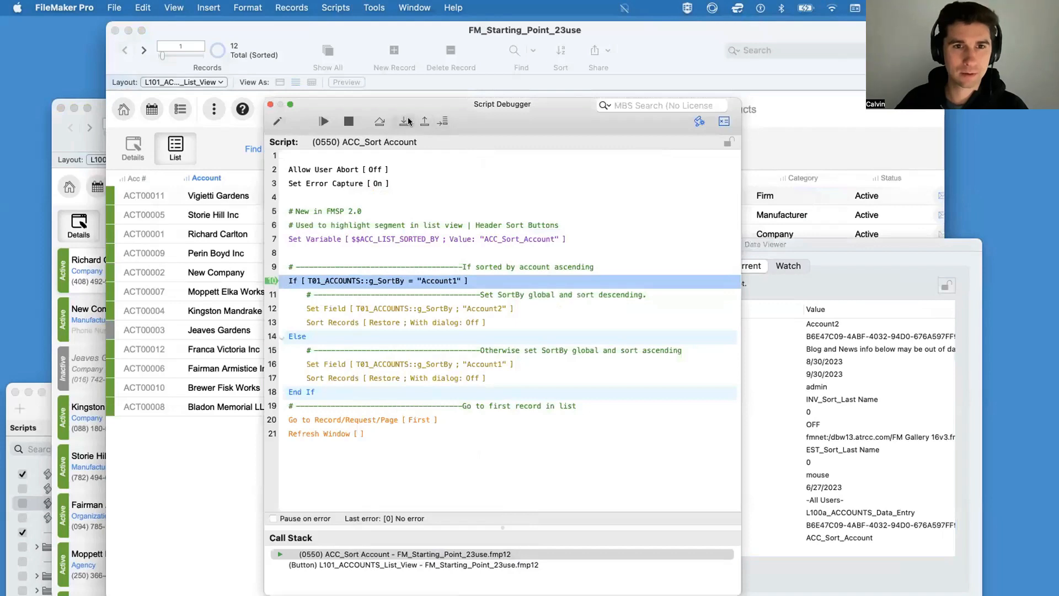
click(407, 122)
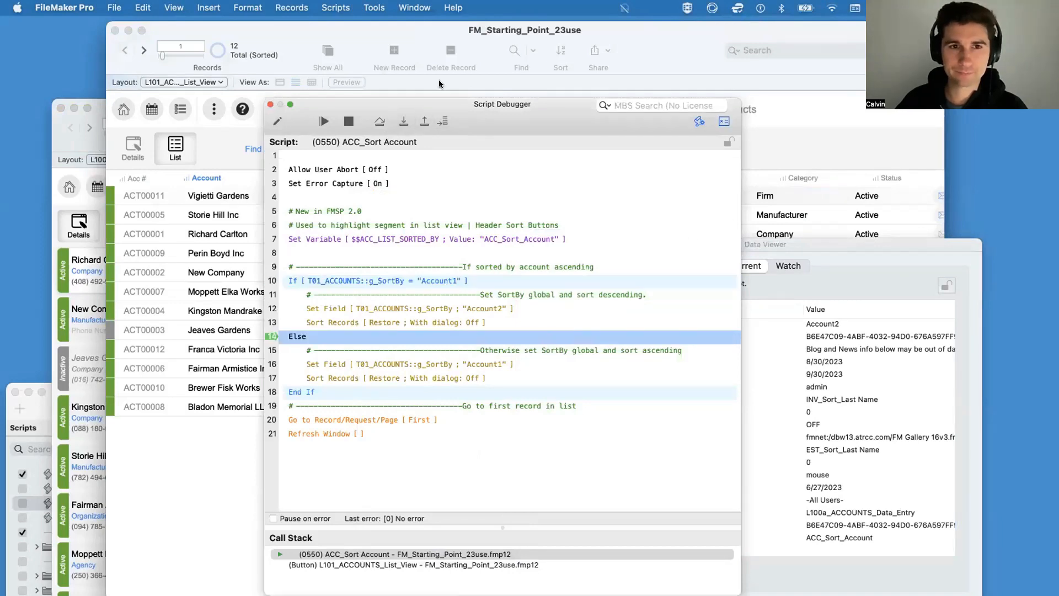
click(296, 283)
click(442, 121)
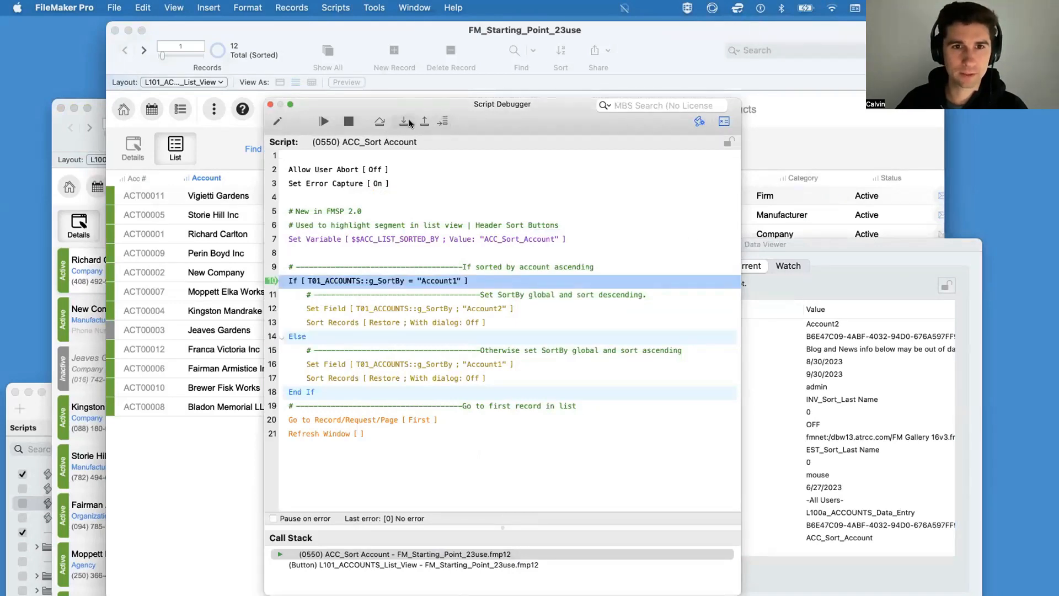
Step: Inspect the T01_ACCOUNTS::g_SortBy value in the Data Viewer and move its window clear of the script's If condition
click(847, 270)
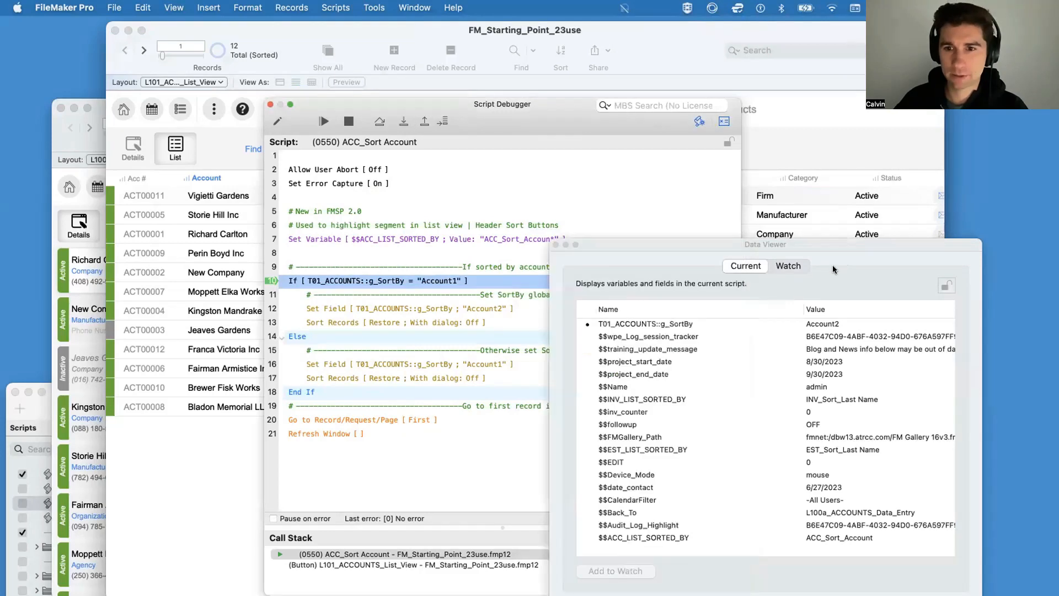
click(620, 323)
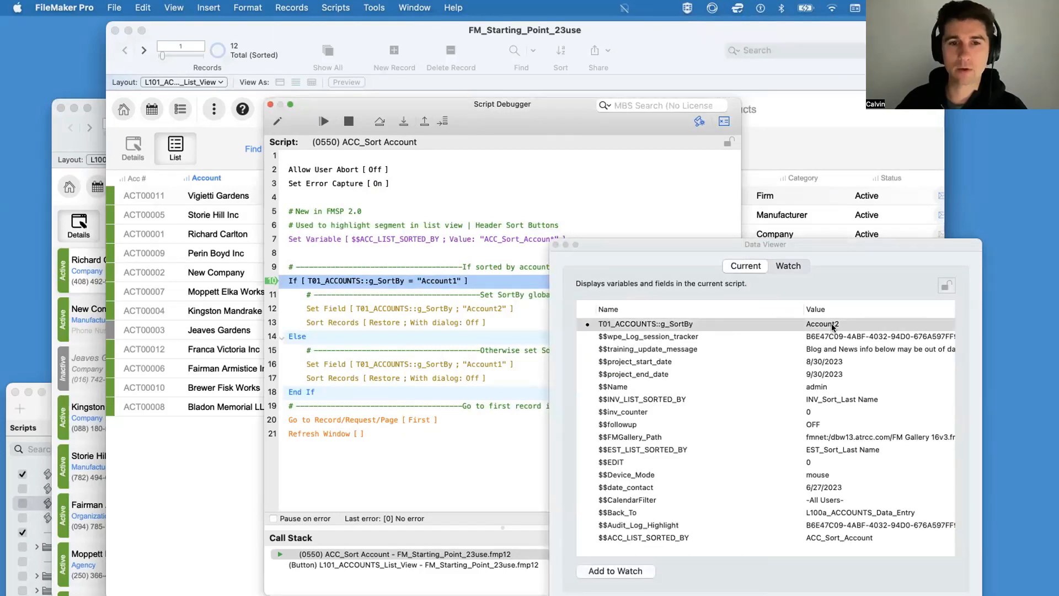
drag(662, 245, 738, 247)
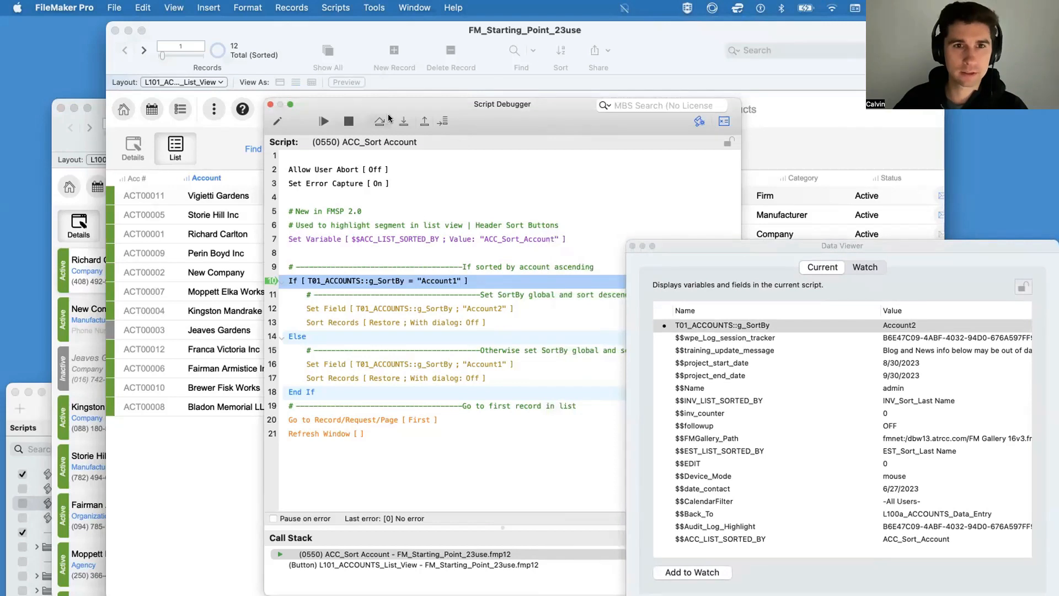
Step: Step through the Else branch, setting g_SortBy to Account1 and sorting the accounts ascending, and continue to the script's end
click(402, 121)
click(402, 121)
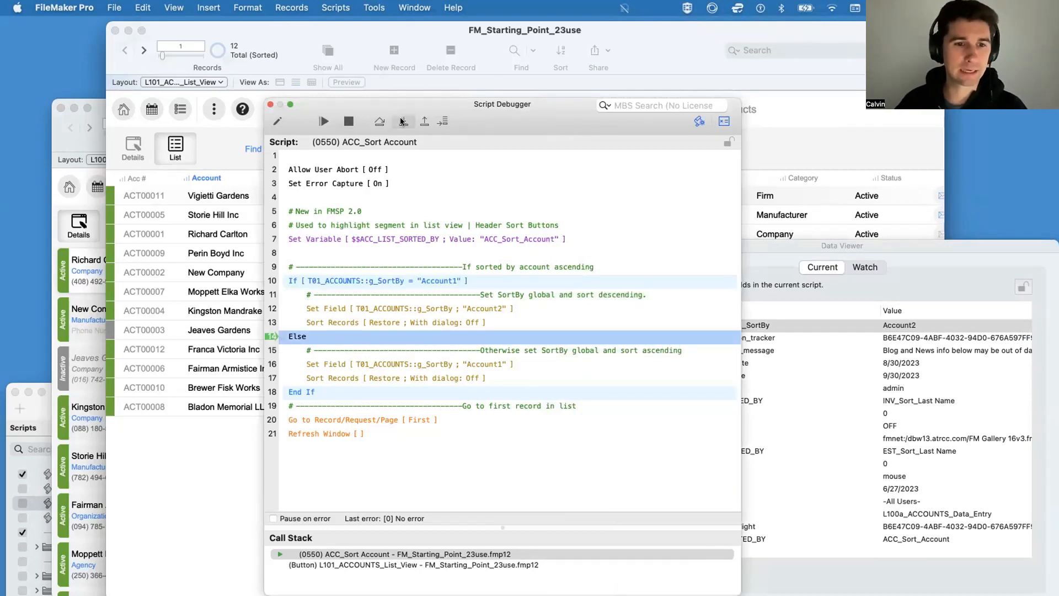
click(402, 121)
click(402, 121)
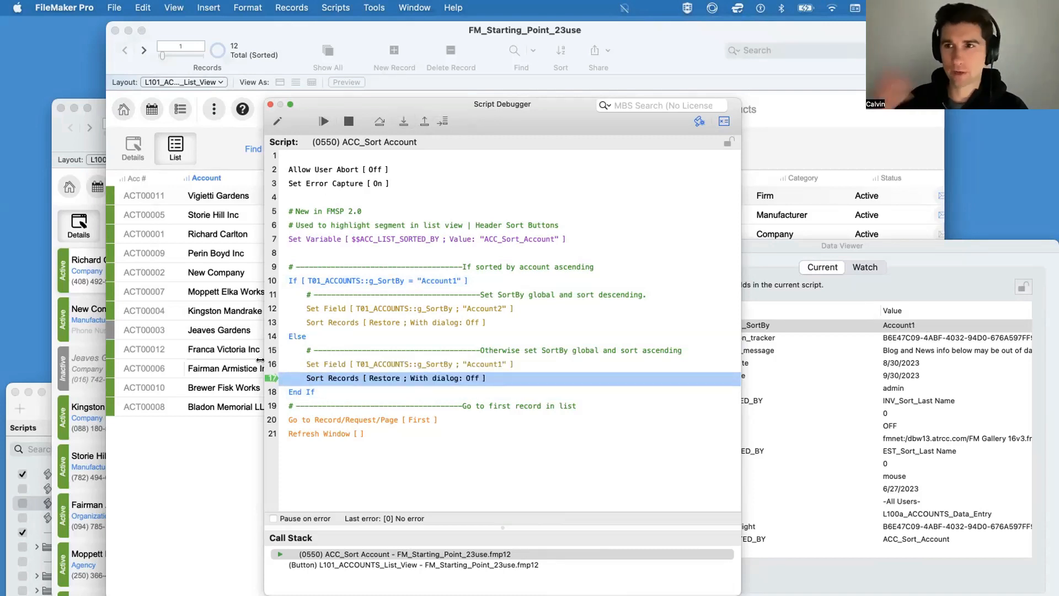
click(402, 121)
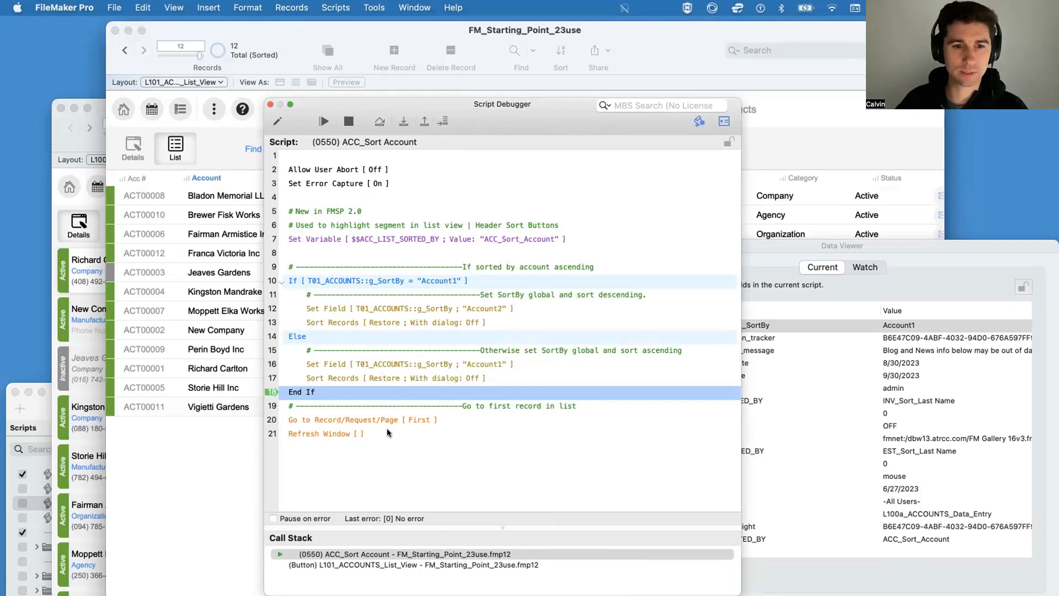
click(400, 122)
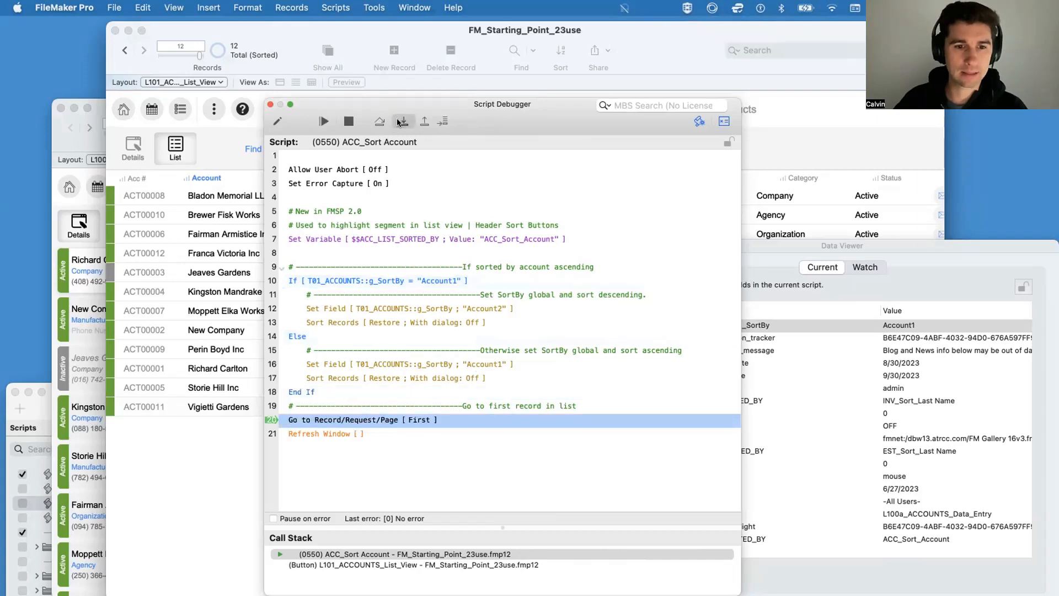
click(400, 123)
click(399, 123)
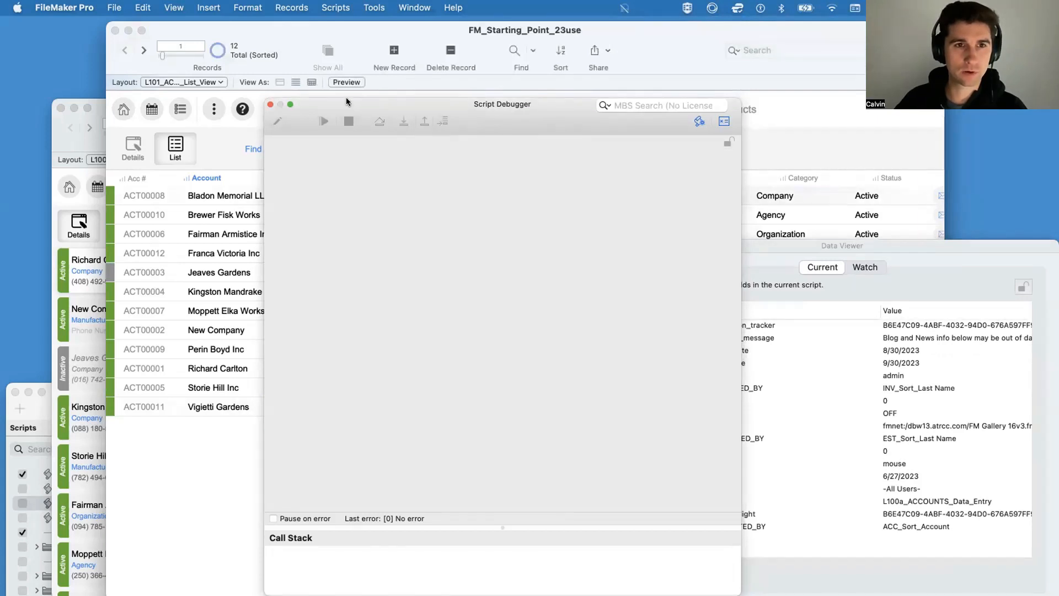
Step: Uncover the column headings, rerun the Account column sort in the debugger, enter its script, and reposition the debugger beside the Phone column
drag(345, 99, 373, 158)
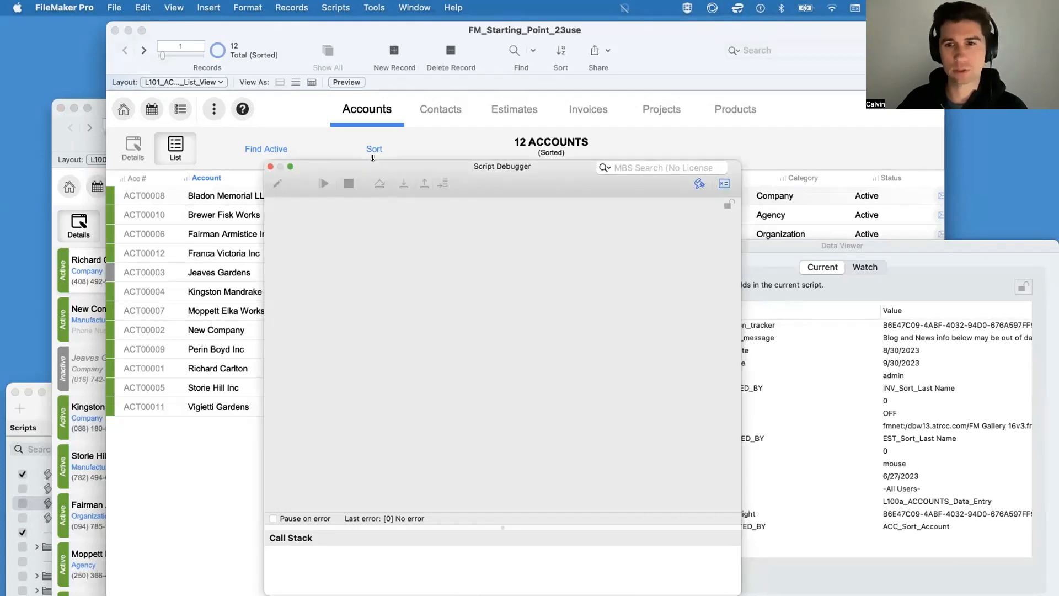
click(196, 180)
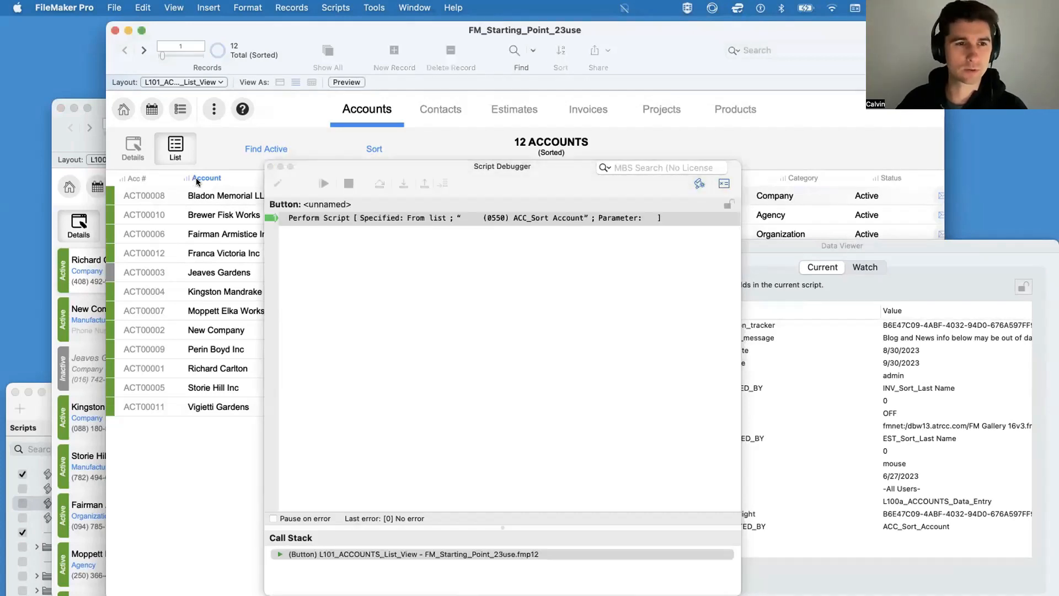
click(401, 185)
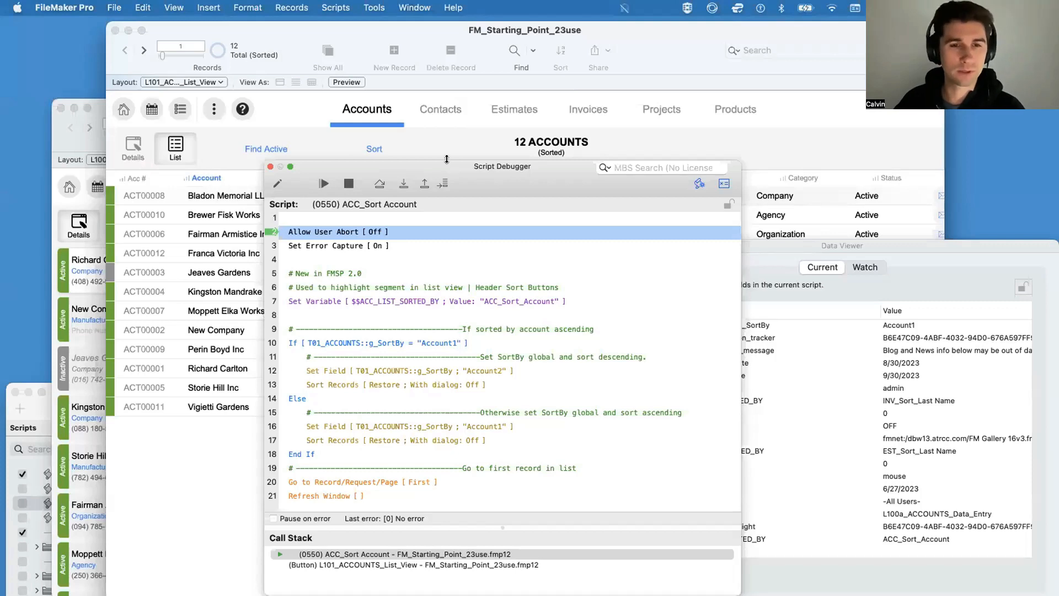
drag(422, 158, 422, 98)
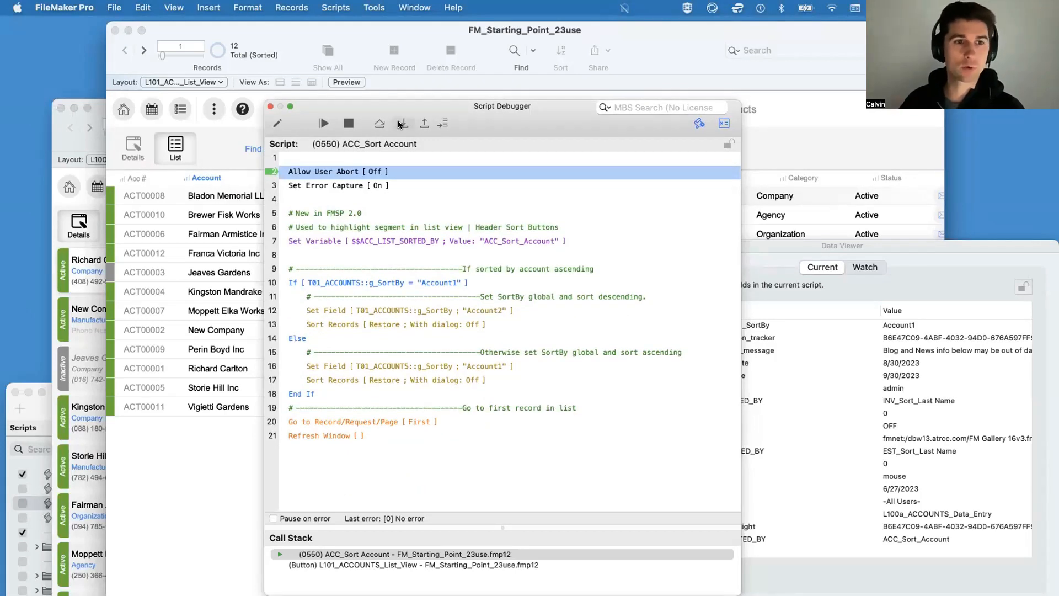
drag(391, 106, 497, 107)
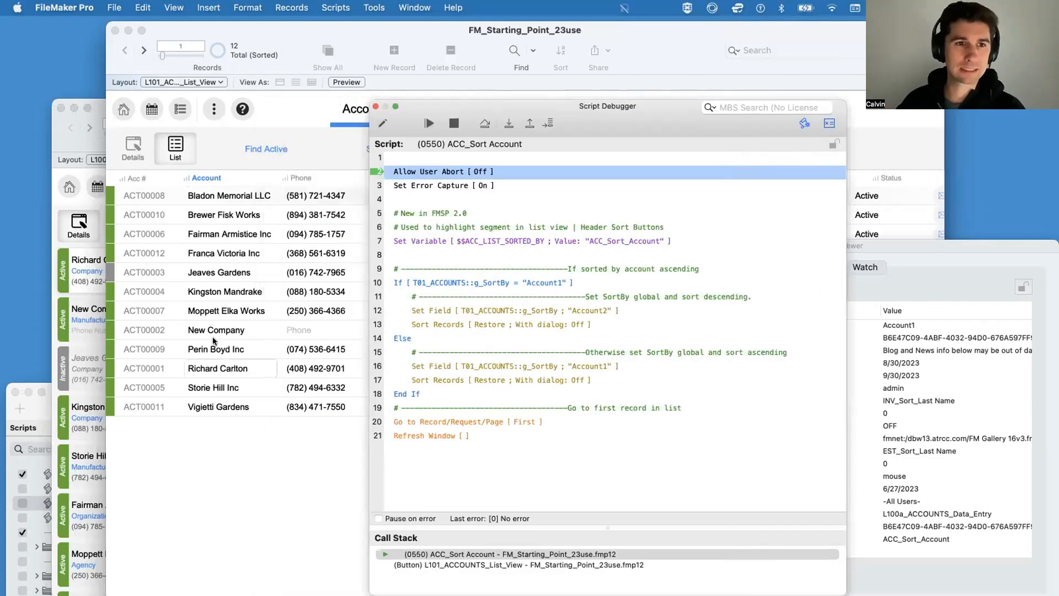
Step: Step ACC_Sort Account forward to the If line and inspect T01_ACCOUNTS::g_SortBy in the Data Viewer
click(508, 124)
click(507, 123)
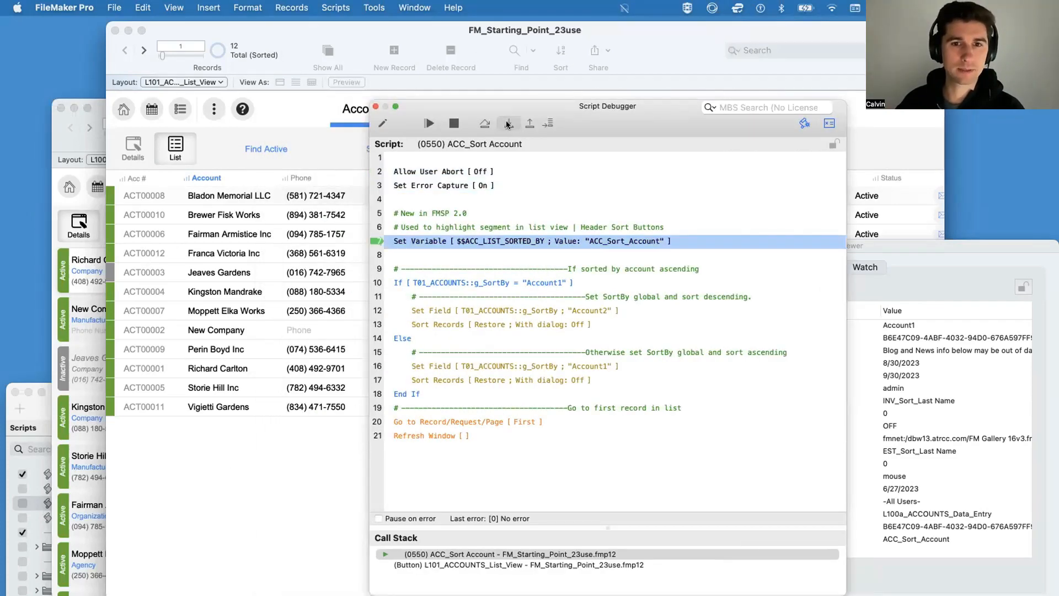
click(508, 123)
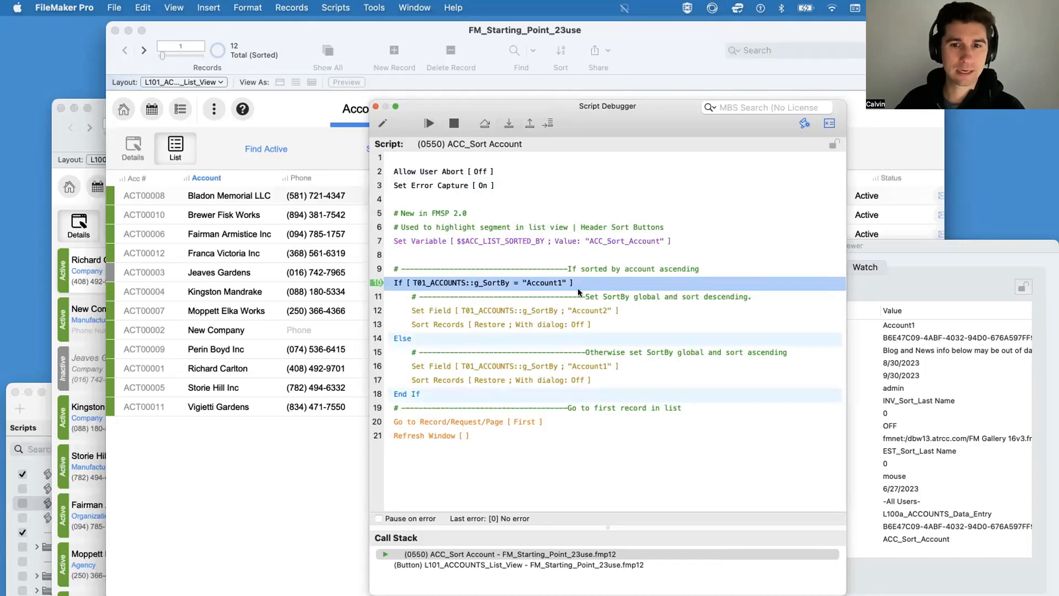
click(885, 329)
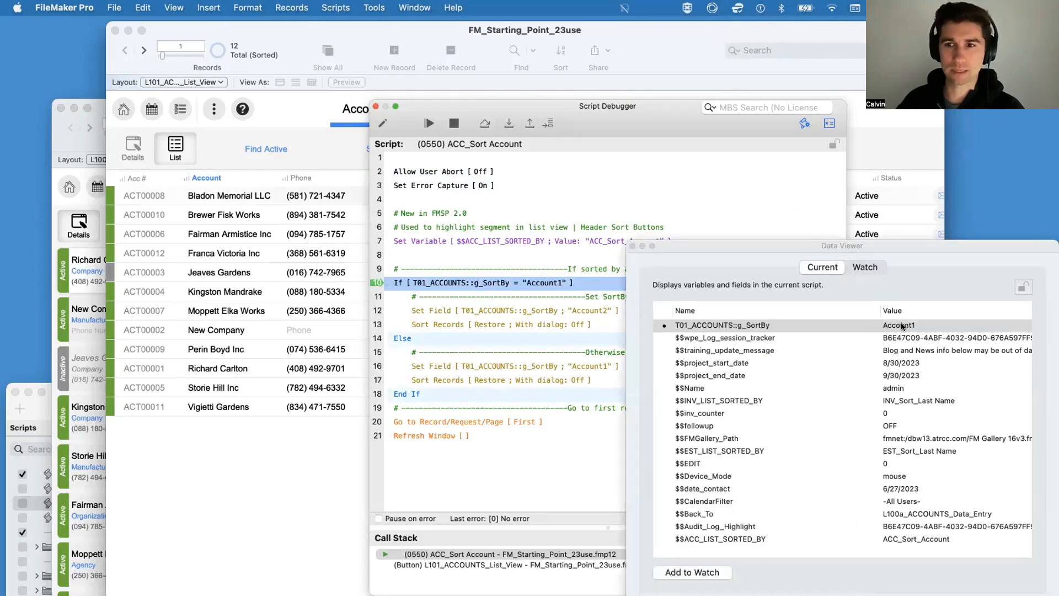
Step: Step through the If branch, setting g_SortBy to Account2 and sorting the accounts list descending
click(634, 132)
click(510, 124)
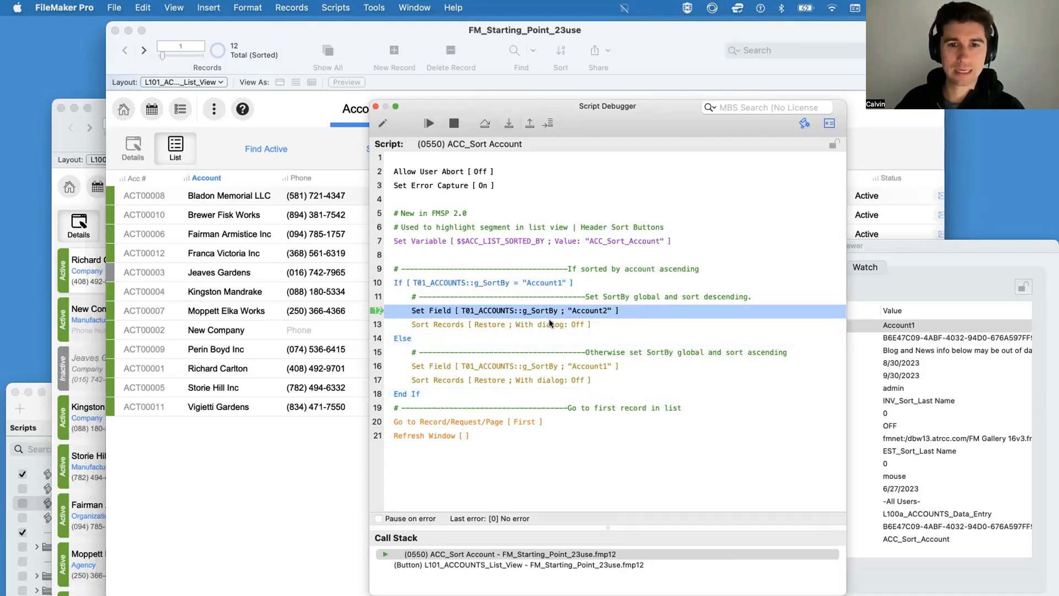
click(508, 123)
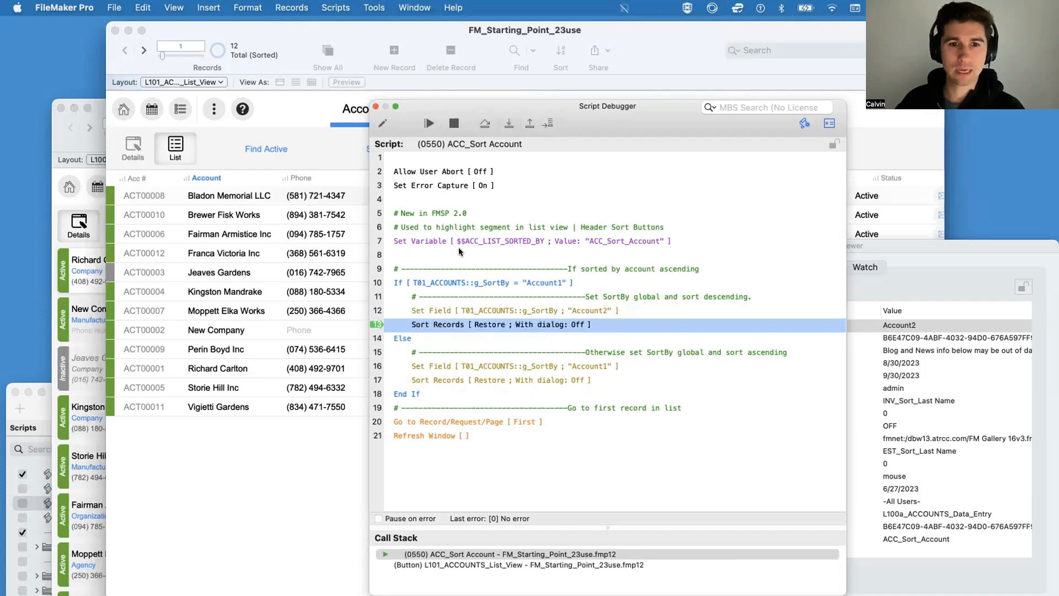
click(508, 123)
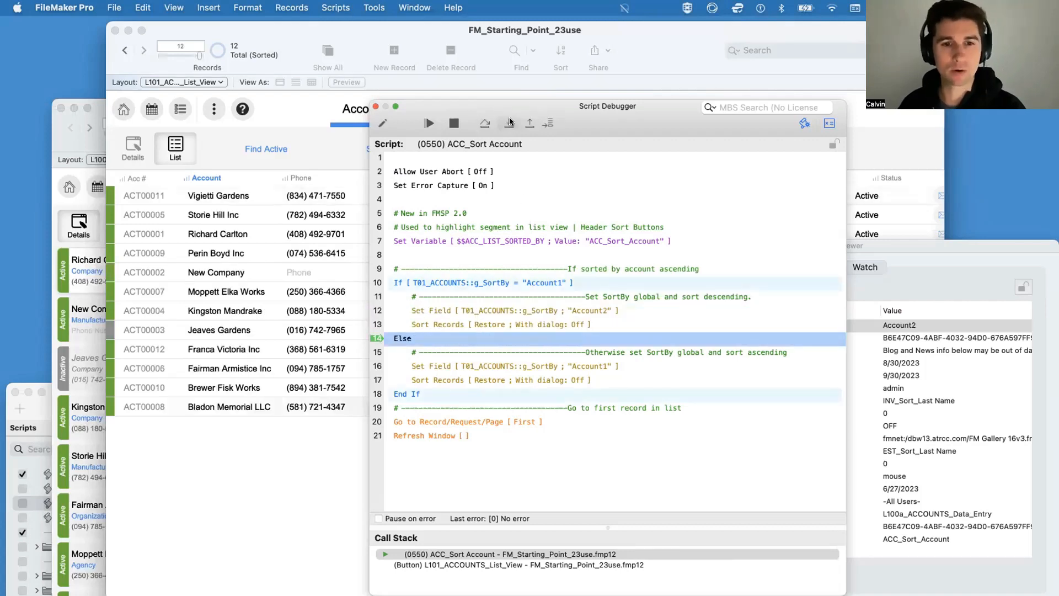
Step: Run the remaining lines of ACC_Sort Account to its end and close the Script Debugger
click(508, 123)
click(508, 123)
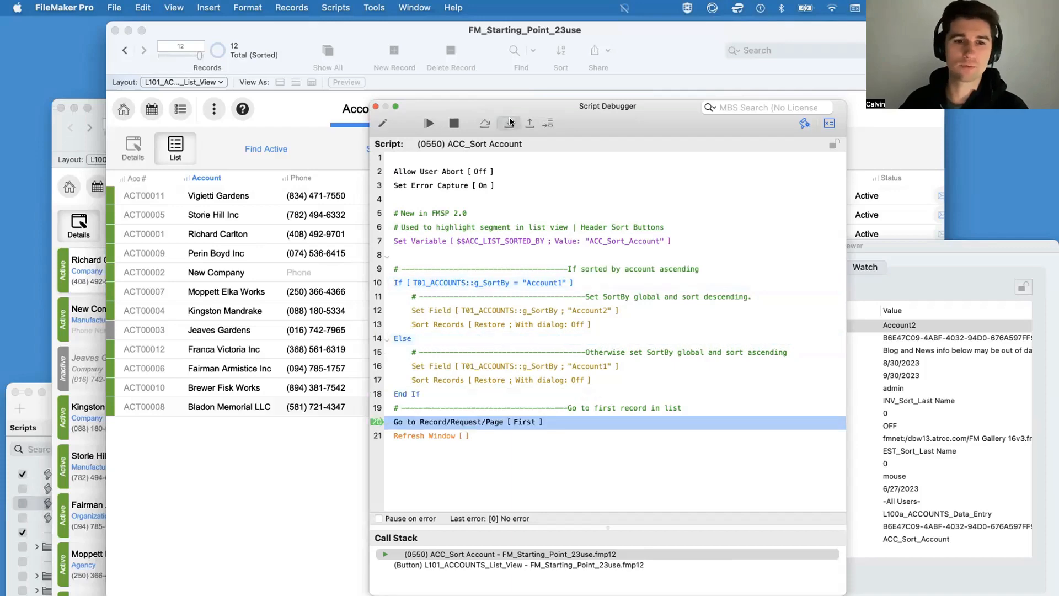
click(508, 123)
click(434, 122)
click(375, 106)
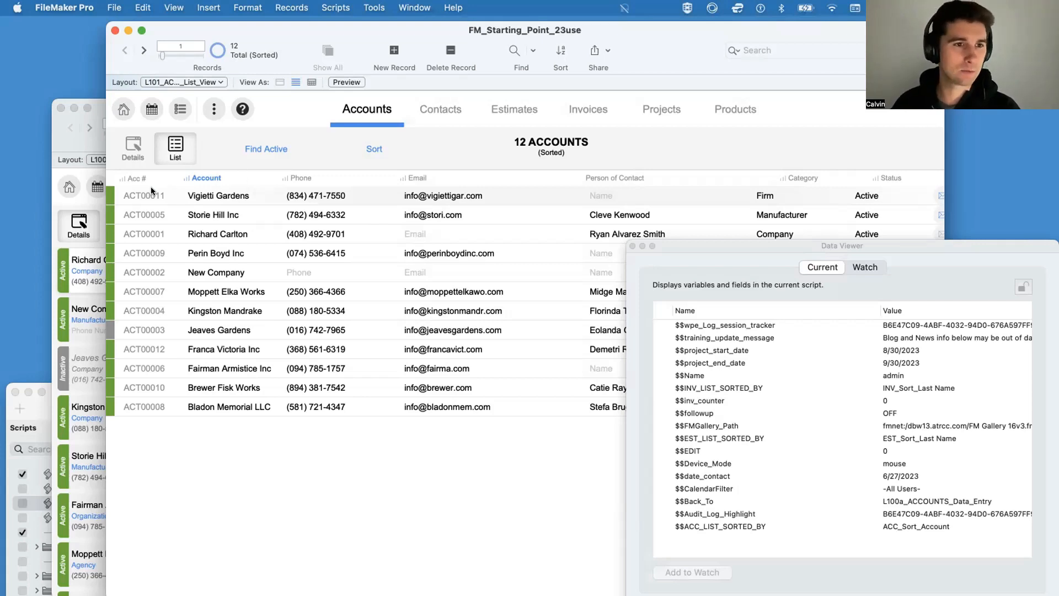
Step: Sort the accounts list by Acc # and toggle that column's sort order several times
click(130, 176)
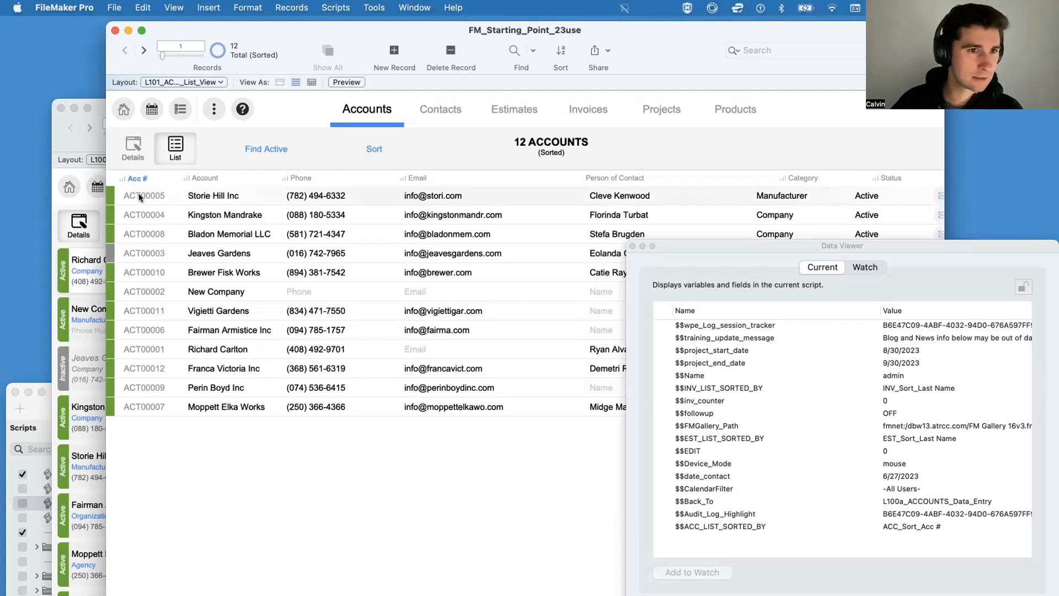
click(139, 177)
click(139, 178)
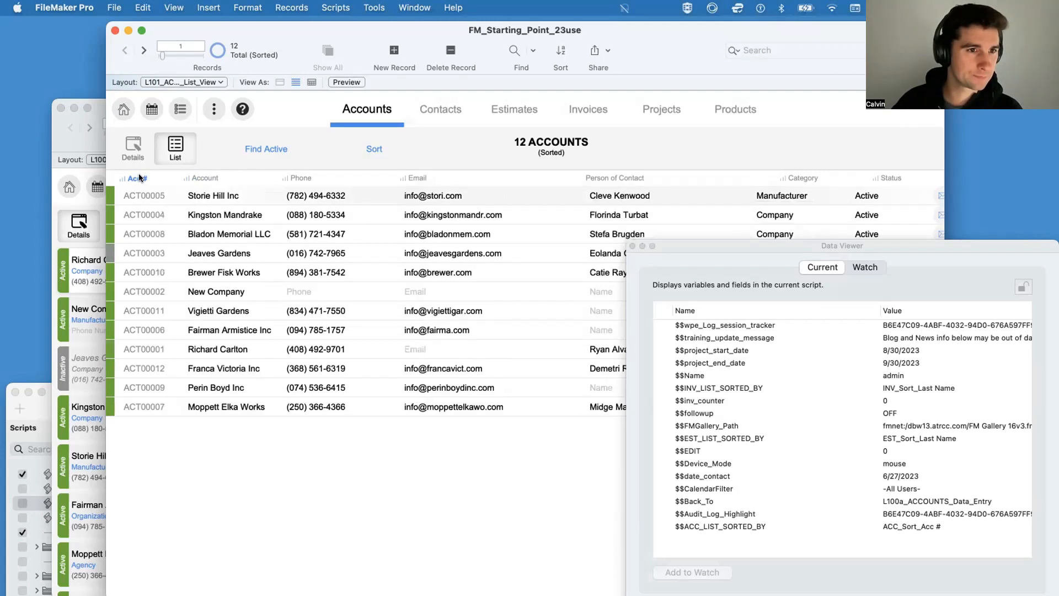
click(139, 178)
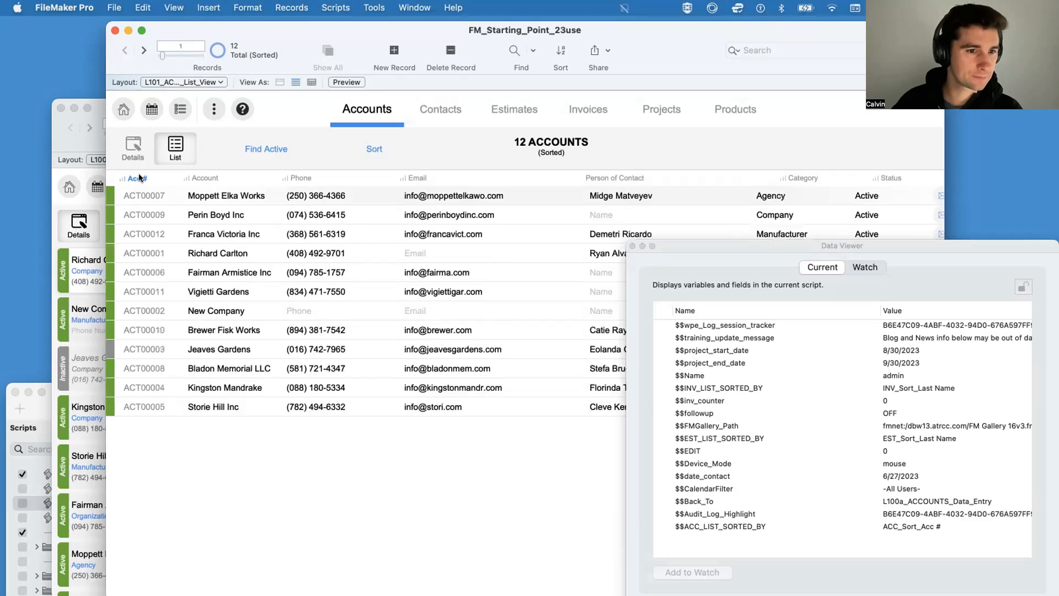
Step: Sort the accounts list by Account, toggle the Phone and Email sorts, and finish by sorting by Category
click(216, 178)
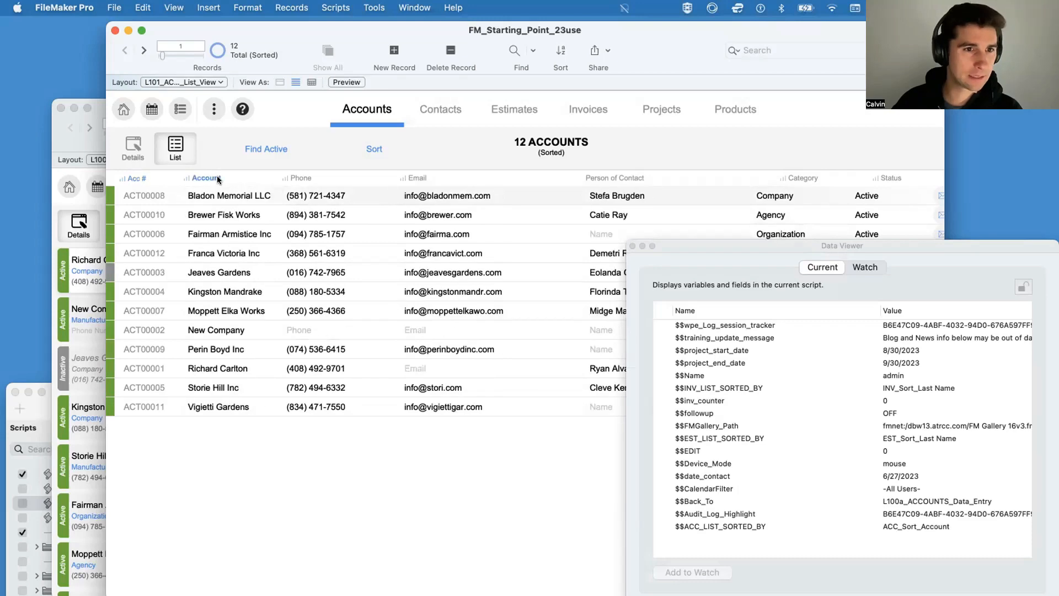
click(304, 177)
click(304, 177)
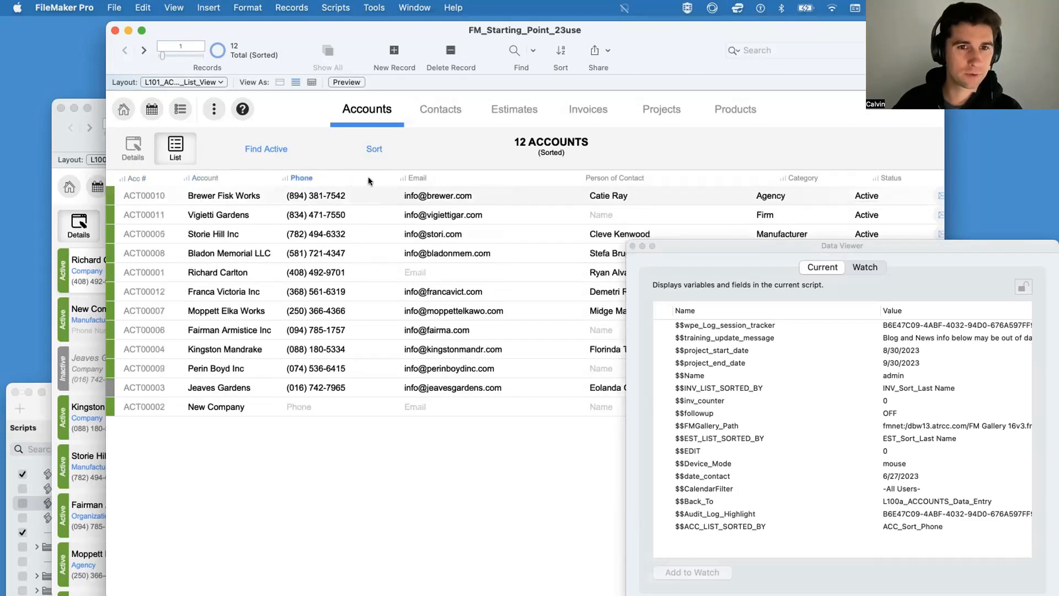
click(422, 173)
click(422, 173)
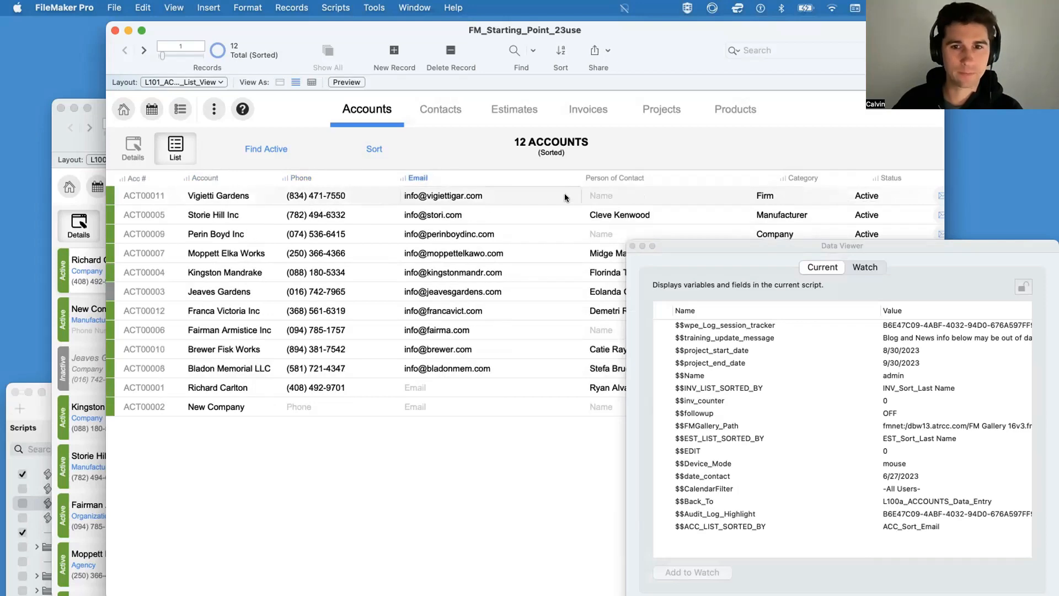
click(788, 178)
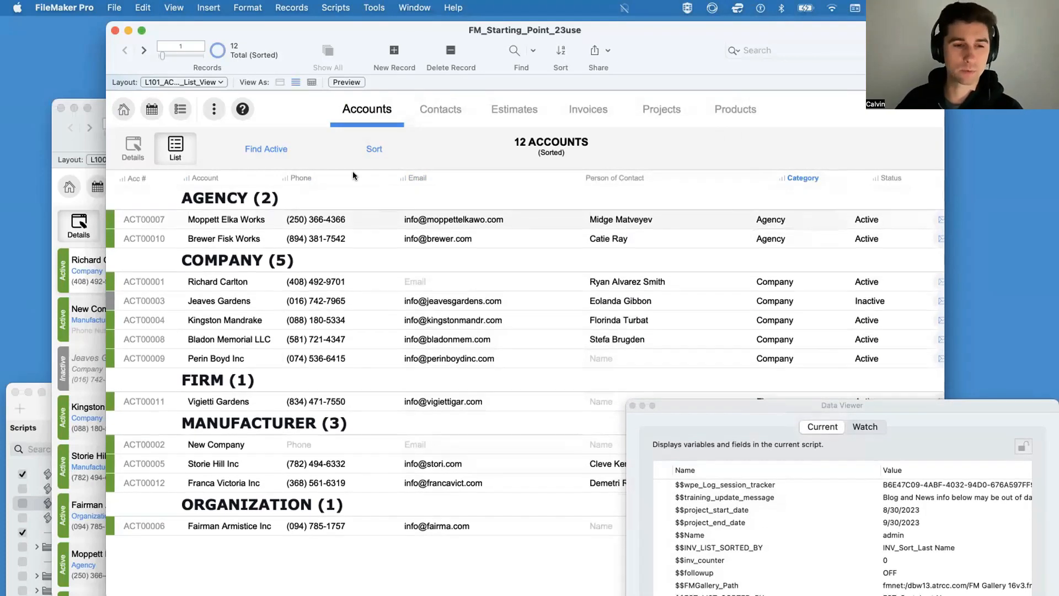
Step: Toggle the accounts list's Category sort order twice and run the custom Sort on the list
click(800, 176)
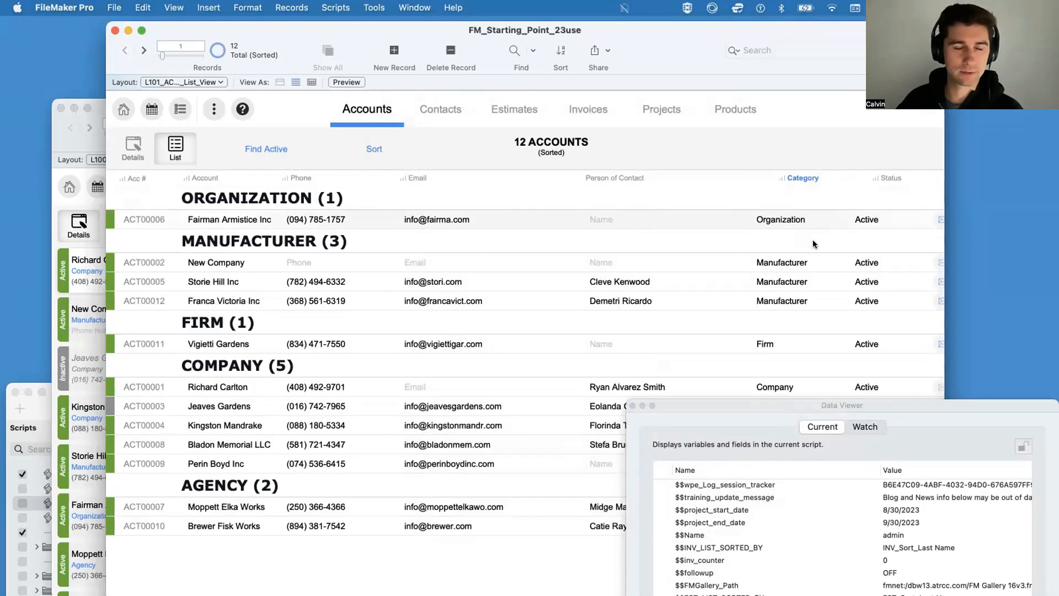
scroll(805, 198, right, 1)
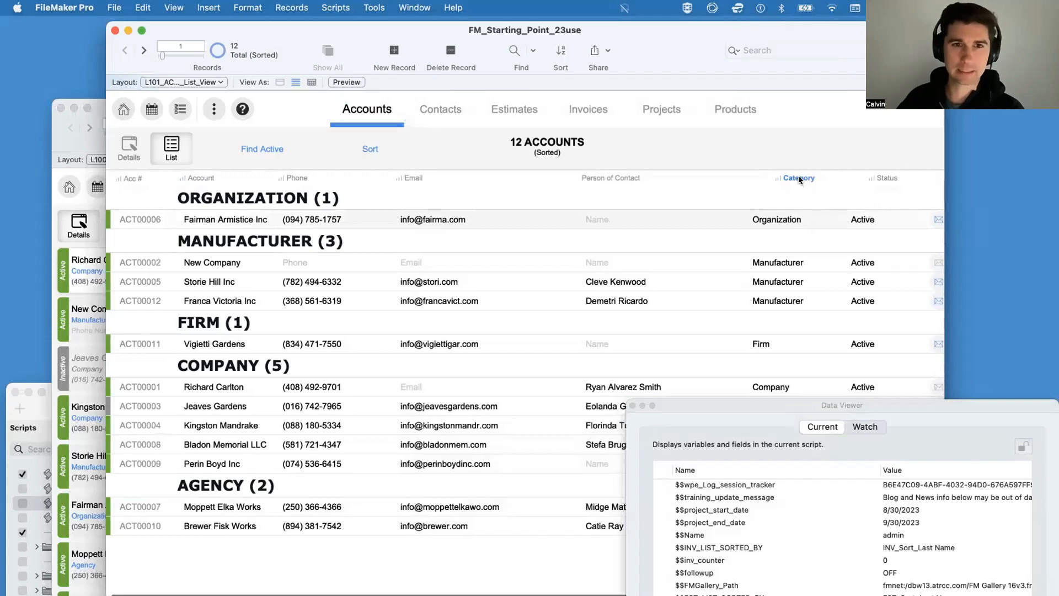
click(799, 176)
click(365, 144)
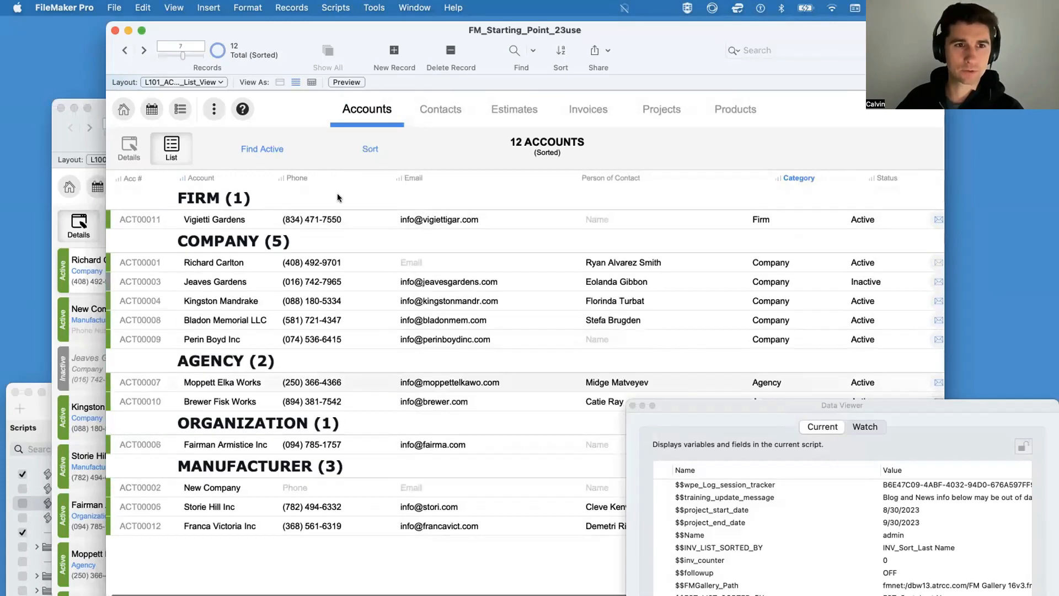
Step: Debug the Account heading sort and open its ACC_Sort Account script for editing from the call stack
drag(782, 402, 766, 199)
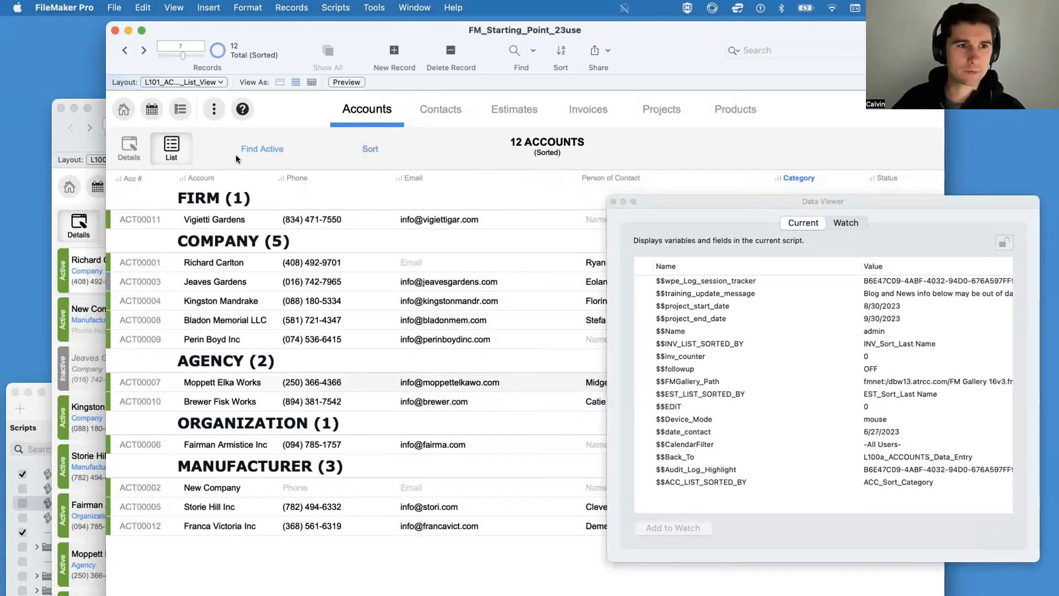
click(375, 9)
click(389, 27)
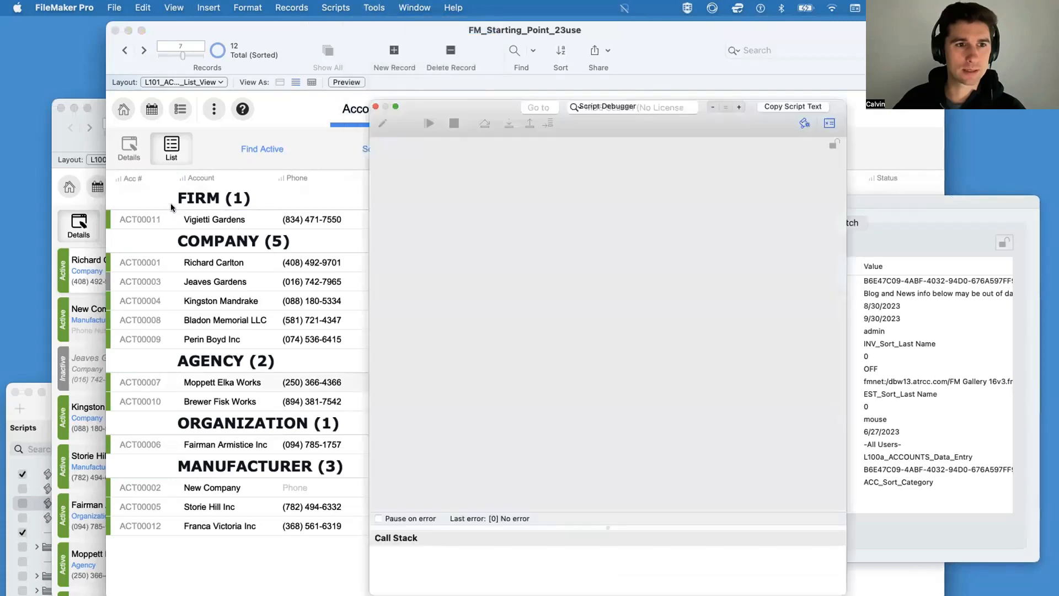
click(508, 124)
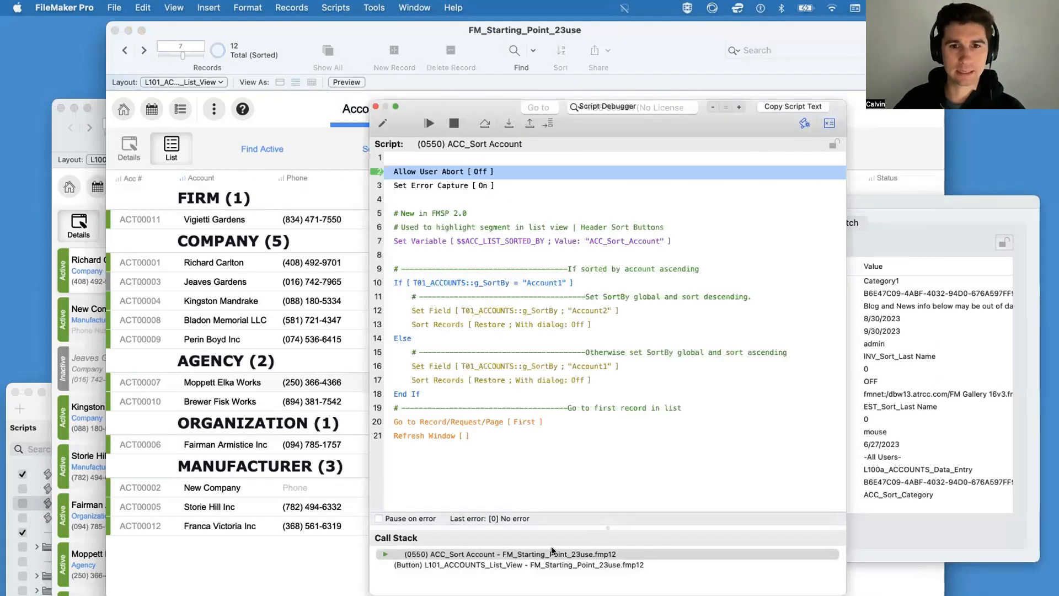
click(552, 554)
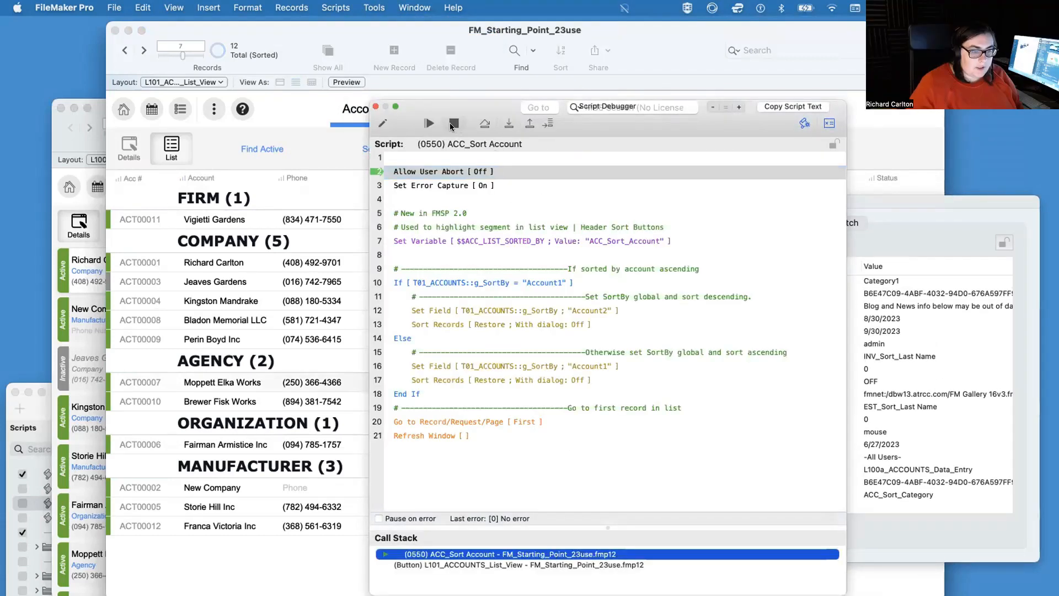
double_click(484, 554)
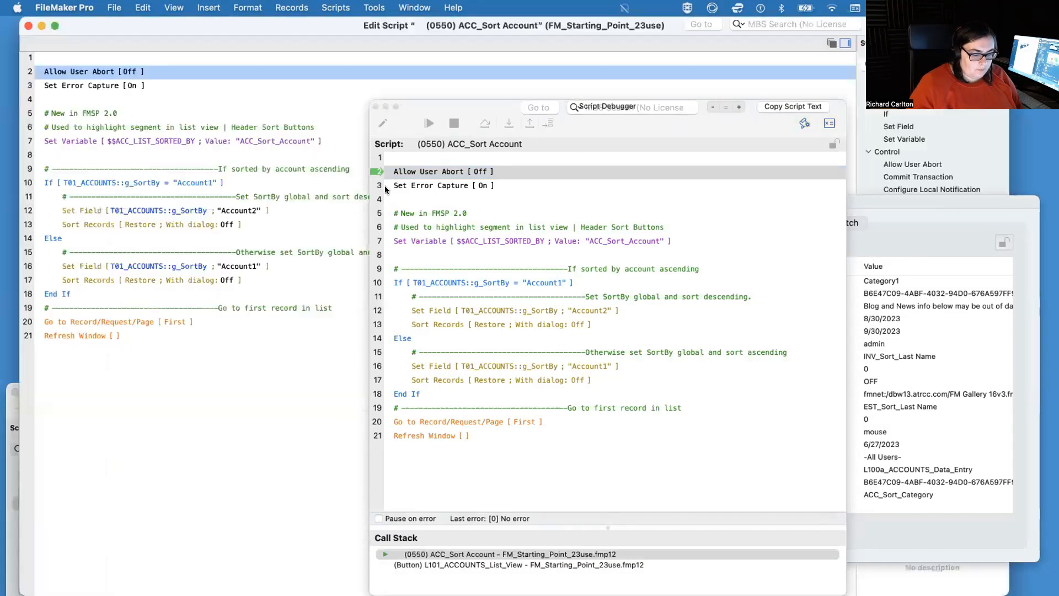
Step: Halt the paused ACC_Sort Account script and close the Script Debugger, the script editor and the Data Viewer
click(454, 124)
click(385, 106)
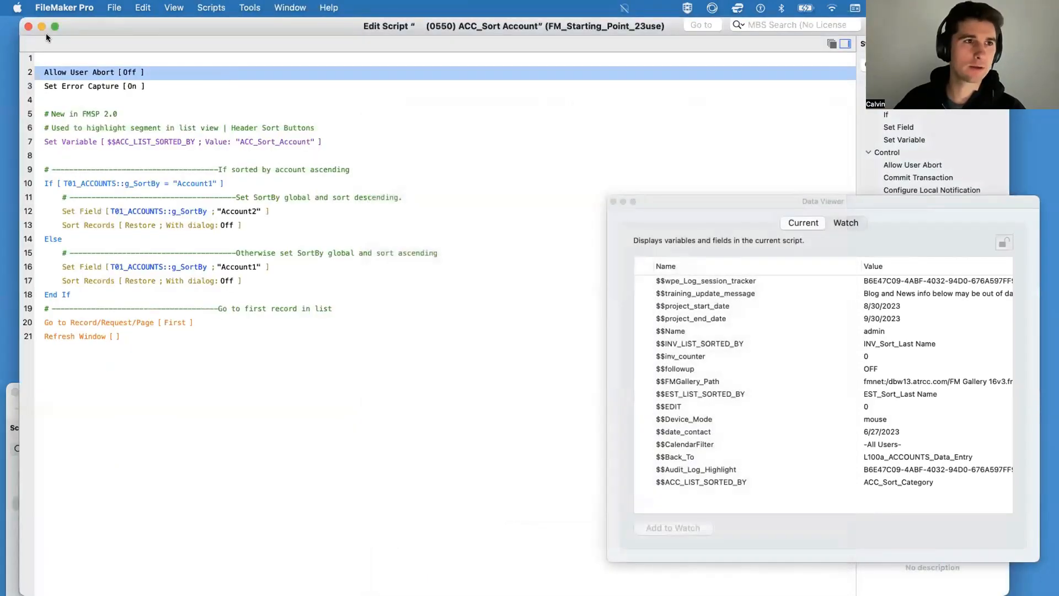
drag(18, 16, 256, 259)
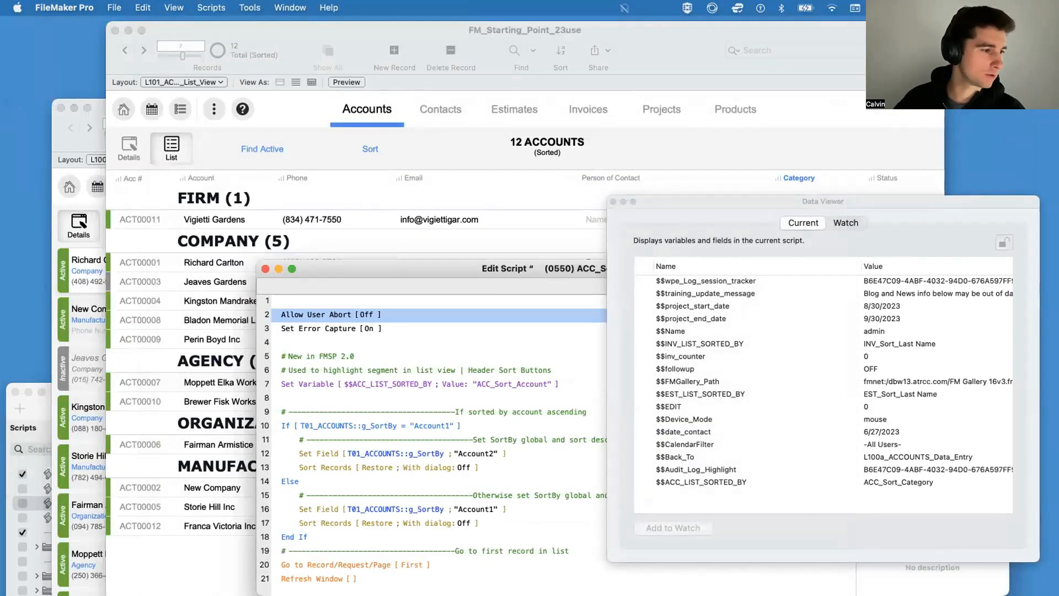
key(super+Tab)
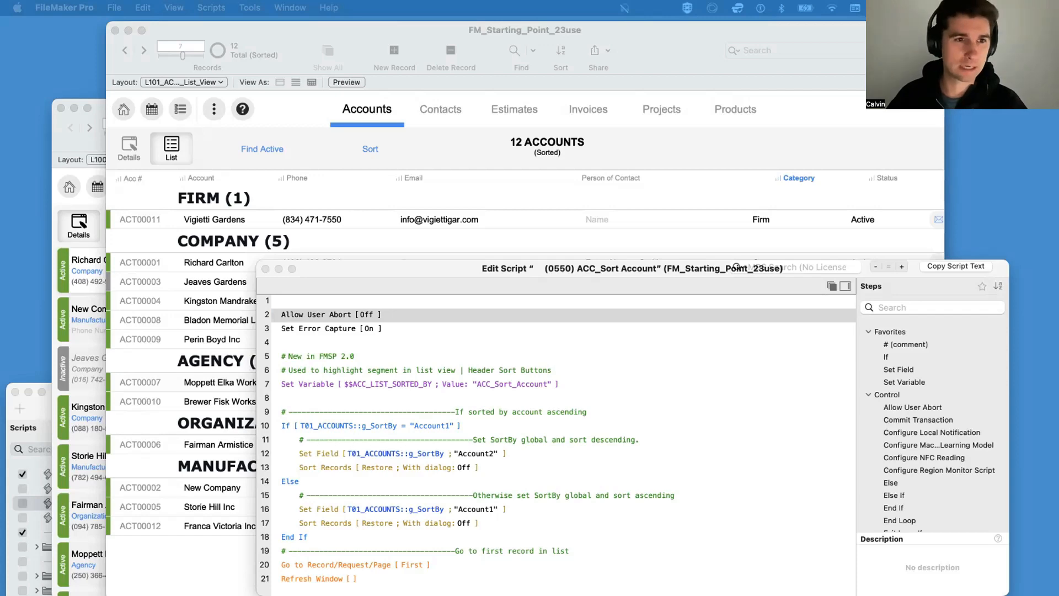
click(265, 268)
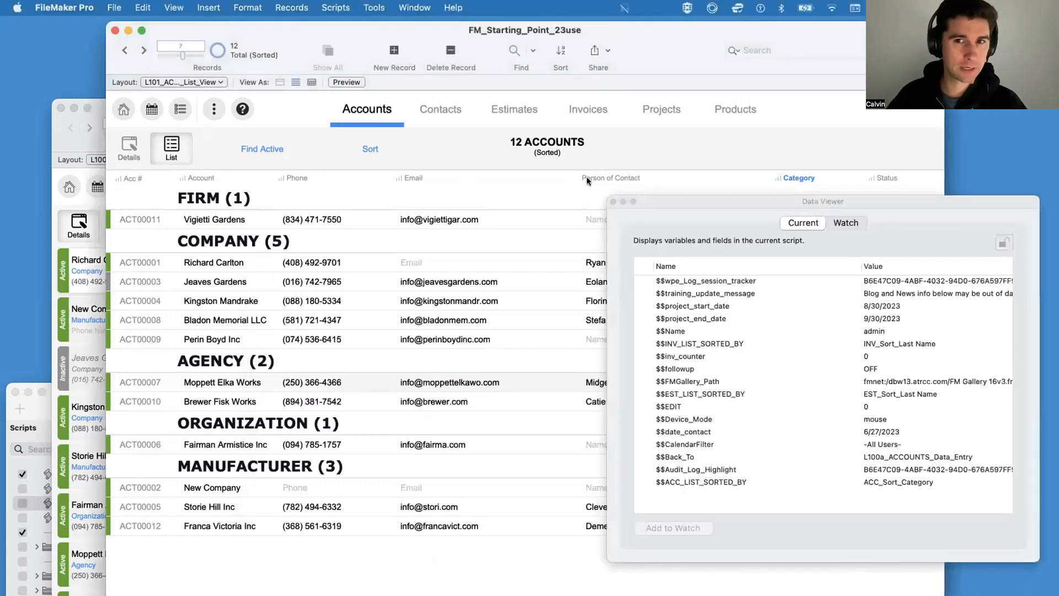
click(613, 202)
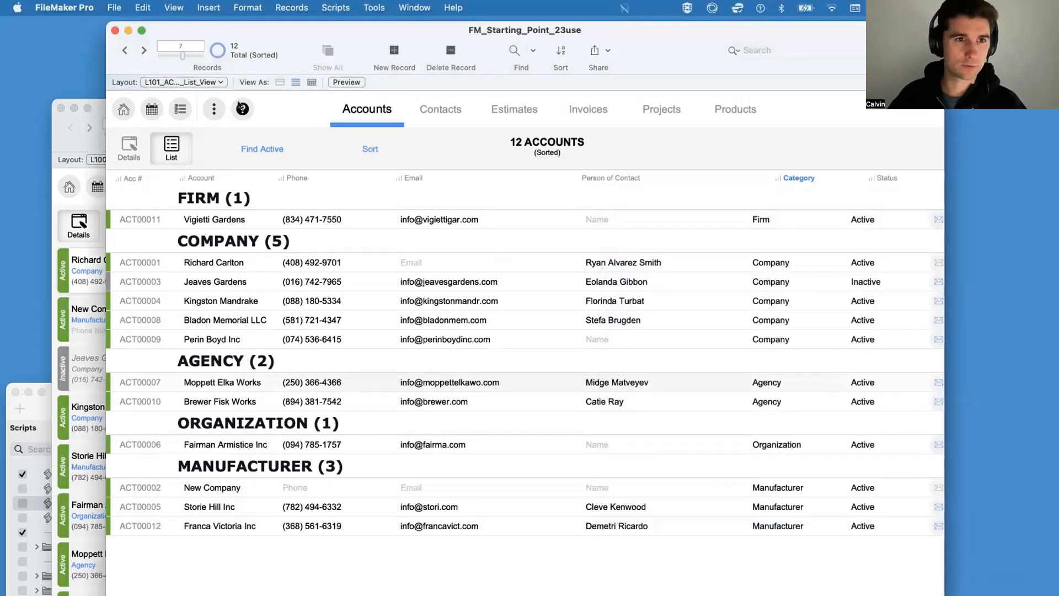
Step: Create a new script named New Print Script in the Script Workspace
key(super+shift+s)
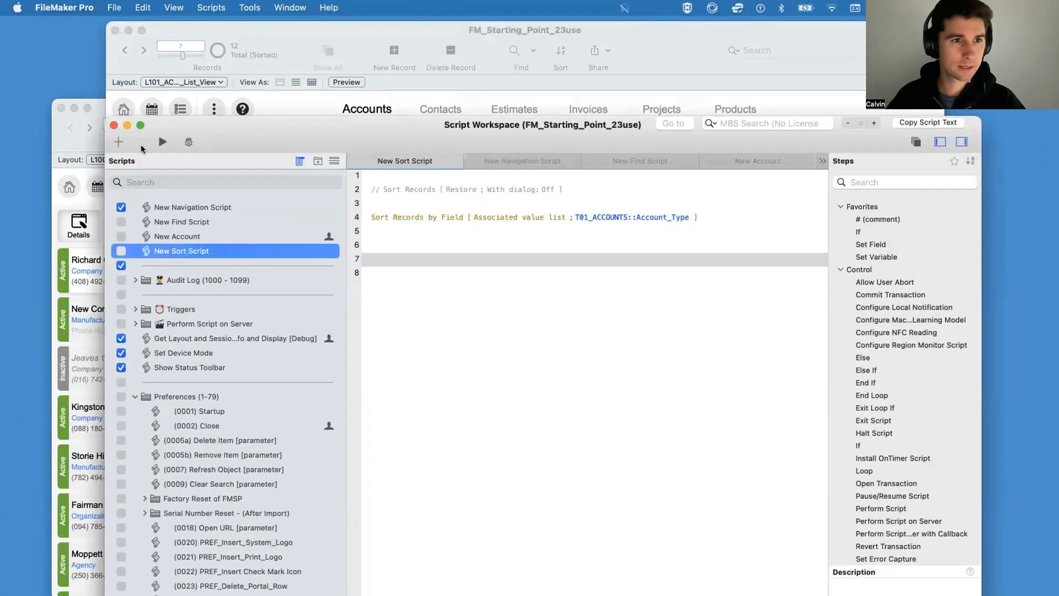
click(118, 142)
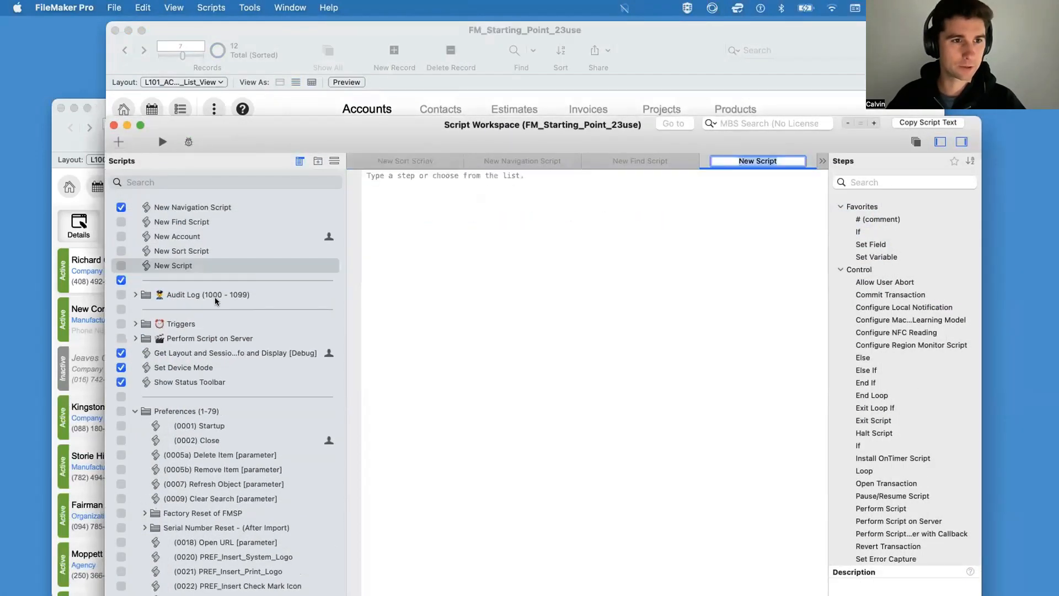
text(New P)
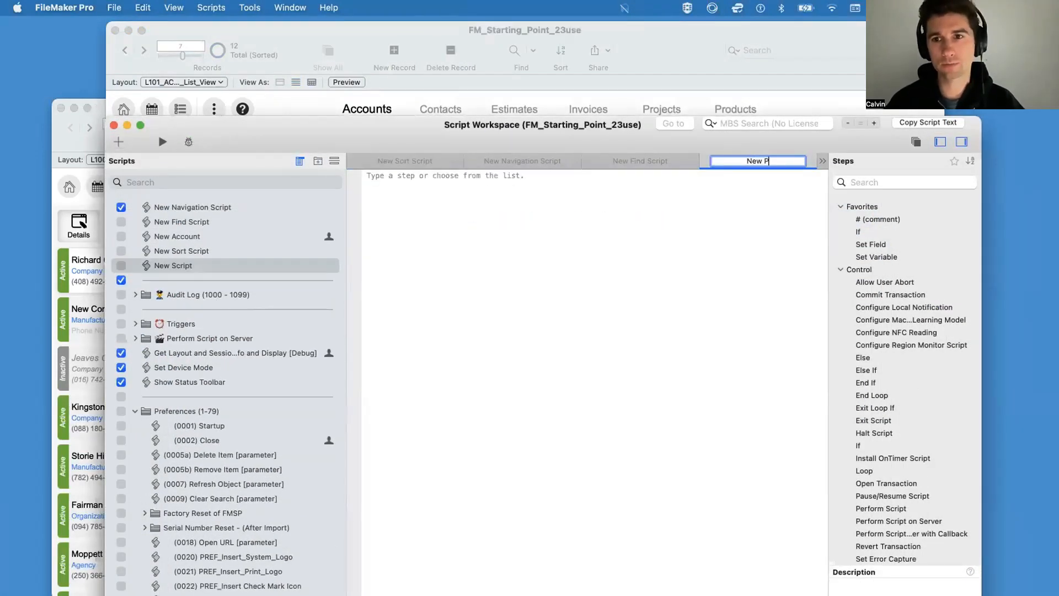
text(rint Script)
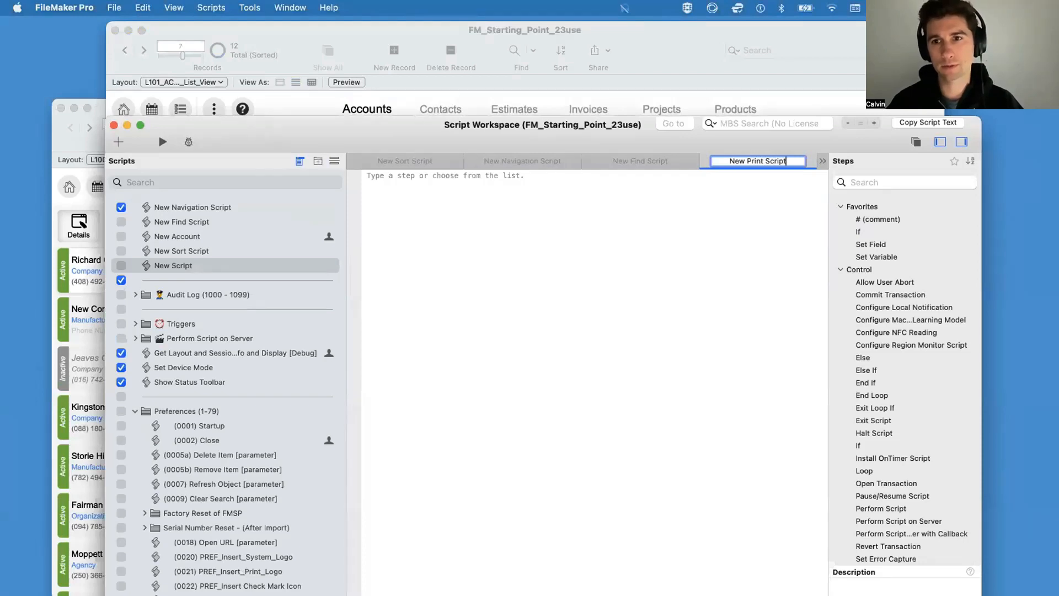
key(Return)
Step: Add a Print Setup step followed by a Print step to New Print Script and save the script
text(print)
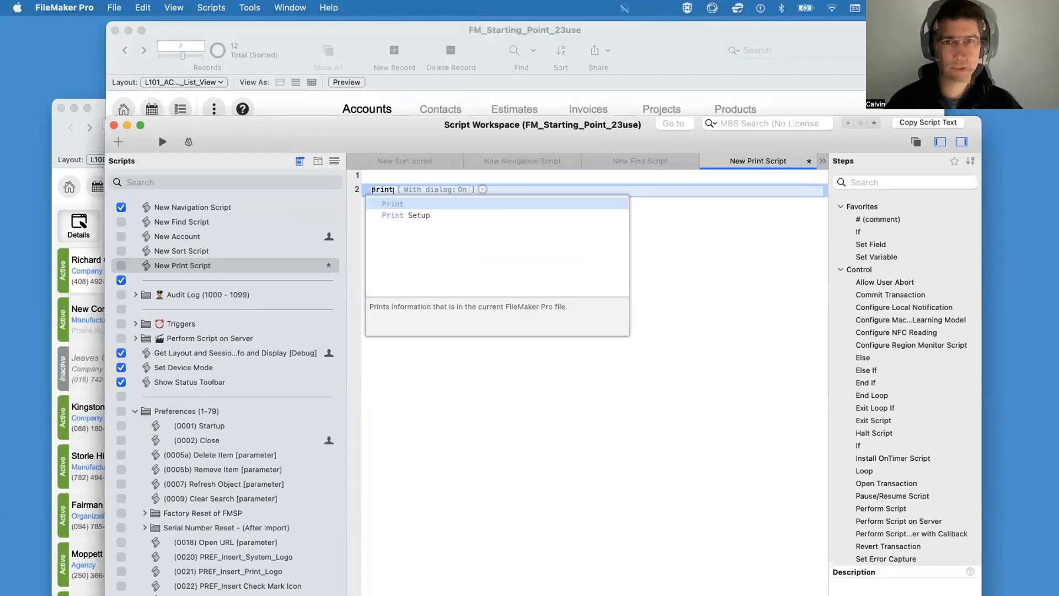
key(Return)
click(393, 178)
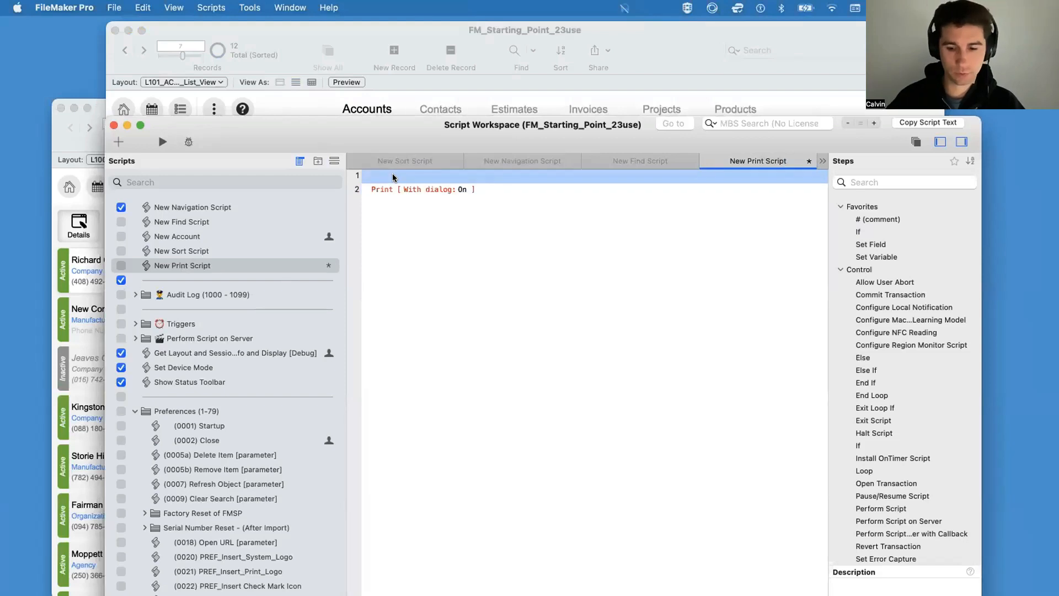
key(Return)
key(Return)
text(print s)
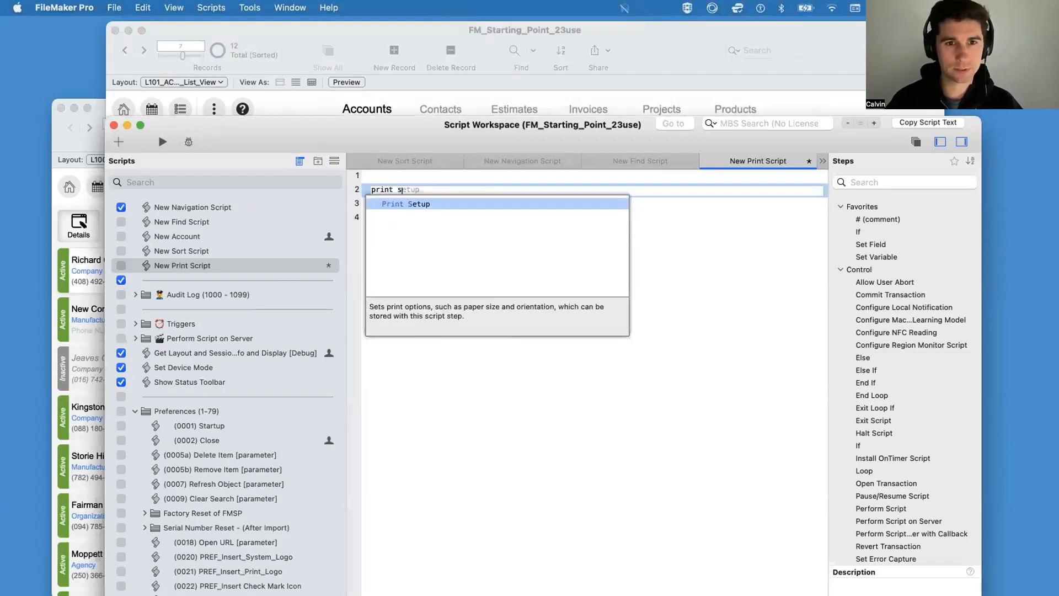
key(Return)
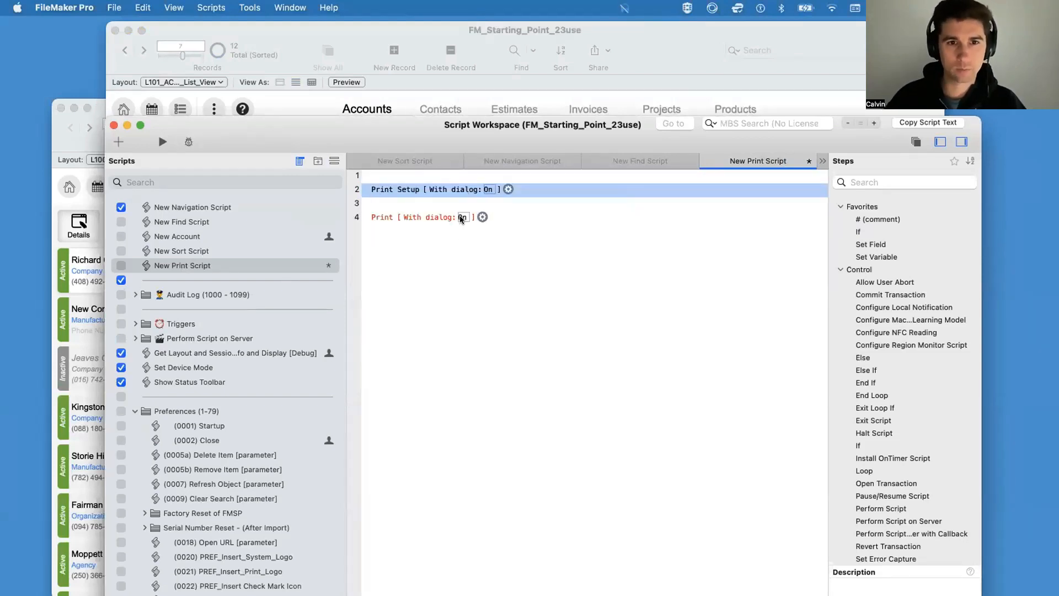
click(406, 218)
key(Return)
key(Return)
key(super+s)
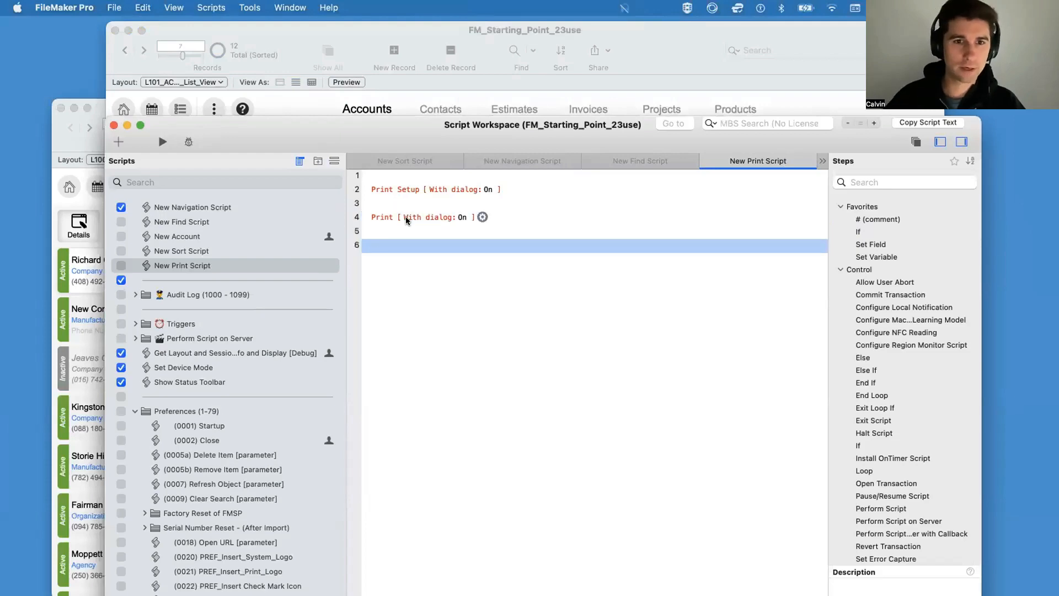
Step: Duplicate the Sort button in the accounts list layout's header, place the copy beside it and label it Print
click(310, 90)
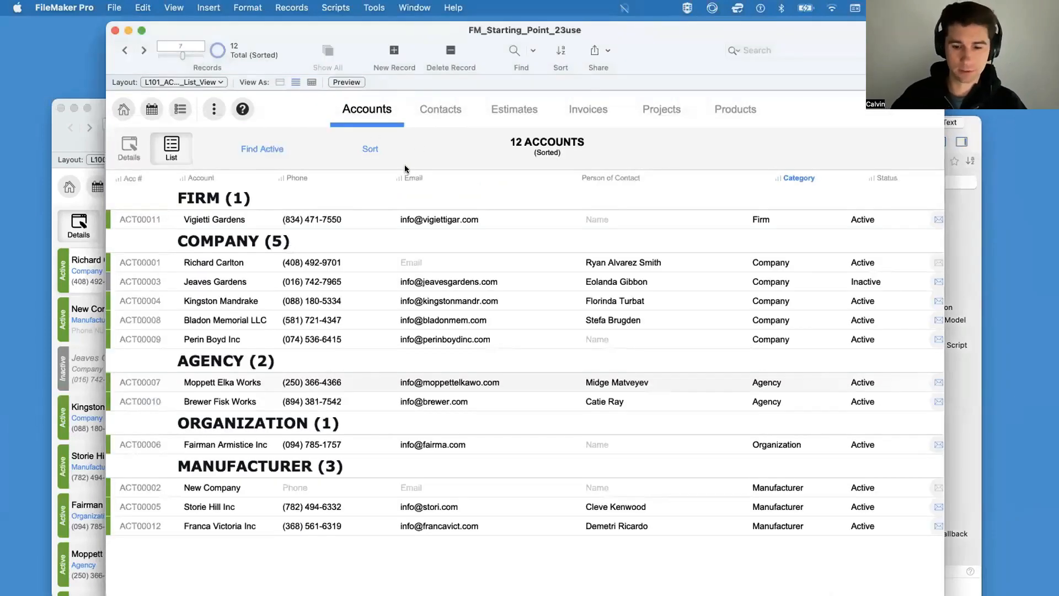
key(super+l)
click(510, 149)
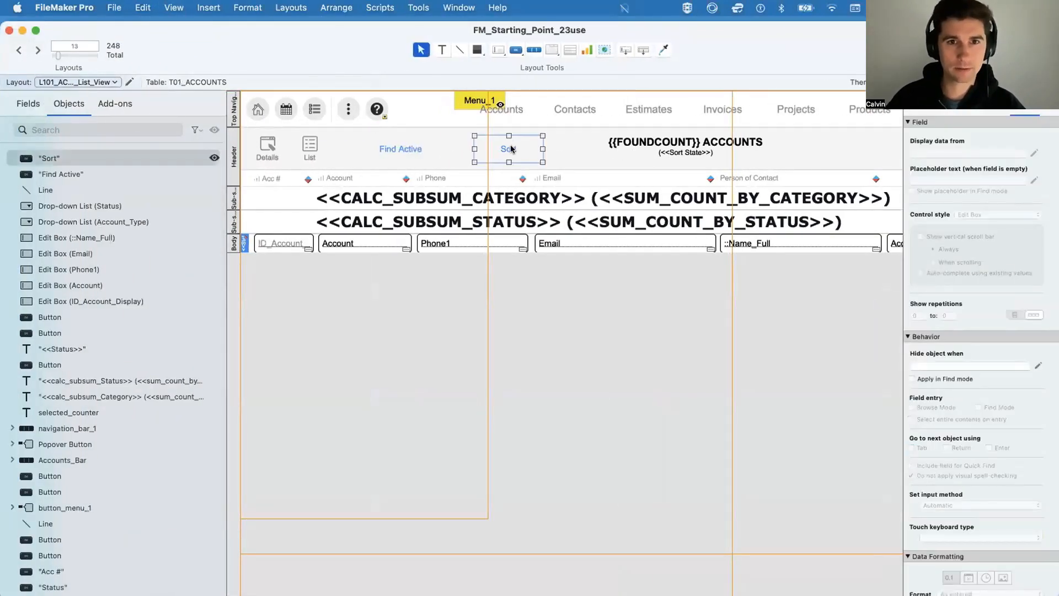
drag(510, 149, 551, 145)
double_click(551, 146)
text(Print)
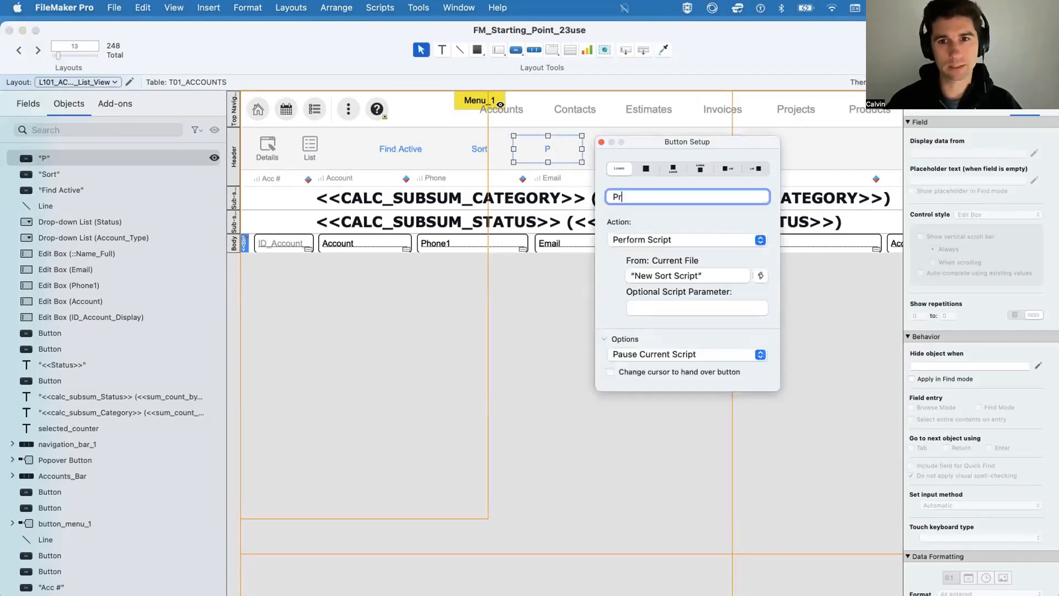
Step: Assign New Print Script to the Print button and return the accounts list to Browse mode
click(759, 276)
key(Down)
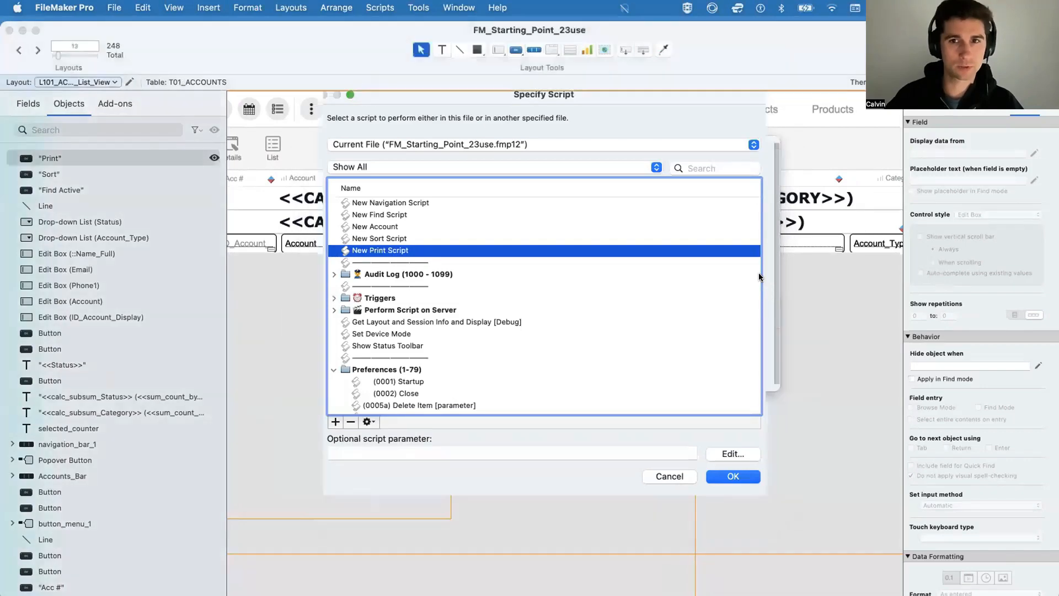
key(Return)
key(super+b)
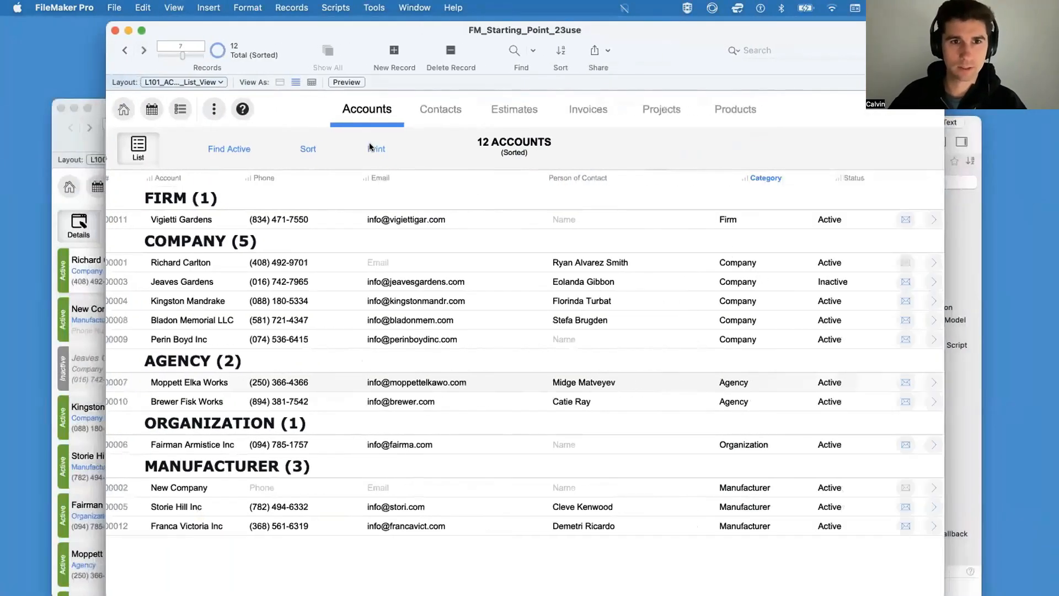
Step: Run the Print button, accept the page setup and open the current record's printout as a PDF in Preview
click(372, 148)
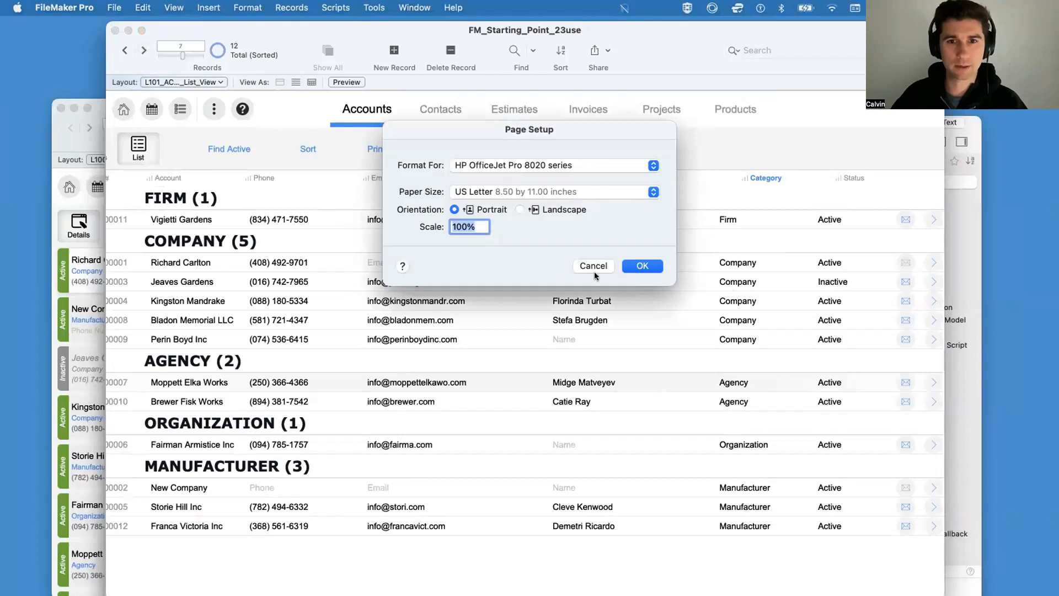
click(634, 267)
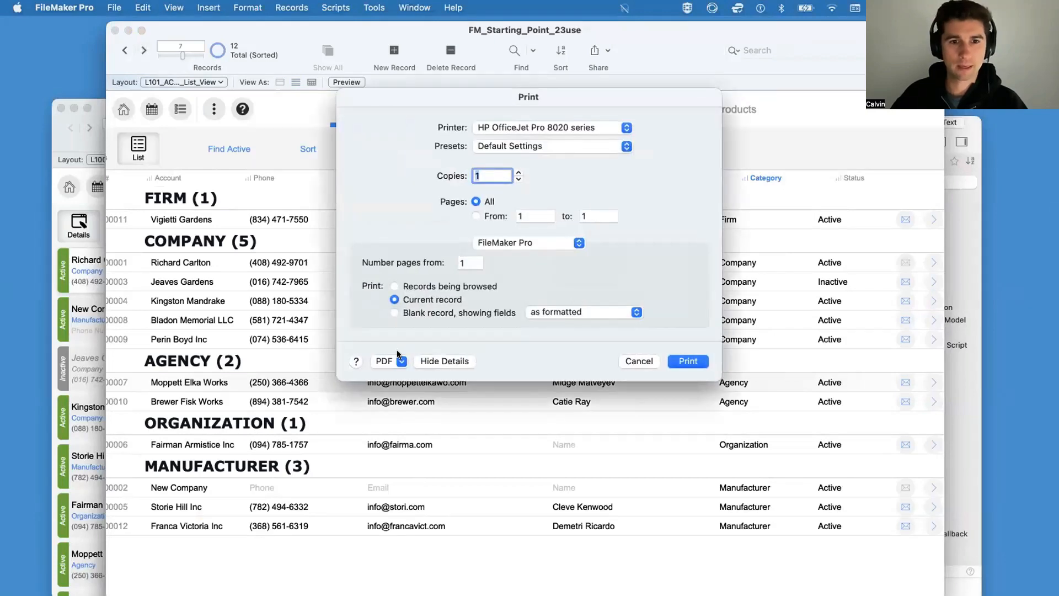
click(395, 363)
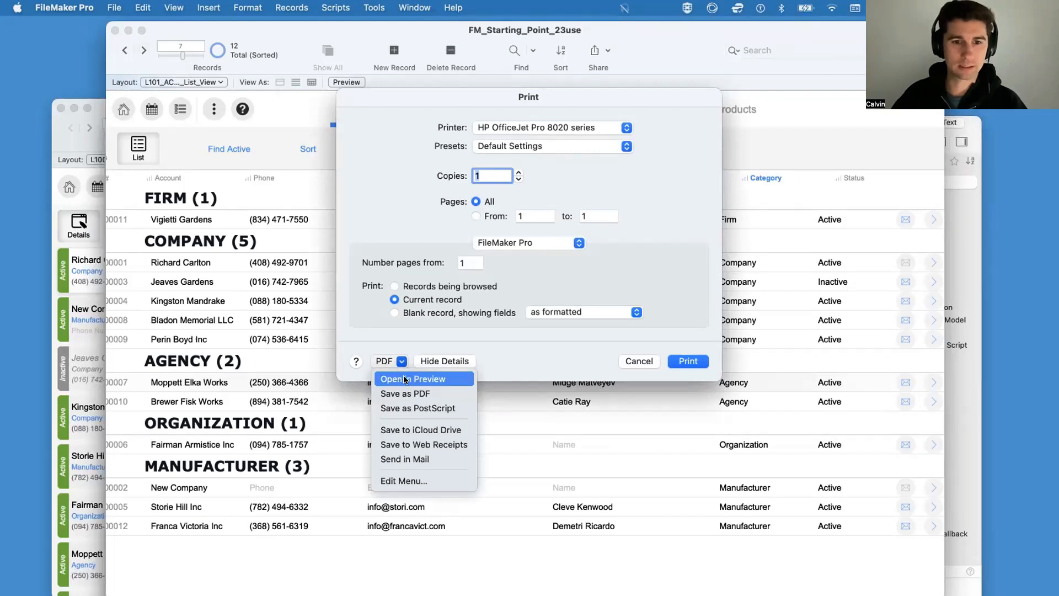
click(405, 379)
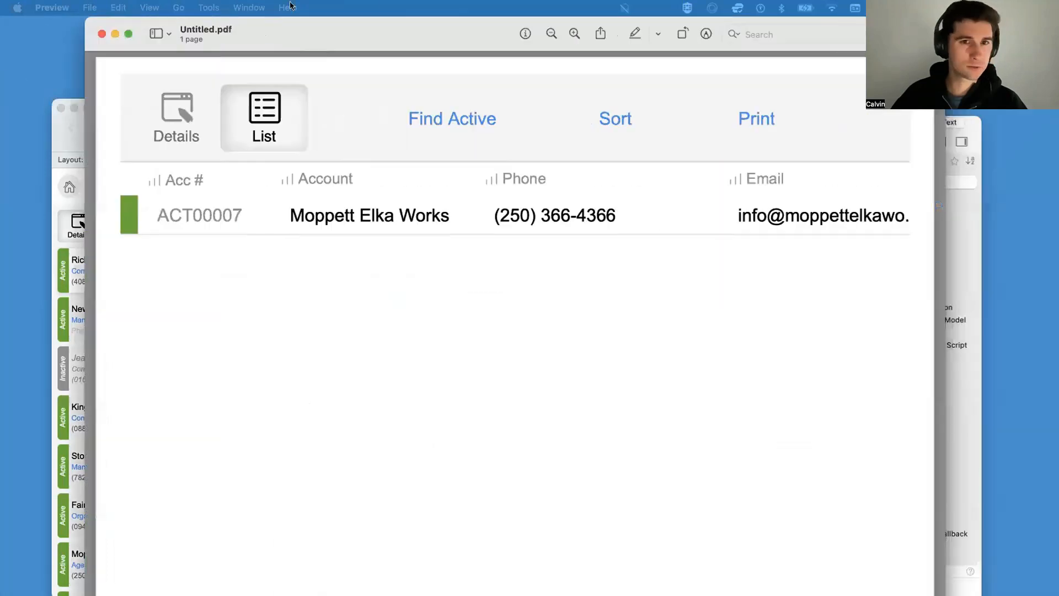
Step: Arrange the PDF preview and Script Workspace windows and select the Print Setup step in New Print Script
drag(925, 495, 524, 483)
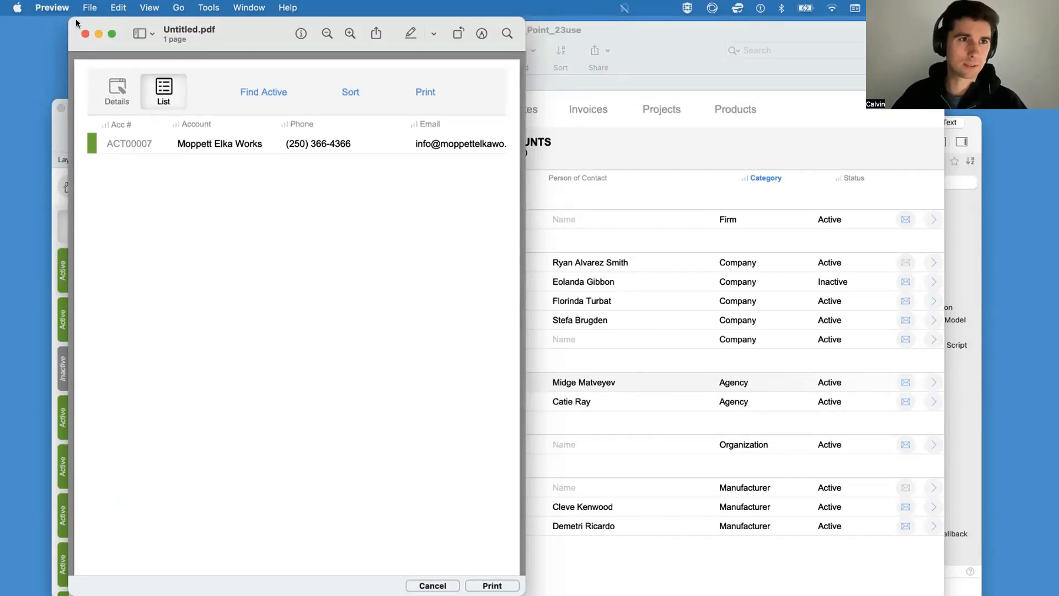
drag(76, 22, 122, 143)
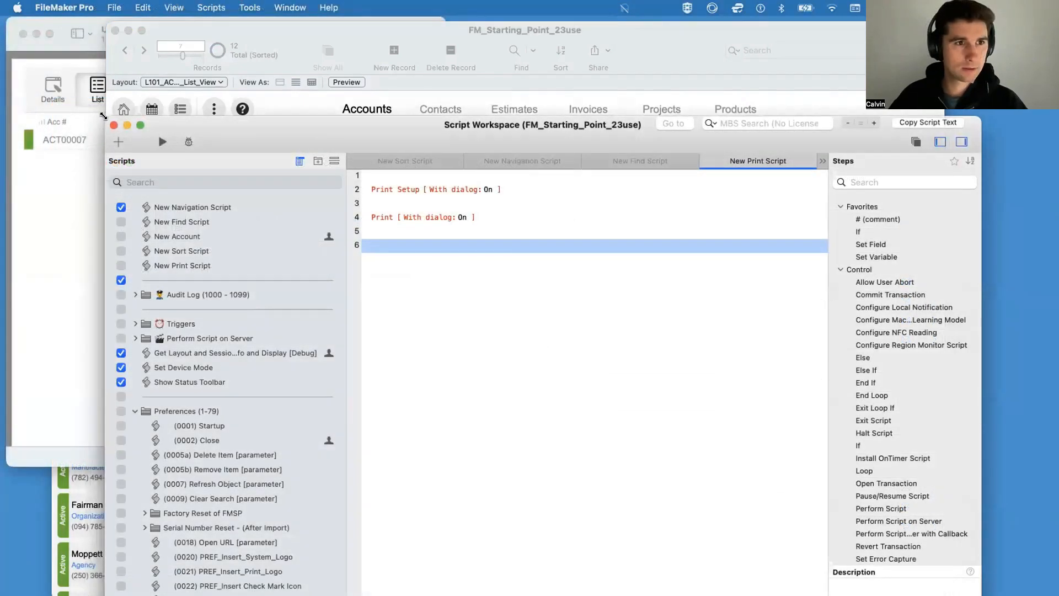
drag(104, 116, 275, 92)
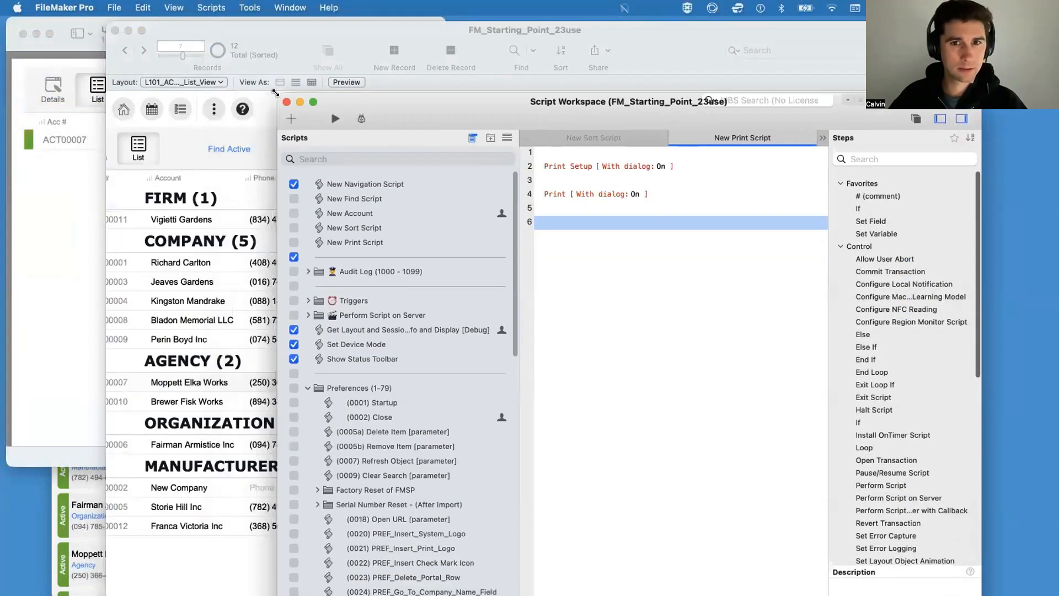
click(636, 166)
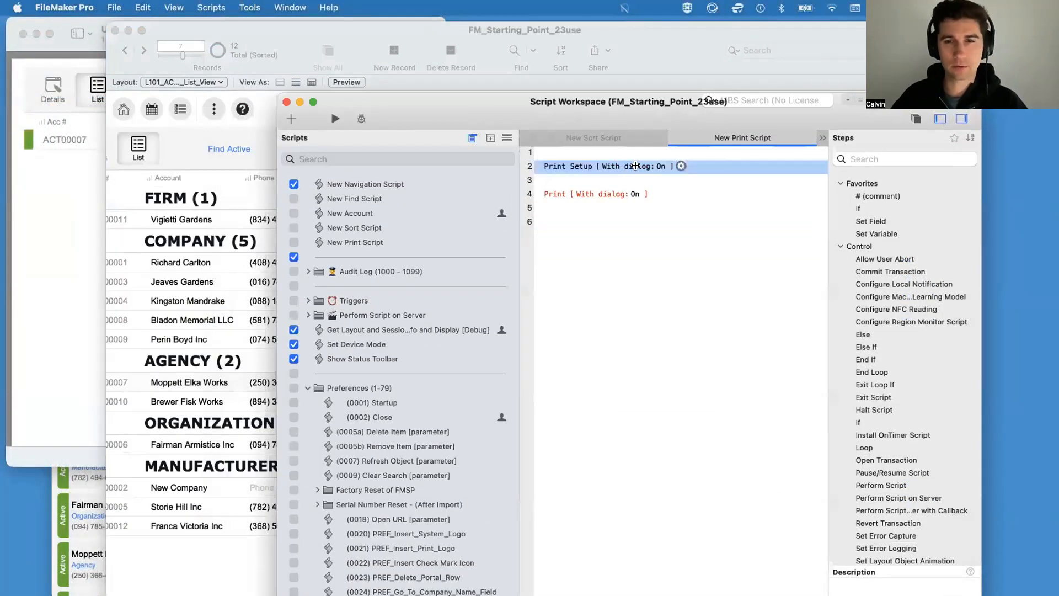
Step: Delete the Print Setup step from New Print Script and save the script
double_click(635, 166)
click(590, 267)
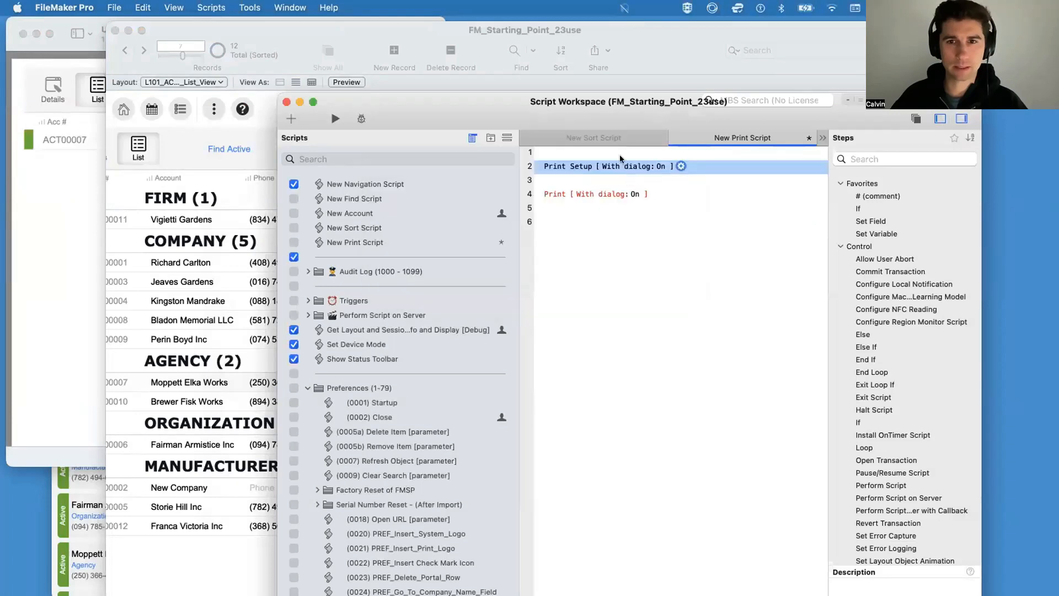
key(BackSpace)
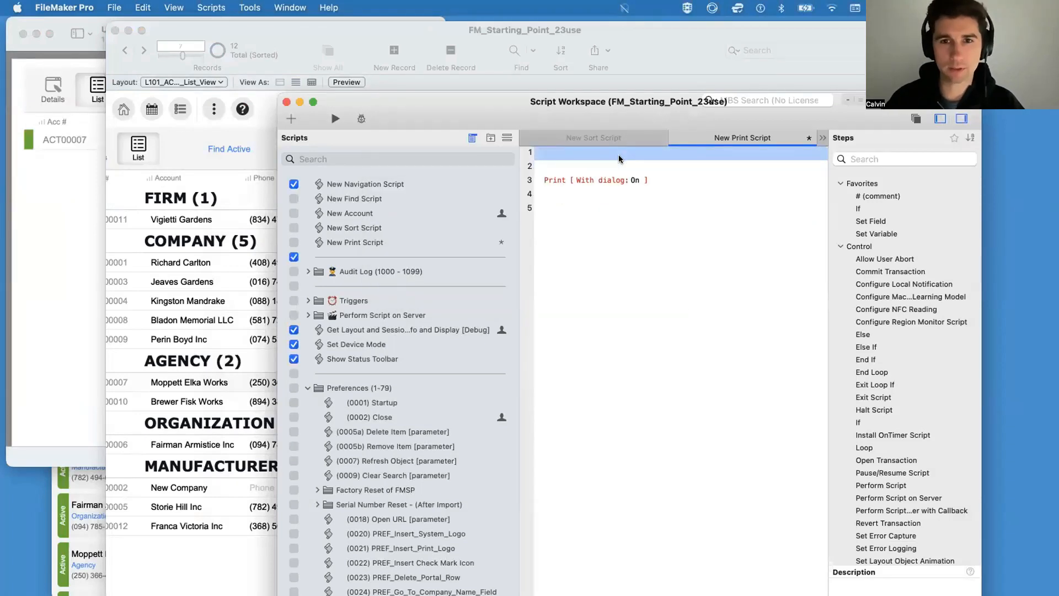
key(super+s)
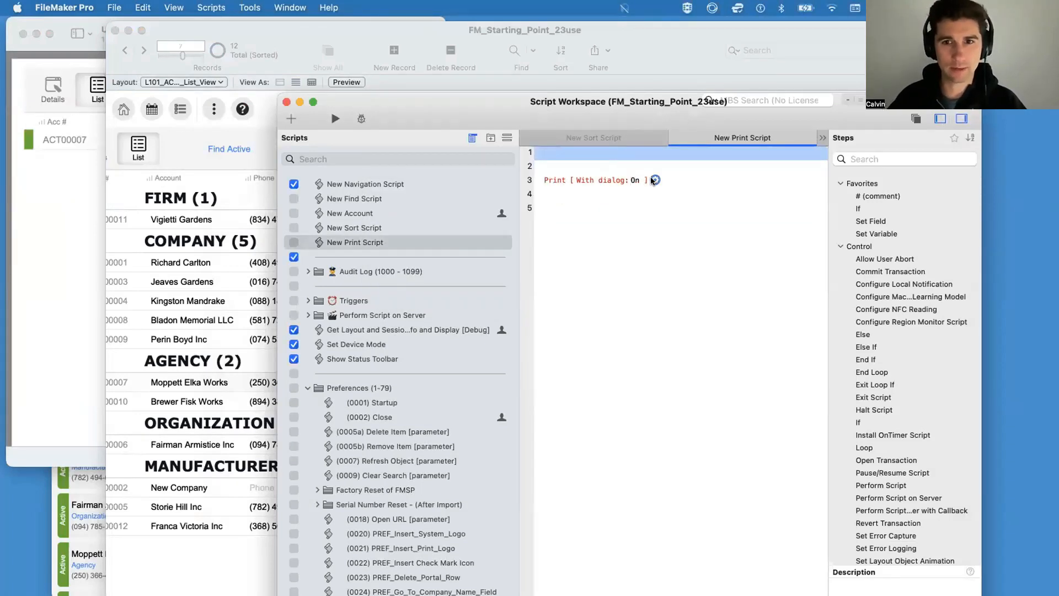
Step: Specify print options for the Print step so it prints the records being browsed, and save New Print Script
click(655, 180)
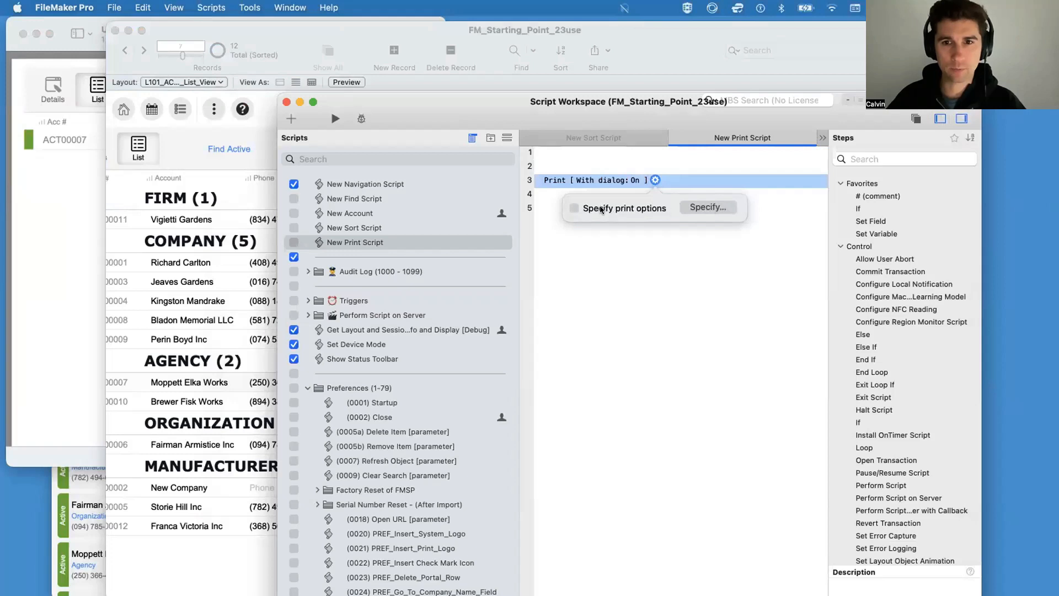
click(698, 207)
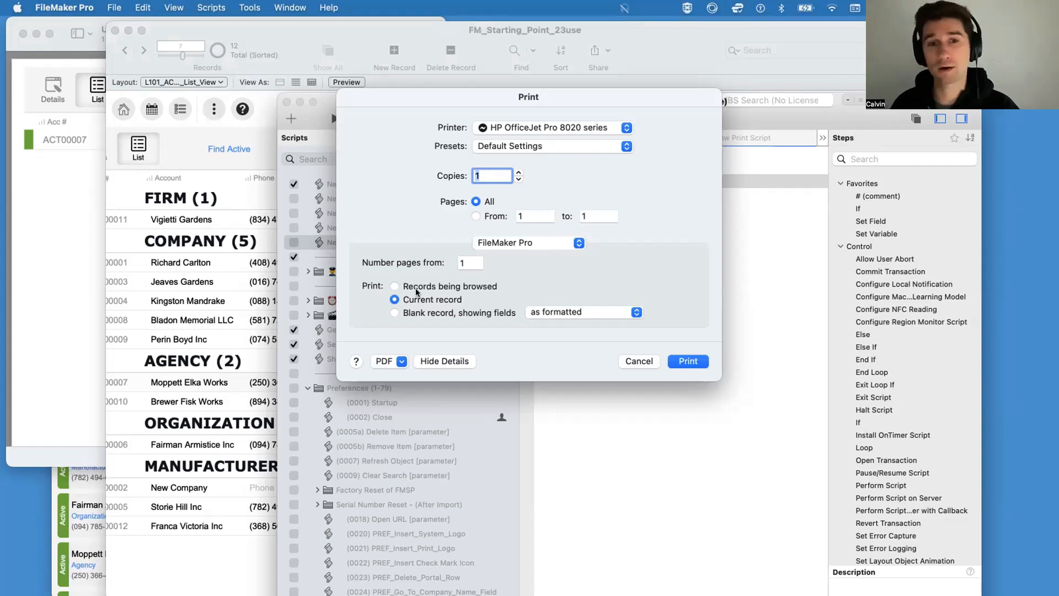
click(465, 287)
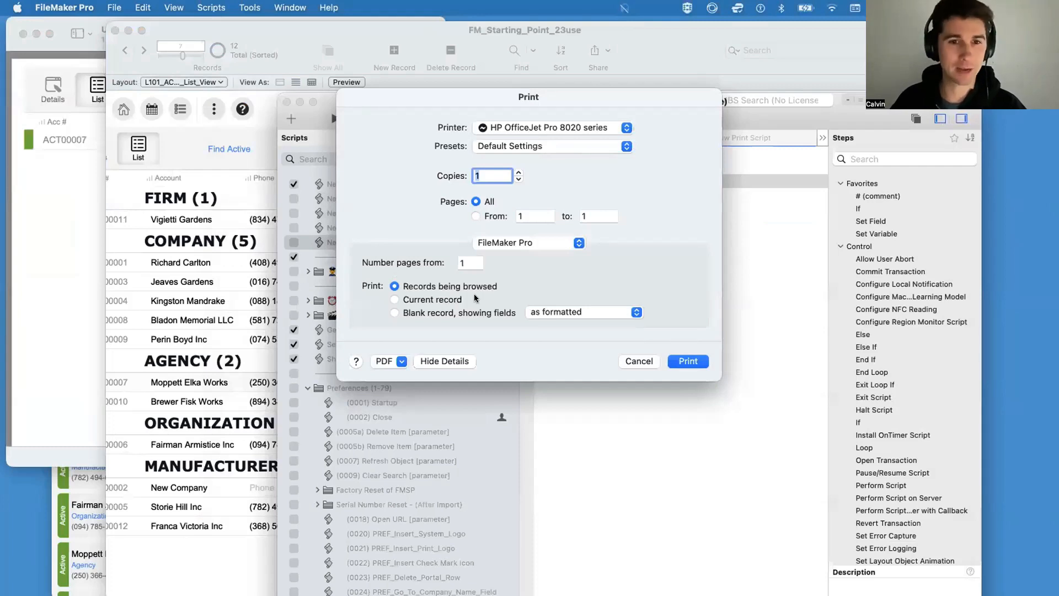
click(684, 361)
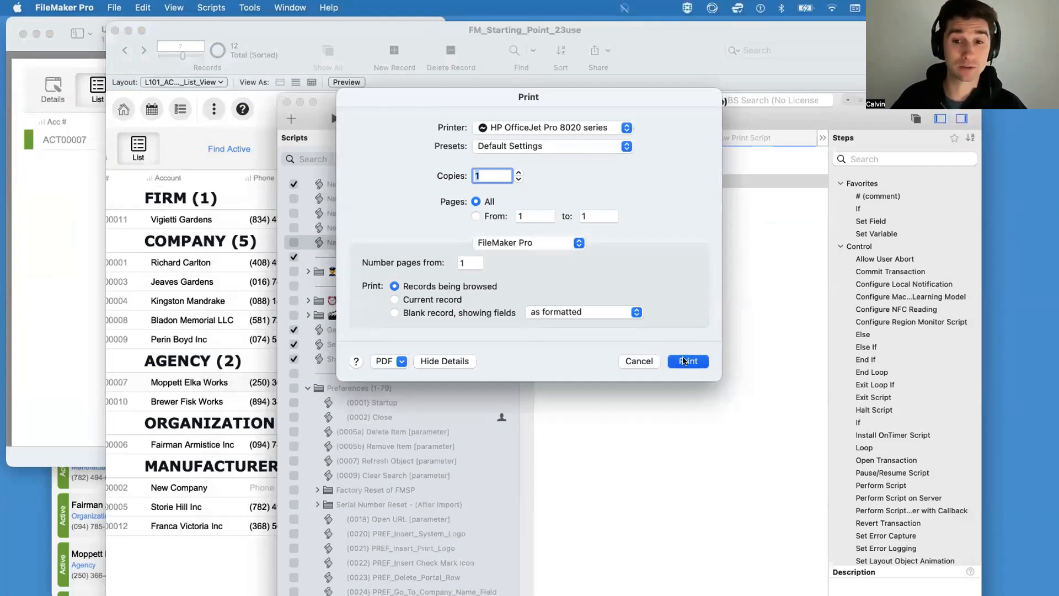
click(672, 359)
key(super+s)
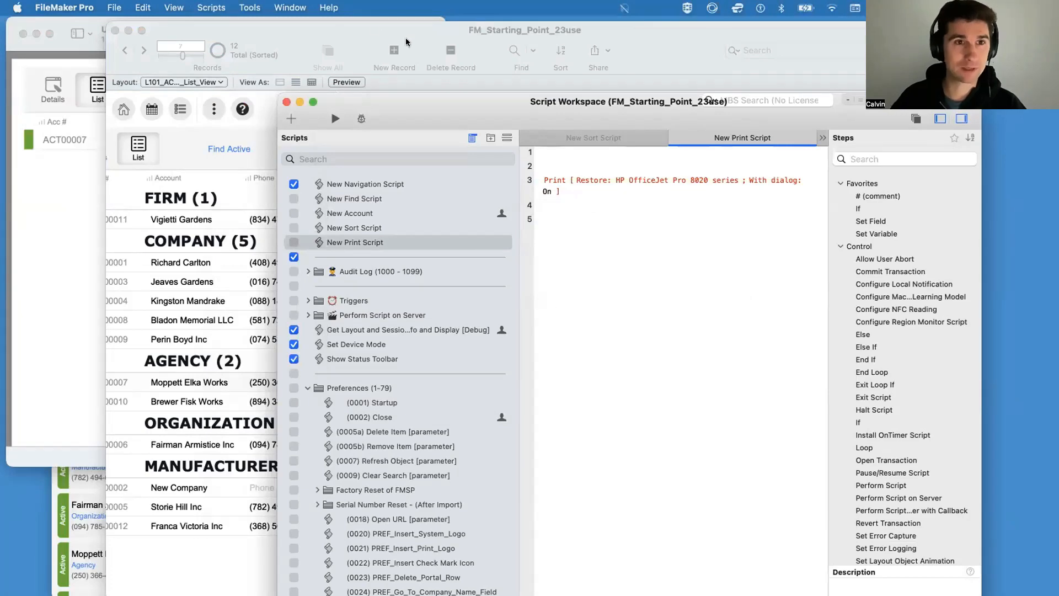
Step: Run the Print button on the accounts list and open the printout of the browsed records as a PDF in Preview
click(353, 28)
click(375, 149)
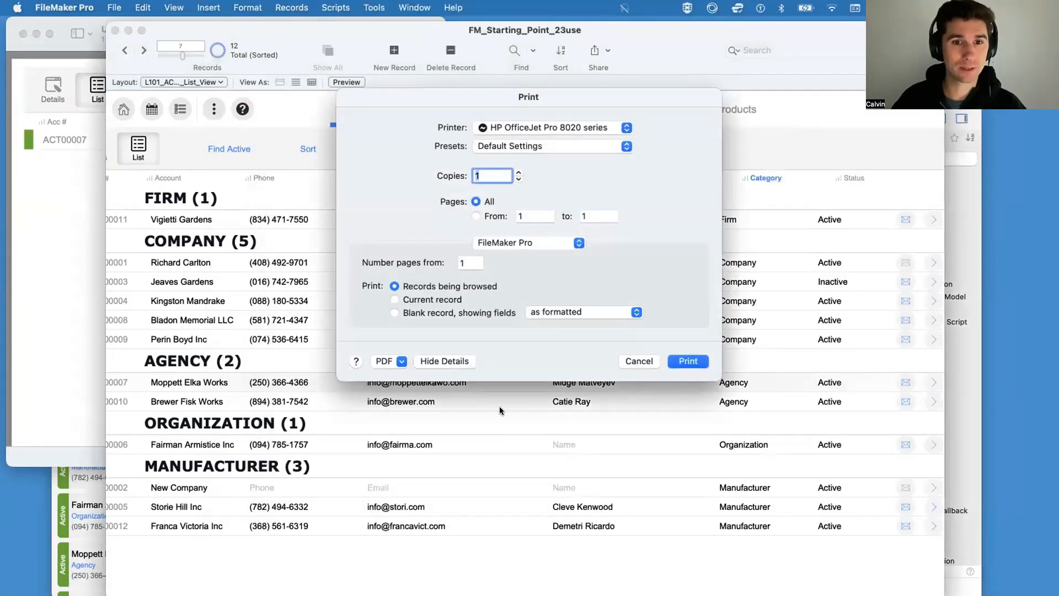
click(386, 359)
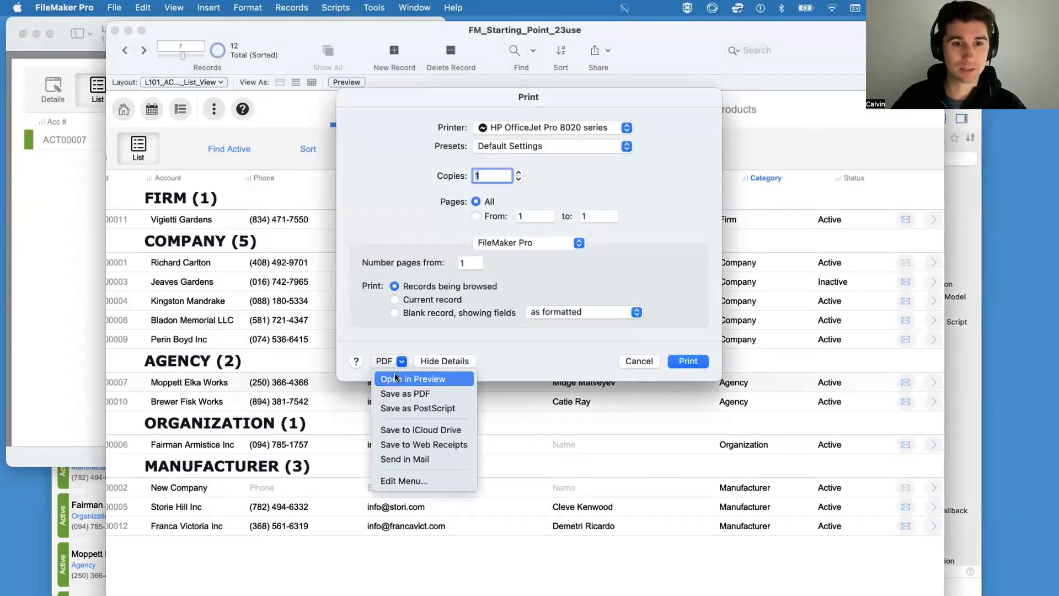
click(394, 373)
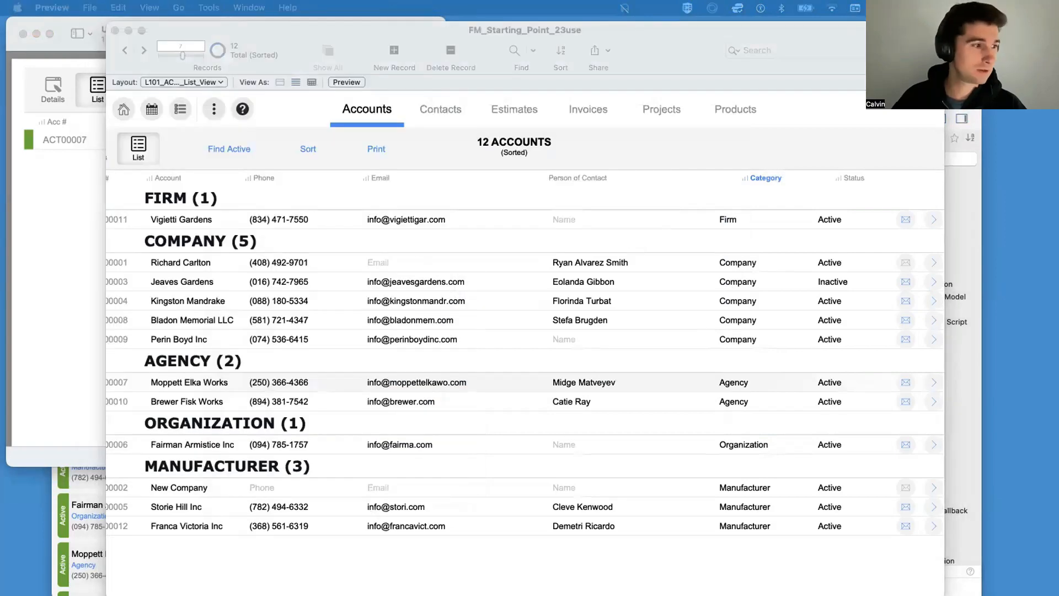
Step: Review the grouped accounts PDF in a narrowed Preview window, close it and return to the accounts list
scroll(259, 229, down, 5)
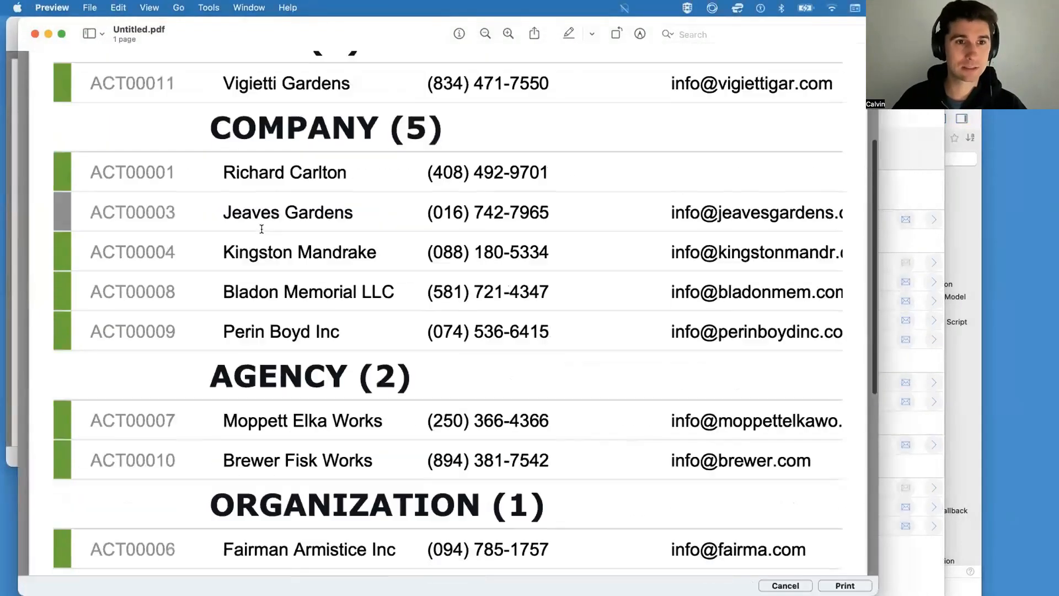
scroll(784, 393, up, 1)
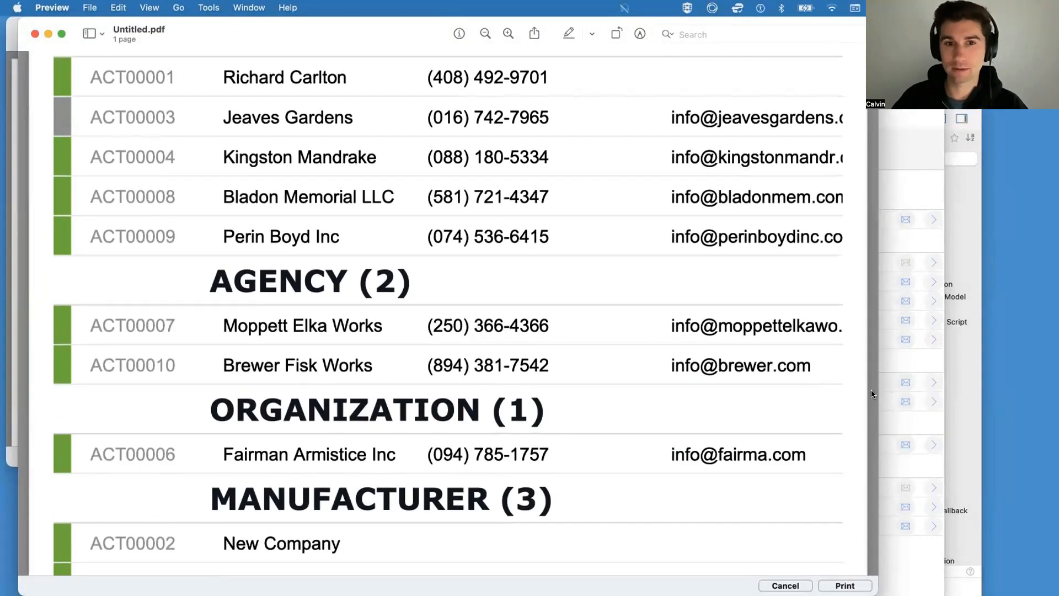
drag(873, 394, 457, 390)
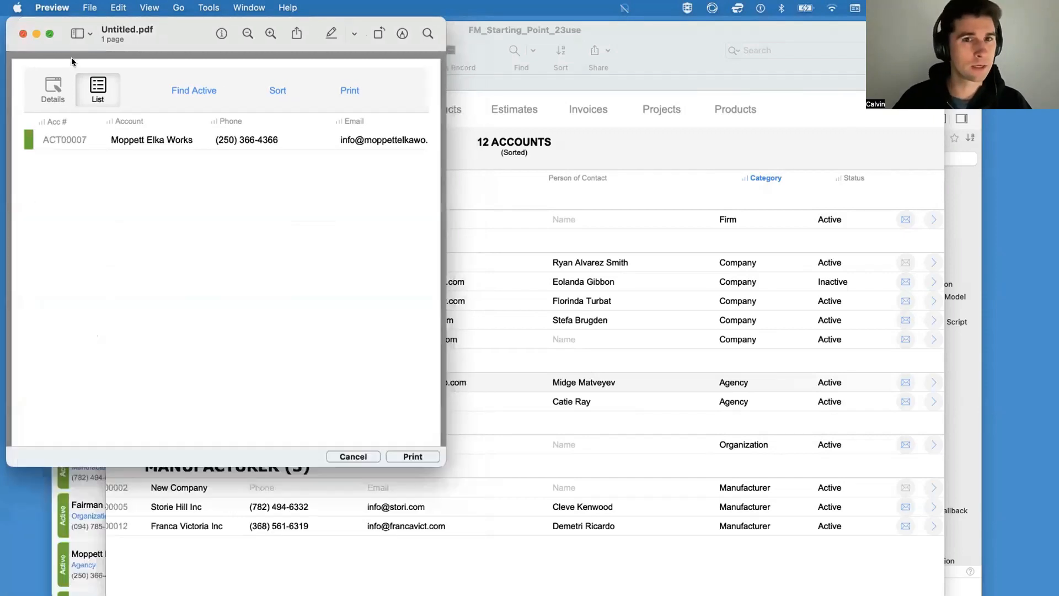
click(492, 166)
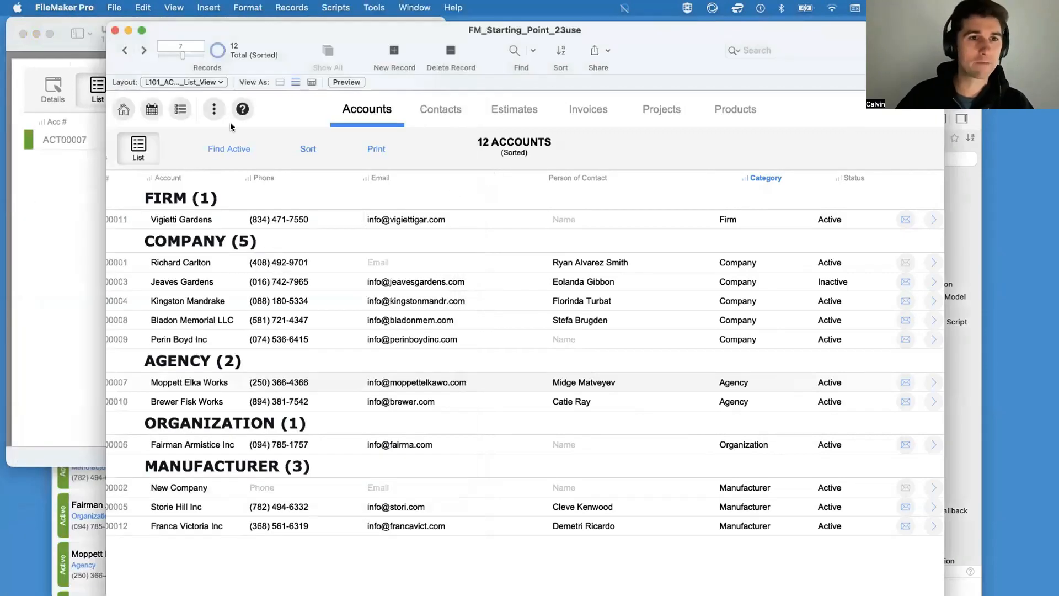
scroll(295, 165, left, 2)
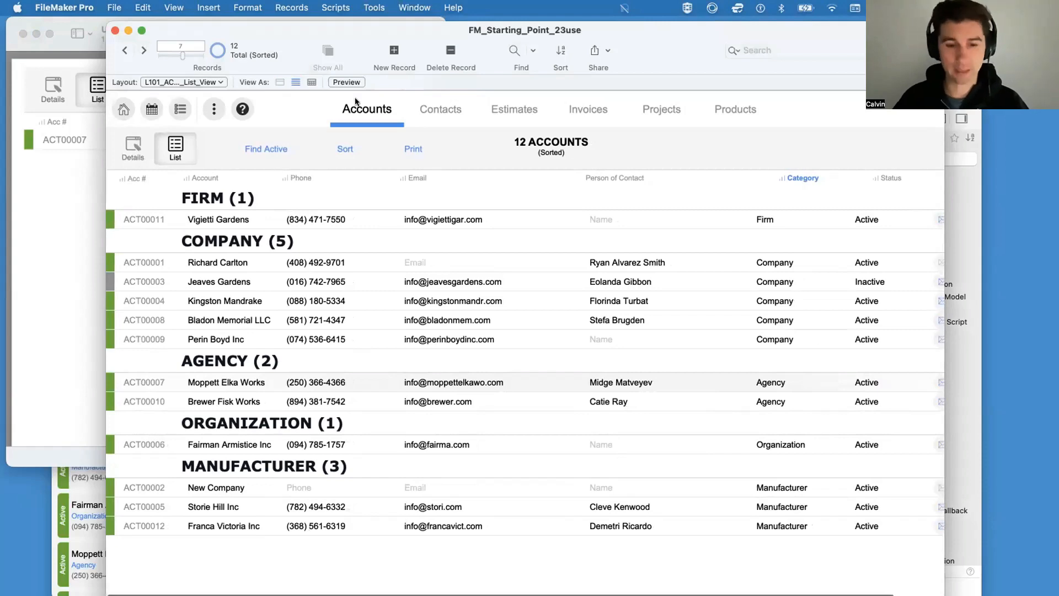
Step: Bring the Script Workspace forward and insert a Go to Layout step above the Print step in New Print Script
key(ctrl+Up)
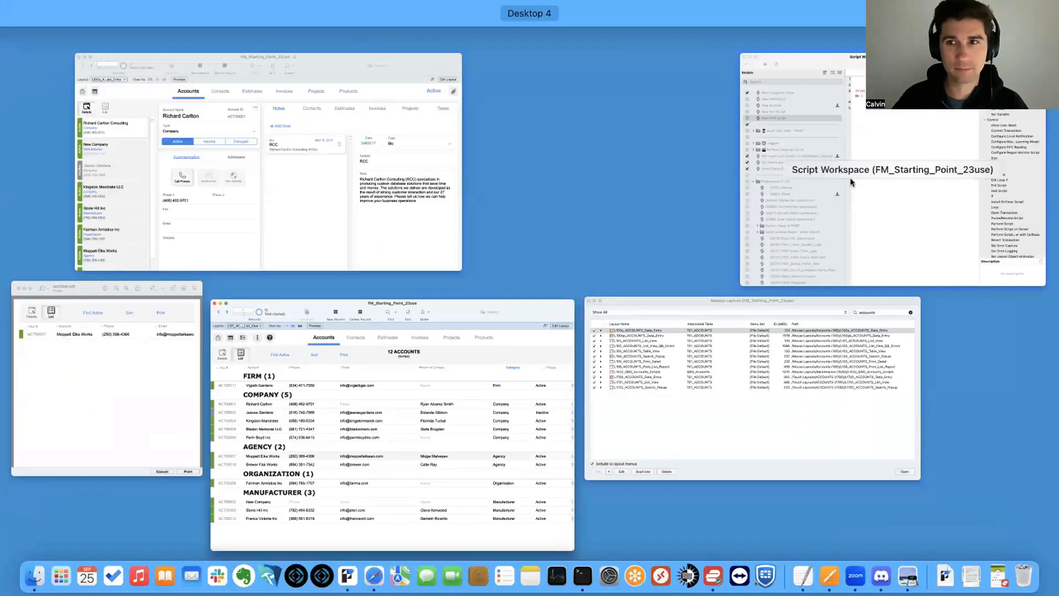
click(716, 235)
click(569, 167)
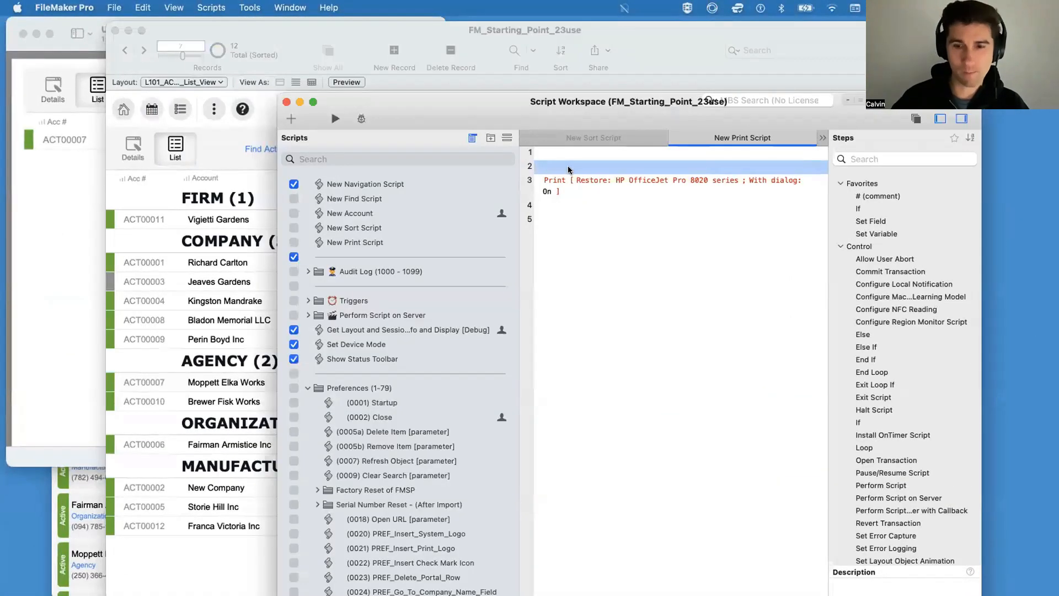
key(Return)
key(Return)
key(Up)
text(Go to Layout)
key(Return)
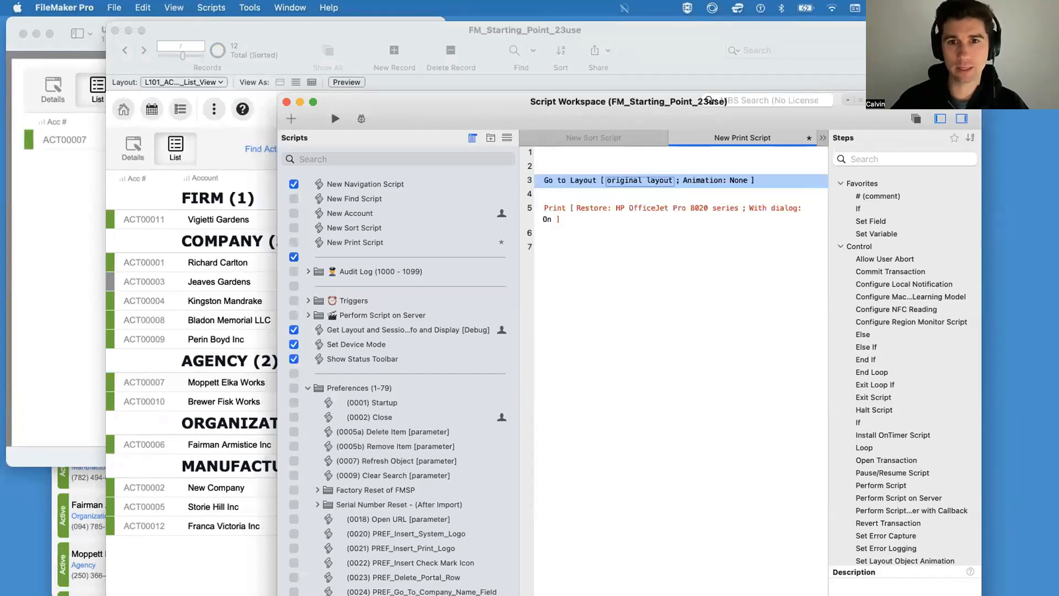
Step: Set the Go to Layout step's target to the L106_ACCOUNTS_Print_List_Report layout
click(618, 185)
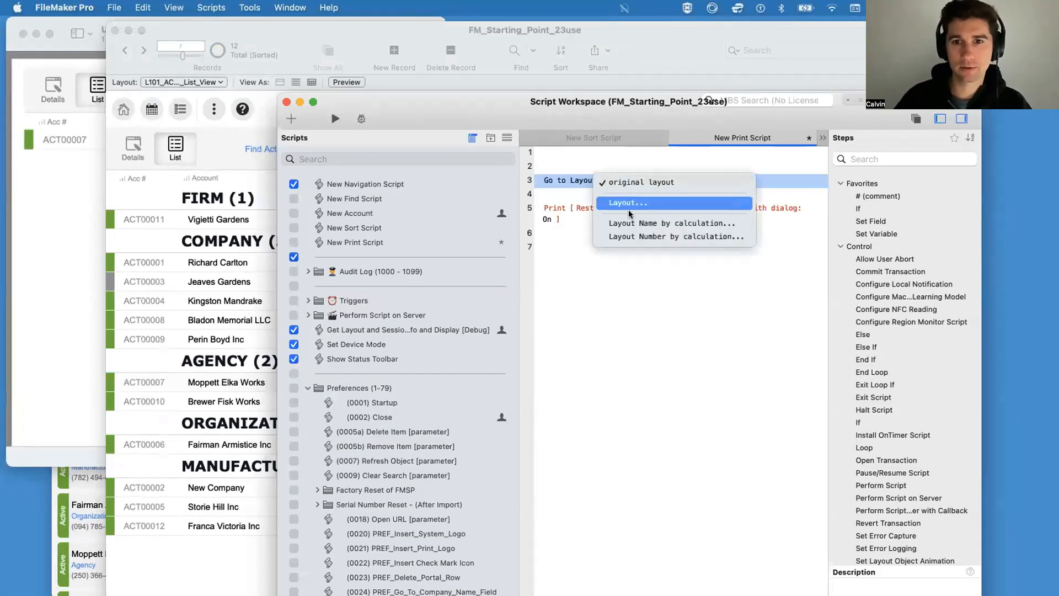
click(627, 204)
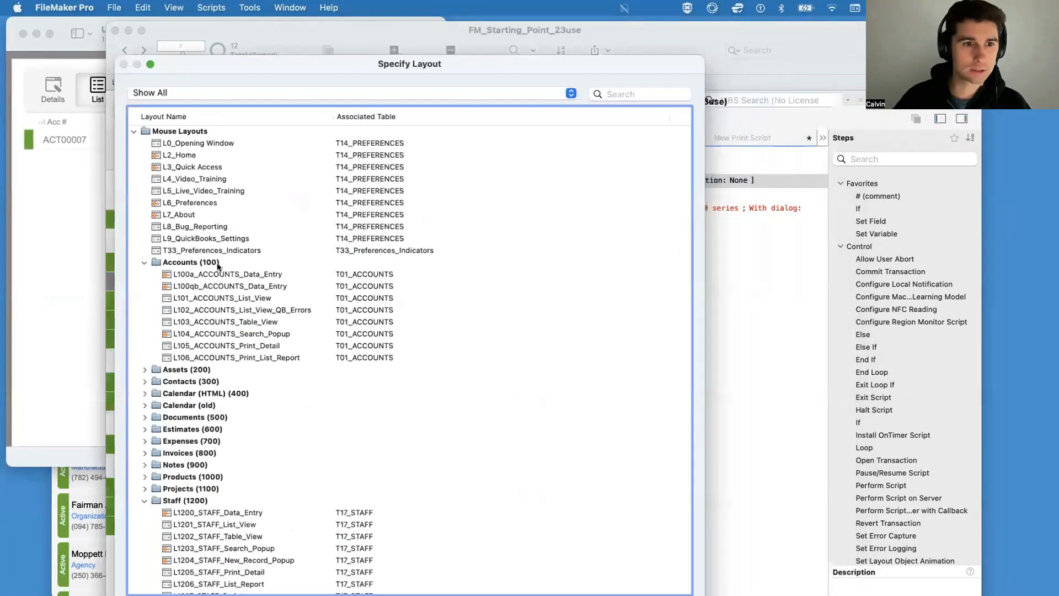
click(267, 365)
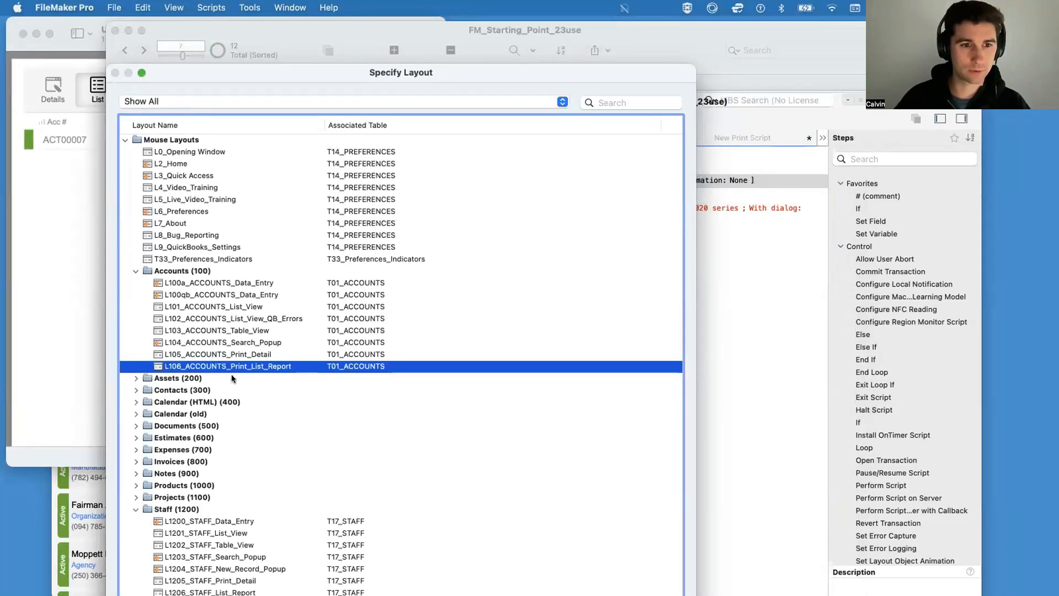
key(Return)
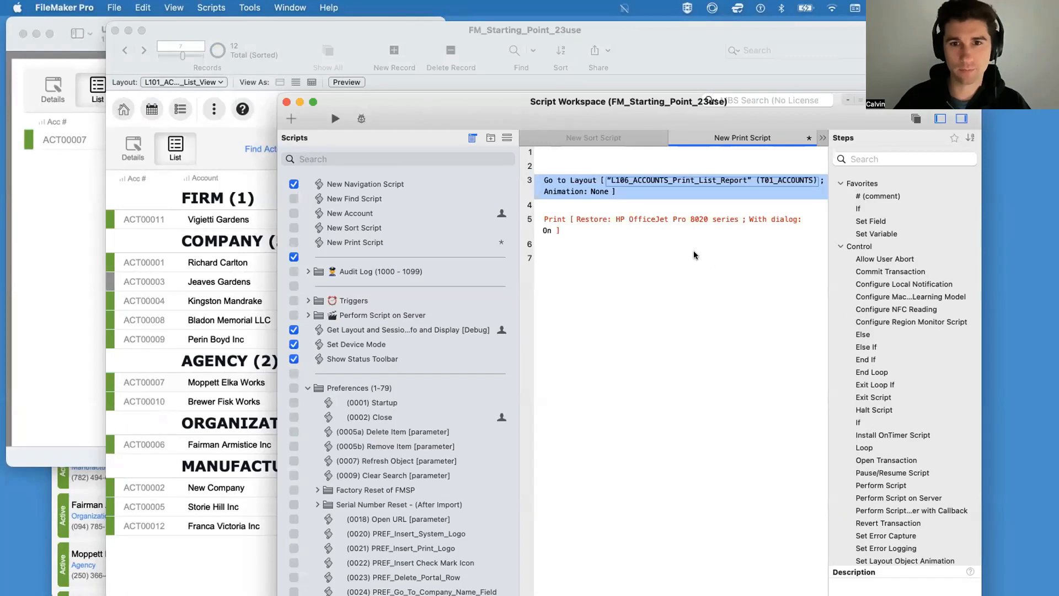
Step: Add a Go to Layout step set to original layout below the Print step and save New Print Script
click(584, 223)
key(Return)
key(Return)
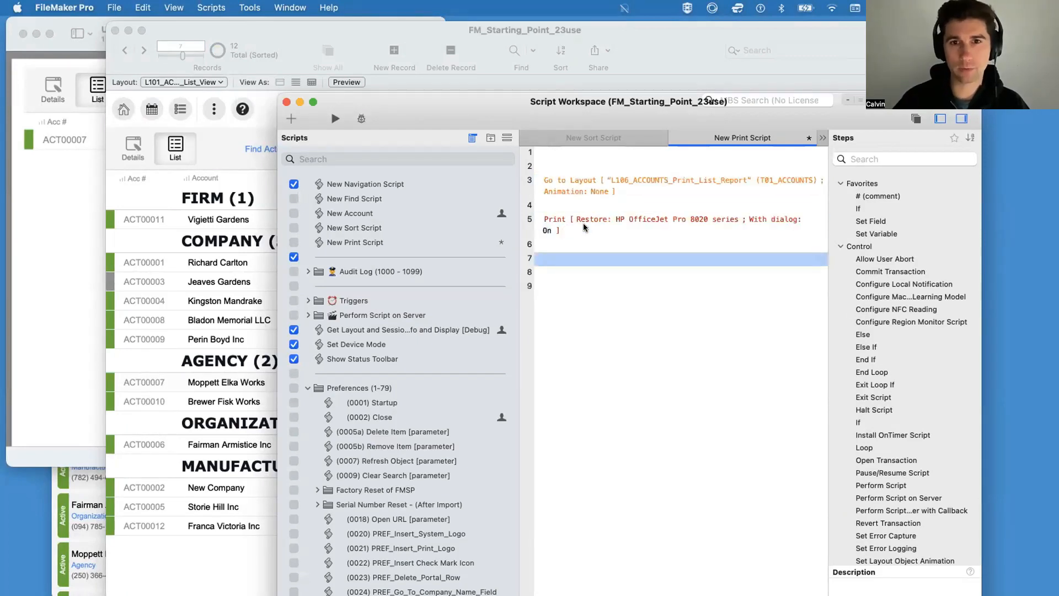
text(go ot)
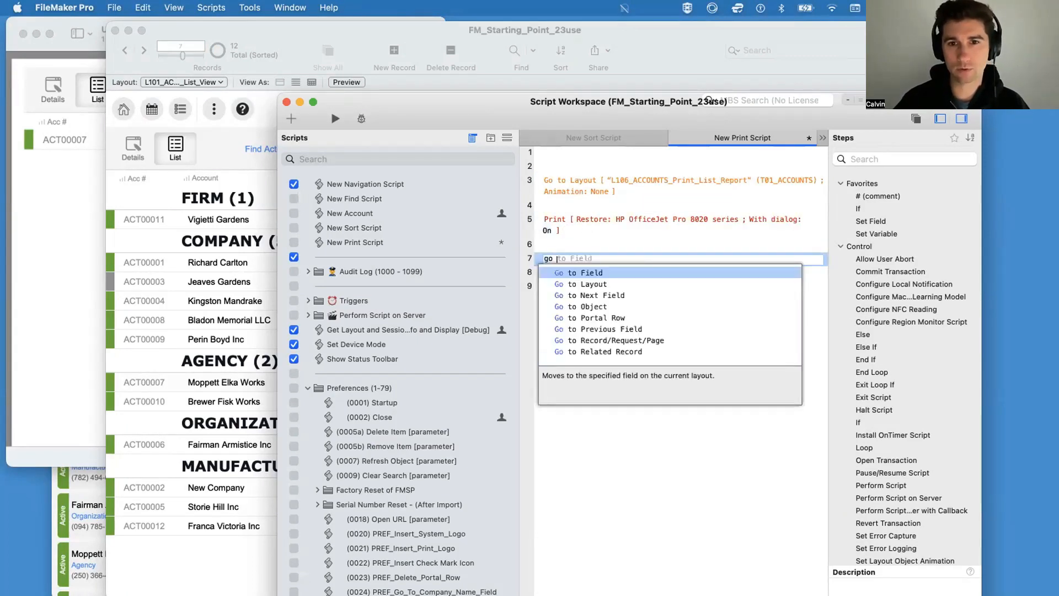
key(Down)
key(Return)
click(660, 322)
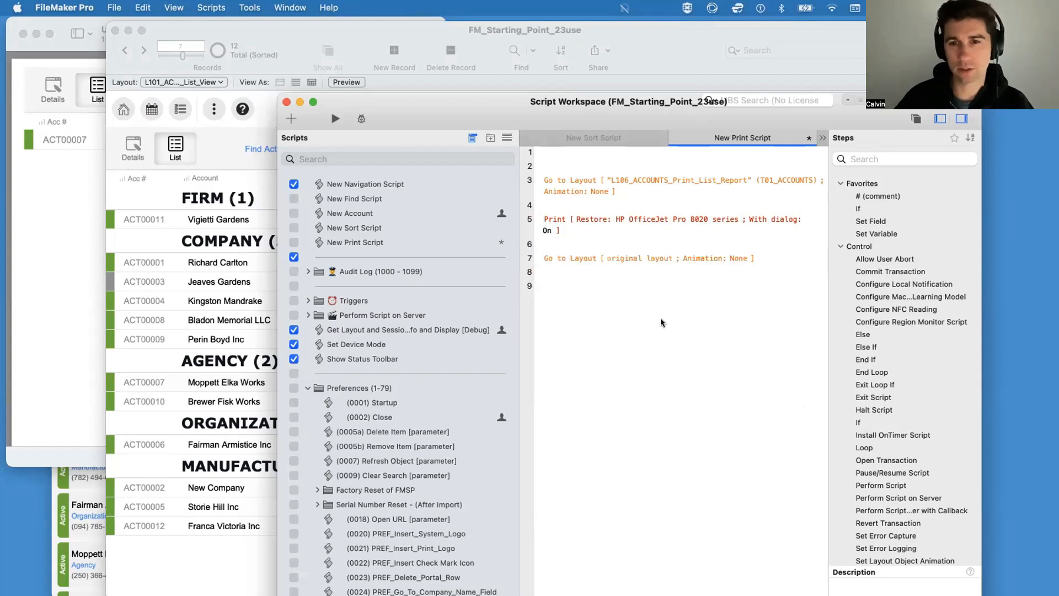
key(super+s)
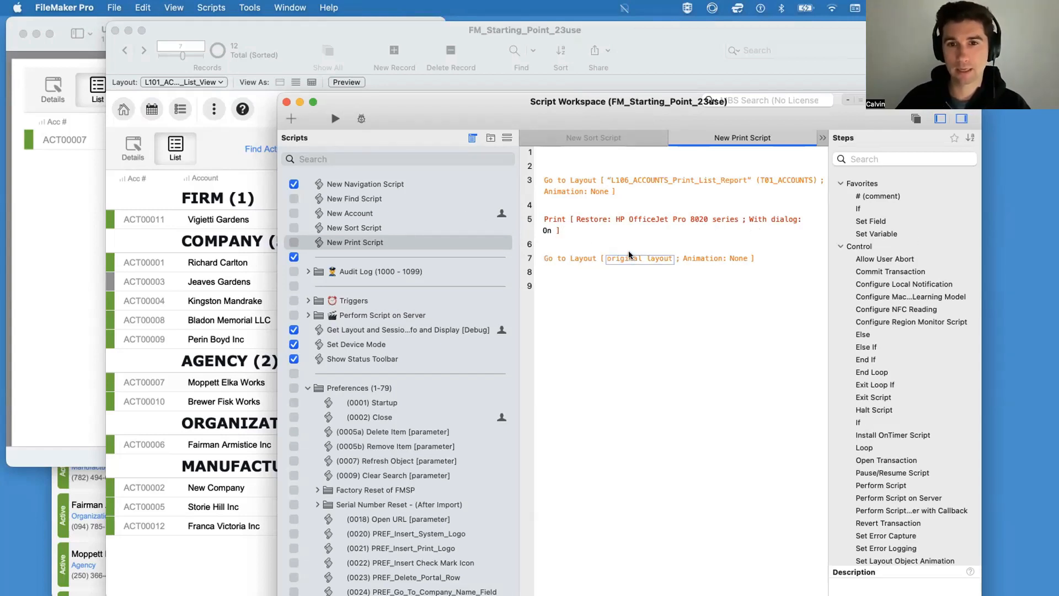
Step: Run the Print button with the revised script and open the Account List report as a PDF in Preview
click(329, 30)
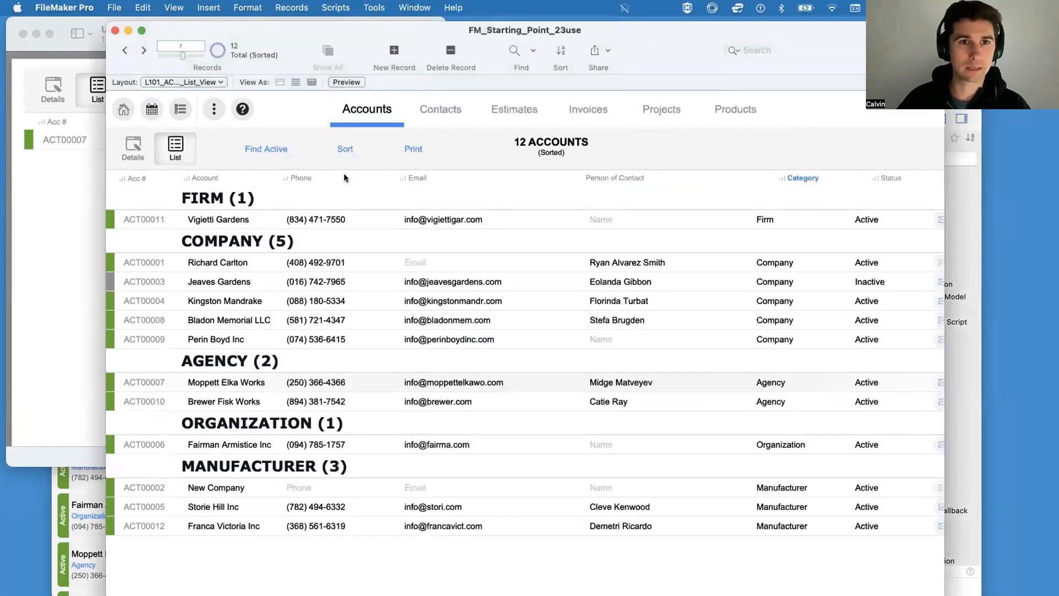
click(415, 149)
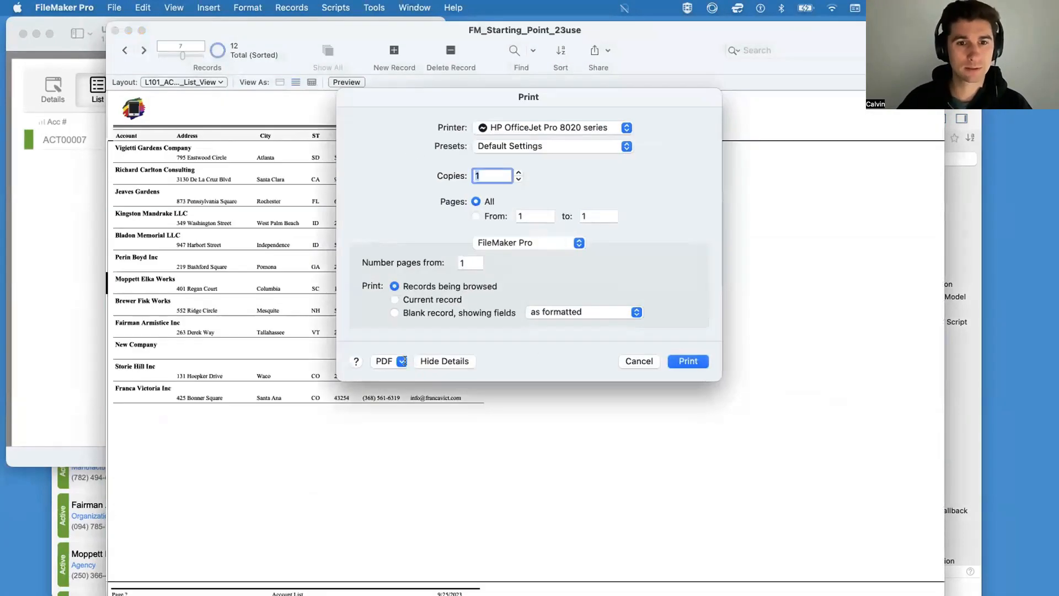
click(376, 359)
click(384, 375)
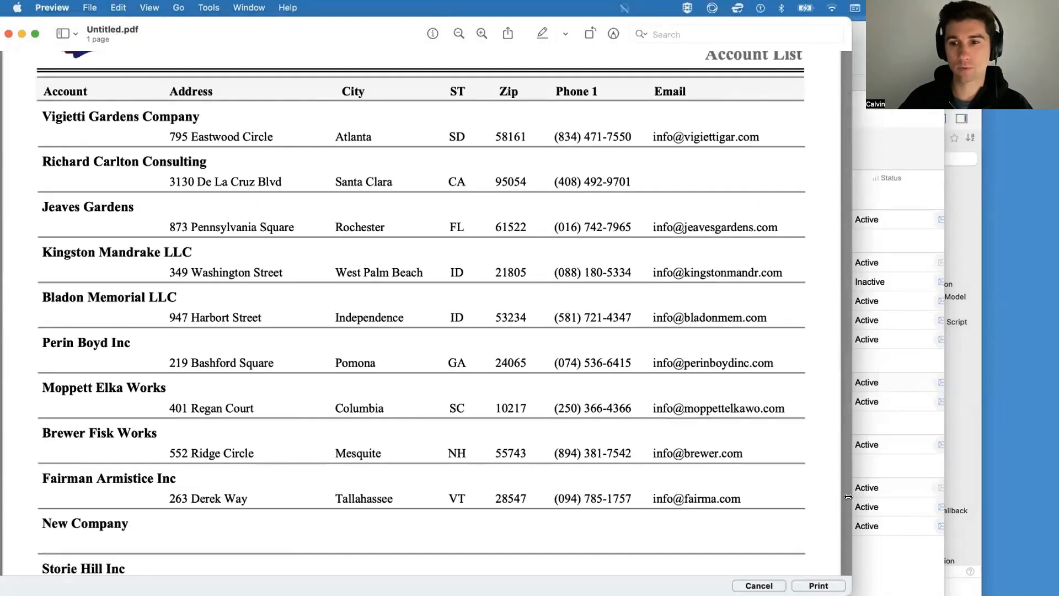
Step: Narrow and reposition the Account List PDF window to compare the report with the earlier printout and the accounts list
drag(851, 497, 431, 461)
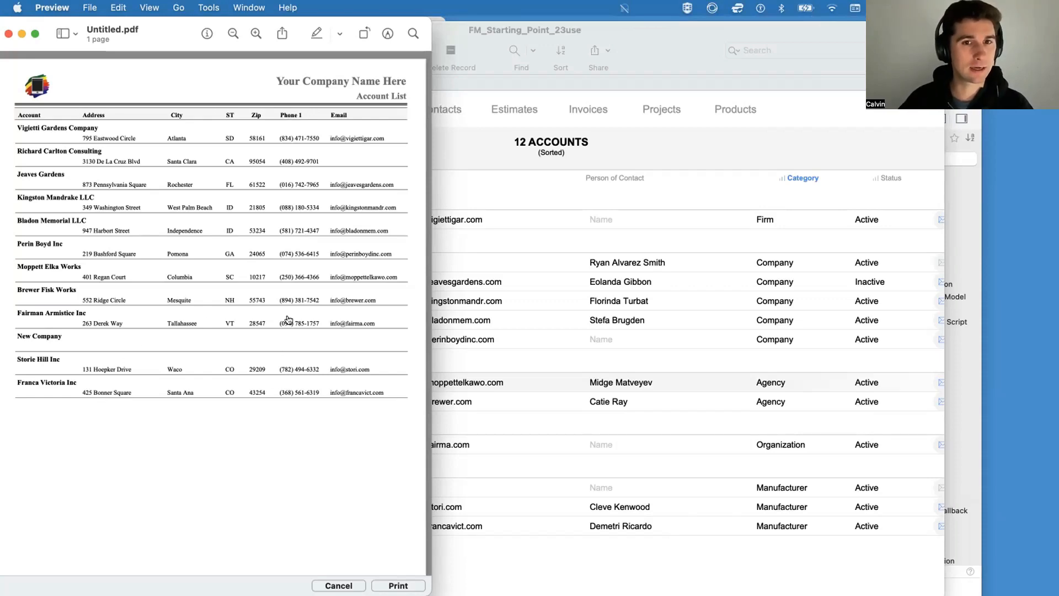
drag(166, 29, 335, 57)
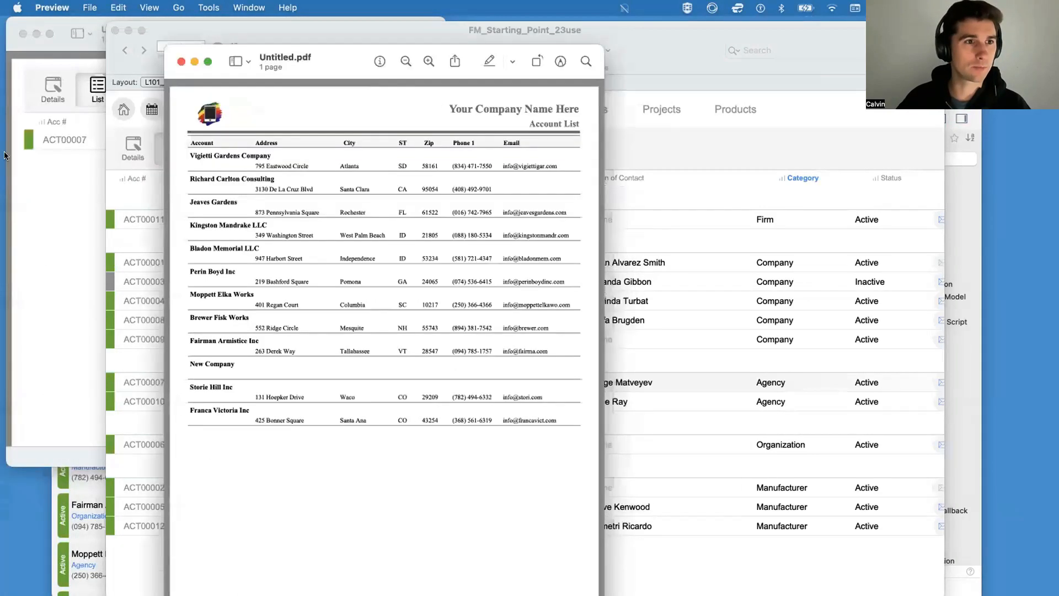
click(36, 148)
click(555, 525)
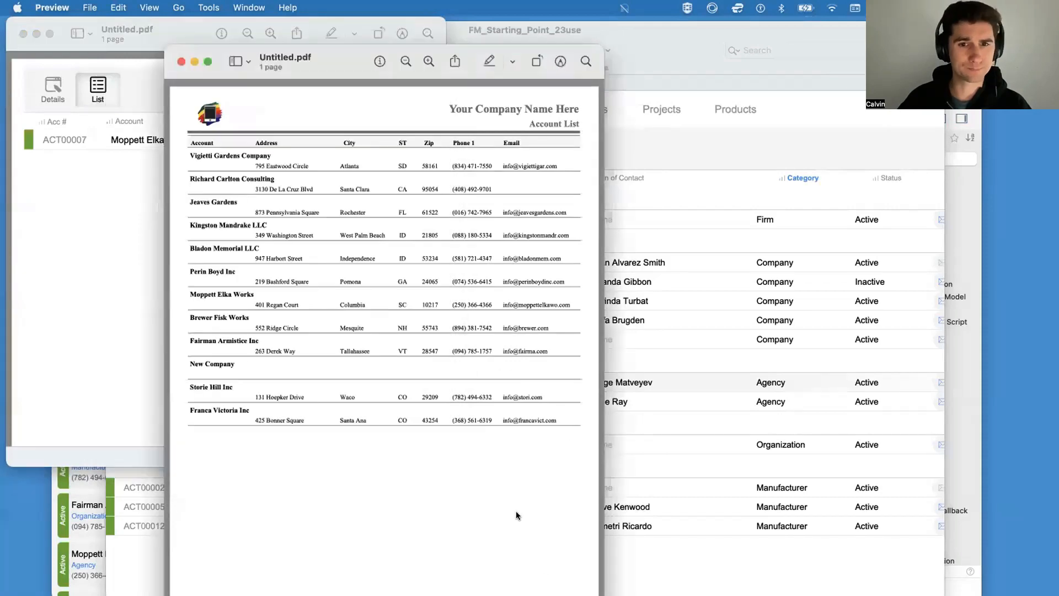
drag(221, 51, 111, 5)
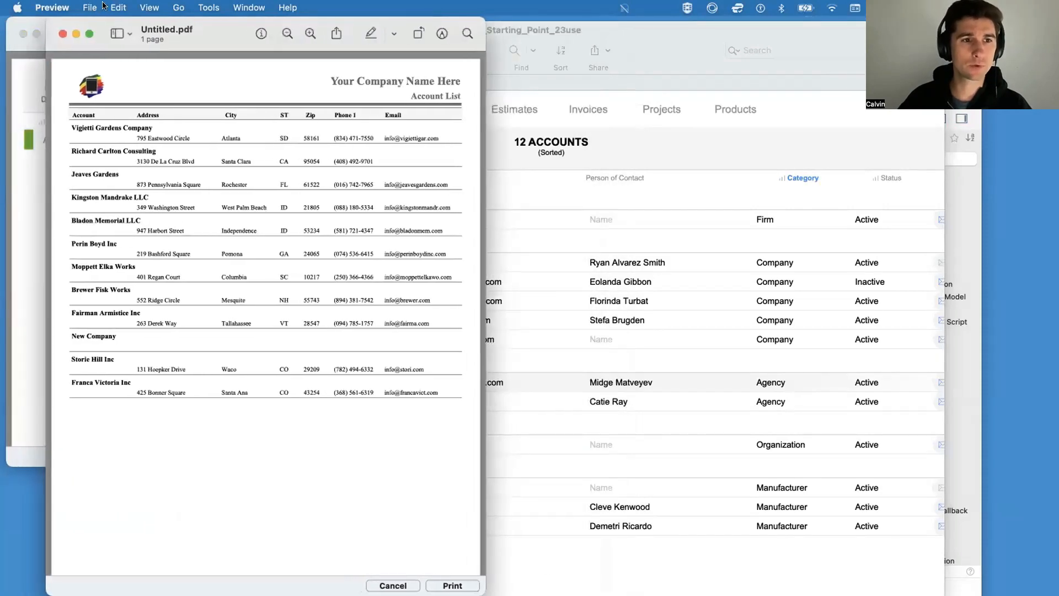
mouse_move(269, 579)
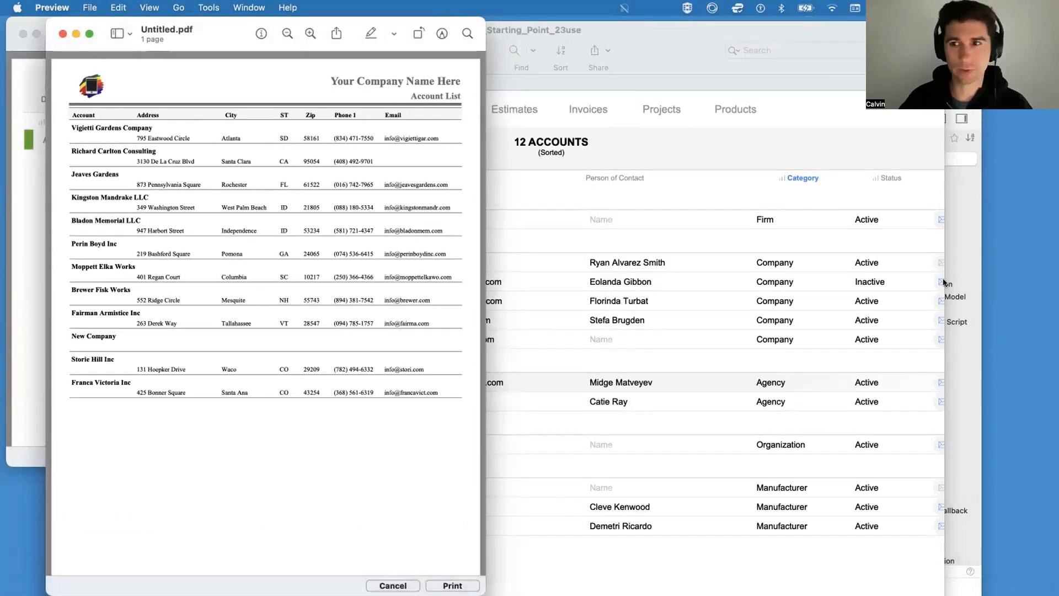
Step: Reopen New Print Script, set the Print step's With dialog option to Off and save the script
click(968, 399)
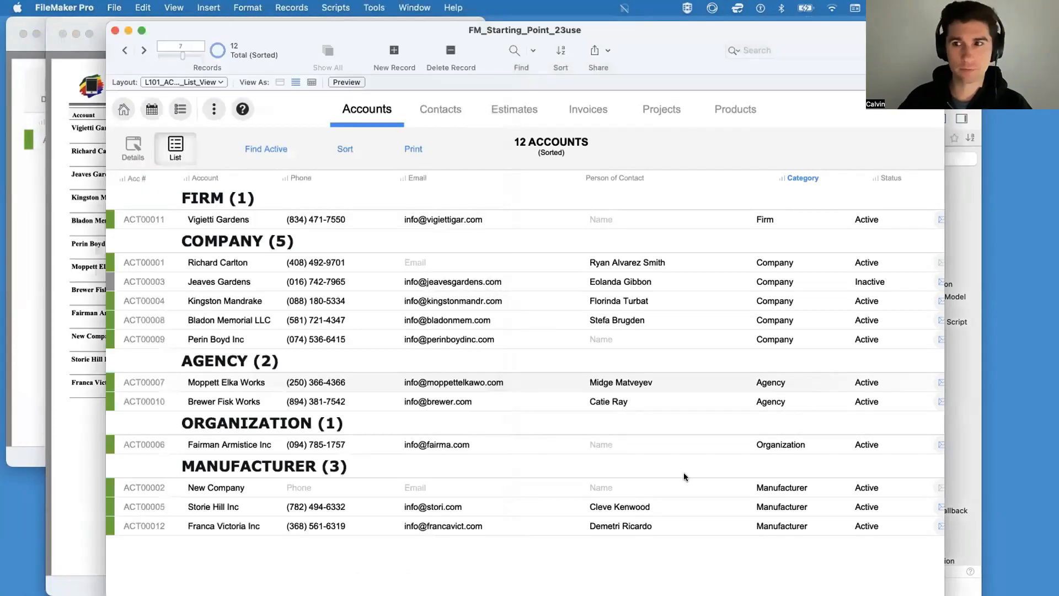
key(super+shift+s)
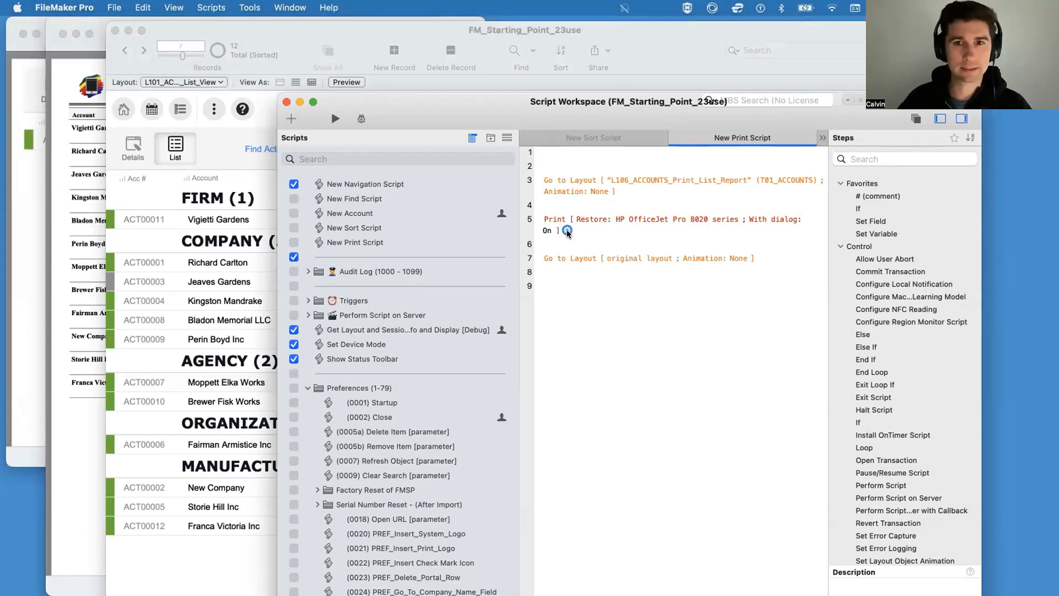
click(546, 230)
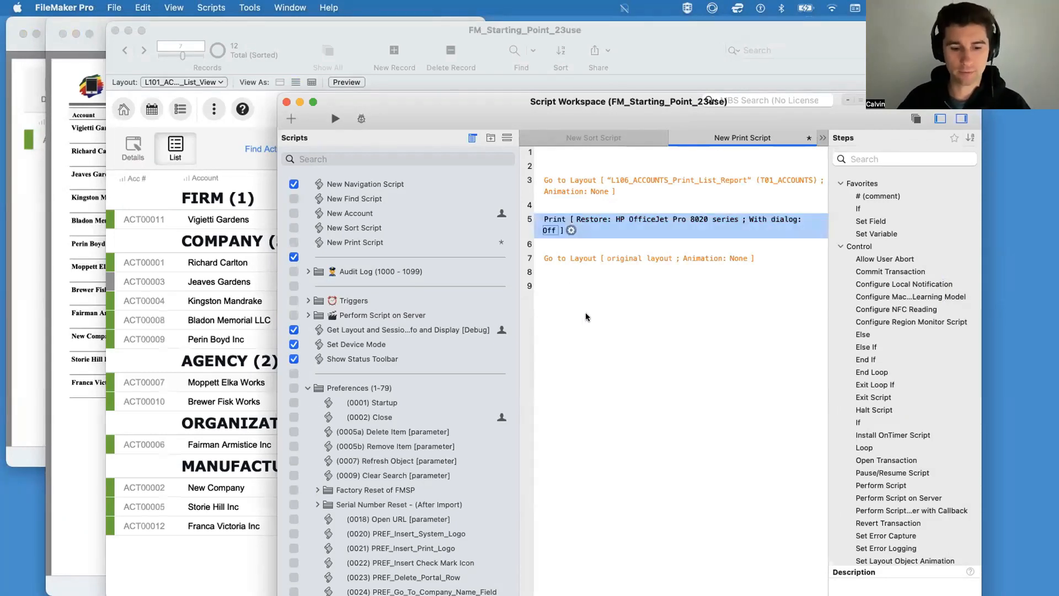
key(super+s)
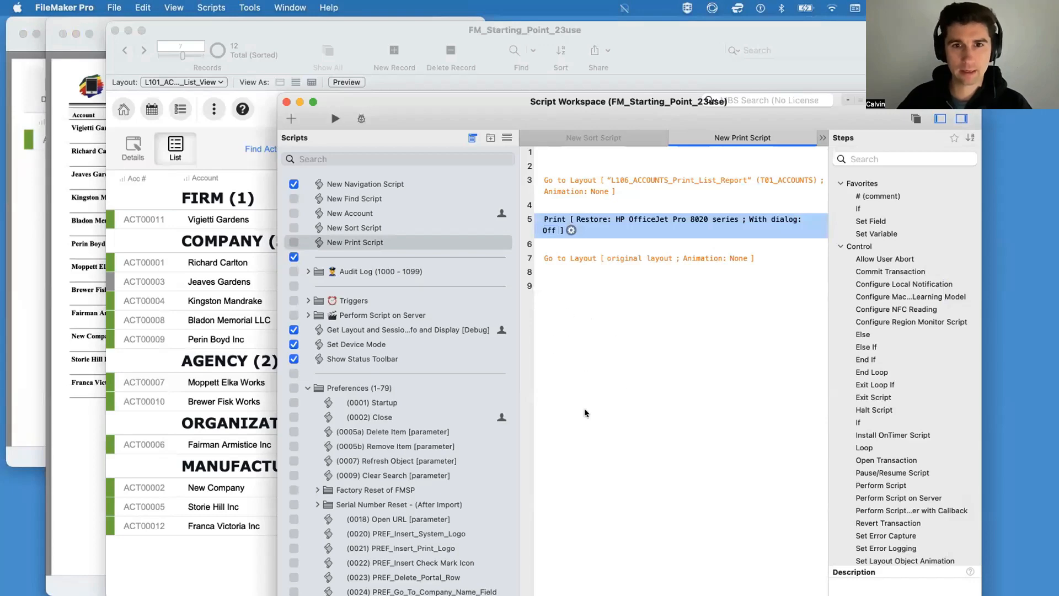
Step: Open the Print step's print options, review the printer and record settings, and accept them
click(572, 231)
click(626, 257)
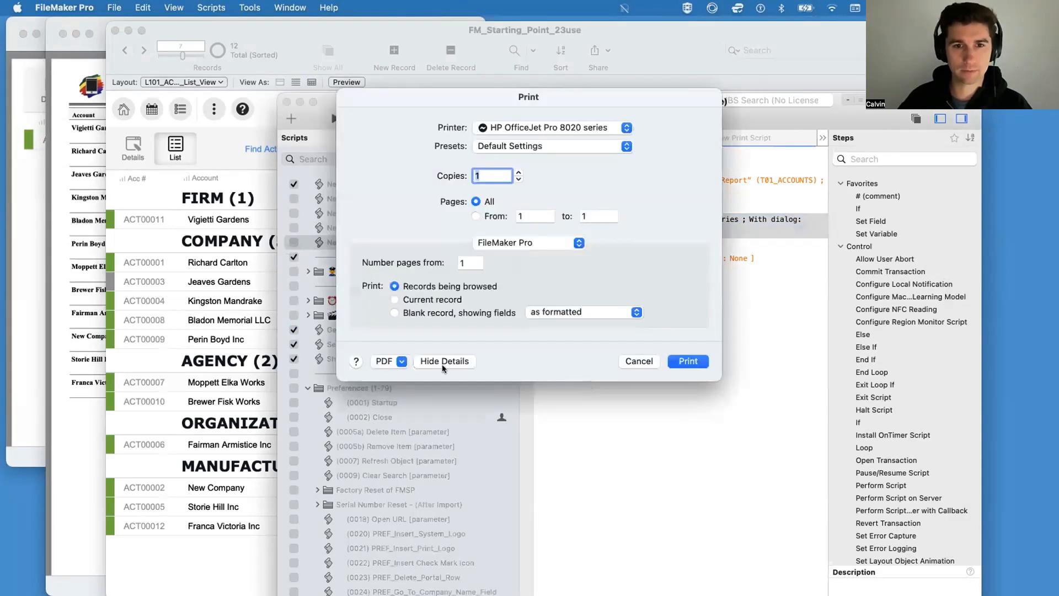
click(688, 360)
click(693, 353)
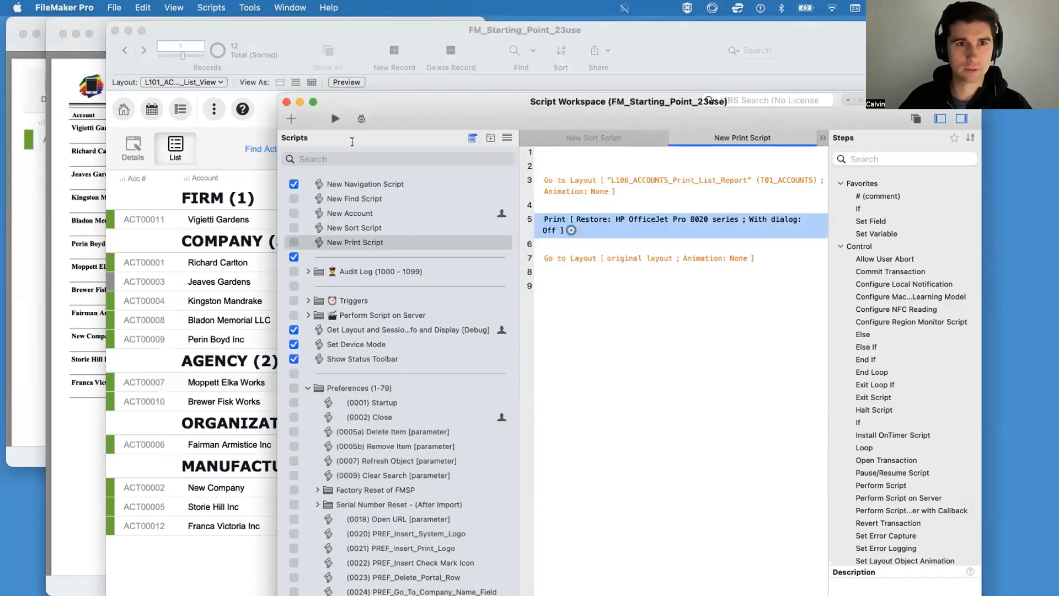
Step: Narrow the FM_Starting_Point_23use accounts list window and return to the Script Workspace
click(310, 27)
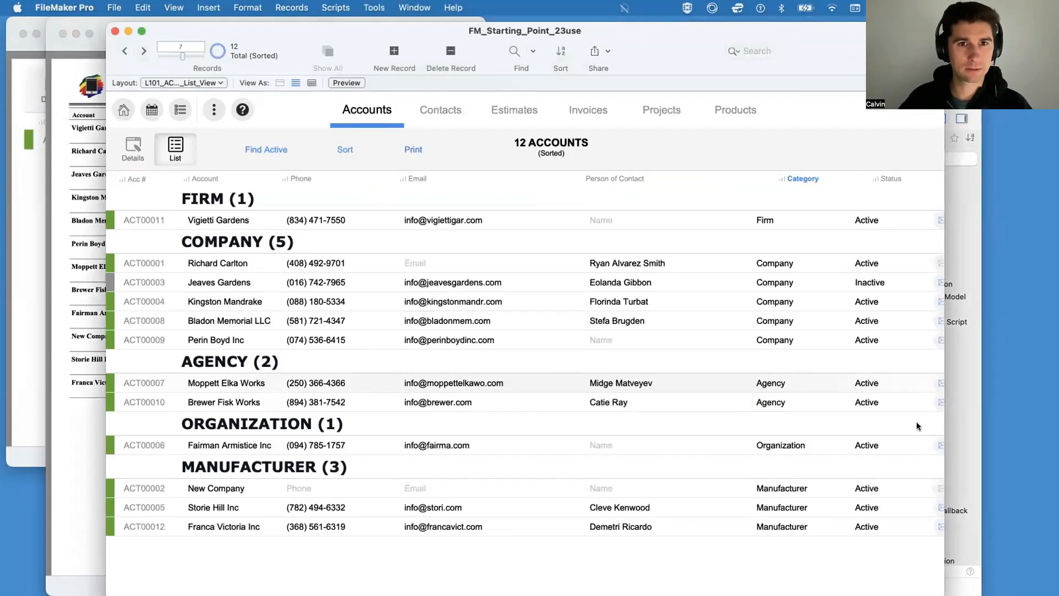
drag(944, 337, 603, 336)
click(545, 276)
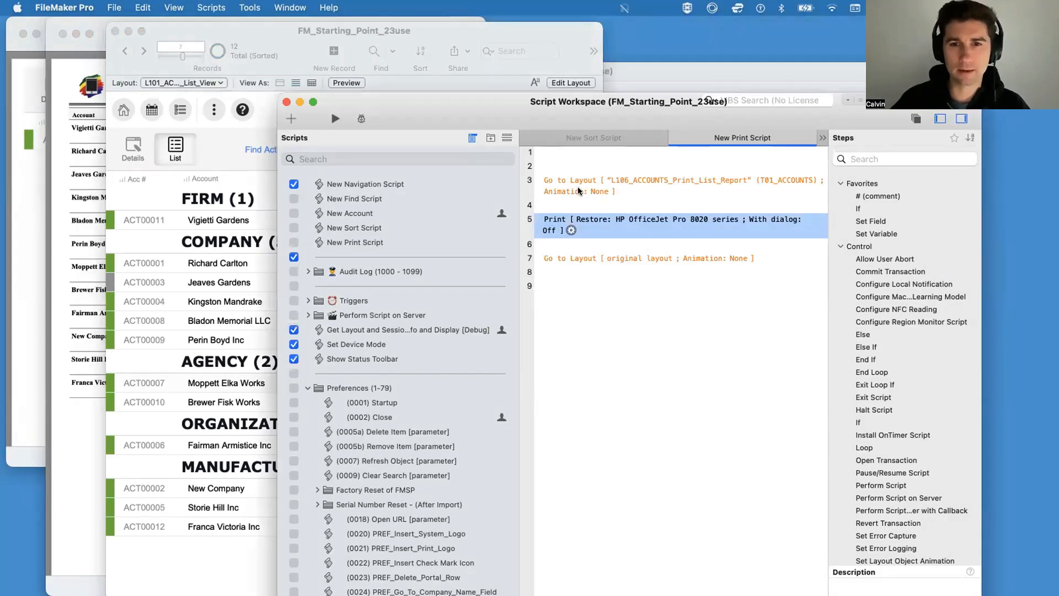
Step: Recheck the Print step's specified print options, cancel the print settings and save the script
click(570, 230)
click(627, 257)
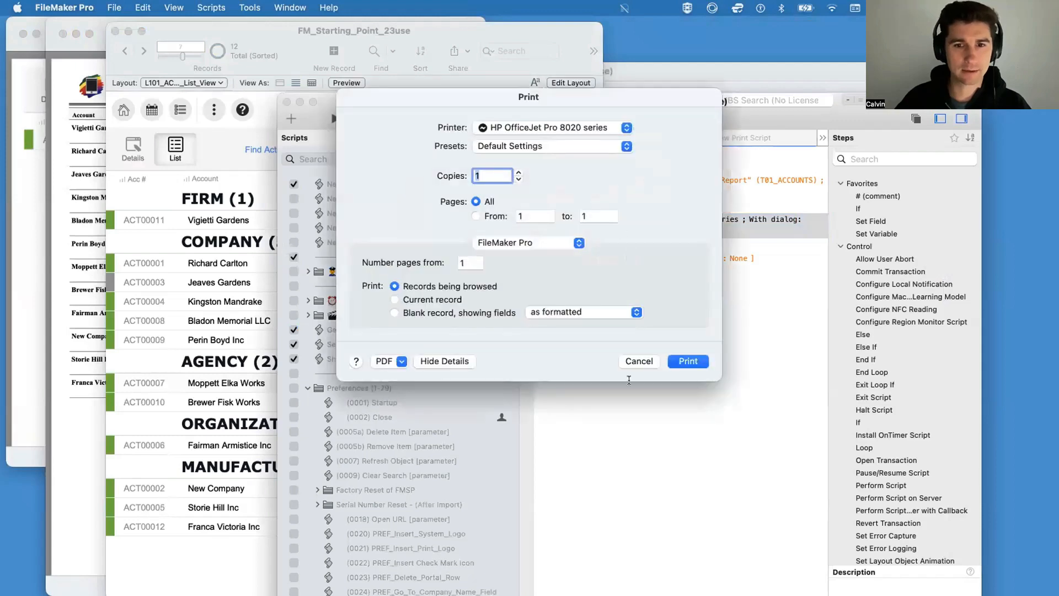
click(642, 358)
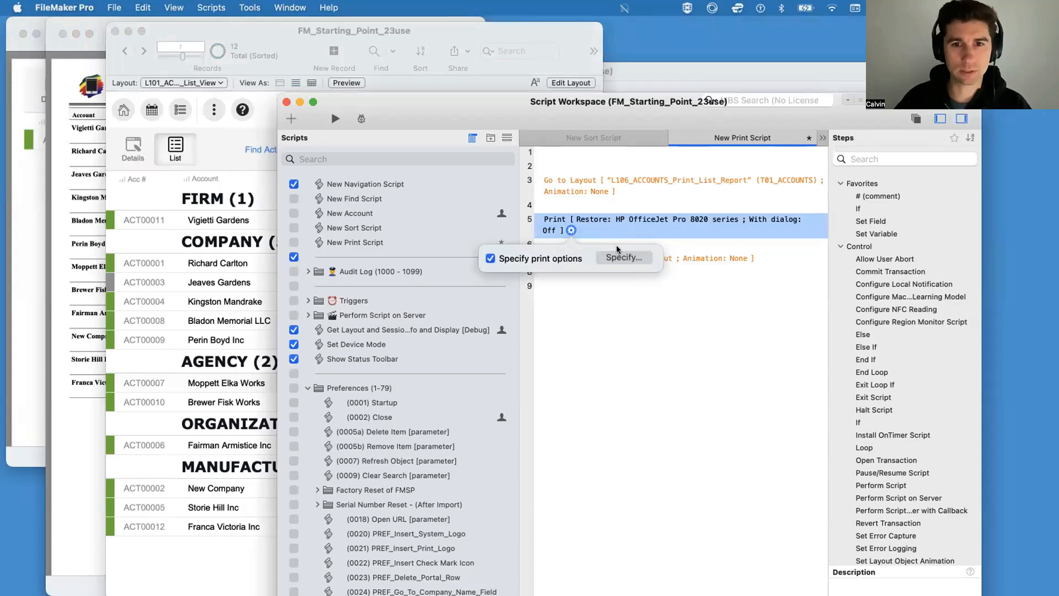
click(648, 401)
click(570, 230)
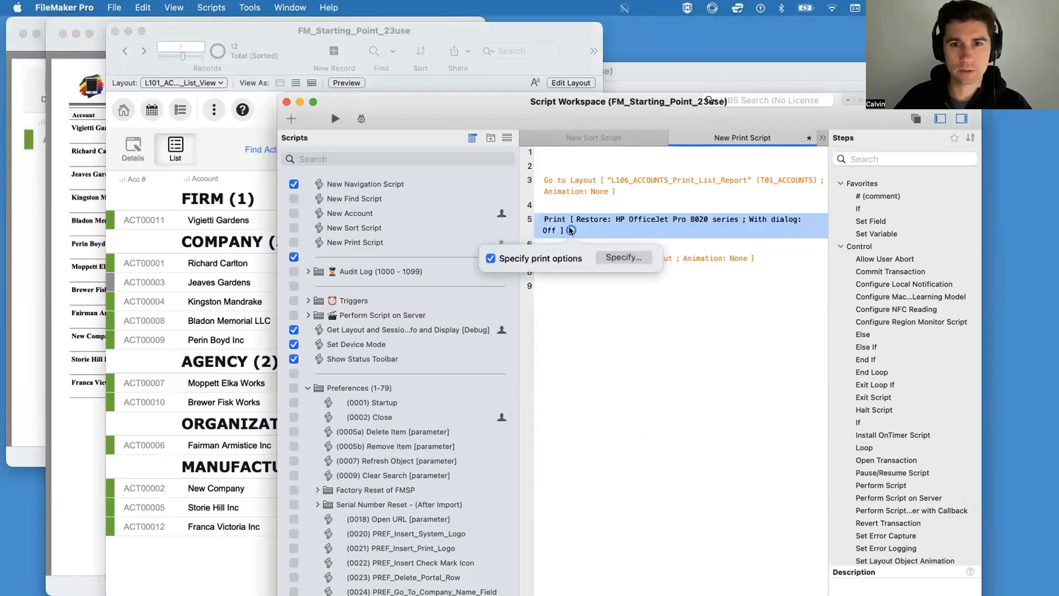
click(597, 378)
key(super+s)
Step: Set the Print step's With dialog option to On and save New Print Script
mouse_move(589, 233)
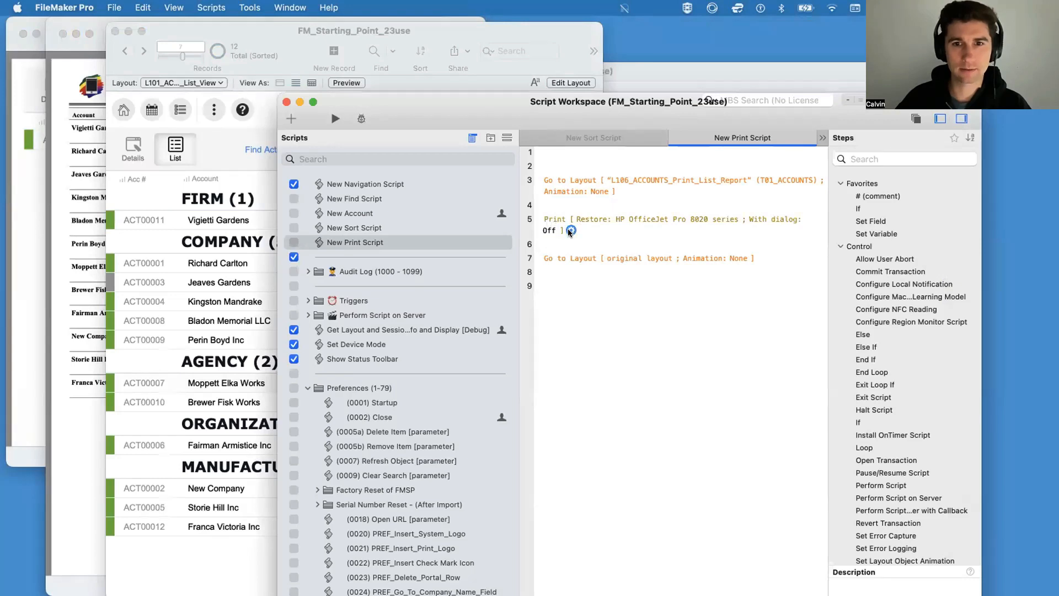
click(549, 231)
key(super+s)
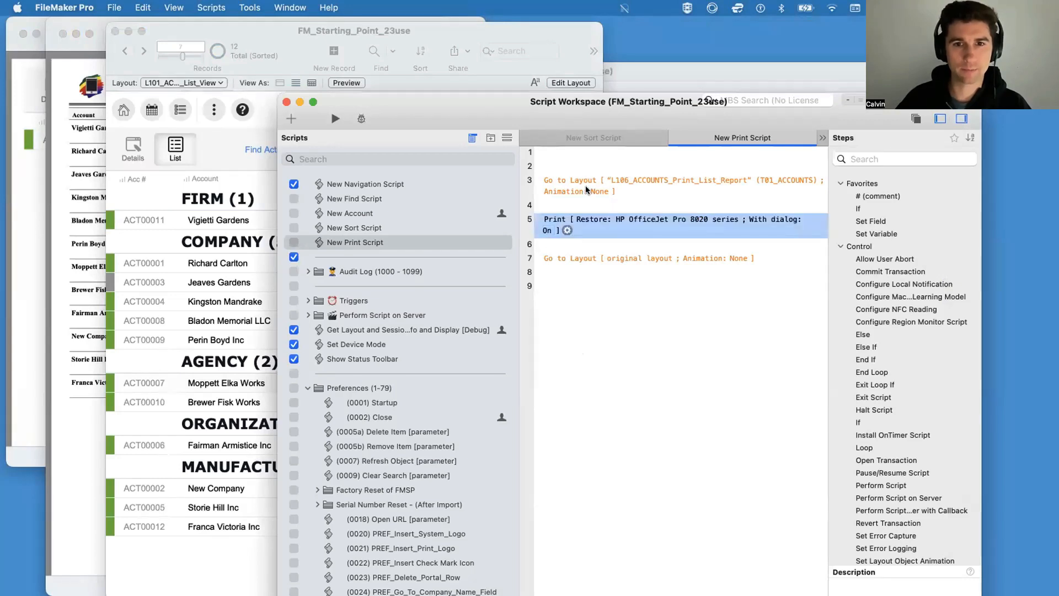
Step: Add a Save Records as PDF step below the Print step and disable the Print step
click(594, 240)
text(save as p)
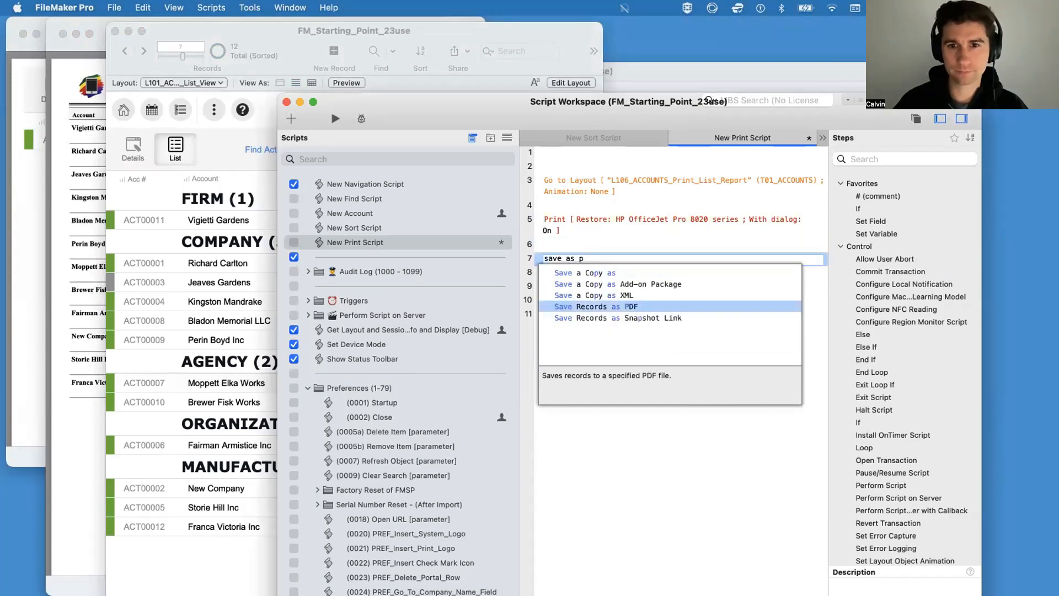
key(Return)
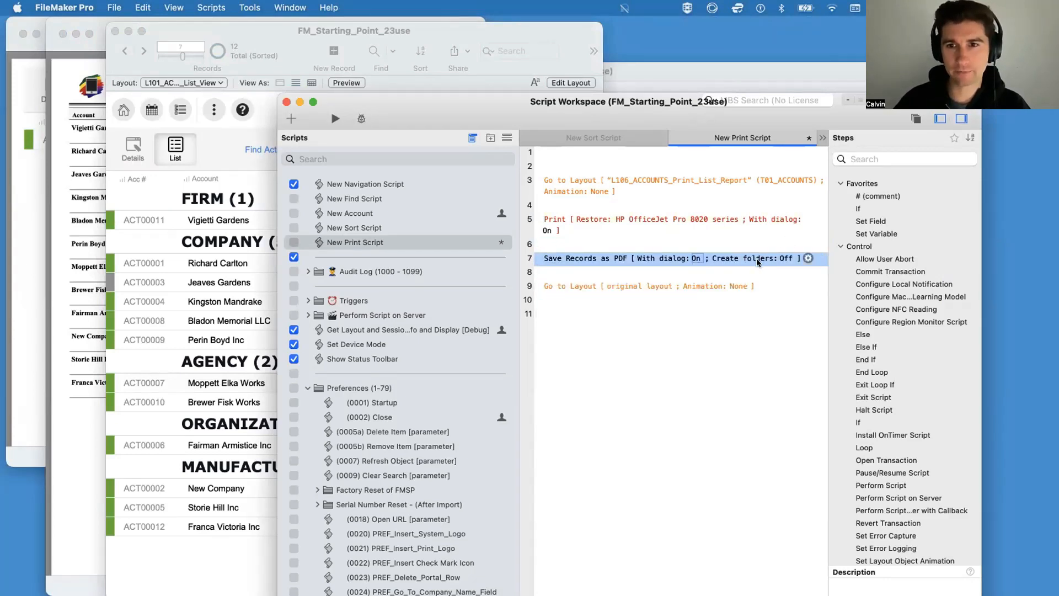
click(574, 218)
key(super+slash)
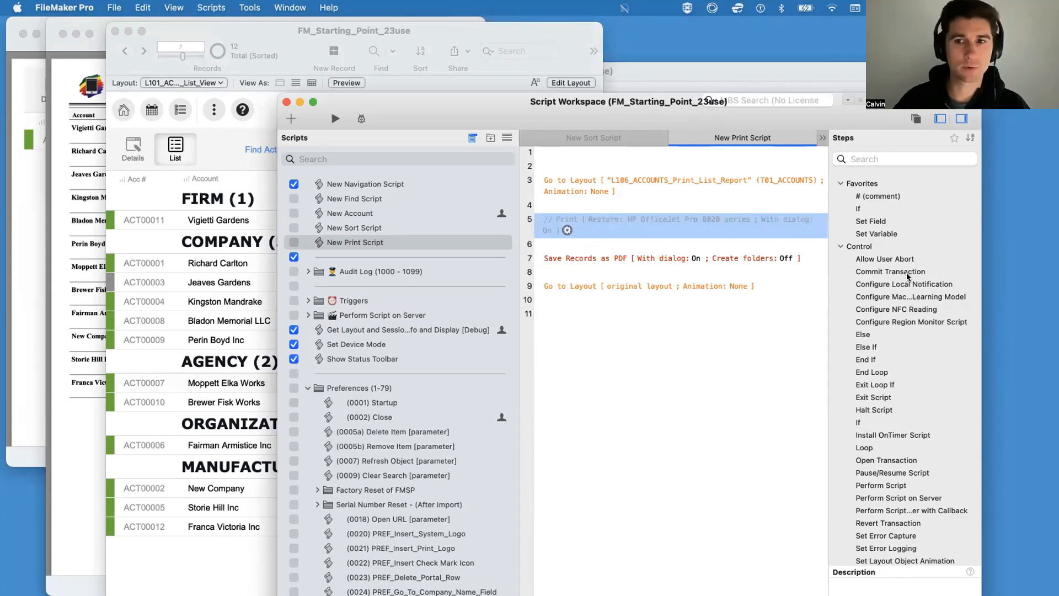
Step: Run the accounts list's Print button and save the browsed records as Untitled.pdf on the Desktop
click(245, 116)
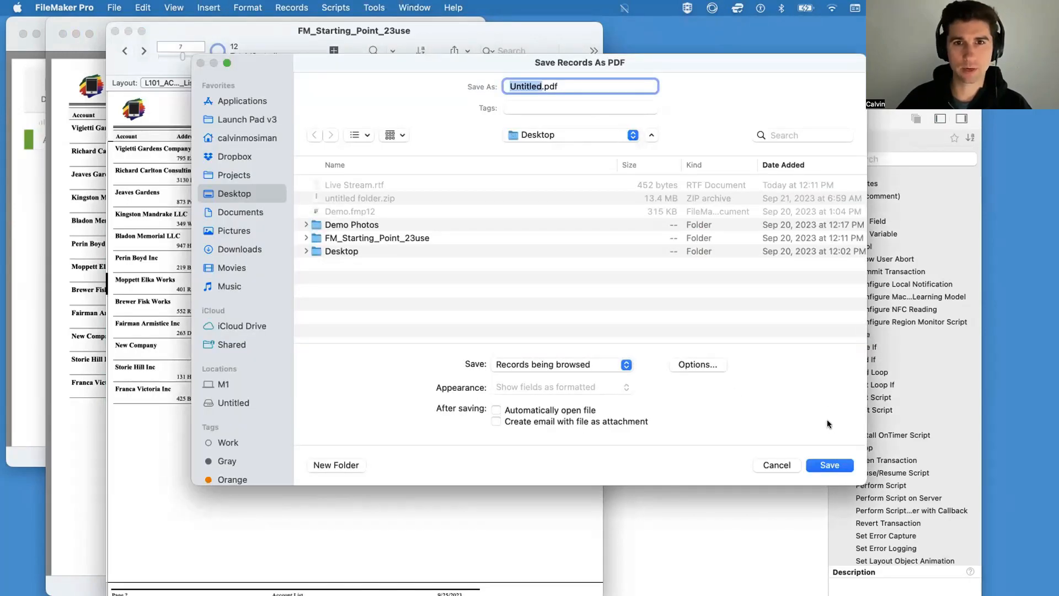
click(827, 465)
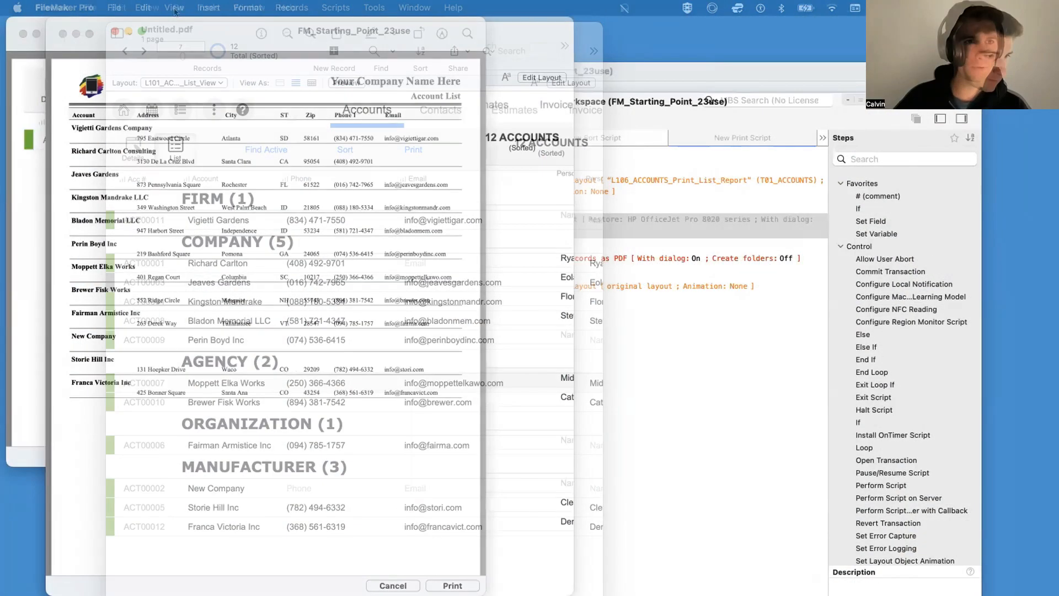
Step: Examine the saved Account List PDF in Preview in a narrower window, and close it
drag(631, 6, 400, 6)
scroll(747, 395, down, 3)
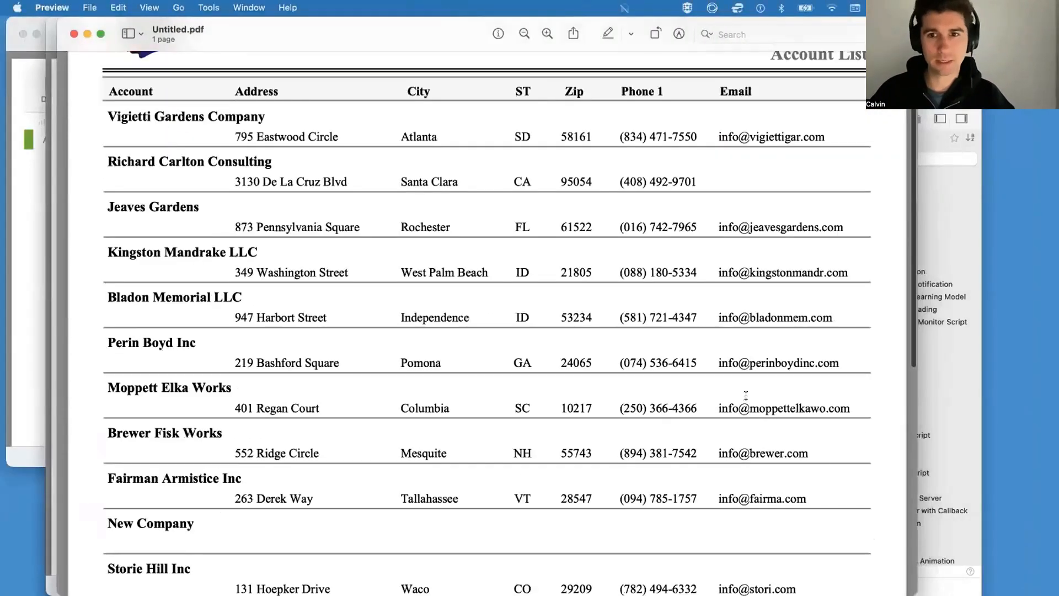
drag(918, 436, 499, 436)
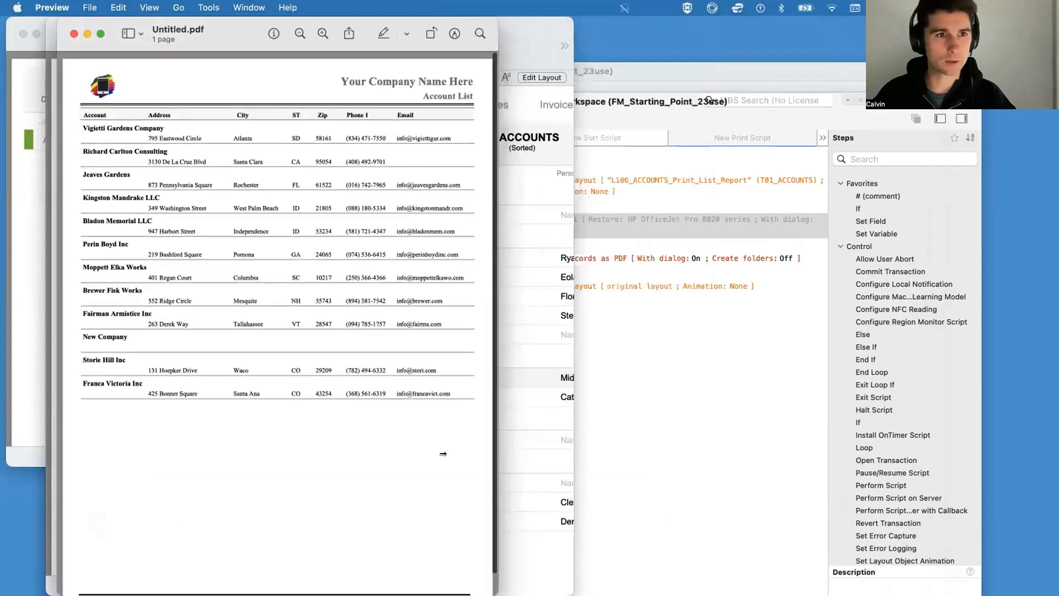
click(74, 33)
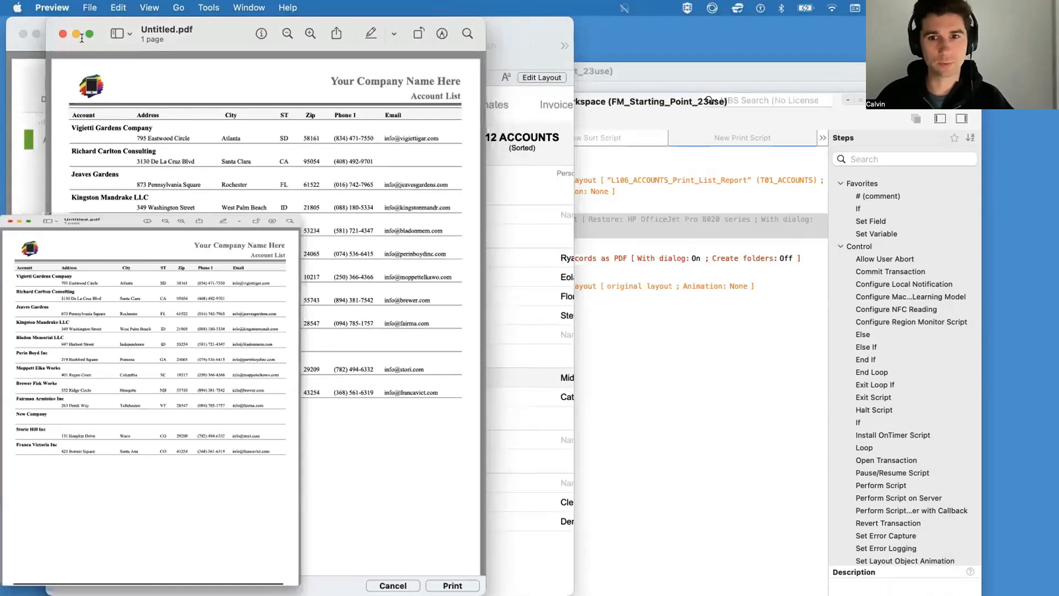
Step: Inspect the Save Records as PDF step's save options and output file settings, cancelling both dialogs
click(807, 258)
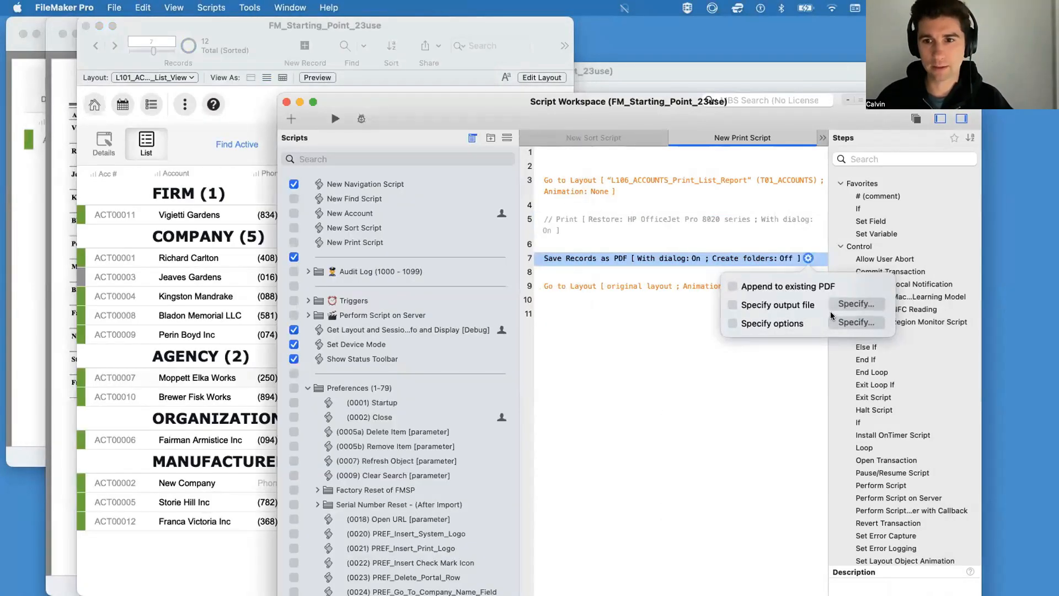
click(851, 322)
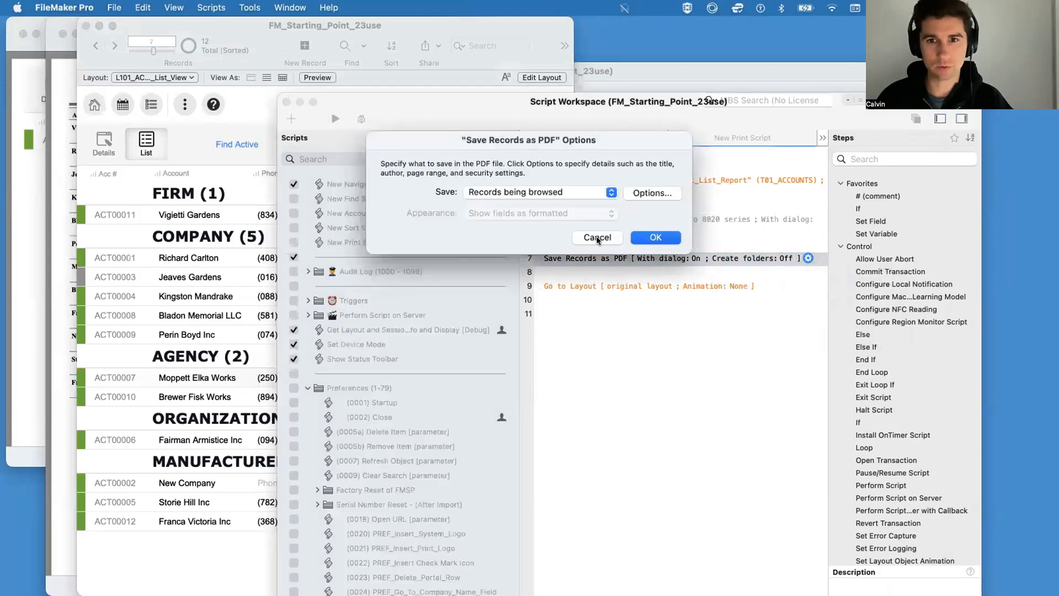
click(596, 237)
click(835, 300)
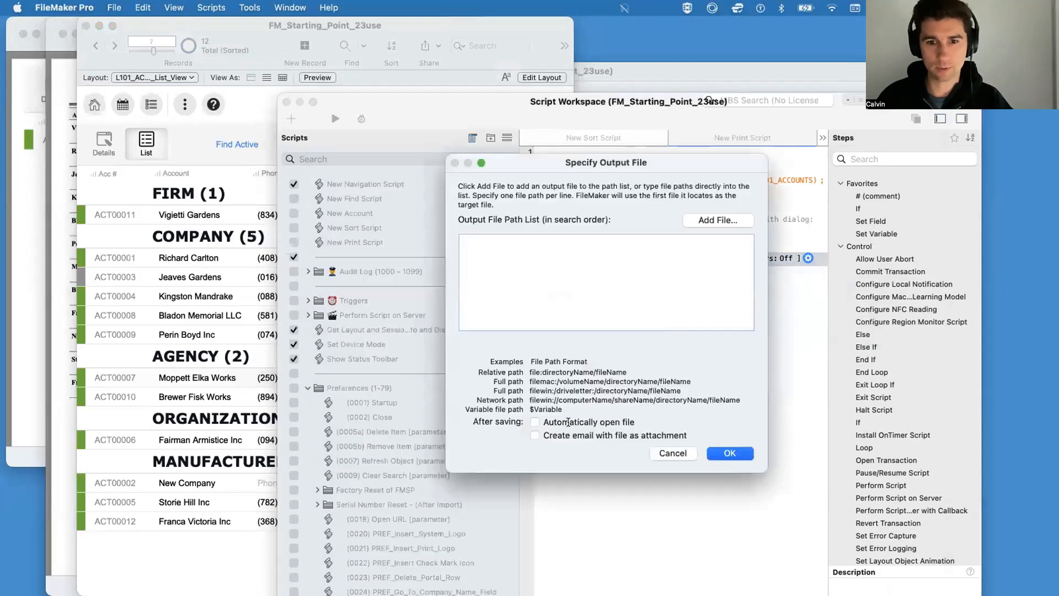
click(673, 451)
Step: Re-enable the Print step and disable the Save Records as PDF step in New Print Script
click(577, 250)
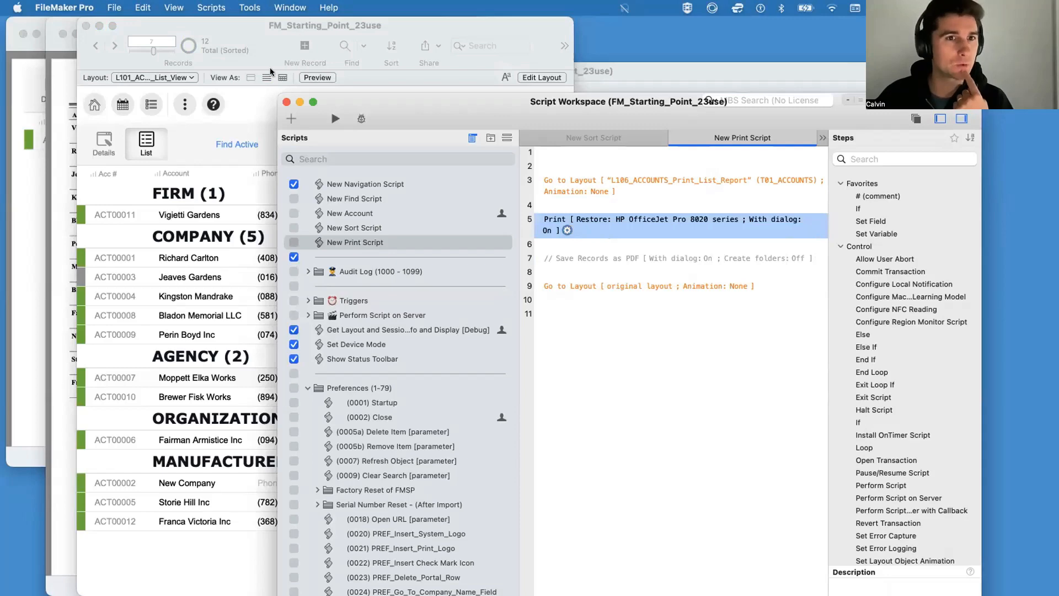
click(241, 99)
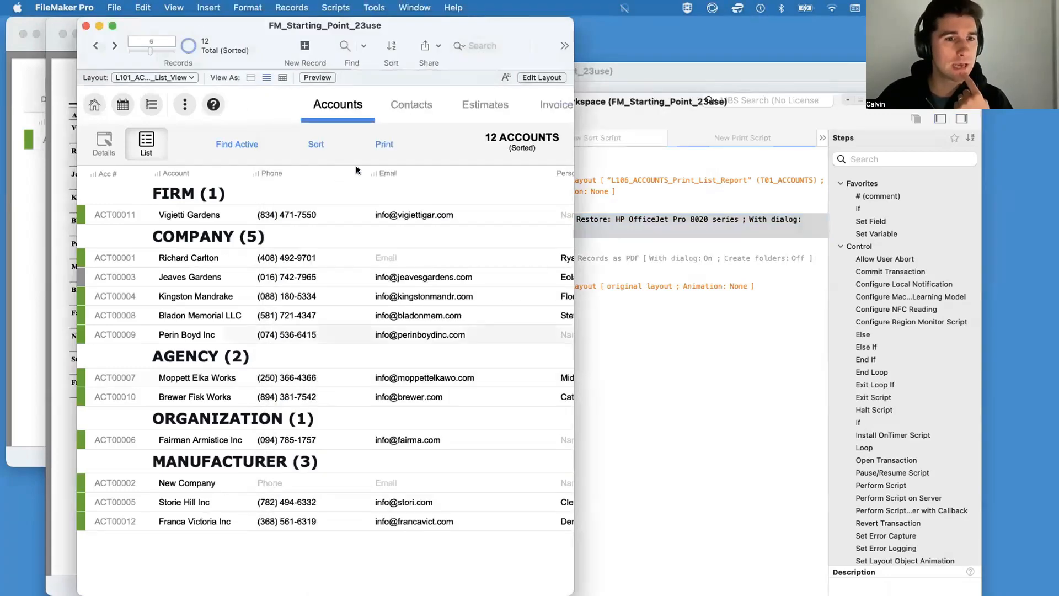
scroll(354, 167, up, 1)
scroll(351, 161, right, 5)
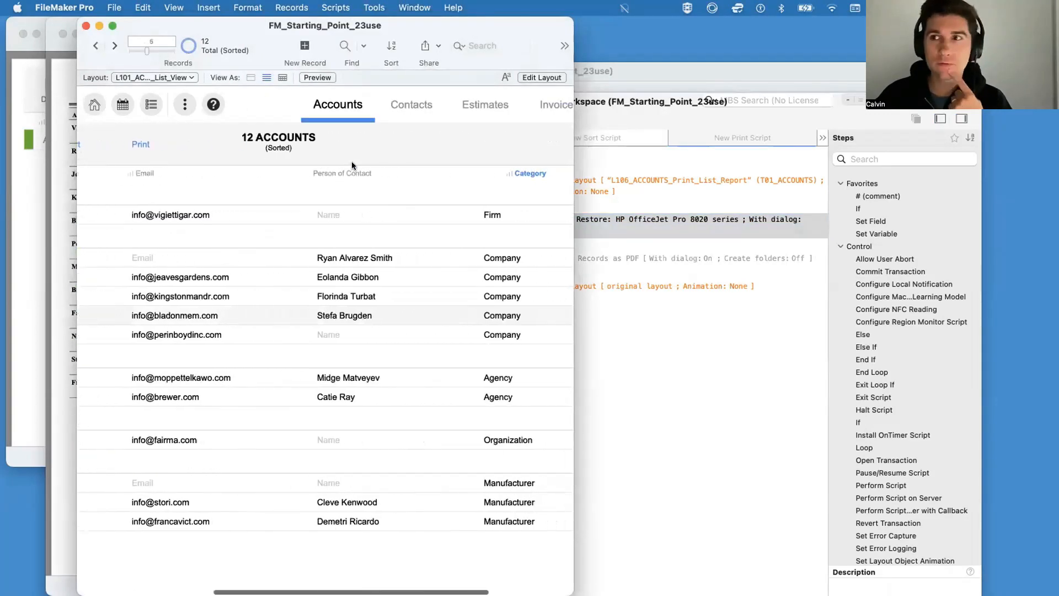
scroll(352, 161, left, 5)
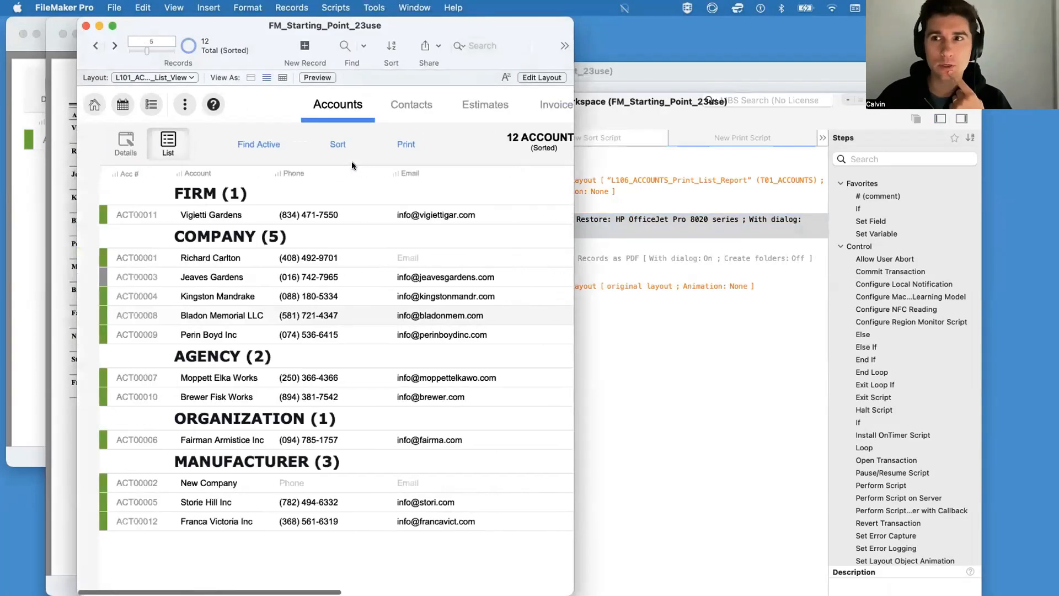
click(712, 393)
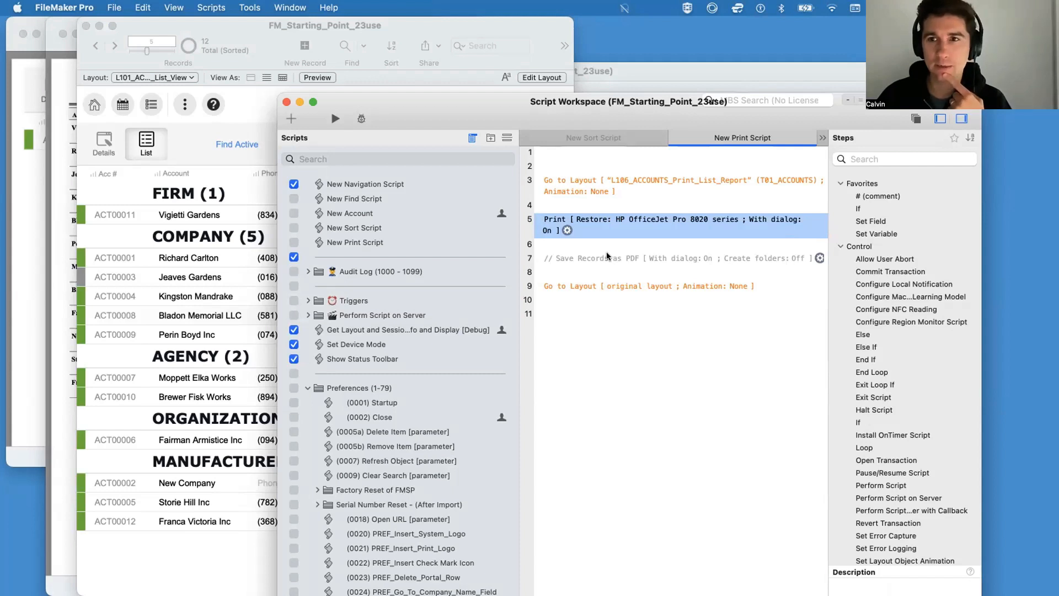
click(606, 255)
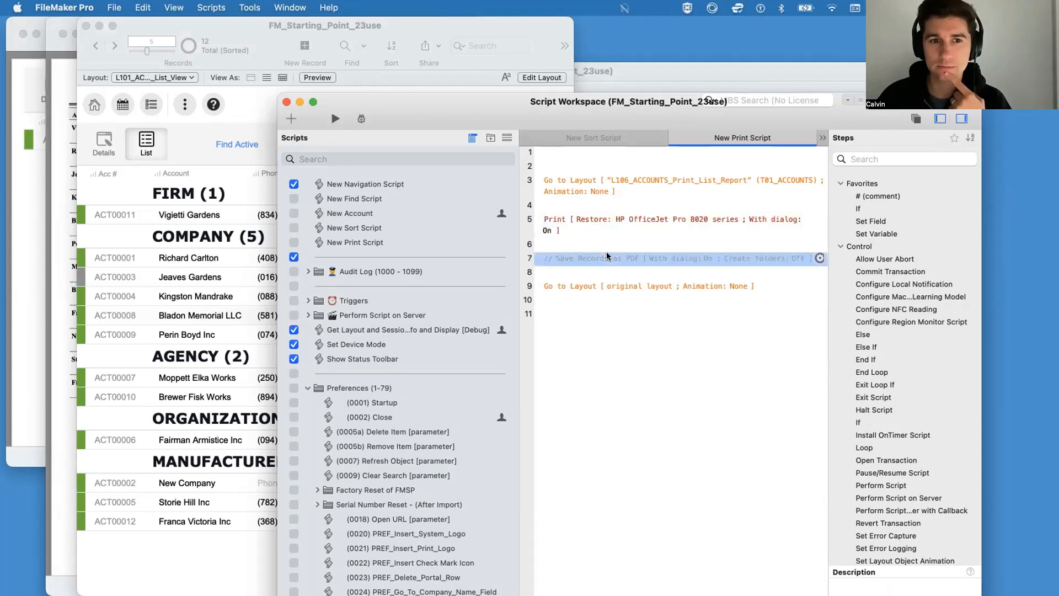
Step: Duplicate New Print Script and rename the copy New Save as PDF Script
click(416, 243)
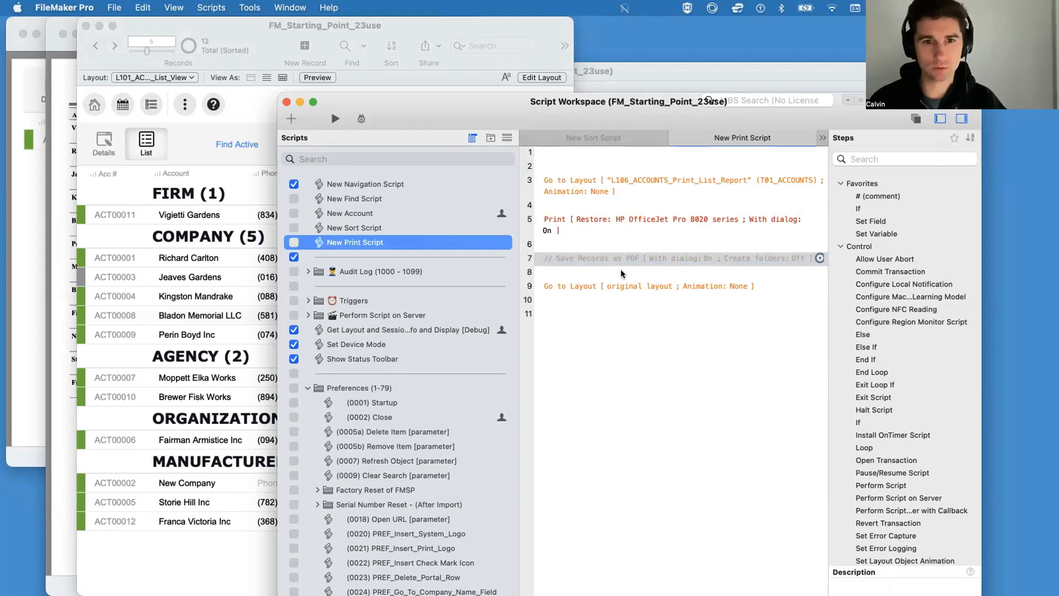
key(super+d)
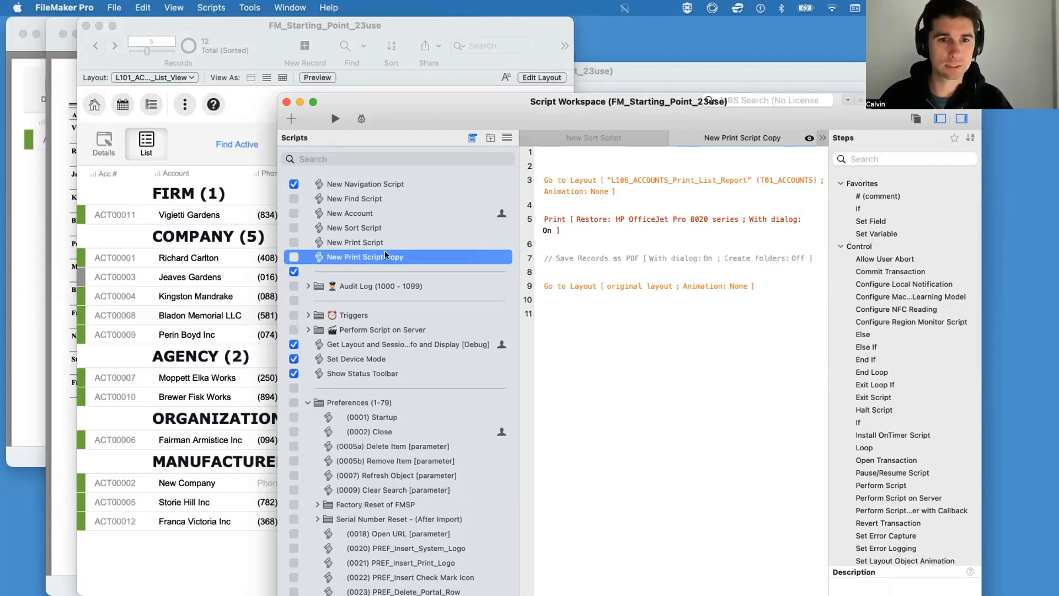
click(385, 257)
double_click(388, 257)
key(BackSpace)
key(BackSpace)
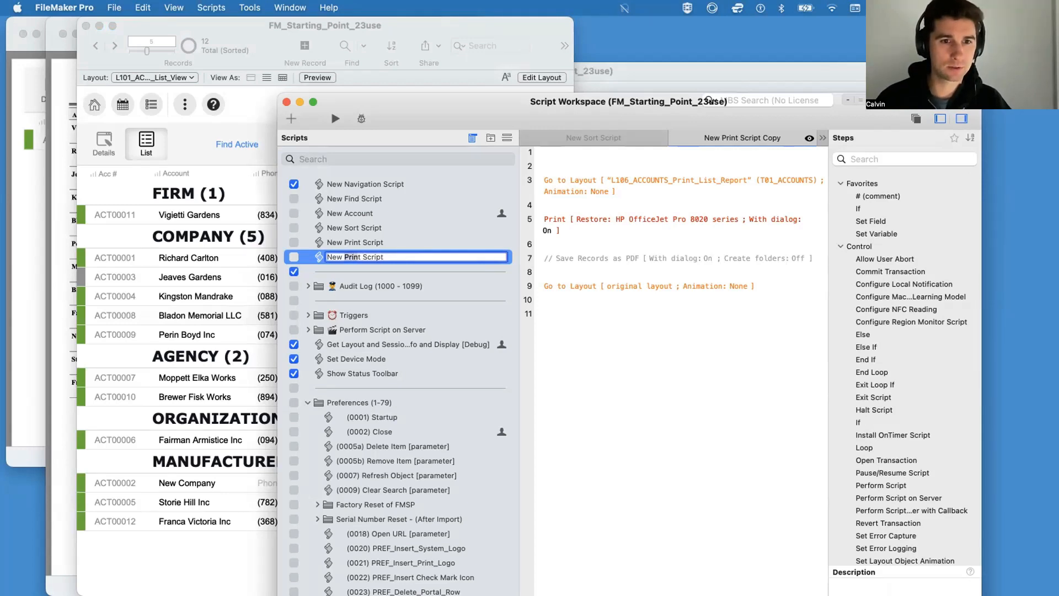
text(Save as PDF)
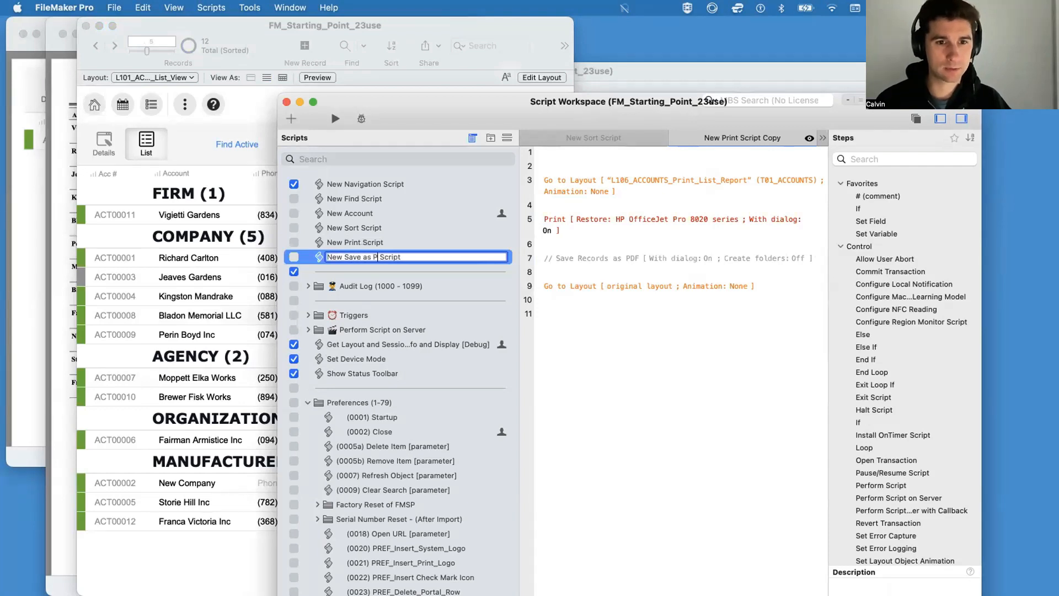
key(Return)
Step: Delete the Print step from New Save as PDF Script and enable its Save Records as PDF step
click(595, 218)
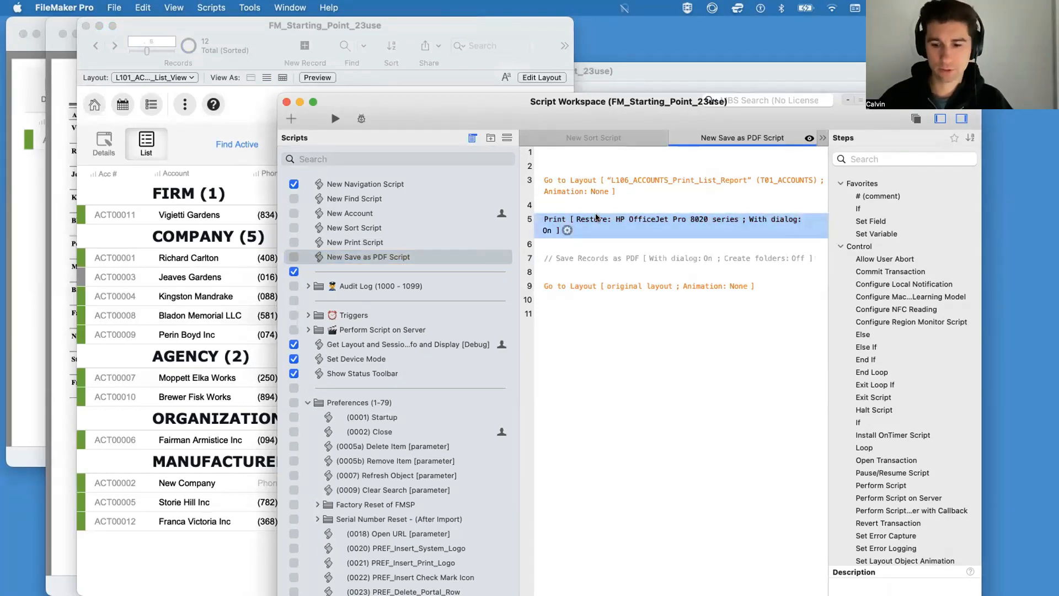
key(BackSpace)
key(BackSpace)
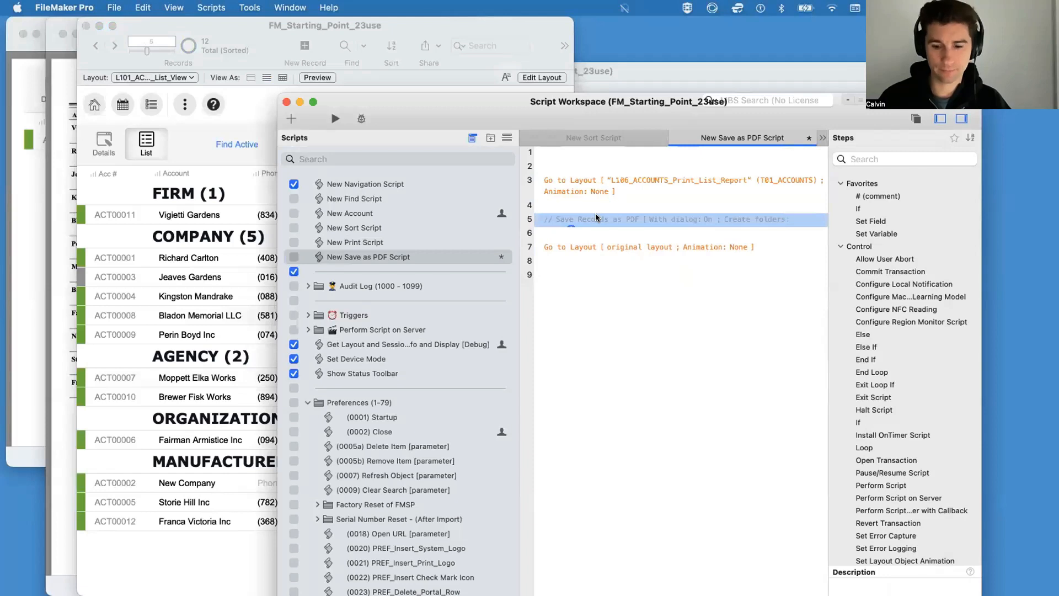
key(super+slash)
Step: Delete the disabled Save Records as PDF step and its spare blank line from New Print Script
click(464, 240)
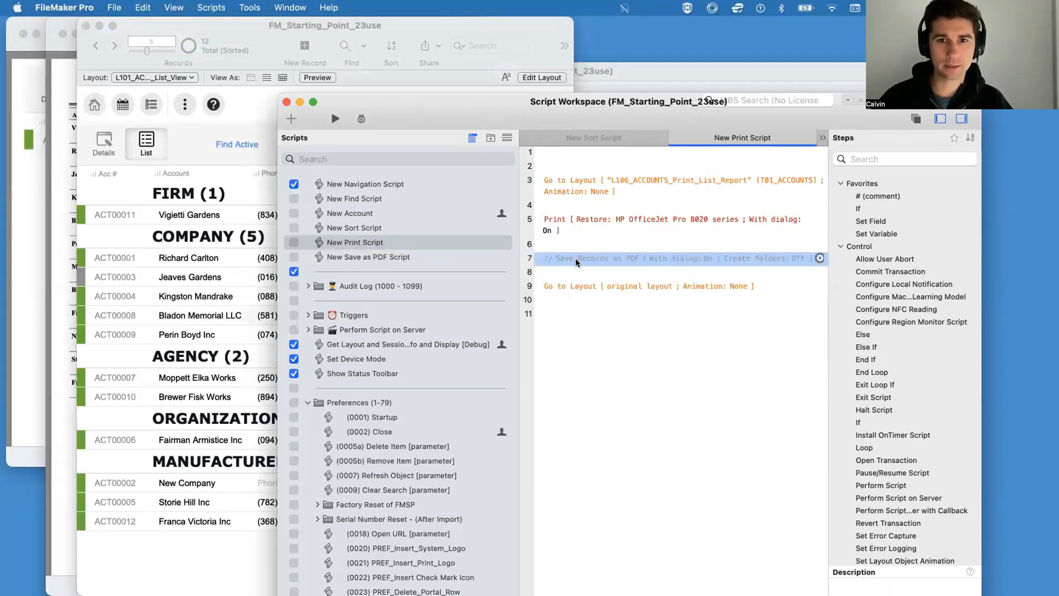
key(BackSpace)
key(BackSpace)
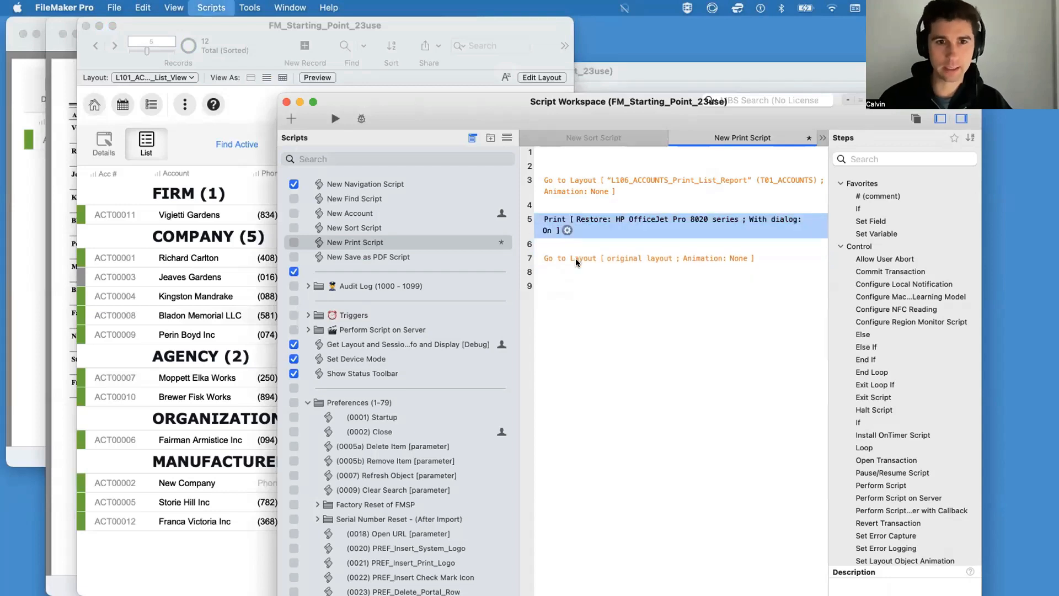
Step: In New Save as PDF Script, set the Save Records as PDF output file to $file and have it open automatically
click(468, 256)
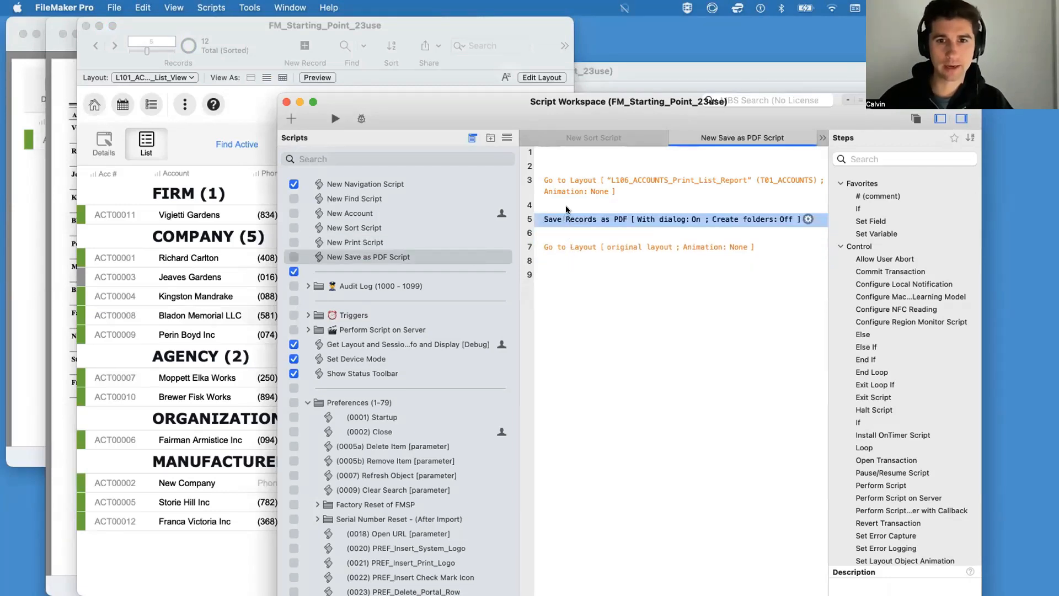
click(808, 218)
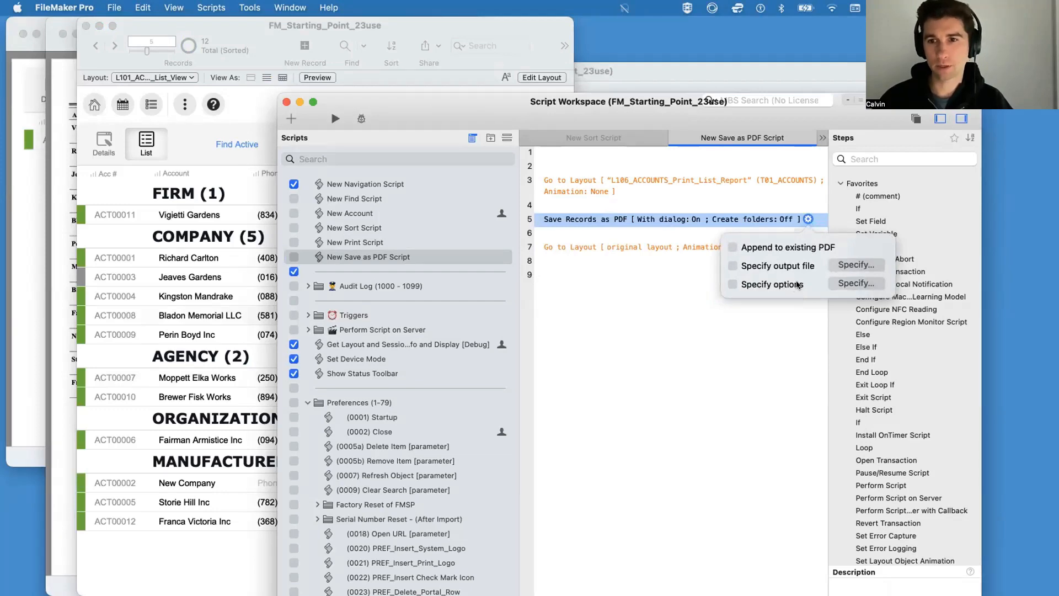
click(842, 266)
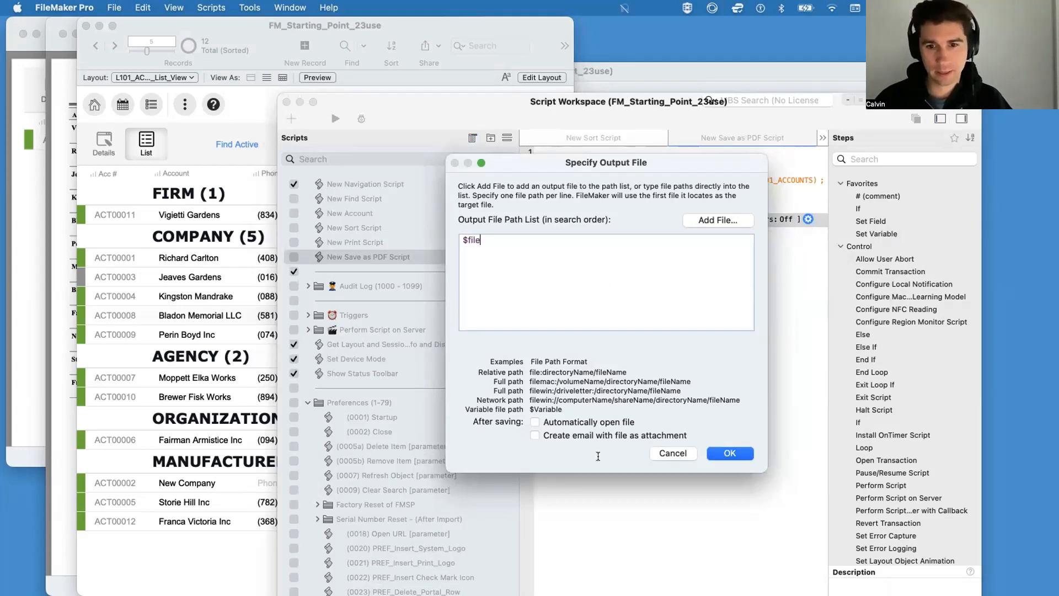
click(570, 422)
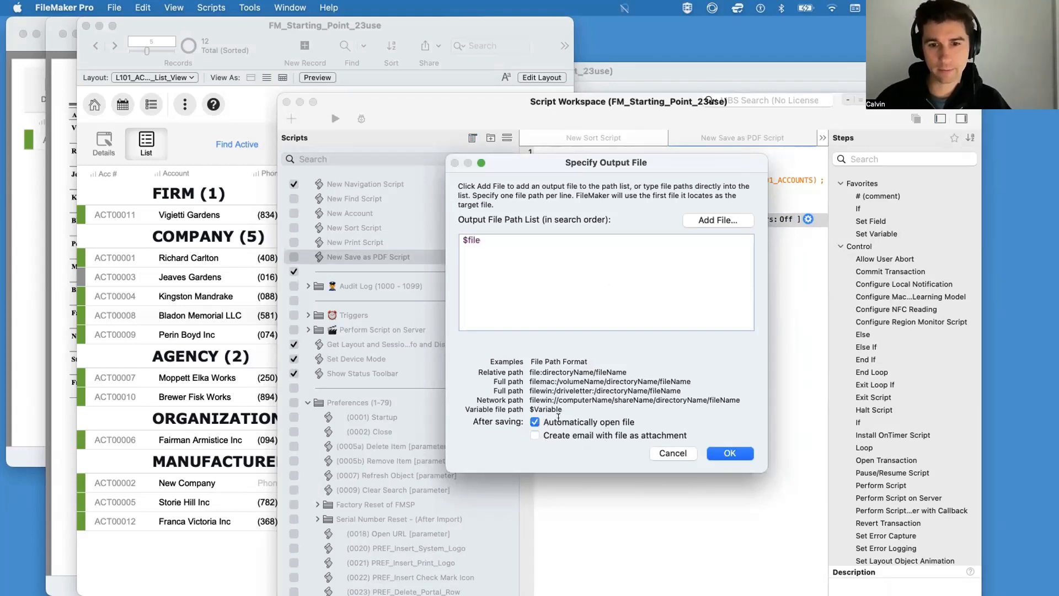
click(739, 453)
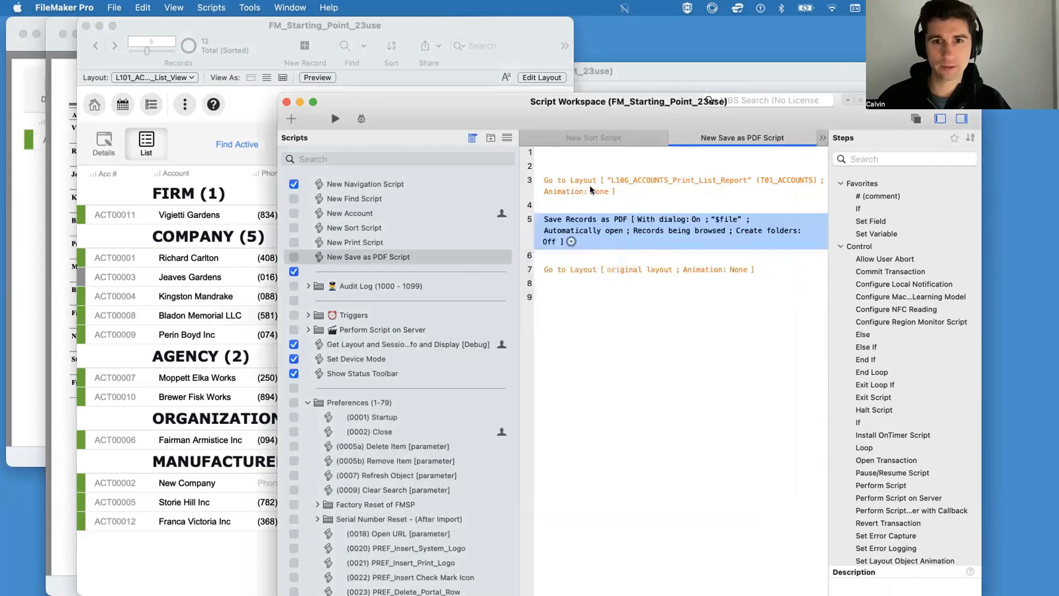
Step: Insert a Set Variable step above the first Go to Layout step and name the variable $file
click(577, 154)
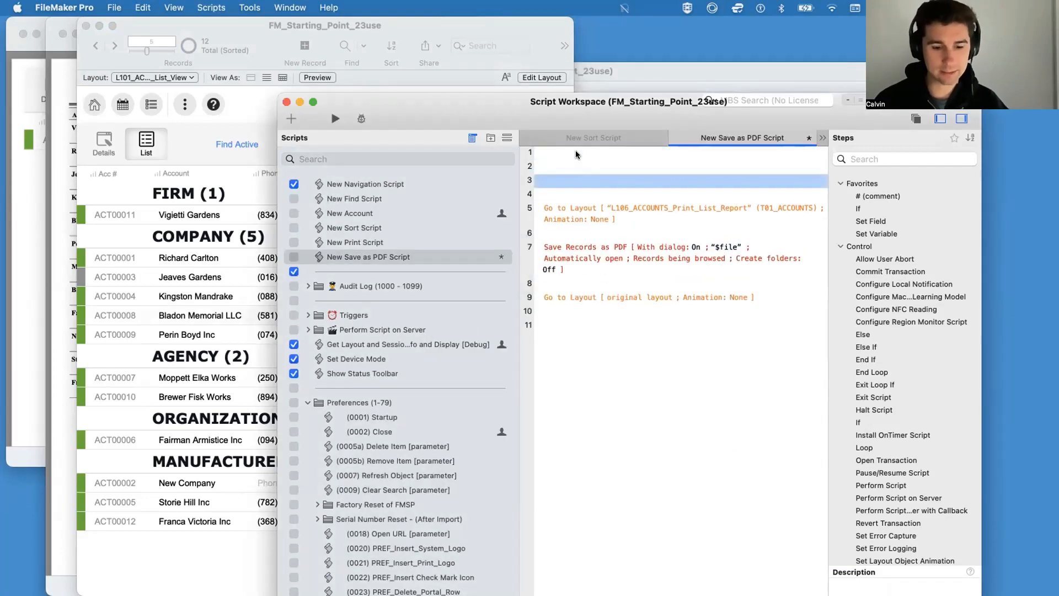
text(set va)
key(Return)
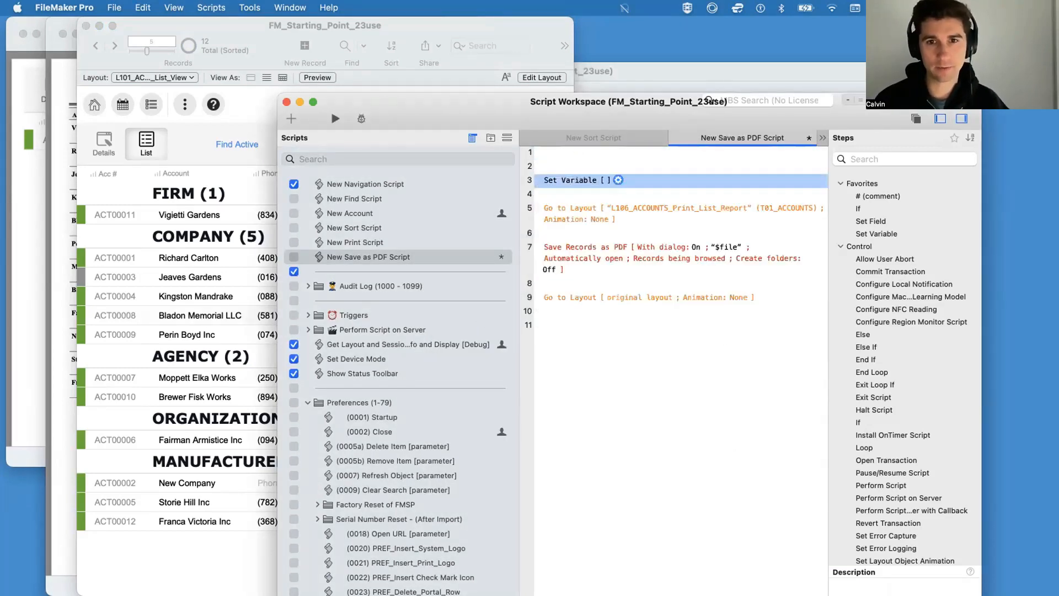
click(618, 179)
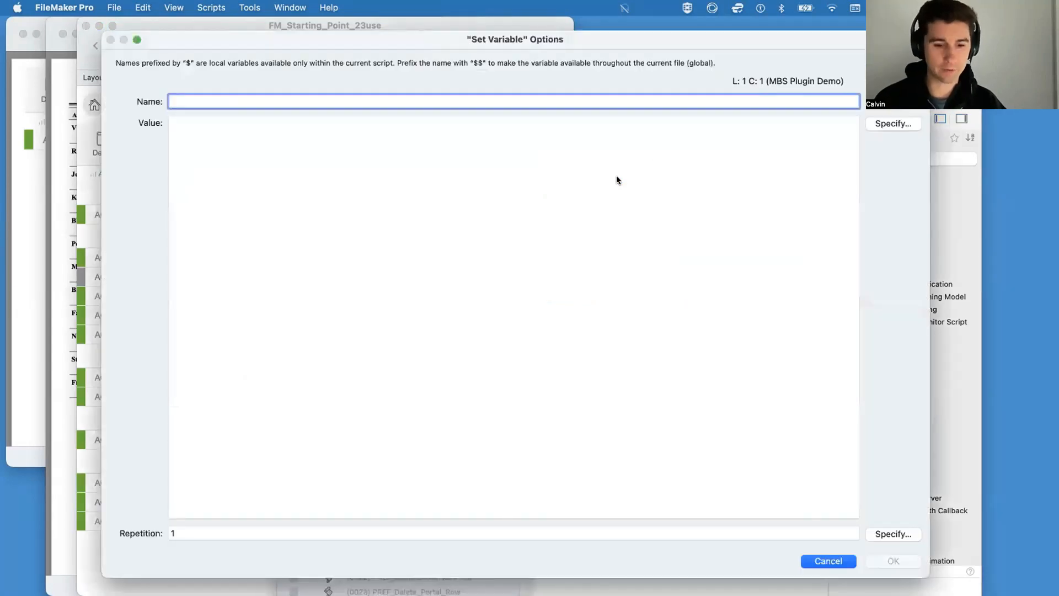
text($file)
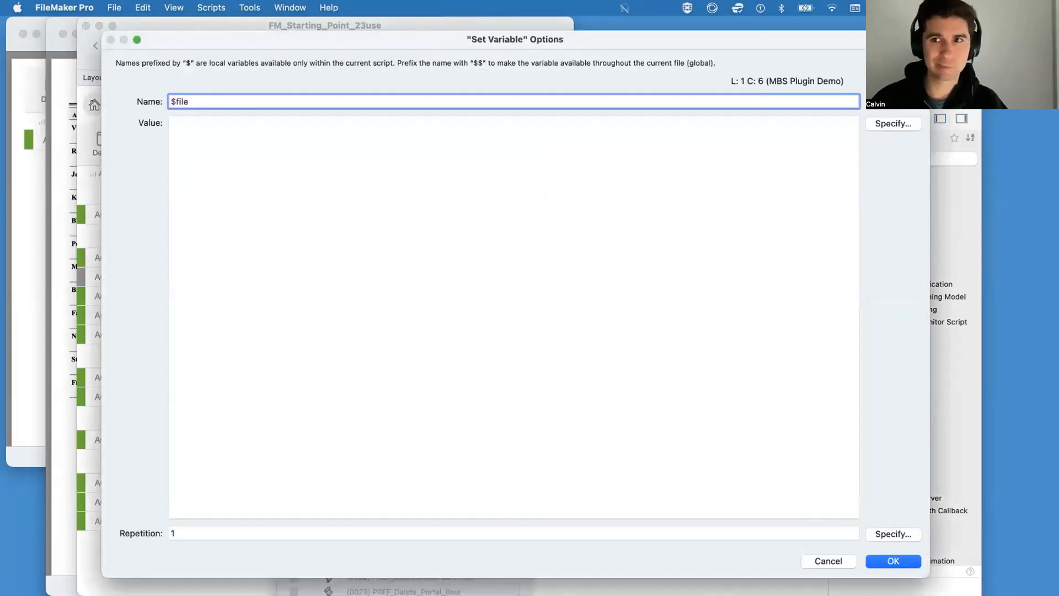
Step: Begin the $file variable's value calculation with Get ( DesktopPath )
click(891, 124)
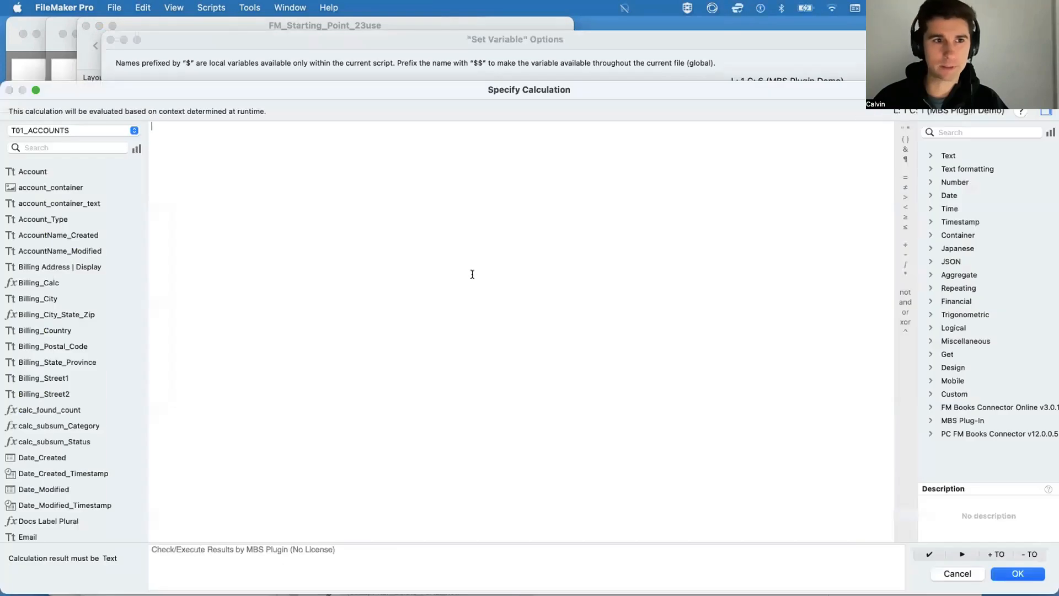
text(get)
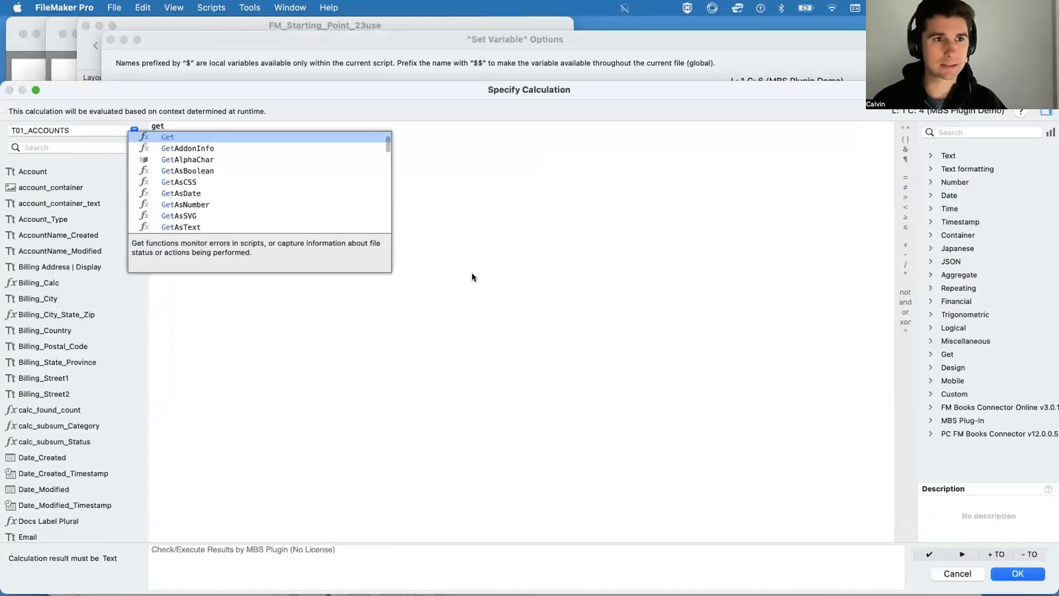
key(Return)
text(te)
key(BackSpace)
key(BackSpace)
text(de)
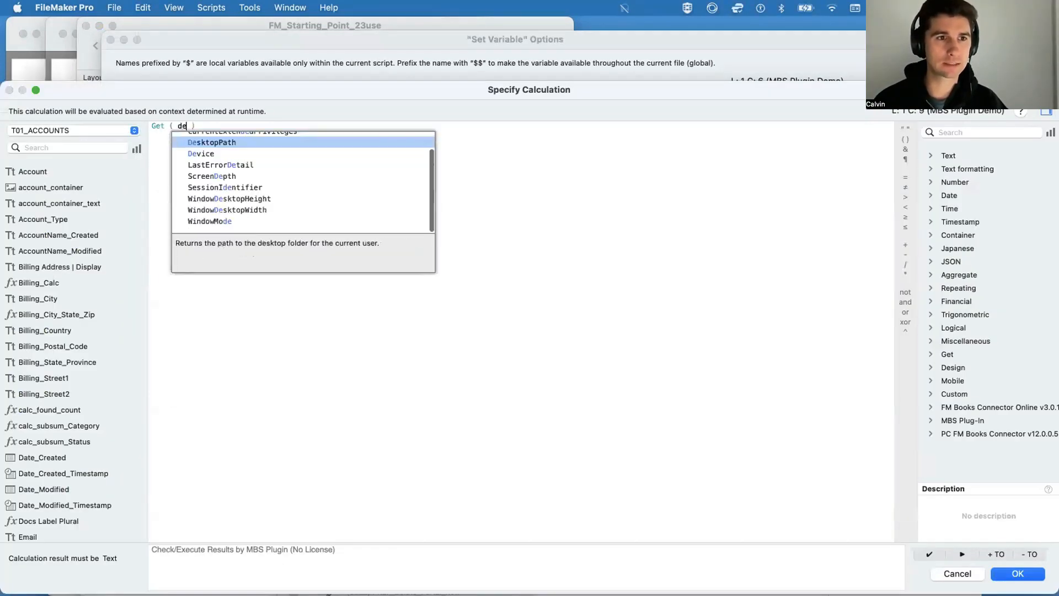
text(sk)
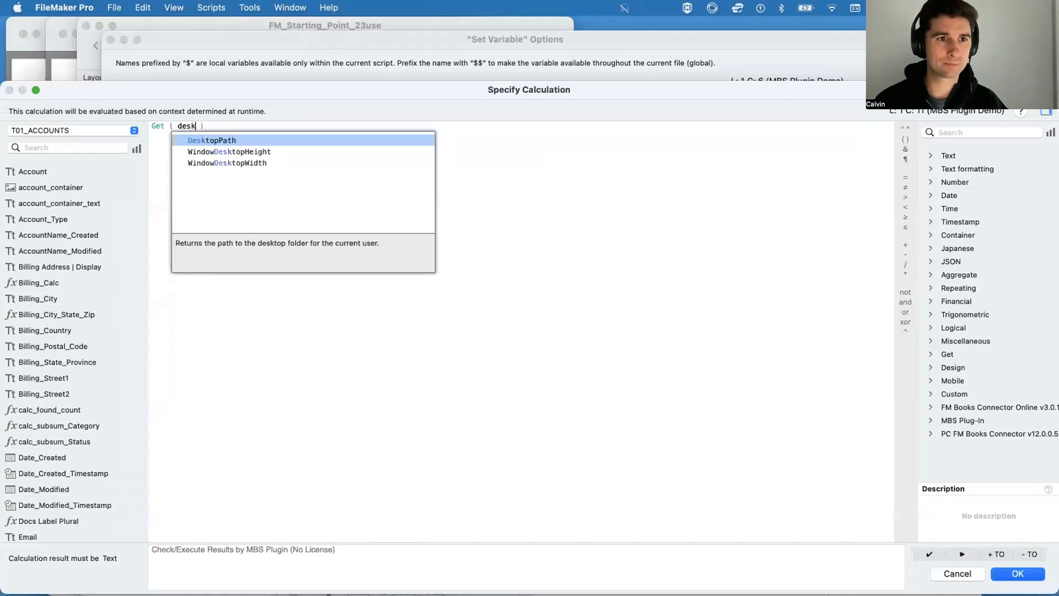
key(Return)
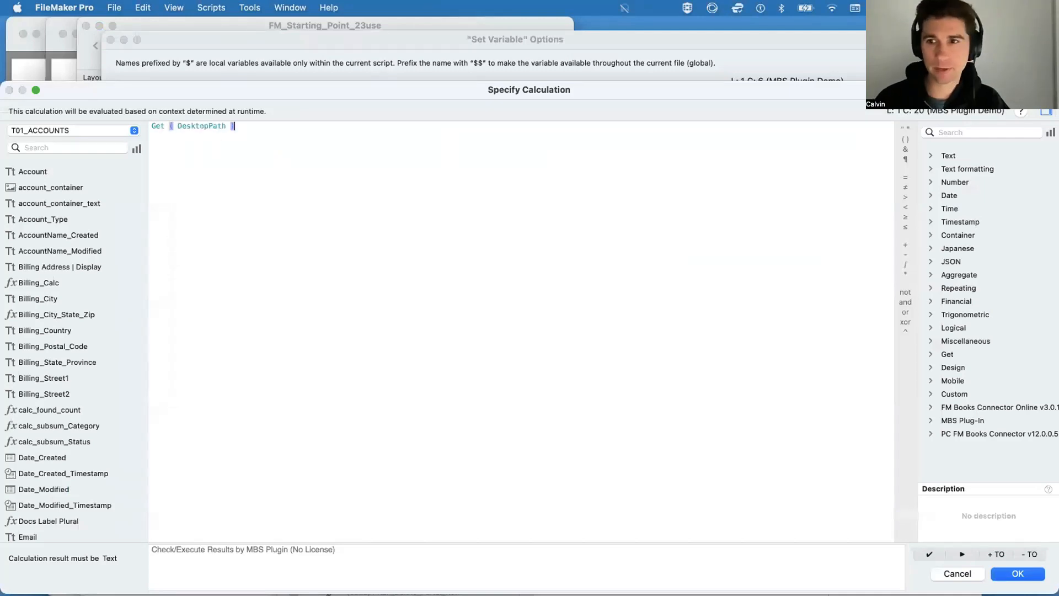
Step: Append & "List_Report.pdf" to the calculation in a narrower calculation window, and confirm the variable's options
drag(1058, 383, 782, 381)
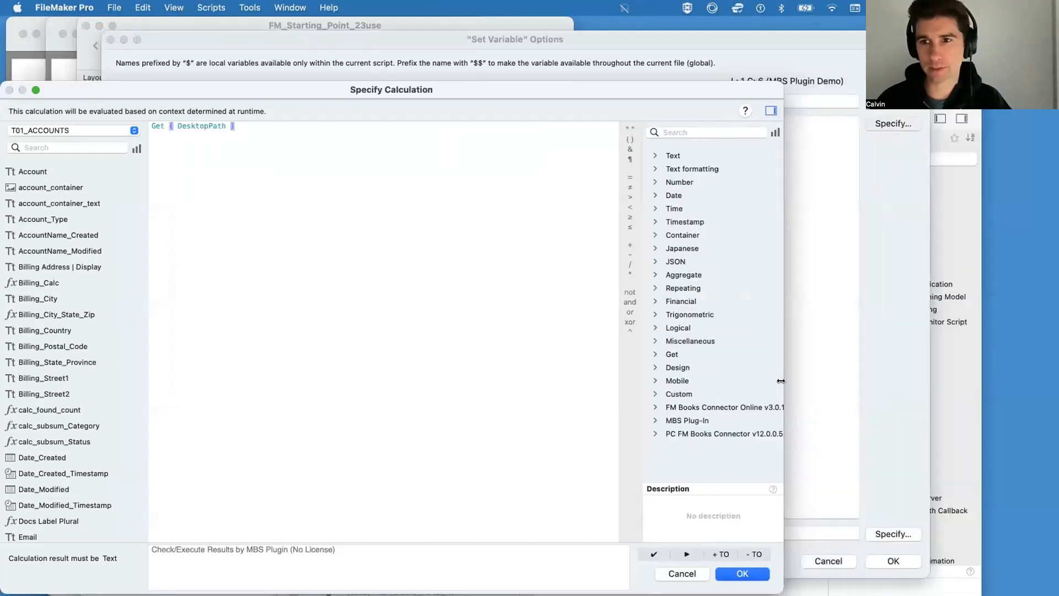
click(630, 147)
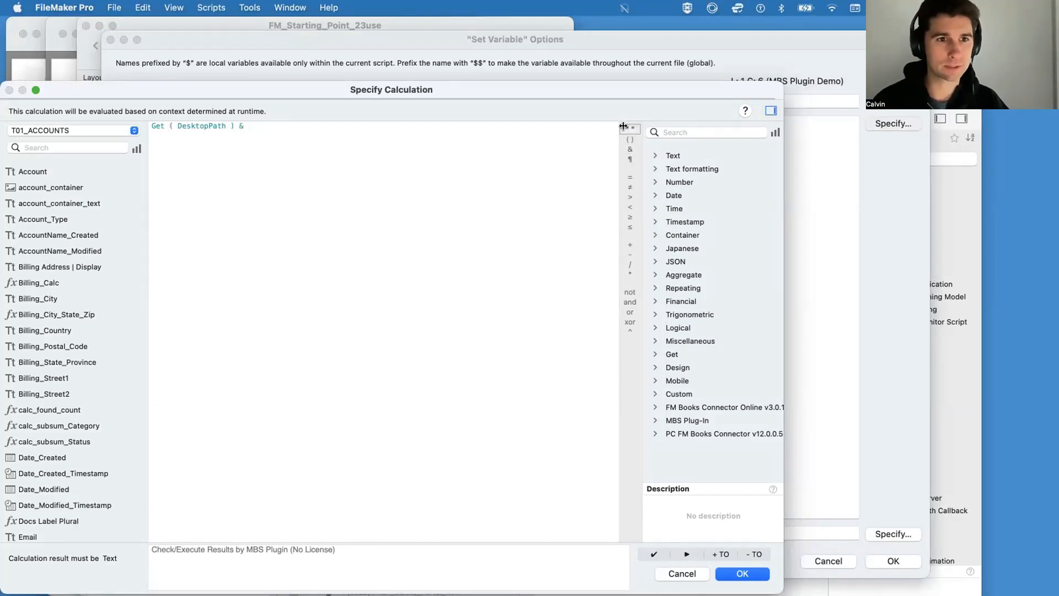
text("List_Re)
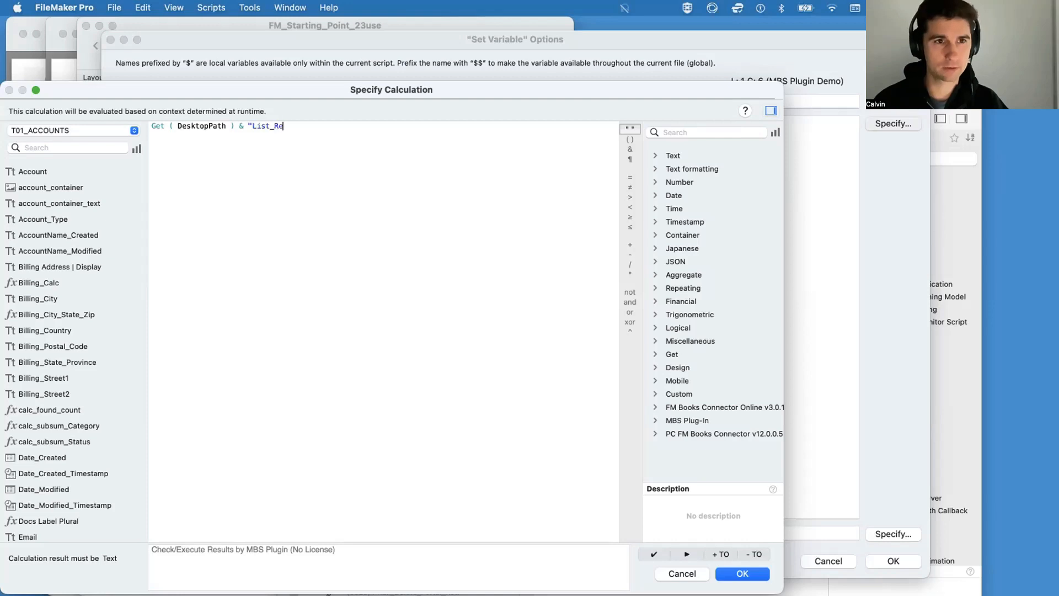
text(port)
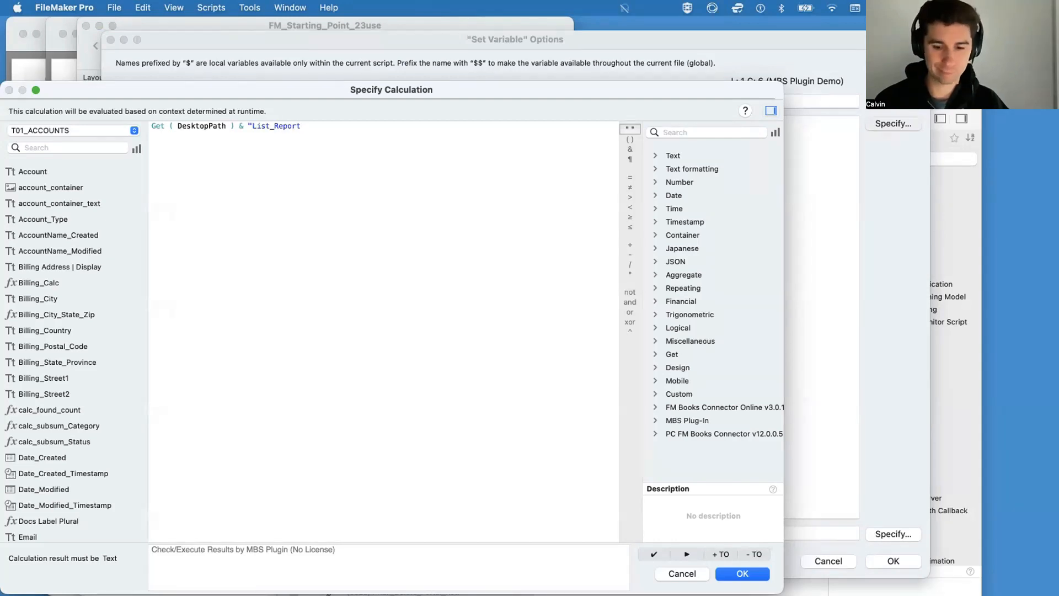
text(_)
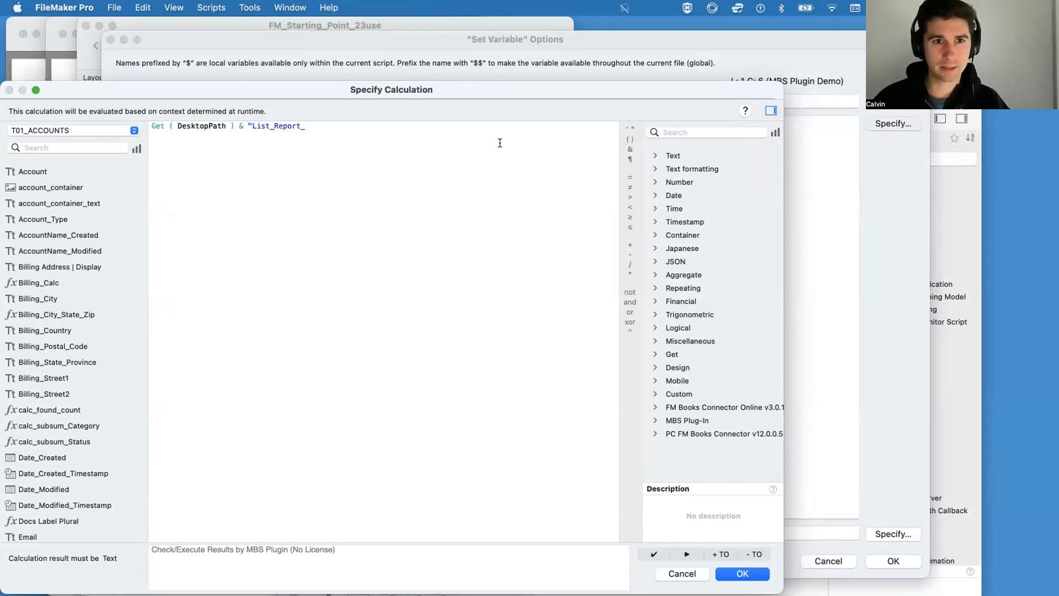
key(BackSpace)
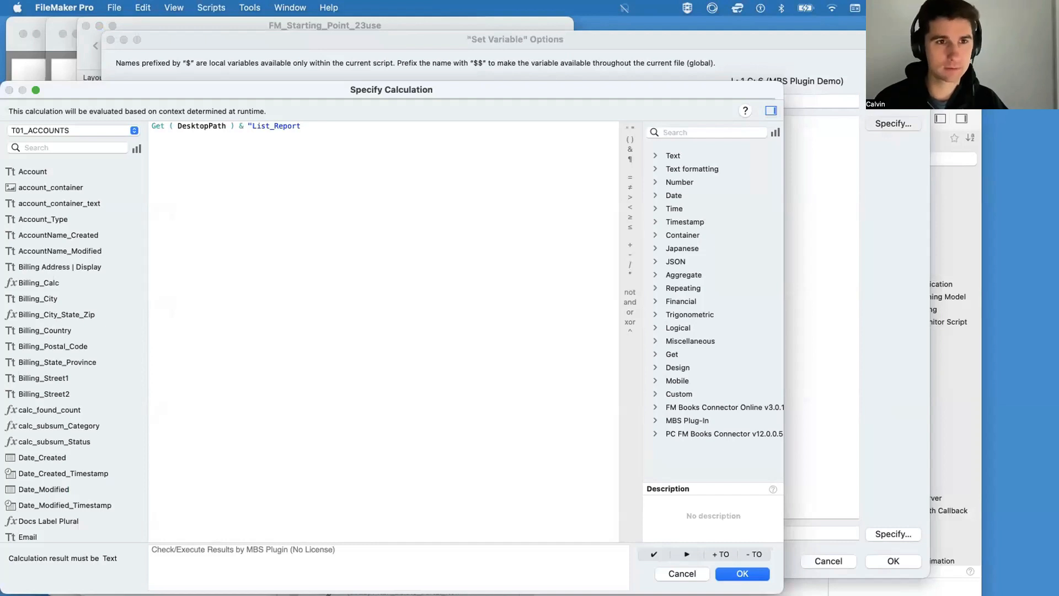
text(.pdf")
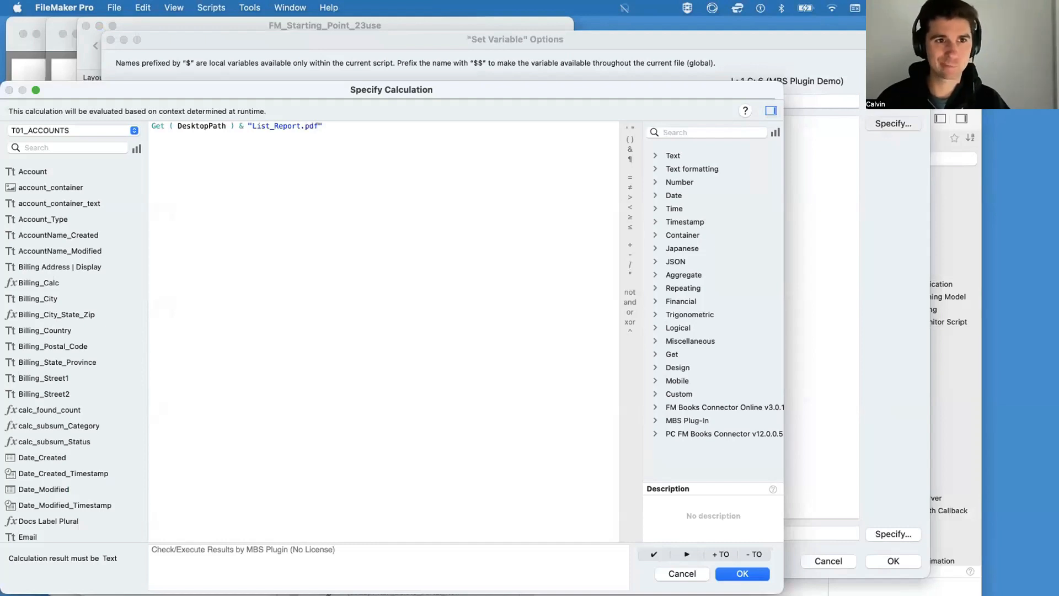
key(Return)
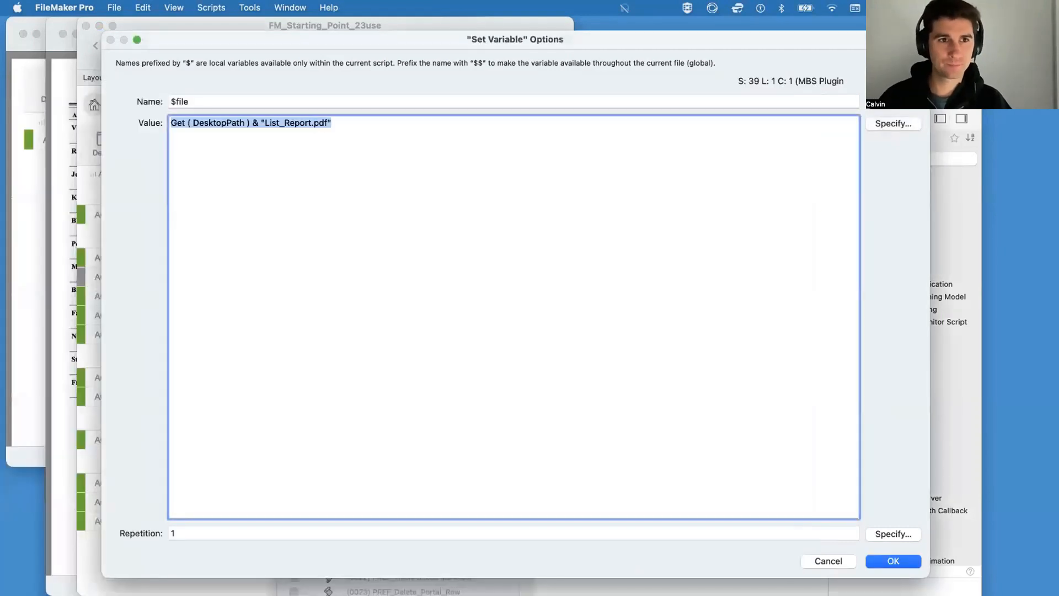
click(904, 560)
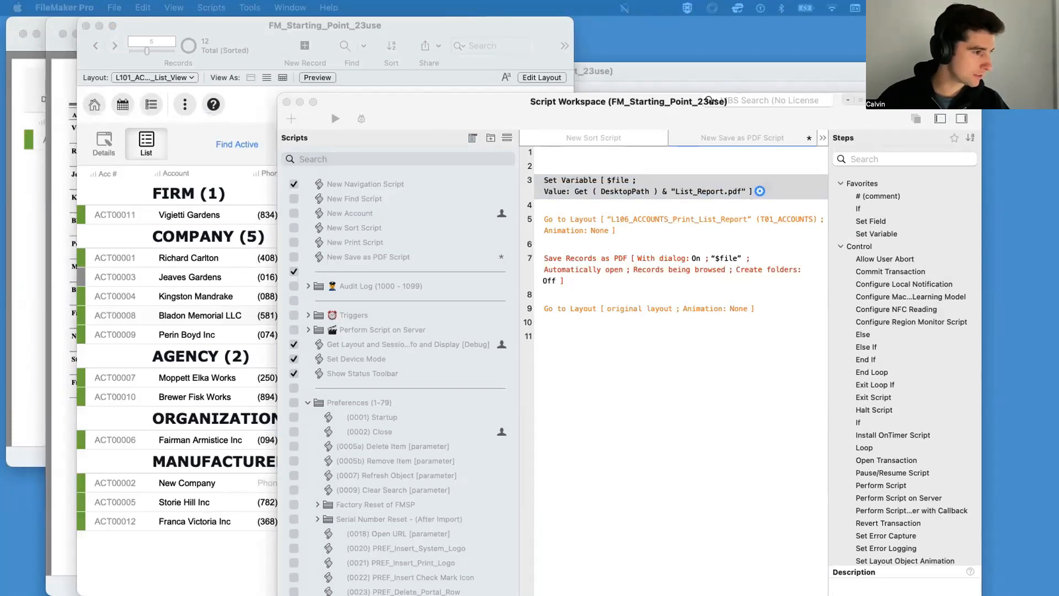
Step: Bring the Finder window of the Desktop folder into view and place it beside the script's steps
drag(0, 168, 557, 388)
drag(683, 432, 943, 429)
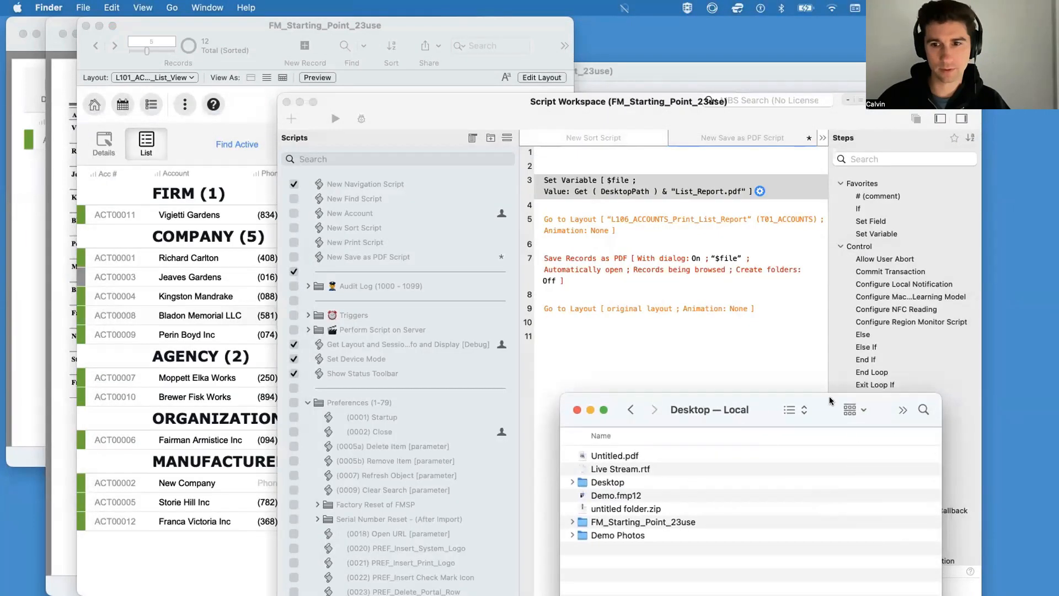
drag(790, 399, 257, 168)
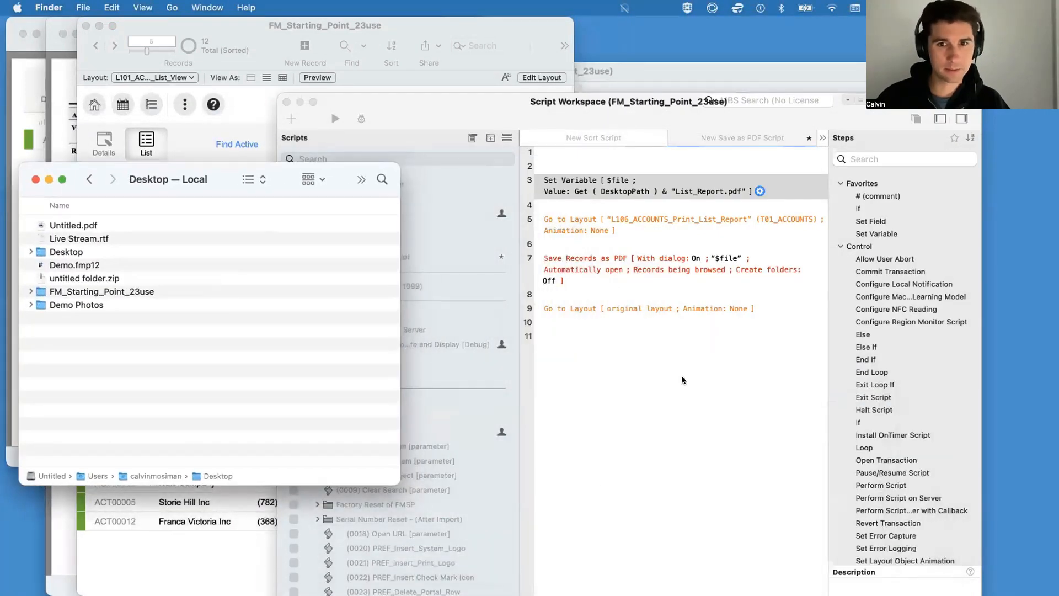
Step: Save New Save as PDF Script and run it, saving the records being browsed as a PDF
click(693, 386)
key(super+s)
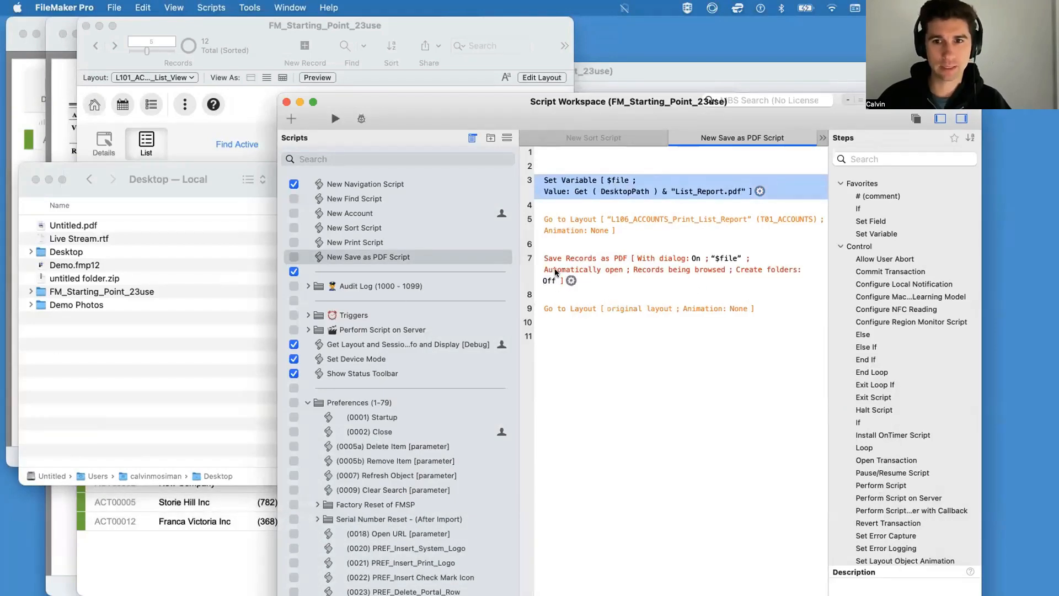
click(335, 118)
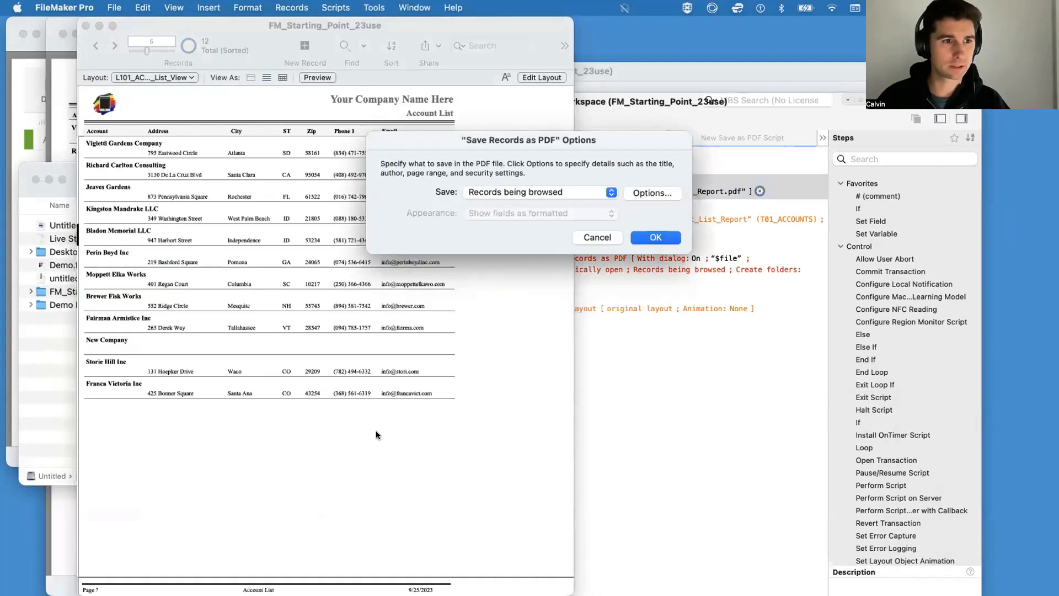
click(655, 238)
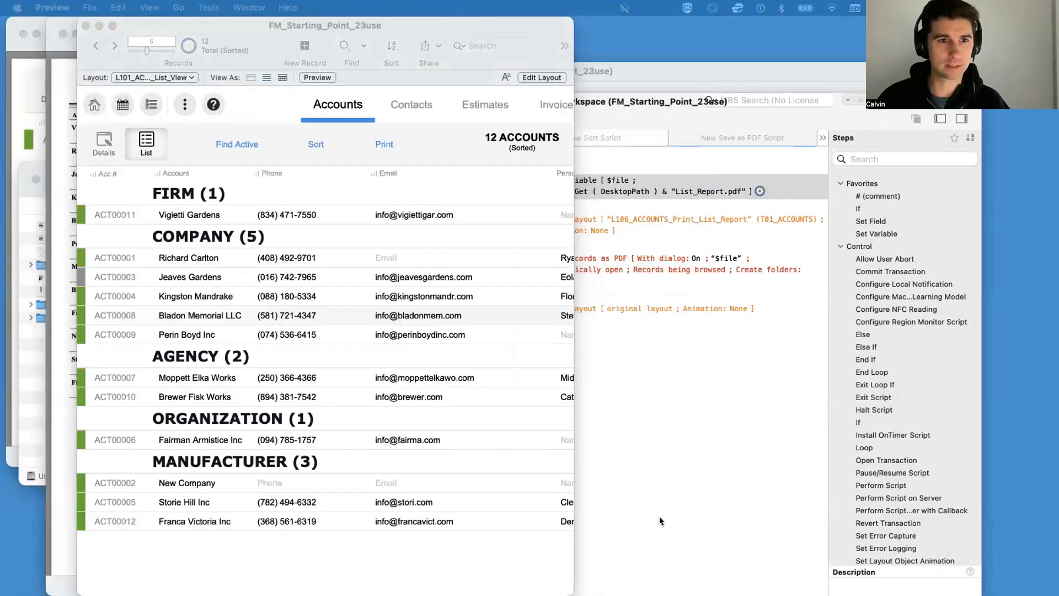
Step: Store Records being browsed as the specified save option in the Save Records as PDF step
click(592, 268)
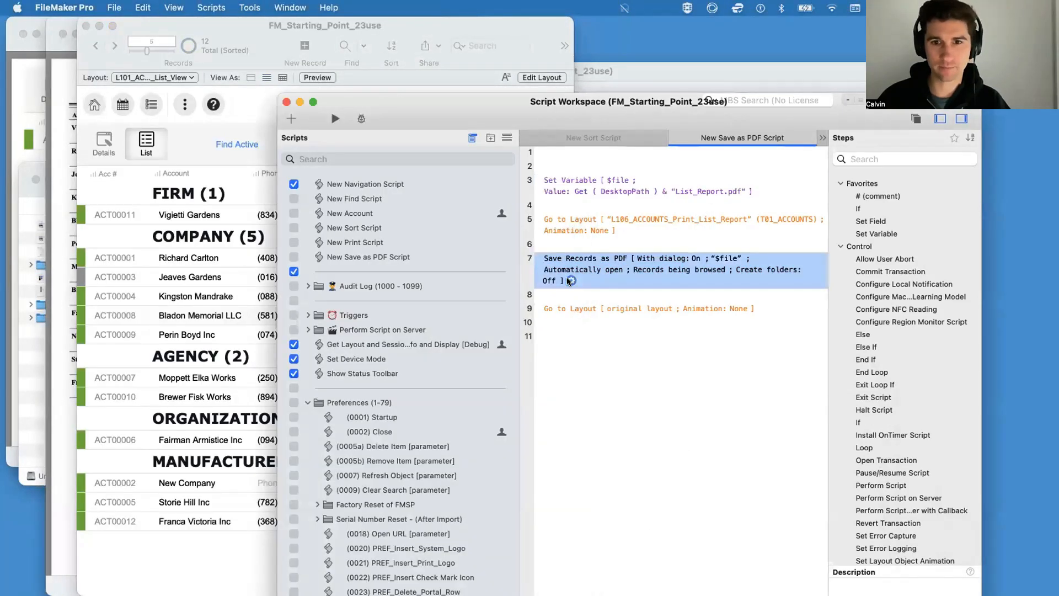
click(571, 280)
click(495, 346)
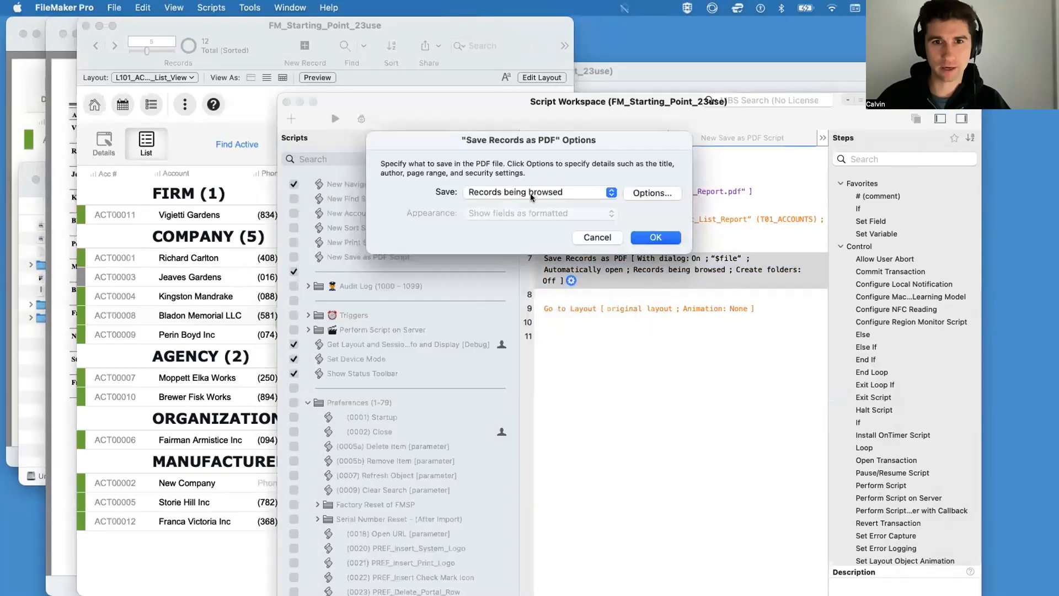
click(655, 237)
click(689, 400)
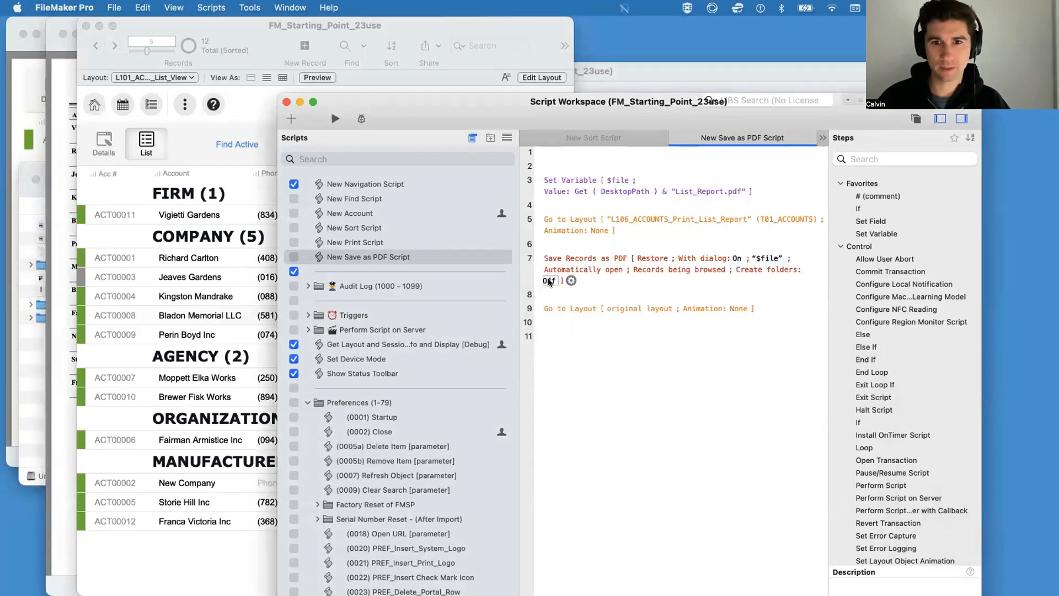
Step: Turn off With dialog in the Save Records as PDF step and close the previewed Untitled.pdf report
click(741, 258)
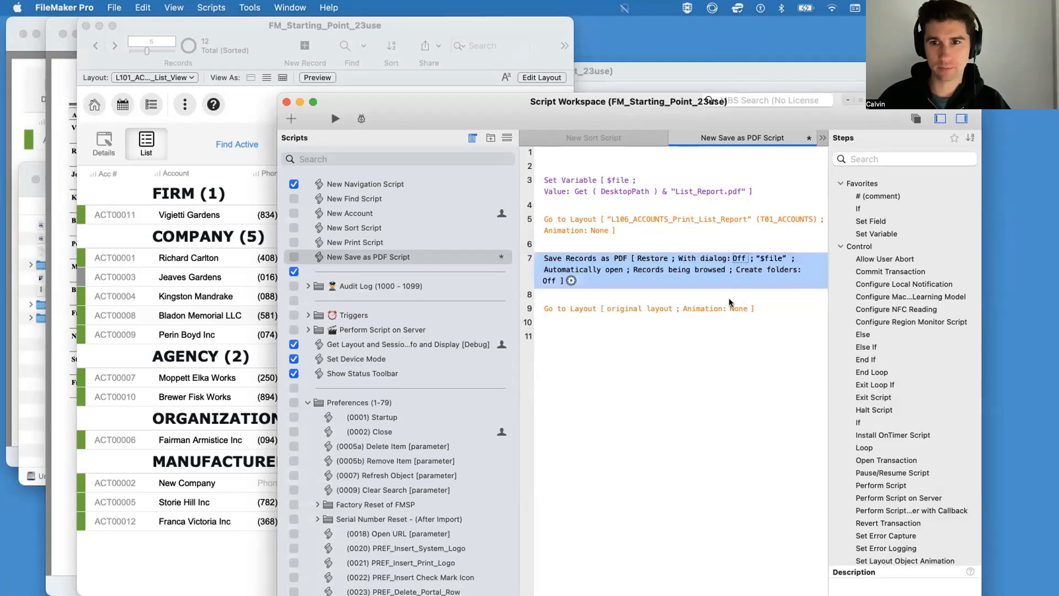
click(727, 373)
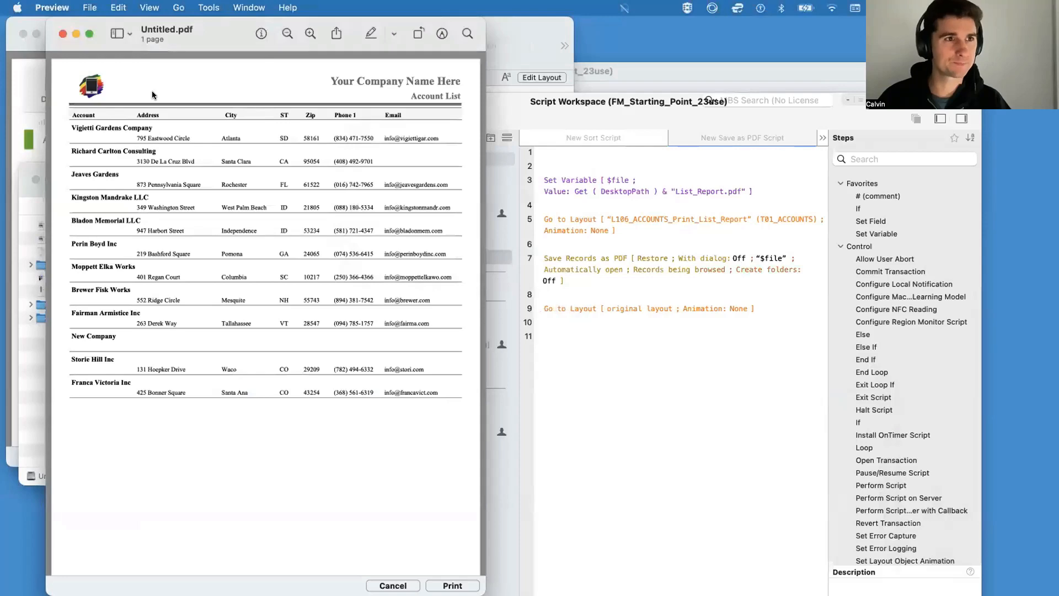
key(super+w)
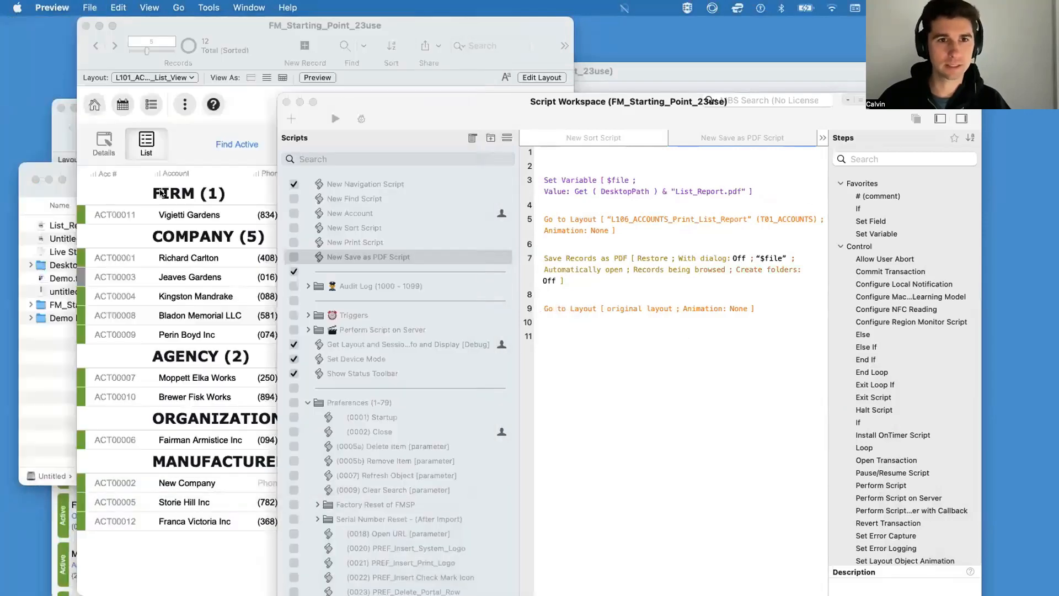
Step: Arrange the script workspace, the accounts list and the Finder Desktop window so the Desktop files stay visible beside the others
drag(585, 111, 803, 99)
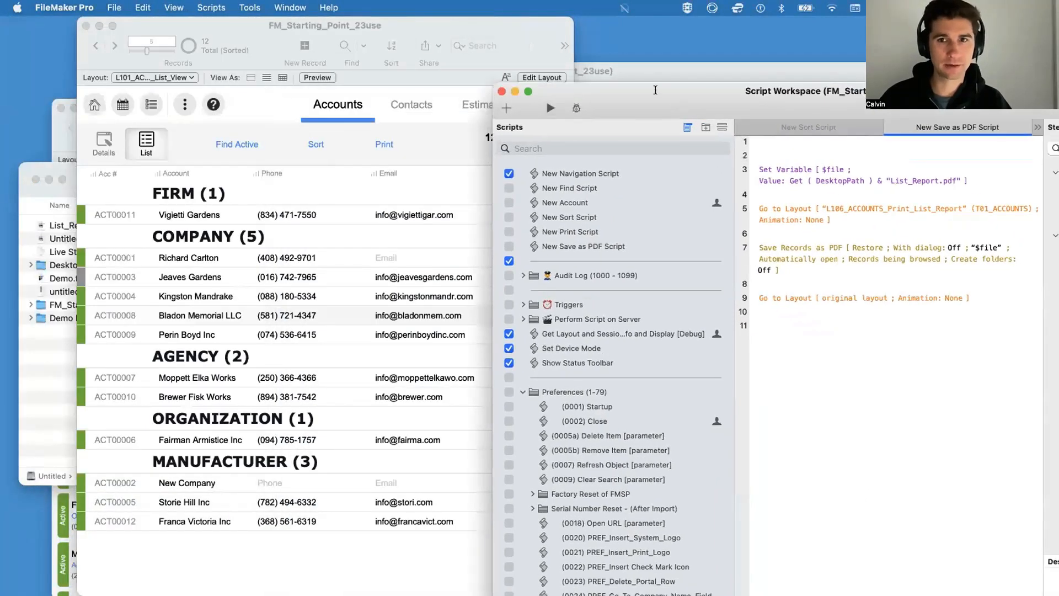
drag(656, 90, 324, 87)
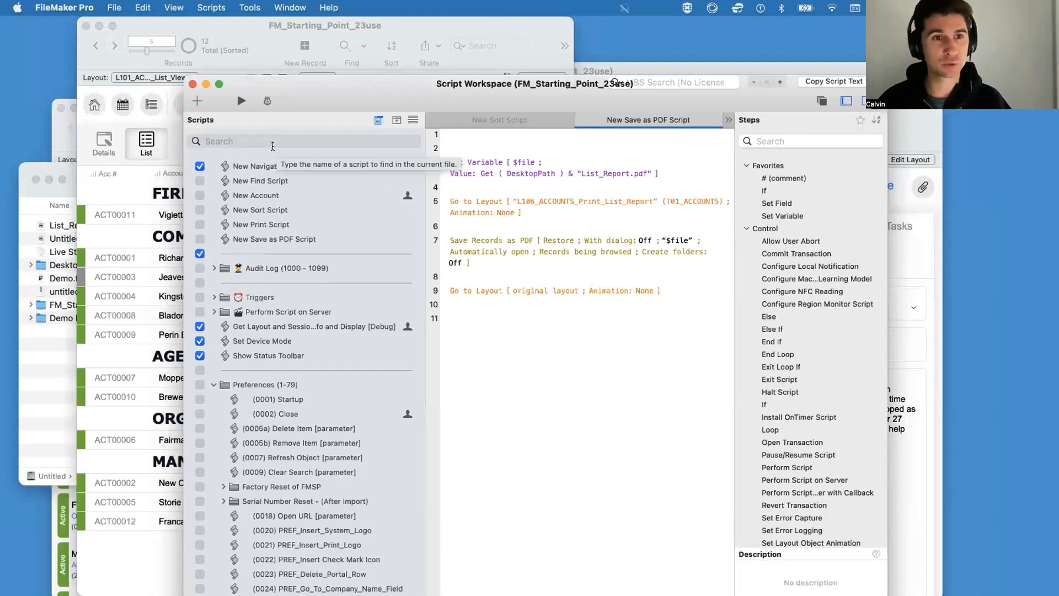
drag(299, 90, 316, 135)
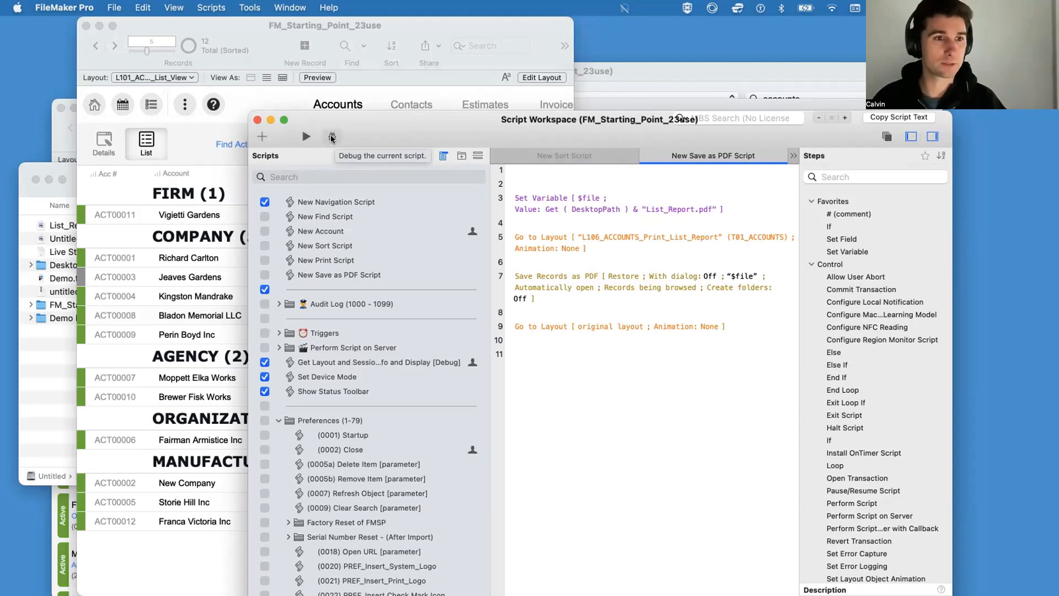
drag(54, 163, 38, 5)
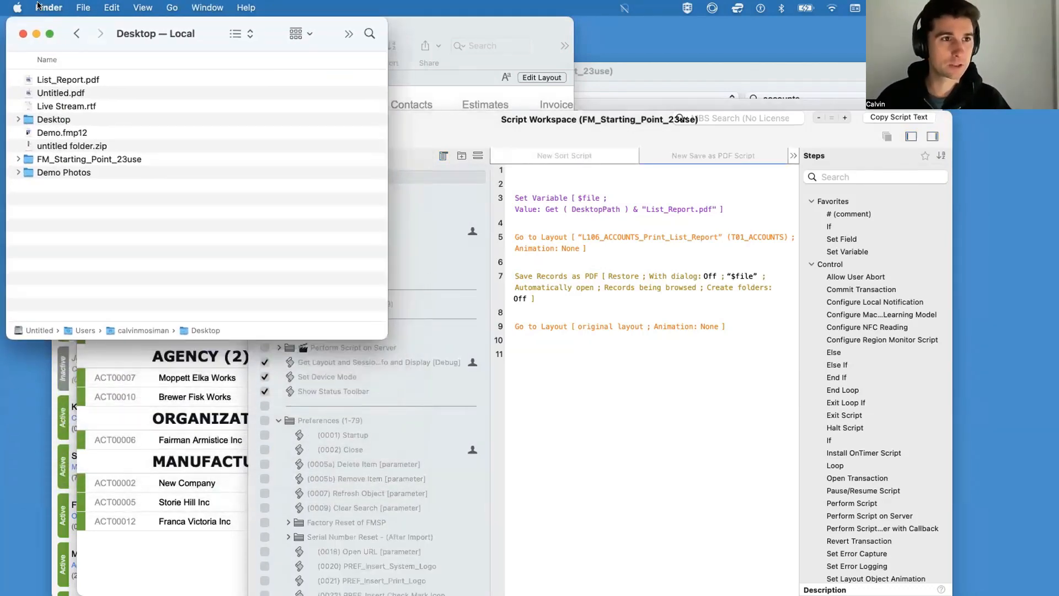
drag(433, 118, 607, 130)
drag(407, 22, 599, 18)
click(123, 235)
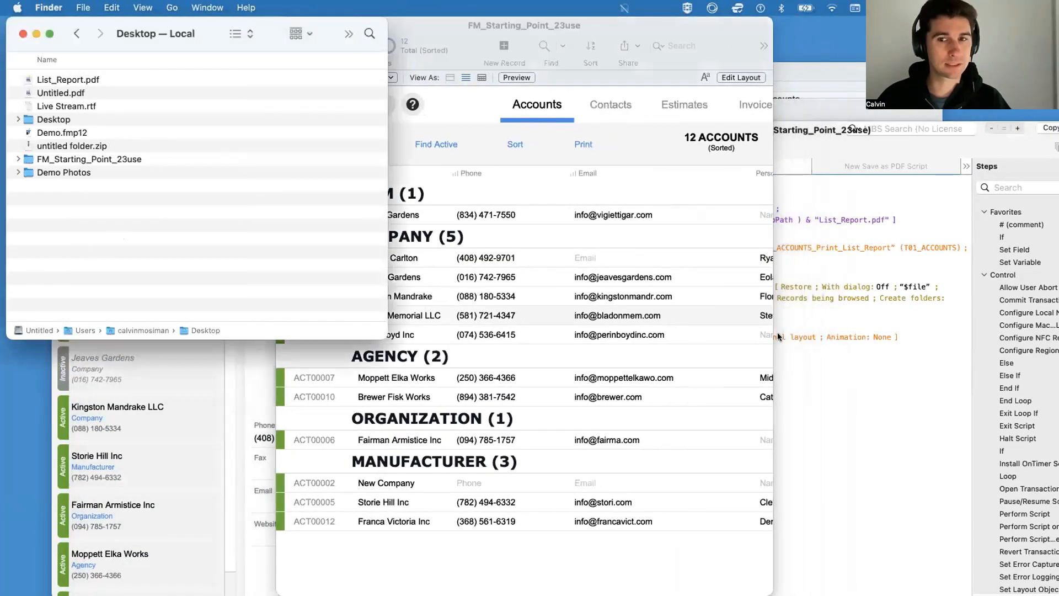
Step: Delete List_Report.pdf from the Desktop folder and run New Save as PDF Script again
click(143, 82)
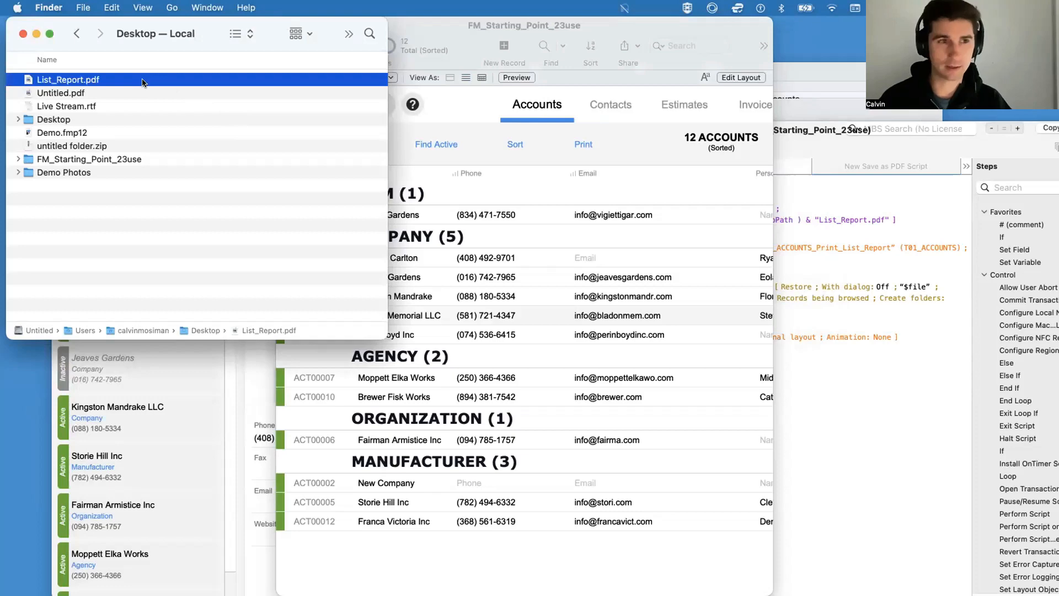
key(super+BackSpace)
click(849, 411)
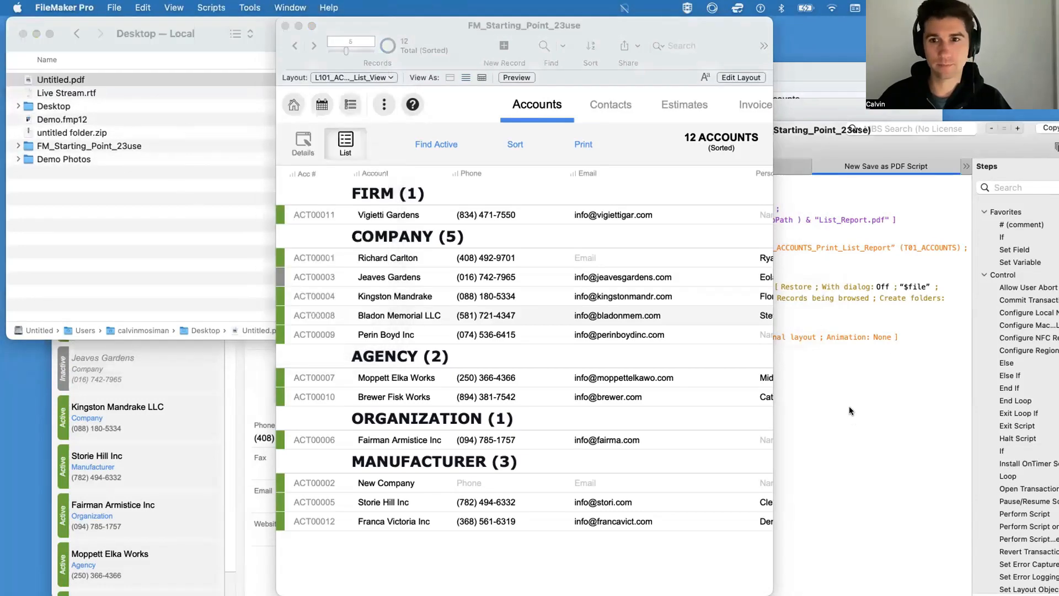
click(861, 422)
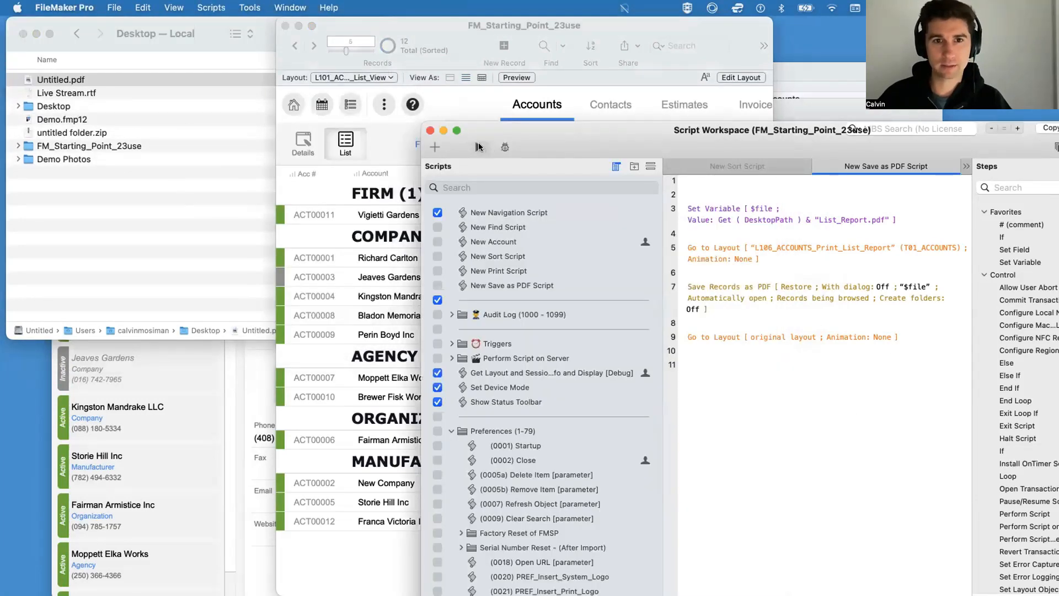
click(478, 146)
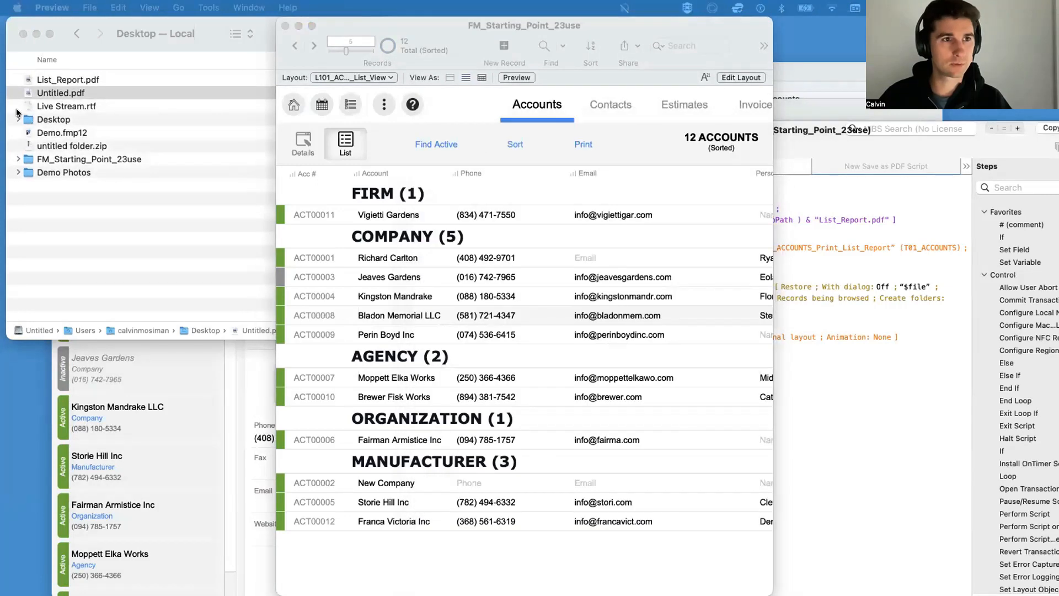
Step: Examine the generated List_Report.pdf beside the Desktop folder and close it
click(72, 79)
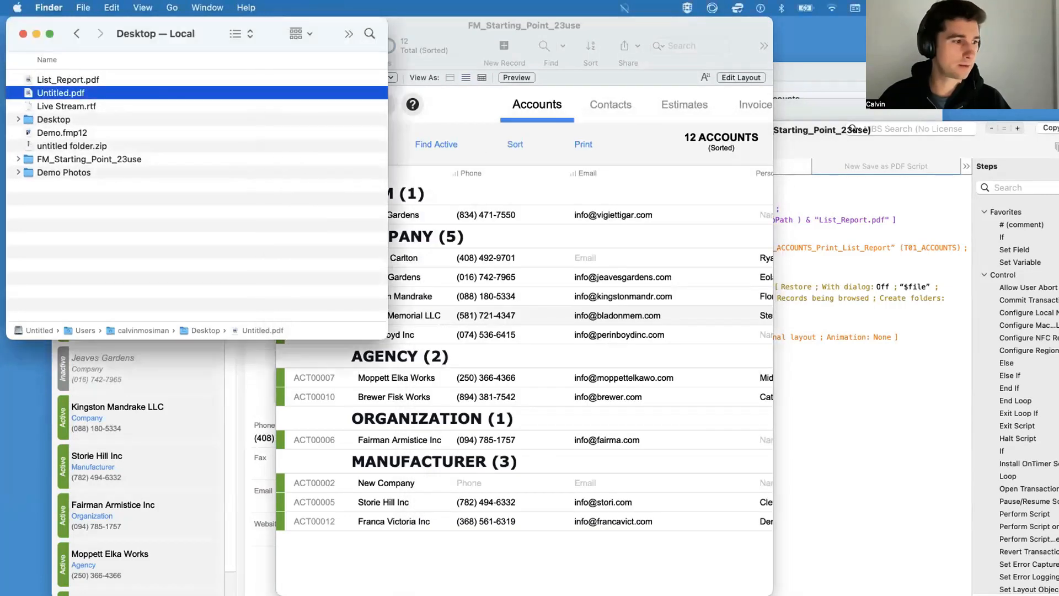
drag(1, 74, 484, 33)
scroll(474, 270, down, 3)
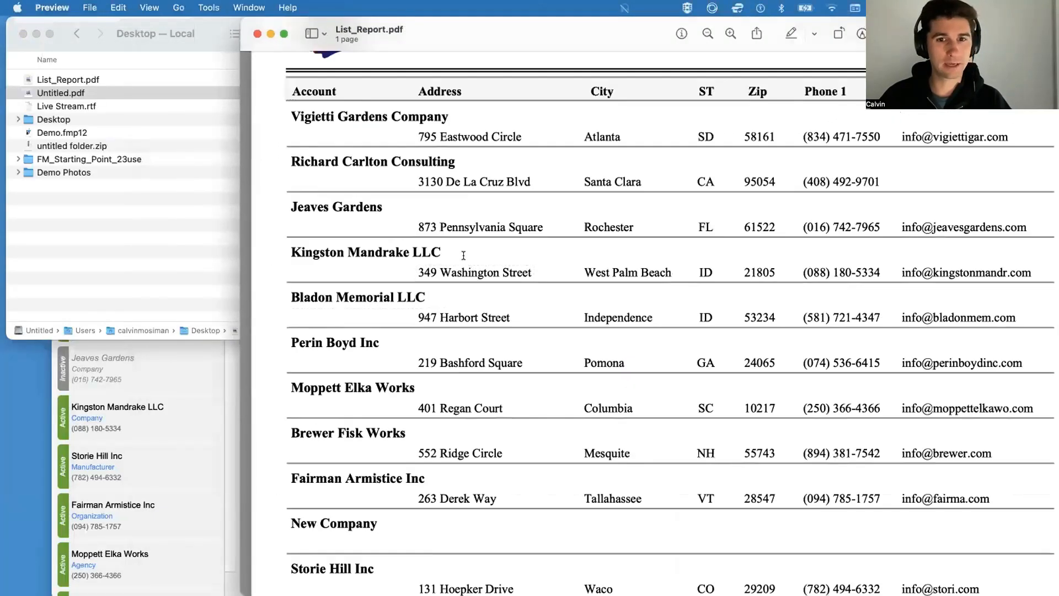
scroll(463, 255, up, 3)
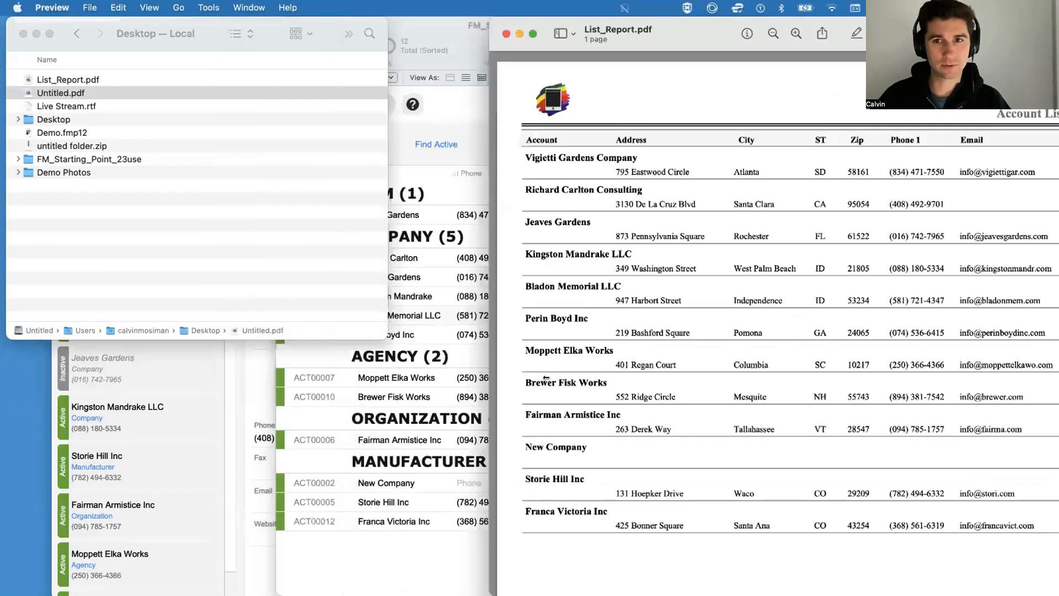
drag(546, 378, 549, 378)
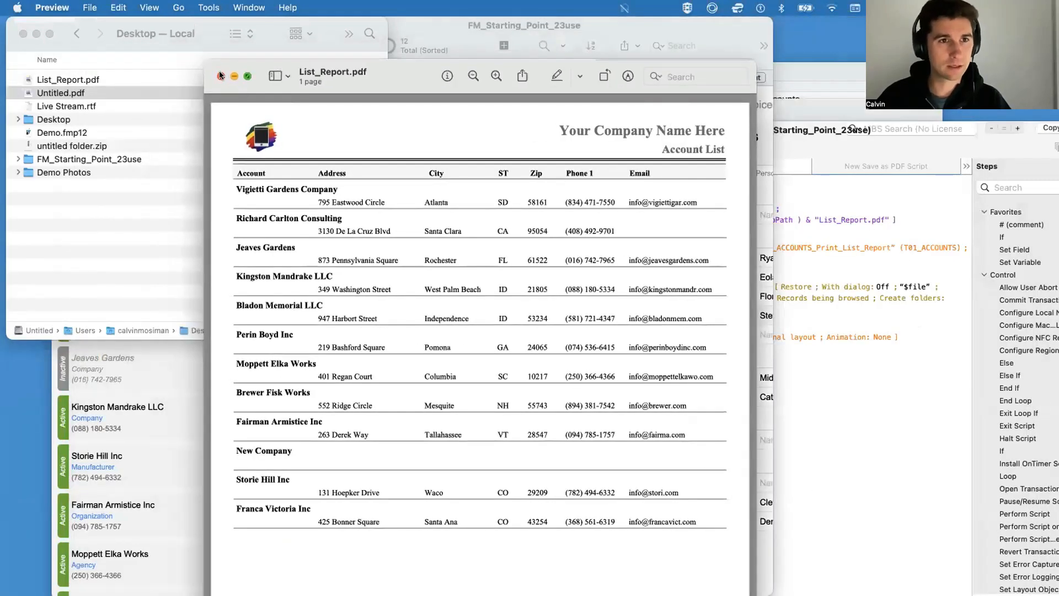
click(220, 75)
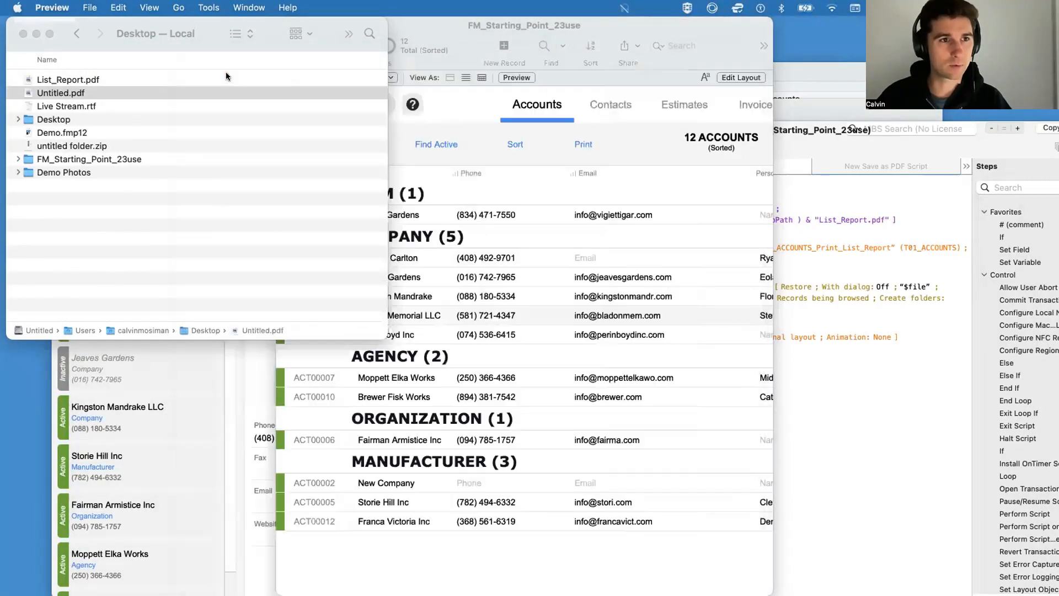
Step: Bring the FM_Starting_Point_23use accounts list forward, enlarge its window and reposition it
click(531, 363)
double_click(333, 28)
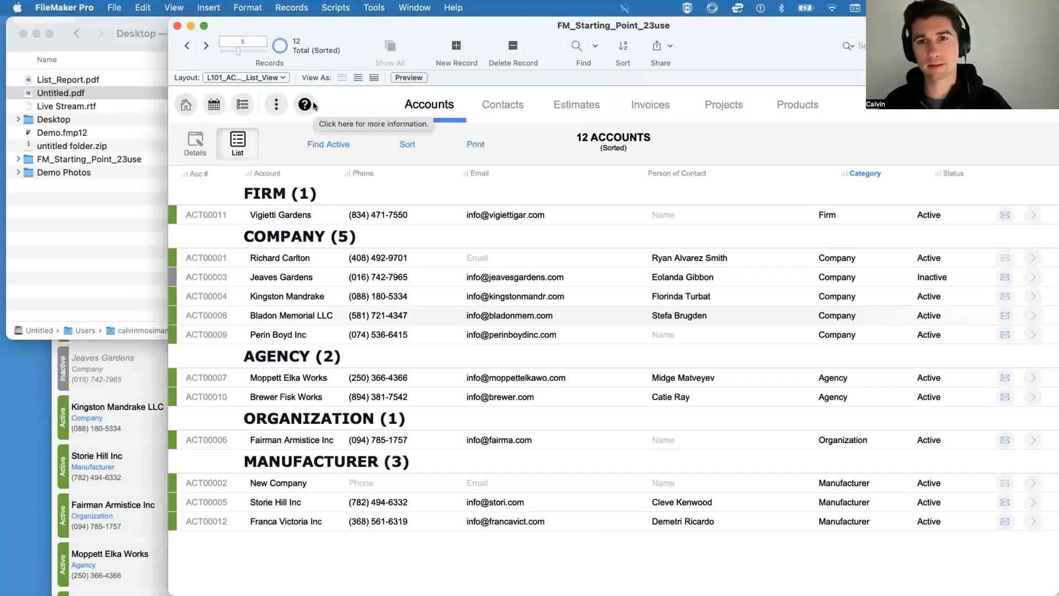
scroll(389, 316, up, 2)
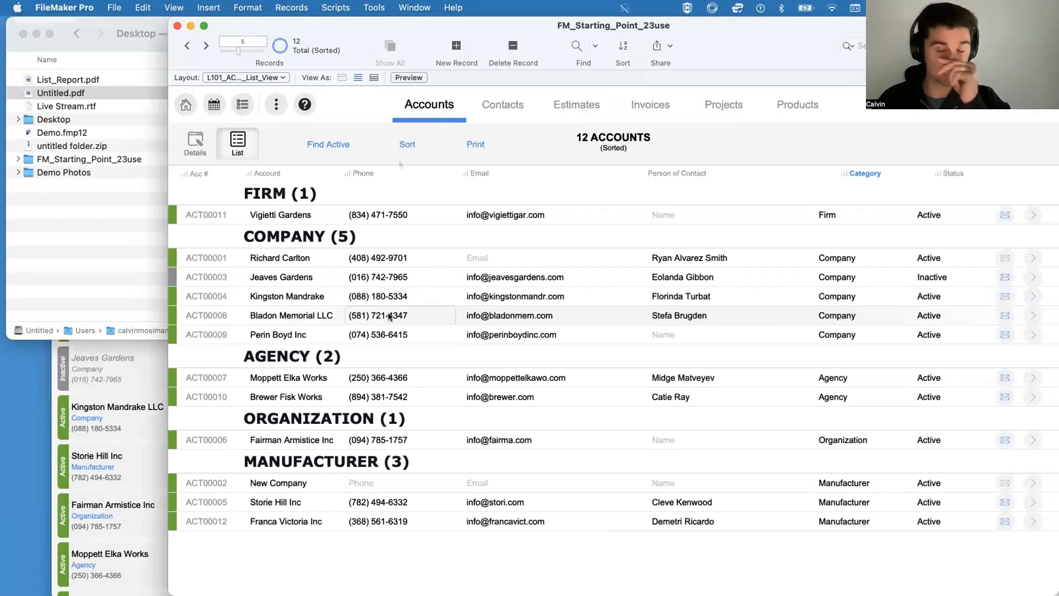
drag(352, 37, 216, 13)
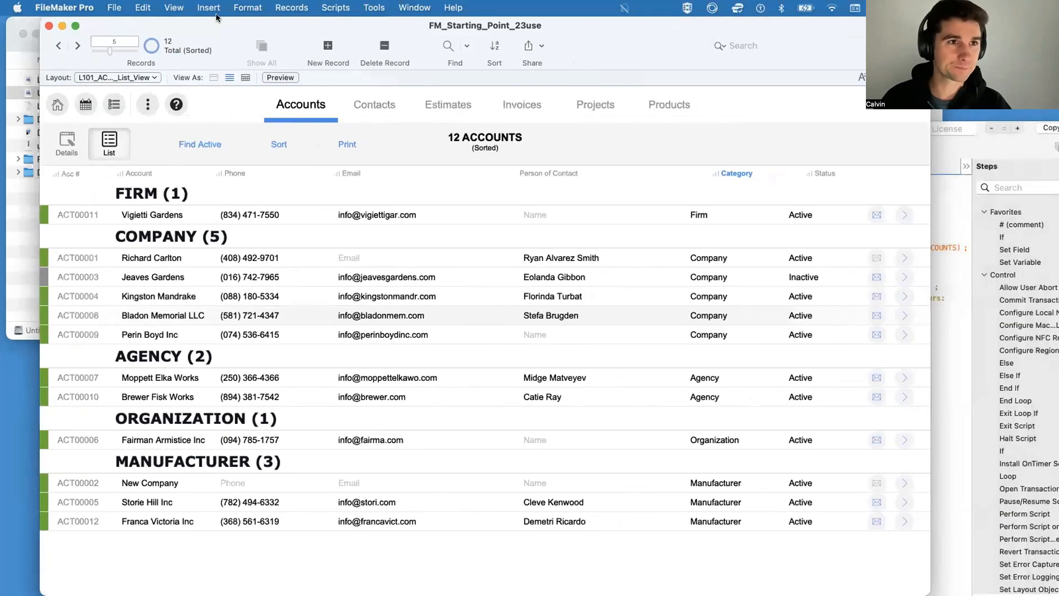
Step: Start exporting the account records to the Desktop as a FileMaker Pro file named EXPORT.fmp12
click(113, 8)
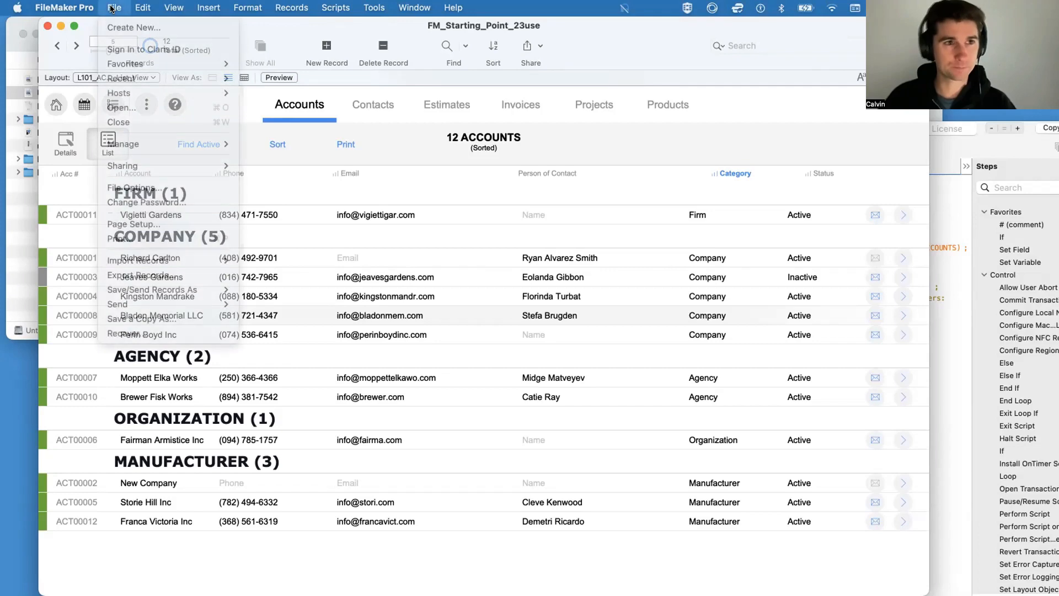
click(164, 276)
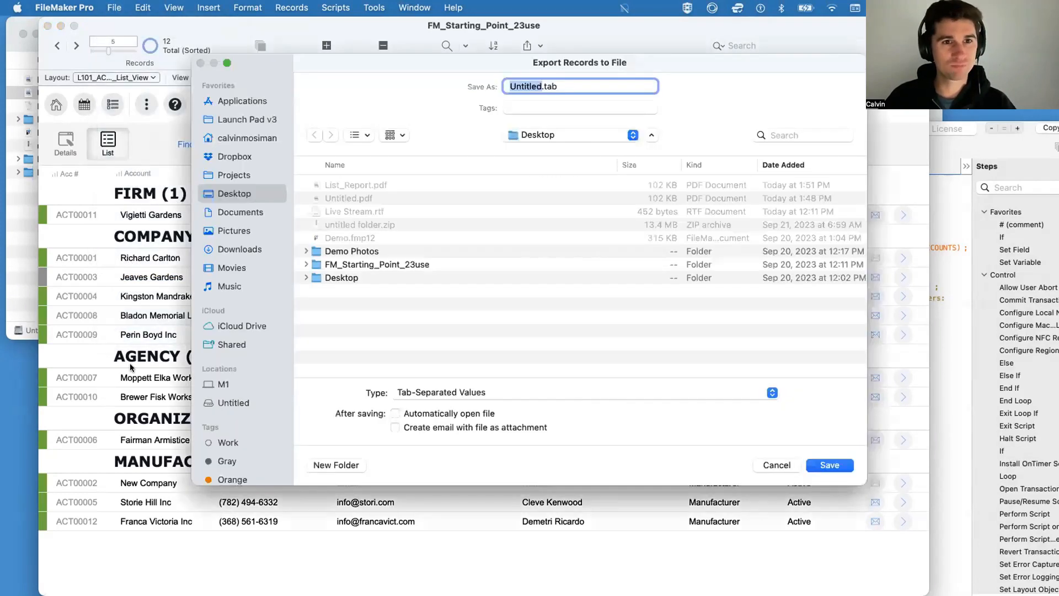
click(444, 392)
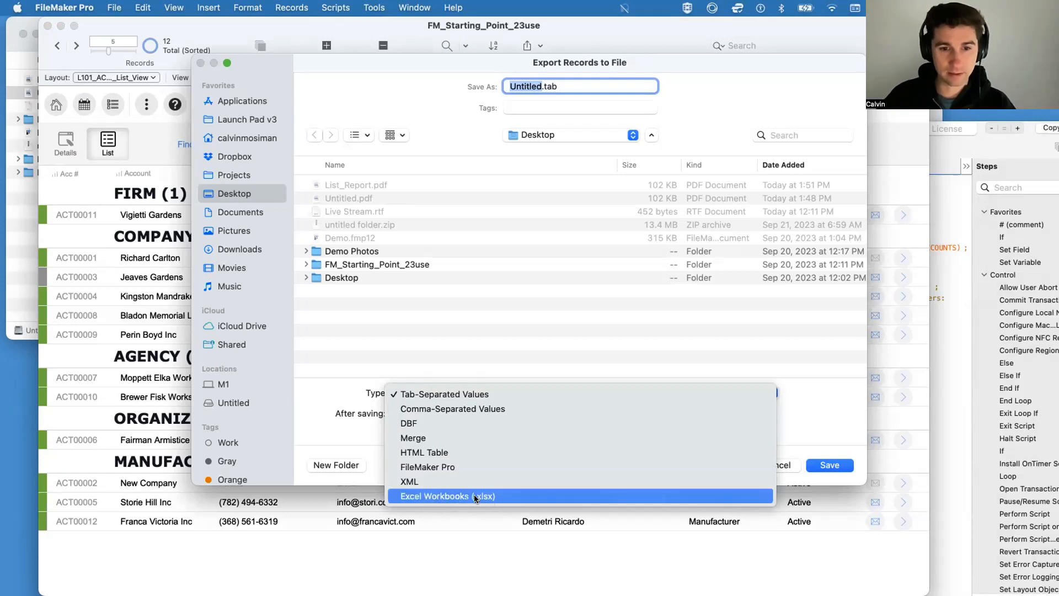
click(440, 468)
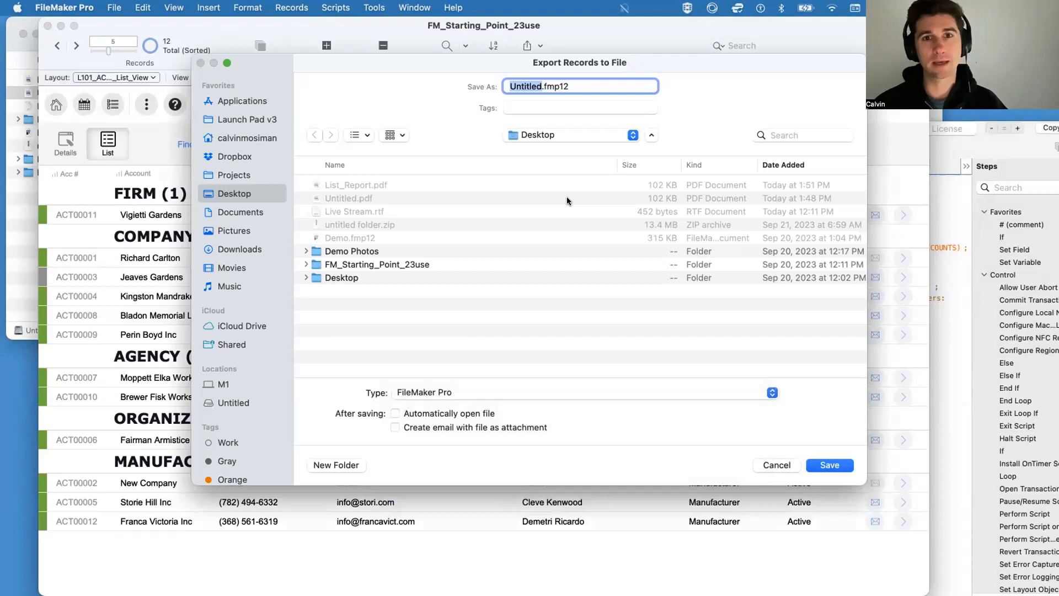
text(EXPORT)
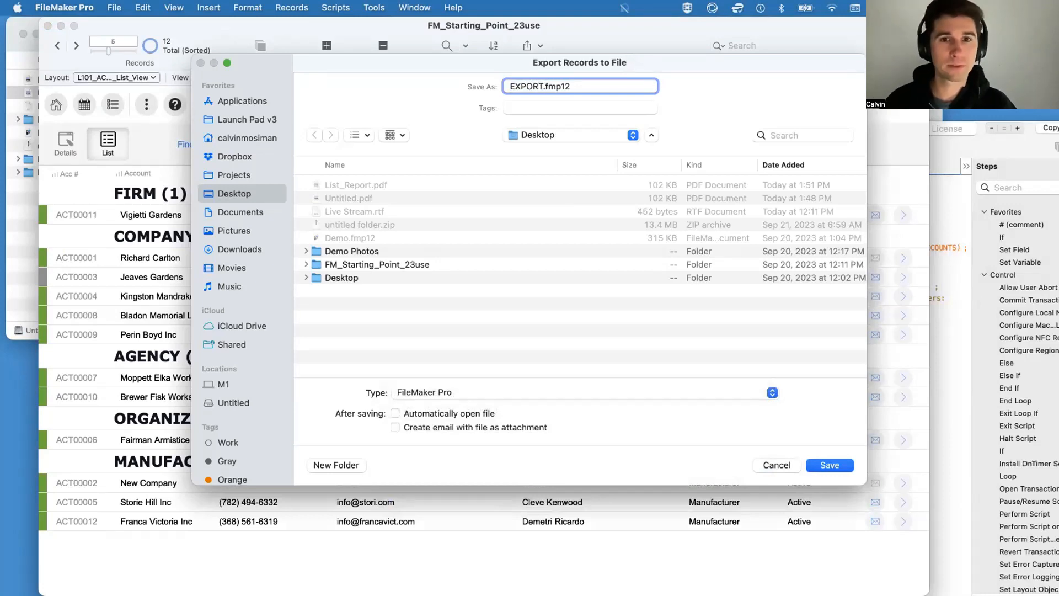
scroll(691, 318, right, 1)
scroll(640, 298, left, 1)
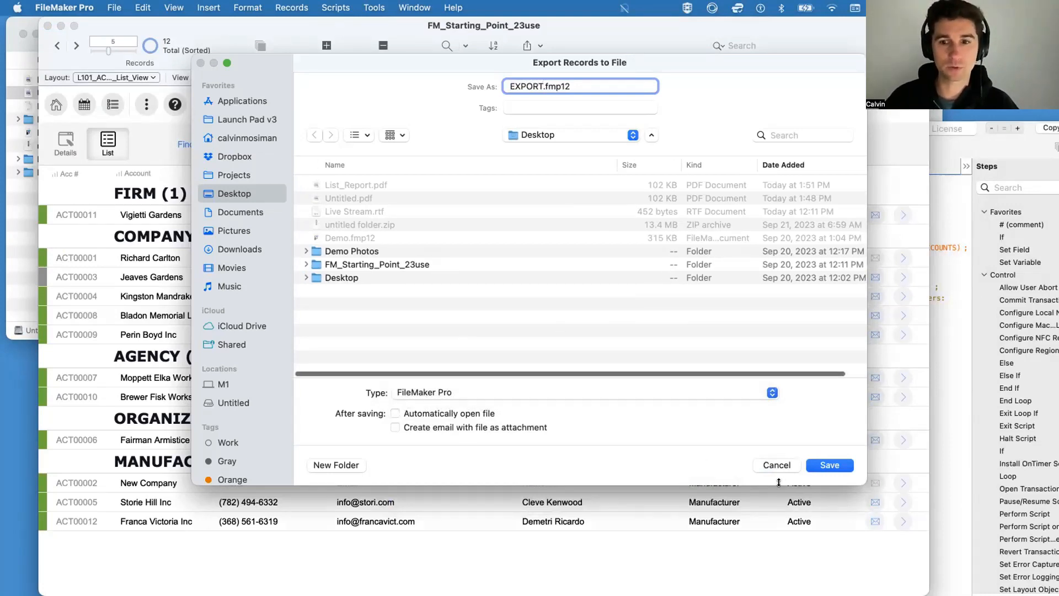
click(837, 465)
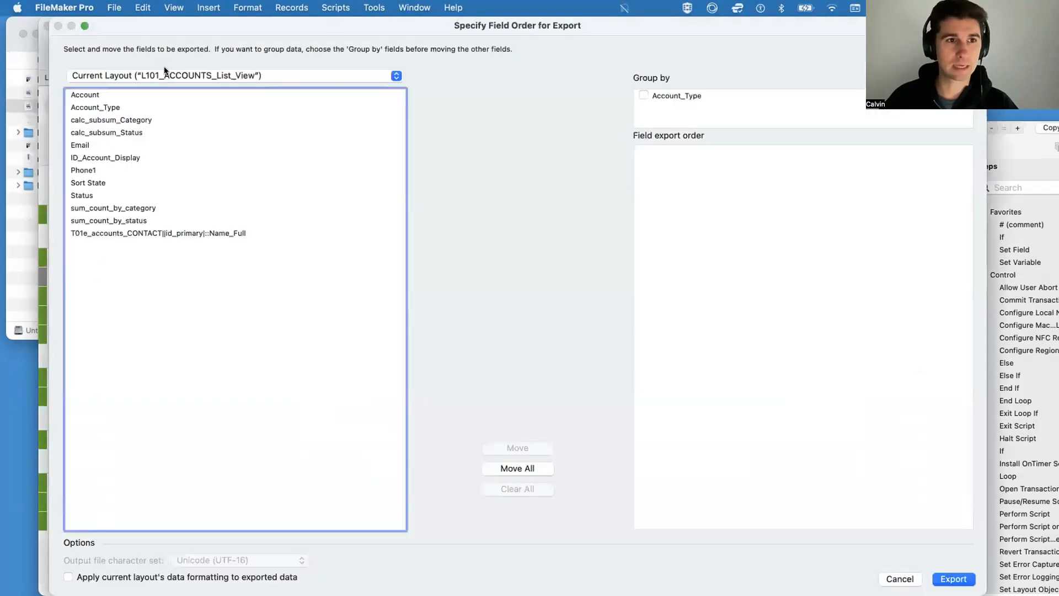
Step: Switch the export's field source from the current layout to the current table T01_ACCOUNTS and select all its fields
drag(147, 334, 141, 79)
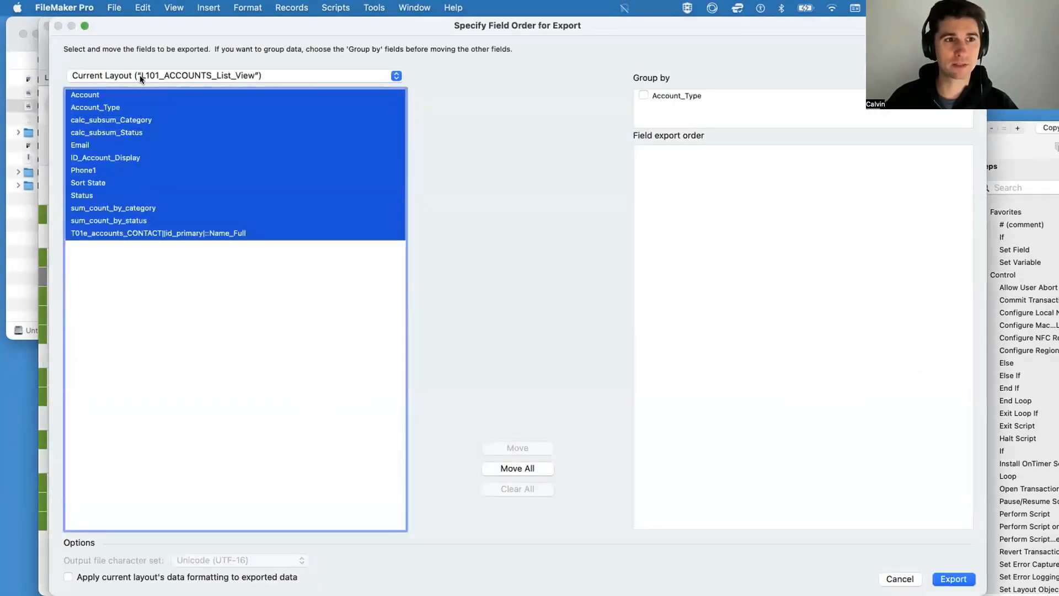
click(140, 78)
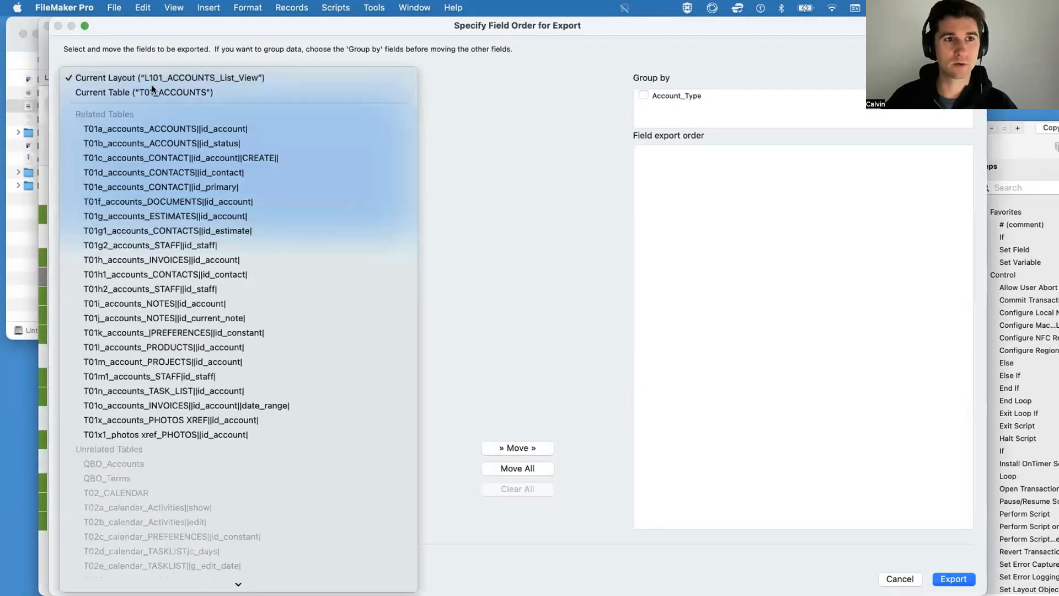
click(140, 90)
click(249, 373)
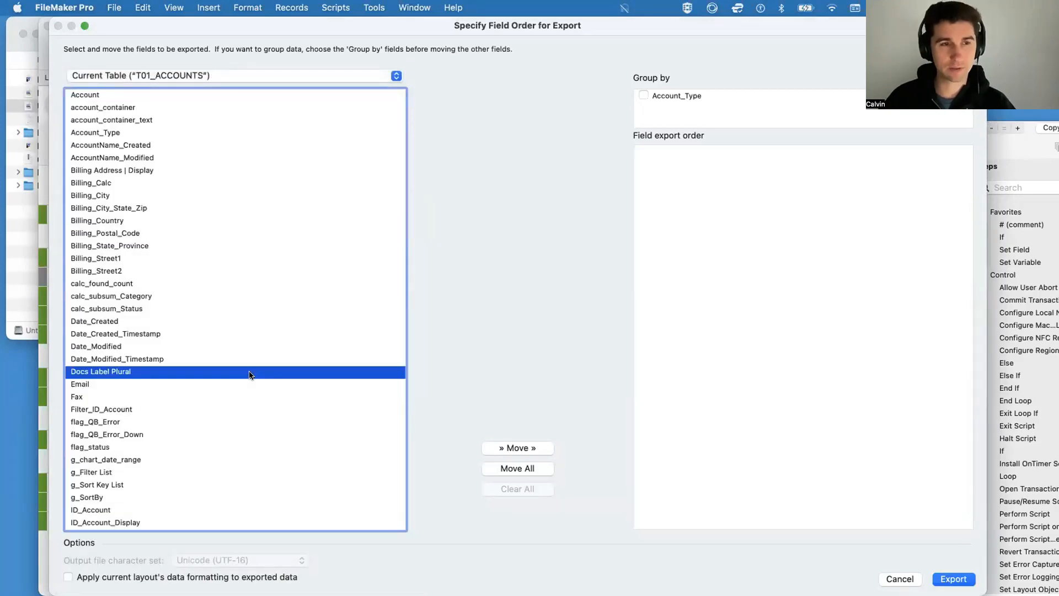
key(super+a)
click(214, 76)
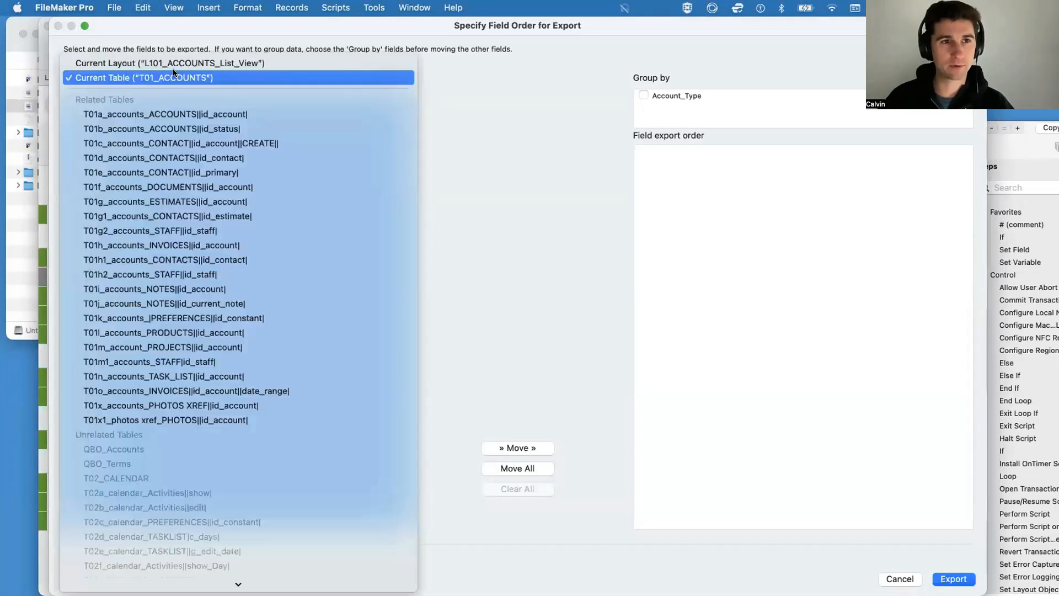
click(214, 80)
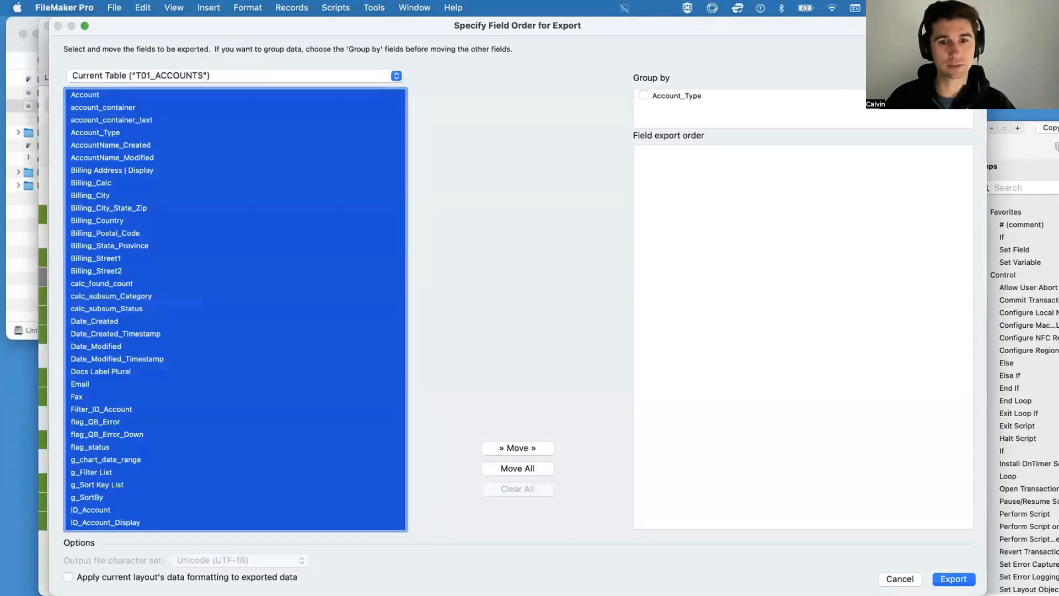
Step: Add all T01_ACCOUNTS fields to the field export order and export the records
click(521, 471)
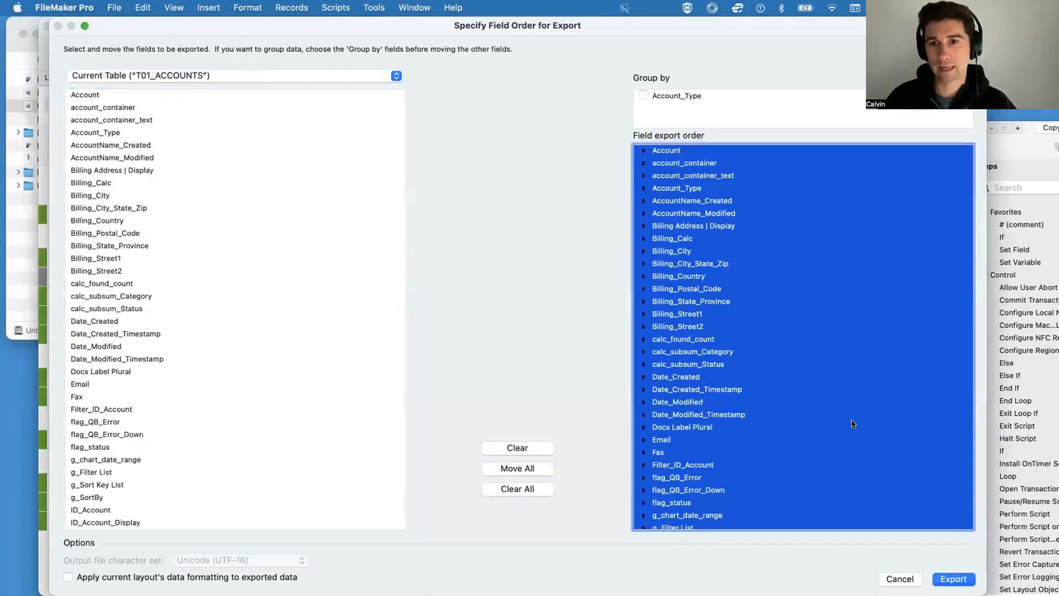
scroll(861, 435, down, 10)
click(950, 579)
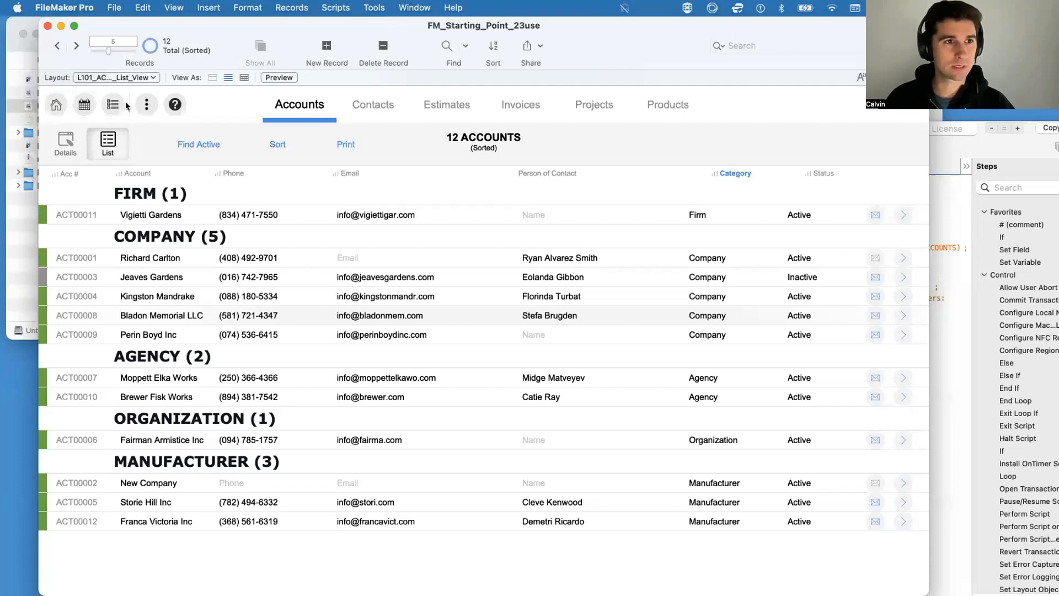
Step: Open the exported EXPORT file from the Desktop folder in Finder
click(30, 54)
double_click(60, 80)
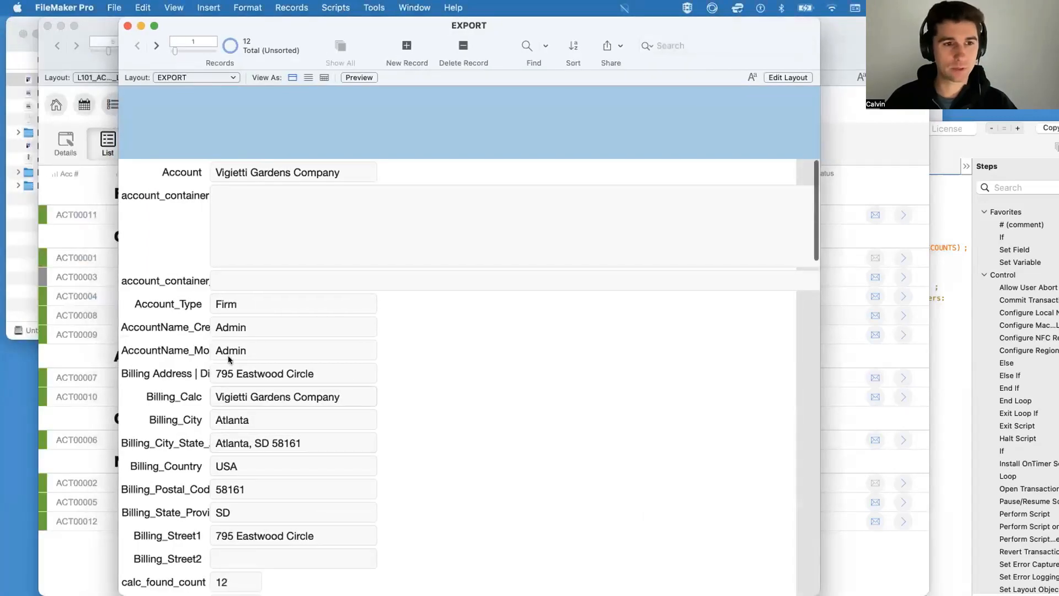
Step: Look through the field values of the first account records in the exported EXPORT file
scroll(203, 244, down, 15)
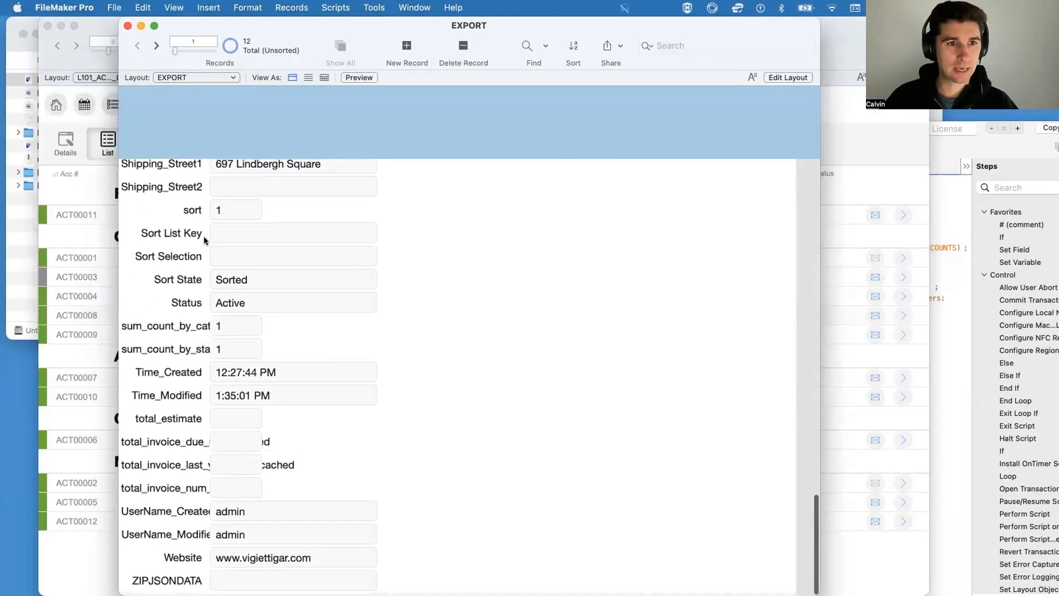
scroll(204, 241, up, 15)
click(157, 45)
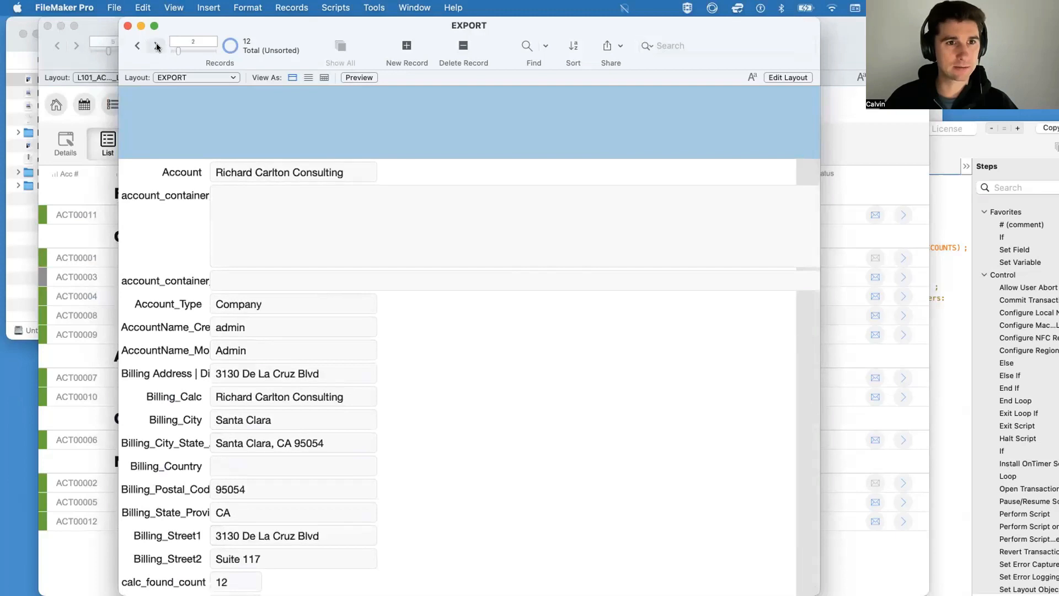
click(158, 46)
click(157, 46)
click(157, 45)
Step: Examine the EXPORT file's relationships graph and field definitions, including the account_container field's type, and close the database manager discarding changes
key(super+shift+d)
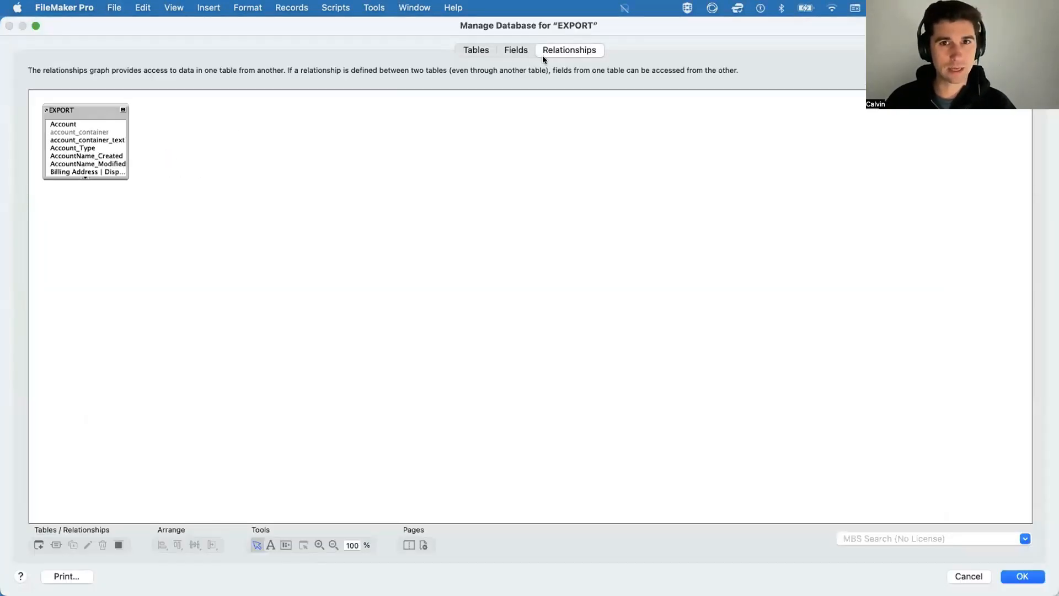
drag(546, 27, 518, 189)
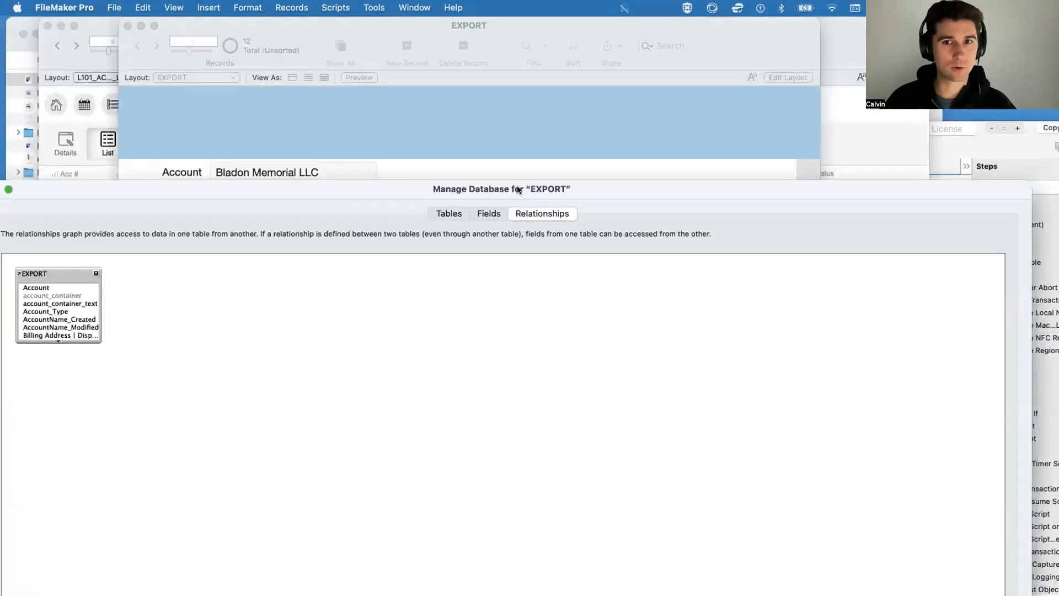
click(487, 213)
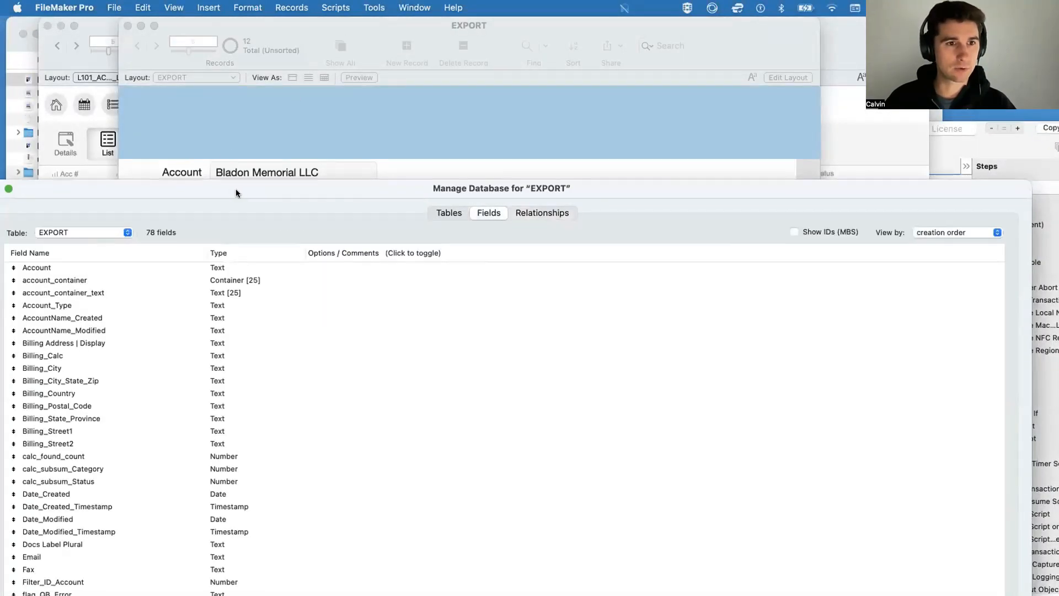
double_click(236, 189)
click(258, 118)
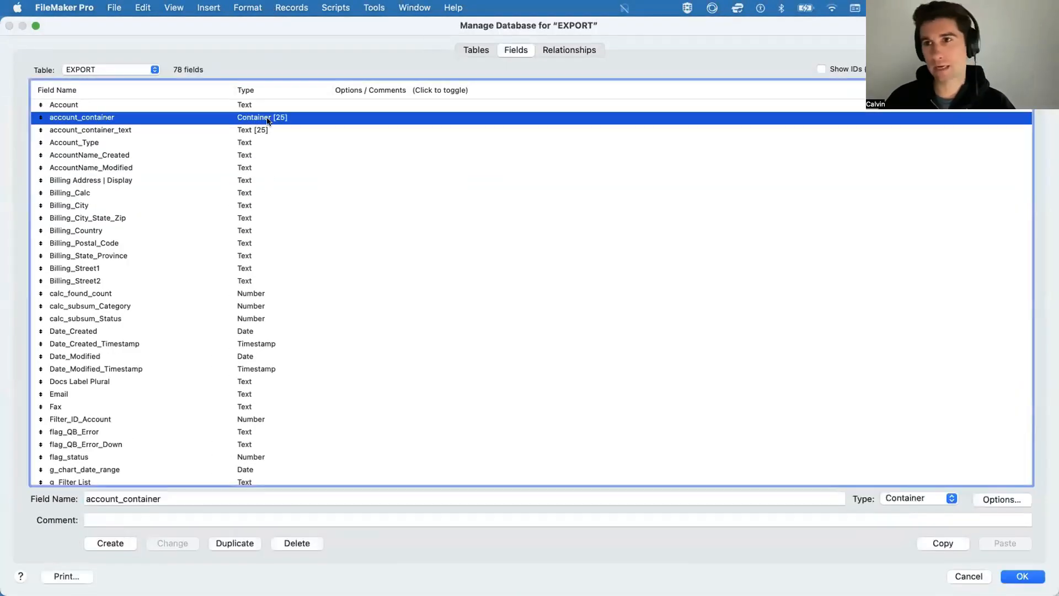
scroll(302, 319, down, 15)
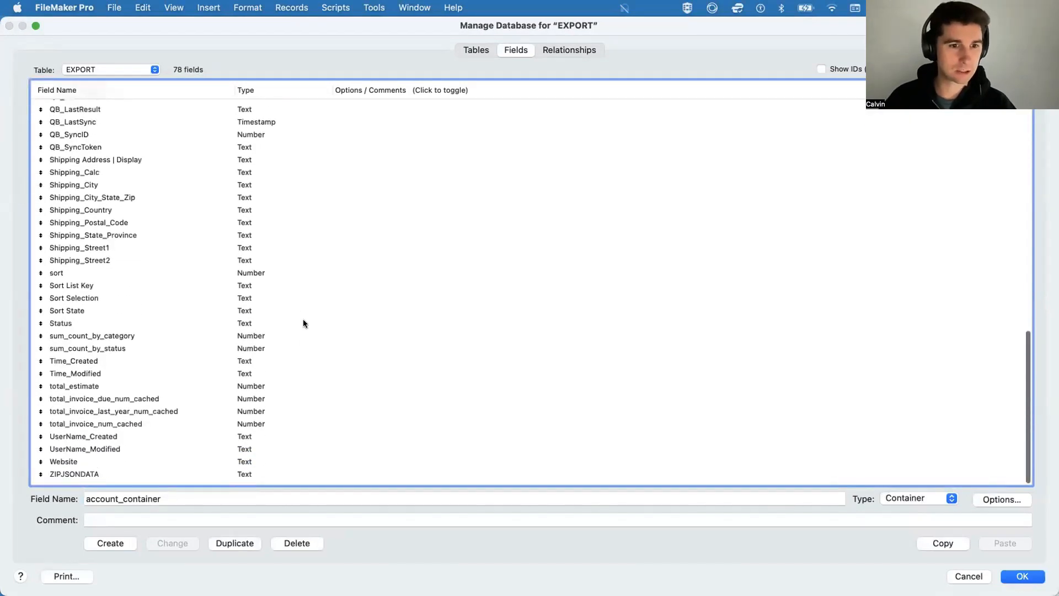
click(968, 576)
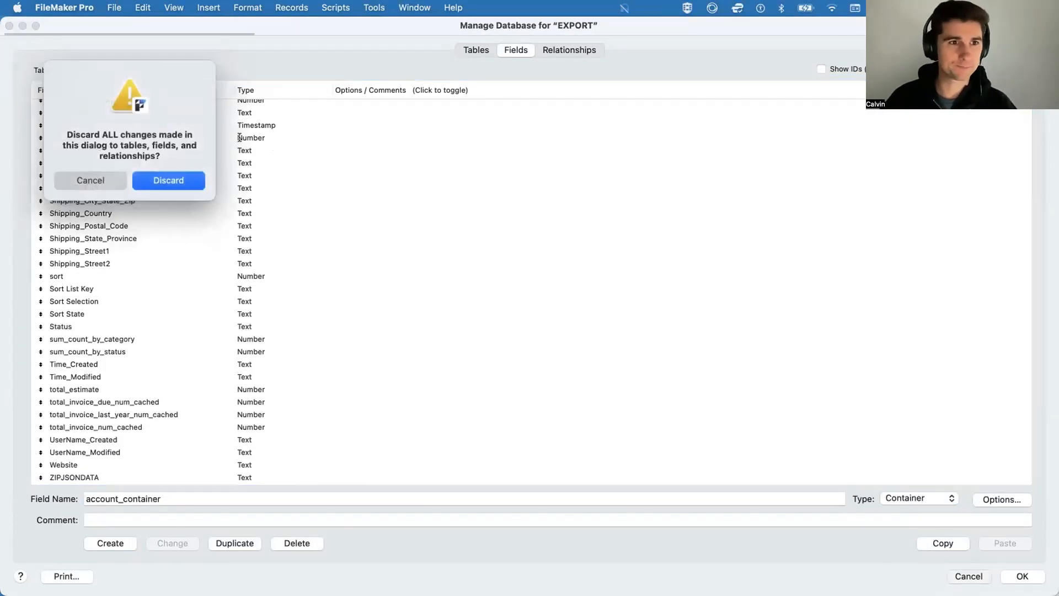
click(168, 180)
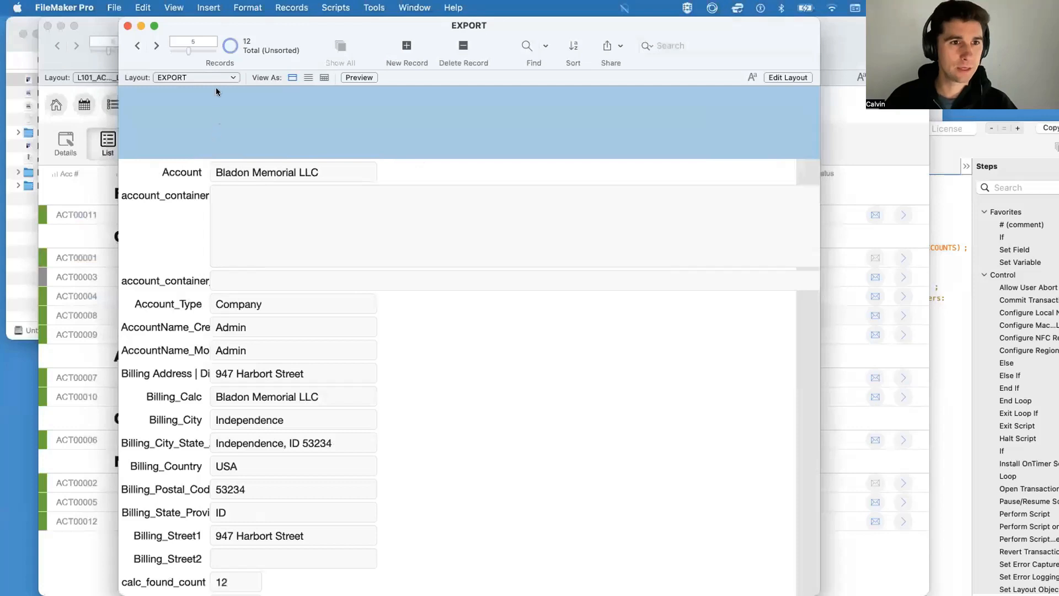
Step: Delete all account records from the Accounts list in FM_Starting_Point_23use
click(73, 176)
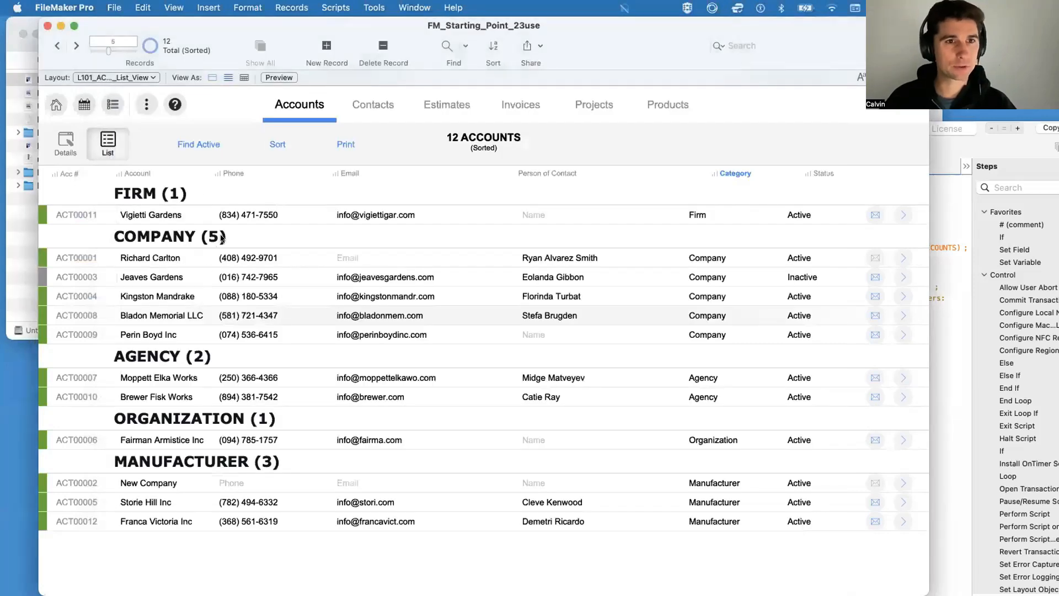
click(286, 7)
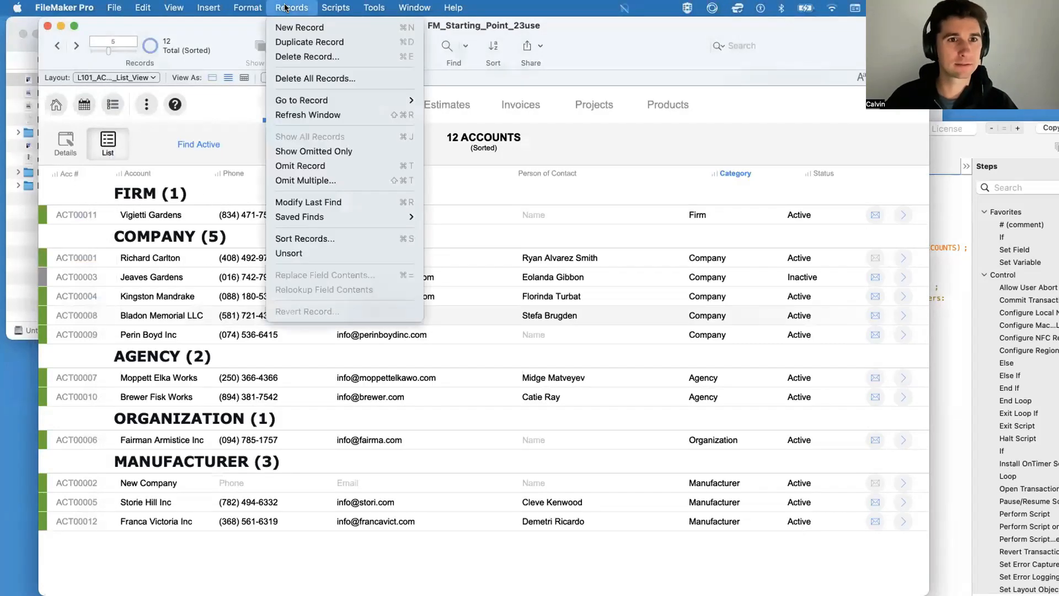
click(318, 80)
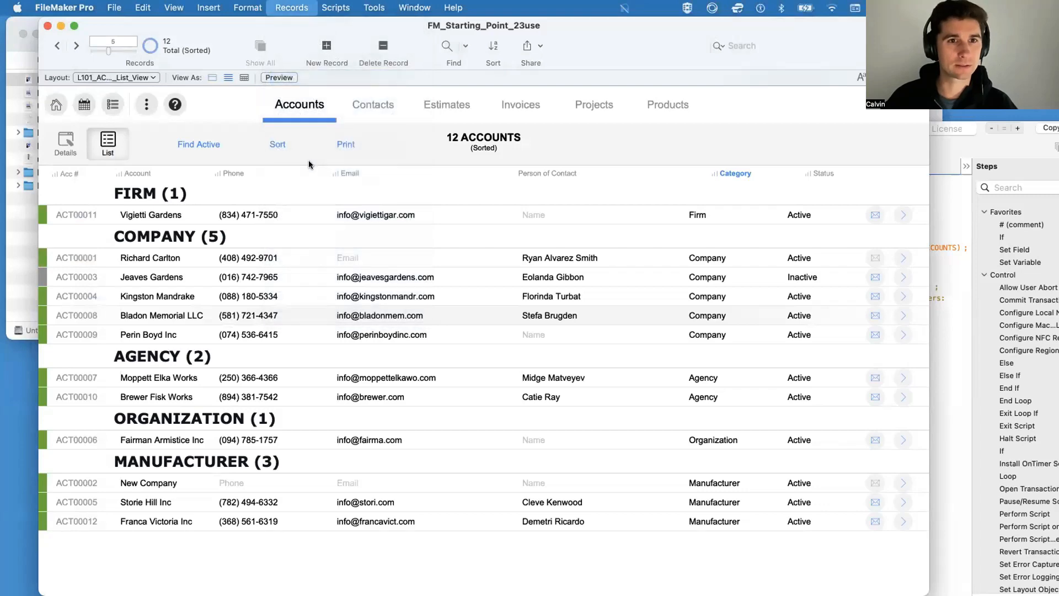
click(504, 239)
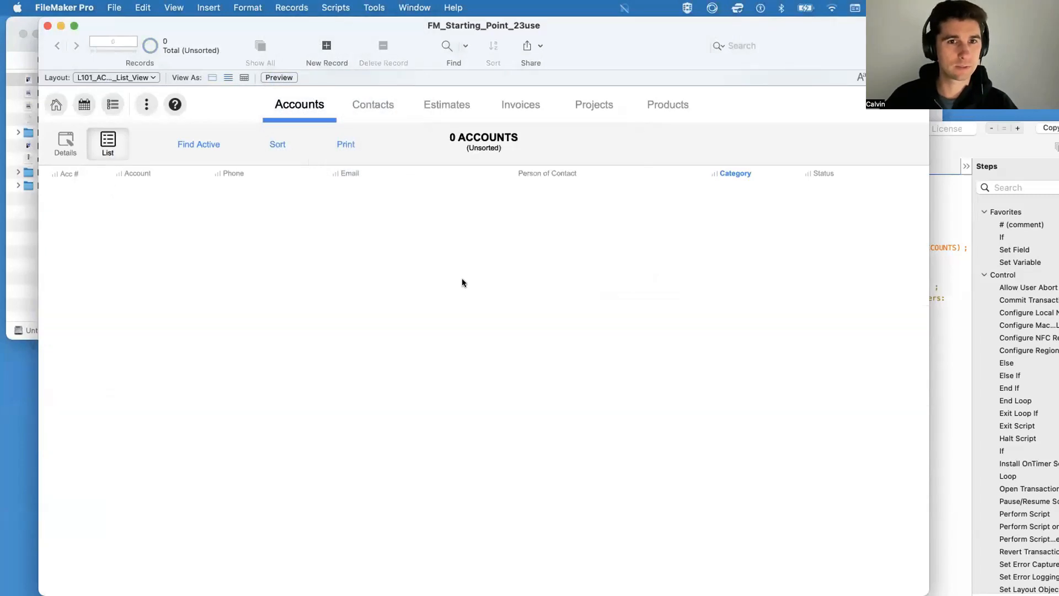
Step: Check the Contacts and Estimates modules and return to the Accounts list view
click(376, 106)
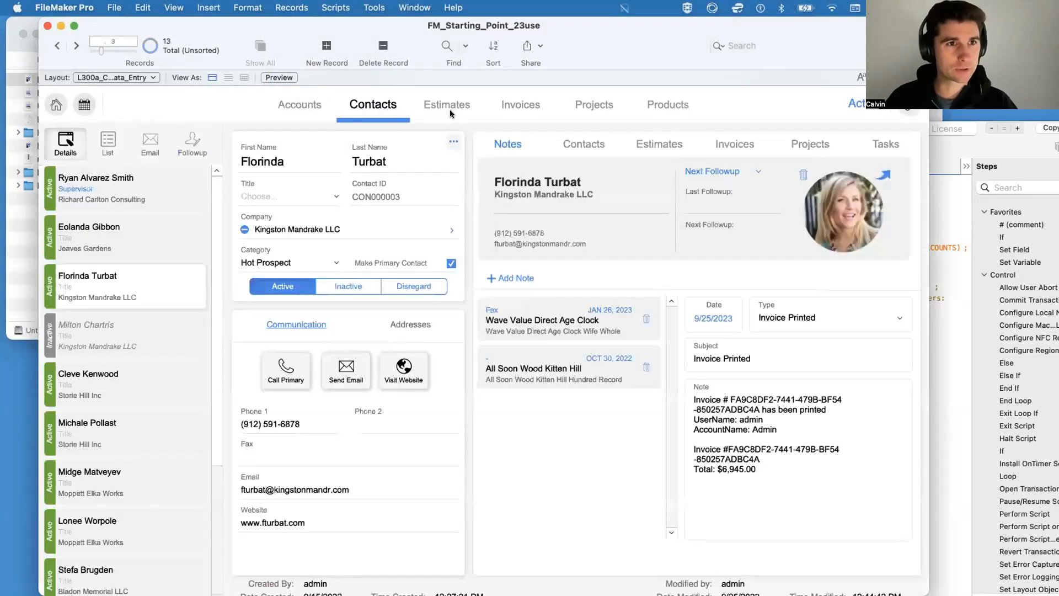
click(451, 110)
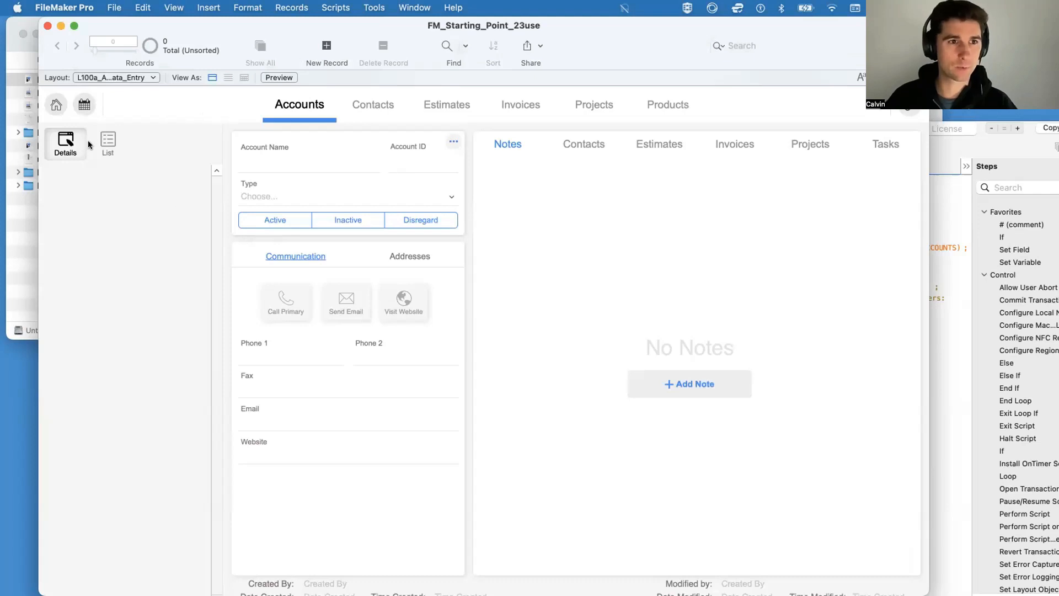
click(107, 143)
Step: Start importing records into the Accounts table from the EXPORT.fmp12 file on the Desktop
click(114, 8)
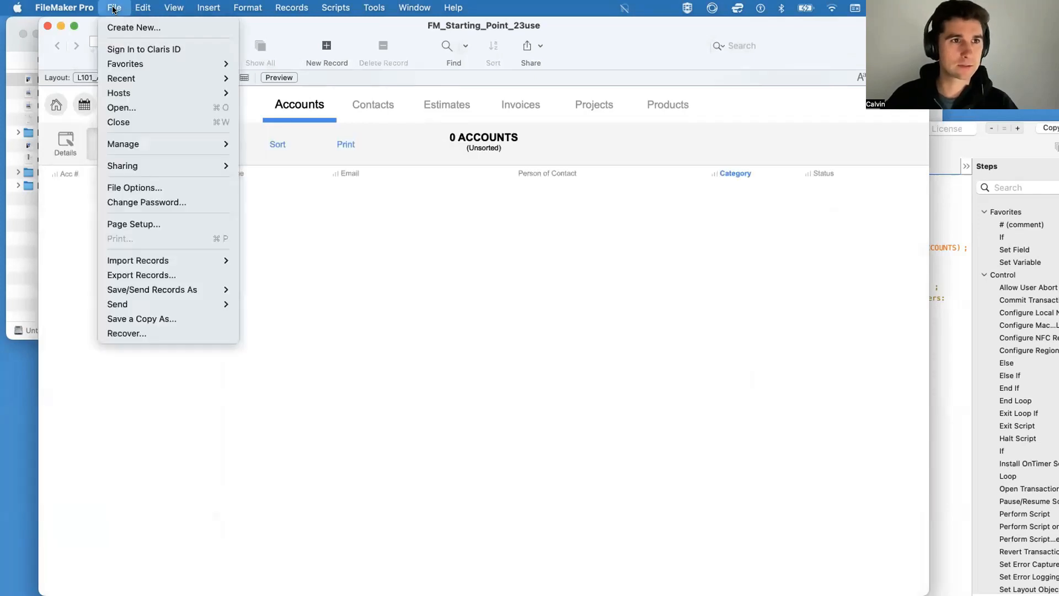
mouse_move(174, 263)
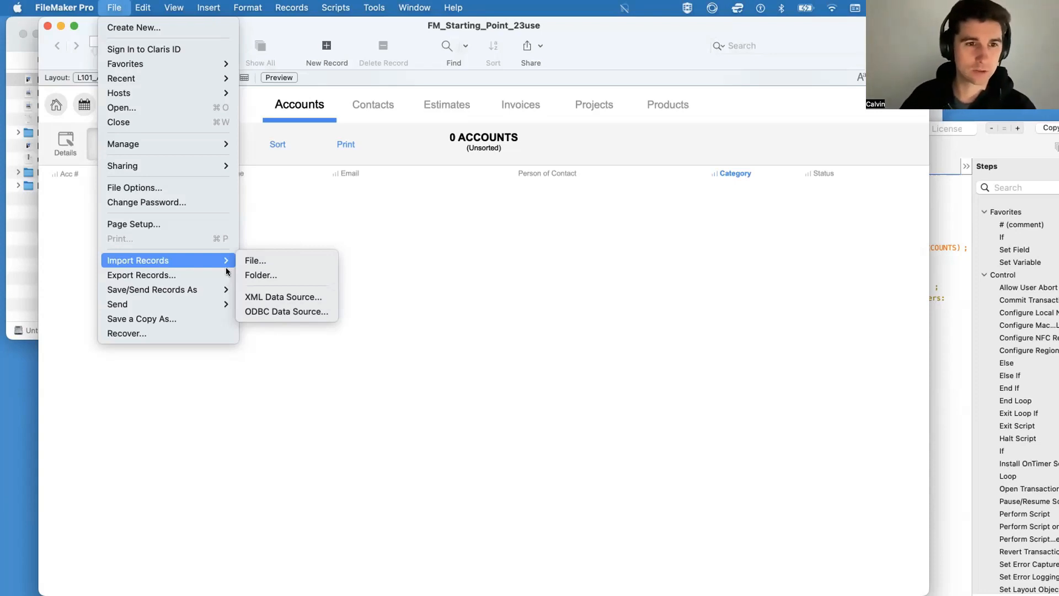
click(251, 261)
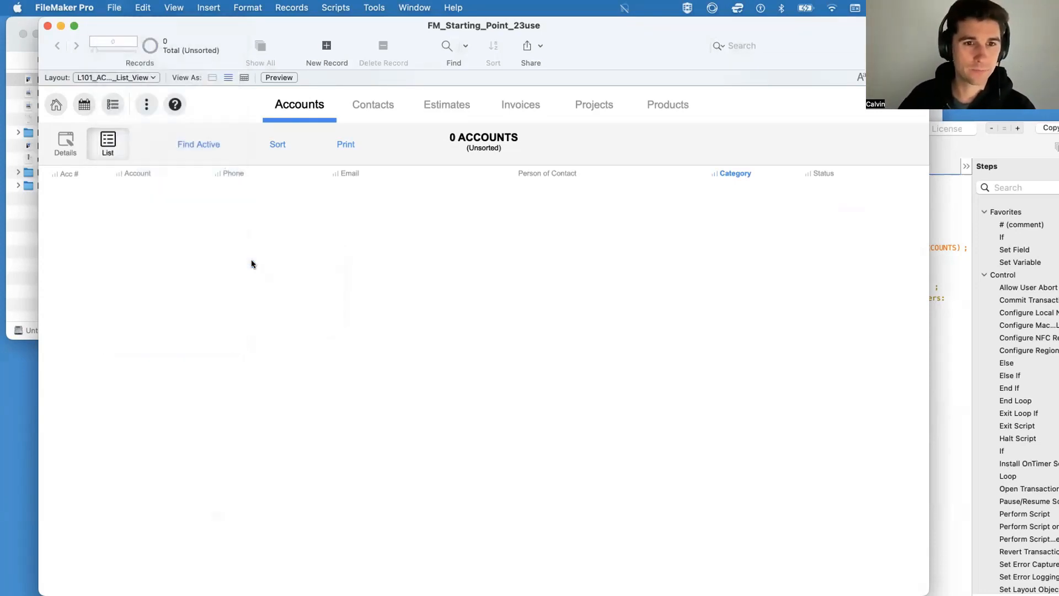
click(365, 103)
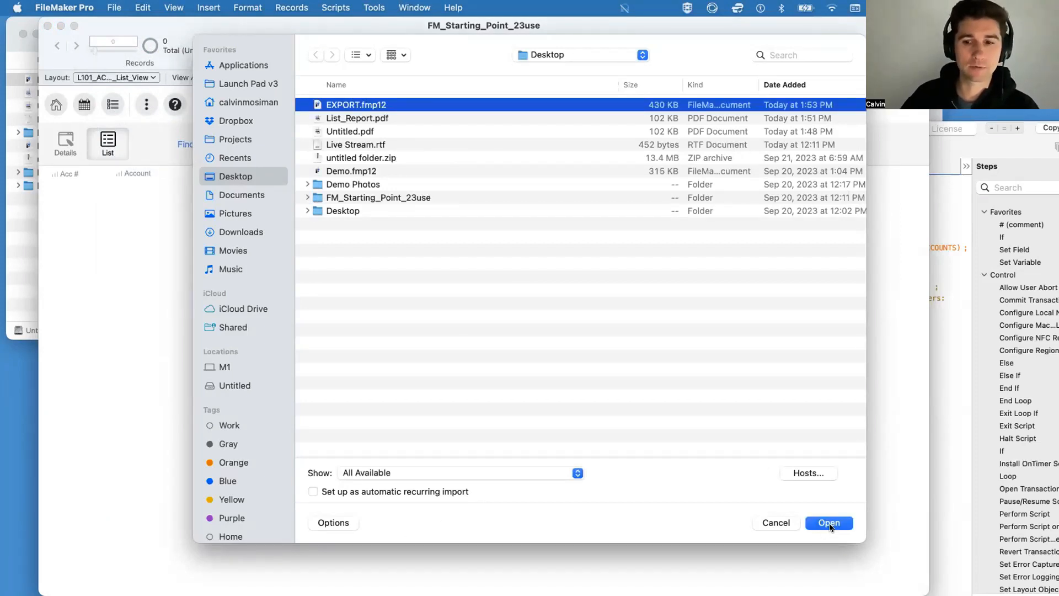
click(830, 522)
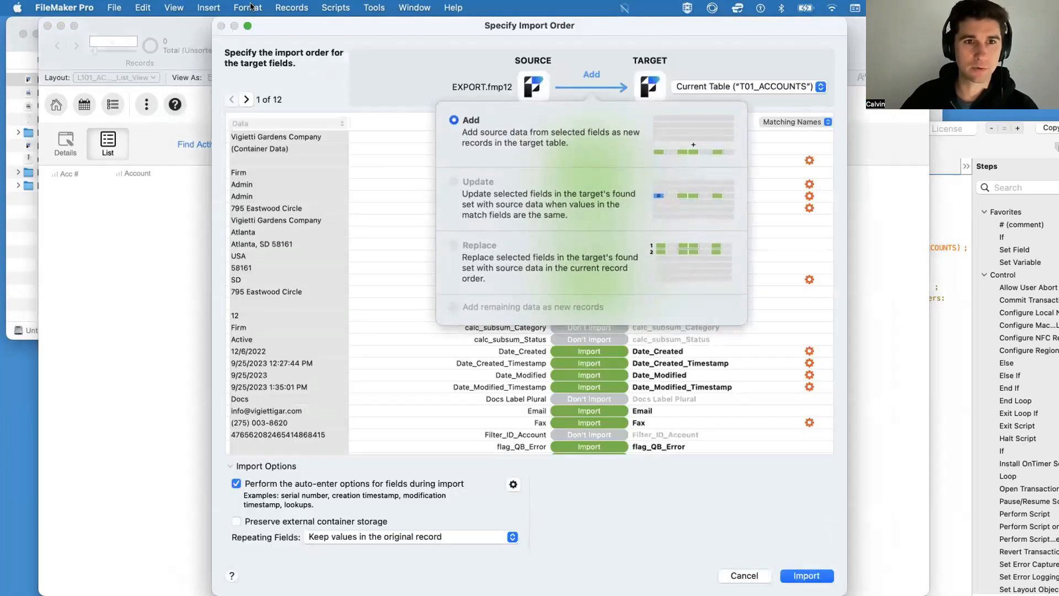
Step: Review the import field mapping by matching names, the available arrangement options and the target choices for the Account field
drag(314, 33, 260, 81)
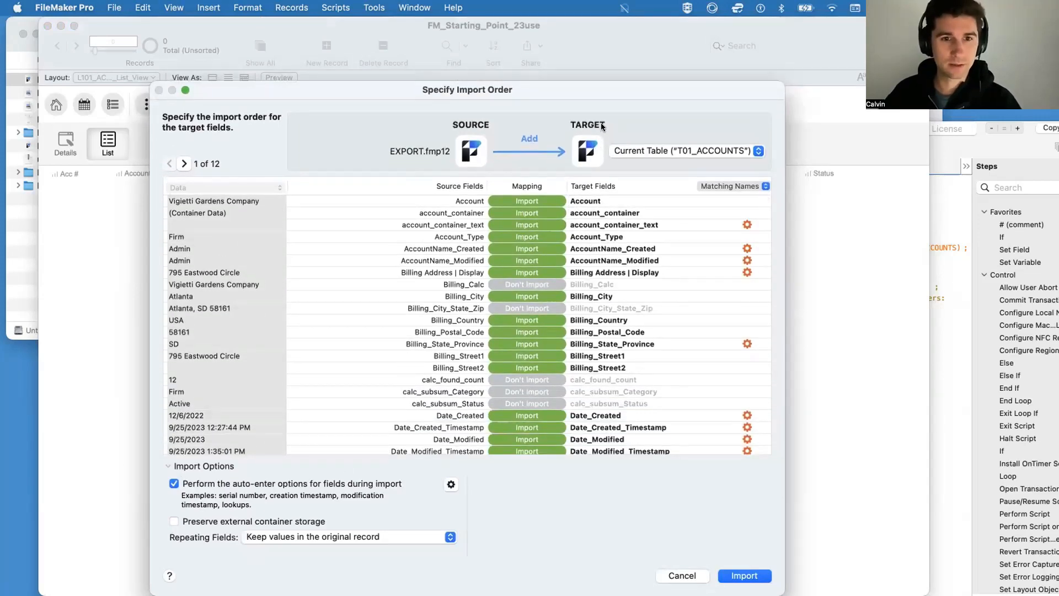
scroll(531, 276, down, 10)
click(711, 188)
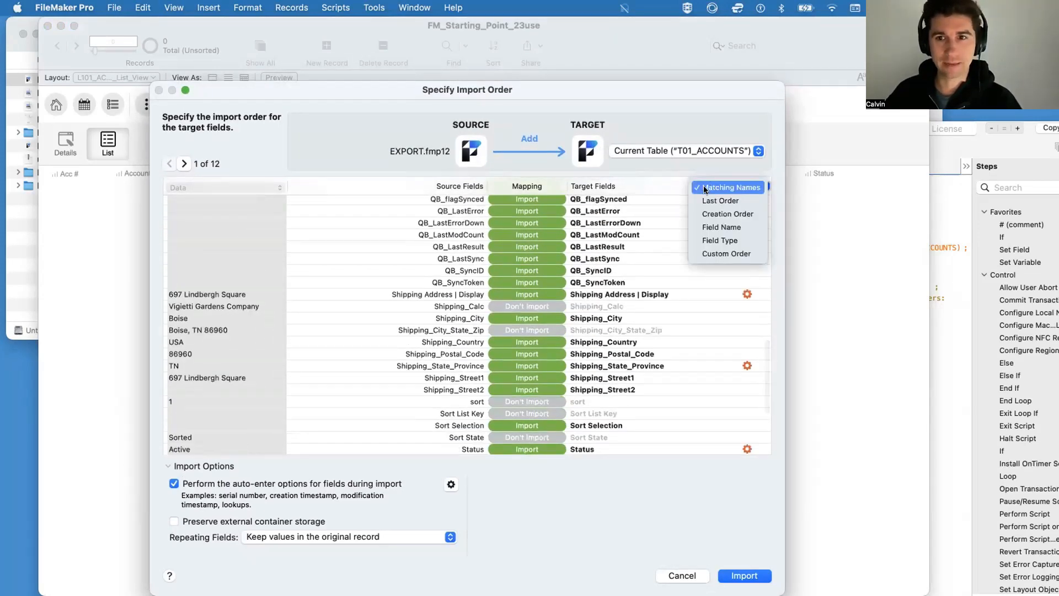
click(611, 281)
scroll(615, 278, up, 10)
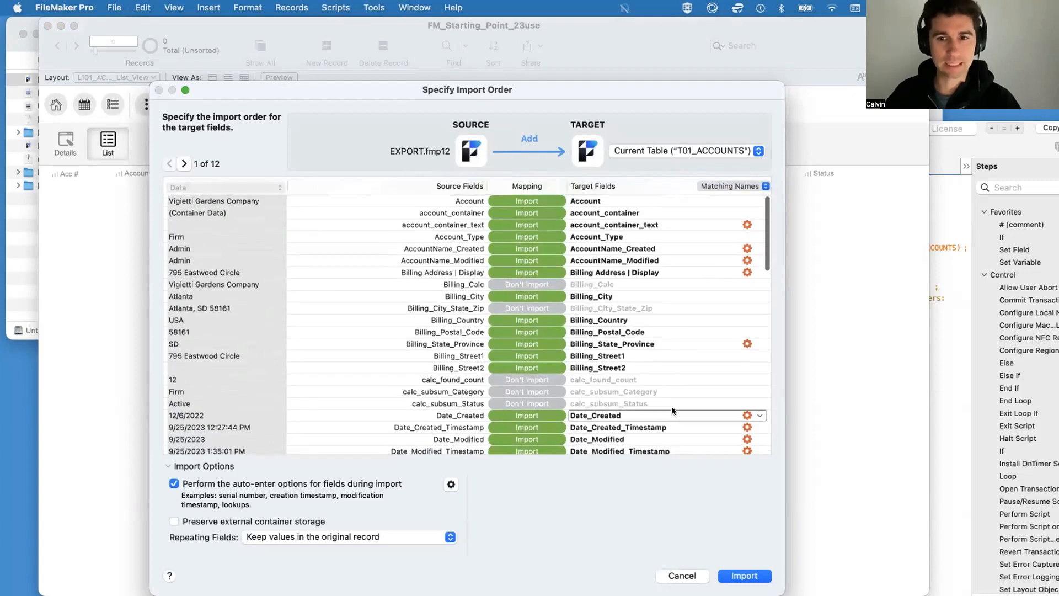
click(590, 200)
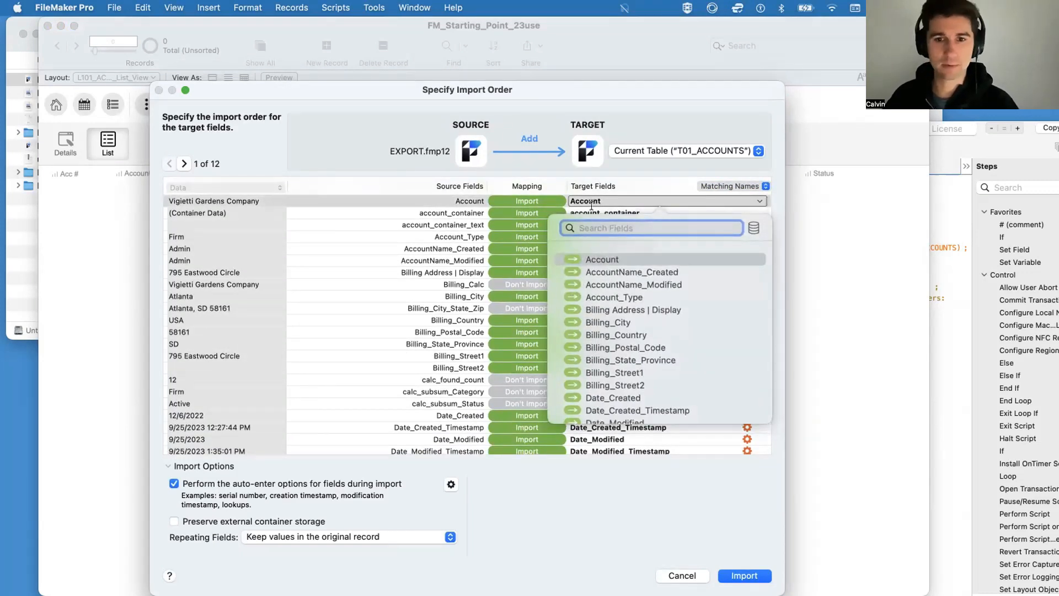
scroll(619, 291, down, 10)
scroll(619, 291, up, 10)
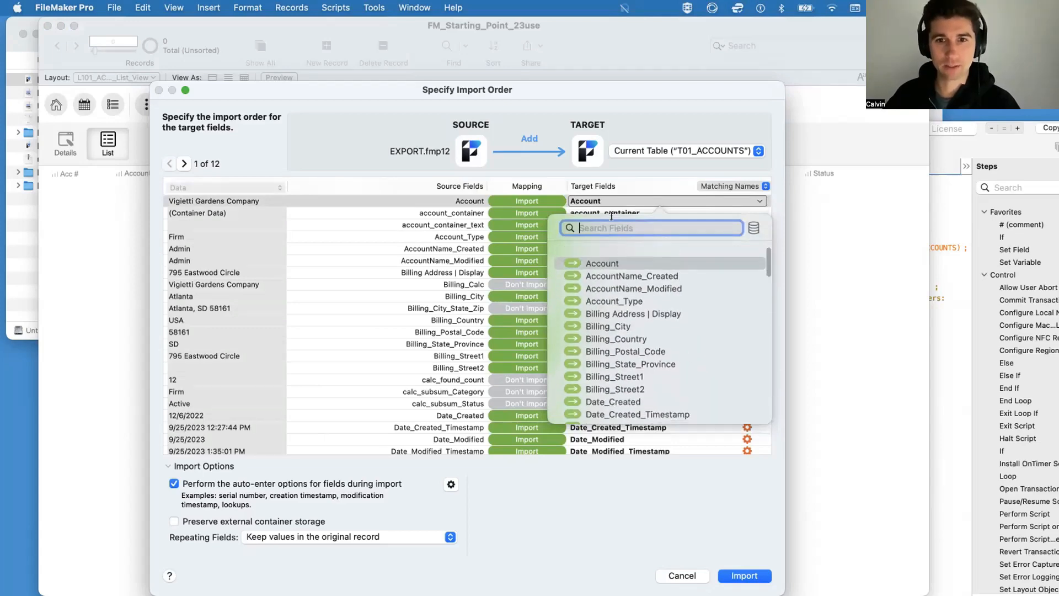
click(634, 168)
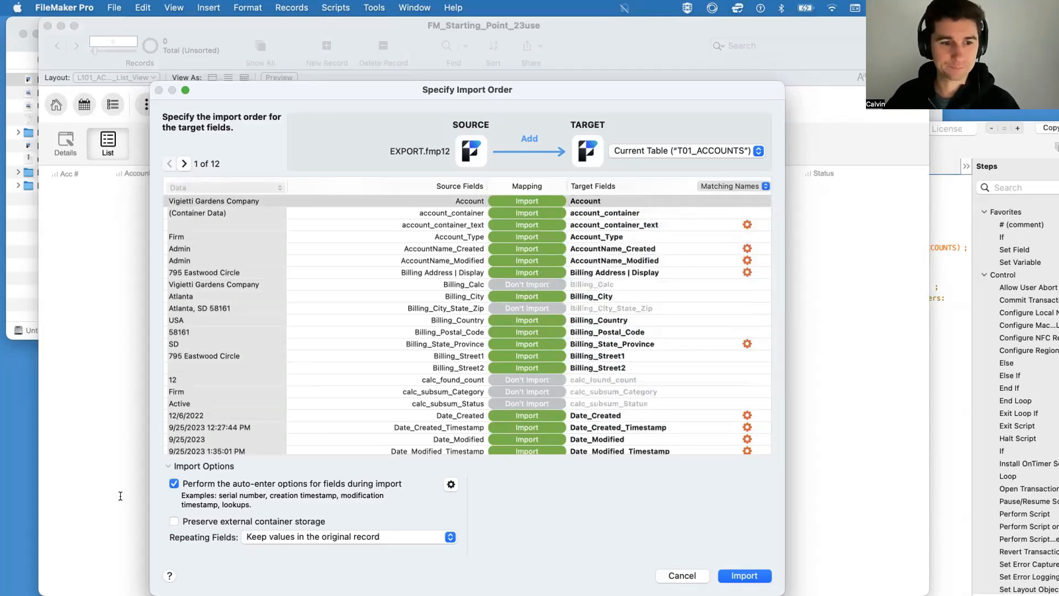
Step: Disable auto-enter options during import, import the records into T01_ACCOUNTS and dismiss the import summary
click(173, 482)
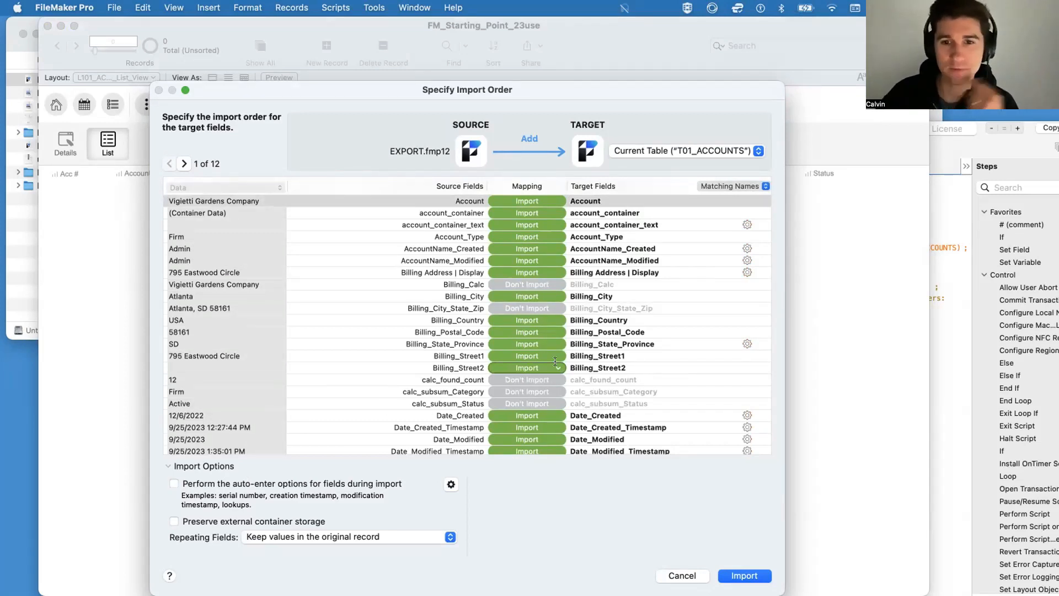
scroll(579, 358, down, 10)
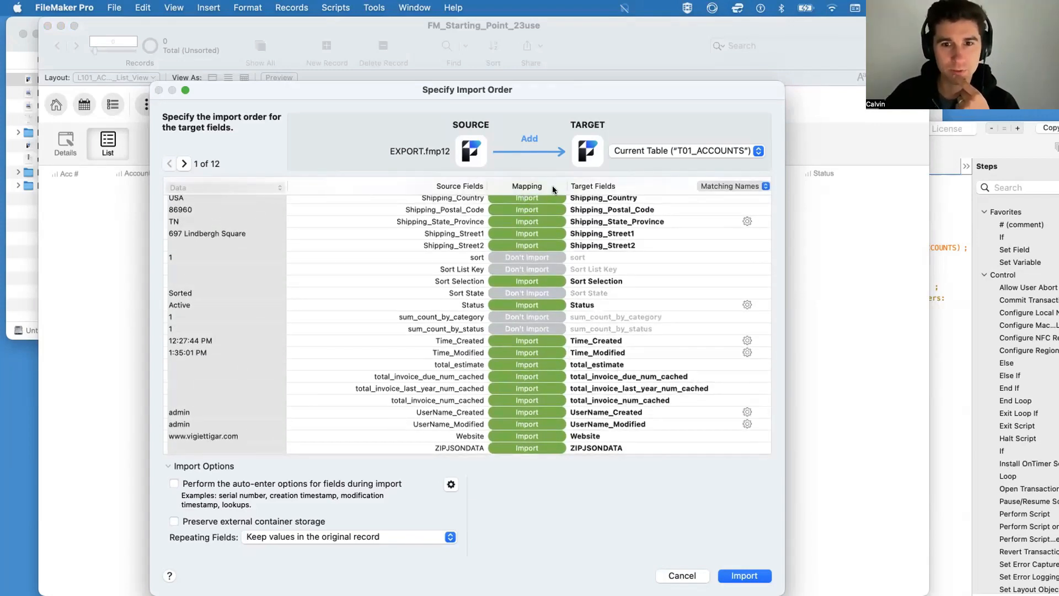
click(757, 576)
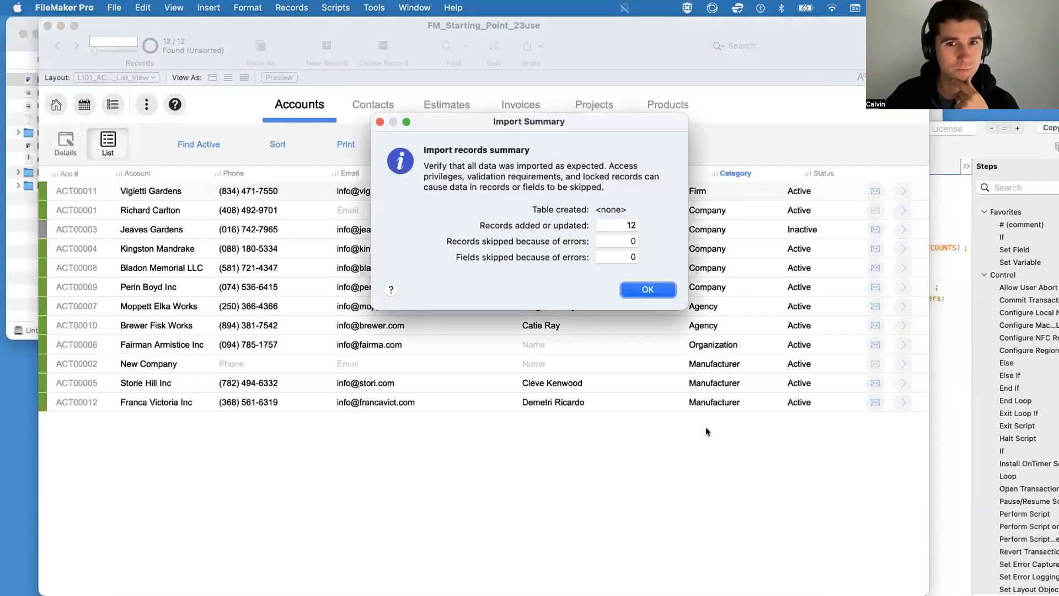
click(648, 288)
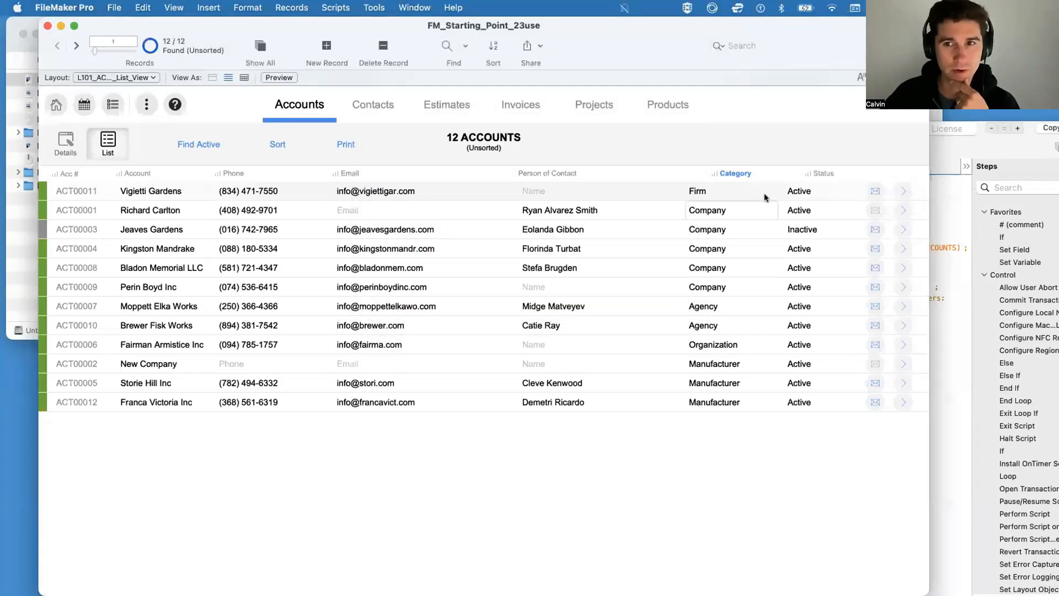
Step: Sort the imported accounts list by Category and try the list's Print action
click(736, 170)
click(735, 167)
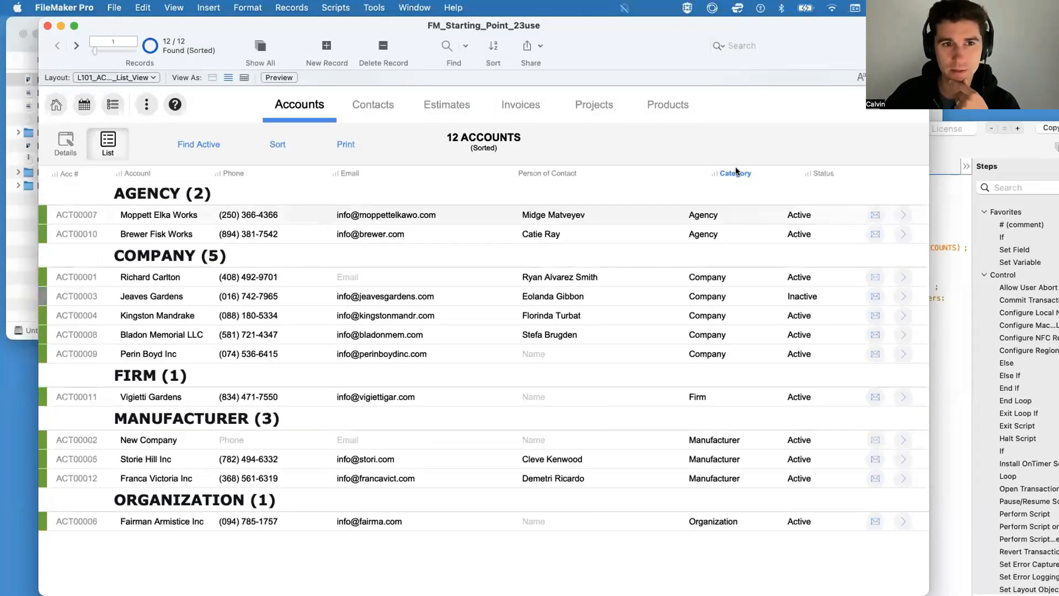
click(346, 144)
click(688, 360)
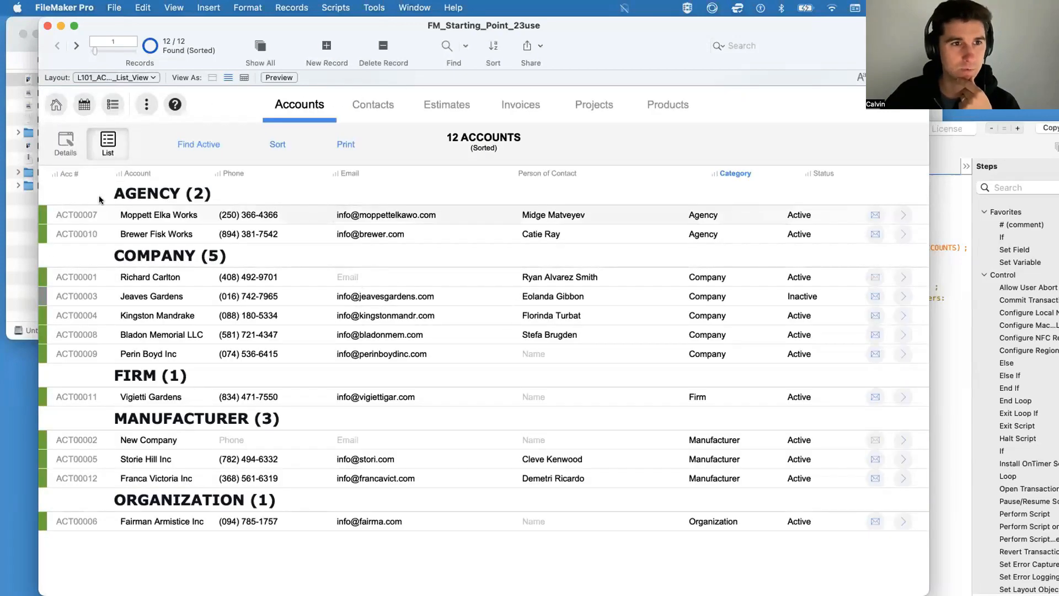
Step: Check the Contacts, Accounts and Invoices modules to verify their records after the import
click(361, 111)
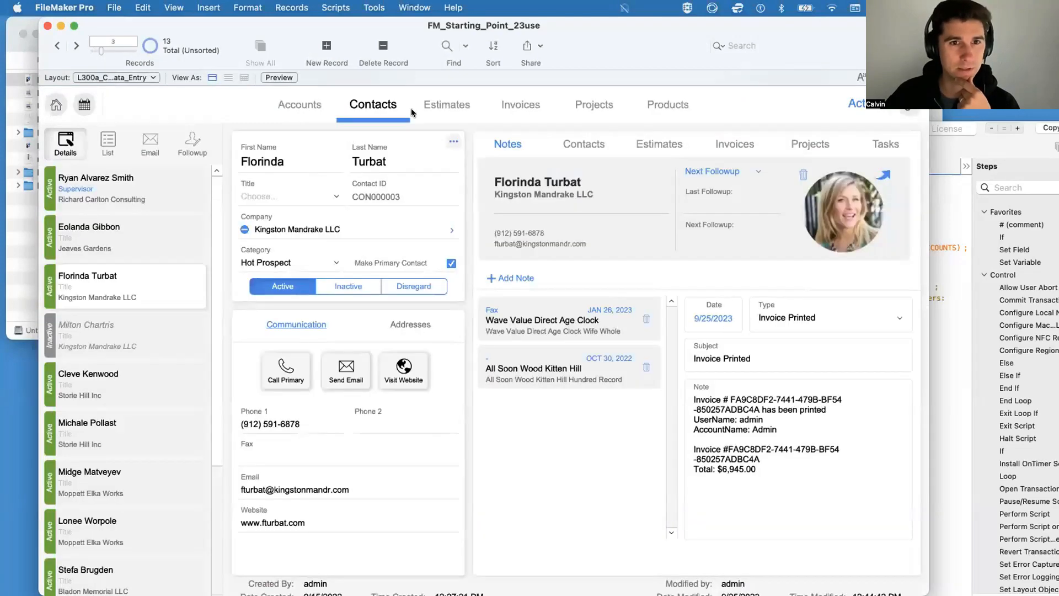
click(421, 103)
click(317, 164)
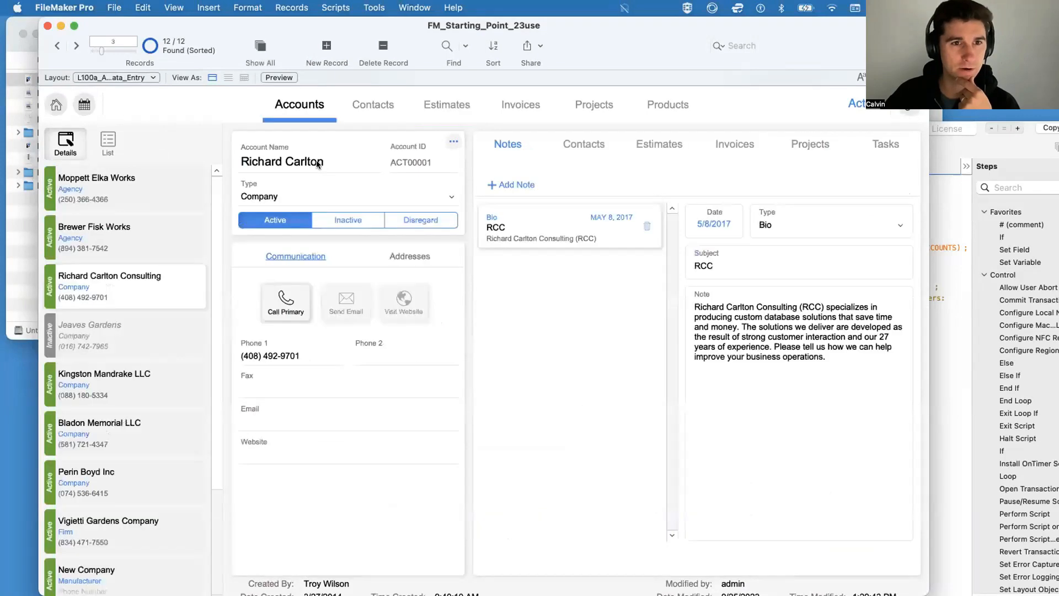
click(514, 104)
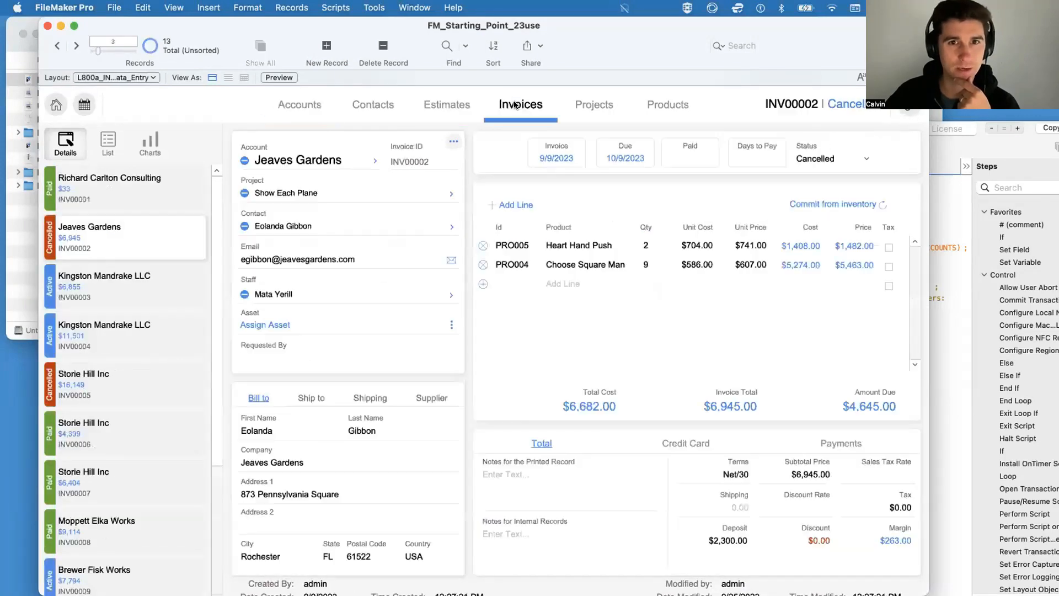
Step: Open the Jeaves Gardens account from its invoice and create a new script named Export in the Script Workspace
click(351, 160)
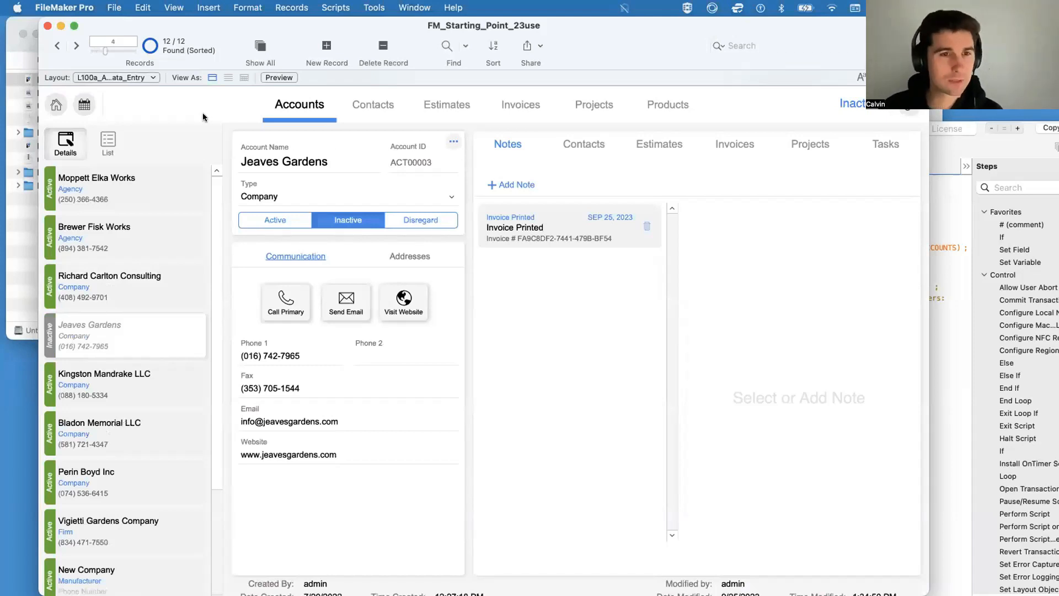
key(super+shift+s)
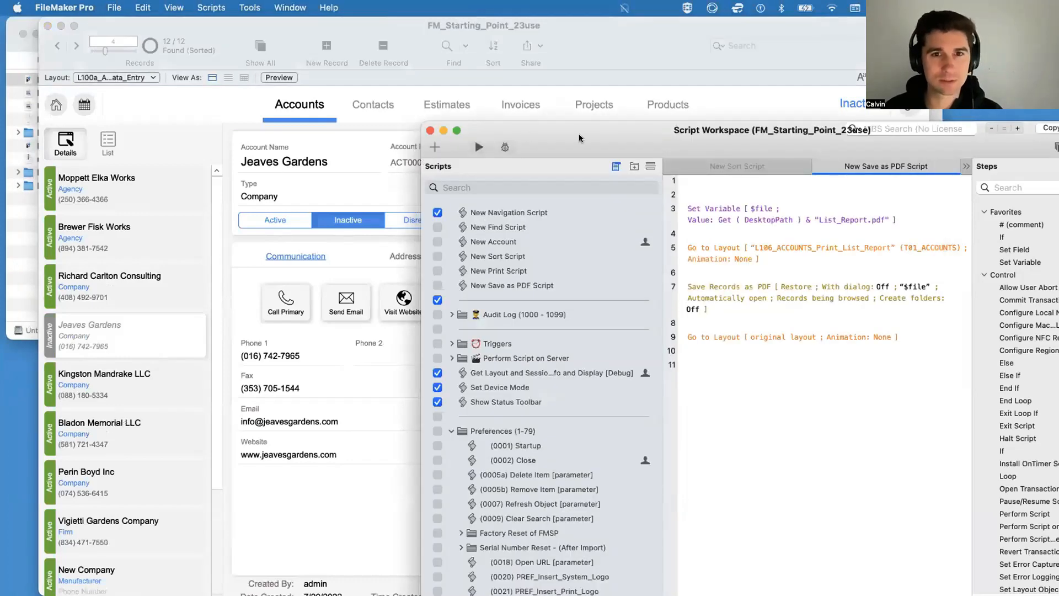
drag(579, 138, 302, 104)
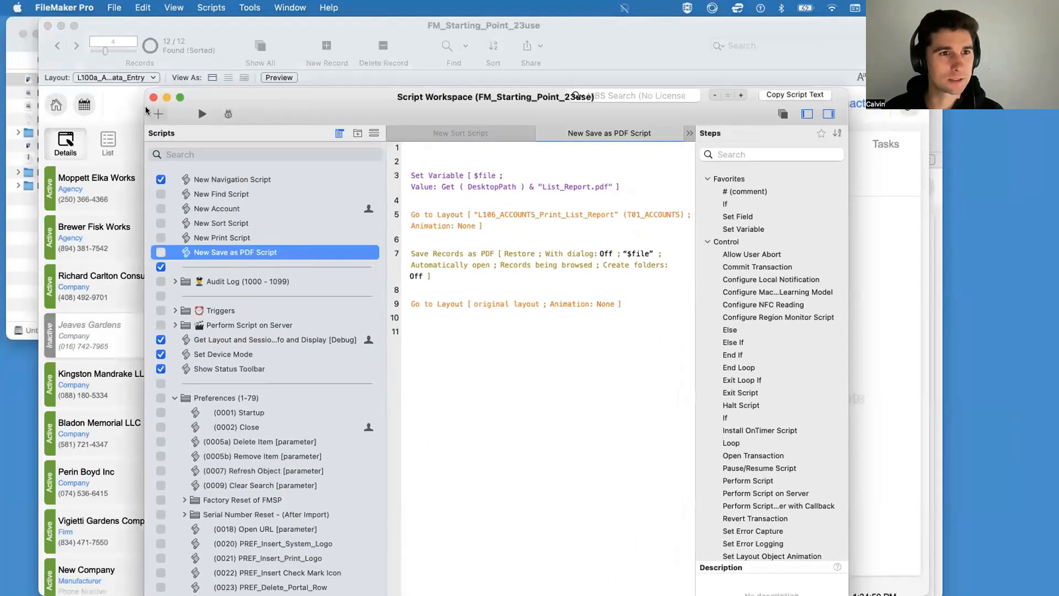
click(157, 115)
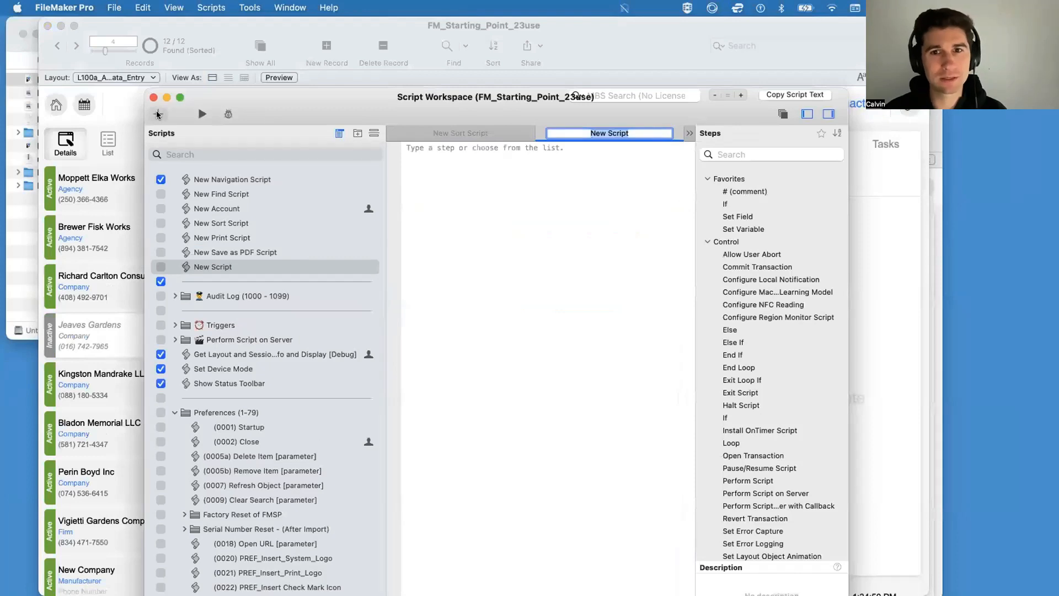
text(Export)
key(Return)
key(Return)
Step: Add an Export Records step to the Export script below an empty first line
text(ex)
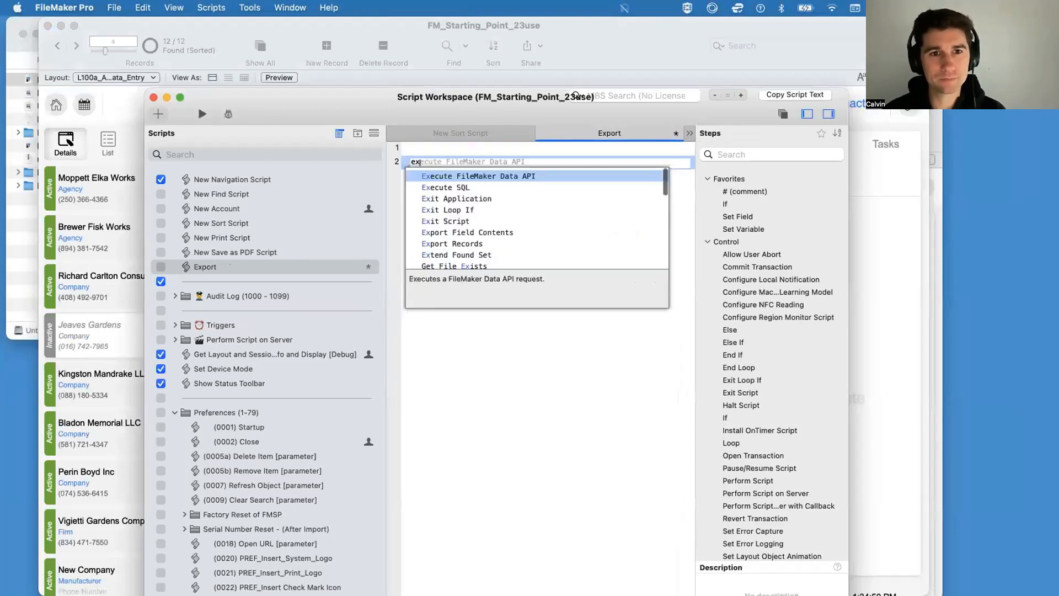
text(por)
key(Down)
key(Return)
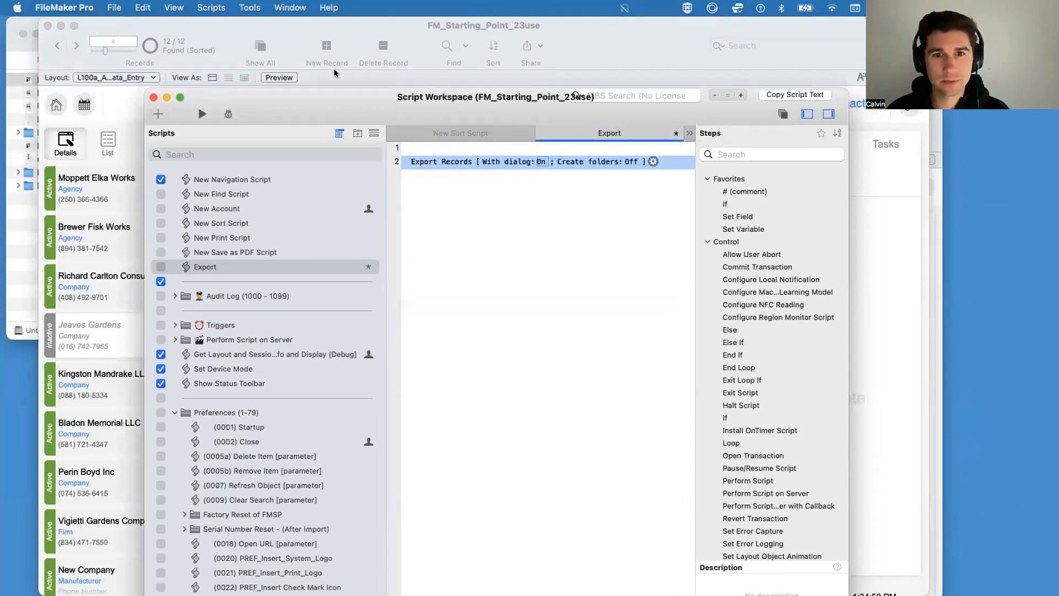
Step: Hide the script steps pane and set the Export Records output file to $file as Comma-Separated Values
drag(848, 215, 895, 214)
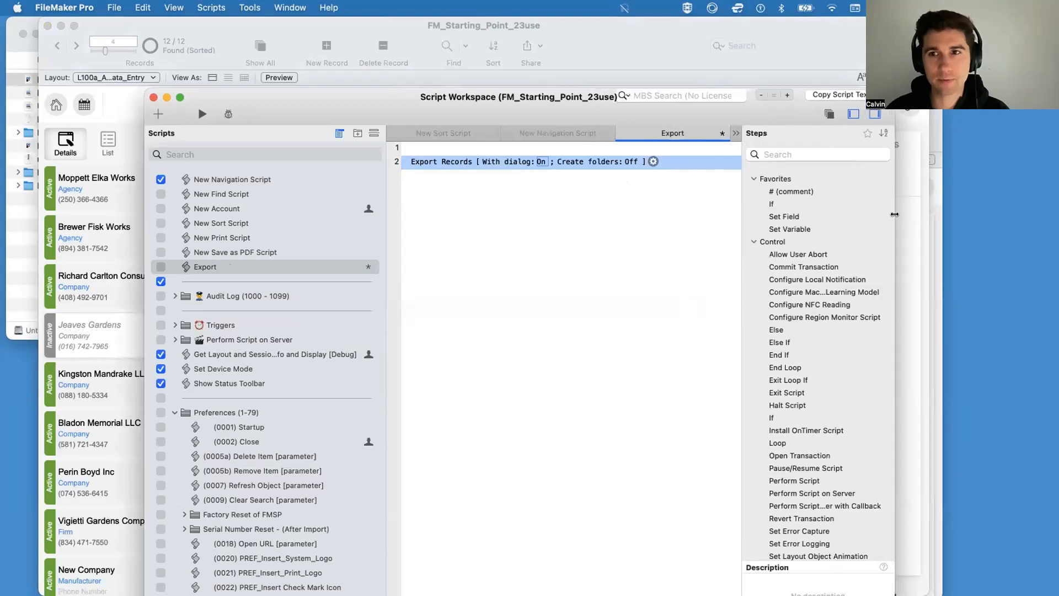
drag(747, 102, 647, 103)
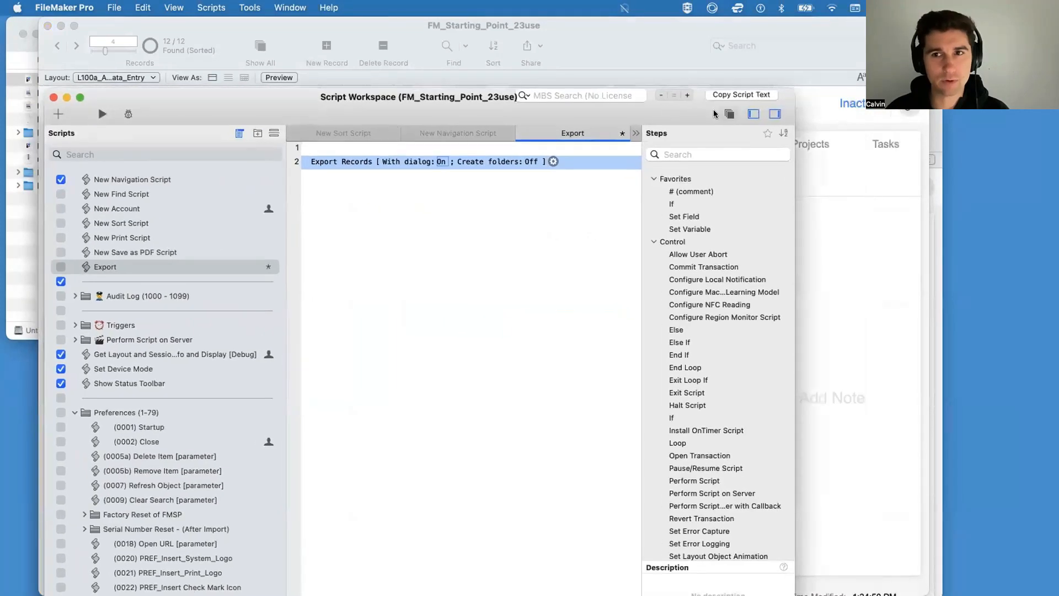
click(774, 114)
click(549, 161)
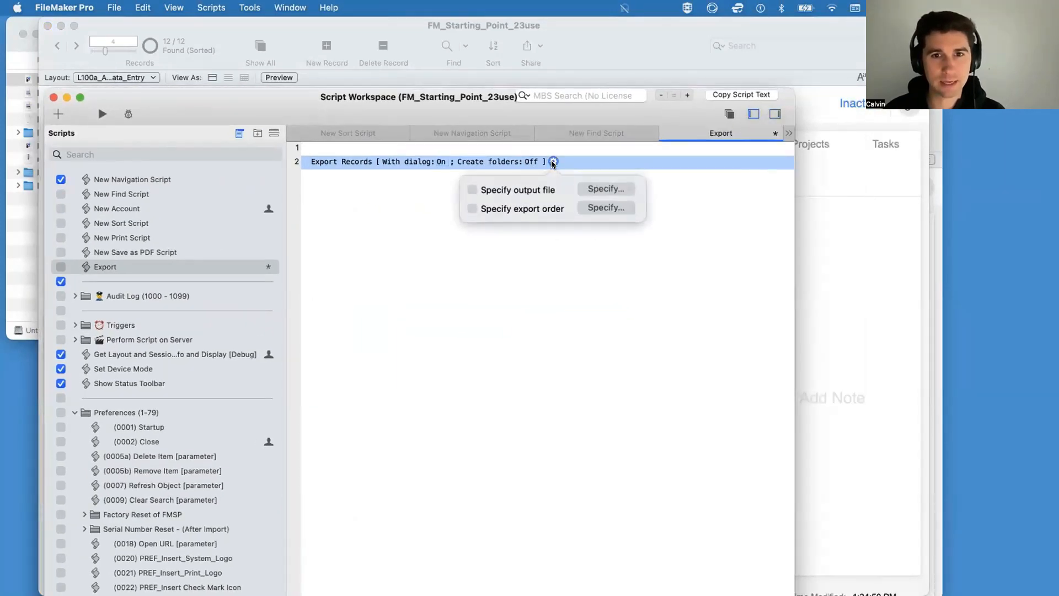
click(605, 187)
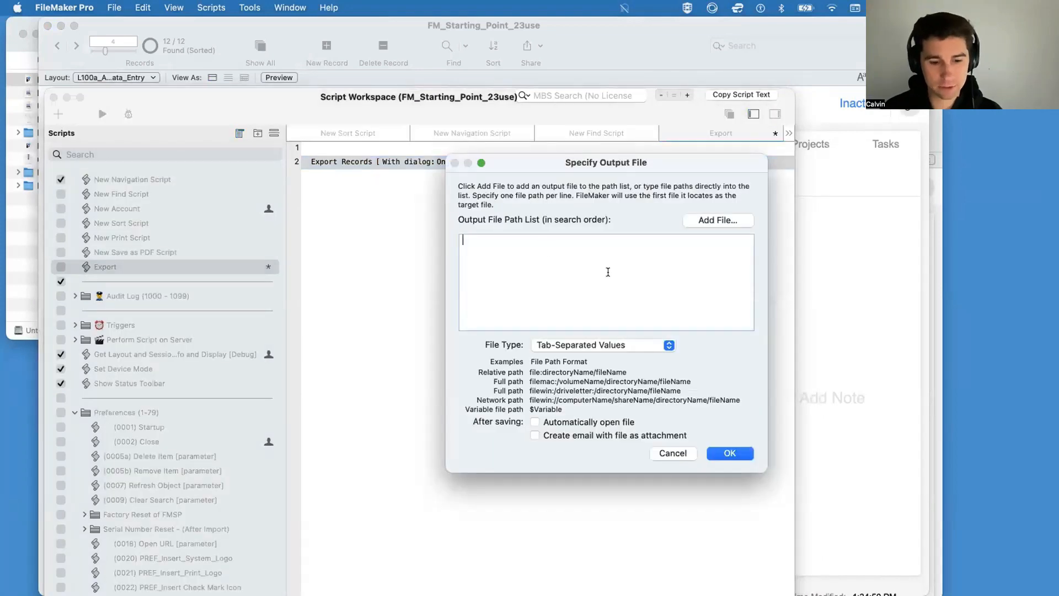
text($file)
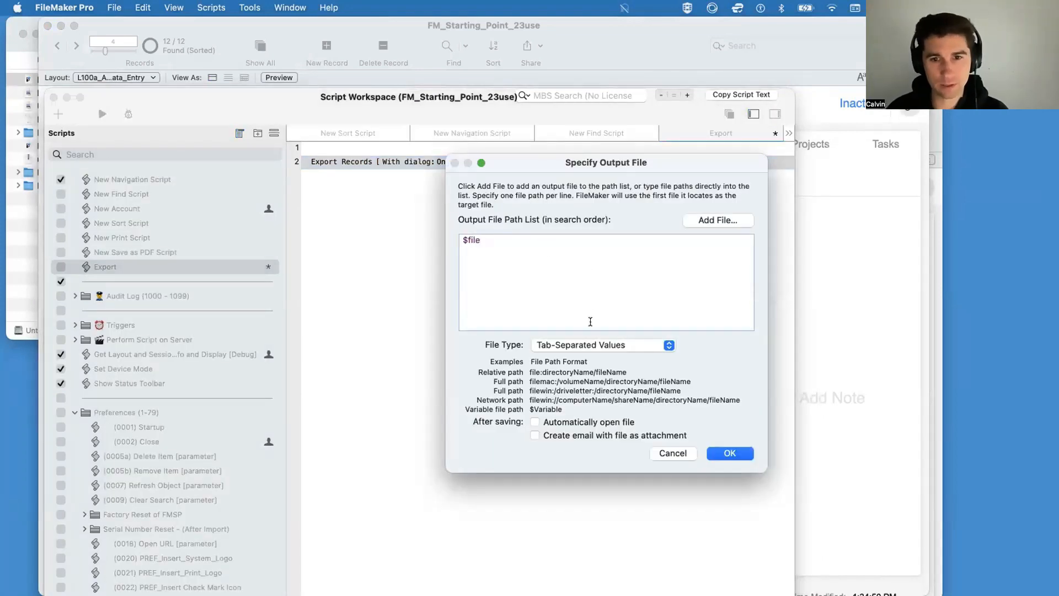
click(595, 345)
click(576, 358)
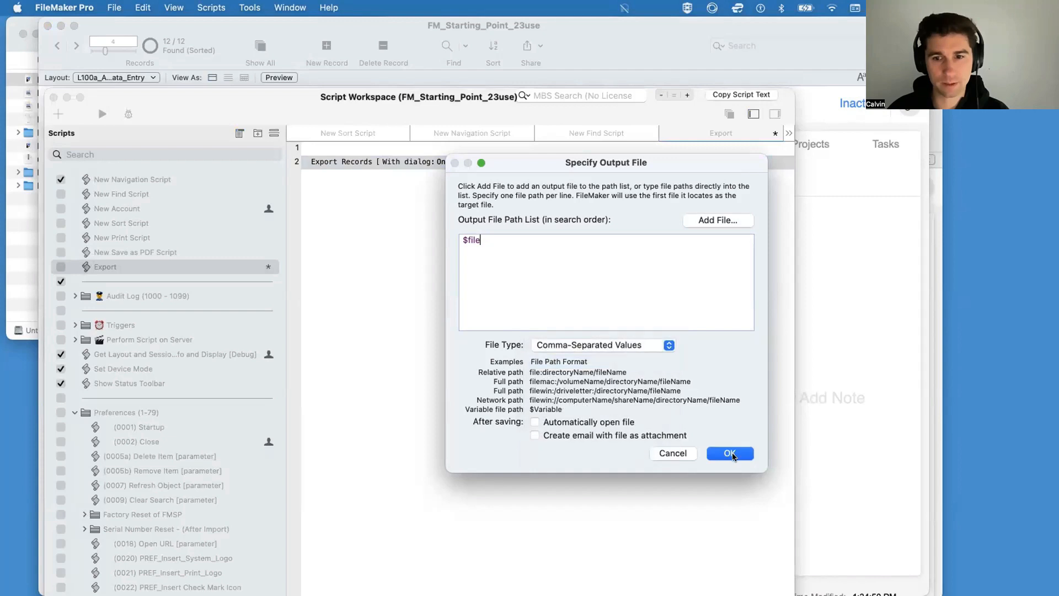
key(Return)
click(574, 359)
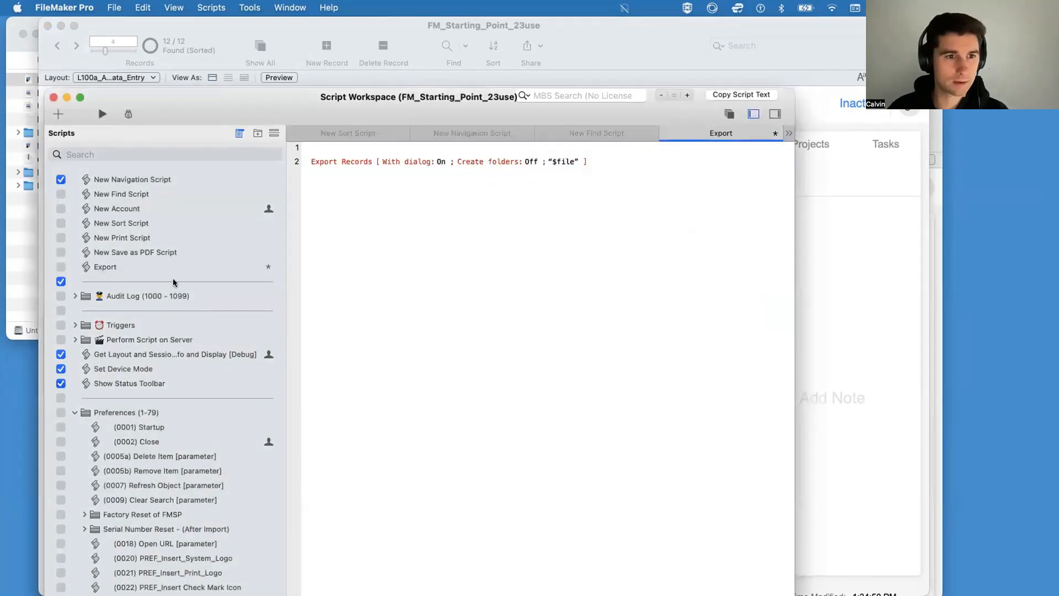
Step: Copy the $file Set Variable step from New Save as PDF Script into Export above Export Records and open its options
click(184, 267)
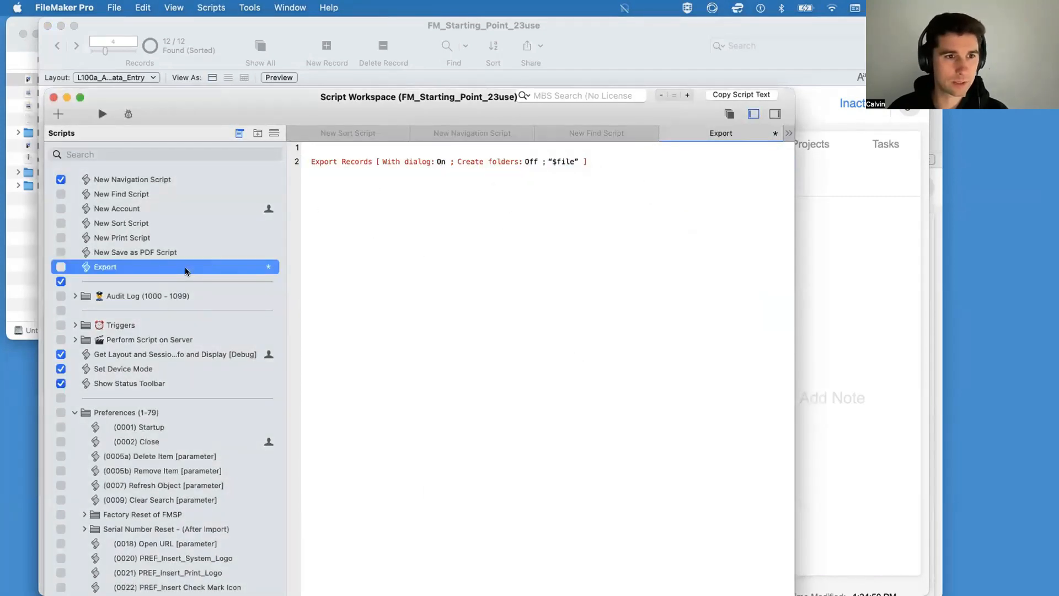
click(161, 251)
click(333, 175)
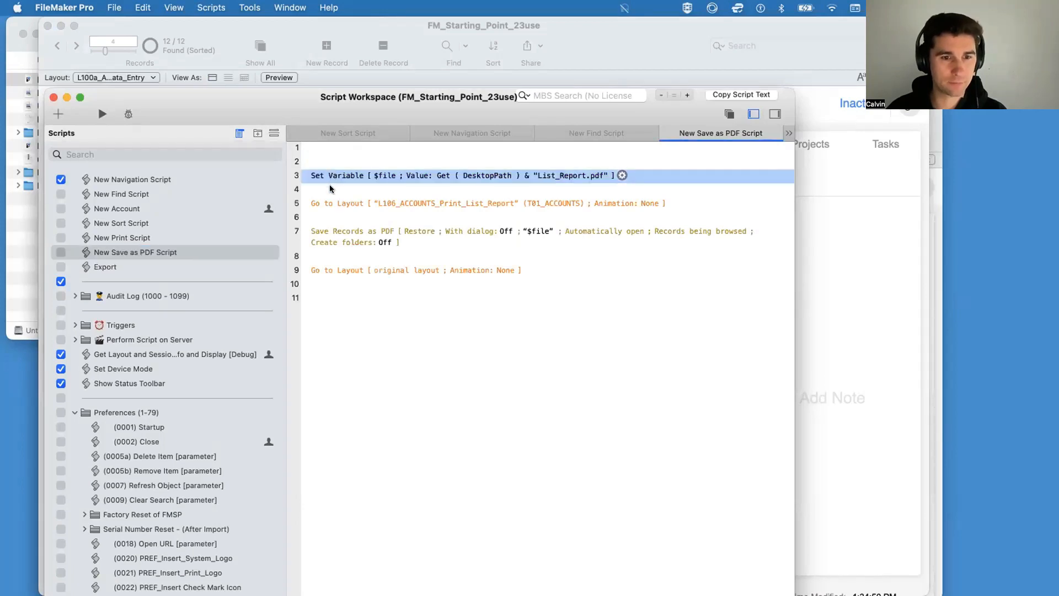
click(175, 270)
click(333, 152)
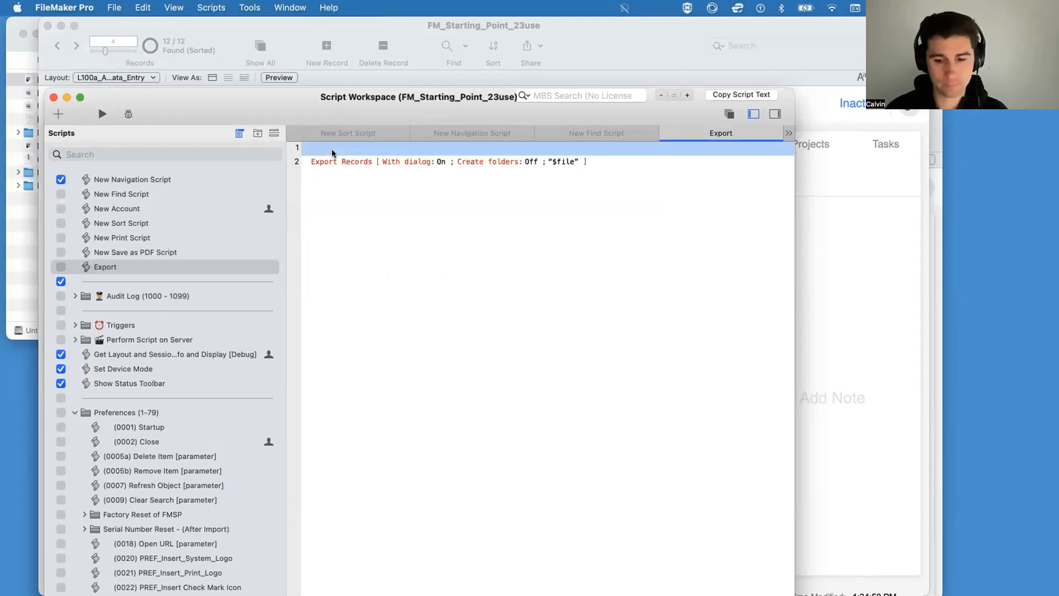
text(Set Variable [ $file ; Value: Get ( DesktopPath ) & "List_Report.pdf" ])
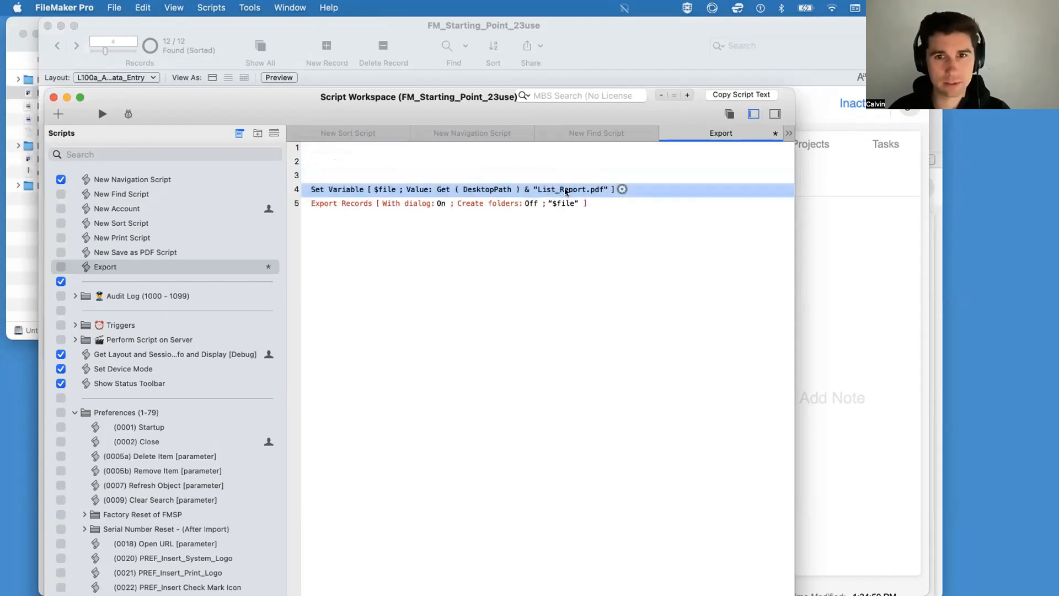
double_click(573, 190)
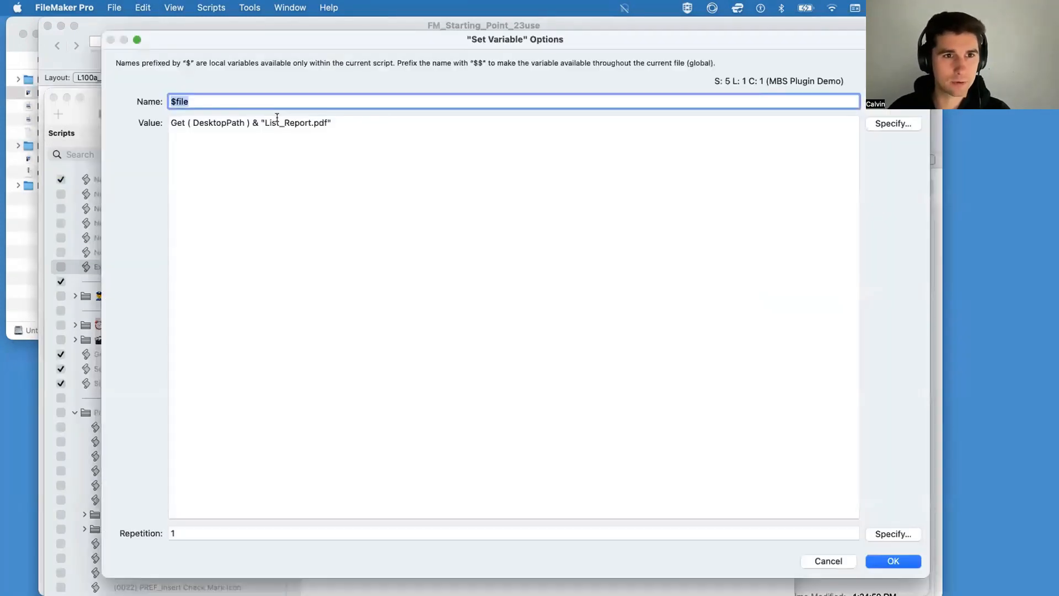
drag(277, 117, 264, 118)
text(Tab)
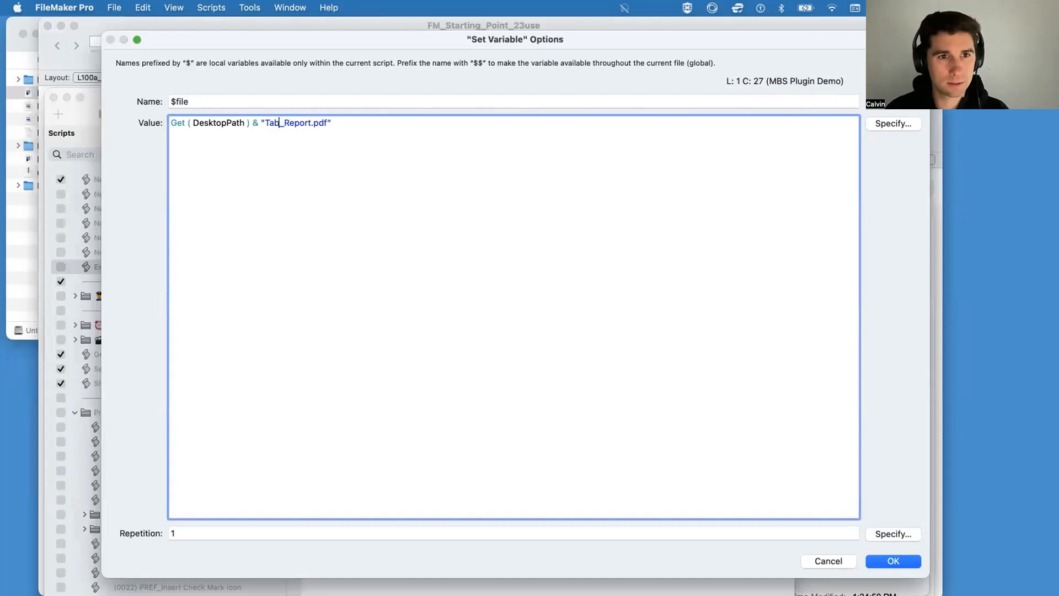
text(le)
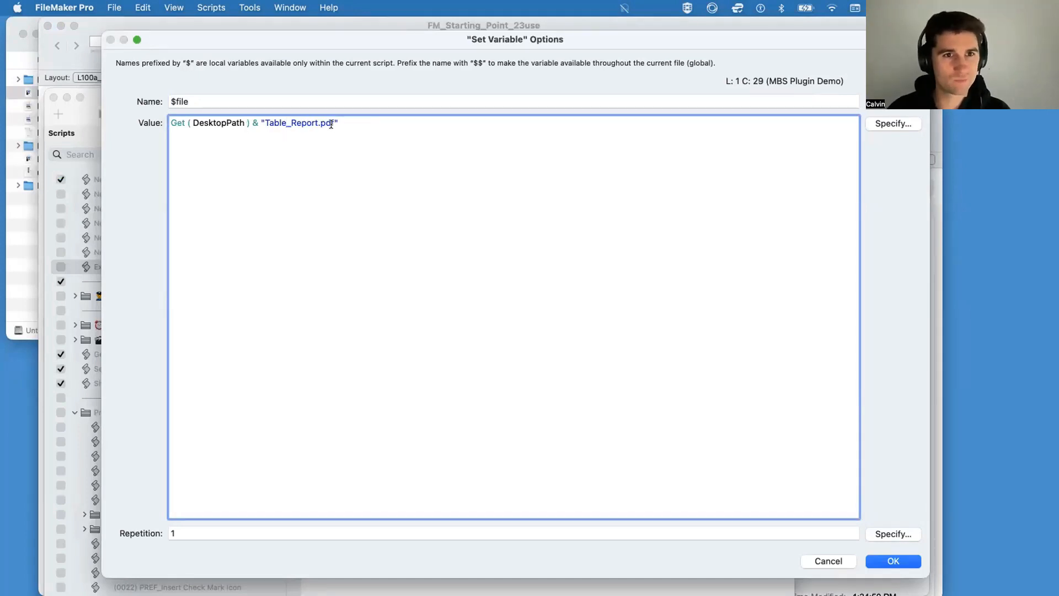
drag(334, 122, 265, 122)
text(c)
key(super+z)
key(super+z)
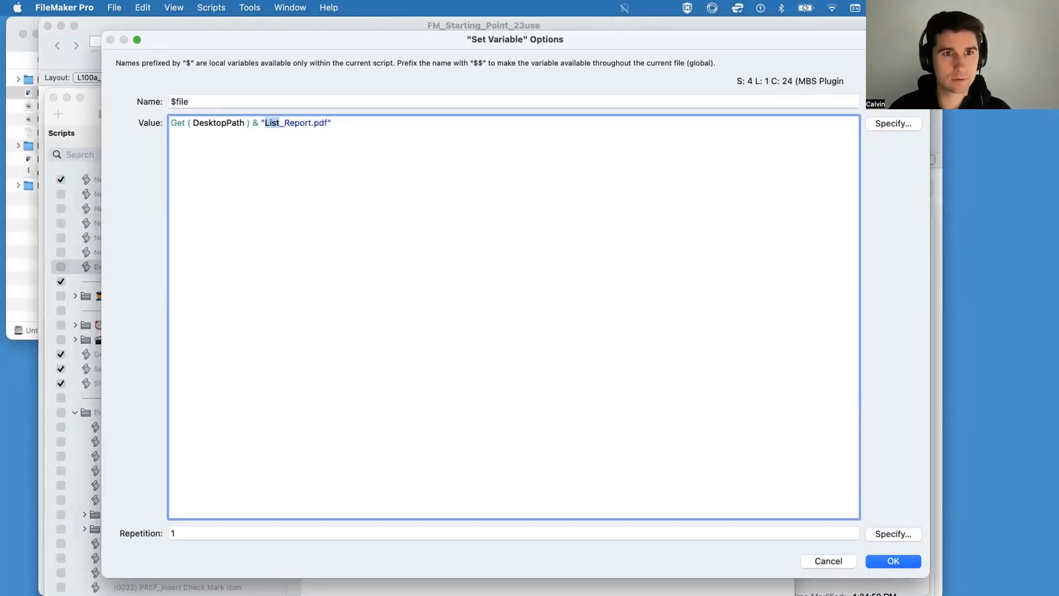
Step: Change the file extension in the $file value so that the file name reads List_Report.csv
key(Right)
key(BackSpace)
key(BackSpace)
key(BackSpace)
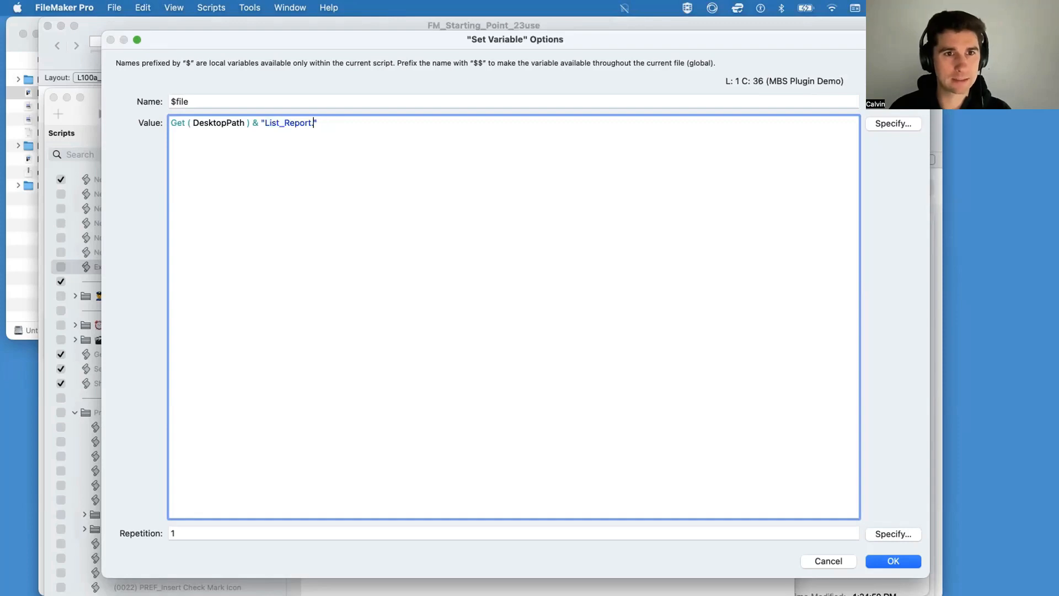
text(csv)
key(Return)
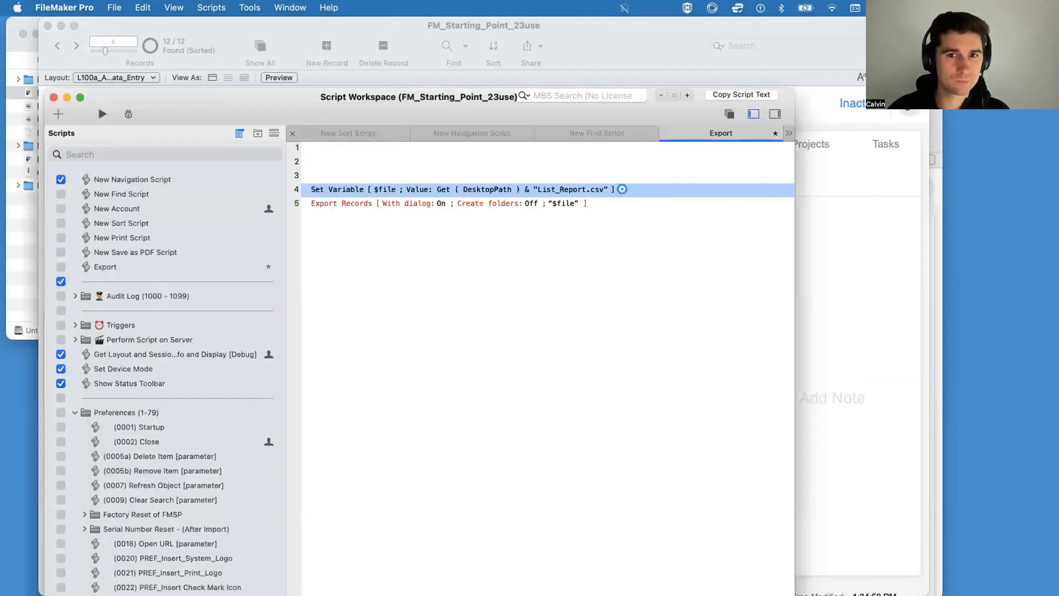
Step: Set the Export Records step to automatically open the output file after saving
click(363, 203)
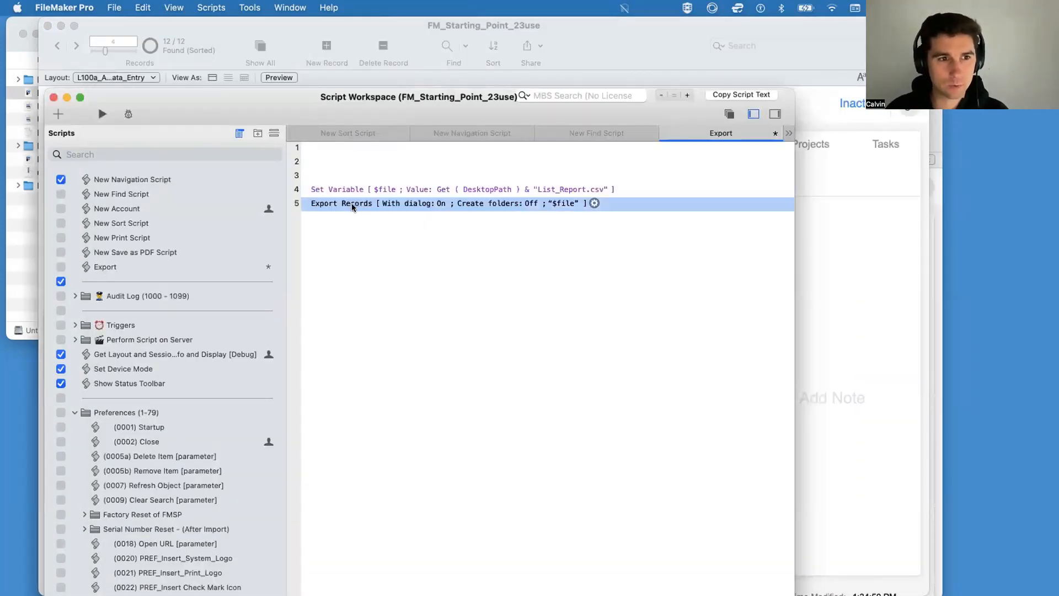
click(594, 203)
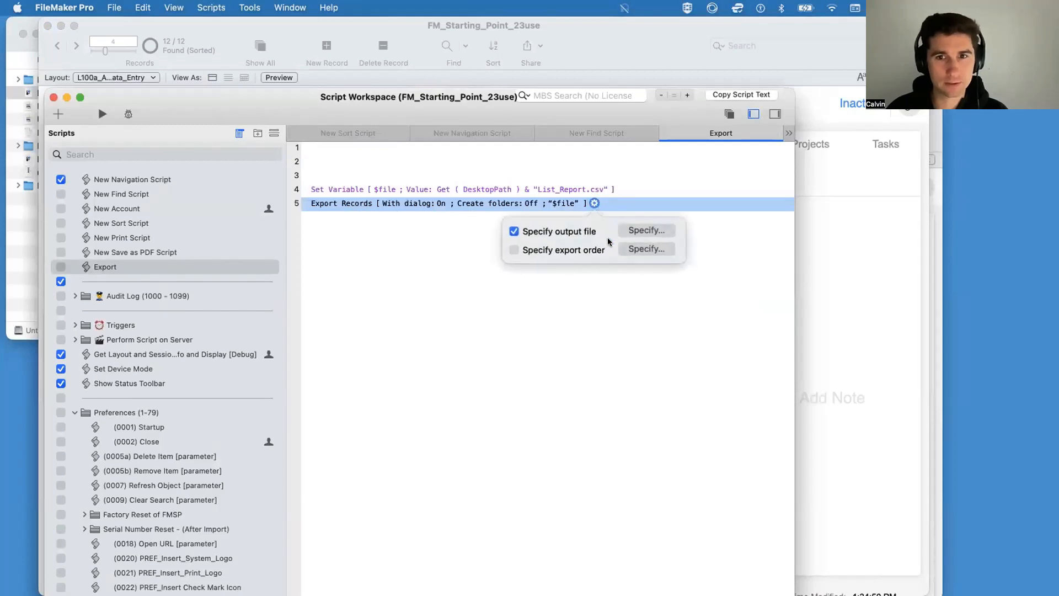
click(634, 229)
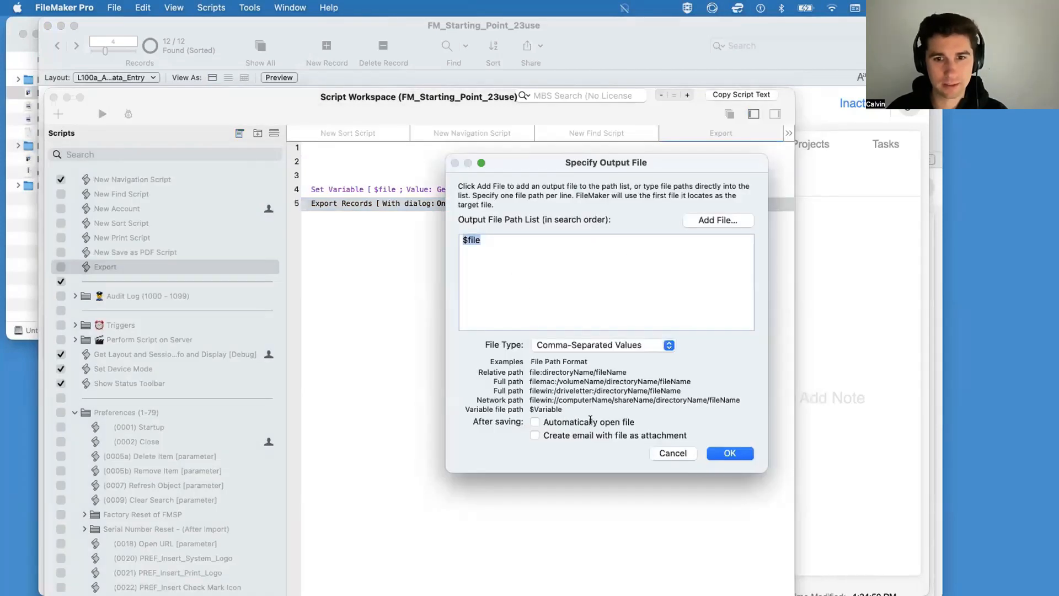
click(591, 421)
click(722, 452)
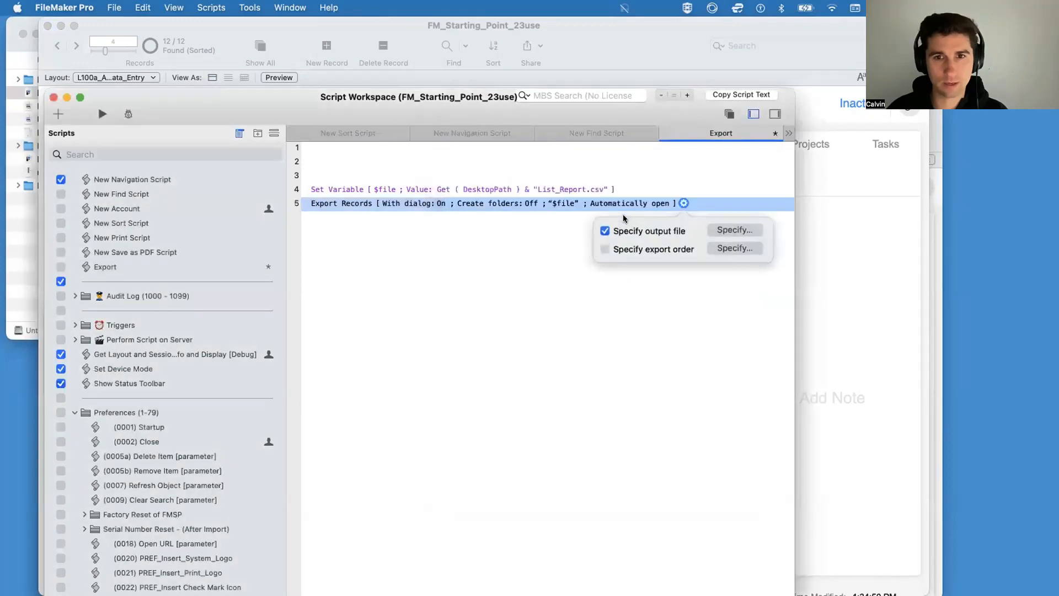
Step: Accept the listed T01_ACCOUNTS field export order with Unicode (UTF-16), turn off the Export Records dialog and save the script
click(717, 249)
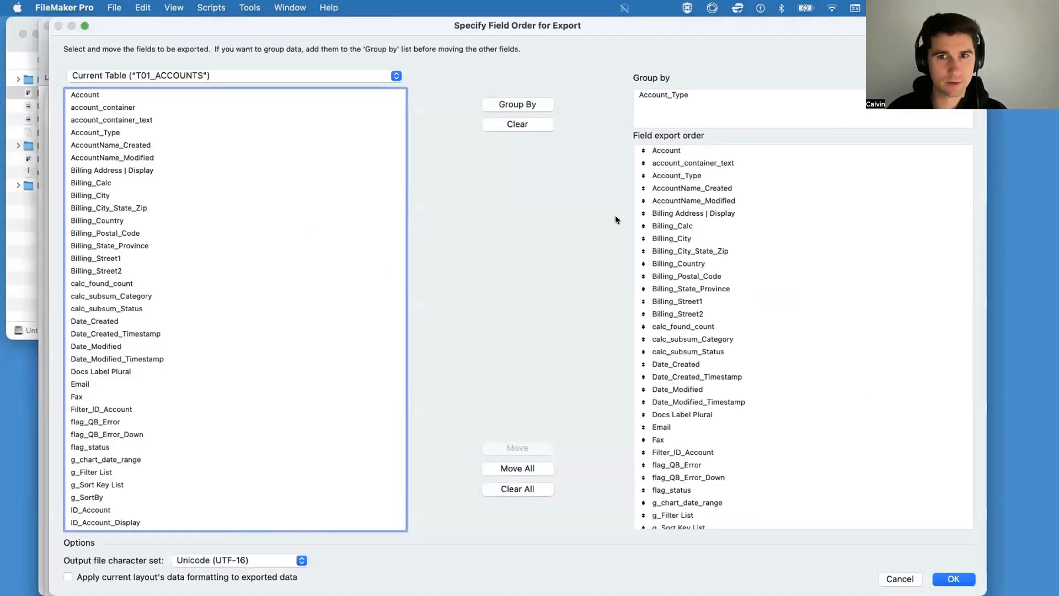
scroll(844, 334, down, 15)
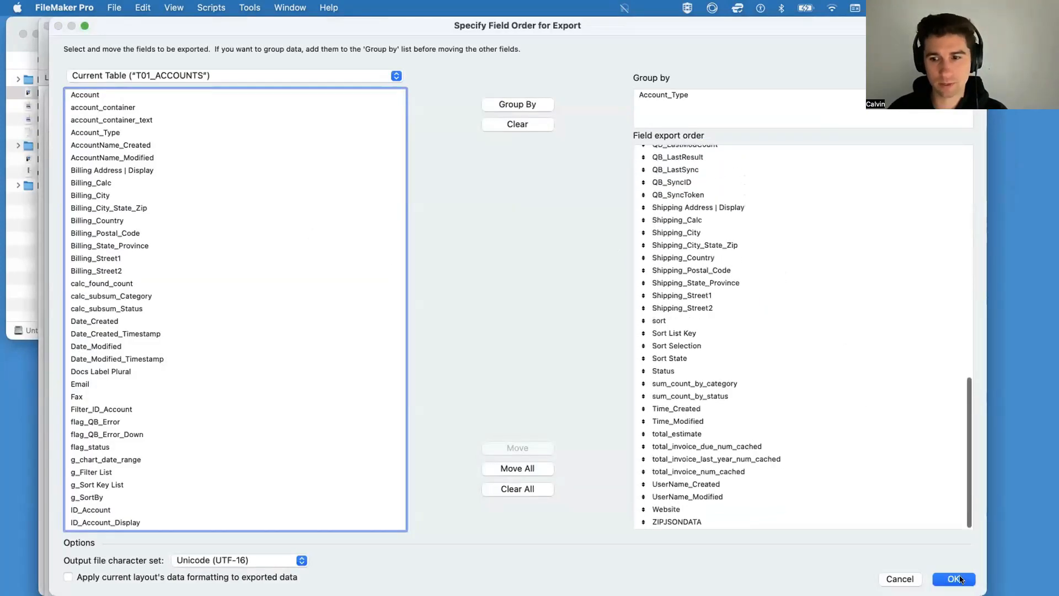
click(959, 578)
click(607, 262)
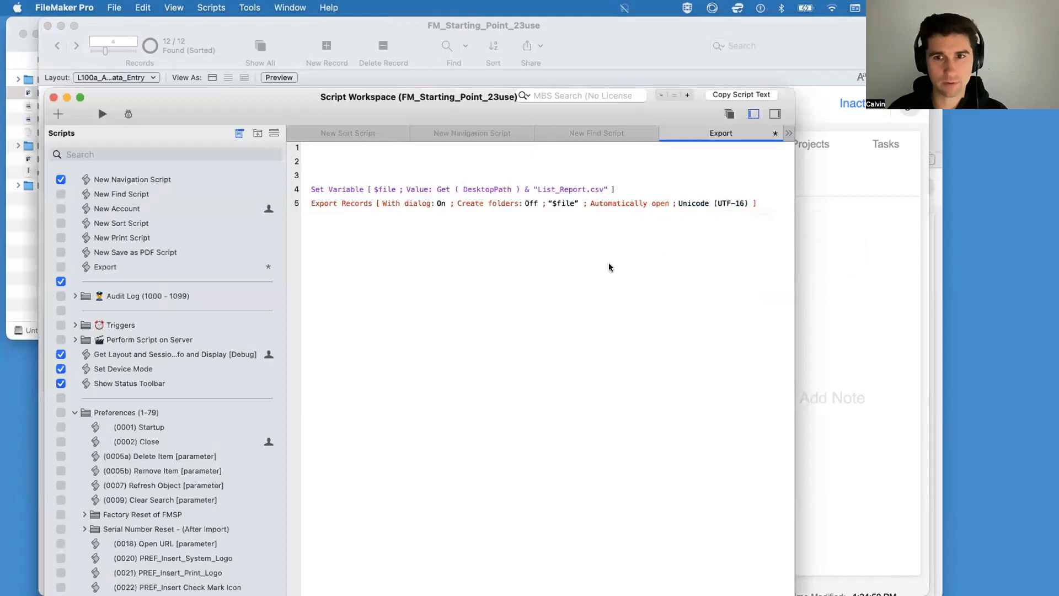
click(443, 202)
key(super+s)
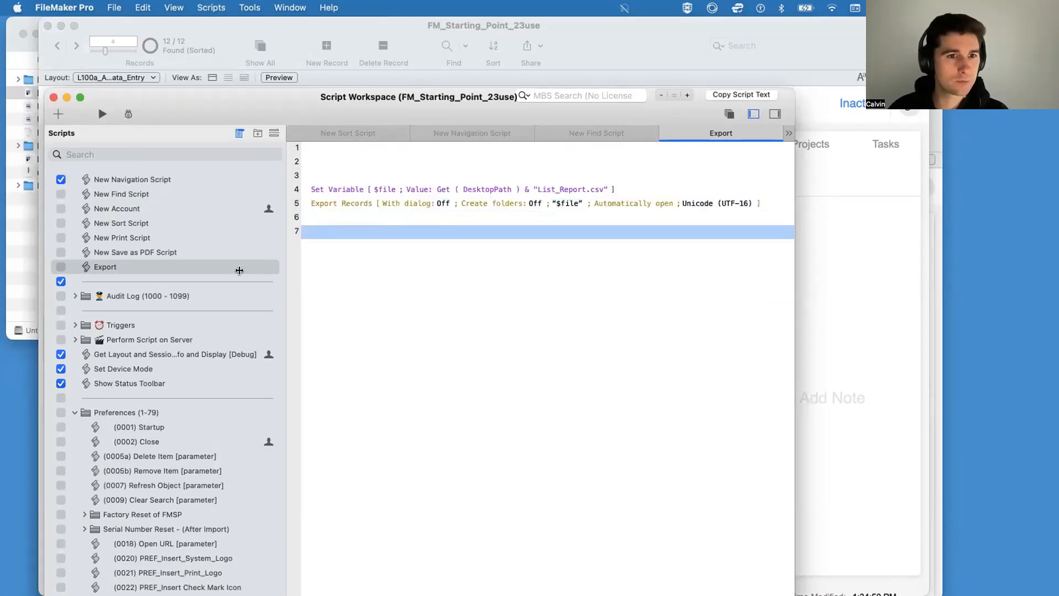
Step: Run the Export script from the Script Workspace
click(238, 279)
click(225, 265)
click(102, 114)
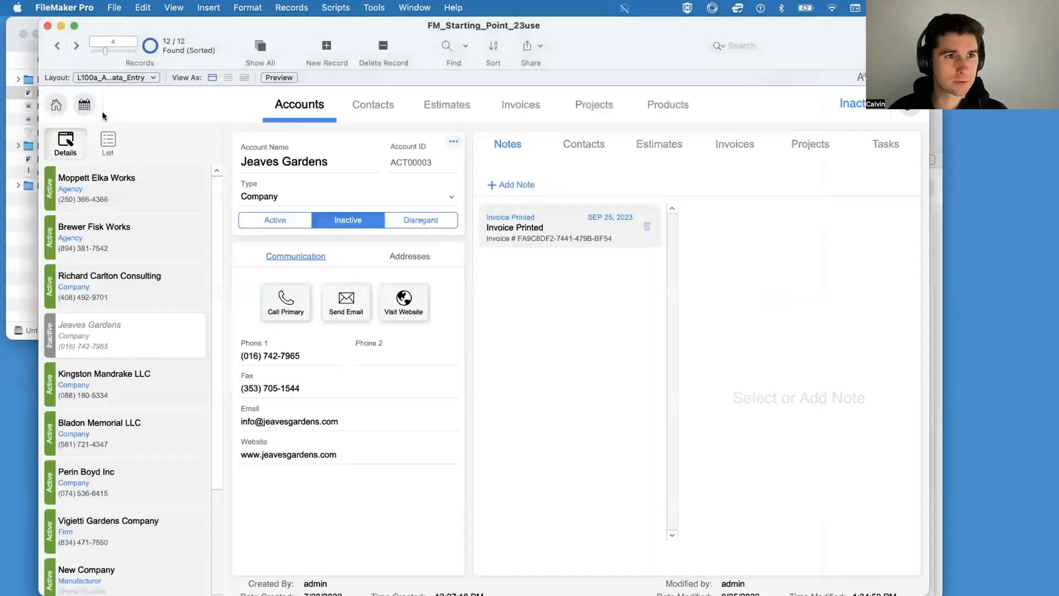
Step: Open List_Report.csv from the Desktop folder in Numbers and examine the exported account columns
click(21, 75)
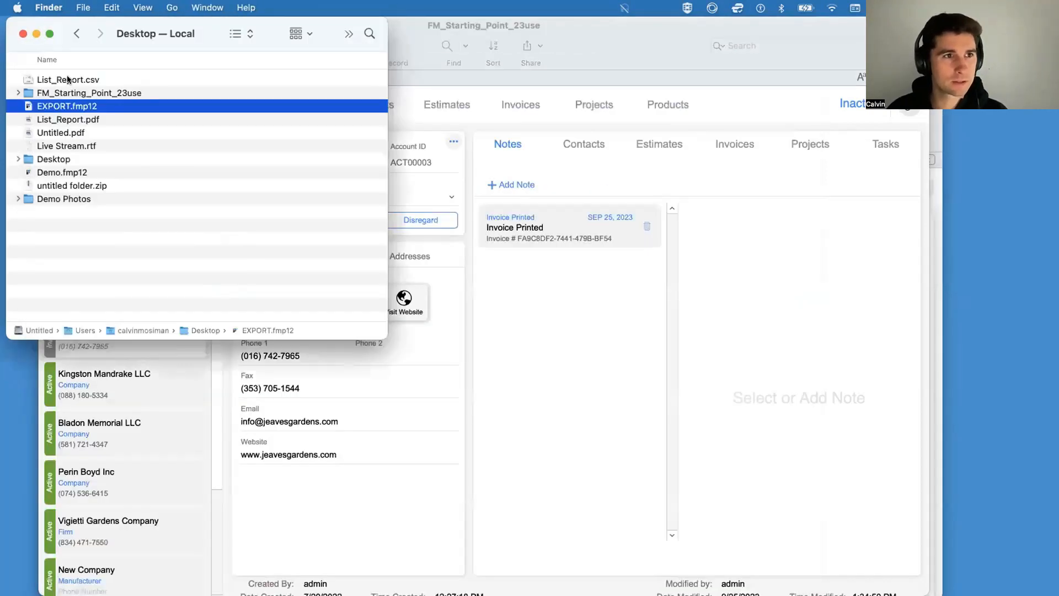
click(67, 81)
double_click(67, 83)
click(68, 81)
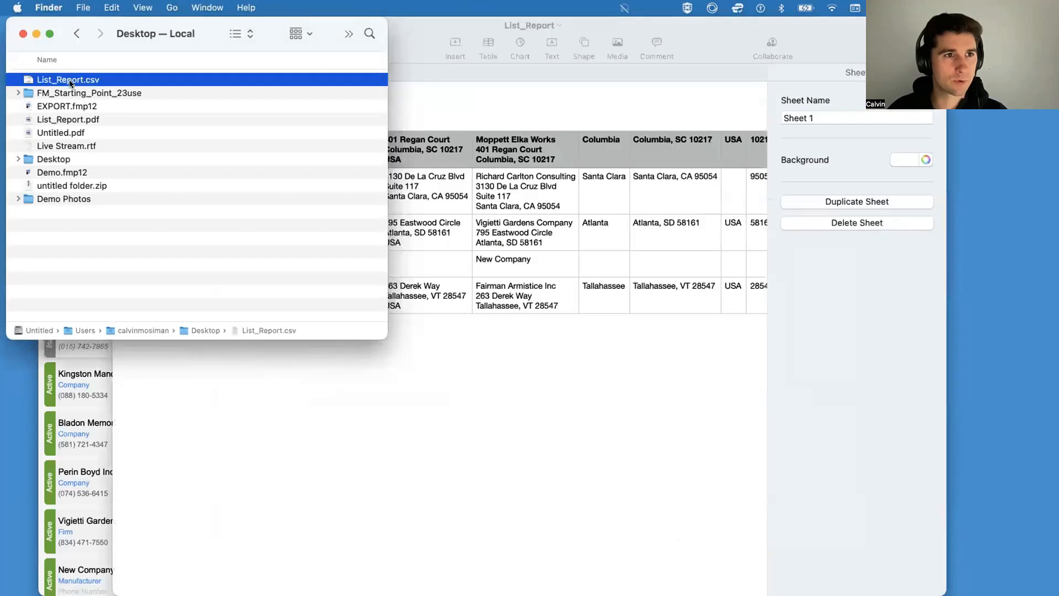
click(580, 277)
scroll(557, 232, right, 10)
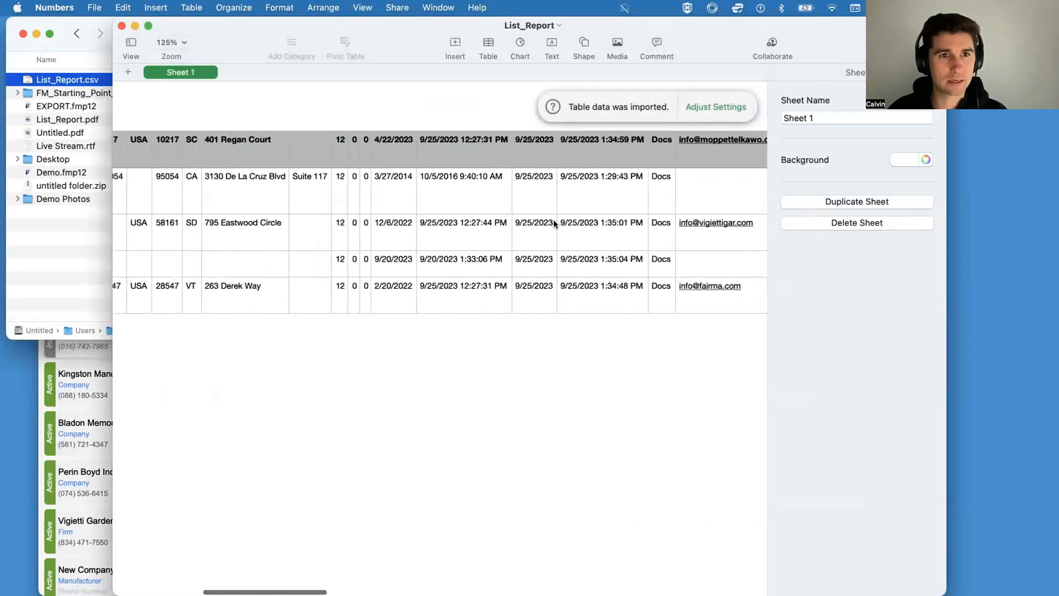
Step: Examine the remaining columns of the List_Report spreadsheet in Numbers and close it
scroll(553, 221, left, 10)
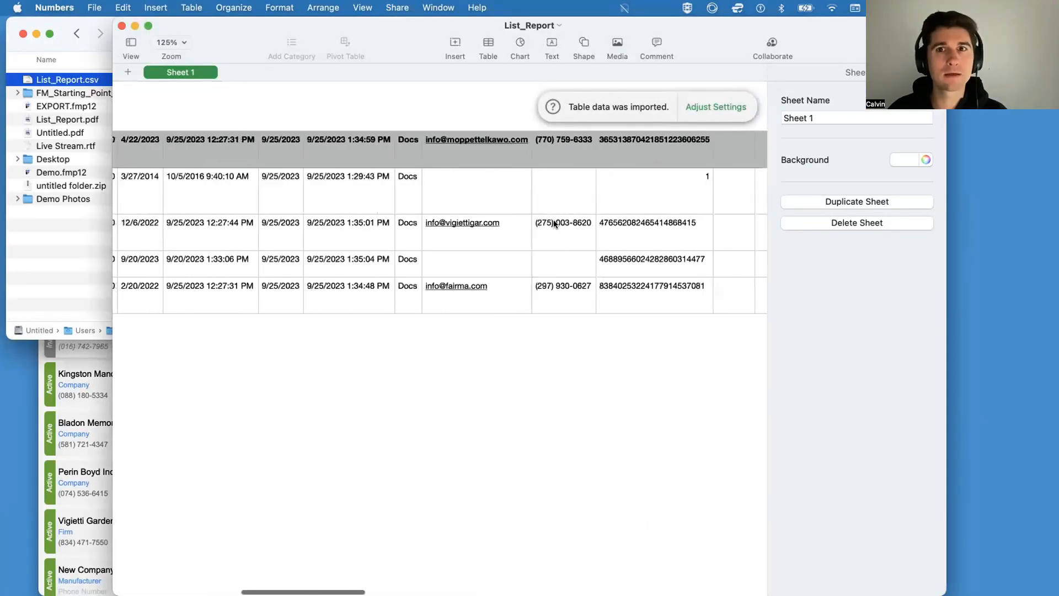
drag(355, 44, 345, 131)
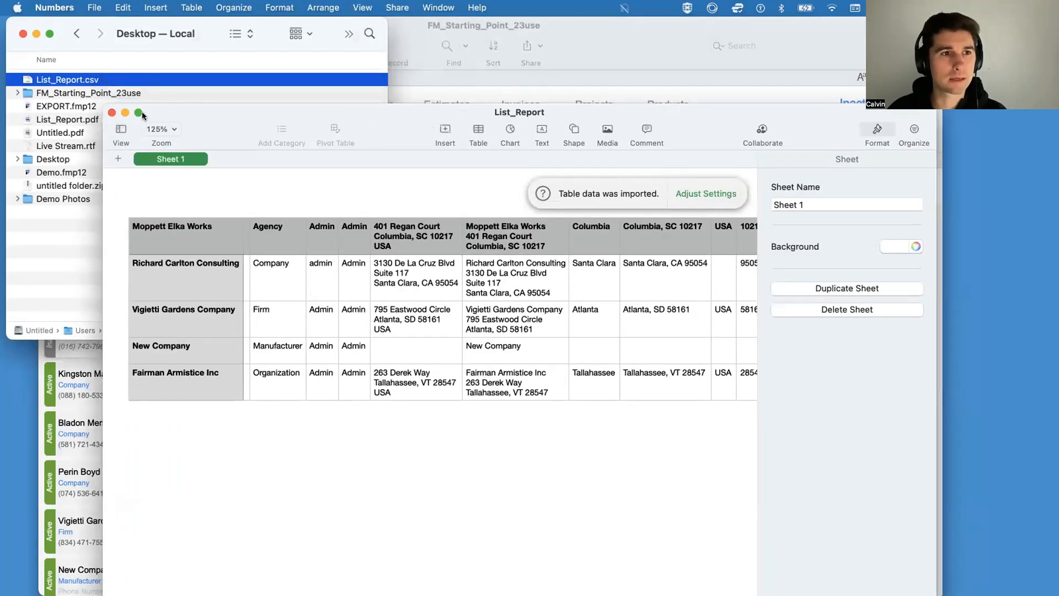
click(111, 113)
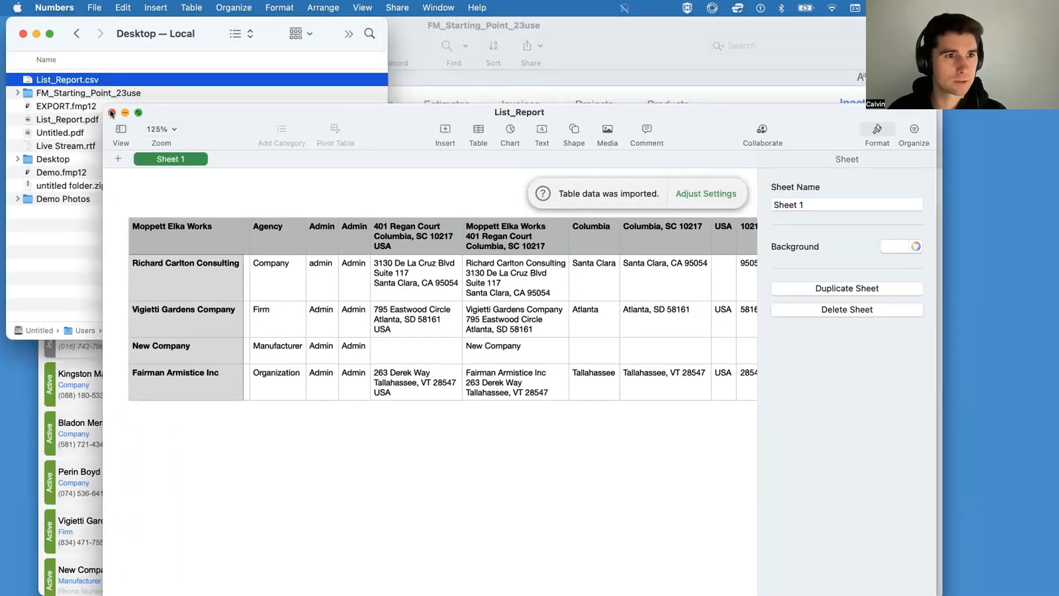
click(502, 423)
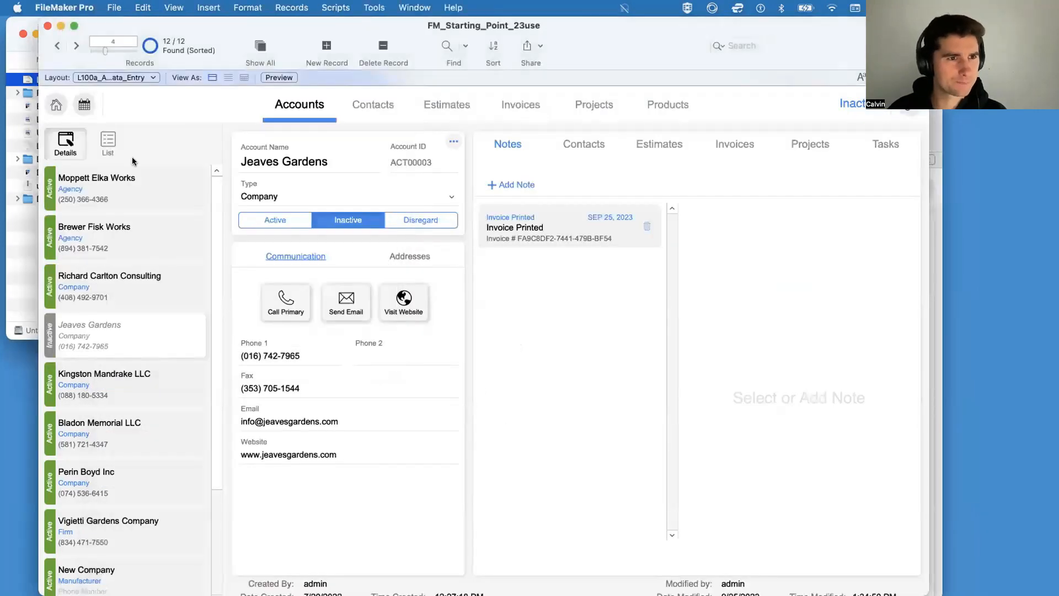
Step: Show the FileMaker accounts in the List layout and preview List_Report.csv in Finder before returning to FileMaker
click(108, 142)
click(31, 253)
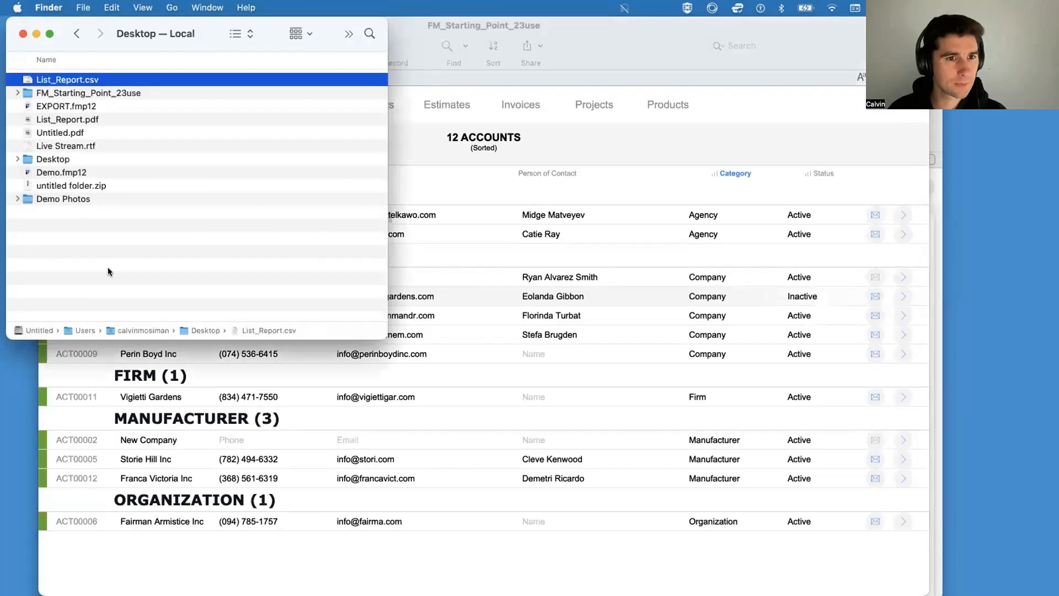
key(space)
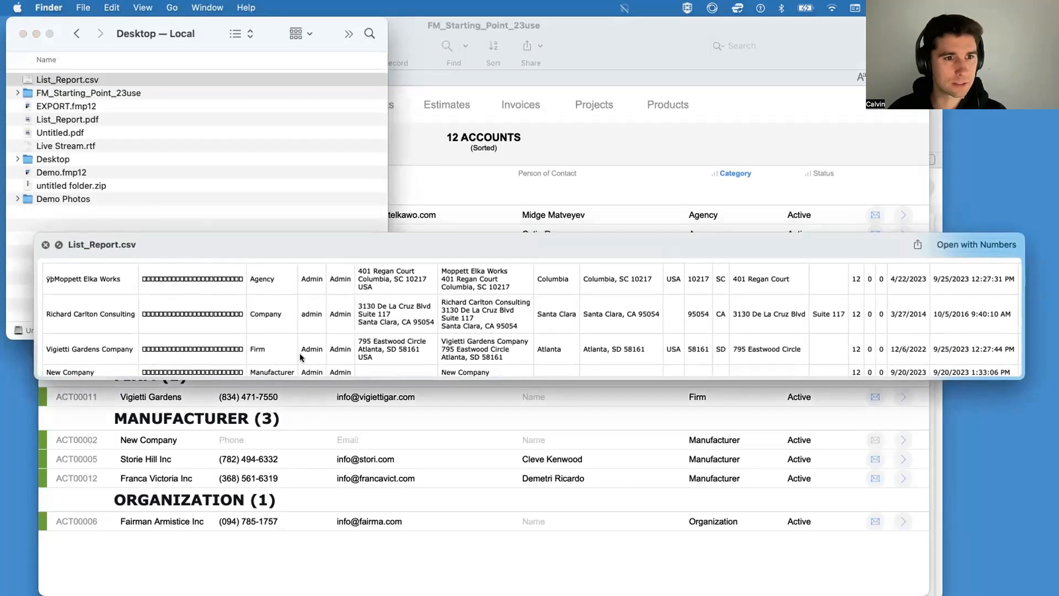
scroll(278, 291, down, 3)
scroll(279, 291, up, 3)
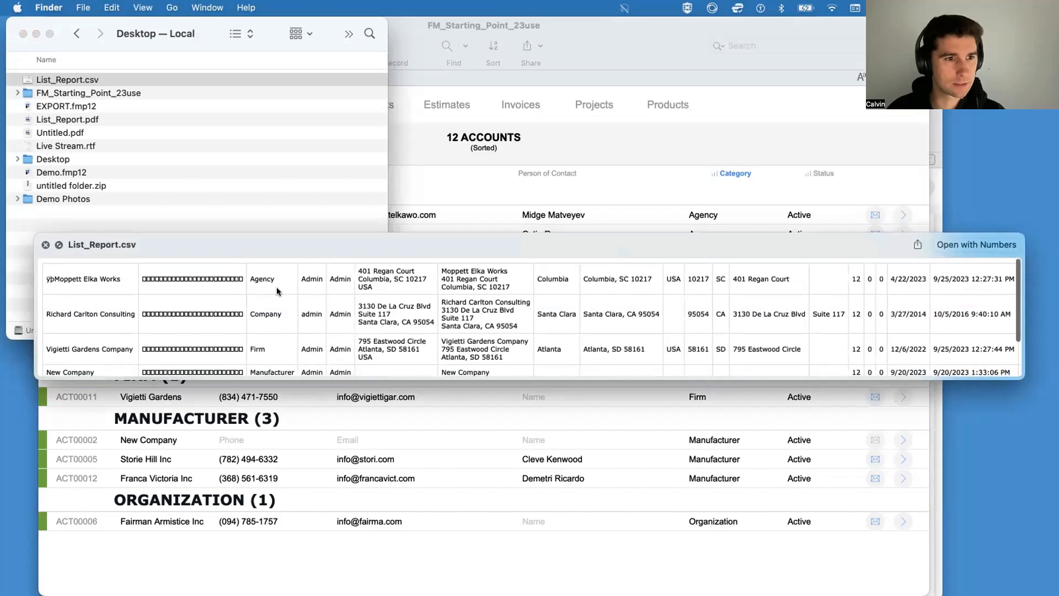
key(space)
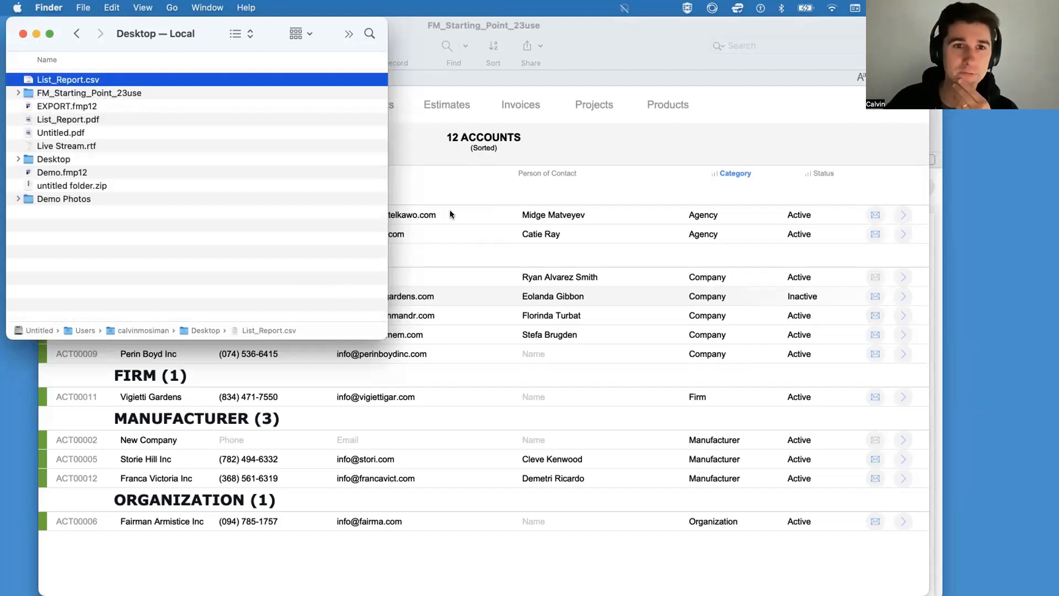
click(471, 142)
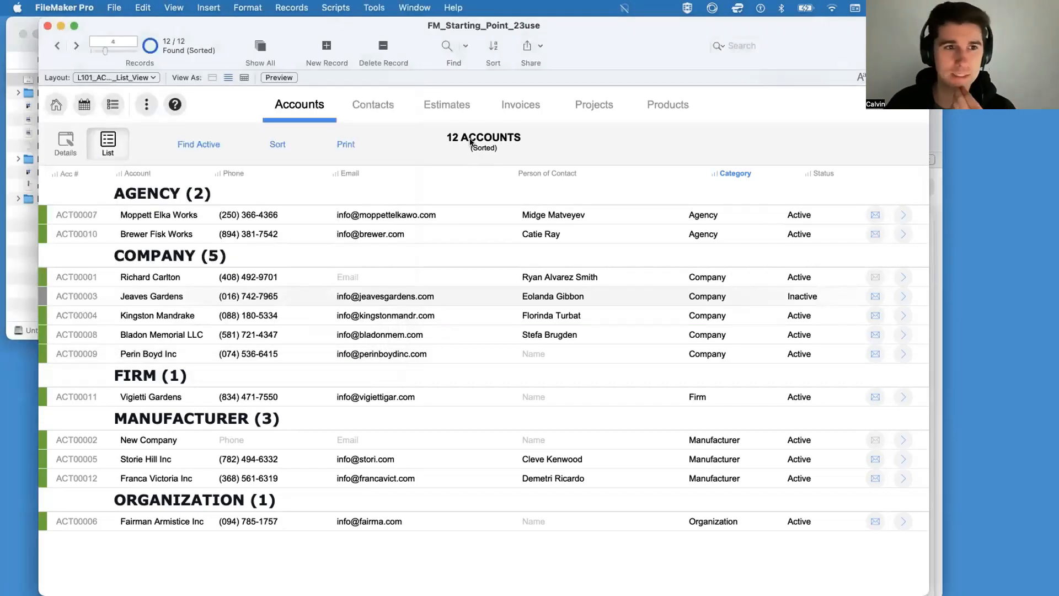
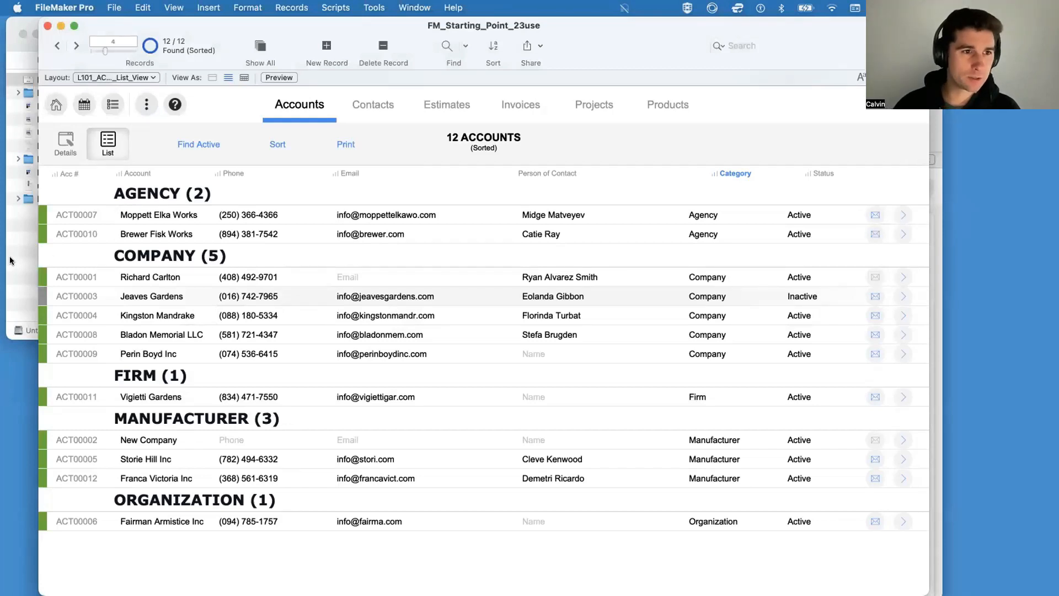
Step: Create a new script named Import in the Script Workspace and add an Import Records step to it
click(301, 281)
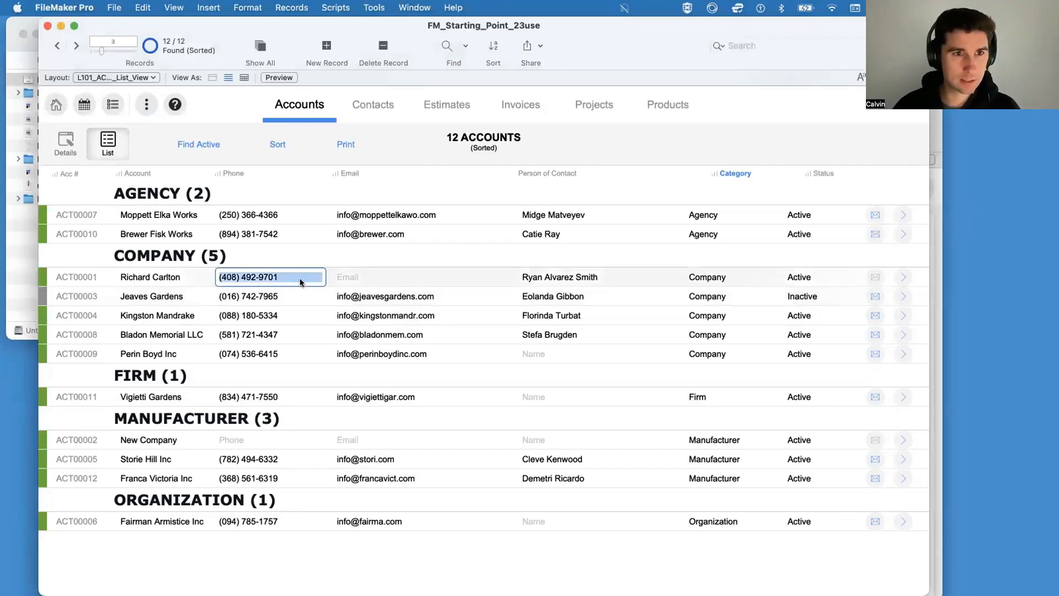
key(super+shift+s)
click(144, 266)
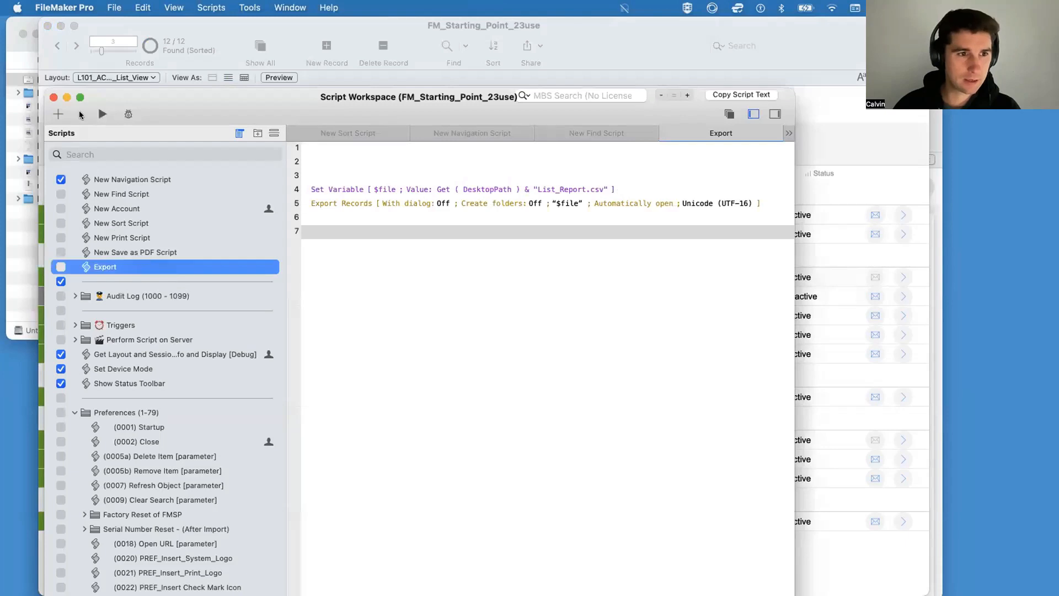
click(57, 113)
text(Import)
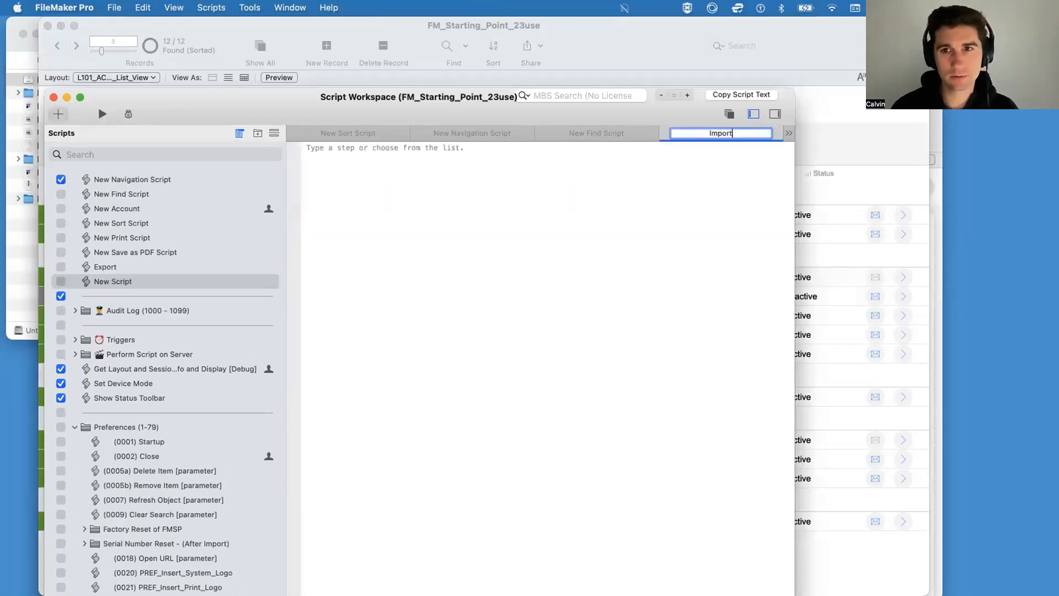
key(Return)
key(Return)
text(import)
key(Return)
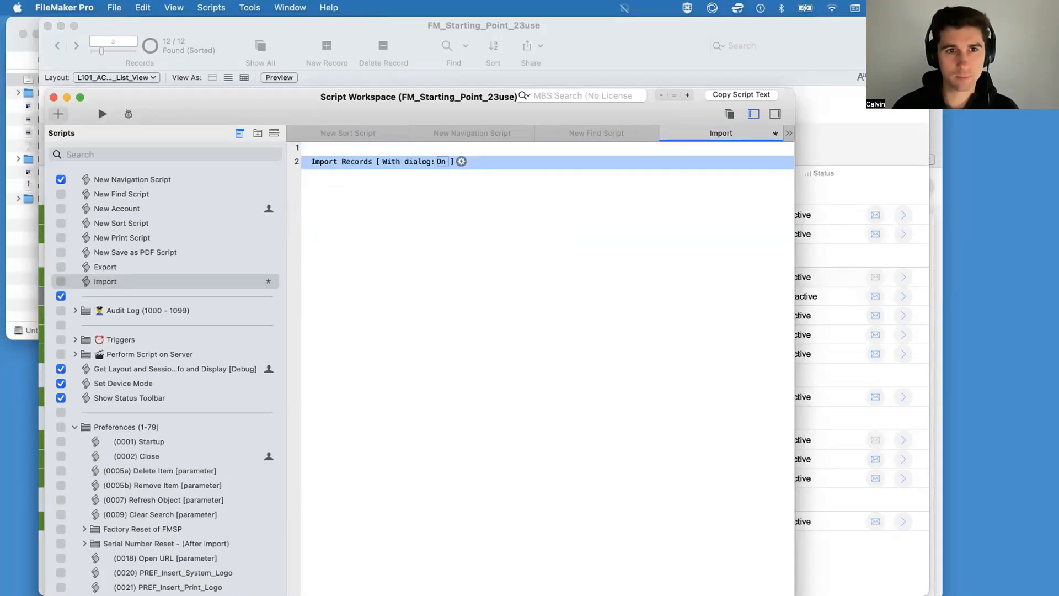
Step: Set List_Report.csv from the Desktop as the Import Records data source, treating its first row as data, and save the script
click(461, 161)
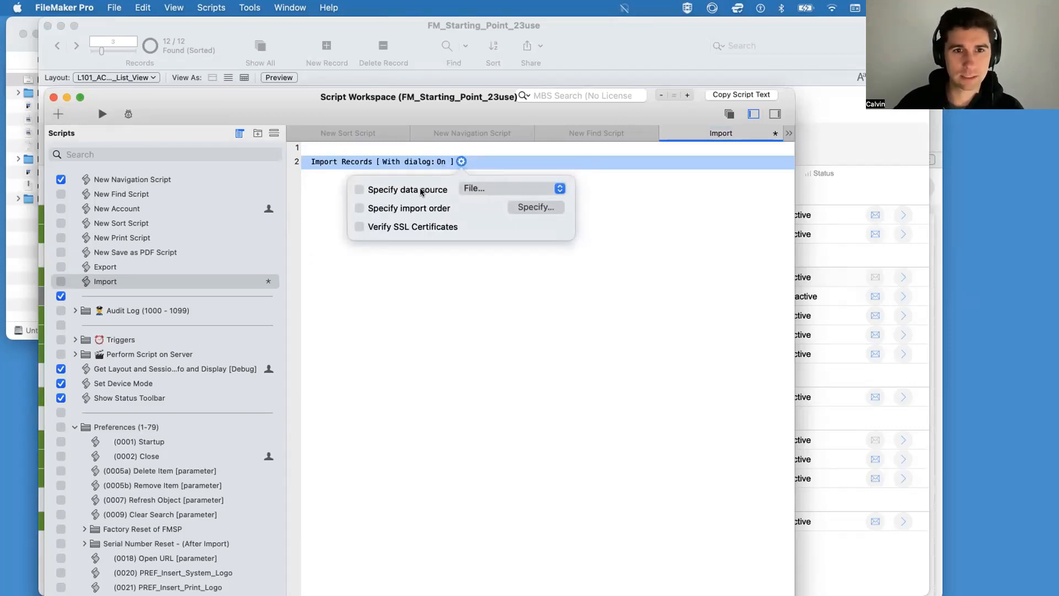
click(466, 189)
click(467, 188)
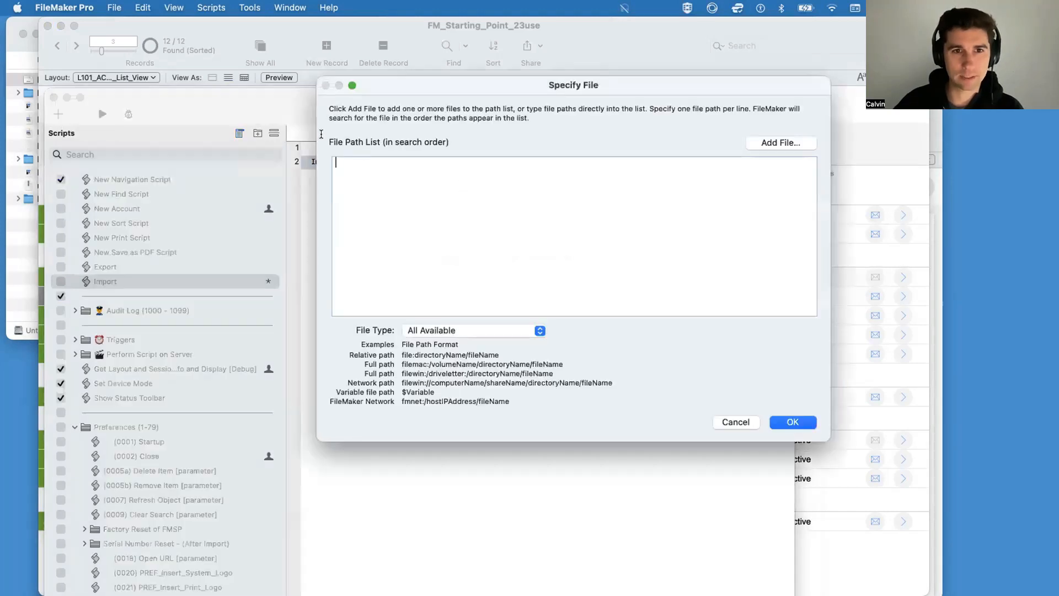
click(791, 143)
click(531, 157)
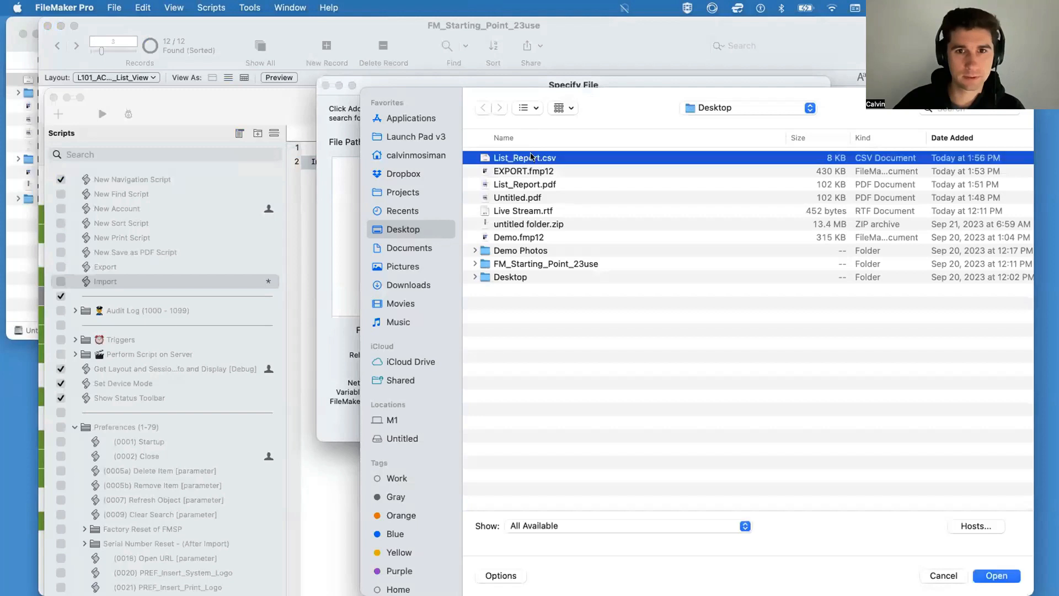
double_click(531, 157)
click(794, 422)
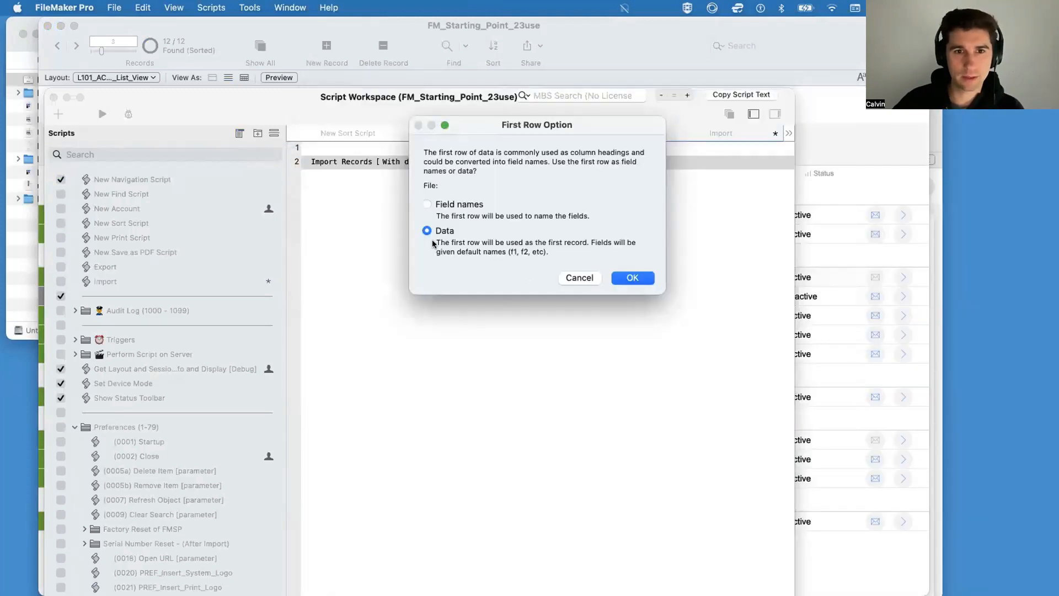
click(632, 277)
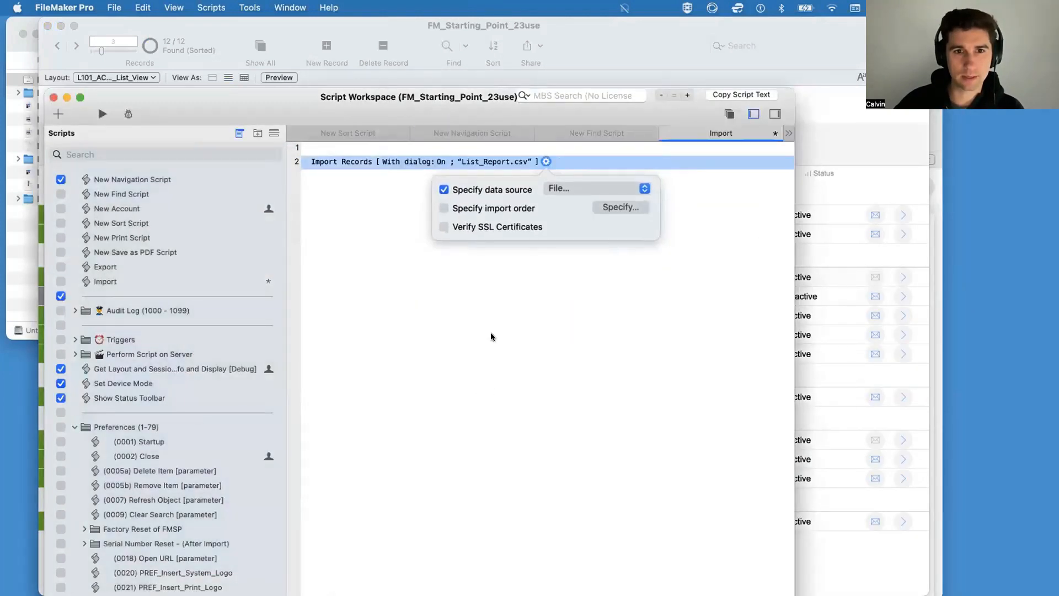
click(491, 336)
key(super+s)
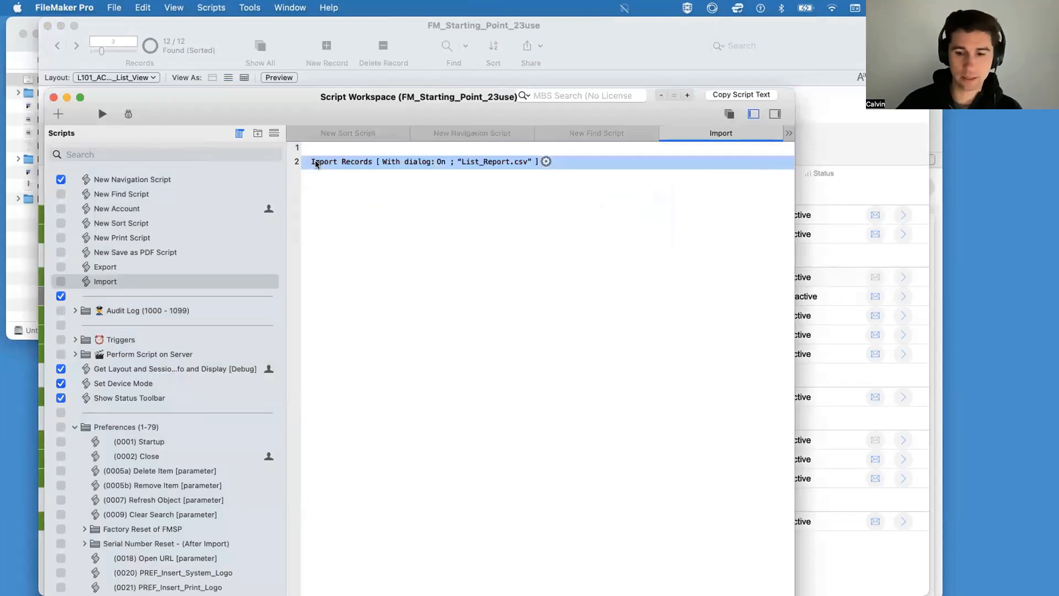
Step: Add blank lines below the import step and run the Import script in the Script Debugger, stepping to the import order
key(Return)
key(Return)
key(Return)
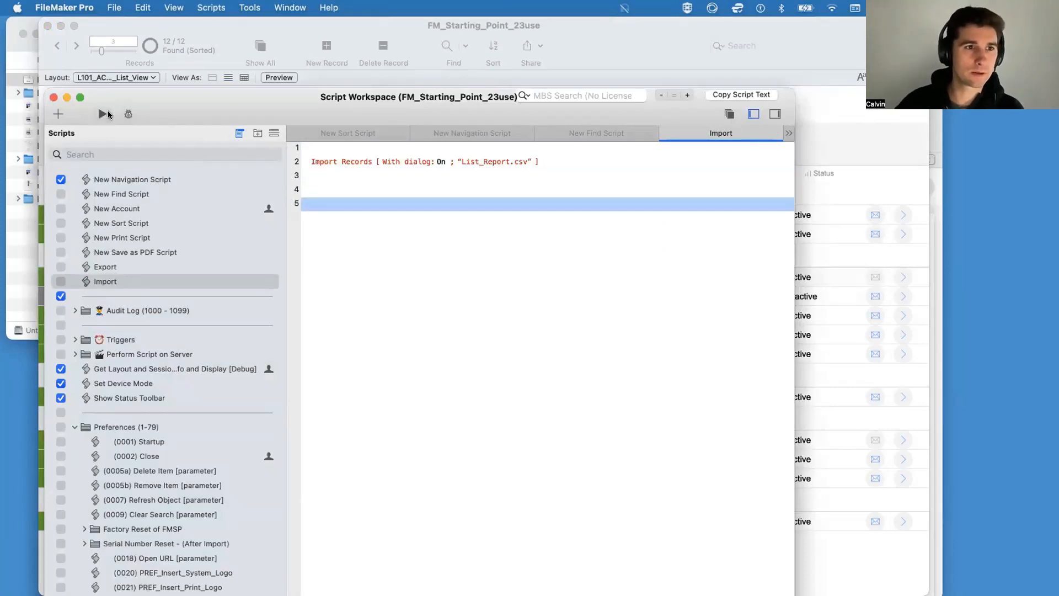
click(128, 114)
click(496, 122)
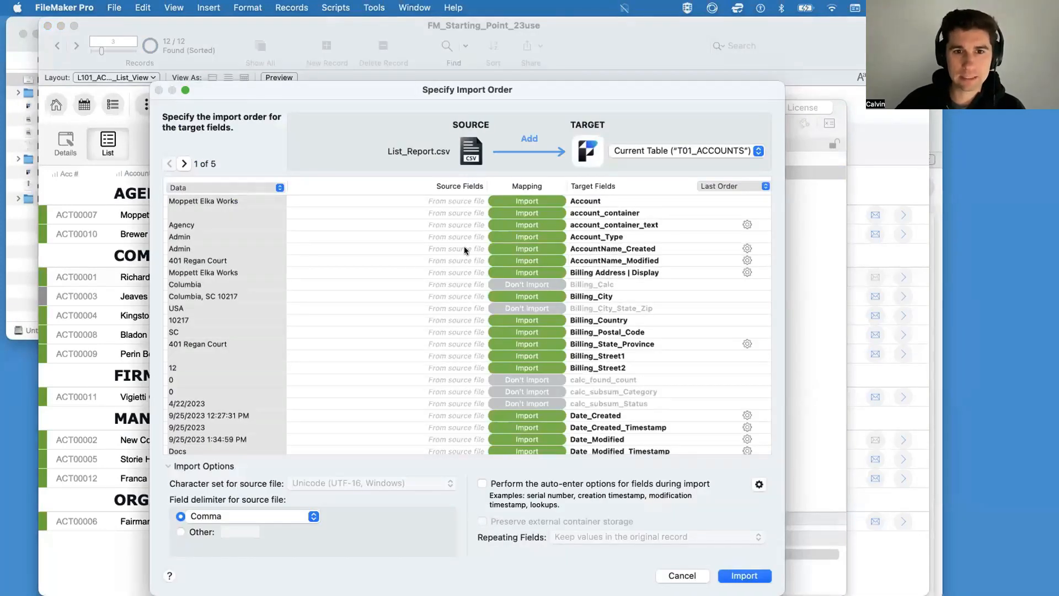
Step: Examine how the source data of several List_Report.csv records lines up with the T01_ACCOUNTS target fields
scroll(447, 233, down, 10)
scroll(448, 233, up, 10)
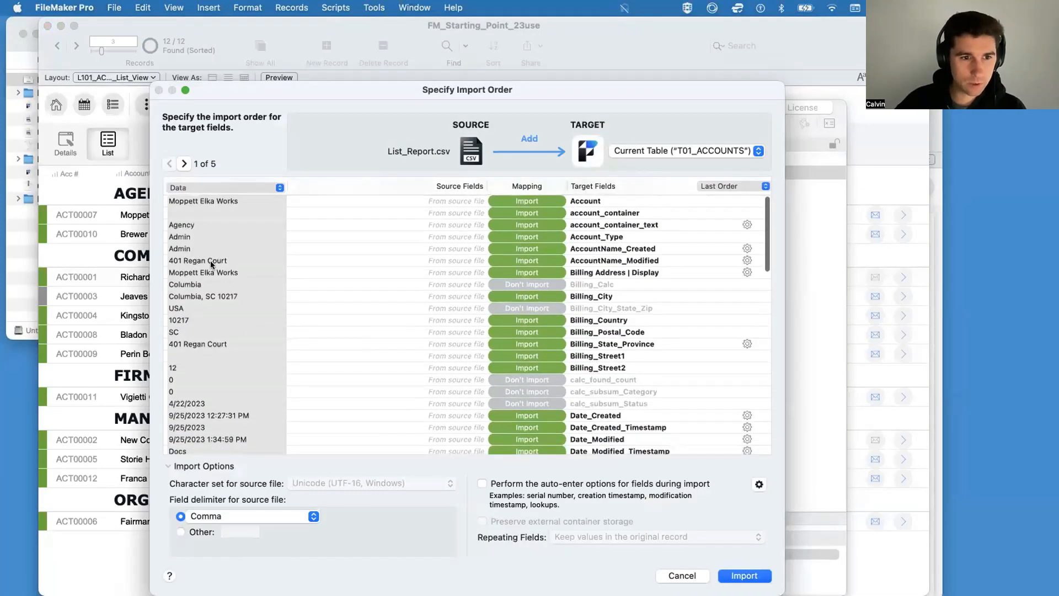
scroll(257, 390, down, 6)
scroll(257, 389, up, 8)
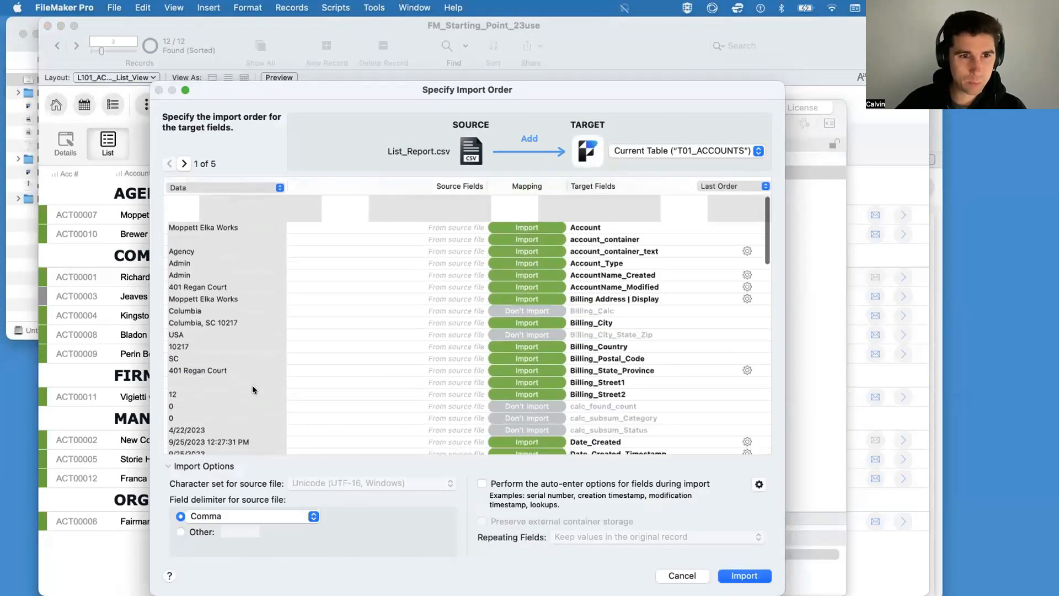
click(184, 163)
click(184, 164)
click(184, 164)
click(184, 163)
click(168, 164)
click(168, 164)
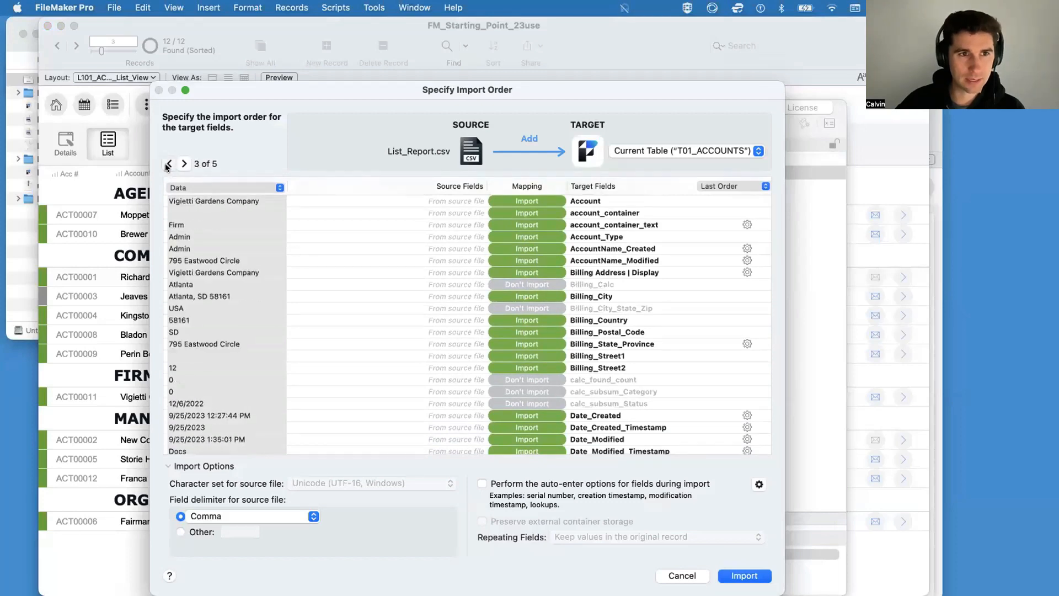
click(168, 164)
click(168, 164)
scroll(208, 276, down, 3)
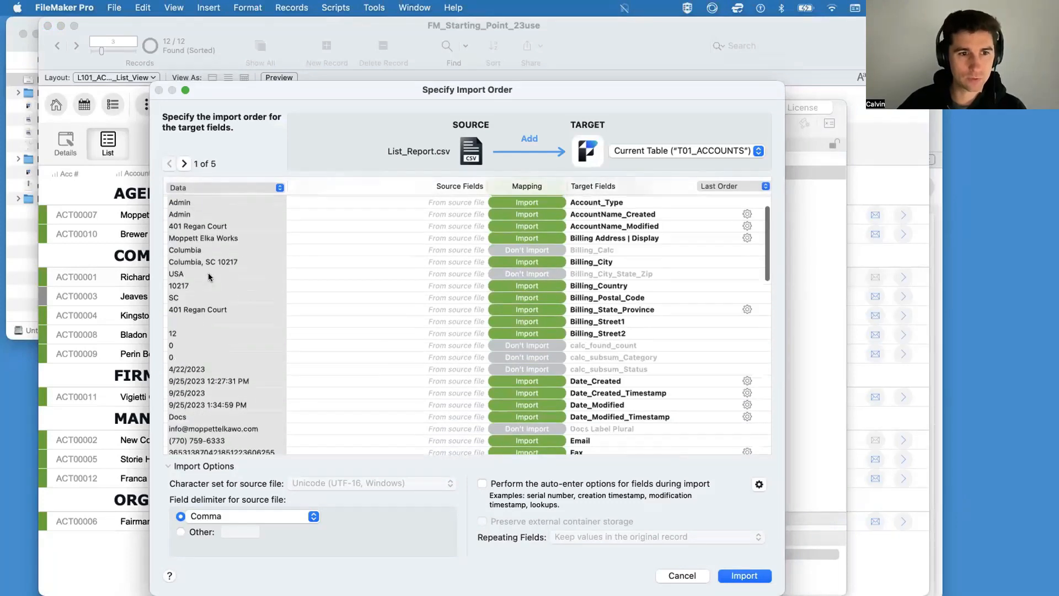
scroll(210, 277, up, 3)
click(186, 160)
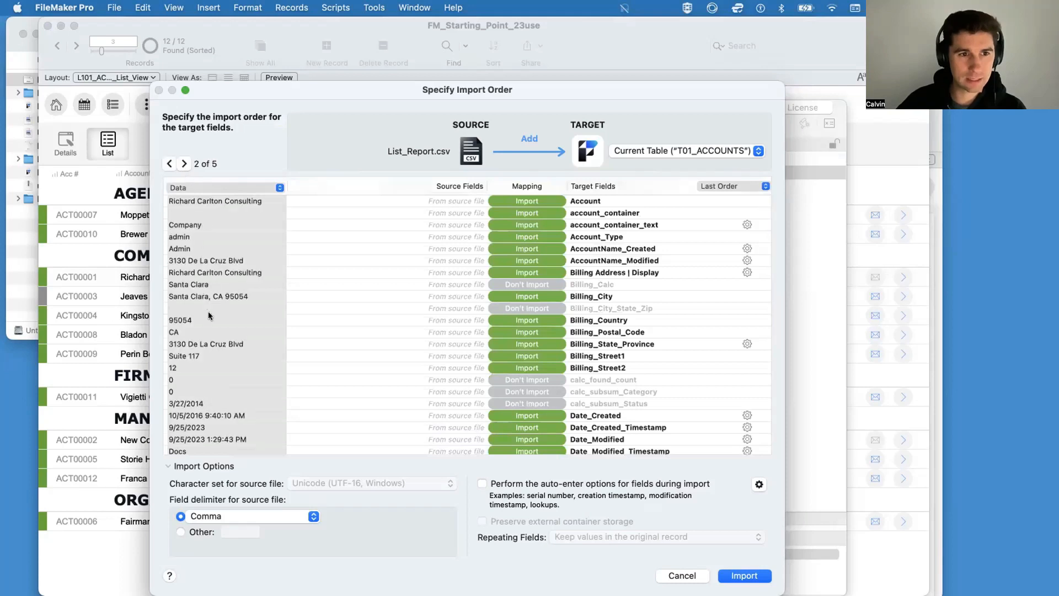
Step: Map the source column containing only the city name to the Billing_City target field
click(617, 296)
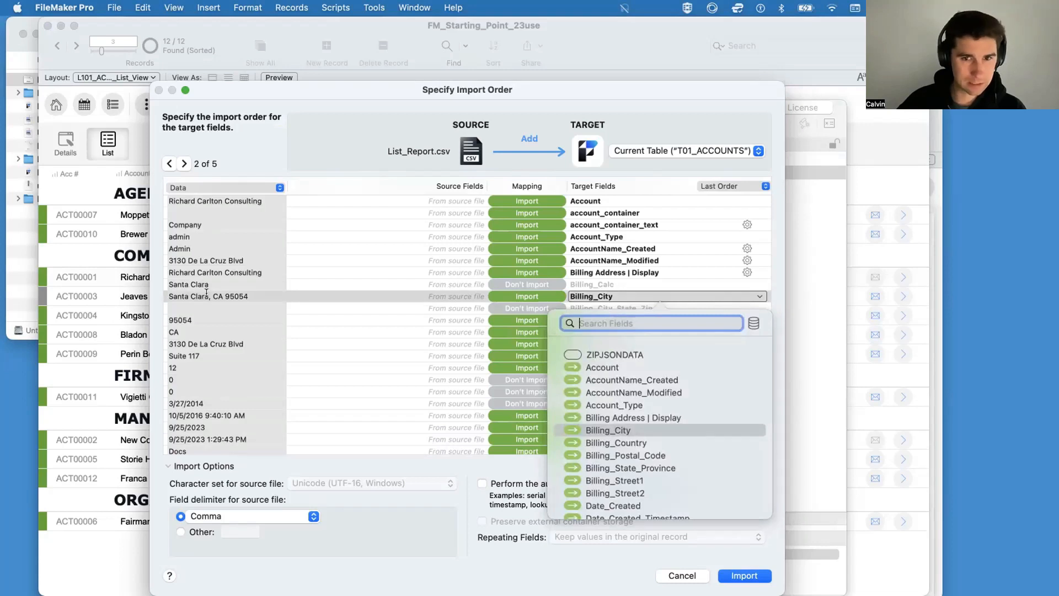
click(177, 284)
click(573, 284)
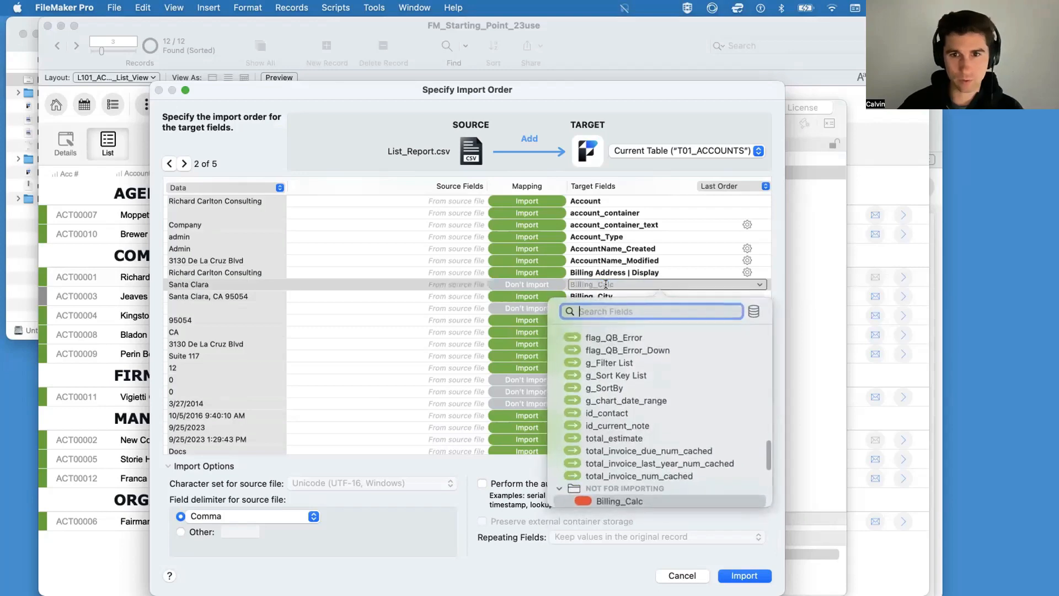
text(billing)
key(Down)
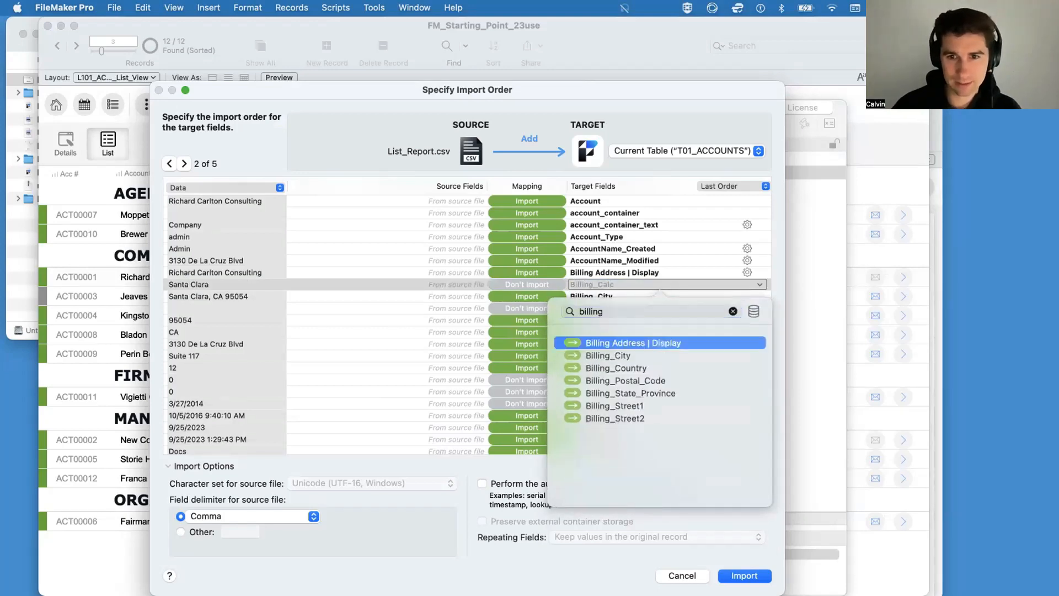
key(Down)
key(Return)
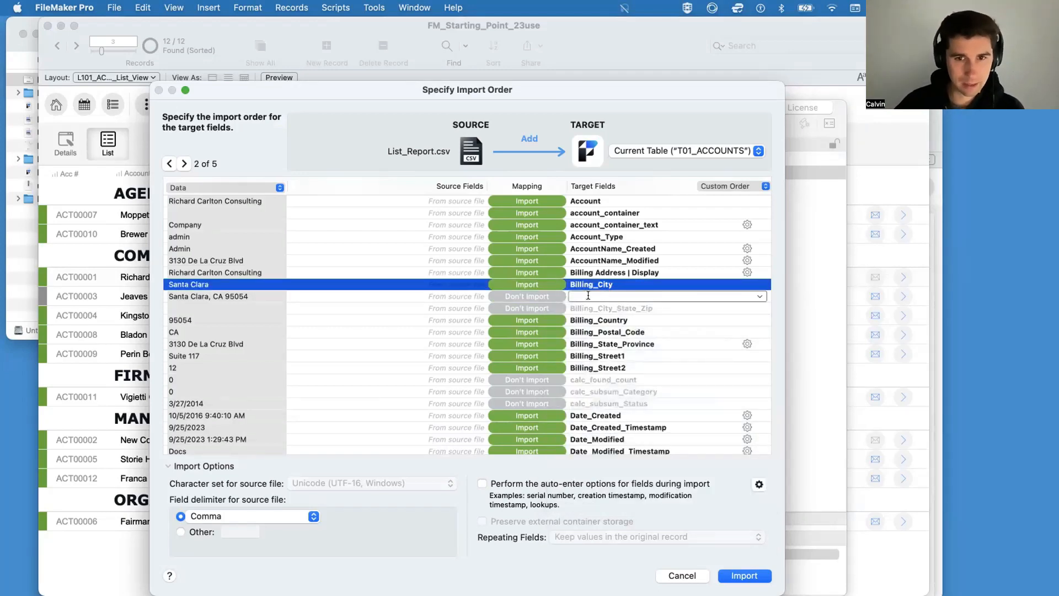
click(236, 295)
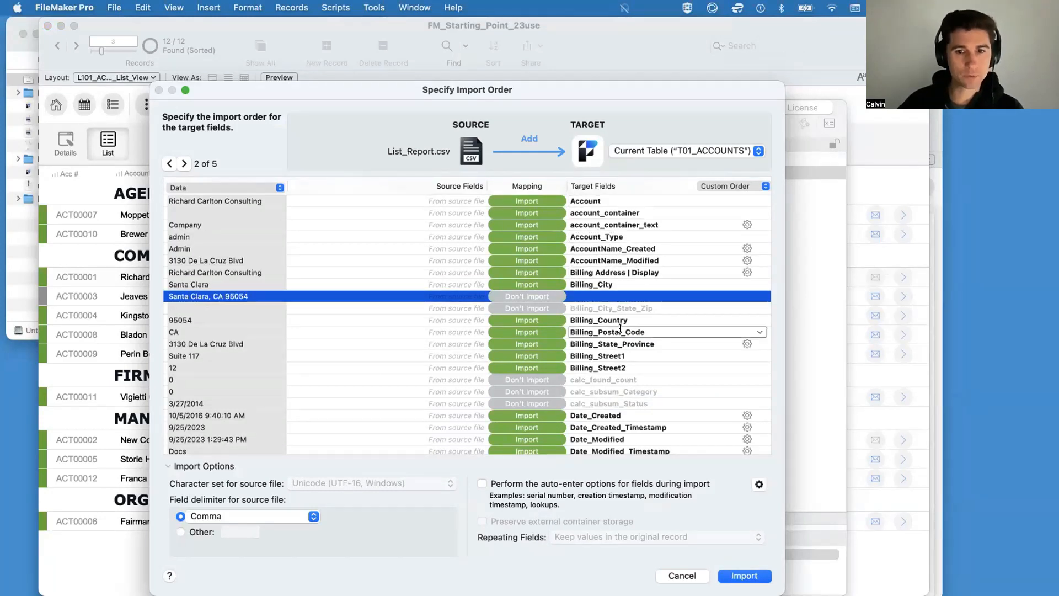
Step: Check the remaining field mappings, import the records into T01_ACCOUNTS, and close the Script Debugger
scroll(620, 325, down, 10)
scroll(620, 325, down, 15)
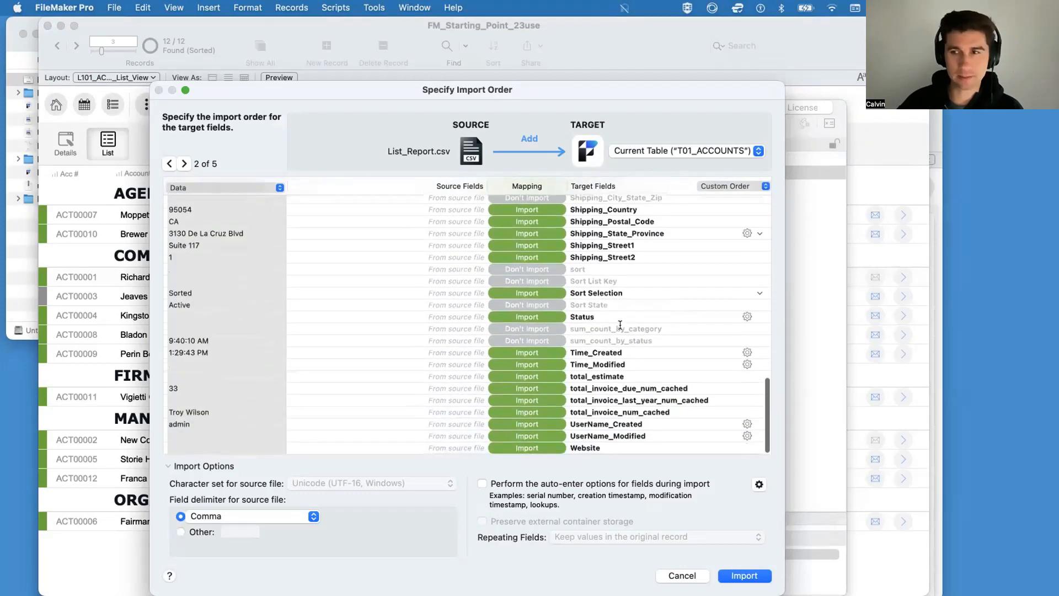
click(744, 575)
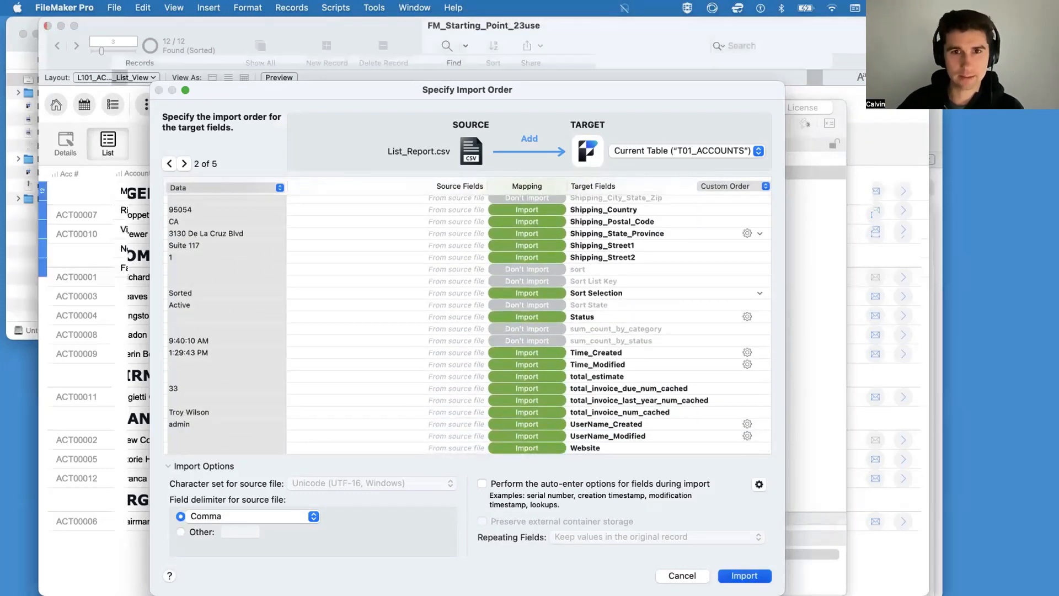
click(639, 291)
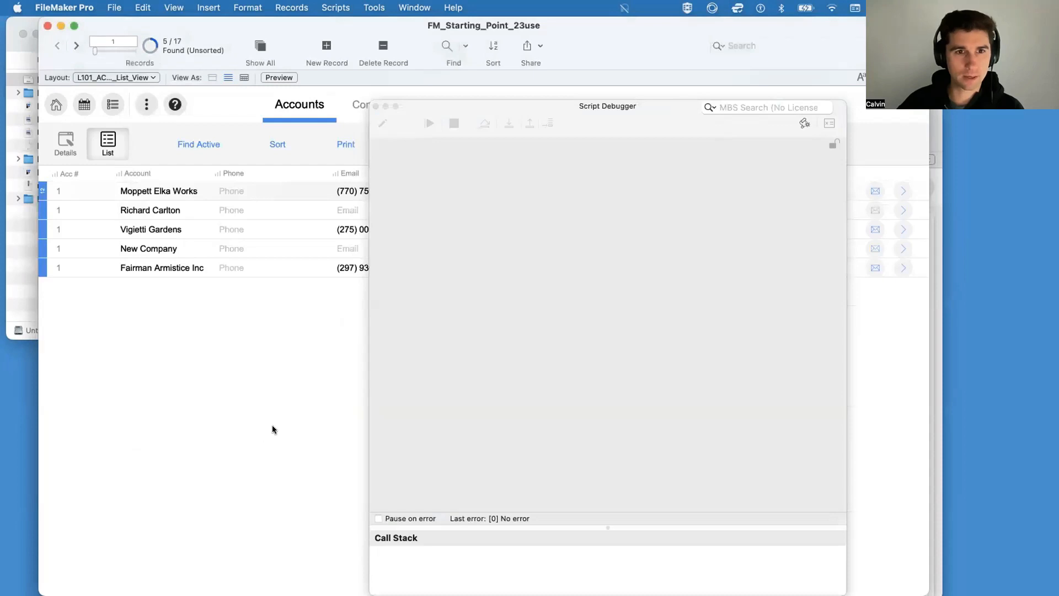
click(375, 106)
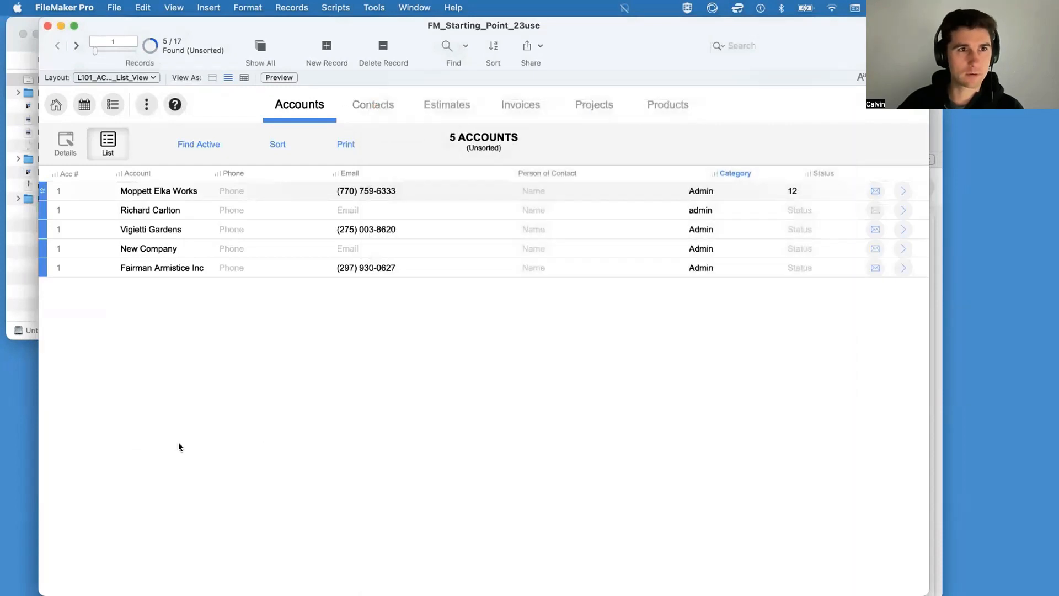
Step: Delete the found set of newly imported account records and close the Finder window in the background
click(336, 8)
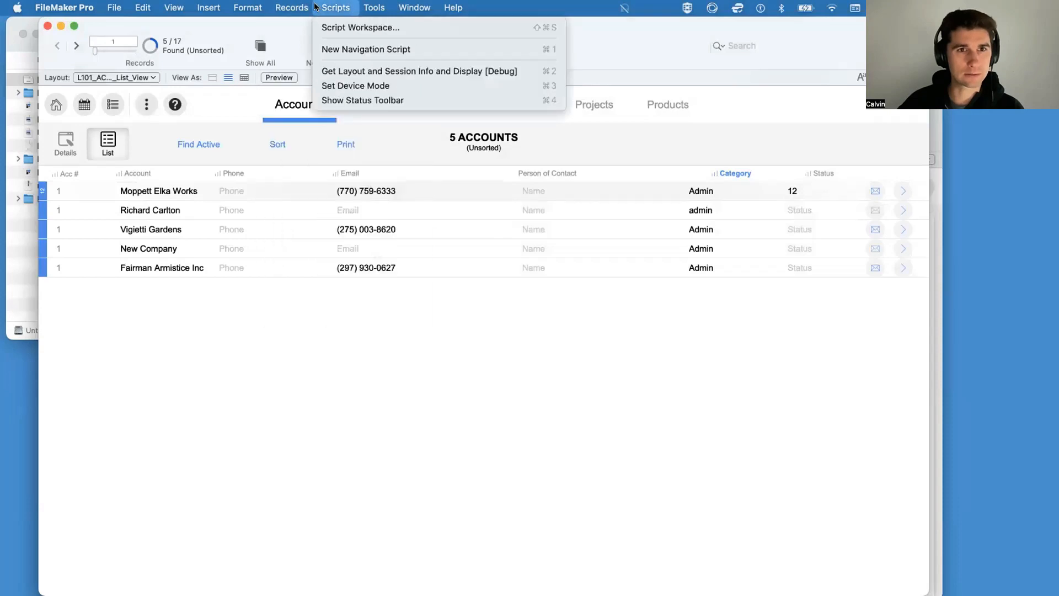
click(316, 7)
click(288, 7)
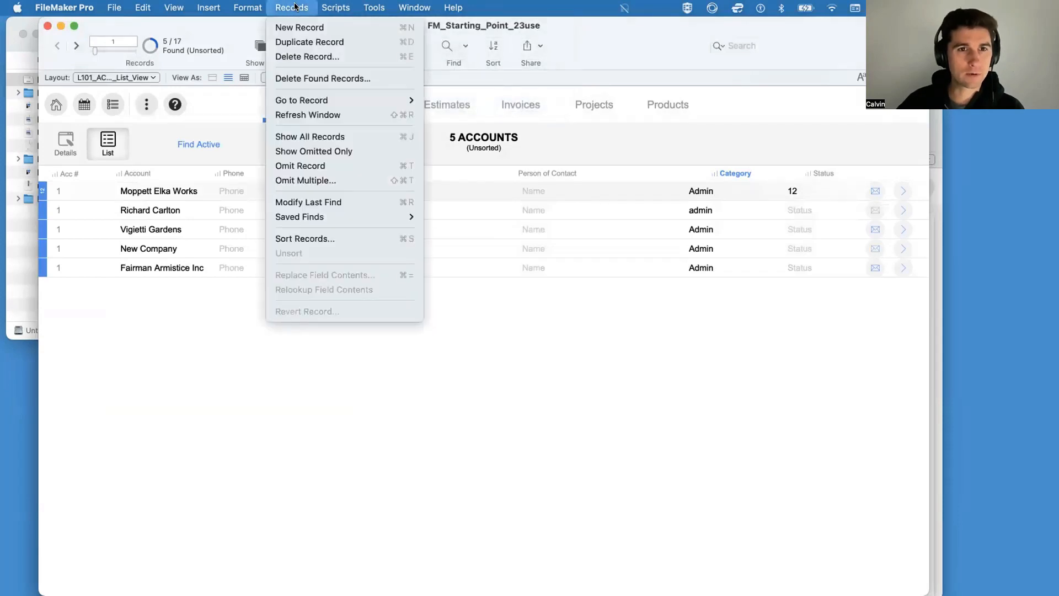
mouse_move(334, 7)
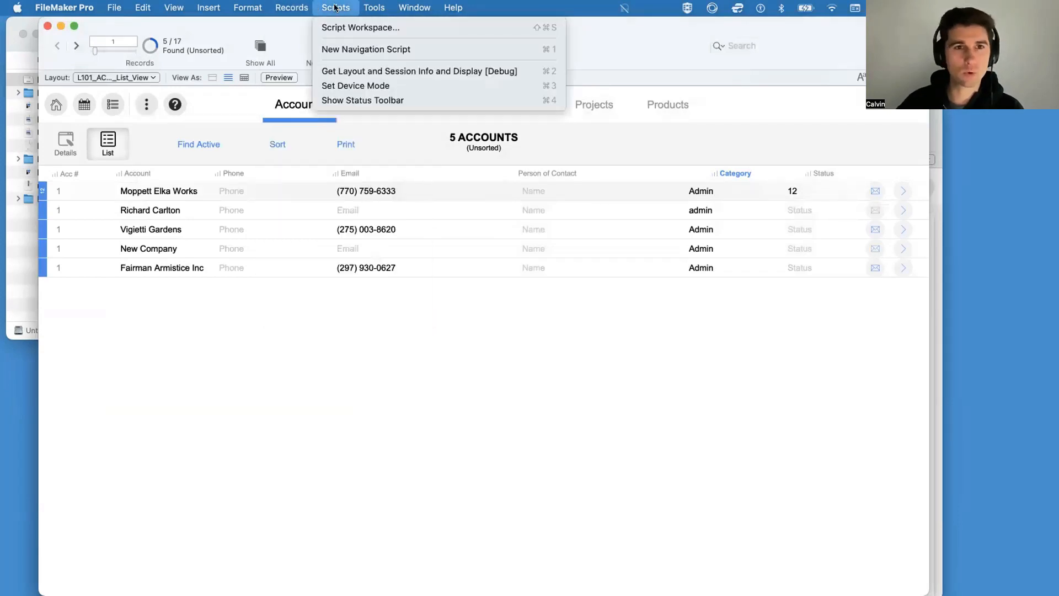
mouse_move(293, 6)
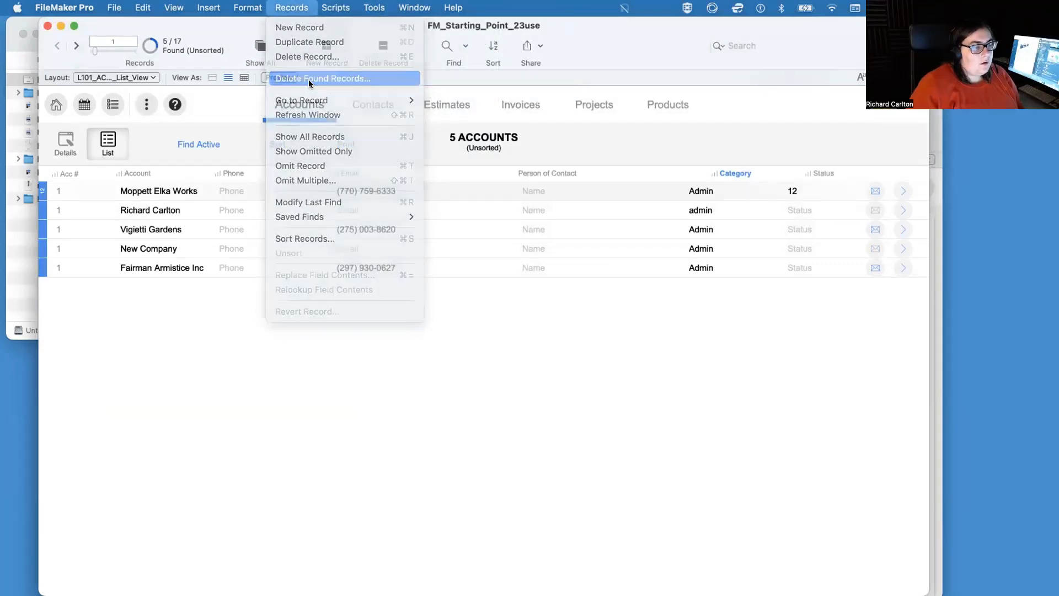
click(485, 235)
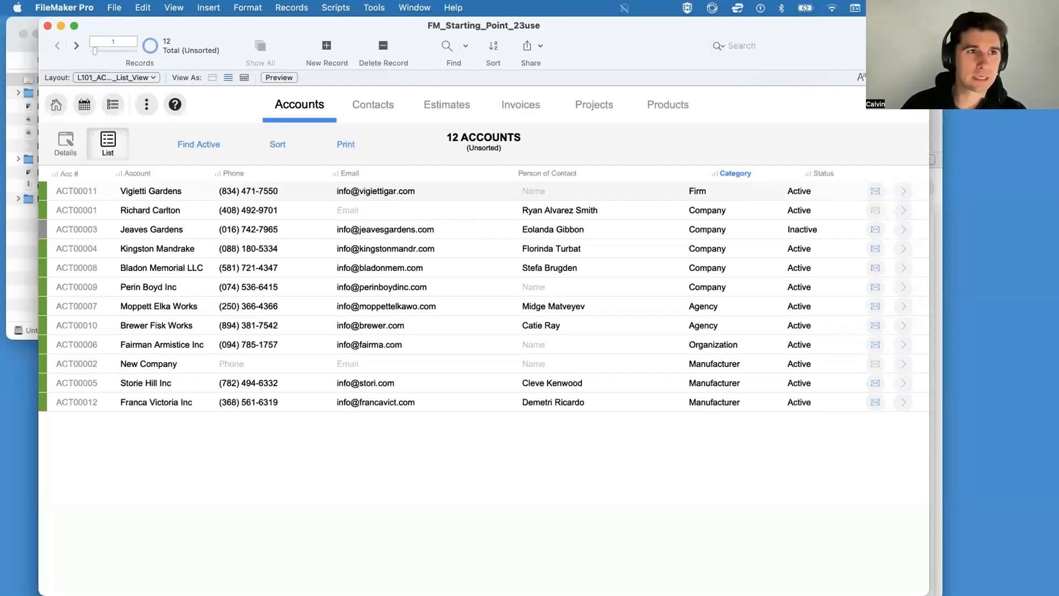
click(21, 34)
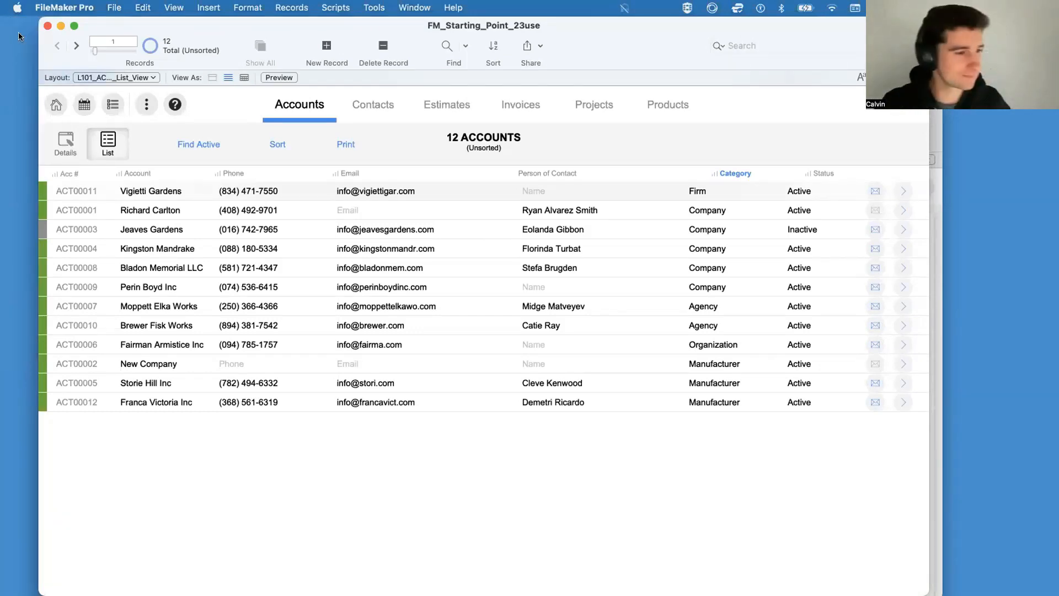